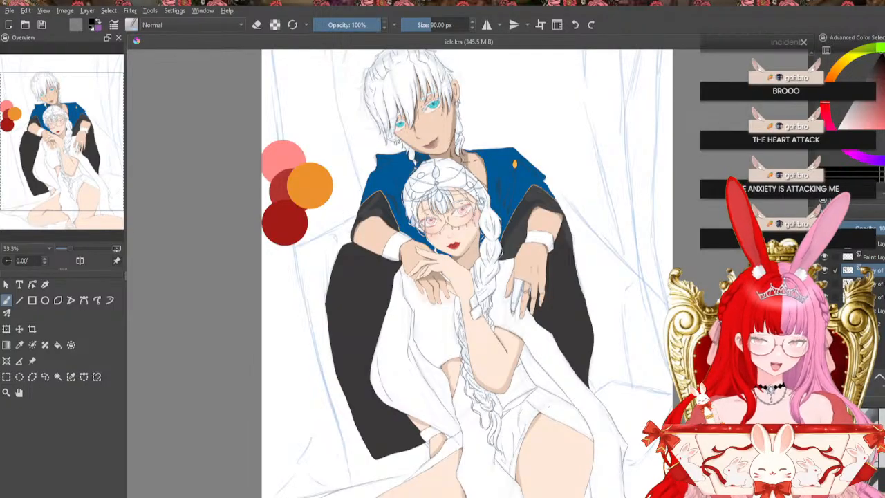
# Sample the light pink swatch beside the figures as the paint colour and set the brush size to 40 px
pyautogui.click(19, 344)
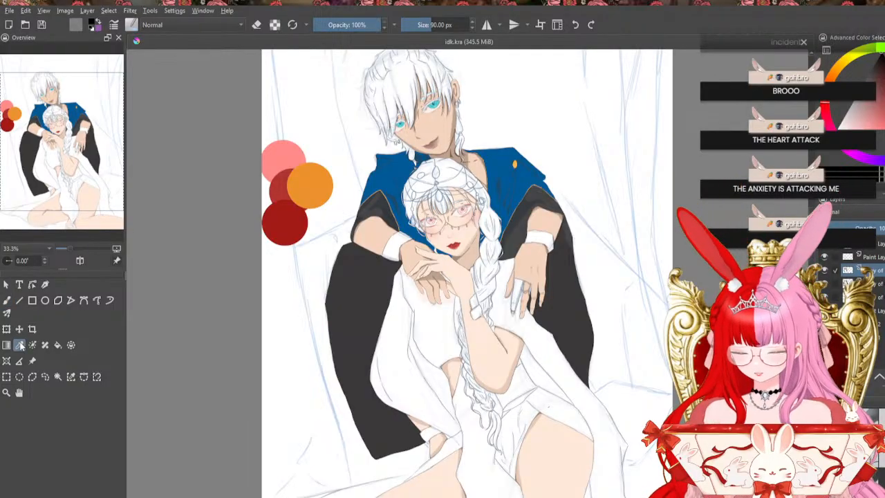
pyautogui.click(290, 161)
pyautogui.click(7, 299)
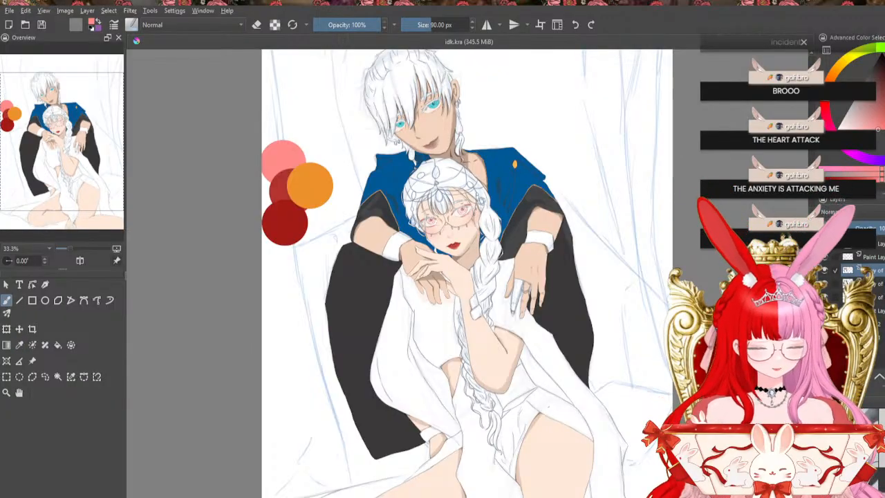
pyautogui.press('[')
pyautogui.press('[')
pyautogui.press('[')
pyautogui.press('[')
pyautogui.press('[')
pyautogui.press('[')
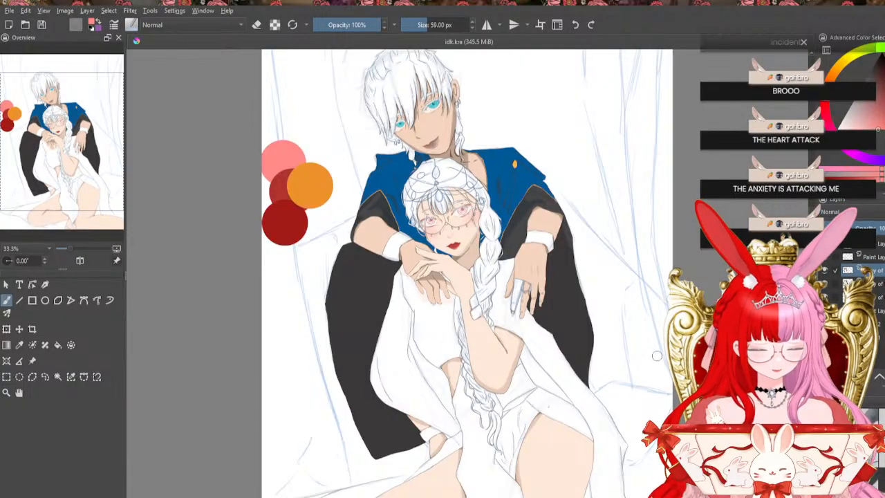
pyautogui.press('[')
pyautogui.press('[')
pyautogui.press('[')
pyautogui.press('[')
pyautogui.press('[')
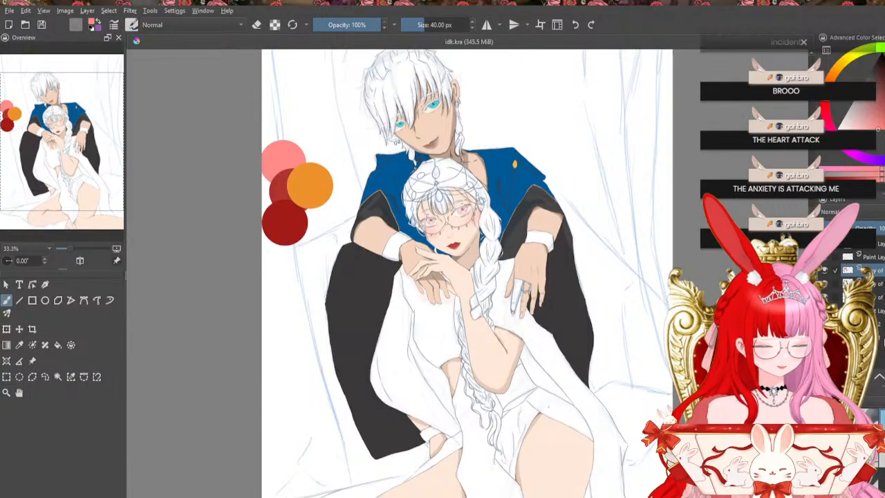
# Toggle the selected paint layer's visibility to check what it contains
pyautogui.click(825, 270)
pyautogui.click(824, 270)
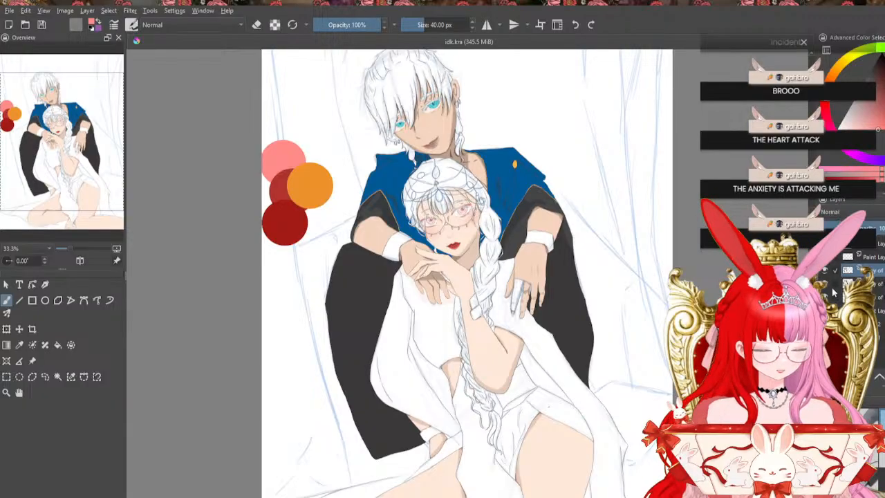
pyautogui.click(824, 272)
pyautogui.click(825, 271)
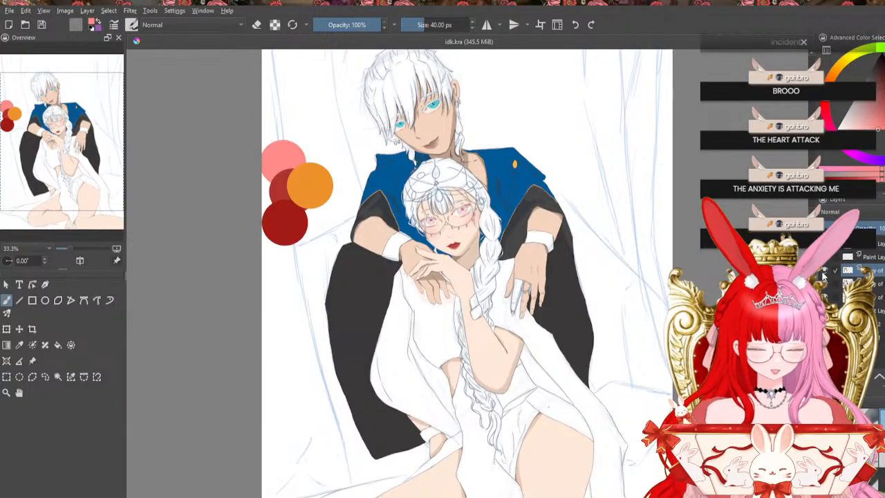
pyautogui.click(825, 271)
pyautogui.click(824, 271)
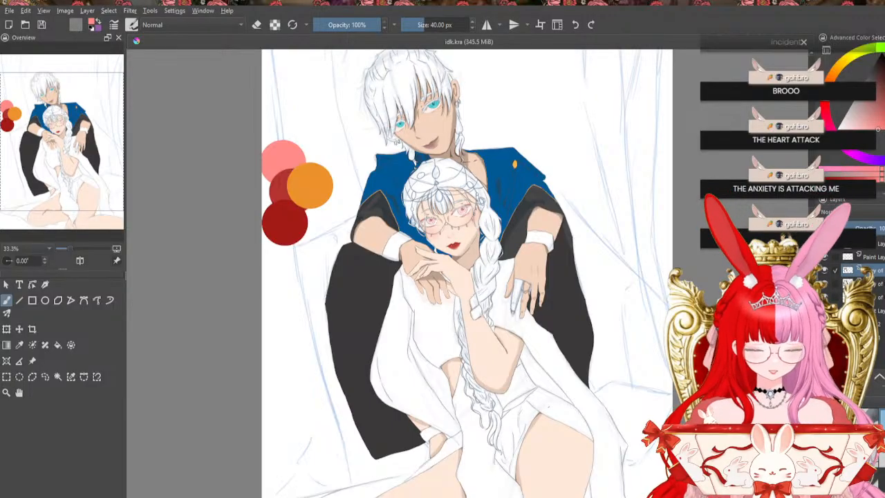
# Enlarge the brush size to 68 px
pyautogui.press(']')
pyautogui.press(']')
pyautogui.press(']')
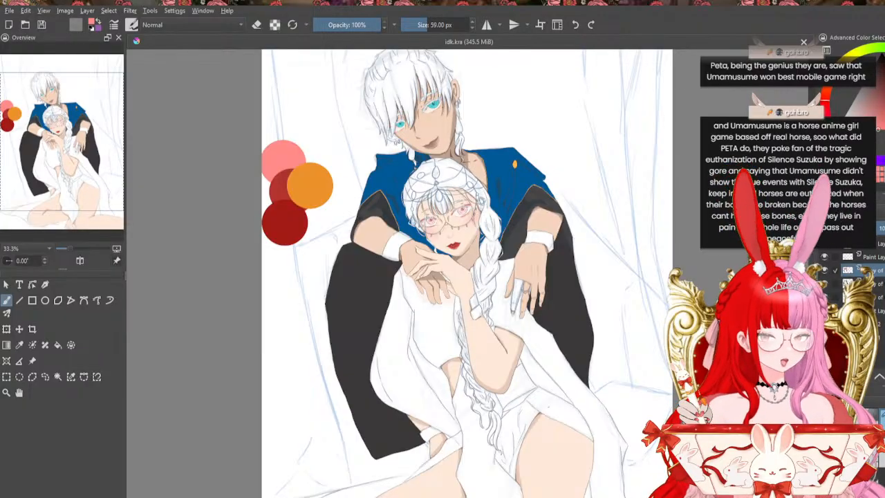
pyautogui.press(']')
pyautogui.press(']')
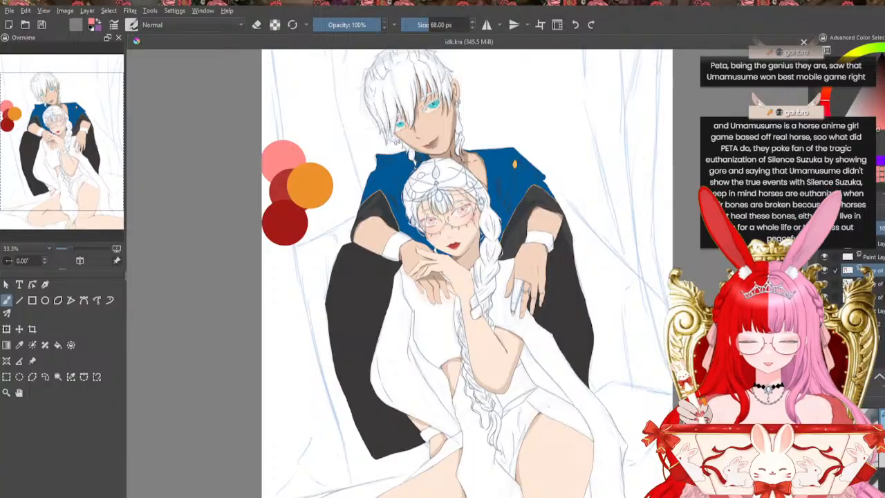
pyautogui.hotkey('ctrl', '+')
pyautogui.hotkey('ctrl', '-')
pyautogui.hotkey('ctrl', '+')
pyautogui.hotkey('ctrl', '+')
pyautogui.hotkey('ctrl', '+')
pyautogui.hotkey('ctrl', '+')
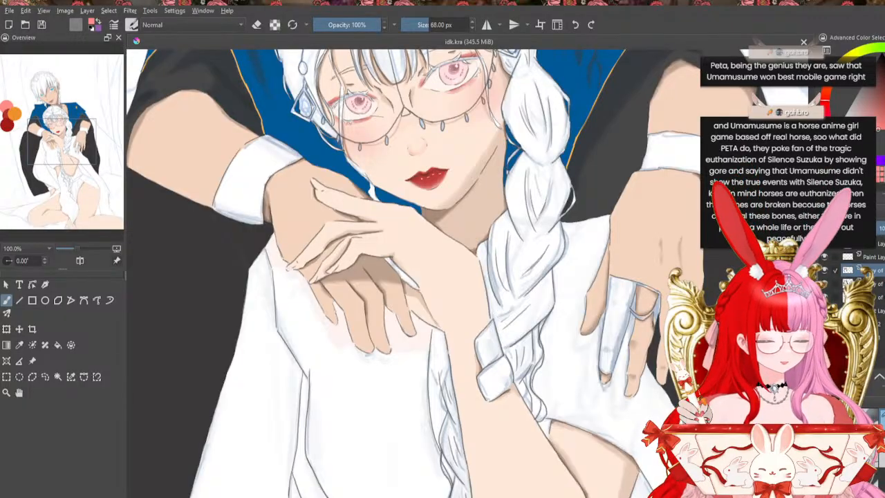
pyautogui.hotkey('ctrl', '-')
pyautogui.hotkey('ctrl', '-')
pyautogui.hotkey('ctrl', '+')
pyautogui.hotkey('ctrl', '+')
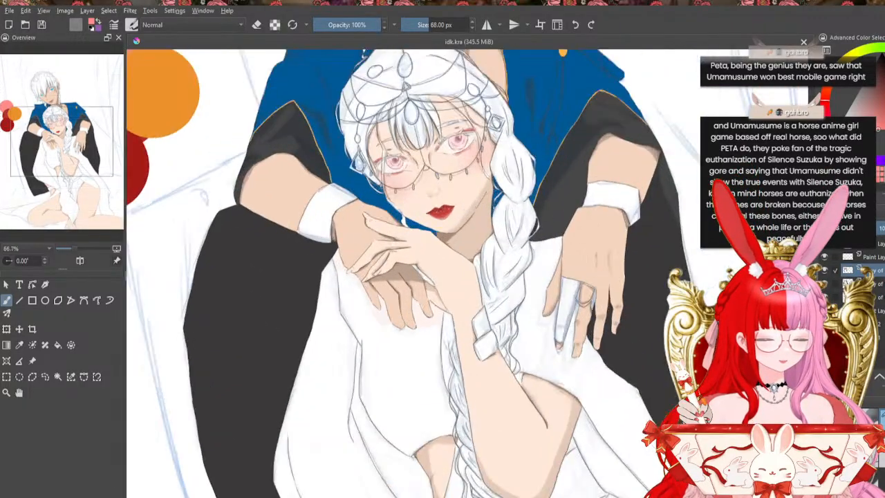
pyautogui.hotkey('ctrl', '-')
pyautogui.hotkey('ctrl', '-')
pyautogui.hotkey('ctrl', '+')
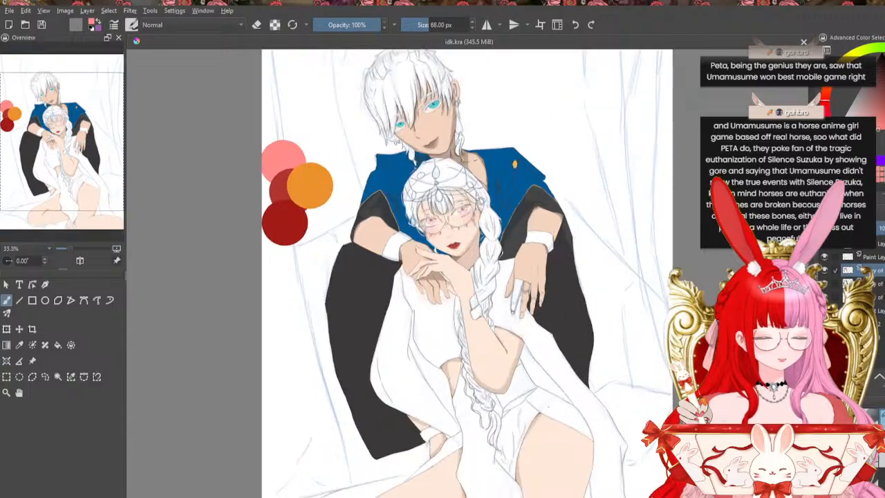
pyautogui.hotkey('ctrl', '-')
pyautogui.hotkey('ctrl', '+')
pyautogui.hotkey('ctrl', '+')
pyautogui.hotkey('ctrl', '+')
pyautogui.hotkey('ctrl', '+')
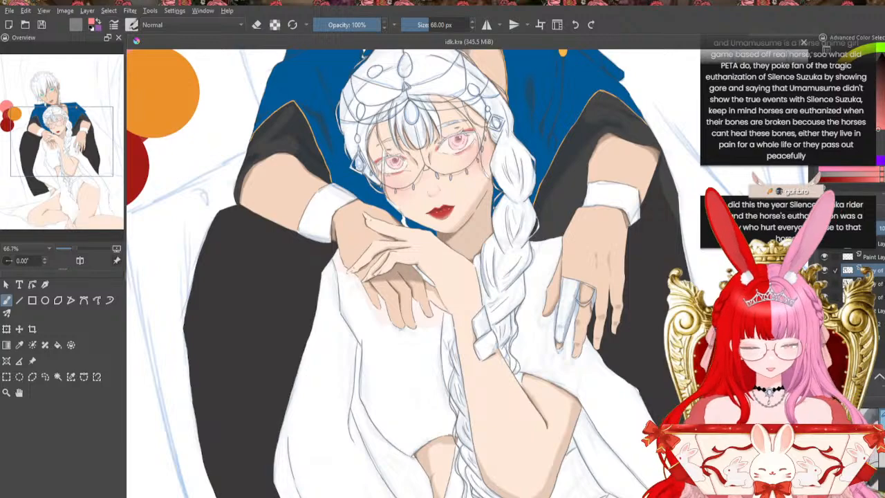
# With a 32 px brush, paint pink along the white dress's edge from the man's wrist down the long fold line
pyautogui.moveTo(338, 433); pyautogui.dragTo(401, 433)
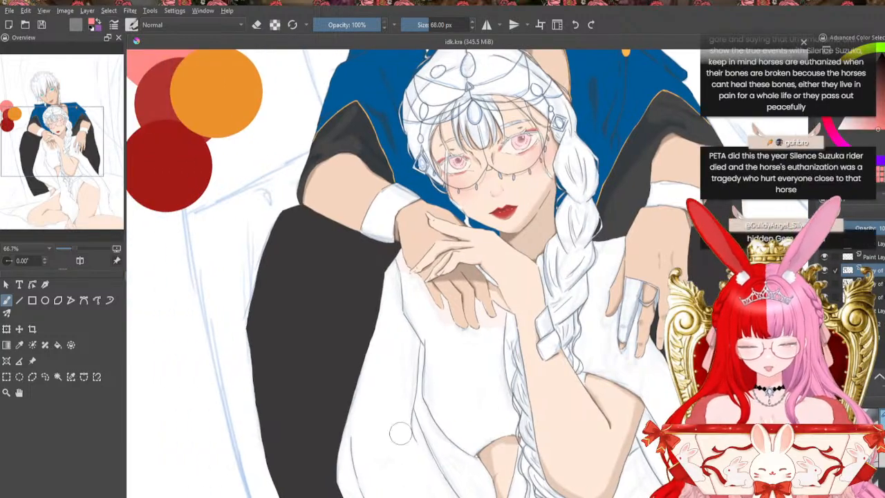
pyautogui.click(86, 245)
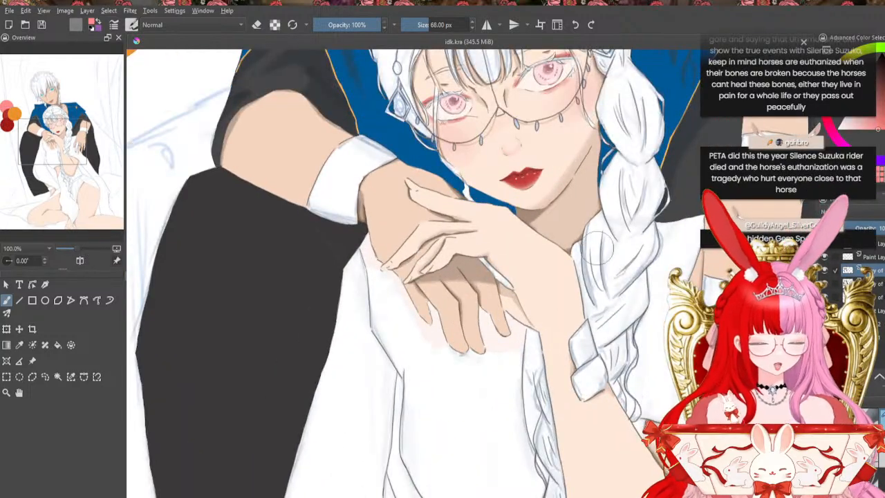
pyautogui.press('[')
pyautogui.press('[')
pyautogui.press('[')
pyautogui.press('[')
pyautogui.press('[')
pyautogui.press('[')
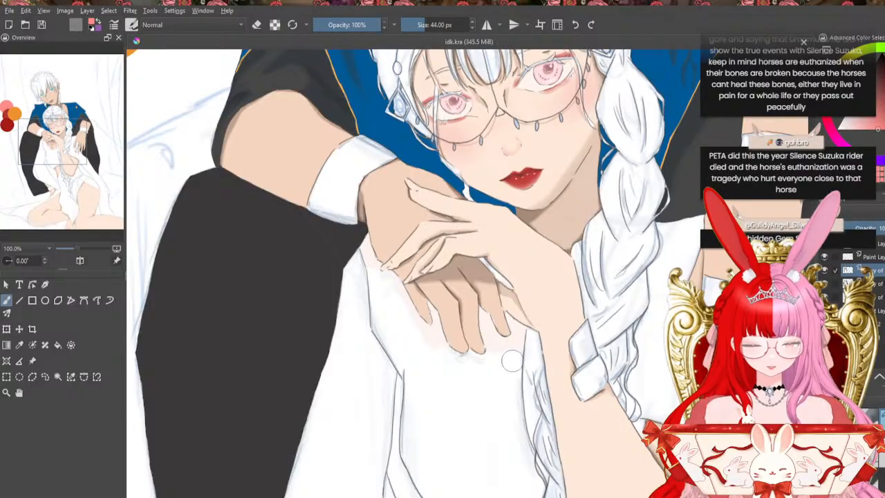
pyautogui.press('[')
pyautogui.press('[')
pyautogui.press('[')
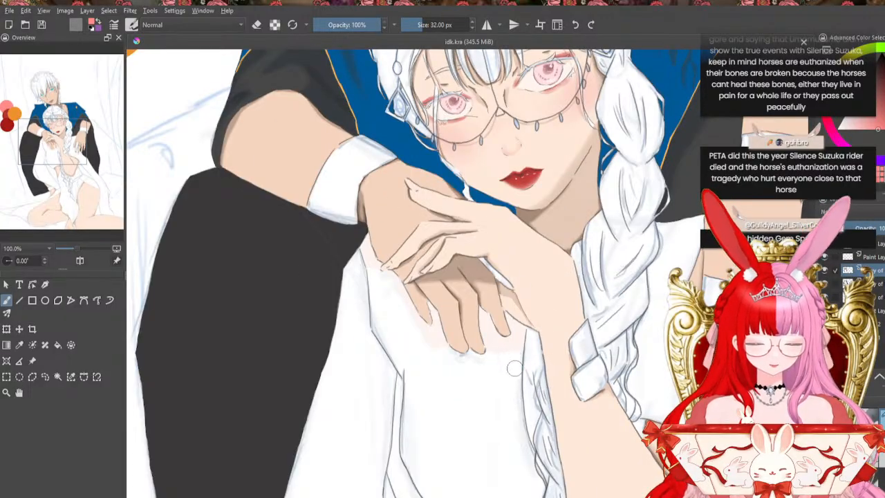
pyautogui.hotkey('ctrl', '+')
pyautogui.hotkey('ctrl', '+')
pyautogui.moveTo(267, 203)
pyautogui.mouseDown()
pyautogui.moveTo(267, 257)
pyautogui.moveTo(270, 196)
pyautogui.moveTo(276, 220)
pyautogui.moveTo(267, 197)
pyautogui.moveTo(253, 216)
pyautogui.moveTo(262, 204)
pyautogui.moveTo(255, 220)
pyautogui.moveTo(282, 261)
pyautogui.moveTo(264, 216)
pyautogui.moveTo(280, 221)
pyautogui.moveTo(274, 182)
pyautogui.mouseUp()
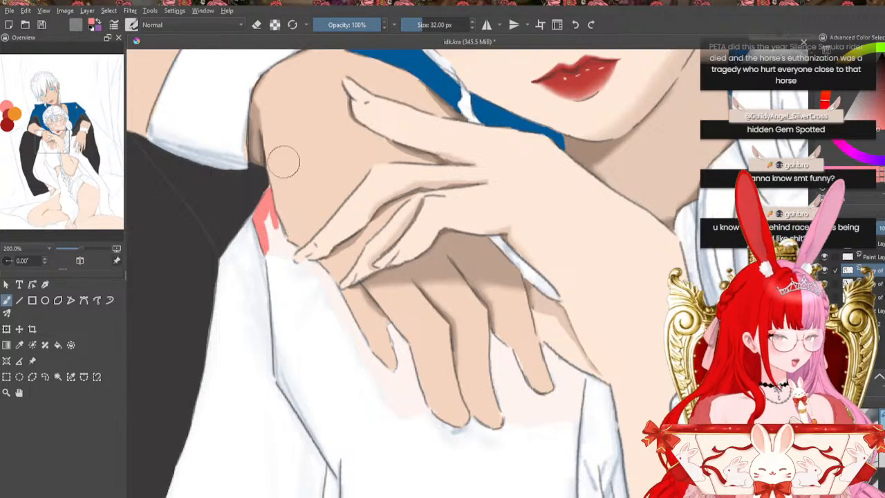
pyautogui.moveTo(273, 228)
pyautogui.mouseDown()
pyautogui.moveTo(271, 249)
pyautogui.moveTo(267, 220)
pyautogui.moveTo(275, 377)
pyautogui.moveTo(335, 467)
pyautogui.mouseUp()
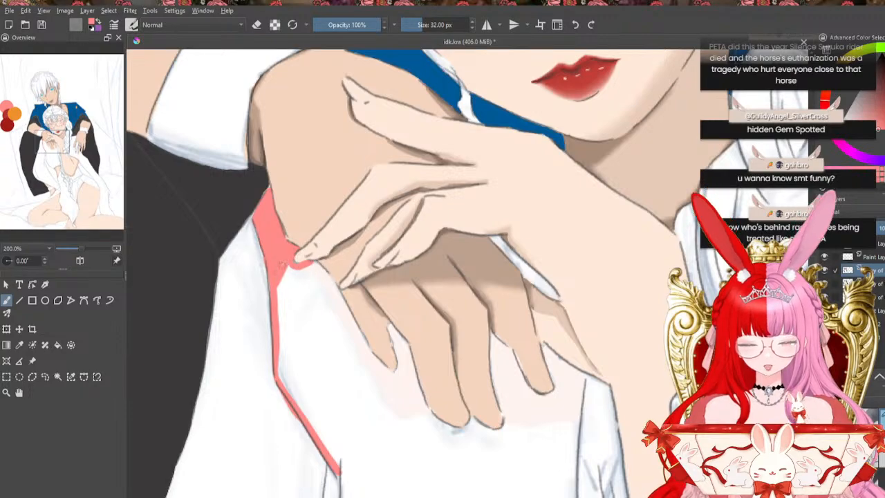
pyautogui.moveTo(298, 246); pyautogui.dragTo(277, 346)
pyautogui.moveTo(279, 305); pyautogui.dragTo(289, 263)
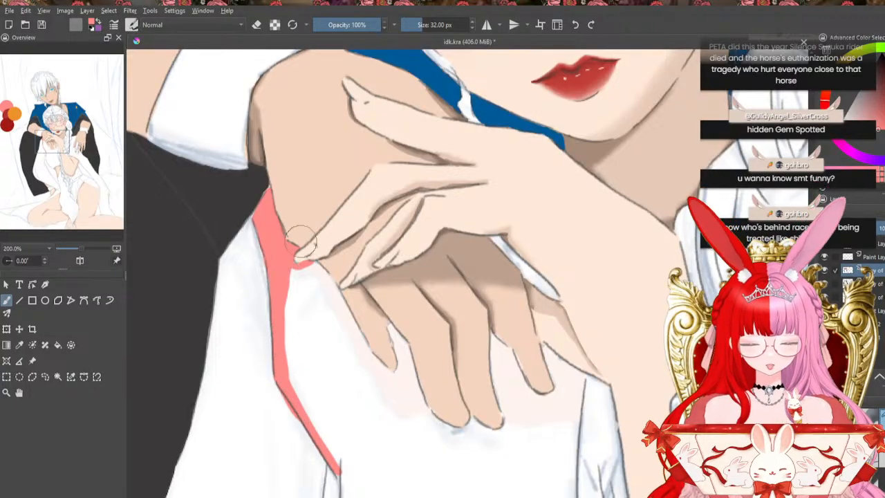
# Edge the dress in pink along the man's hand to his nearest fingertip and fill the upper wedge beside the fold
pyautogui.moveTo(296, 270)
pyautogui.mouseDown()
pyautogui.moveTo(328, 280)
pyautogui.moveTo(316, 266)
pyautogui.moveTo(370, 357)
pyautogui.mouseUp()
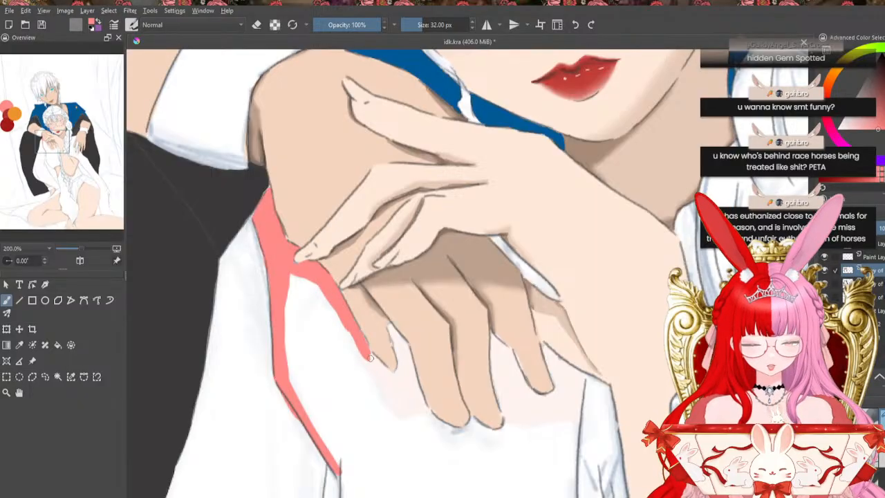
pyautogui.moveTo(345, 315)
pyautogui.mouseDown()
pyautogui.moveTo(366, 358)
pyautogui.moveTo(360, 346)
pyautogui.moveTo(391, 377)
pyautogui.mouseUp()
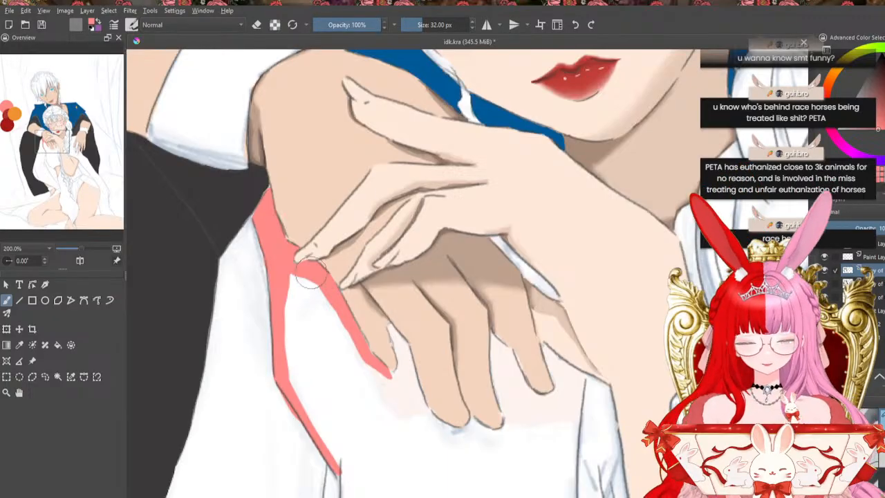
pyautogui.moveTo(315, 280); pyautogui.dragTo(285, 322)
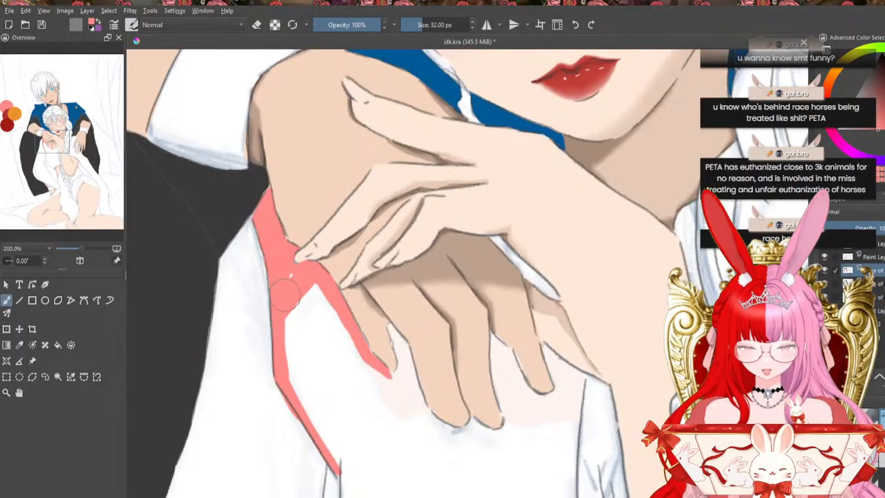
pyautogui.moveTo(284, 294)
pyautogui.mouseDown()
pyautogui.moveTo(291, 270)
pyautogui.moveTo(337, 292)
pyautogui.moveTo(319, 278)
pyautogui.moveTo(285, 376)
pyautogui.moveTo(306, 278)
pyautogui.moveTo(285, 318)
pyautogui.moveTo(288, 305)
pyautogui.moveTo(286, 364)
pyautogui.moveTo(318, 275)
pyautogui.mouseUp()
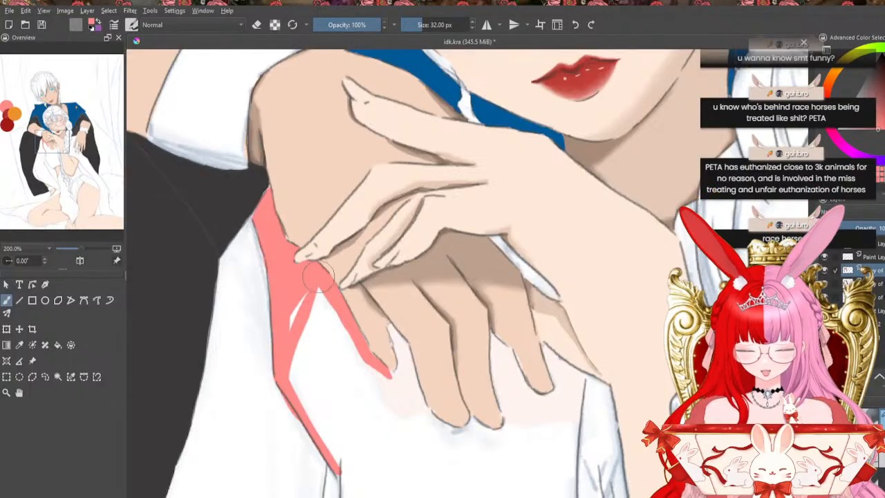
pyautogui.moveTo(289, 356)
pyautogui.mouseDown()
pyautogui.moveTo(315, 279)
pyautogui.moveTo(283, 350)
pyautogui.moveTo(300, 300)
pyautogui.moveTo(292, 281)
pyautogui.moveTo(322, 260)
pyautogui.moveTo(317, 283)
pyautogui.moveTo(328, 303)
pyautogui.moveTo(299, 326)
pyautogui.mouseUp()
pyautogui.moveTo(332, 296)
pyautogui.mouseDown()
pyautogui.moveTo(309, 313)
pyautogui.moveTo(326, 280)
pyautogui.moveTo(294, 399)
pyautogui.mouseUp()
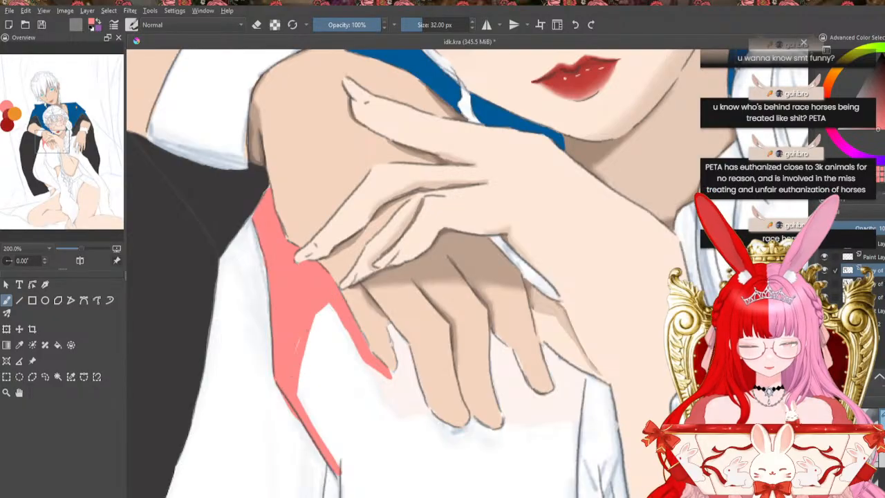
pyautogui.moveTo(317, 314); pyautogui.dragTo(291, 376)
pyautogui.moveTo(299, 344)
pyautogui.mouseDown()
pyautogui.moveTo(307, 426)
pyautogui.moveTo(295, 370)
pyautogui.moveTo(325, 447)
pyautogui.mouseUp()
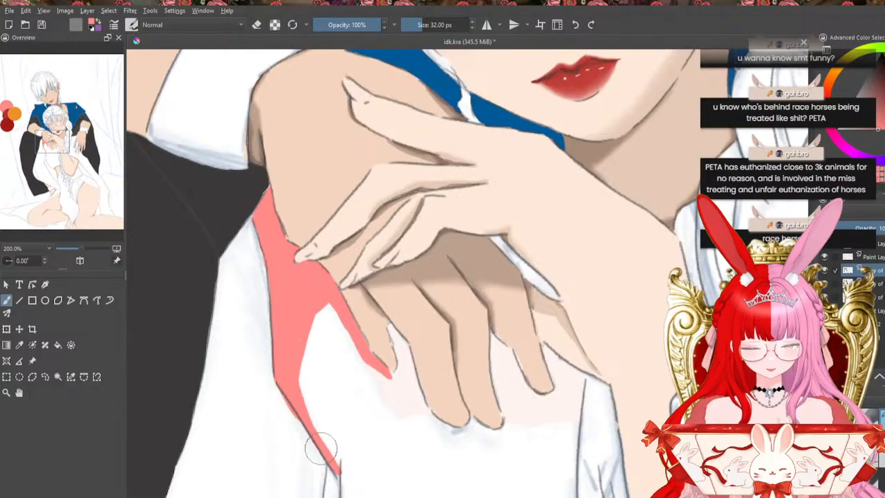
# Thicken the pink edge under the nearest fingertip and widen the dress fill down along the fold line
pyautogui.moveTo(317, 299)
pyautogui.mouseDown()
pyautogui.moveTo(360, 366)
pyautogui.moveTo(323, 301)
pyautogui.moveTo(380, 378)
pyautogui.moveTo(360, 356)
pyautogui.moveTo(378, 376)
pyautogui.moveTo(367, 374)
pyautogui.moveTo(399, 385)
pyautogui.mouseUp()
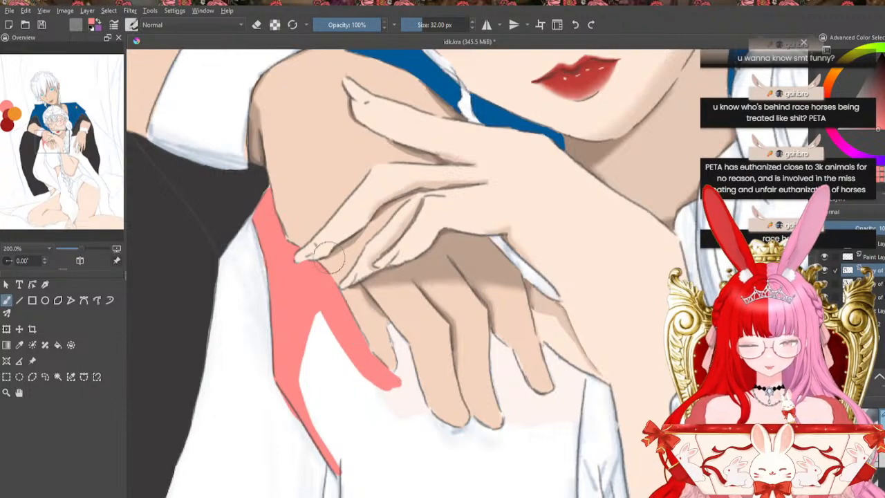
pyautogui.moveTo(322, 315); pyautogui.dragTo(313, 379)
pyautogui.moveTo(319, 311); pyautogui.dragTo(305, 365)
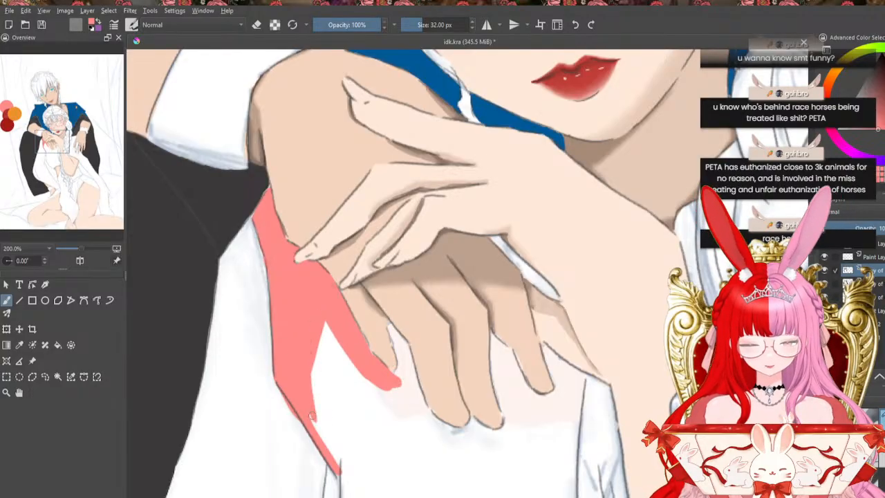
pyautogui.moveTo(337, 466); pyautogui.dragTo(342, 480)
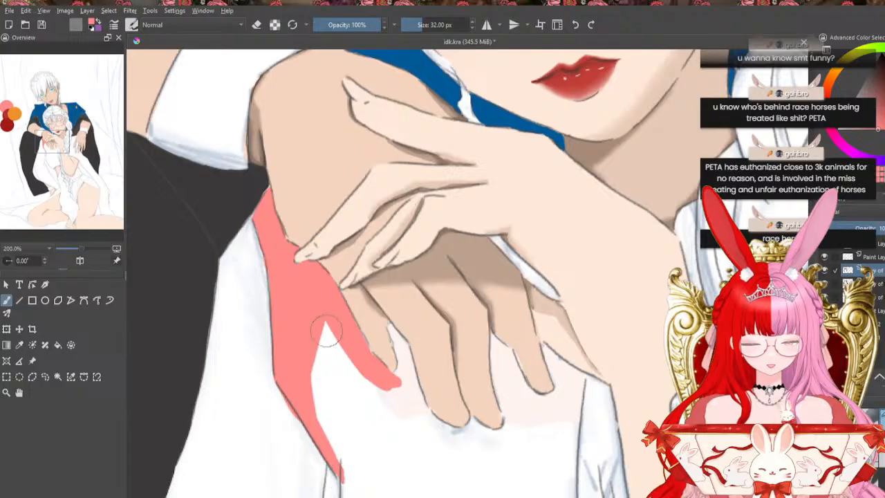
pyautogui.moveTo(326, 321)
pyautogui.mouseDown()
pyautogui.moveTo(320, 437)
pyautogui.moveTo(324, 312)
pyautogui.moveTo(313, 398)
pyautogui.mouseUp()
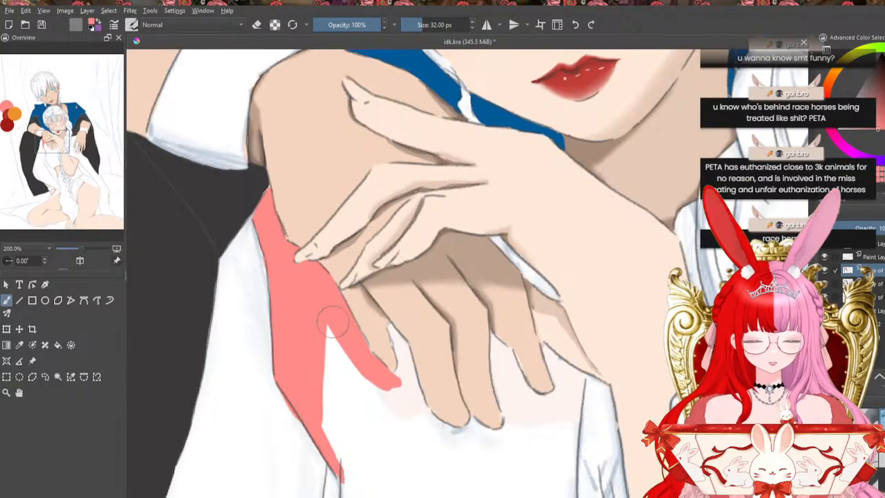
pyautogui.moveTo(321, 332); pyautogui.dragTo(312, 408)
pyautogui.moveTo(335, 313); pyautogui.dragTo(323, 399)
pyautogui.moveTo(344, 346); pyautogui.dragTo(333, 446)
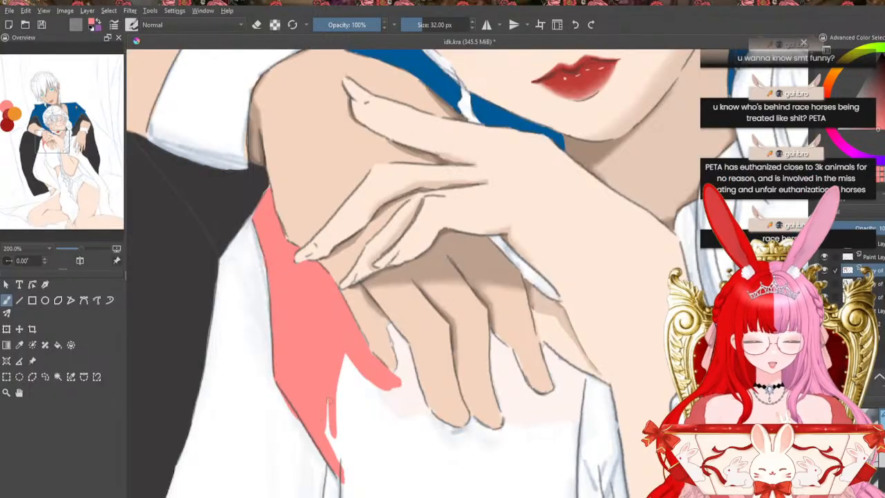
pyautogui.moveTo(331, 401); pyautogui.dragTo(335, 455)
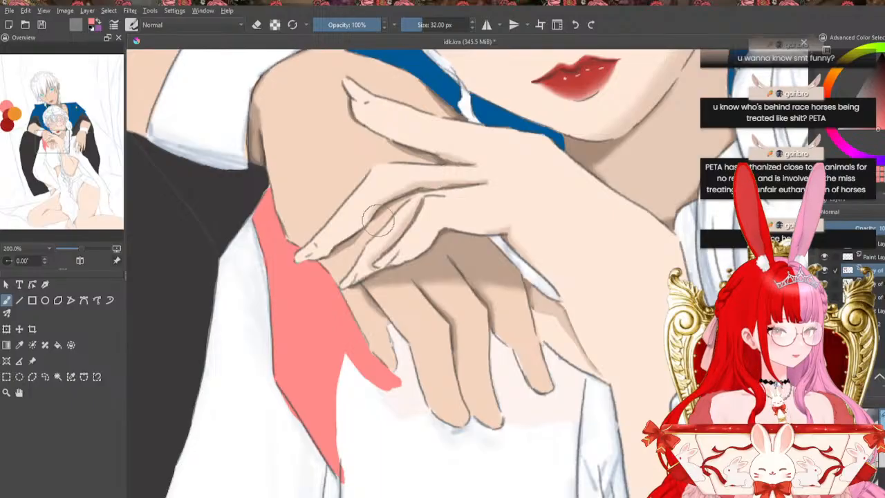
# Widen the pink dress fill from the nearest fingertip down the fold line and edge it along the second finger to its tip
pyautogui.moveTo(397, 381); pyautogui.dragTo(339, 408)
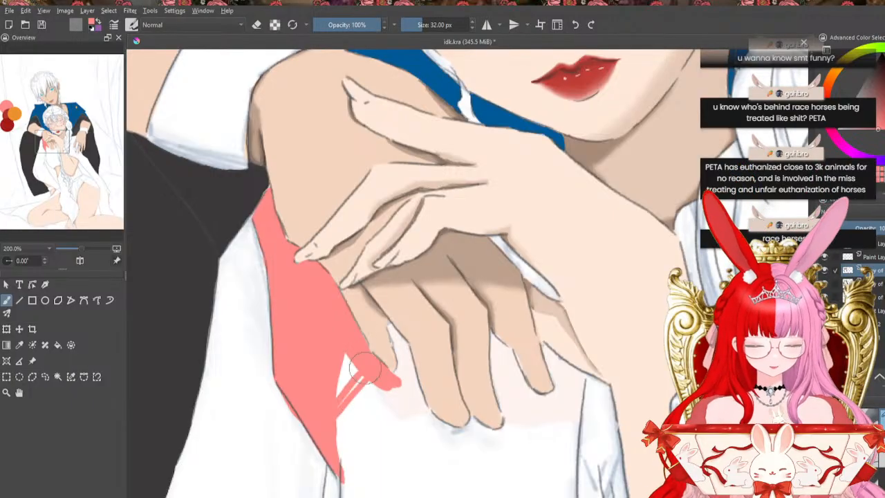
pyautogui.moveTo(365, 368)
pyautogui.mouseDown()
pyautogui.moveTo(333, 419)
pyautogui.moveTo(360, 379)
pyautogui.moveTo(335, 406)
pyautogui.moveTo(360, 359)
pyautogui.moveTo(333, 408)
pyautogui.moveTo(360, 370)
pyautogui.moveTo(343, 386)
pyautogui.moveTo(354, 340)
pyautogui.moveTo(336, 387)
pyautogui.moveTo(341, 373)
pyautogui.moveTo(360, 366)
pyautogui.moveTo(340, 451)
pyautogui.mouseUp()
pyautogui.moveTo(339, 419); pyautogui.dragTo(344, 482)
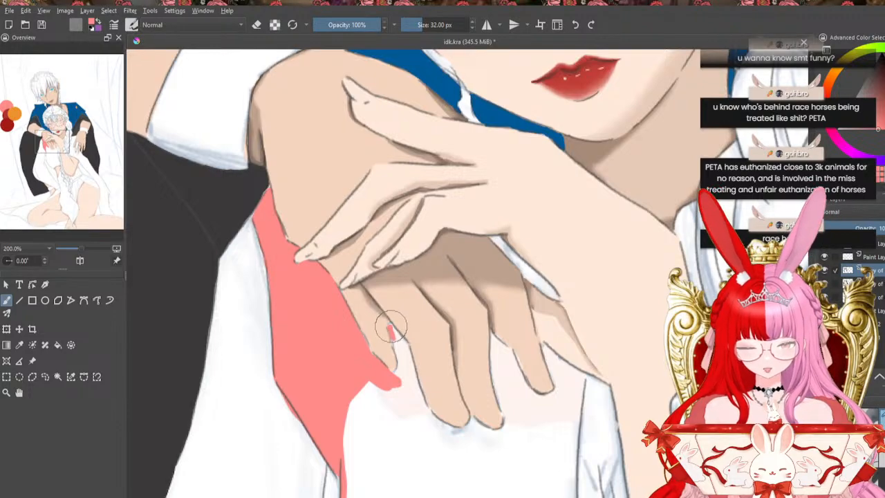
pyautogui.moveTo(386, 325)
pyautogui.mouseDown()
pyautogui.moveTo(406, 347)
pyautogui.moveTo(395, 337)
pyautogui.moveTo(401, 361)
pyautogui.moveTo(392, 337)
pyautogui.moveTo(397, 348)
pyautogui.moveTo(408, 330)
pyautogui.moveTo(412, 340)
pyautogui.moveTo(400, 350)
pyautogui.moveTo(402, 383)
pyautogui.moveTo(408, 323)
pyautogui.moveTo(398, 311)
pyautogui.moveTo(429, 417)
pyautogui.moveTo(450, 432)
pyautogui.mouseUp()
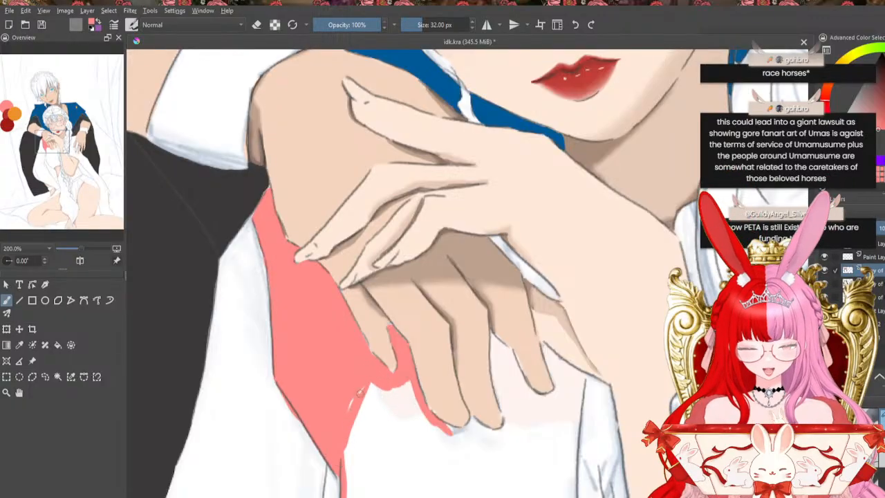
# Fill the white gaps between the fold strip and the first two fingertips with pink, rounding the fill's inner edge
pyautogui.moveTo(377, 384); pyautogui.dragTo(346, 456)
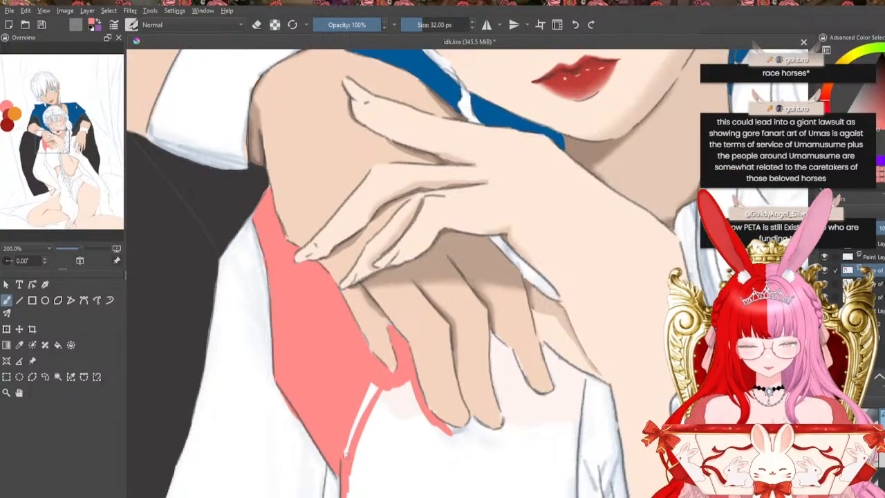
pyautogui.moveTo(341, 489); pyautogui.dragTo(379, 374)
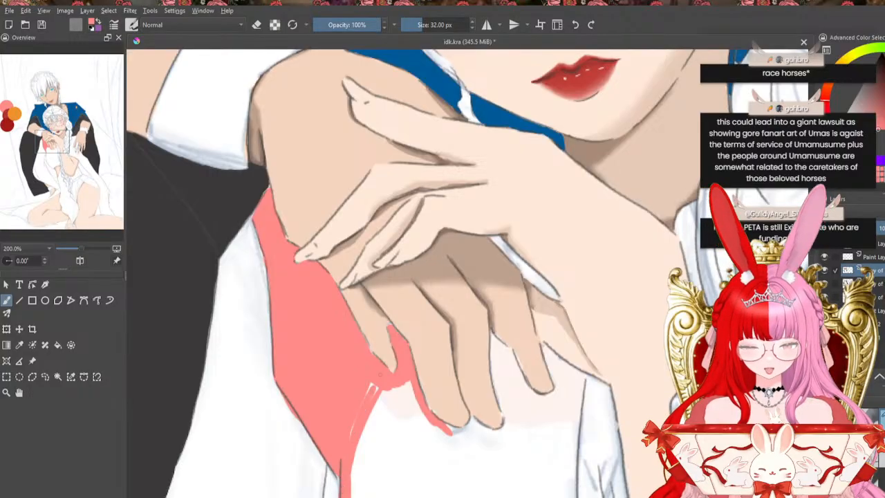
pyautogui.moveTo(356, 425)
pyautogui.mouseDown()
pyautogui.moveTo(382, 381)
pyautogui.moveTo(364, 426)
pyautogui.moveTo(388, 385)
pyautogui.moveTo(411, 377)
pyautogui.moveTo(351, 462)
pyautogui.moveTo(386, 395)
pyautogui.mouseUp()
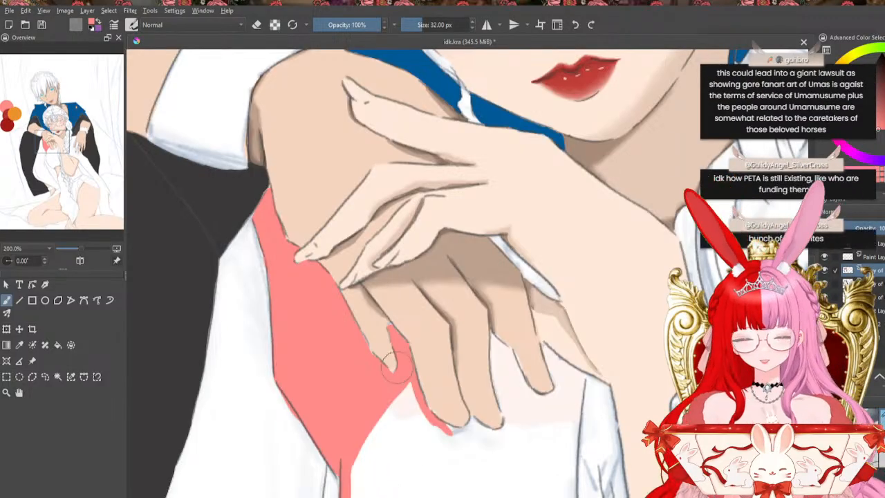
pyautogui.moveTo(414, 379)
pyautogui.mouseDown()
pyautogui.moveTo(424, 405)
pyautogui.moveTo(404, 400)
pyautogui.moveTo(426, 428)
pyautogui.moveTo(424, 421)
pyautogui.mouseUp()
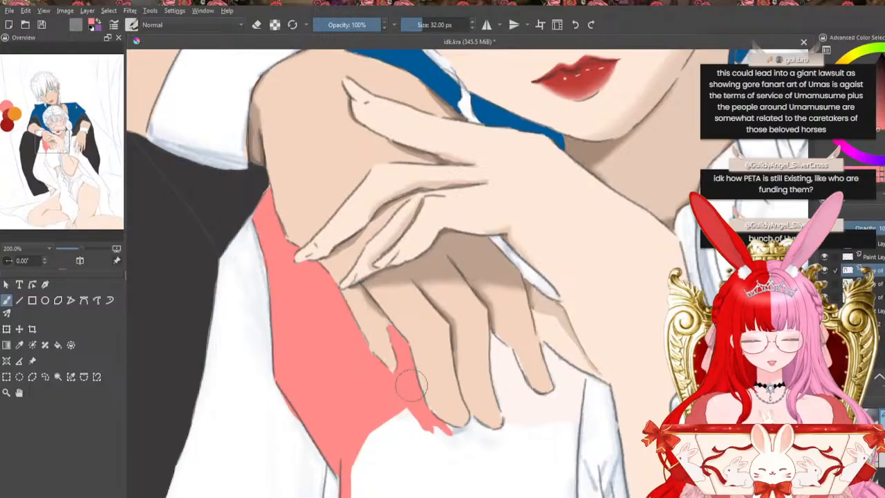
# Widen the pink strip along the dress's fold line and extend it downward along the line toward the waist
pyautogui.moveTo(362, 484)
pyautogui.mouseDown()
pyautogui.moveTo(357, 462)
pyautogui.moveTo(353, 483)
pyautogui.mouseUp()
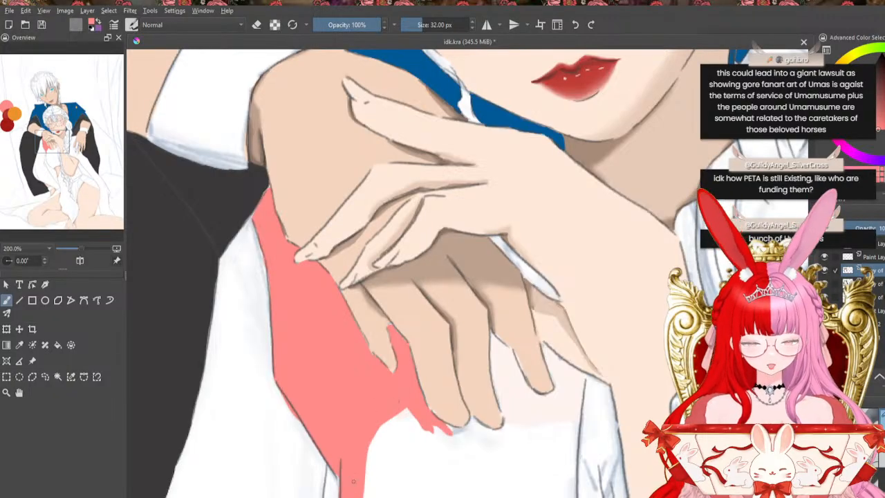
pyautogui.moveTo(375, 428); pyautogui.dragTo(362, 494)
pyautogui.click(366, 497)
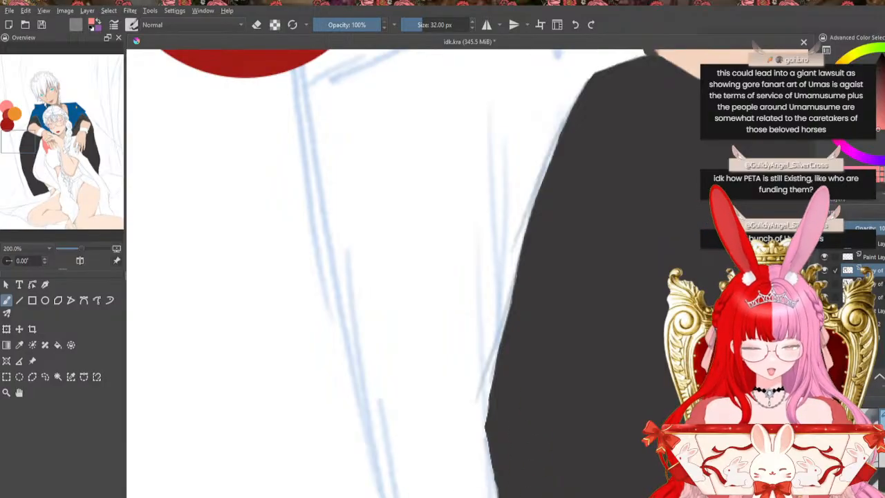
pyautogui.click(50, 151)
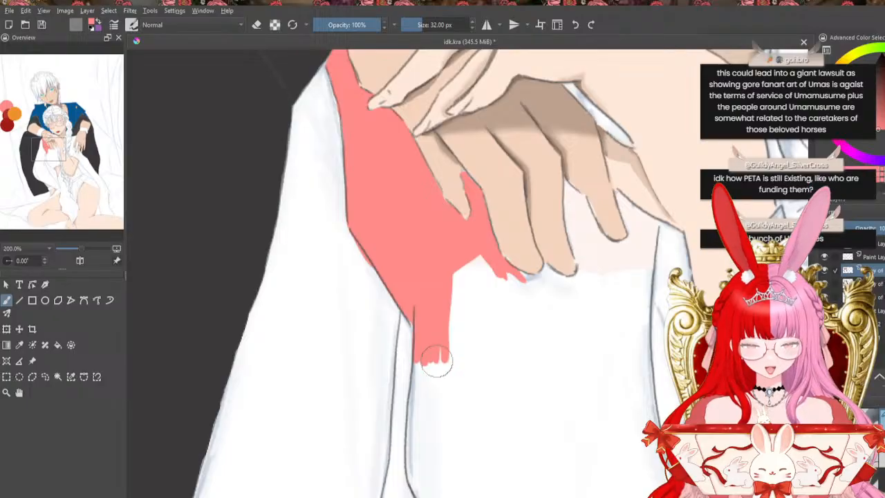
pyautogui.moveTo(437, 363)
pyautogui.mouseDown()
pyautogui.moveTo(412, 445)
pyautogui.moveTo(418, 342)
pyautogui.moveTo(410, 460)
pyautogui.moveTo(416, 494)
pyautogui.mouseUp()
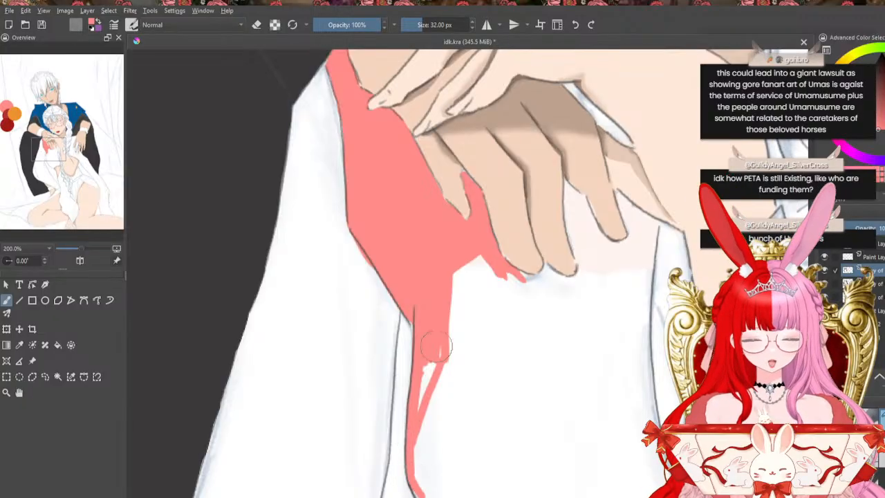
pyautogui.moveTo(437, 348); pyautogui.dragTo(415, 429)
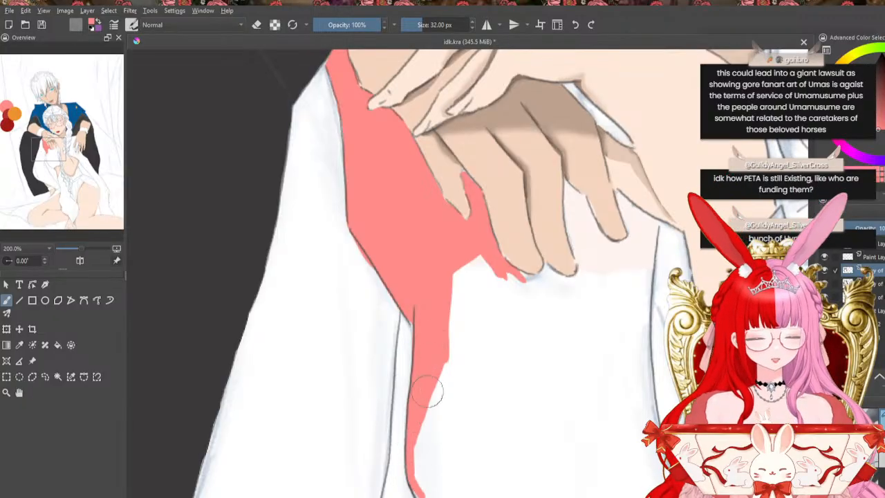
pyautogui.moveTo(435, 393)
pyautogui.mouseDown()
pyautogui.moveTo(424, 483)
pyautogui.moveTo(431, 409)
pyautogui.moveTo(413, 420)
pyautogui.mouseUp()
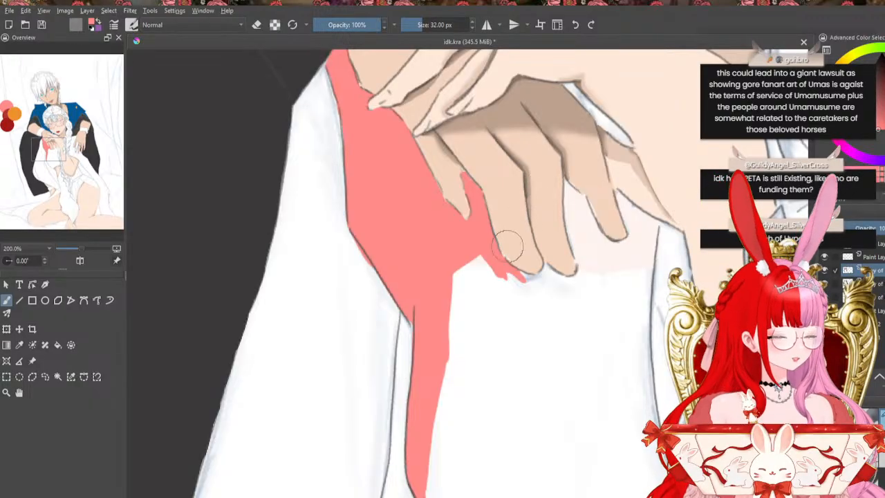
# Fill the dress with pink in a smooth curve from the second fingertip down to the fold strip
pyautogui.moveTo(512, 273)
pyautogui.mouseDown()
pyautogui.moveTo(439, 350)
pyautogui.moveTo(514, 275)
pyautogui.moveTo(441, 345)
pyautogui.moveTo(505, 270)
pyautogui.moveTo(440, 335)
pyautogui.moveTo(496, 269)
pyautogui.moveTo(444, 320)
pyautogui.mouseUp()
pyautogui.moveTo(444, 320); pyautogui.dragTo(501, 268)
pyautogui.moveTo(501, 268)
pyautogui.mouseDown()
pyautogui.moveTo(448, 317)
pyautogui.moveTo(490, 244)
pyautogui.moveTo(475, 283)
pyautogui.moveTo(484, 276)
pyautogui.moveTo(489, 268)
pyautogui.moveTo(451, 309)
pyautogui.moveTo(460, 273)
pyautogui.moveTo(444, 300)
pyautogui.moveTo(485, 270)
pyautogui.moveTo(427, 420)
pyautogui.mouseUp()
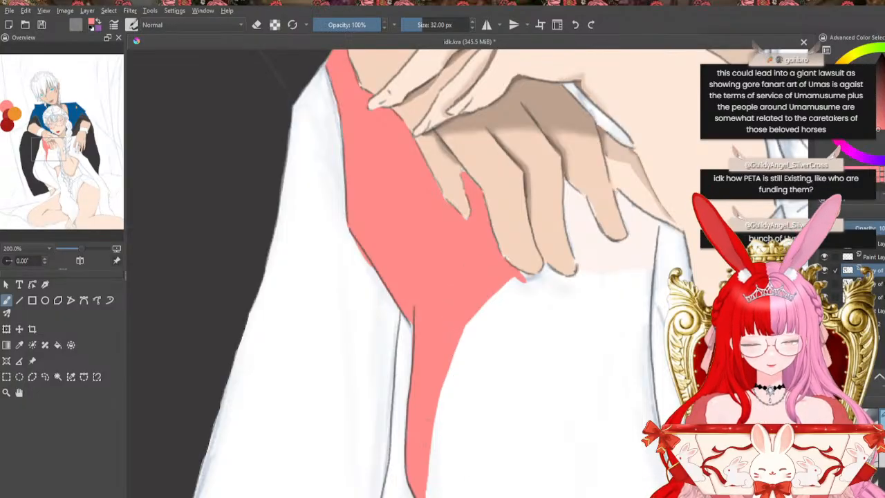
# Edge the dress in pink beneath the two middle fingertips and up the far side of the third finger
pyautogui.moveTo(528, 280)
pyautogui.mouseDown()
pyautogui.moveTo(367, 280)
pyautogui.moveTo(436, 275)
pyautogui.mouseUp()
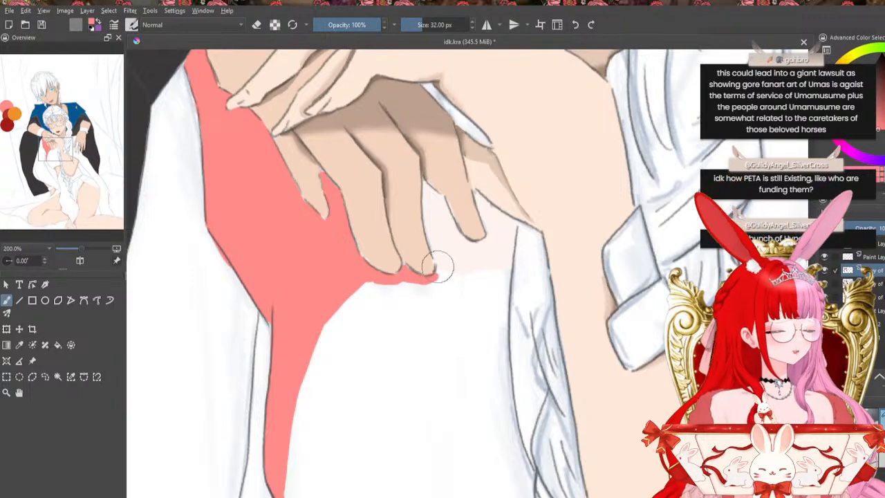
pyautogui.moveTo(426, 182); pyautogui.dragTo(443, 270)
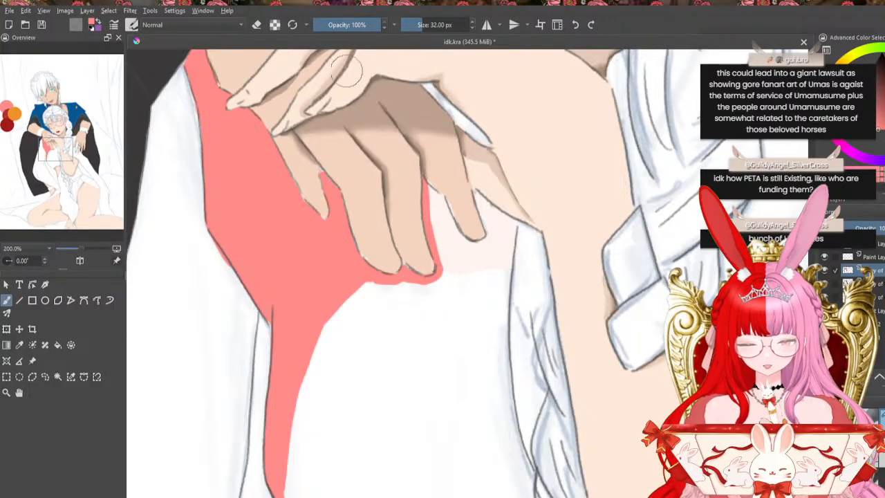
pyautogui.click(257, 24)
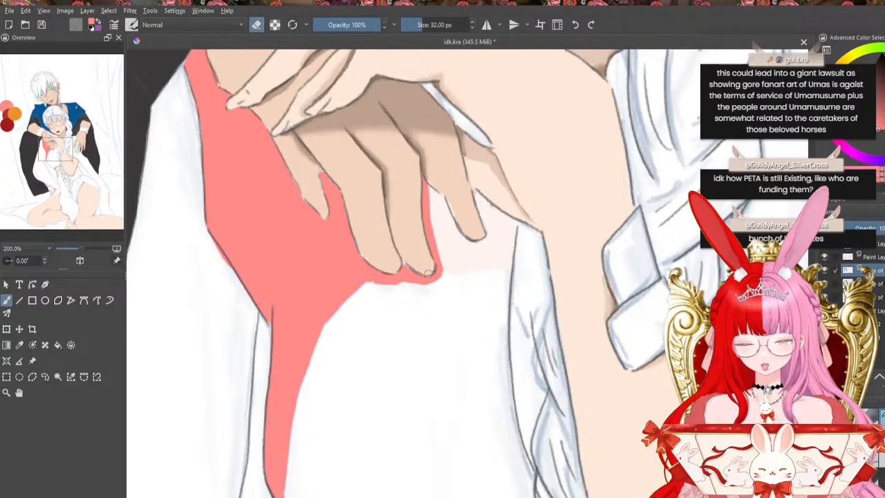
pyautogui.click(256, 24)
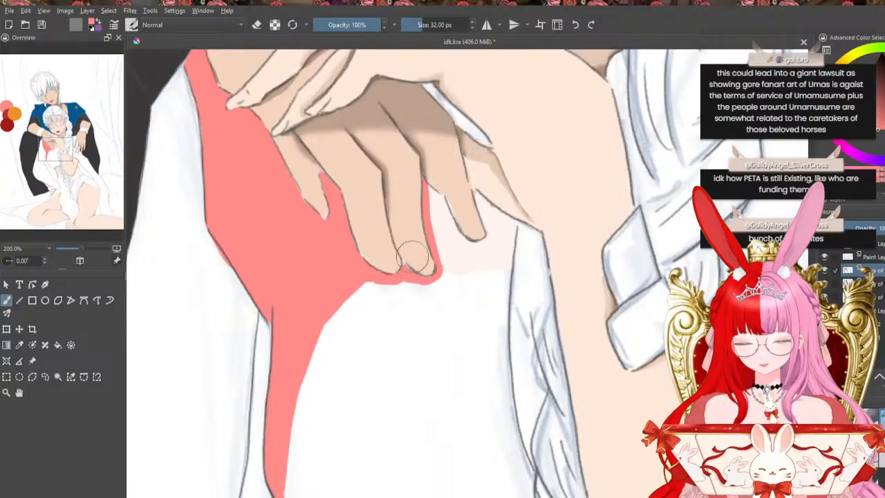
# Edge the dress in pink around the last fingertip, under the woman's forearm and down the side beside her braid
pyautogui.moveTo(430, 186)
pyautogui.mouseDown()
pyautogui.moveTo(469, 243)
pyautogui.moveTo(481, 253)
pyautogui.moveTo(486, 242)
pyautogui.moveTo(471, 248)
pyautogui.moveTo(487, 244)
pyautogui.moveTo(479, 250)
pyautogui.moveTo(483, 221)
pyautogui.moveTo(482, 243)
pyautogui.moveTo(490, 237)
pyautogui.moveTo(481, 246)
pyautogui.moveTo(490, 231)
pyautogui.moveTo(476, 194)
pyautogui.moveTo(492, 230)
pyautogui.mouseUp()
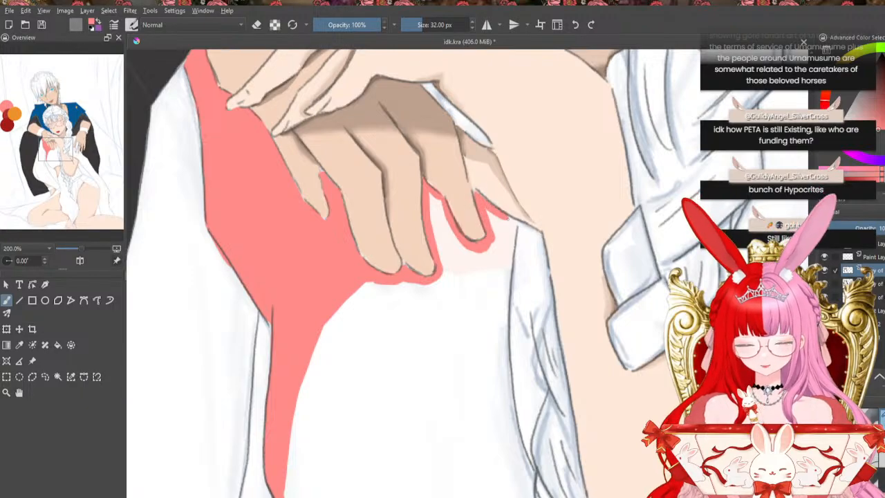
pyautogui.moveTo(481, 200); pyautogui.dragTo(518, 227)
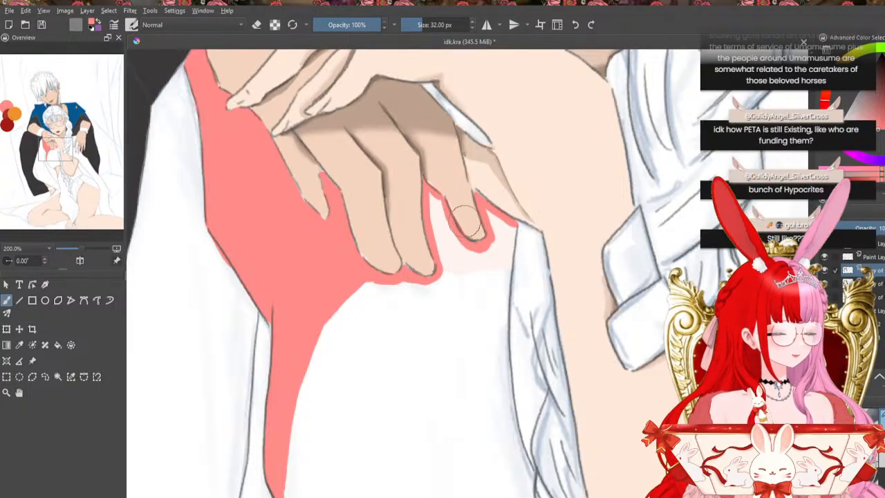
pyautogui.moveTo(496, 237); pyautogui.dragTo(515, 226)
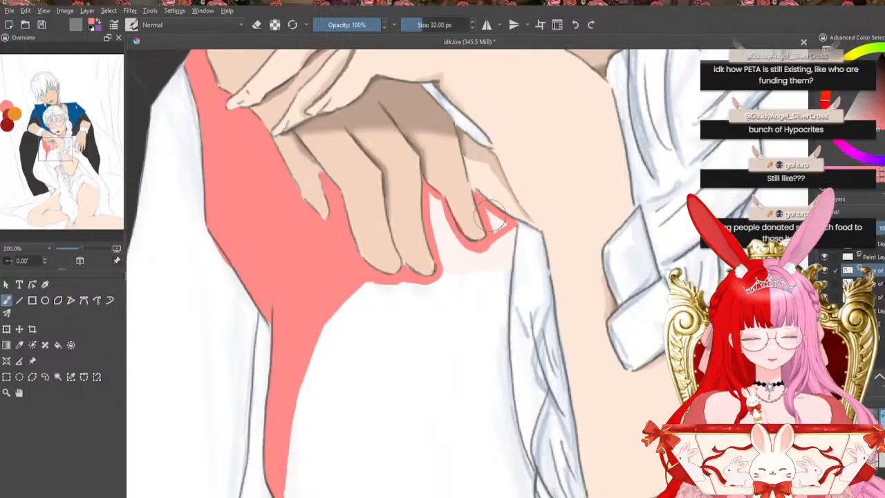
pyautogui.moveTo(489, 222)
pyautogui.mouseDown()
pyautogui.moveTo(507, 233)
pyautogui.moveTo(497, 218)
pyautogui.moveTo(509, 261)
pyautogui.moveTo(514, 233)
pyautogui.moveTo(502, 260)
pyautogui.moveTo(506, 376)
pyautogui.moveTo(507, 356)
pyautogui.moveTo(523, 448)
pyautogui.moveTo(515, 427)
pyautogui.moveTo(536, 478)
pyautogui.mouseUp()
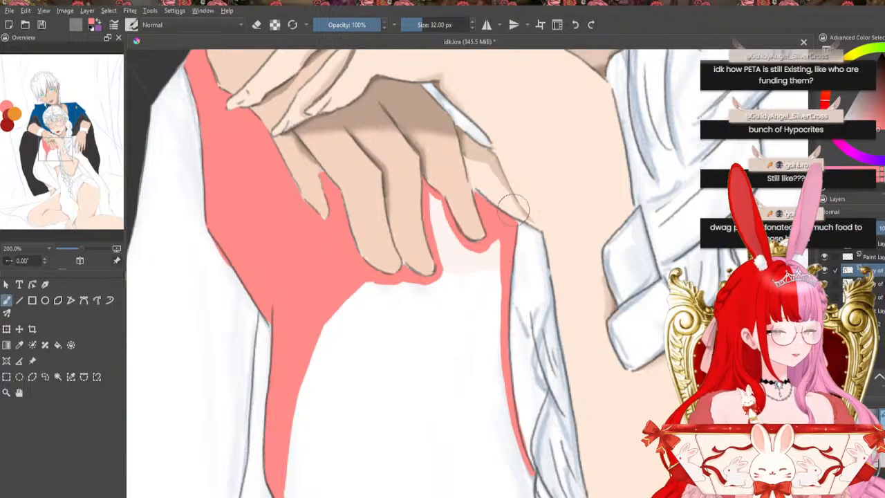
# Fill the gap between the last two fingers with pink and deepen the fill below the fingertips toward the fold strip
pyautogui.moveTo(497, 253)
pyautogui.mouseDown()
pyautogui.moveTo(451, 272)
pyautogui.moveTo(472, 249)
pyautogui.moveTo(434, 207)
pyautogui.moveTo(449, 230)
pyautogui.moveTo(438, 198)
pyautogui.moveTo(465, 256)
pyautogui.moveTo(473, 247)
pyautogui.moveTo(430, 199)
pyautogui.moveTo(443, 266)
pyautogui.moveTo(434, 239)
pyautogui.mouseUp()
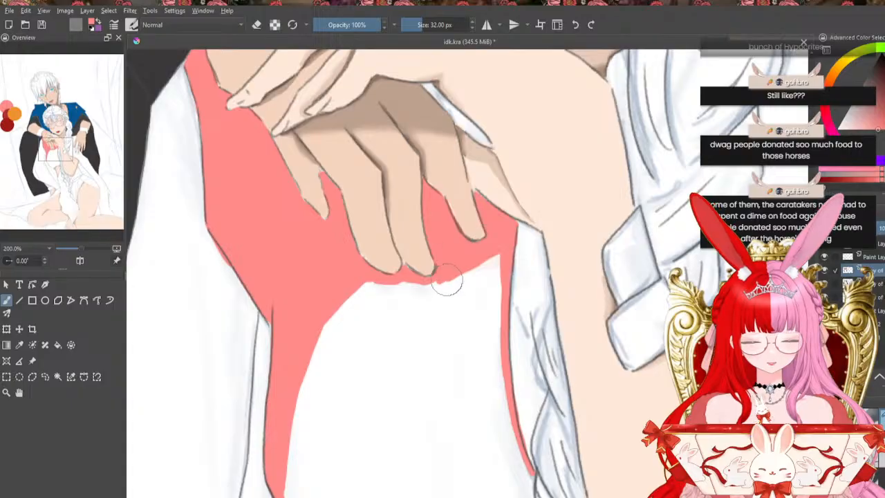
pyautogui.moveTo(434, 280); pyautogui.dragTo(326, 324)
pyautogui.moveTo(418, 291)
pyautogui.mouseDown()
pyautogui.moveTo(344, 299)
pyautogui.moveTo(373, 281)
pyautogui.moveTo(400, 281)
pyautogui.moveTo(339, 314)
pyautogui.moveTo(420, 279)
pyautogui.moveTo(371, 299)
pyautogui.moveTo(384, 293)
pyautogui.moveTo(376, 290)
pyautogui.moveTo(298, 393)
pyautogui.moveTo(349, 314)
pyautogui.moveTo(303, 370)
pyautogui.mouseUp()
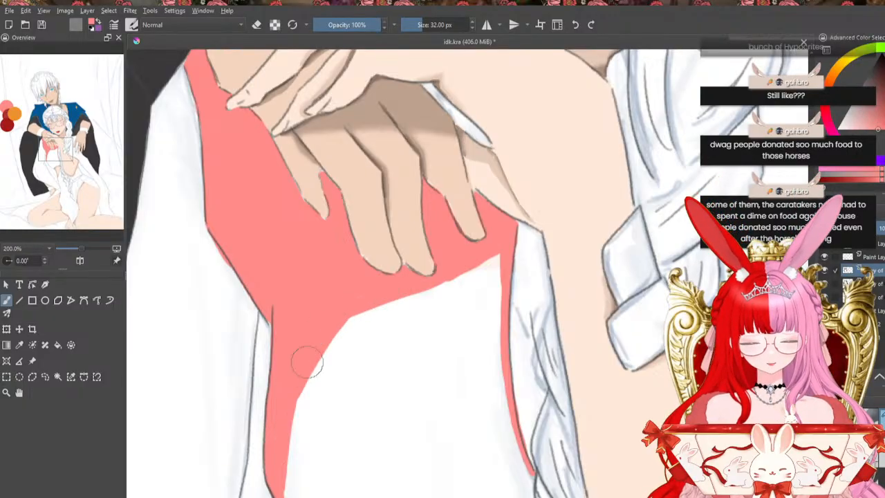
# Widen the pink strip beside the braid inward, from below the last fingertip down the dress's side
pyautogui.moveTo(484, 263)
pyautogui.mouseDown()
pyautogui.moveTo(502, 340)
pyautogui.moveTo(488, 266)
pyautogui.moveTo(505, 336)
pyautogui.moveTo(499, 253)
pyautogui.moveTo(500, 314)
pyautogui.moveTo(490, 282)
pyautogui.moveTo(485, 301)
pyautogui.moveTo(477, 283)
pyautogui.moveTo(476, 183)
pyautogui.moveTo(490, 299)
pyautogui.moveTo(479, 277)
pyautogui.moveTo(479, 262)
pyautogui.moveTo(507, 412)
pyautogui.moveTo(505, 399)
pyautogui.moveTo(530, 476)
pyautogui.moveTo(506, 414)
pyautogui.moveTo(523, 472)
pyautogui.mouseUp()
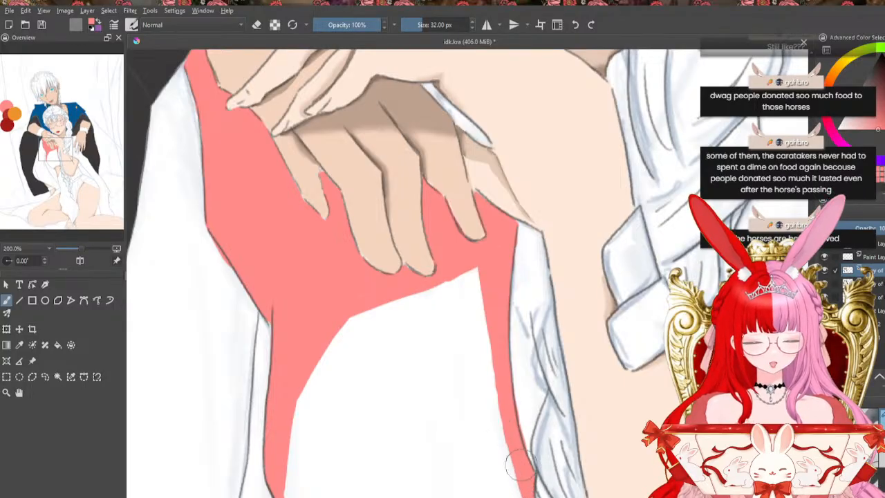
pyautogui.moveTo(473, 278); pyautogui.dragTo(492, 374)
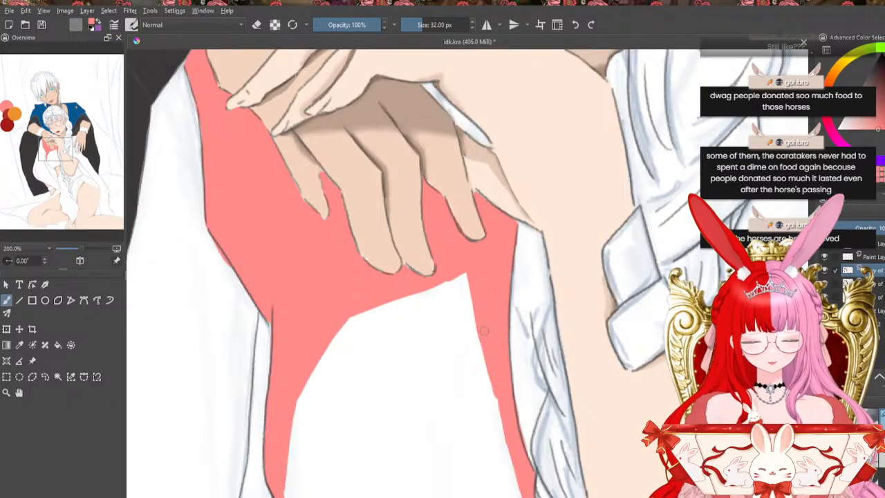
pyautogui.moveTo(470, 262); pyautogui.dragTo(507, 486)
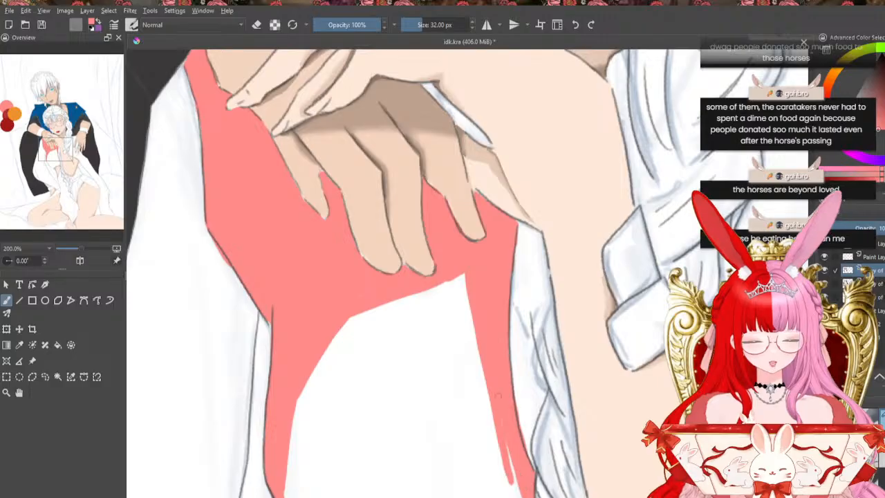
pyautogui.moveTo(509, 445); pyautogui.dragTo(514, 488)
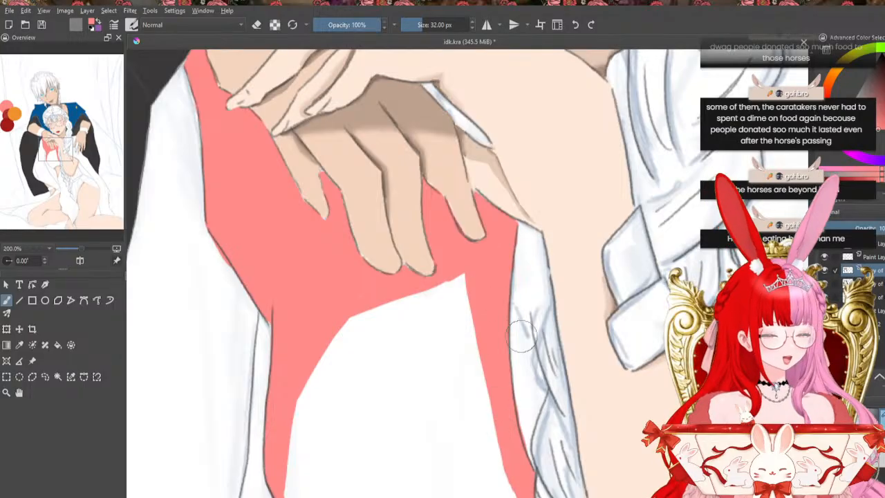
pyautogui.moveTo(454, 278); pyautogui.dragTo(482, 367)
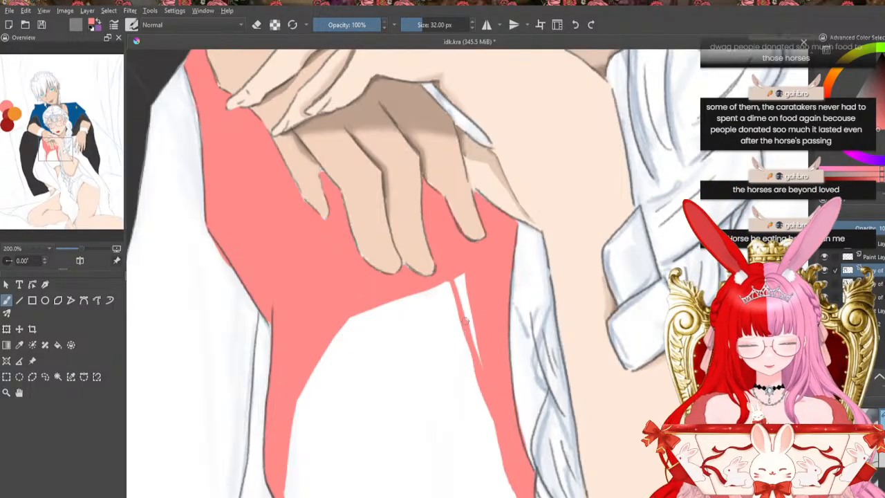
pyautogui.moveTo(465, 320)
pyautogui.mouseDown()
pyautogui.moveTo(458, 296)
pyautogui.moveTo(481, 367)
pyautogui.mouseUp()
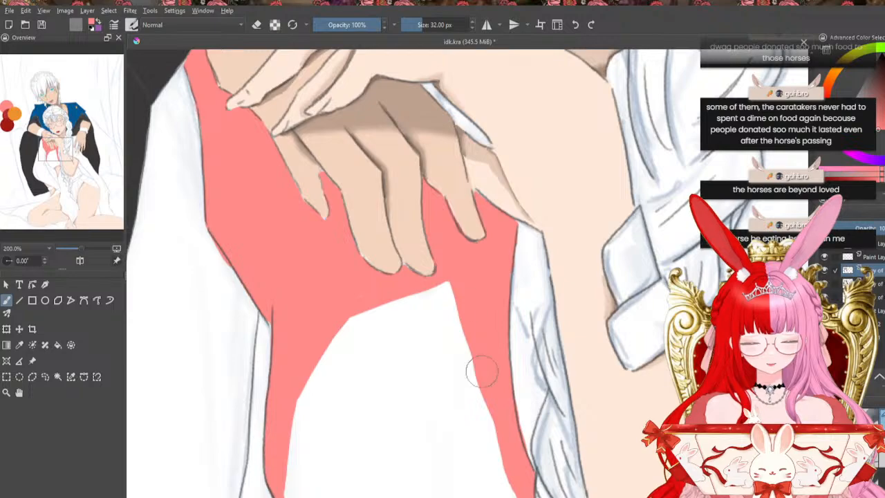
pyautogui.moveTo(449, 283); pyautogui.dragTo(511, 493)
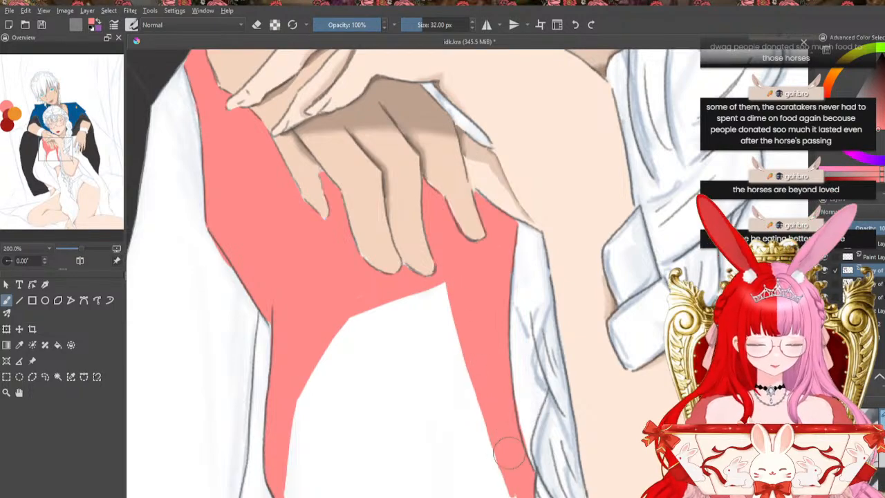
pyautogui.scroll(-2, 509, 453)
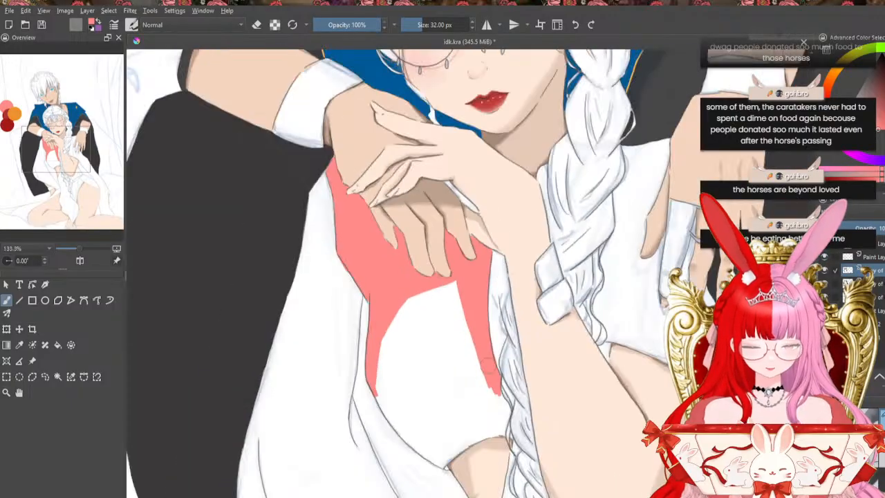
pyautogui.scroll(-1, 489, 367)
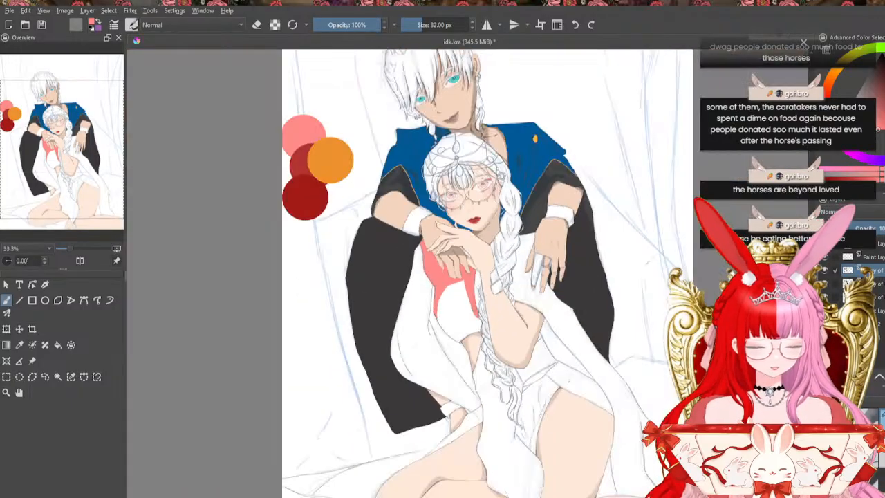
pyautogui.scroll(3, 488, 366)
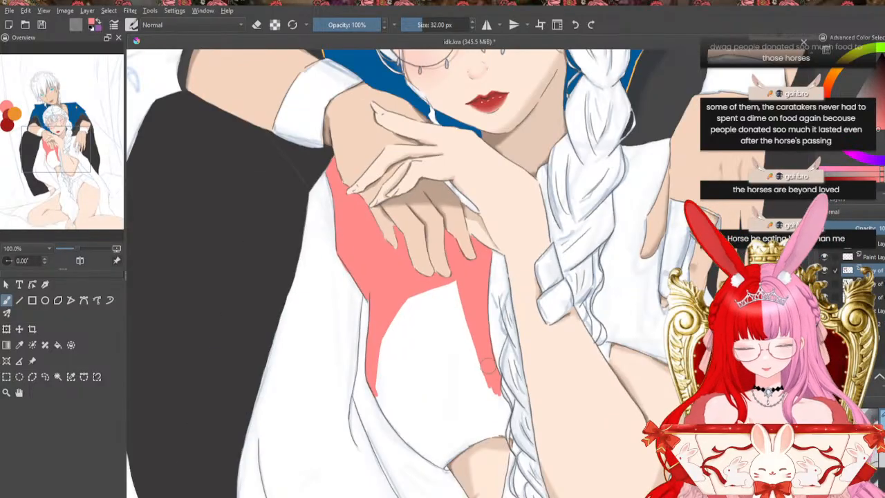
pyautogui.scroll(-2, 488, 365)
pyautogui.scroll(2, 488, 365)
pyautogui.scroll(-3, 488, 365)
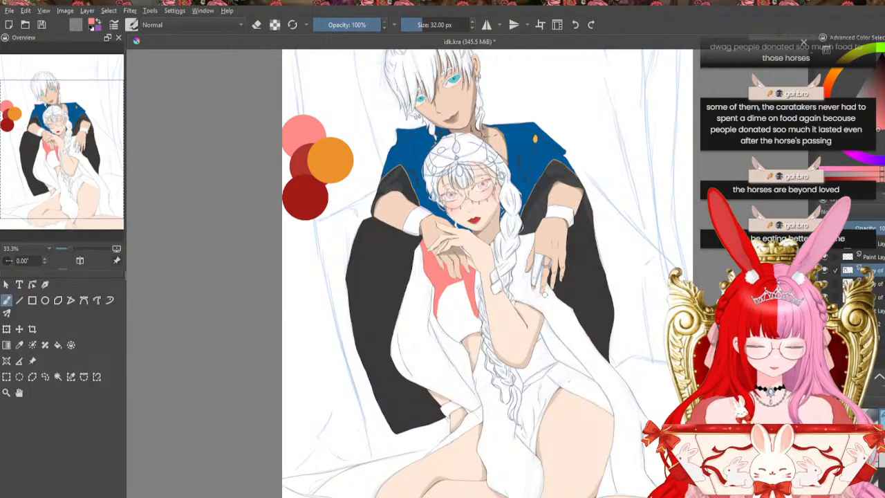
pyautogui.scroll(4, 547, 295)
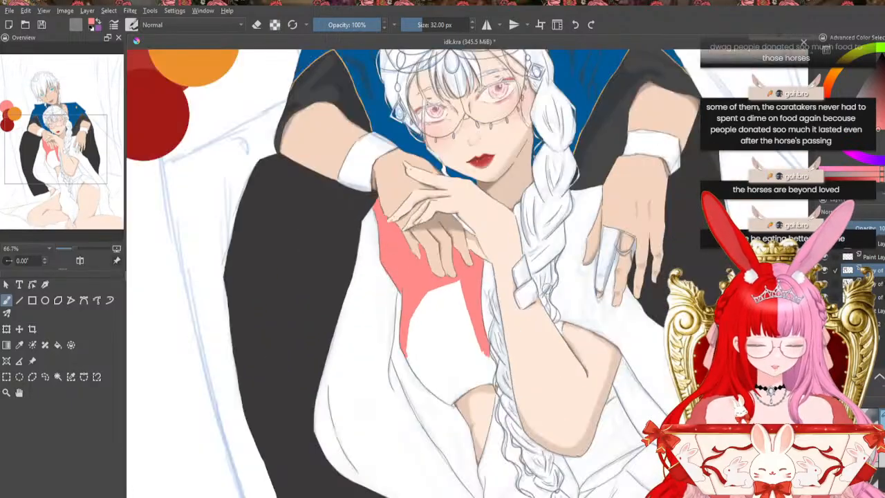
pyautogui.press('-')
pyautogui.press('-')
pyautogui.press('-')
pyautogui.press('-')
pyautogui.press('+')
pyautogui.press('+')
pyautogui.press('+')
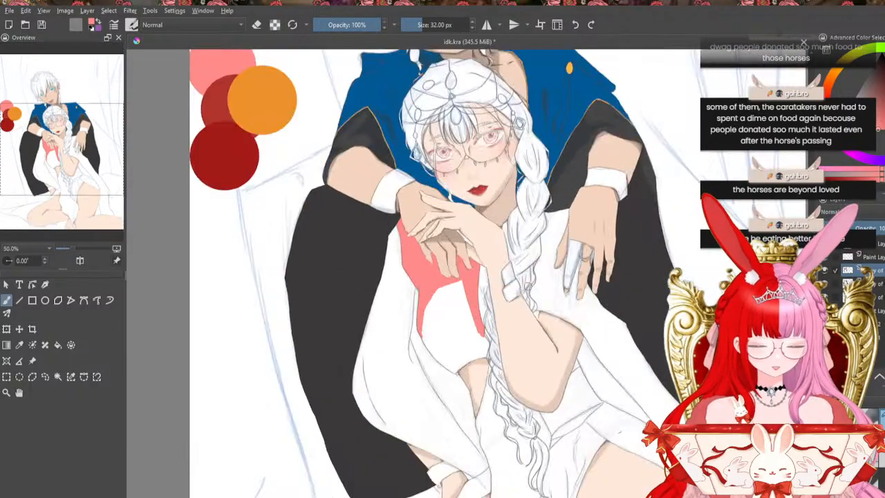
pyautogui.press('+')
pyautogui.press('-')
pyautogui.press('-')
pyautogui.press('+')
pyautogui.press('-')
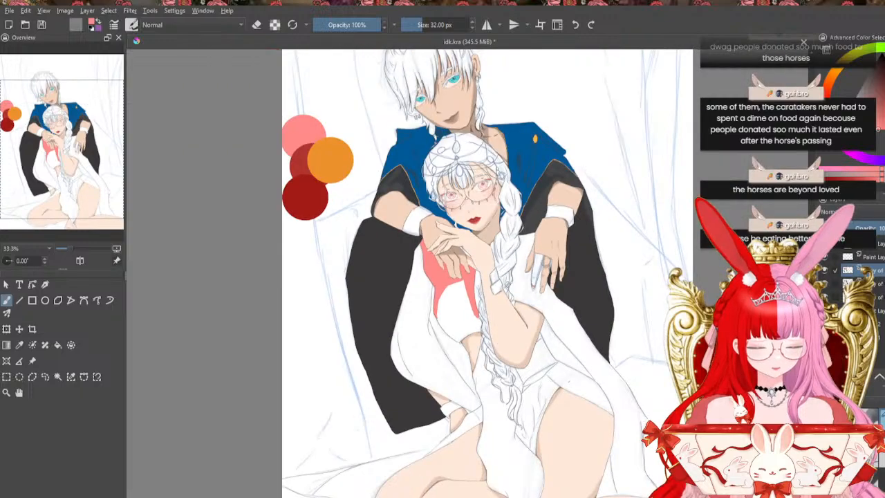
pyautogui.press('+')
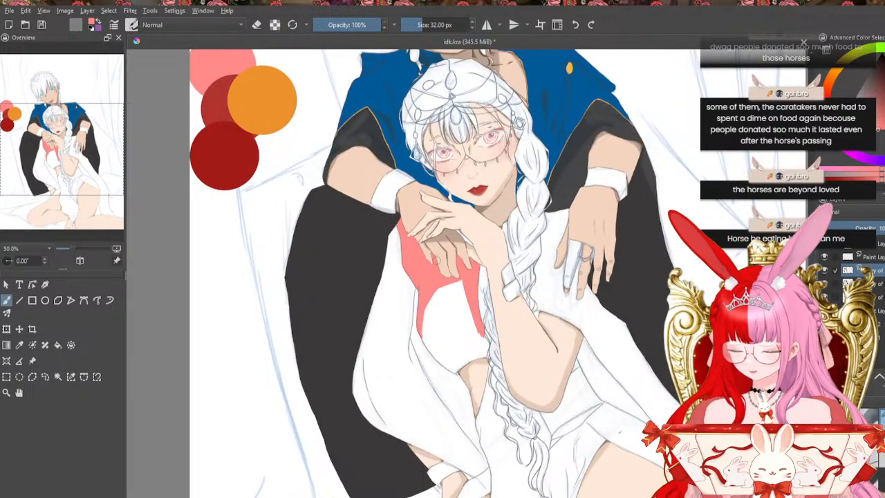
# Try to erase the pink along the inner edge of the drape beside the man's hand with a 41 px eraser
pyautogui.click(258, 24)
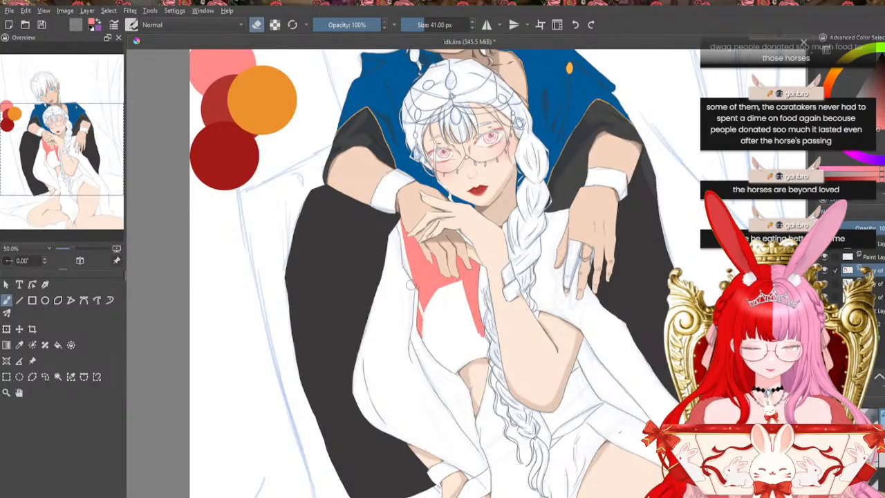
pyautogui.moveTo(401, 225); pyautogui.dragTo(402, 252)
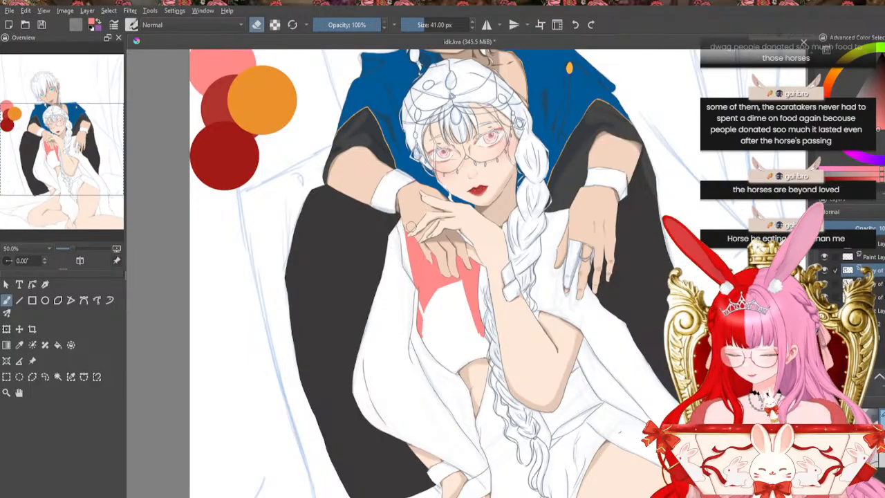
pyautogui.click(575, 24)
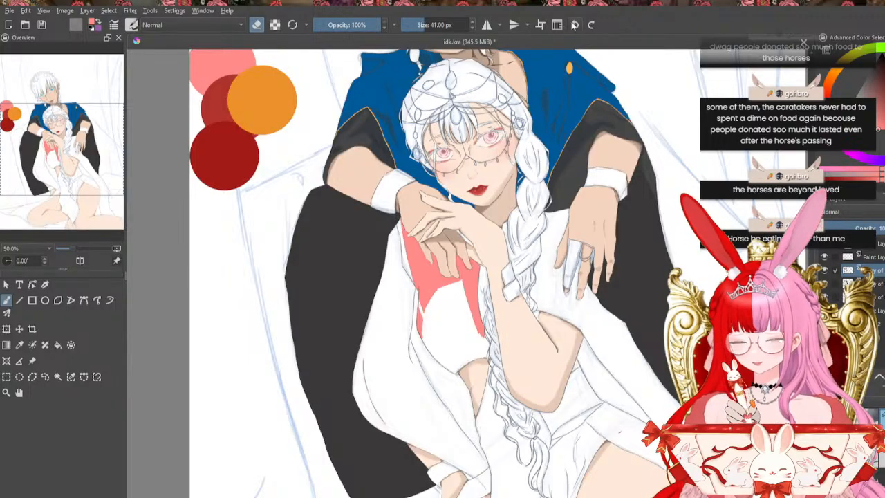
pyautogui.click(575, 25)
pyautogui.click(575, 24)
pyautogui.click(575, 24)
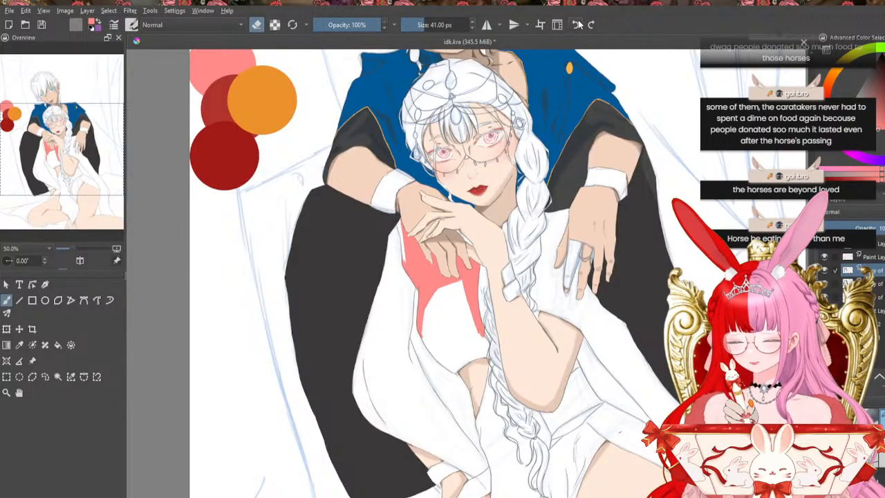
pyautogui.click(578, 25)
pyautogui.click(579, 25)
pyautogui.click(578, 24)
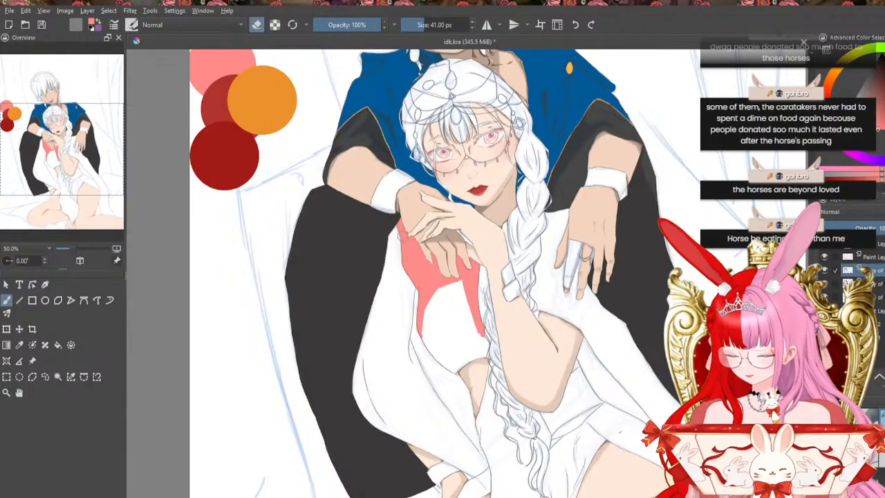
# Erase the pink overspill from the drape's inner edge, from the man's hand down to the fold, with the 41 px eraser
pyautogui.moveTo(401, 225); pyautogui.dragTo(408, 274)
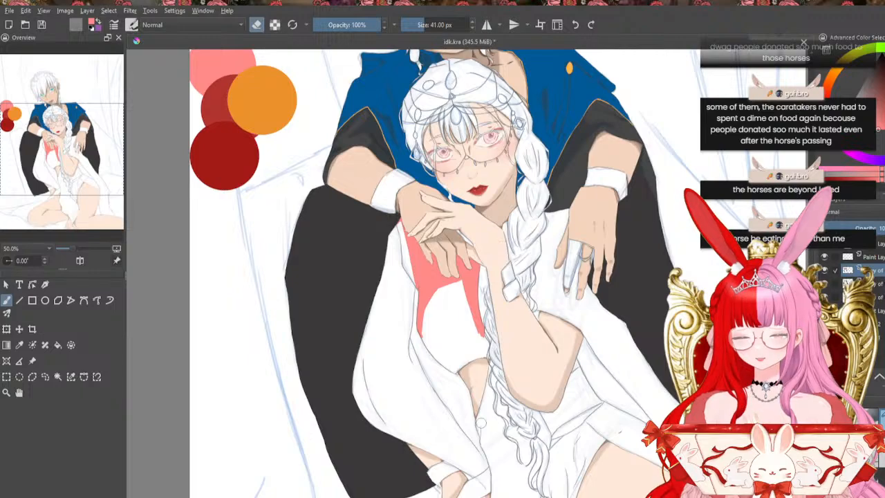
pyautogui.click(256, 25)
pyautogui.press(']')
pyautogui.press(']')
pyautogui.hotkey('ctrl', '+')
pyautogui.hotkey('ctrl', '+')
pyautogui.hotkey('ctrl', '+')
pyautogui.hotkey('ctrl', '+')
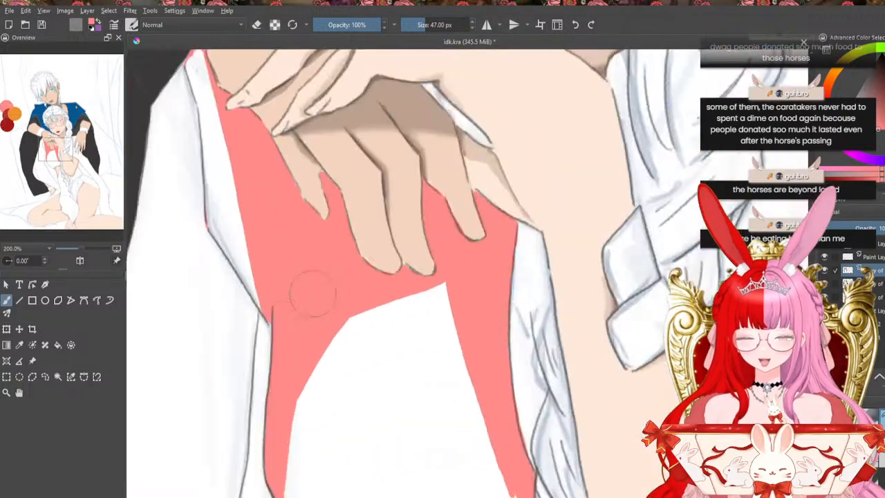
pyautogui.hotkey('ctrl', '-')
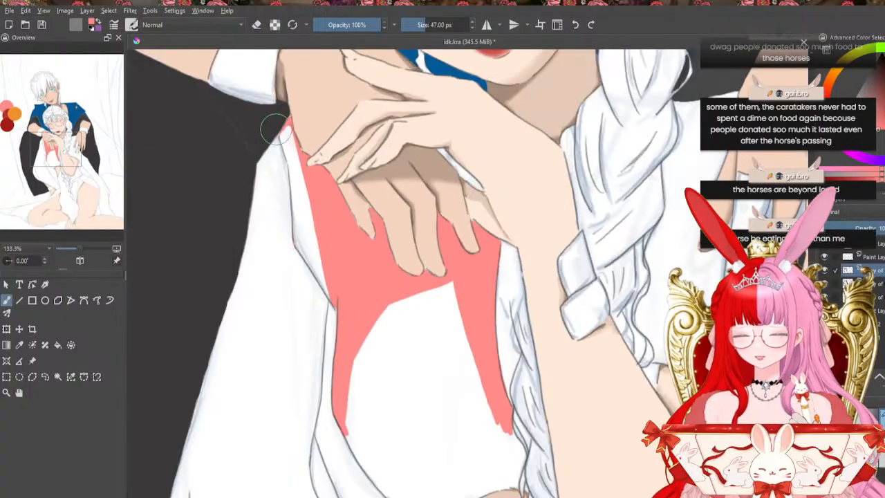
# Erase the leftover pink traces from the tip of the drape below the man's cuff and from its fold line
pyautogui.click(256, 25)
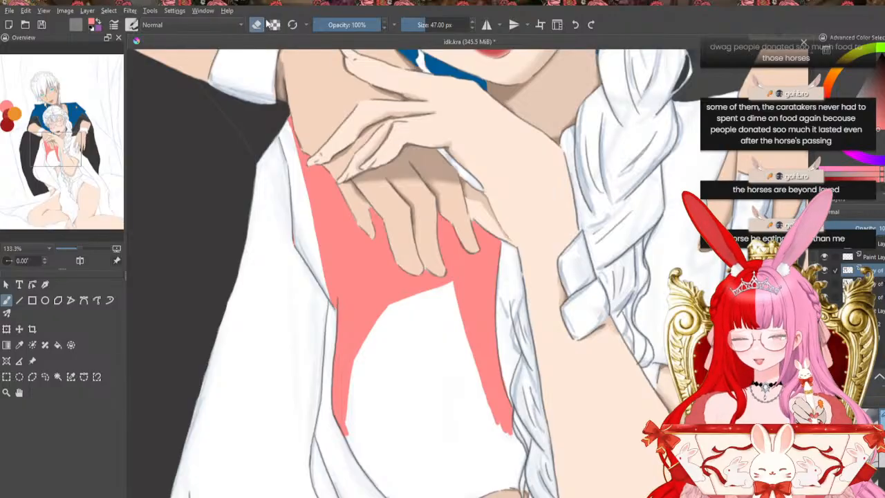
pyautogui.click(837, 421)
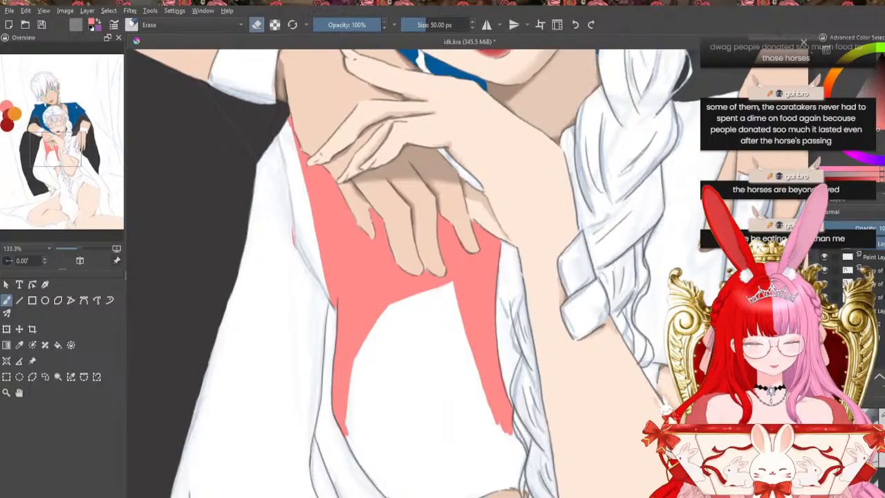
pyautogui.click(873, 271)
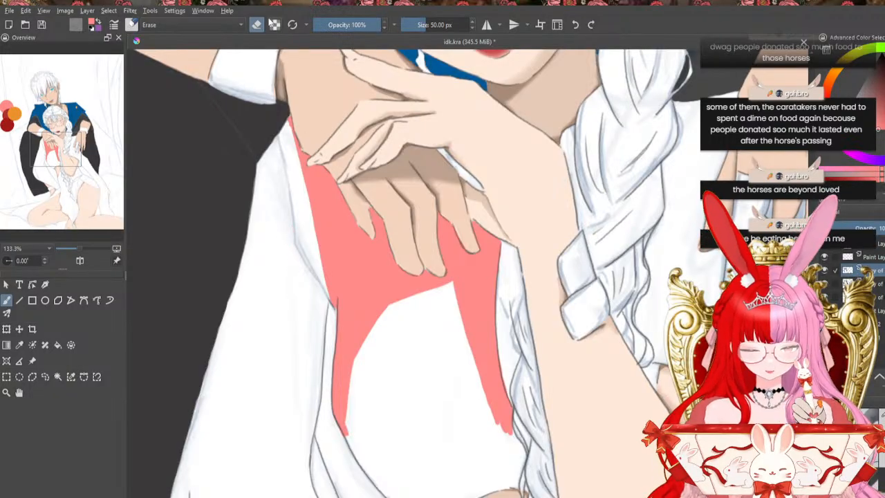
pyautogui.press('e')
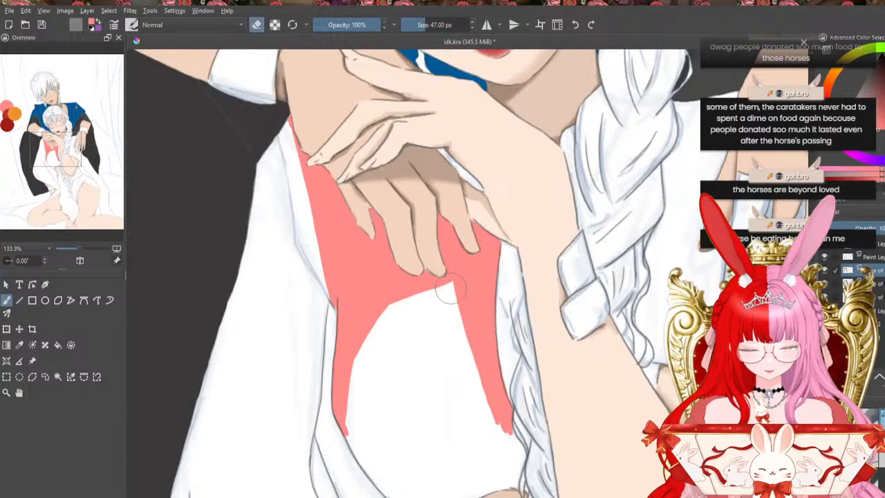
# Try a 32 px pink stroke down the dress's side where it meets the braid
pyautogui.press('[')
pyautogui.press('[')
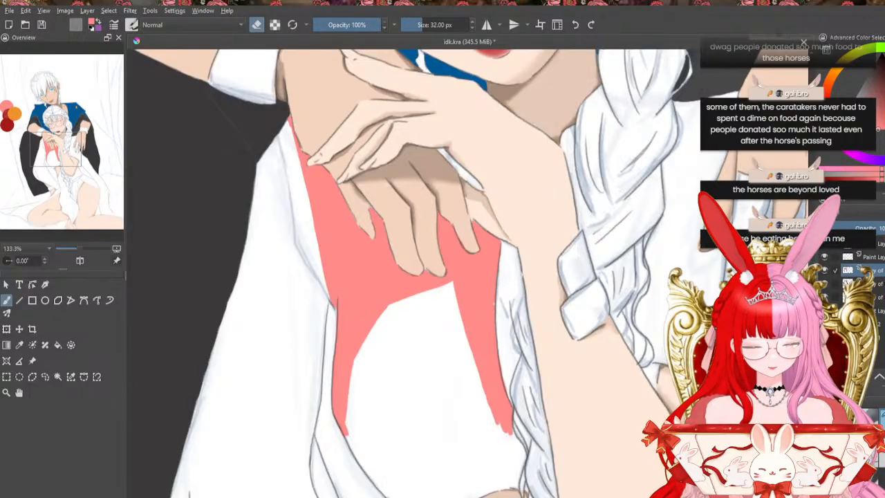
pyautogui.click(257, 25)
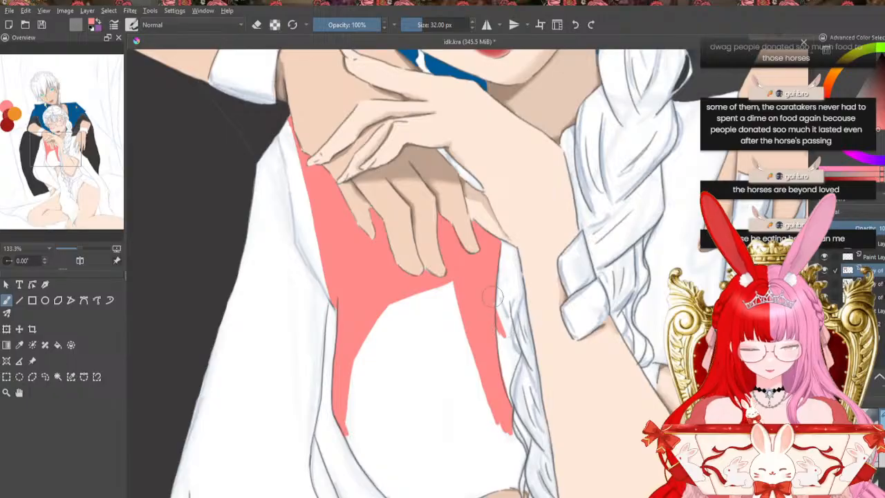
pyautogui.click(576, 27)
pyautogui.click(578, 30)
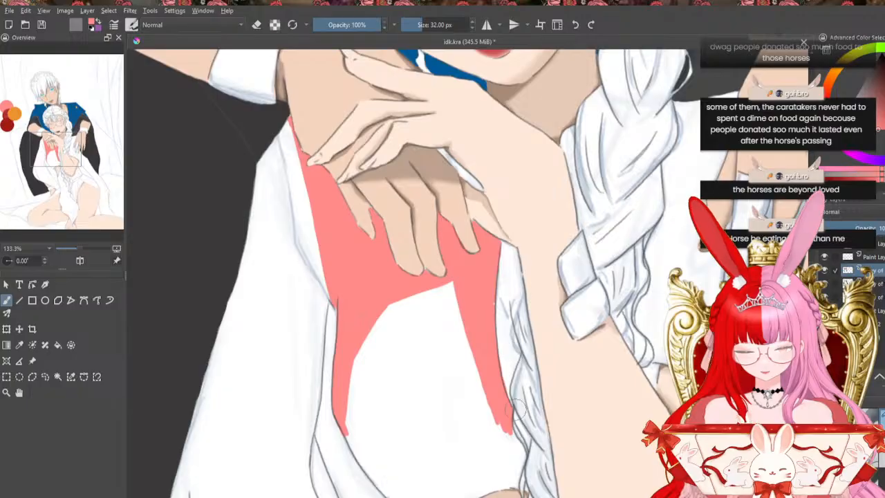
# Widen the pink strip beside the braid inward below the fingertips with 32 px strokes
pyautogui.scroll(-3, 543, 474)
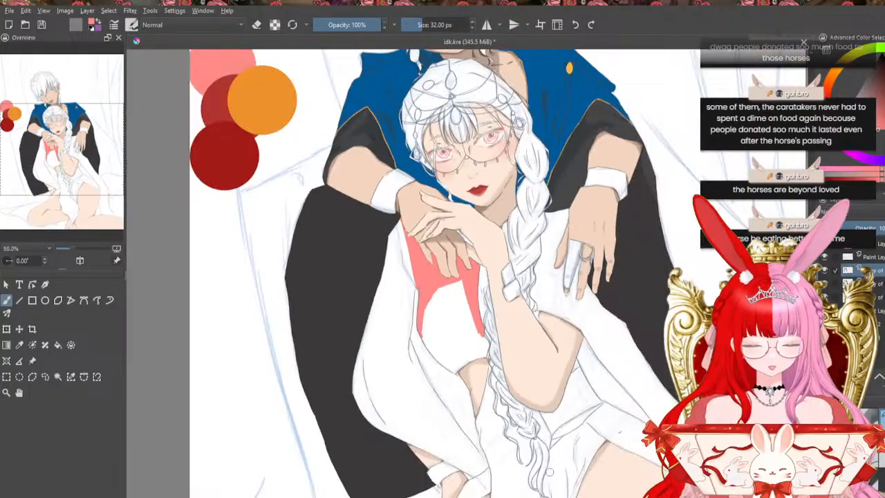
pyautogui.scroll(2, 548, 469)
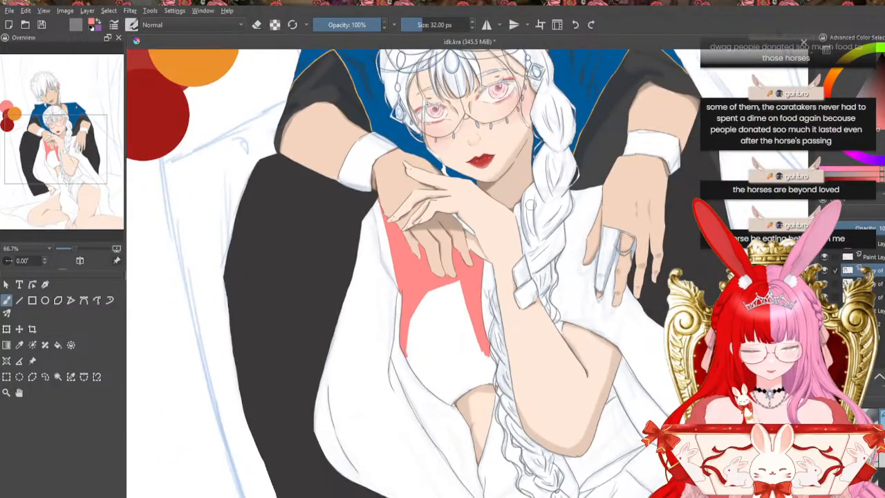
pyautogui.scroll(3, 523, 212)
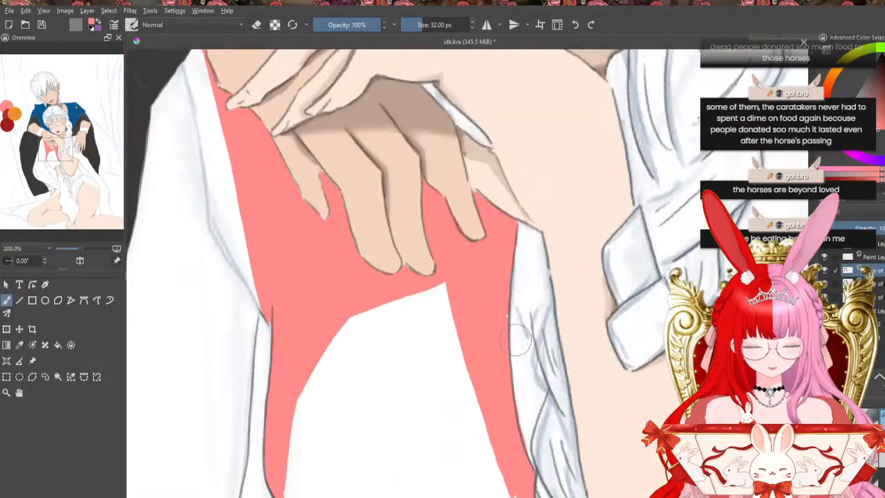
pyautogui.scroll(-1, 517, 339)
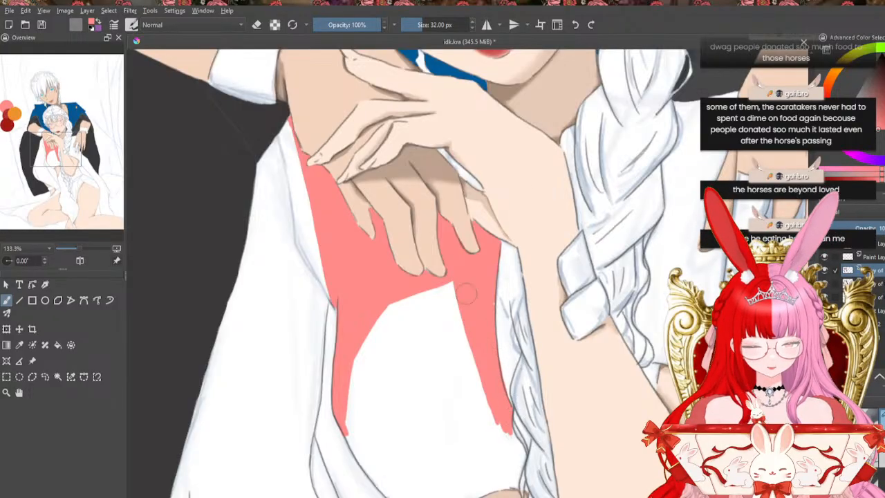
pyautogui.moveTo(451, 289); pyautogui.dragTo(480, 397)
pyautogui.moveTo(454, 300); pyautogui.dragTo(482, 387)
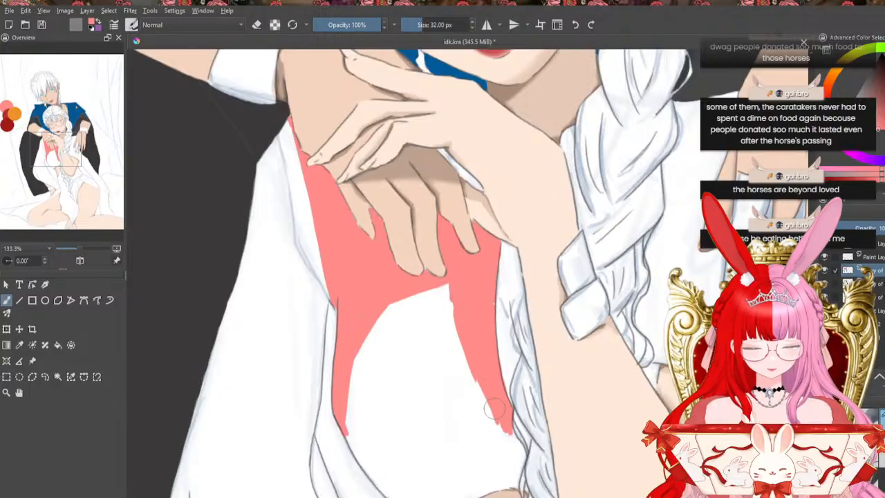
# Fill the white gap between the pink dress and the braid, below the woman's forearm, with her sampled skin colour
pyautogui.click(25, 344)
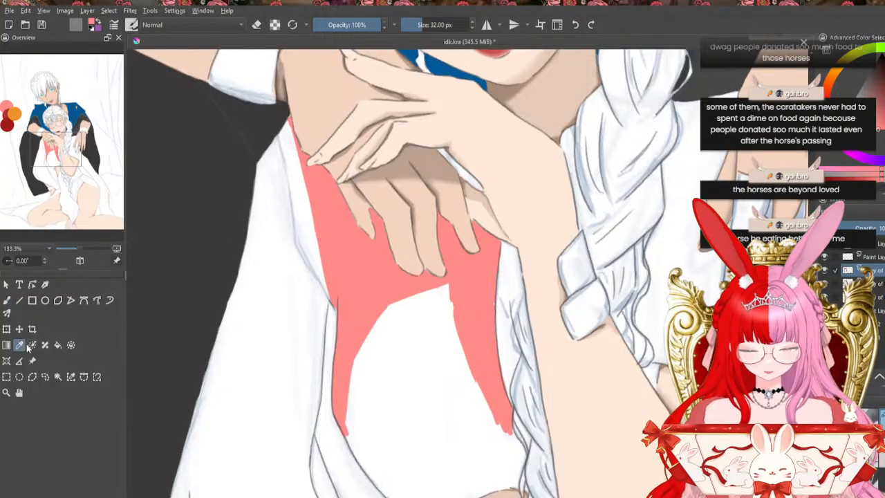
pyautogui.click(7, 302)
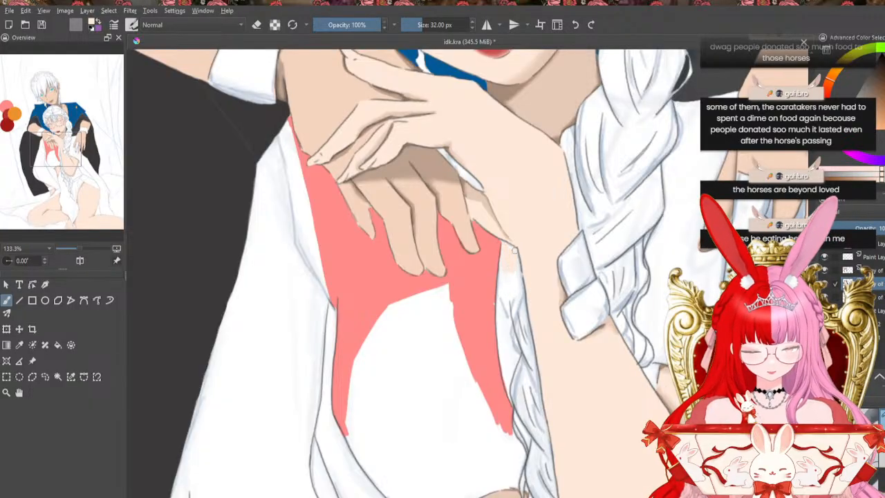
pyautogui.moveTo(507, 245)
pyautogui.mouseDown()
pyautogui.moveTo(511, 289)
pyautogui.moveTo(516, 281)
pyautogui.moveTo(503, 283)
pyautogui.moveTo(508, 368)
pyautogui.moveTo(508, 324)
pyautogui.moveTo(519, 355)
pyautogui.moveTo(515, 280)
pyautogui.moveTo(518, 364)
pyautogui.moveTo(509, 384)
pyautogui.mouseUp()
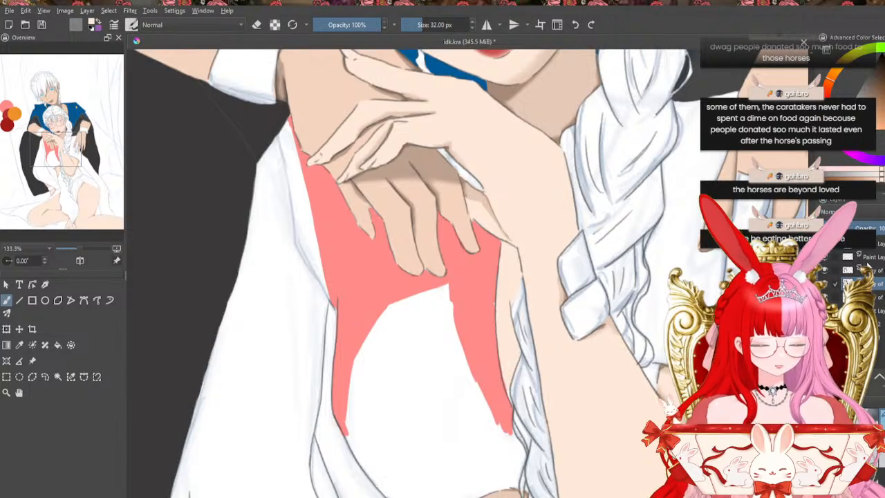
# Shade the skin between the dress and the braid with a darker skin tone, using a 13 px brush
pyautogui.click(19, 345)
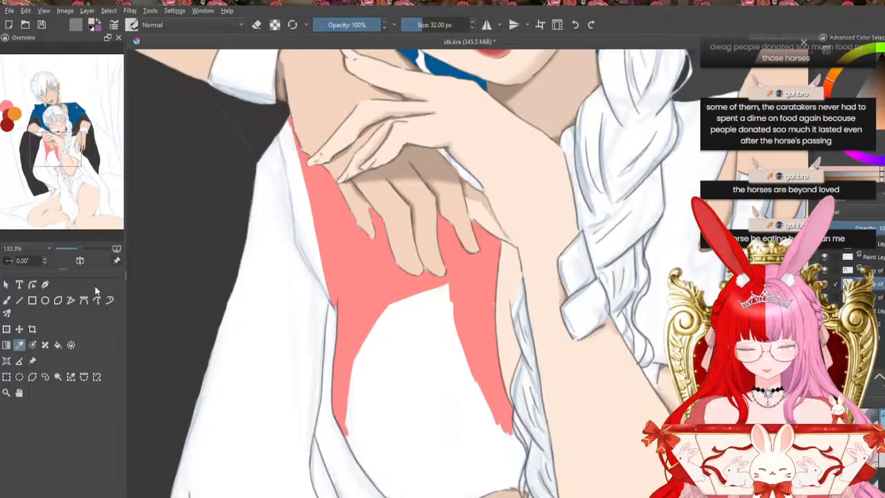
pyautogui.click(6, 302)
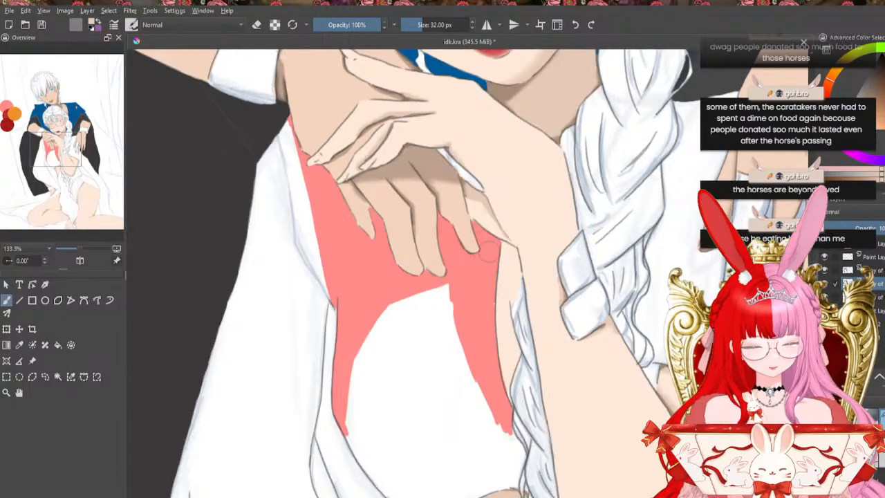
pyautogui.press('[')
pyautogui.press('[')
pyautogui.press('[')
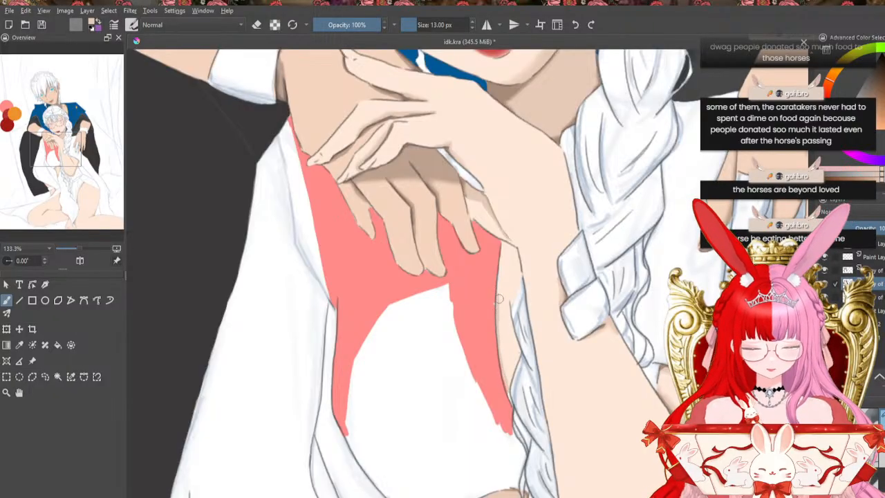
pyautogui.scroll(2, 515, 236)
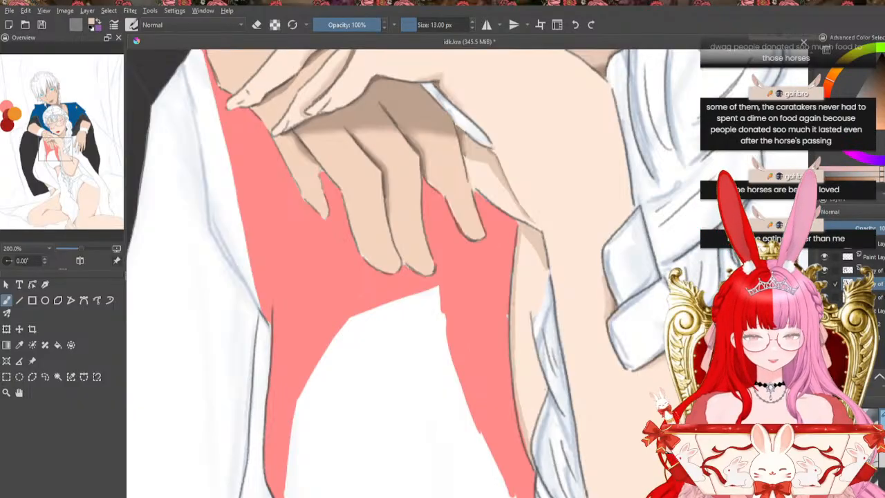
# Soften the skin shading in the gap between the dress and the braid with a larger brush, at 96 px and about 40 px
pyautogui.click(880, 269)
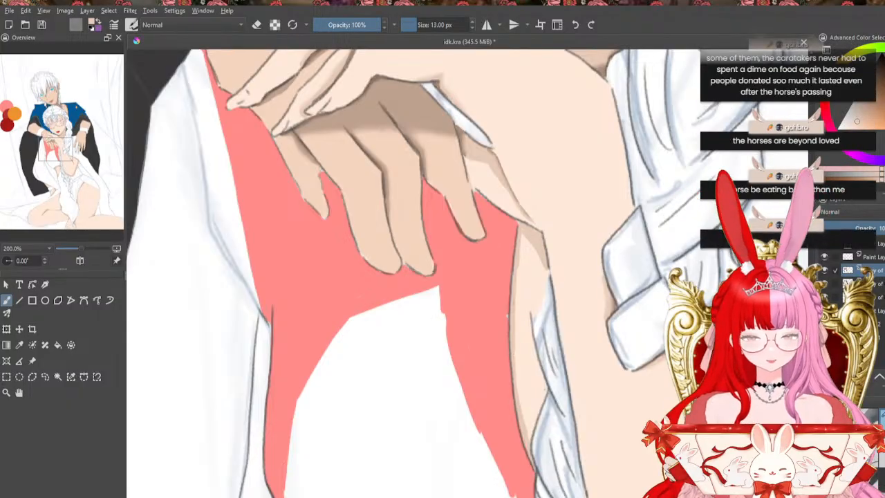
pyautogui.click(865, 418)
pyautogui.click(877, 283)
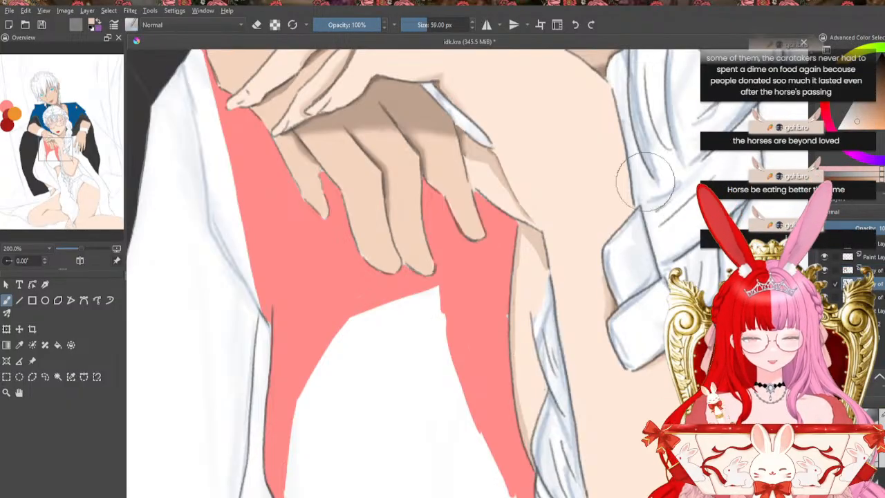
pyautogui.press(']')
pyautogui.press(']')
pyautogui.press(']')
pyautogui.press(']')
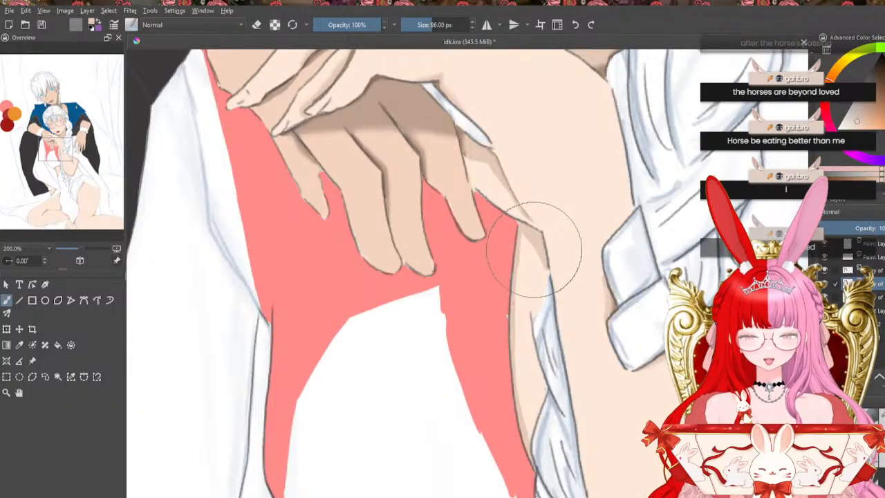
pyautogui.moveTo(543, 251)
pyautogui.mouseDown()
pyautogui.moveTo(536, 224)
pyautogui.moveTo(529, 247)
pyautogui.mouseUp()
pyautogui.click(424, 23)
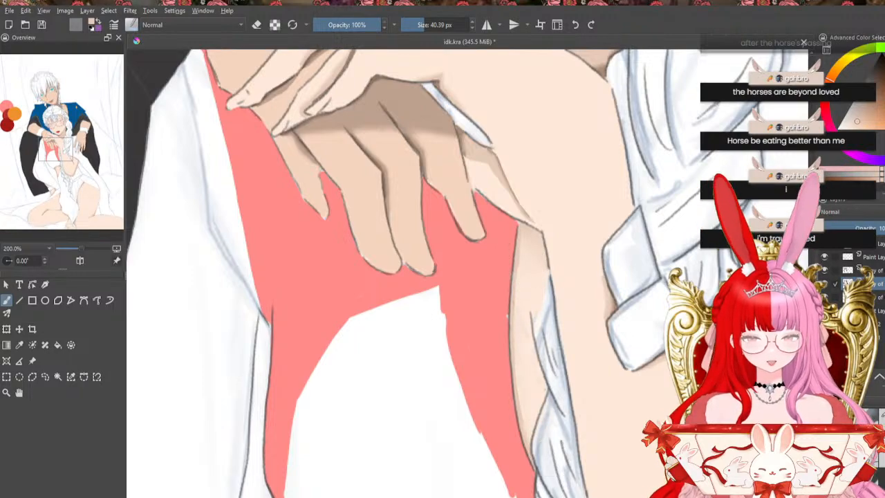
# Touch up the dark outline around the skin gap beside the braid, using line colours sampled near the ribbon and a 9 px brush
pyautogui.click(879, 269)
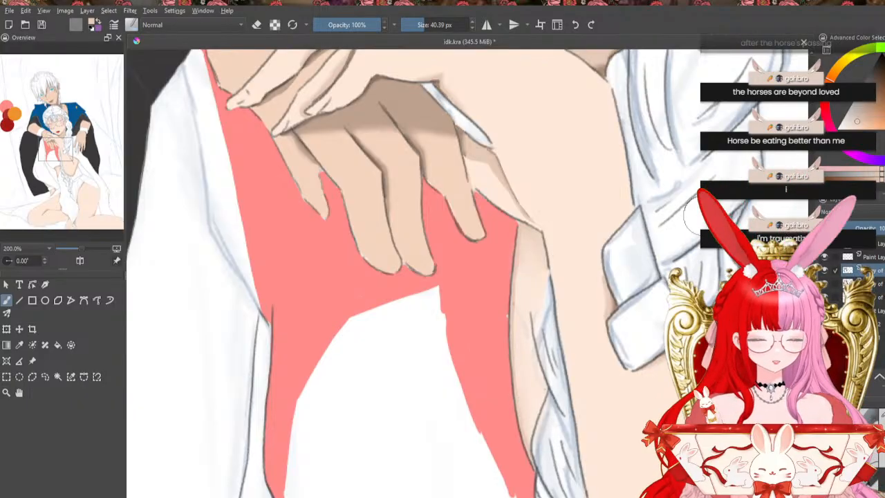
pyautogui.click(23, 344)
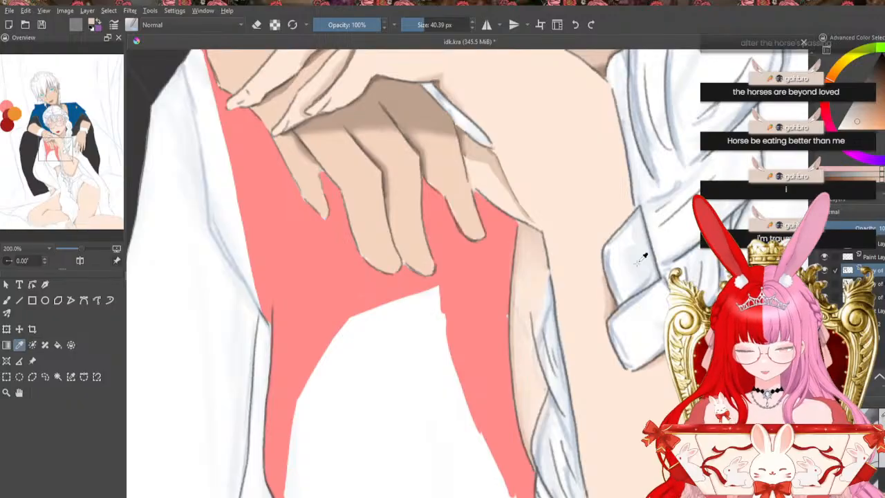
pyautogui.click(621, 297)
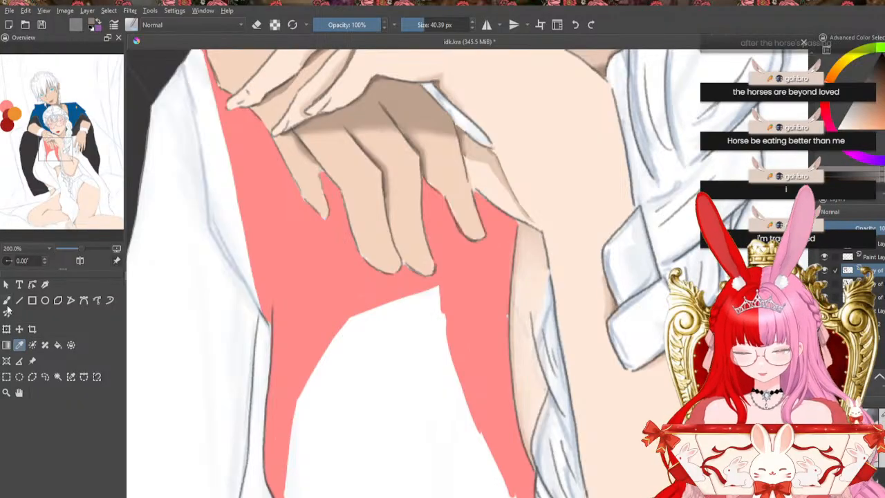
pyautogui.click(7, 301)
pyautogui.click(875, 456)
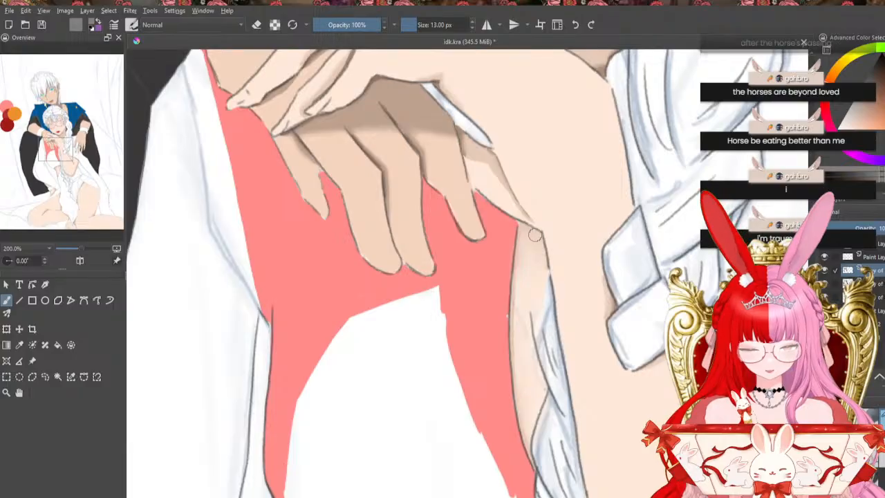
pyautogui.press('[')
pyautogui.press('[')
pyautogui.press('[')
pyautogui.press('[')
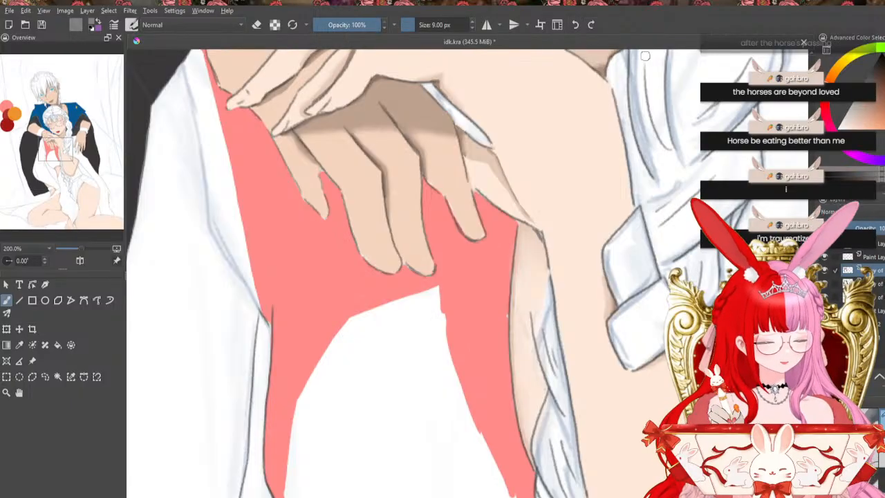
pyautogui.click(21, 345)
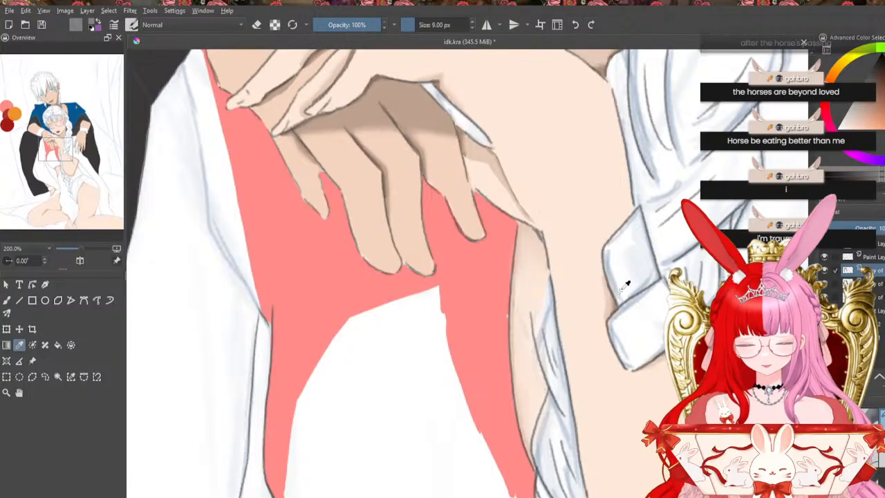
pyautogui.click(621, 297)
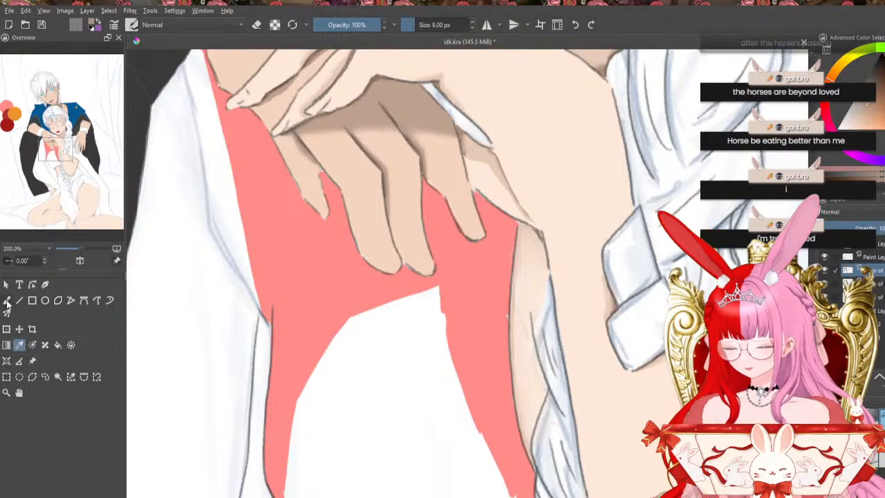
pyautogui.click(7, 300)
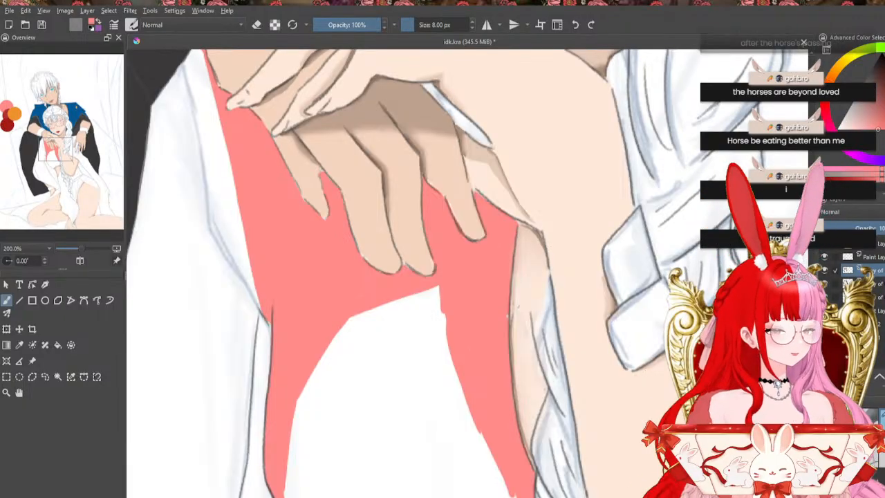
# Extend the pink over the peak of the white area just below the woman's fingertips with a 22 px brush
pyautogui.scroll(-5, 373, 273)
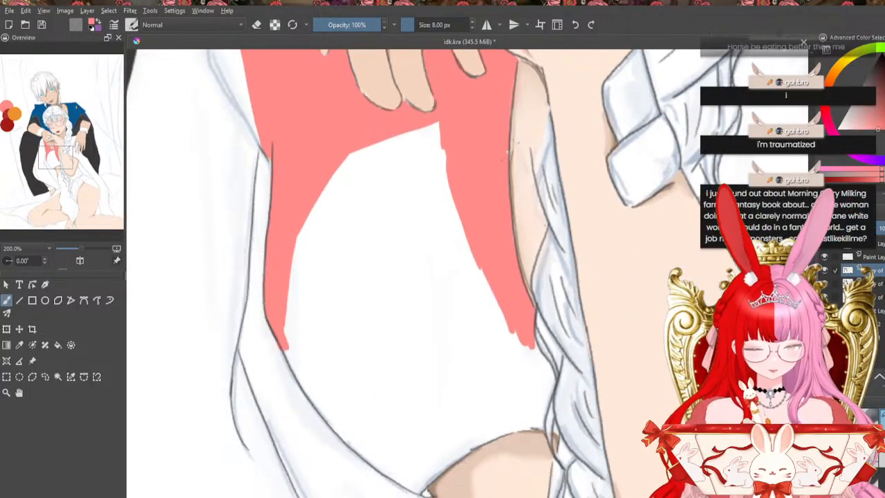
pyautogui.press(']')
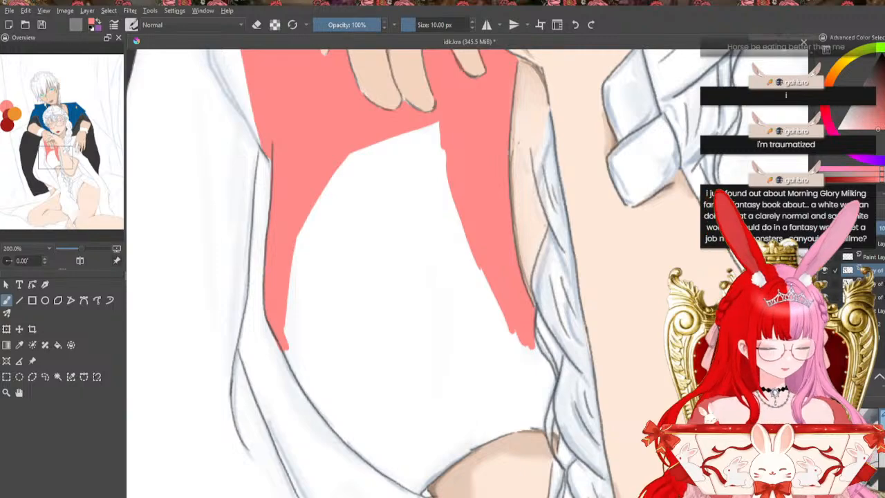
pyautogui.press(']')
pyautogui.press(']')
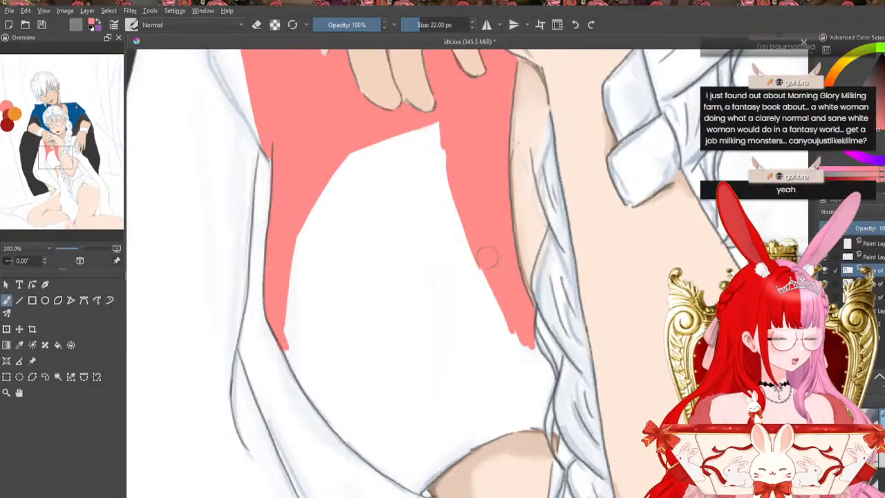
pyautogui.moveTo(426, 129)
pyautogui.mouseDown()
pyautogui.moveTo(446, 180)
pyautogui.moveTo(443, 163)
pyautogui.mouseUp()
pyautogui.moveTo(433, 125); pyautogui.dragTo(448, 185)
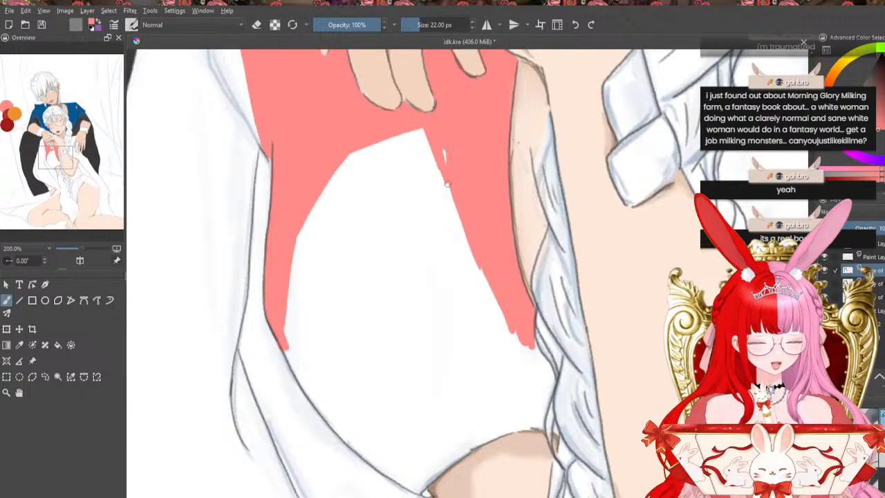
pyautogui.moveTo(442, 151); pyautogui.dragTo(448, 190)
pyautogui.moveTo(433, 130); pyautogui.dragTo(443, 148)
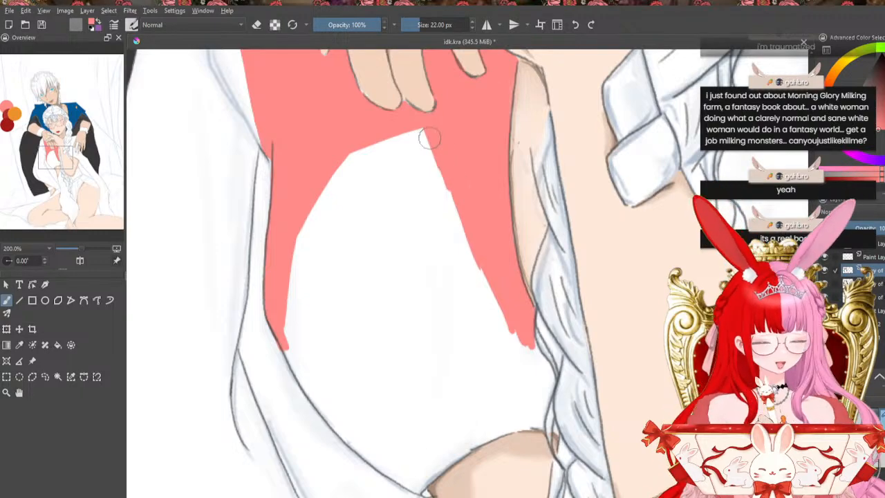
# Widen and smooth the inner edge of the pink strip beside the braid with 26 px strokes
pyautogui.press('[')
pyautogui.press(']')
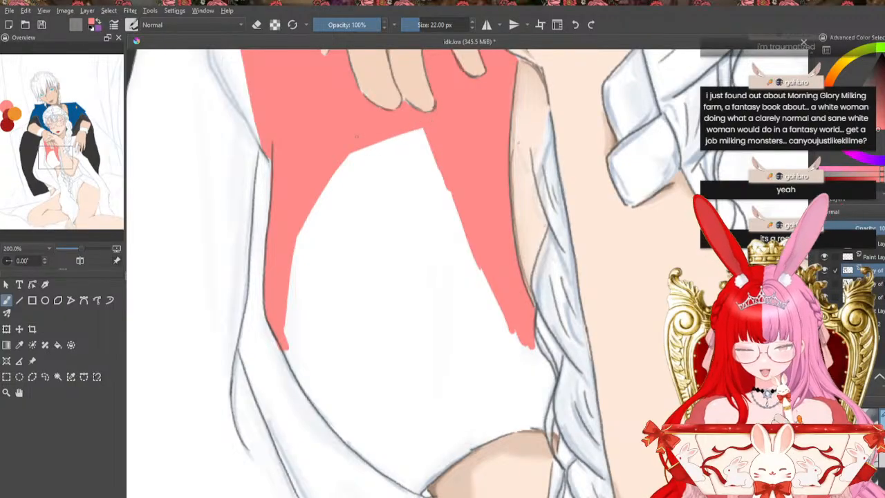
pyautogui.press(']')
pyautogui.moveTo(429, 140); pyautogui.dragTo(457, 220)
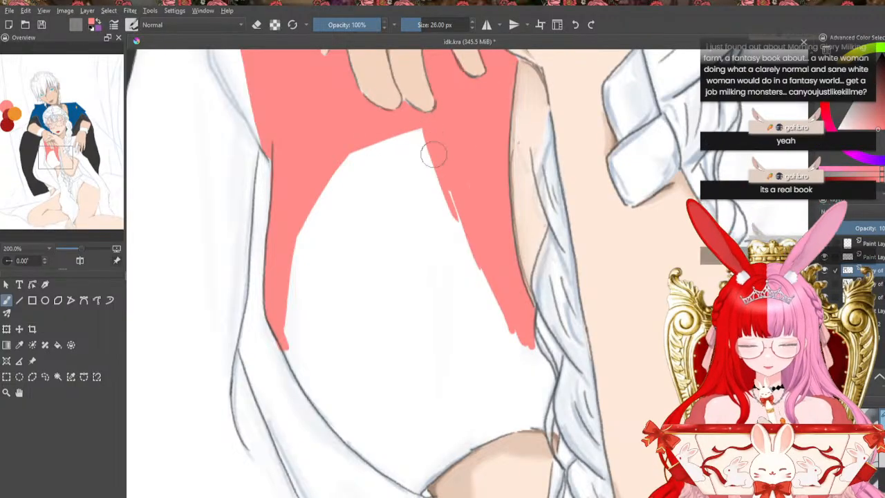
pyautogui.moveTo(433, 154)
pyautogui.mouseDown()
pyautogui.moveTo(455, 222)
pyautogui.moveTo(514, 332)
pyautogui.mouseUp()
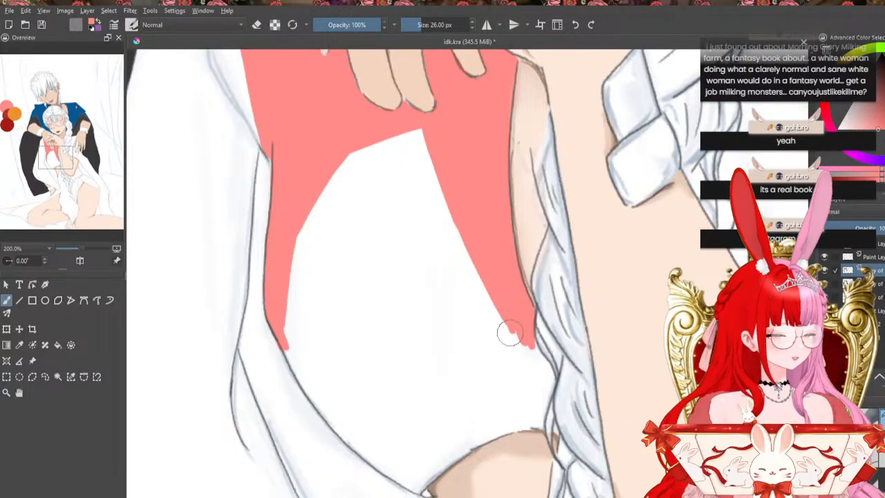
# Extend the pink strip along the braid down to the top of the thigh, filling the white gaps at the outline
pyautogui.moveTo(453, 215); pyautogui.dragTo(530, 381)
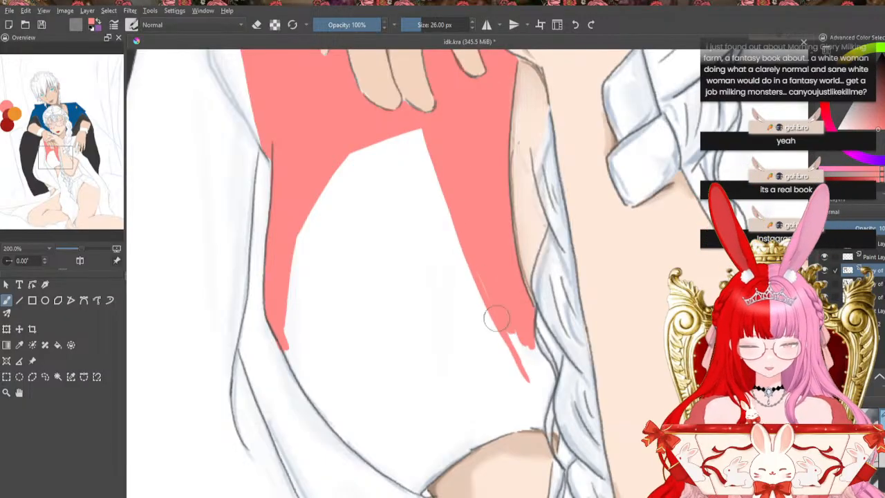
pyautogui.moveTo(497, 318); pyautogui.dragTo(518, 369)
pyautogui.moveTo(487, 288); pyautogui.dragTo(530, 389)
pyautogui.moveTo(501, 325)
pyautogui.mouseDown()
pyautogui.moveTo(535, 398)
pyautogui.moveTo(544, 391)
pyautogui.mouseUp()
pyautogui.moveTo(526, 346); pyautogui.dragTo(536, 367)
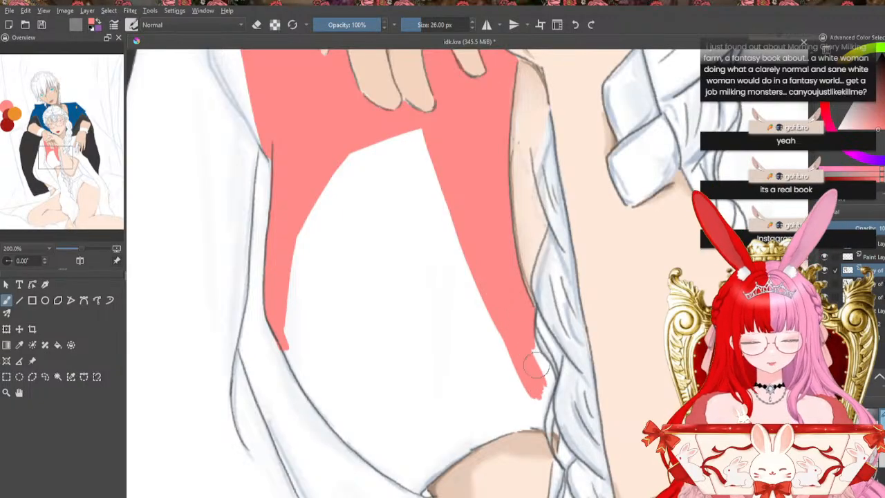
pyautogui.moveTo(528, 310)
pyautogui.mouseDown()
pyautogui.moveTo(545, 365)
pyautogui.moveTo(525, 343)
pyautogui.moveTo(549, 392)
pyautogui.moveTo(546, 372)
pyautogui.moveTo(550, 389)
pyautogui.moveTo(553, 382)
pyautogui.moveTo(541, 390)
pyautogui.moveTo(541, 384)
pyautogui.moveTo(535, 407)
pyautogui.moveTo(534, 392)
pyautogui.moveTo(547, 399)
pyautogui.moveTo(538, 426)
pyautogui.mouseUp()
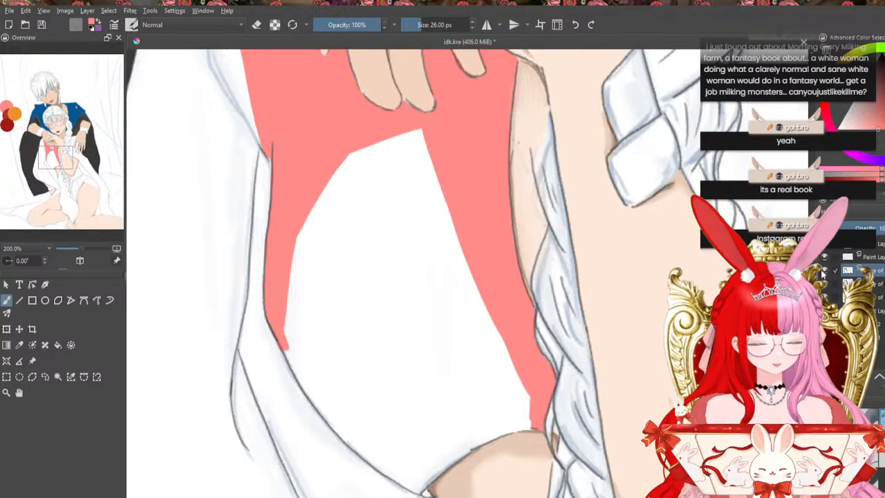
# Paint pink along the dress's curved outer edge opposite the braid, down to the hem's pointed corner at the thigh
pyautogui.moveTo(812, 304)
pyautogui.mouseDown()
pyautogui.moveTo(813, 323)
pyautogui.moveTo(812, 307)
pyautogui.mouseUp()
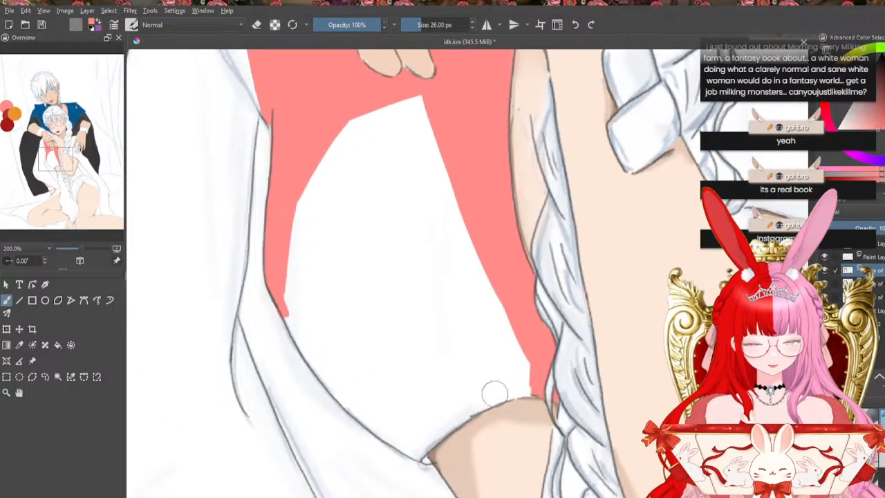
pyautogui.moveTo(292, 277)
pyautogui.mouseDown()
pyautogui.moveTo(295, 322)
pyautogui.moveTo(279, 269)
pyautogui.moveTo(296, 337)
pyautogui.moveTo(279, 301)
pyautogui.moveTo(340, 392)
pyautogui.mouseUp()
pyautogui.moveTo(297, 328); pyautogui.dragTo(344, 396)
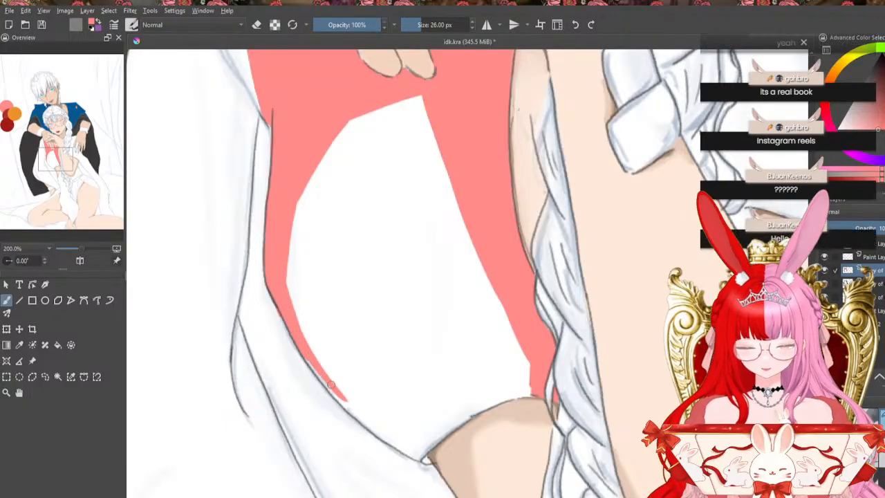
pyautogui.moveTo(308, 342)
pyautogui.mouseDown()
pyautogui.moveTo(353, 407)
pyautogui.moveTo(392, 443)
pyautogui.mouseUp()
pyautogui.moveTo(341, 397); pyautogui.dragTo(425, 460)
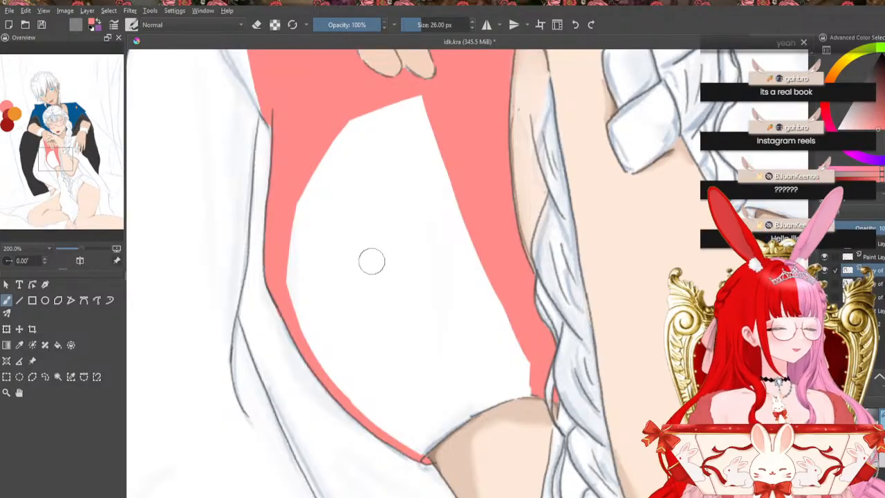
# Thicken the pink border along the dress edge opposite the braid and cover the white slivers inside it
pyautogui.moveTo(302, 191)
pyautogui.mouseDown()
pyautogui.moveTo(294, 253)
pyautogui.moveTo(303, 332)
pyautogui.mouseUp()
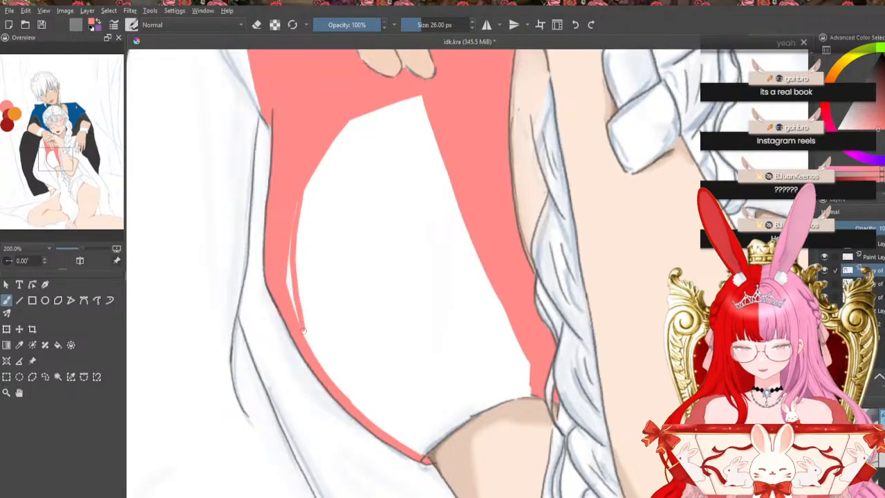
pyautogui.moveTo(290, 224); pyautogui.dragTo(290, 242)
pyautogui.moveTo(295, 204); pyautogui.dragTo(293, 304)
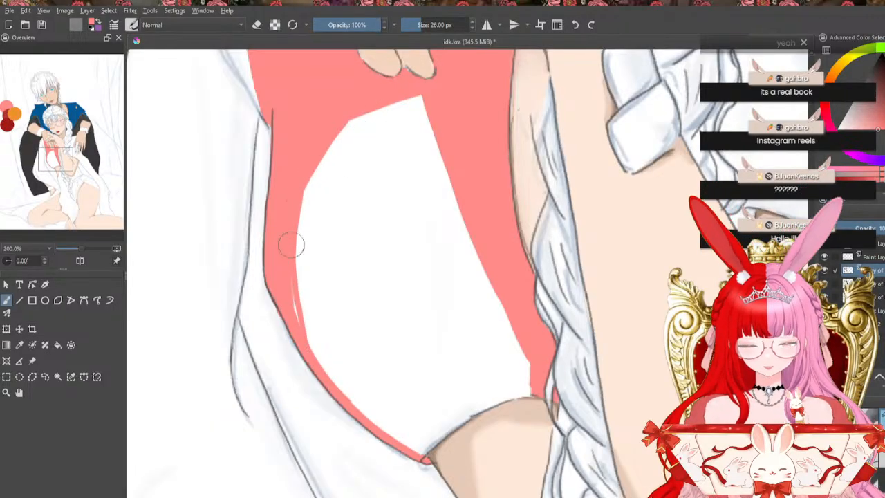
pyautogui.moveTo(290, 255)
pyautogui.mouseDown()
pyautogui.moveTo(286, 312)
pyautogui.moveTo(294, 312)
pyautogui.moveTo(281, 203)
pyautogui.moveTo(286, 291)
pyautogui.moveTo(332, 384)
pyautogui.mouseUp()
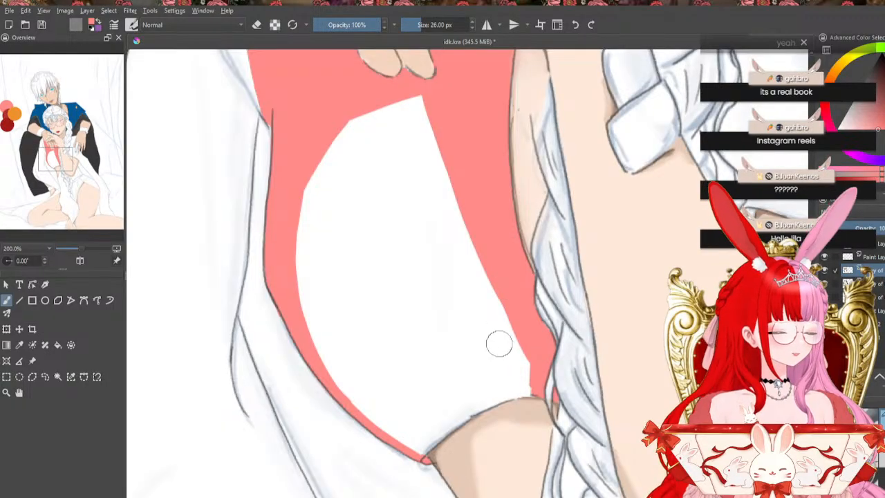
# Paint the pink along the dress's hem above the thigh, joining the braid side to the pointed corner
pyautogui.moveTo(523, 340)
pyautogui.mouseDown()
pyautogui.moveTo(518, 375)
pyautogui.moveTo(523, 366)
pyautogui.moveTo(496, 392)
pyautogui.moveTo(519, 392)
pyautogui.moveTo(507, 395)
pyautogui.mouseUp()
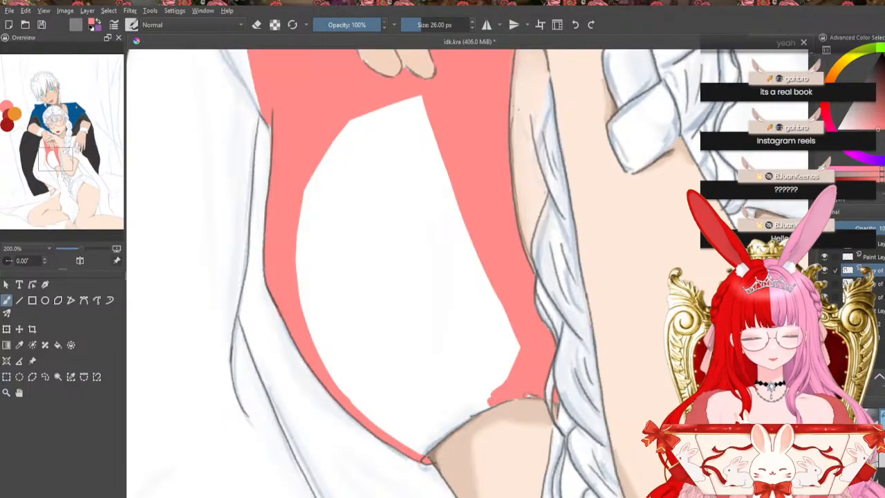
pyautogui.moveTo(520, 342)
pyautogui.mouseDown()
pyautogui.moveTo(469, 413)
pyautogui.moveTo(486, 408)
pyautogui.moveTo(496, 396)
pyautogui.moveTo(425, 450)
pyautogui.mouseUp()
pyautogui.moveTo(457, 424); pyautogui.dragTo(424, 458)
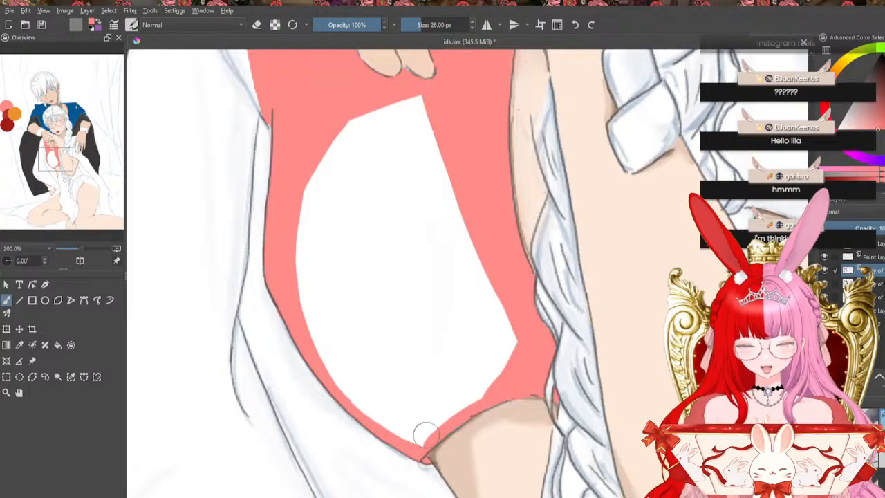
# Thicken the pink along the hem and fill the dress's pointed lower corner with 26 px strokes
pyautogui.moveTo(419, 431); pyautogui.dragTo(441, 423)
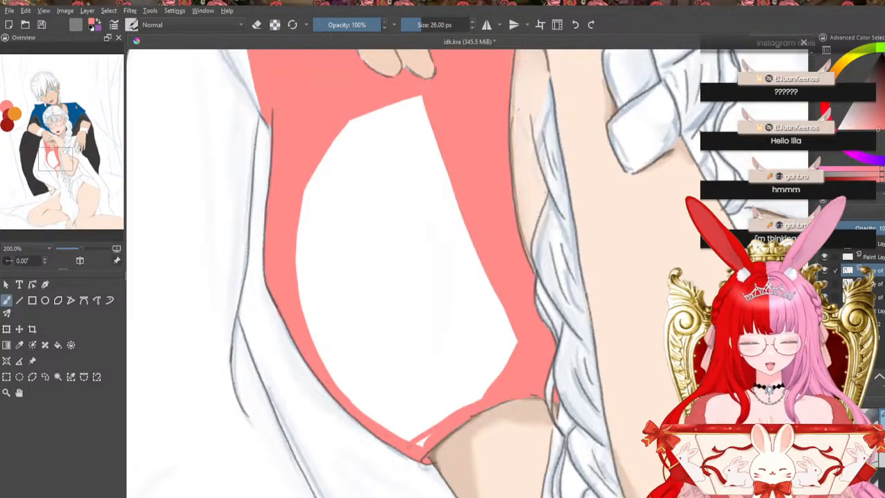
pyautogui.moveTo(491, 384); pyautogui.dragTo(408, 437)
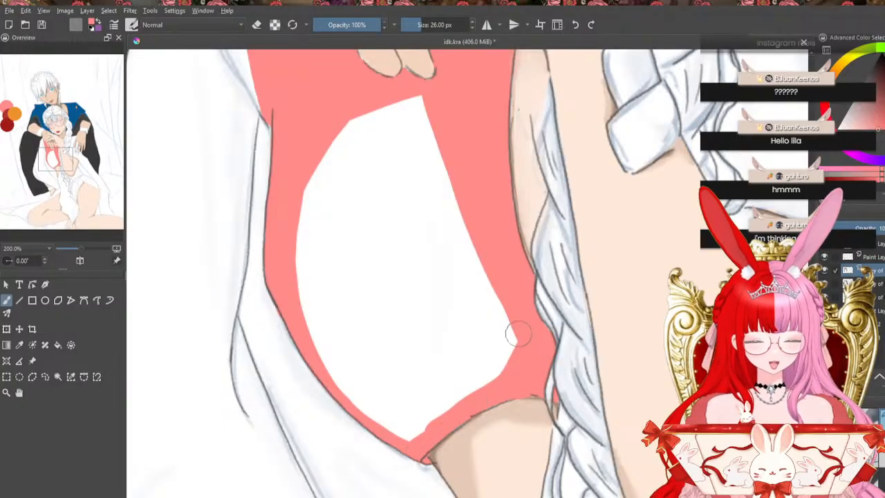
pyautogui.moveTo(518, 332); pyautogui.dragTo(472, 403)
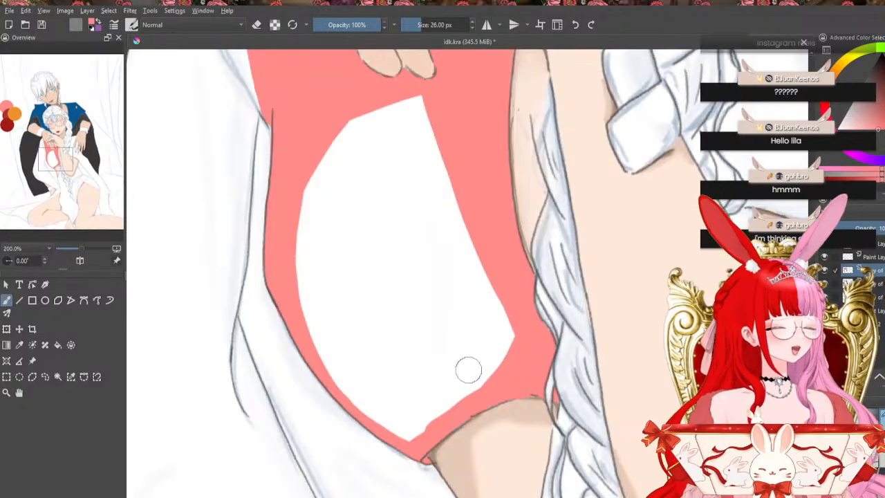
pyautogui.moveTo(387, 435)
pyautogui.mouseDown()
pyautogui.moveTo(474, 397)
pyautogui.moveTo(397, 437)
pyautogui.moveTo(418, 427)
pyautogui.mouseUp()
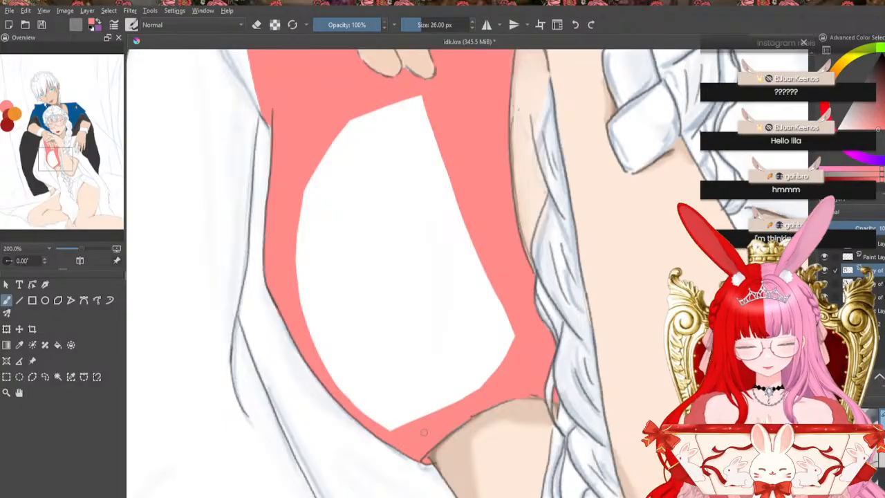
# Close the pink border's inner gap near the braid and hem, and flood the dress's remaining white interior with pink
pyautogui.moveTo(509, 310)
pyautogui.mouseDown()
pyautogui.moveTo(475, 391)
pyautogui.moveTo(512, 309)
pyautogui.moveTo(505, 335)
pyautogui.mouseUp()
pyautogui.moveTo(514, 324)
pyautogui.mouseDown()
pyautogui.moveTo(487, 377)
pyautogui.moveTo(502, 360)
pyautogui.mouseUp()
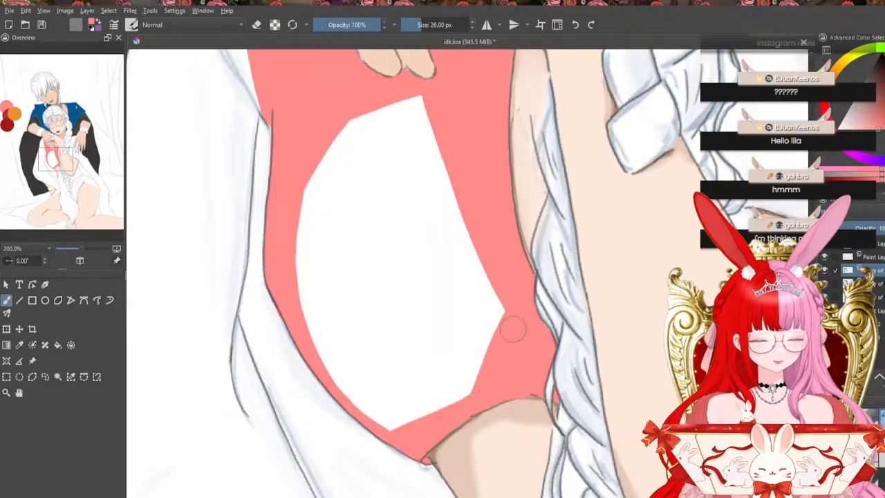
pyautogui.click(58, 344)
pyautogui.click(388, 285)
pyautogui.click(6, 299)
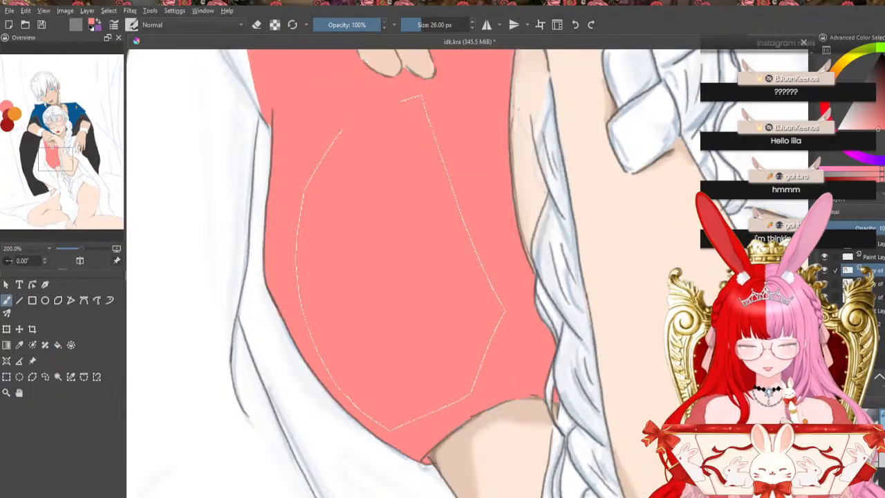
# Paint over the thin seam left around the filled area with the 26 px pink brush
pyautogui.moveTo(341, 129)
pyautogui.mouseDown()
pyautogui.moveTo(310, 179)
pyautogui.moveTo(324, 158)
pyautogui.moveTo(297, 252)
pyautogui.moveTo(296, 218)
pyautogui.moveTo(312, 343)
pyautogui.moveTo(349, 398)
pyautogui.moveTo(344, 393)
pyautogui.moveTo(394, 440)
pyautogui.moveTo(370, 415)
pyautogui.moveTo(381, 423)
pyautogui.moveTo(432, 389)
pyautogui.moveTo(428, 411)
pyautogui.moveTo(392, 431)
pyautogui.moveTo(446, 405)
pyautogui.moveTo(396, 435)
pyautogui.moveTo(487, 355)
pyautogui.moveTo(477, 375)
pyautogui.mouseUp()
pyautogui.moveTo(482, 232)
pyautogui.mouseDown()
pyautogui.moveTo(474, 257)
pyautogui.moveTo(508, 315)
pyautogui.mouseUp()
pyautogui.moveTo(421, 96); pyautogui.dragTo(461, 214)
pyautogui.moveTo(424, 93); pyautogui.dragTo(388, 113)
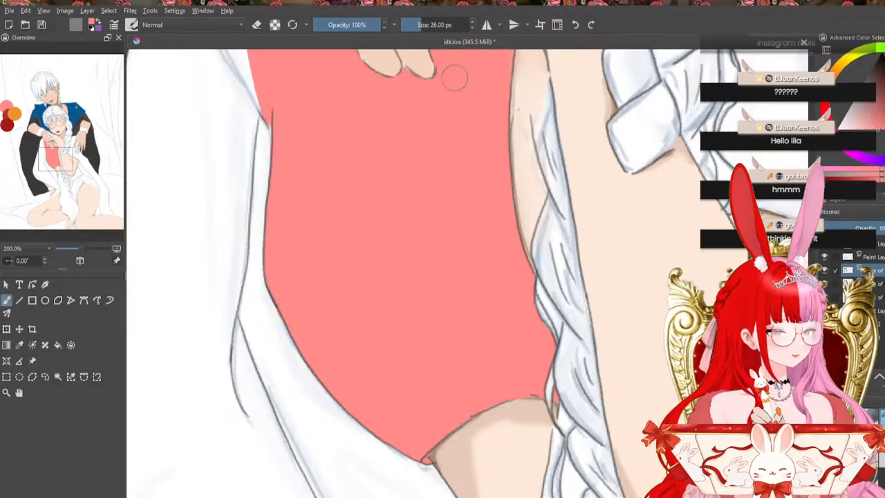
# Sample the arm's light skin tone and colour the small uncoloured skin patch behind the elbow on the skin layer
pyautogui.moveTo(72, 155); pyautogui.dragTo(82, 155)
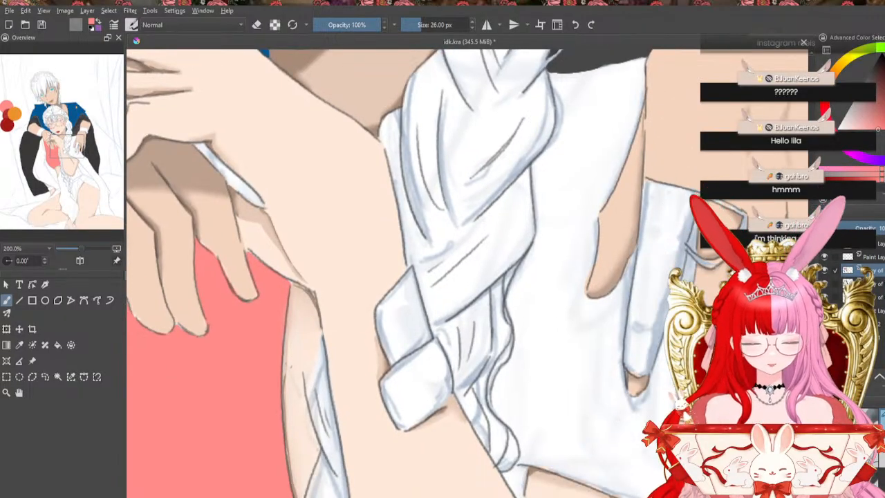
pyautogui.moveTo(817, 279); pyautogui.dragTo(816, 325)
pyautogui.hotkey('ctrl', '-')
pyautogui.hotkey('ctrl', '-')
pyautogui.hotkey('ctrl', '-')
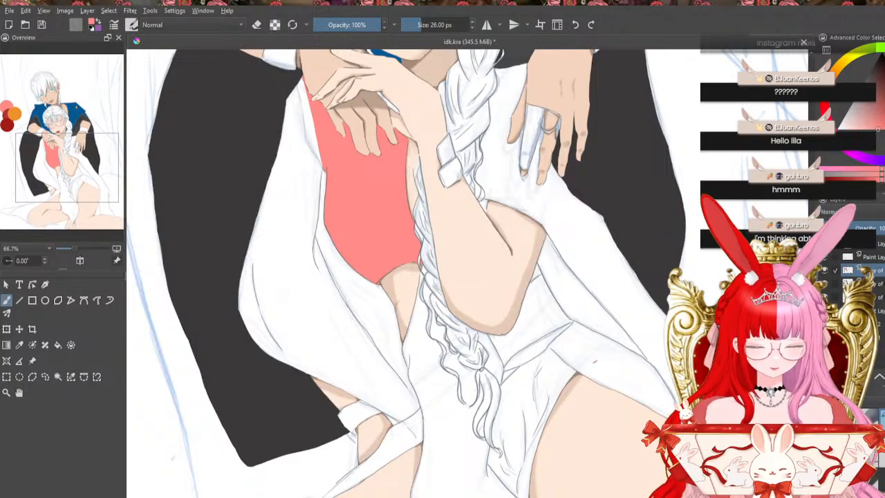
pyautogui.hotkey('ctrl', '+')
pyautogui.hotkey('ctrl', '+')
pyautogui.hotkey('ctrl', '+')
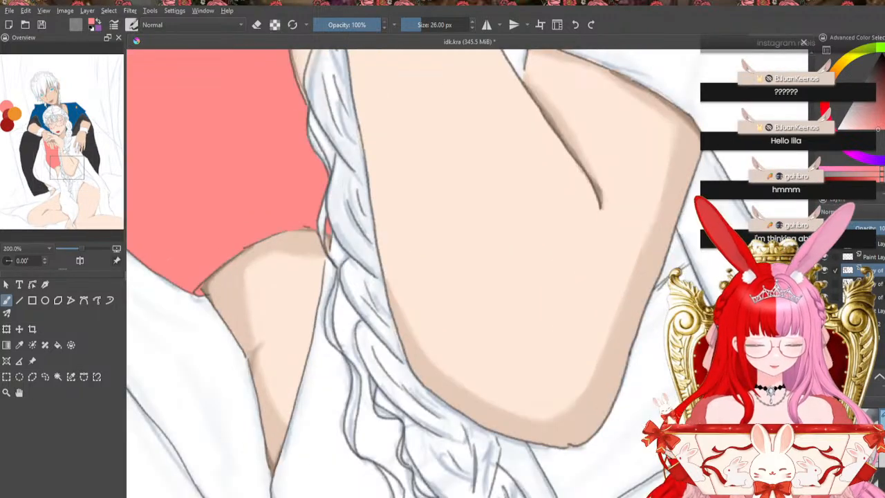
pyautogui.click(20, 344)
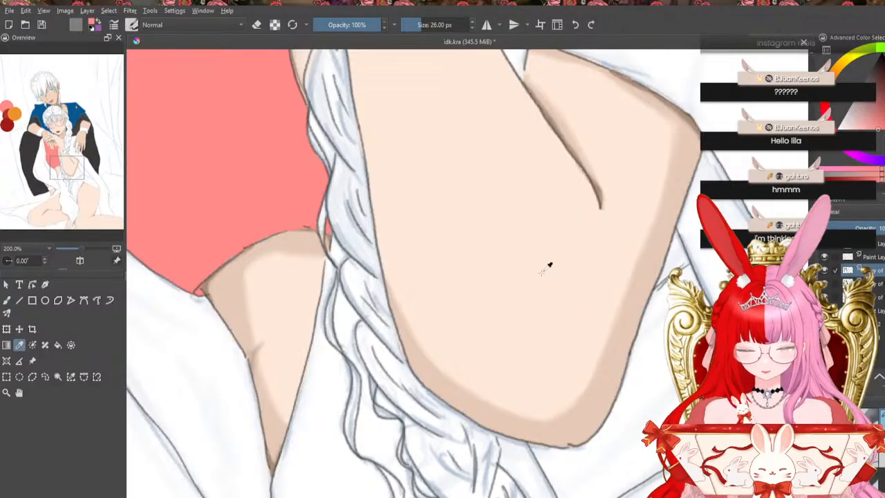
pyautogui.click(536, 284)
pyautogui.click(6, 299)
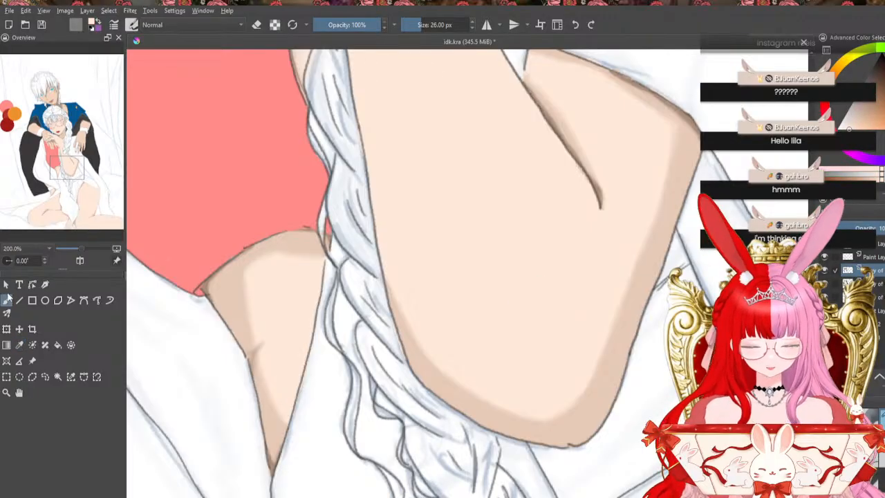
pyautogui.click(878, 283)
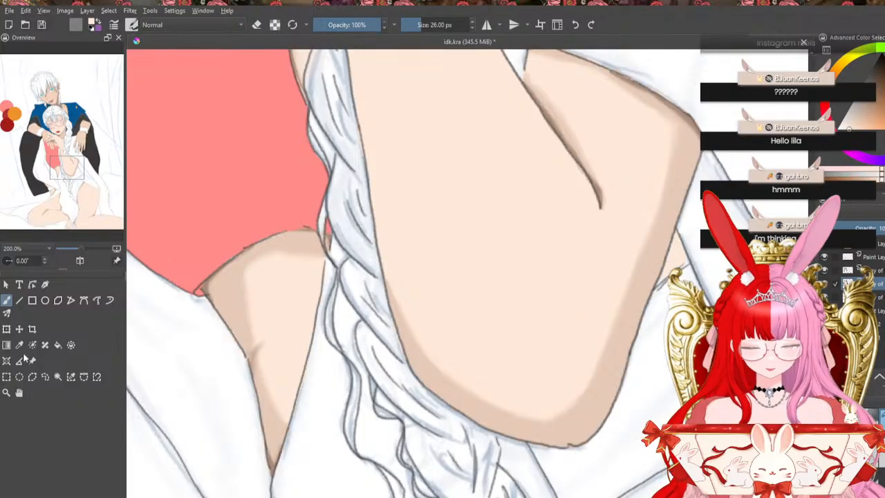
# Shade the small skin patch behind the elbow with the arm's sampled shadow tones, using 15 px and 20 px brushes
pyautogui.press('p')
pyautogui.click(644, 291)
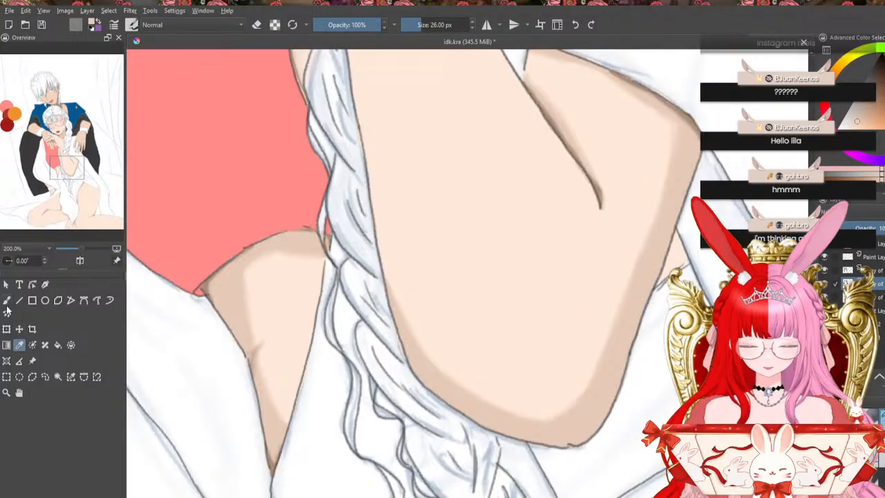
pyautogui.press('b')
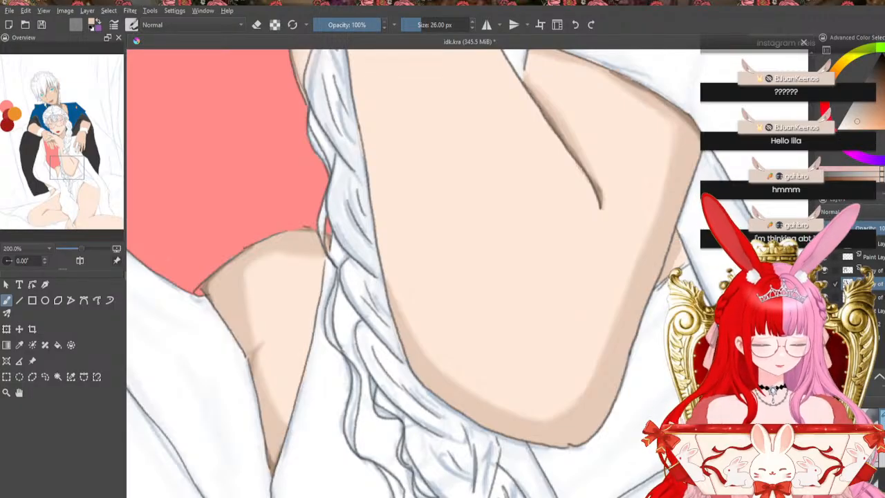
pyautogui.press('/')
pyautogui.press('[')
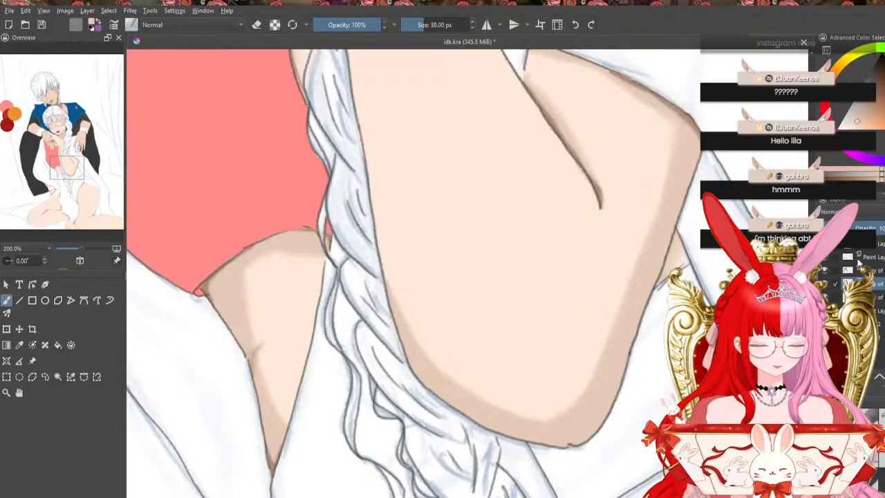
pyautogui.click(20, 344)
pyautogui.click(677, 239)
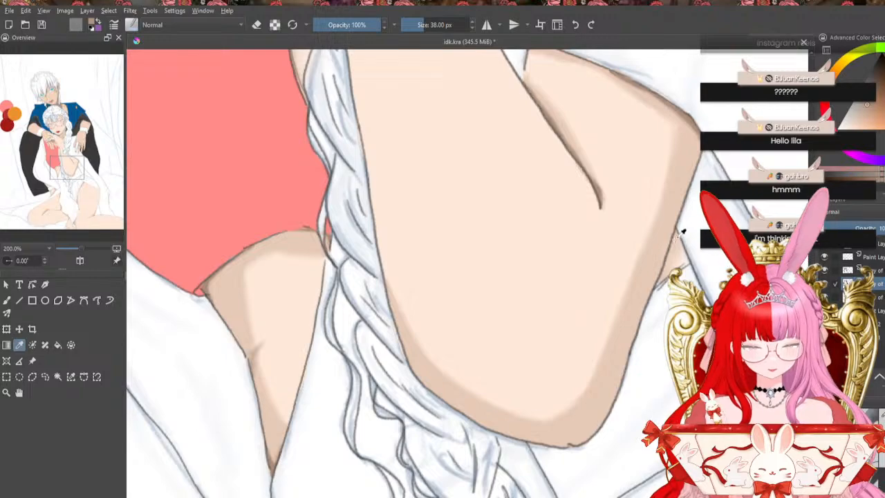
pyautogui.click(882, 417)
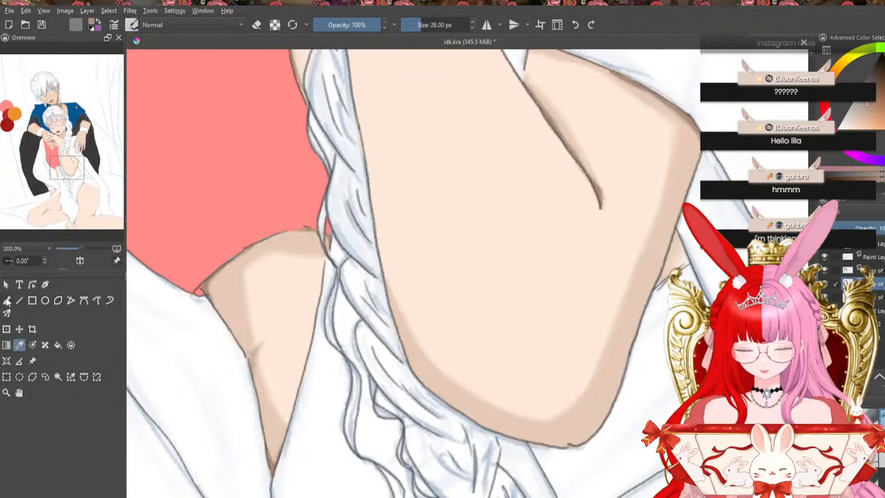
pyautogui.click(8, 300)
pyautogui.press('[')
pyautogui.press('[')
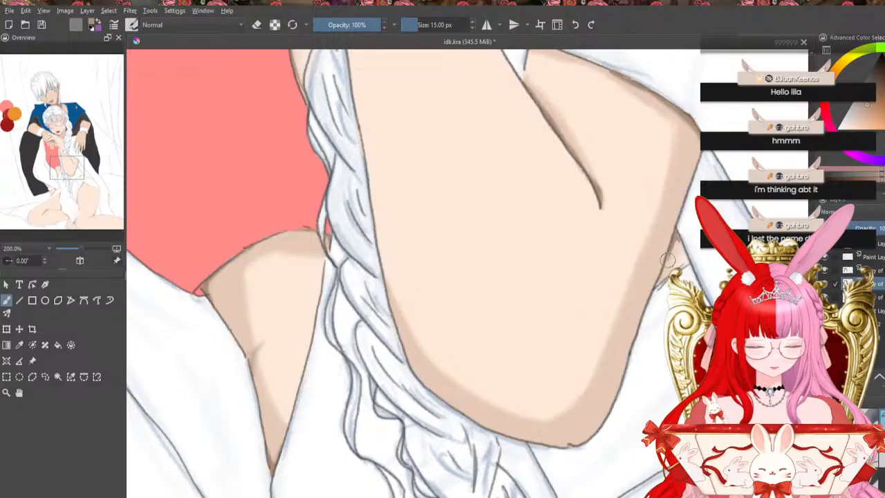
pyautogui.press(']')
pyautogui.press(']')
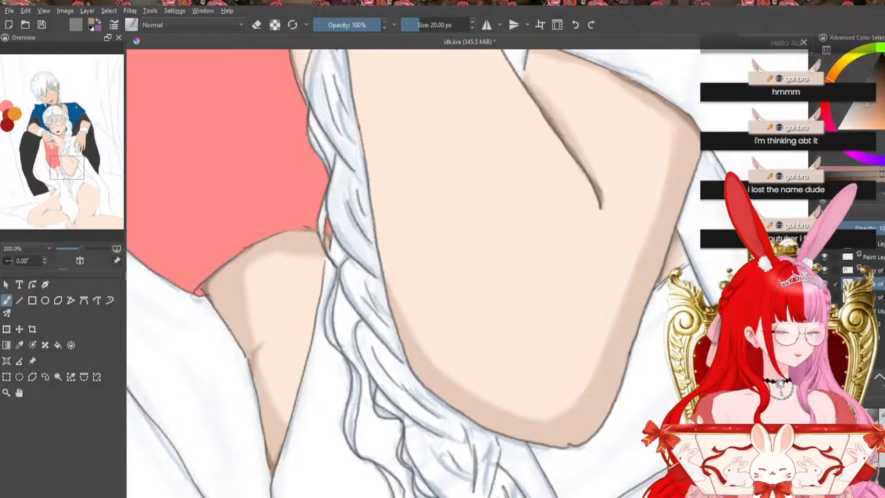
# Examine the whole composition and the uncoloured parts of the dress around the elbow, waist and thighs
pyautogui.hotkey('ctrl', '-')
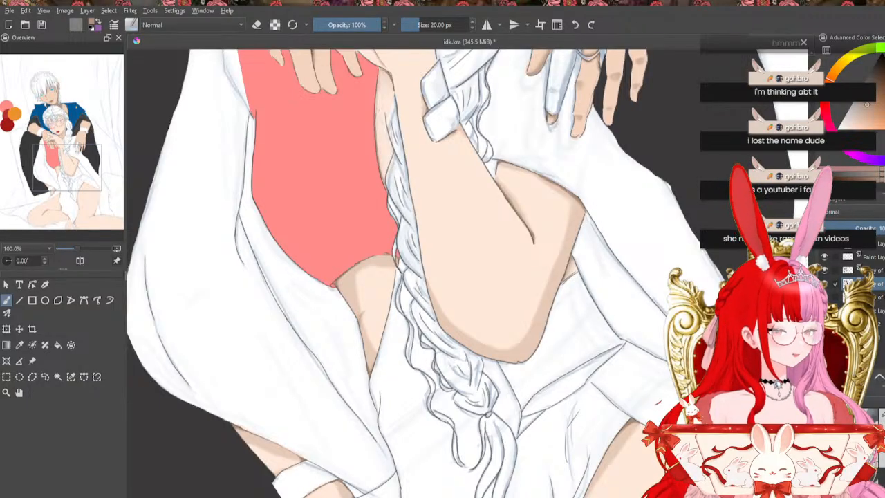
pyautogui.hotkey('ctrl', '-')
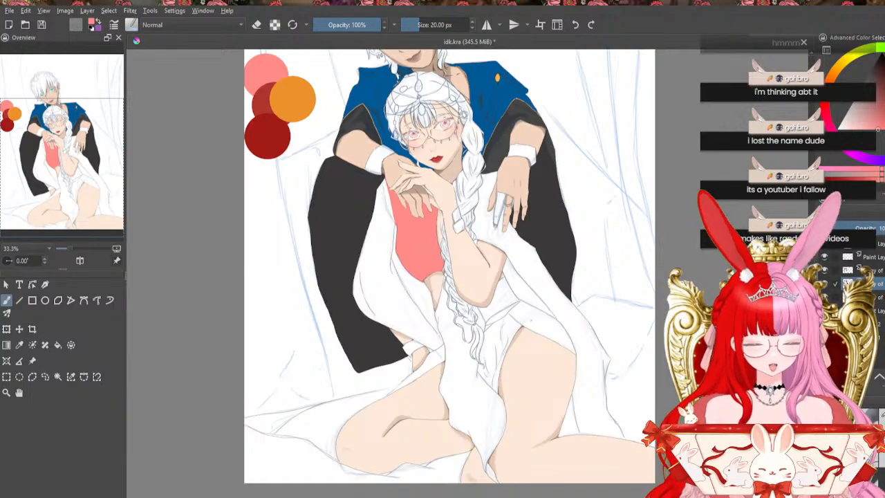
pyautogui.hotkey('ctrl', '+')
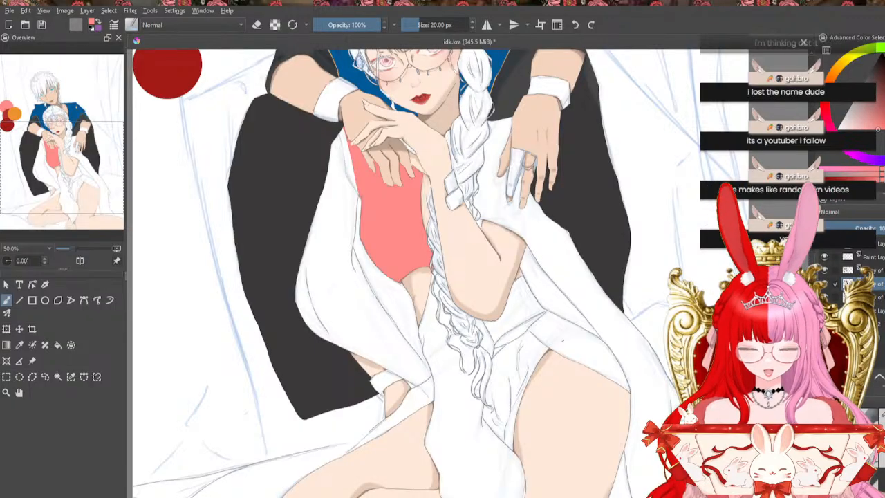
pyautogui.scroll(3, 415, 273)
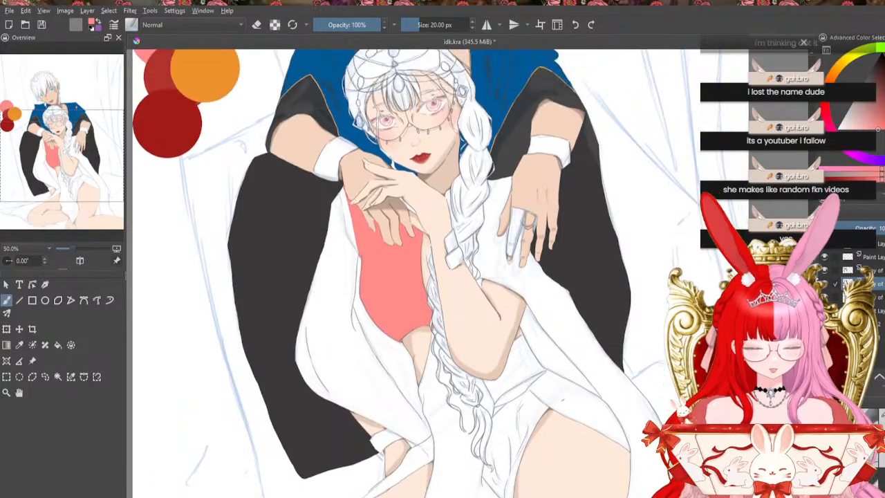
pyautogui.scroll(-6, 415, 273)
pyautogui.scroll(3, 415, 273)
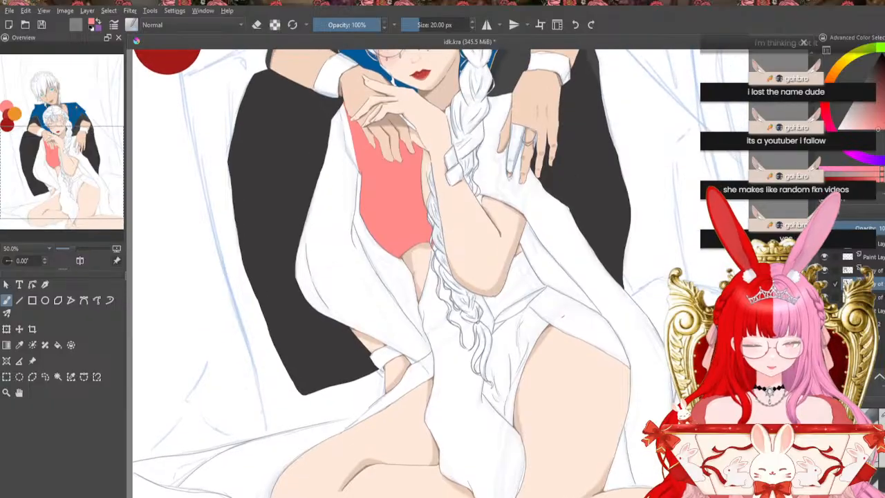
pyautogui.scroll(-3, 415, 273)
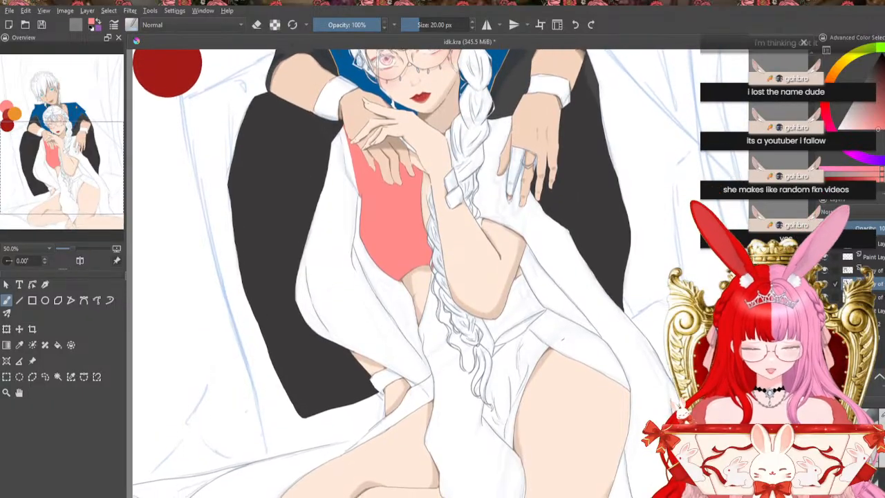
pyautogui.scroll(3, 415, 273)
pyautogui.scroll(-3, 415, 273)
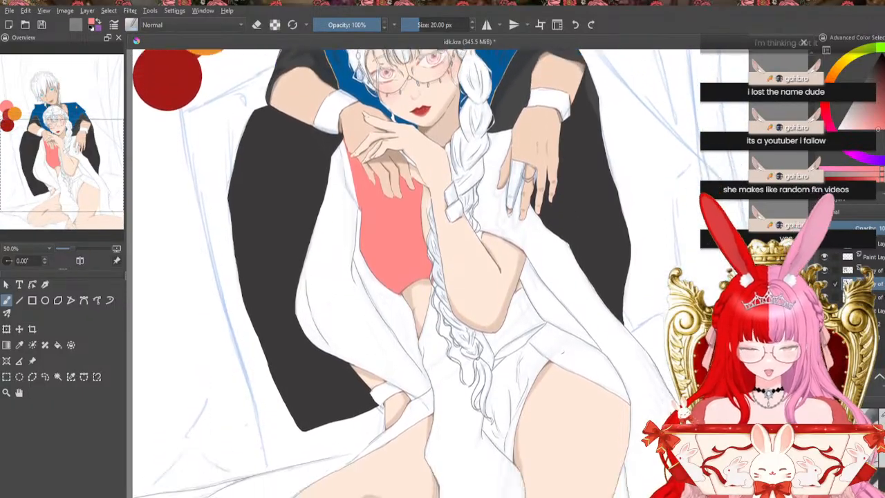
pyautogui.scroll(3, 415, 273)
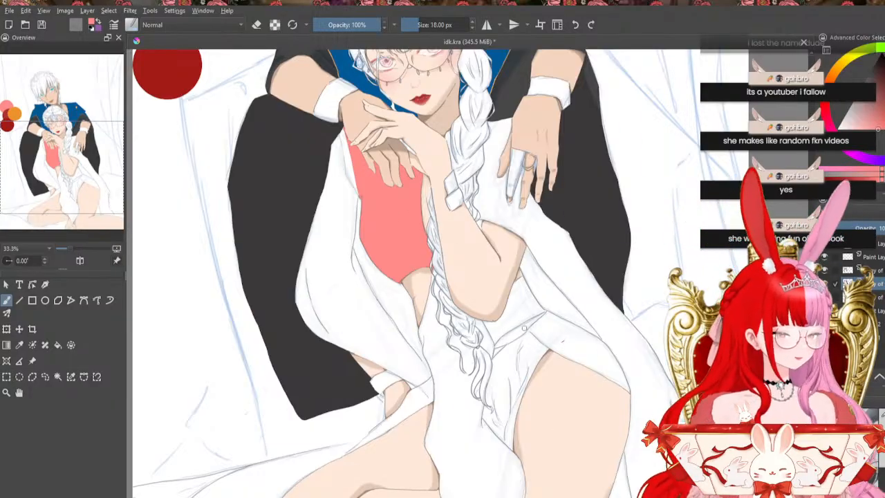
pyautogui.scroll(1, 524, 327)
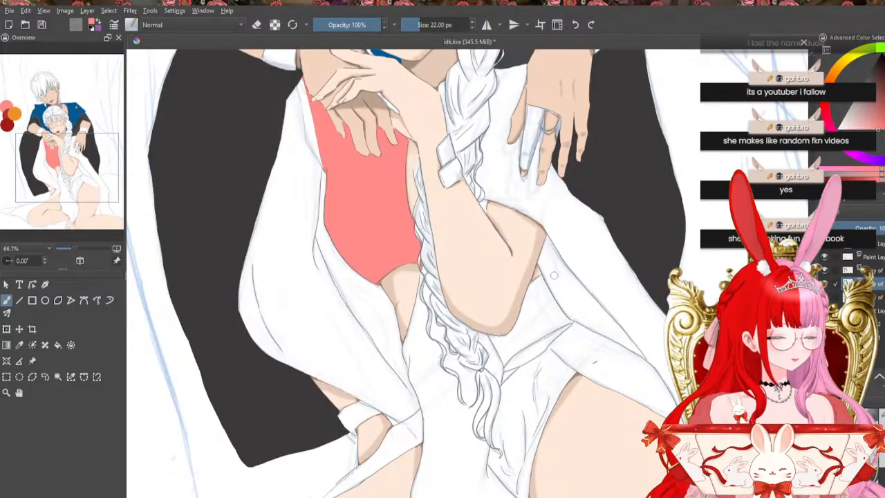
pyautogui.scroll(-2, 702, 270)
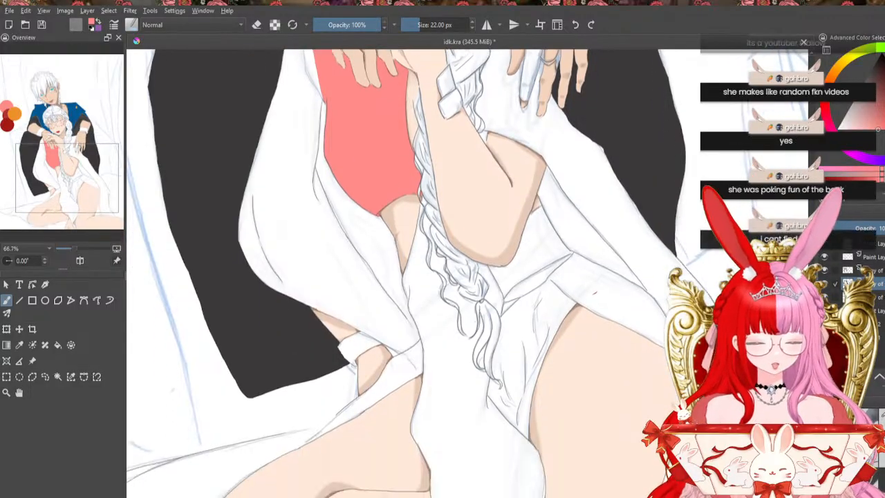
pyautogui.hotkey('ctrl', '-')
pyautogui.hotkey('ctrl', '-')
pyautogui.hotkey('ctrl', '+')
pyautogui.hotkey('ctrl', '+')
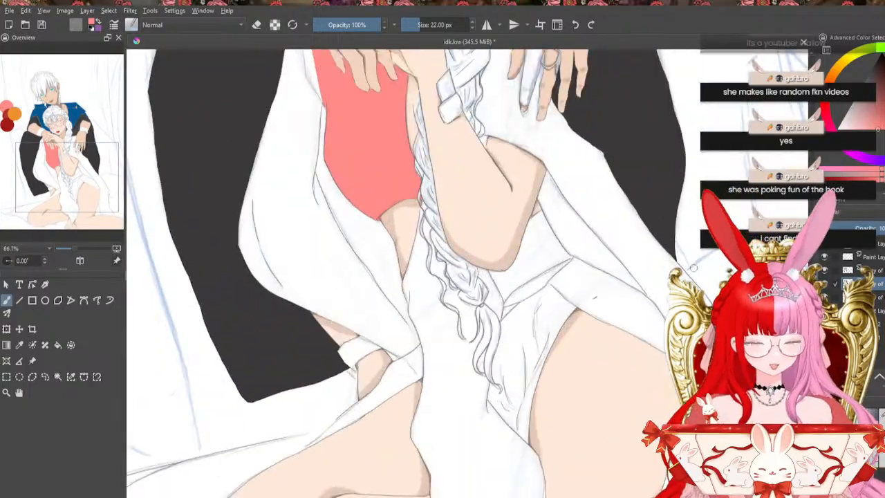
# Paint pink with a 15 px brush under the small skin patch and down the dress edge beside the elbow
pyautogui.hotkey('ctrl', '+')
pyautogui.hotkey('ctrl', '+')
pyautogui.hotkey('ctrl', '+')
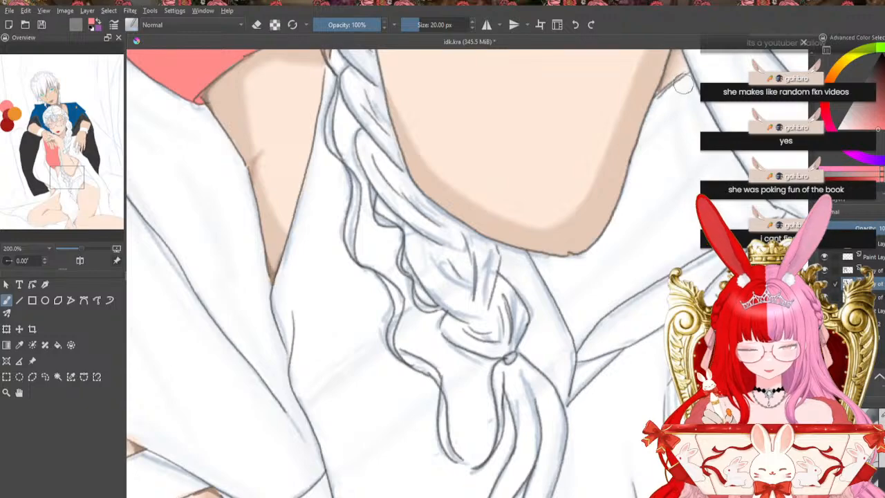
pyautogui.press('[')
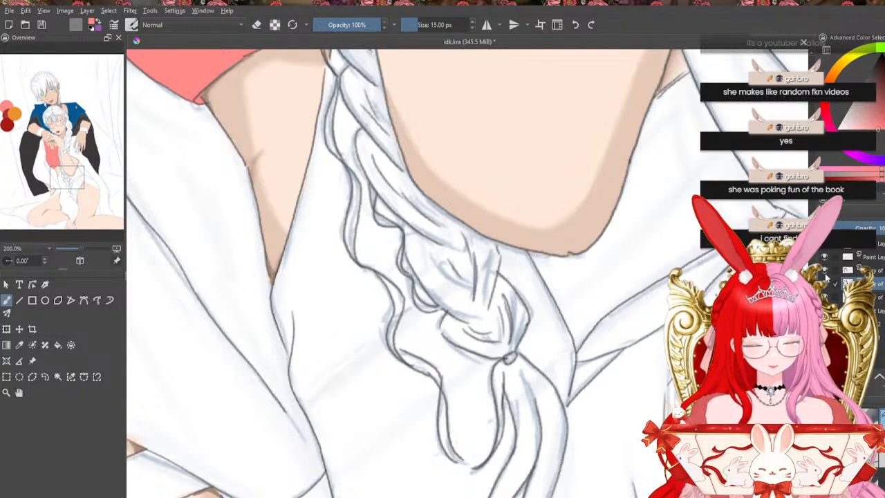
pyautogui.moveTo(672, 90)
pyautogui.mouseDown()
pyautogui.moveTo(686, 77)
pyautogui.moveTo(662, 95)
pyautogui.moveTo(668, 92)
pyautogui.moveTo(638, 149)
pyautogui.mouseUp()
pyautogui.moveTo(649, 119); pyautogui.dragTo(630, 173)
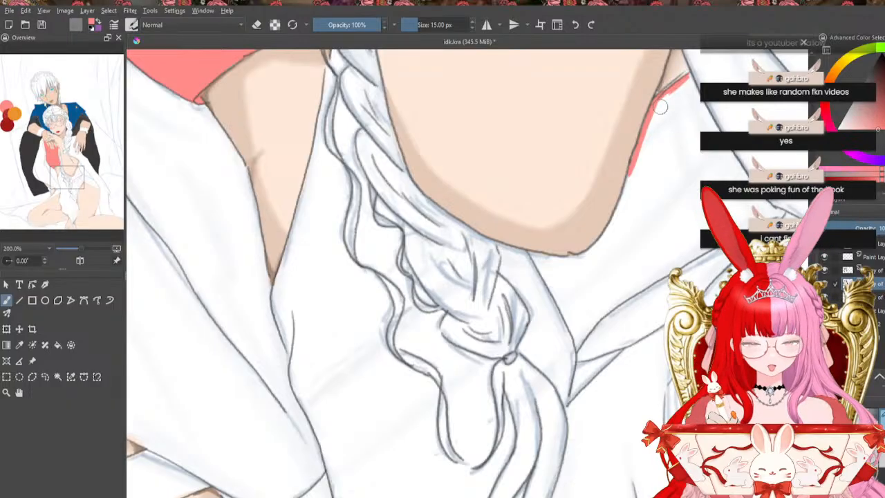
pyautogui.moveTo(681, 85); pyautogui.dragTo(659, 103)
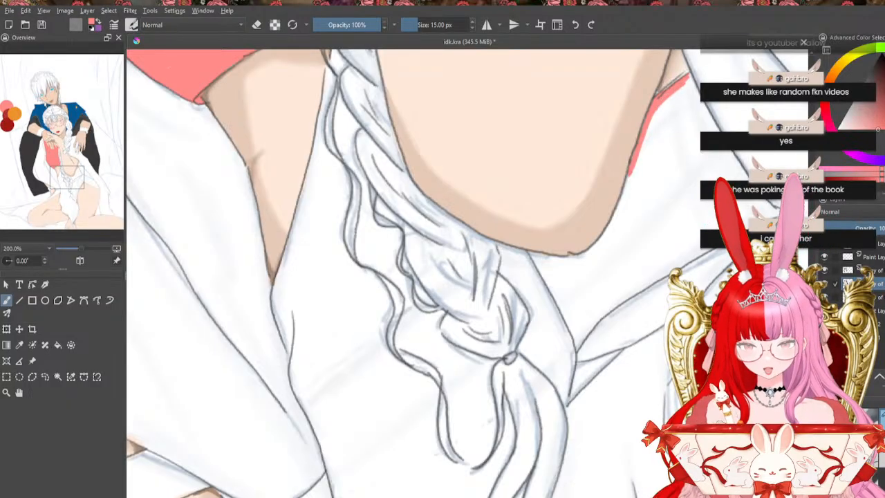
pyautogui.moveTo(635, 169); pyautogui.dragTo(615, 216)
pyautogui.moveTo(627, 186); pyautogui.dragTo(610, 230)
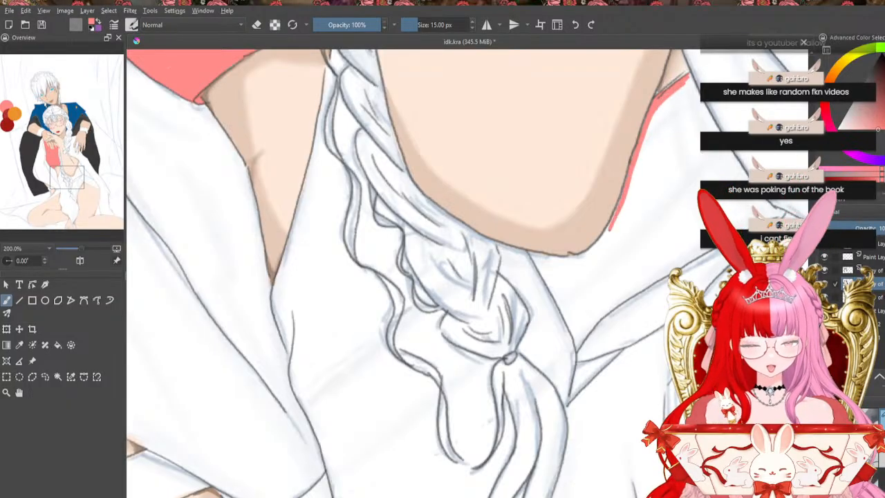
pyautogui.moveTo(622, 199); pyautogui.dragTo(609, 228)
# Paint a pink border with the 15 px brush along the dress edge running down from the small skin patch behind the elbow
pyautogui.hotkey('ctrl', '+')
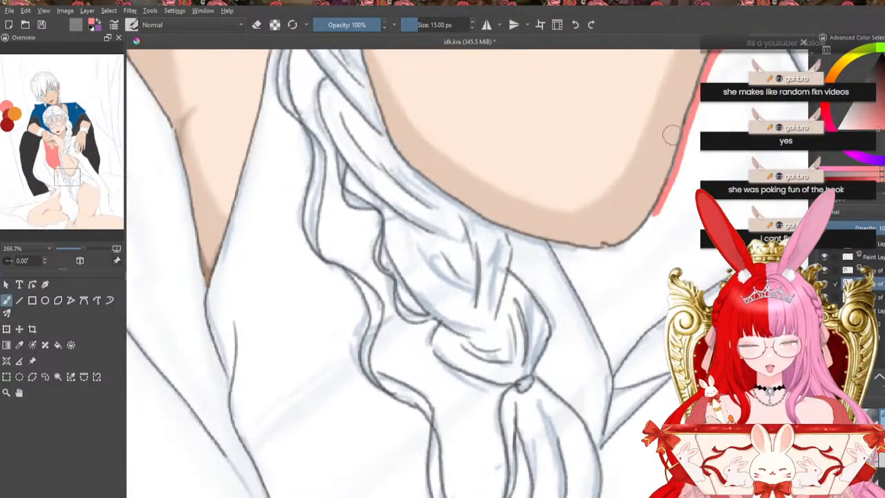
pyautogui.moveTo(64, 168); pyautogui.dragTo(79, 178)
pyautogui.moveTo(589, 204); pyautogui.dragTo(610, 238)
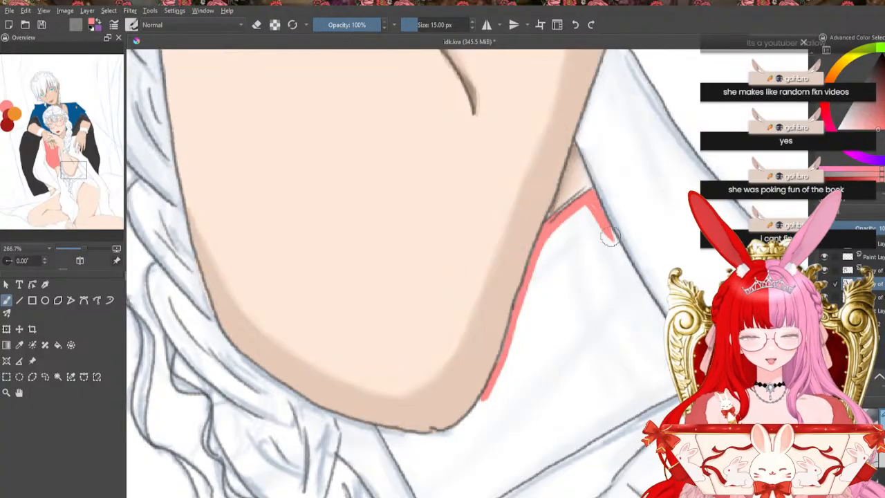
pyautogui.moveTo(596, 205); pyautogui.dragTo(640, 296)
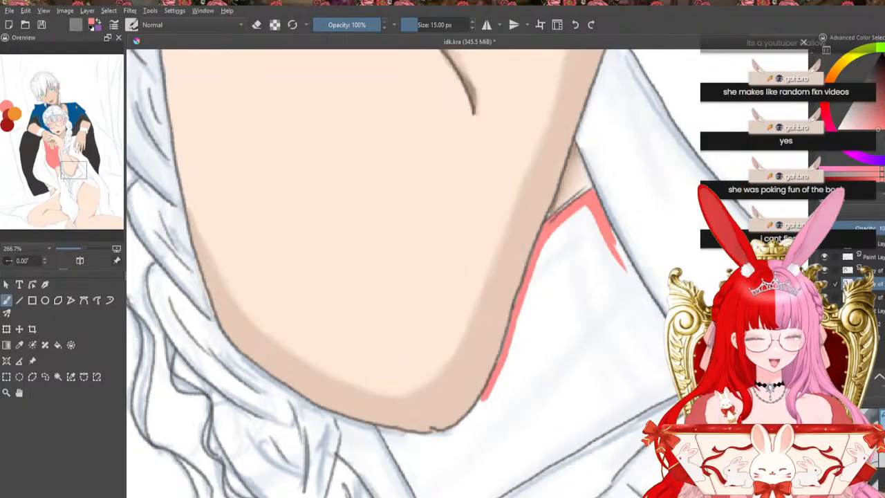
pyautogui.moveTo(613, 230); pyautogui.dragTo(647, 302)
pyautogui.moveTo(616, 245); pyautogui.dragTo(644, 299)
pyautogui.moveTo(623, 268)
pyautogui.mouseDown()
pyautogui.moveTo(662, 324)
pyautogui.moveTo(657, 318)
pyautogui.mouseUp()
pyautogui.moveTo(609, 245); pyautogui.dragTo(662, 336)
pyautogui.moveTo(645, 300); pyautogui.dragTo(662, 332)
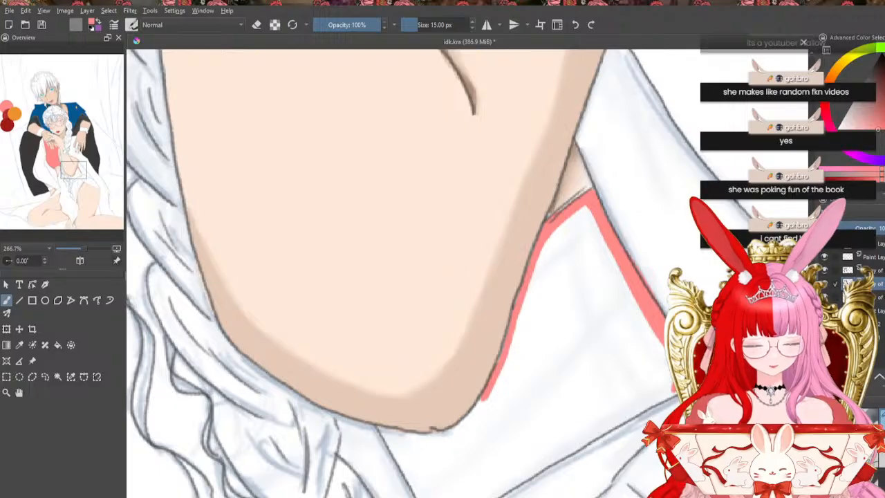
# Paint the dress edge under the elbow tip pink and shrink the eraser to about 13 px for the overlap
pyautogui.moveTo(491, 389)
pyautogui.mouseDown()
pyautogui.moveTo(458, 425)
pyautogui.moveTo(386, 431)
pyautogui.moveTo(443, 432)
pyautogui.moveTo(469, 419)
pyautogui.moveTo(434, 433)
pyautogui.mouseUp()
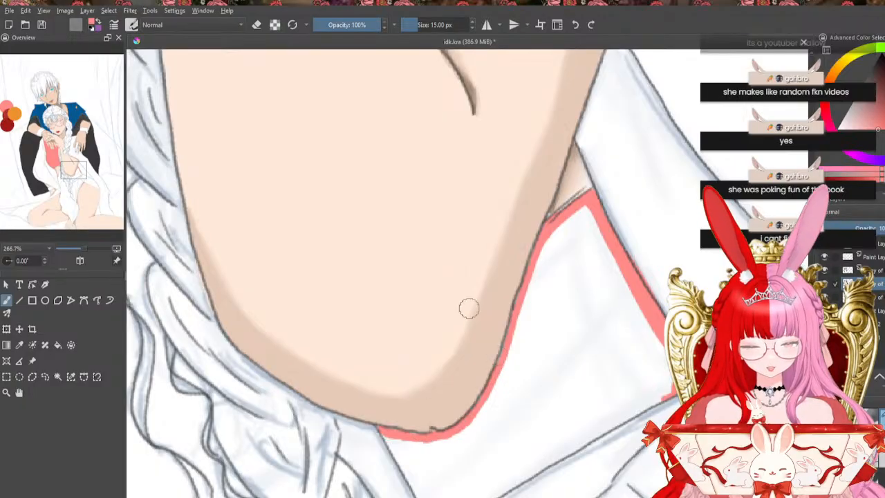
pyautogui.press('e')
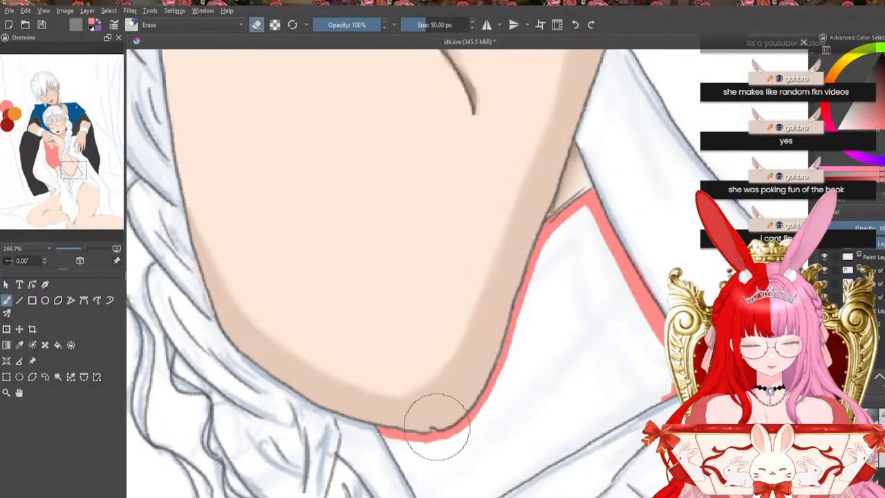
pyautogui.press('[')
pyautogui.press('[')
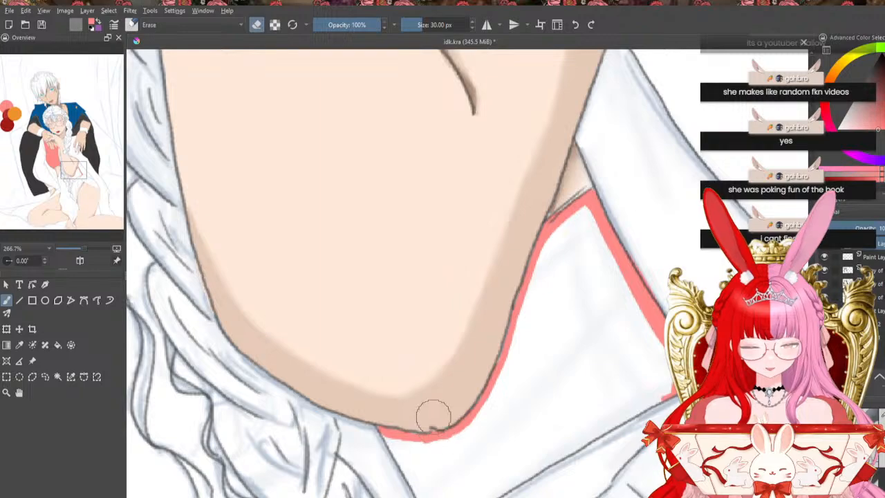
pyautogui.press('[')
pyautogui.press('[')
pyautogui.press('[')
pyautogui.press('[')
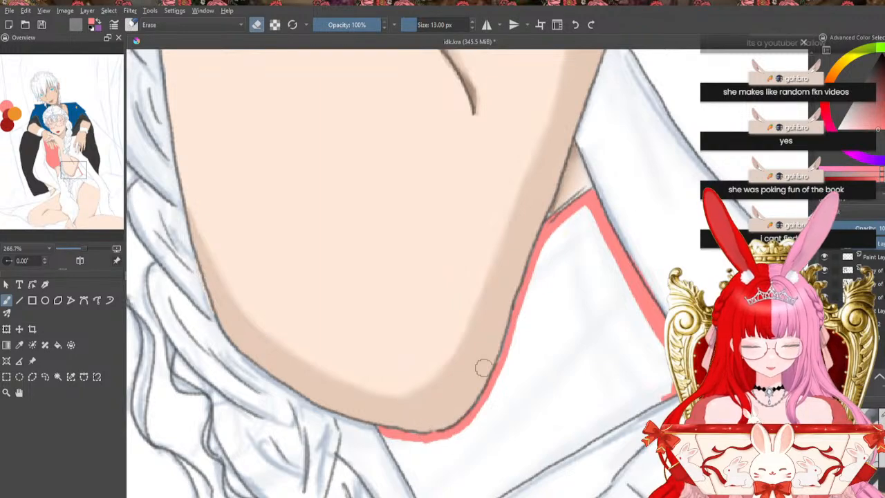
pyautogui.press(']')
pyautogui.press('e')
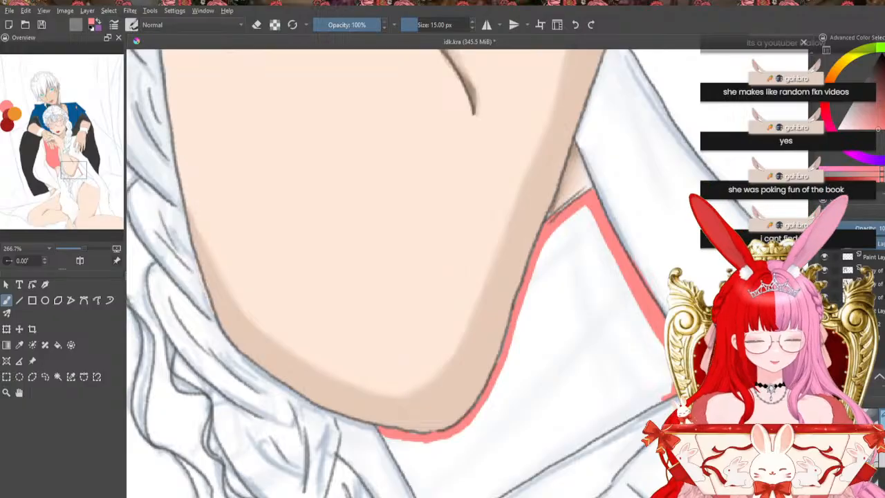
pyautogui.scroll(6, 415, 273)
pyautogui.scroll(-8, 415, 273)
pyautogui.scroll(1, 415, 273)
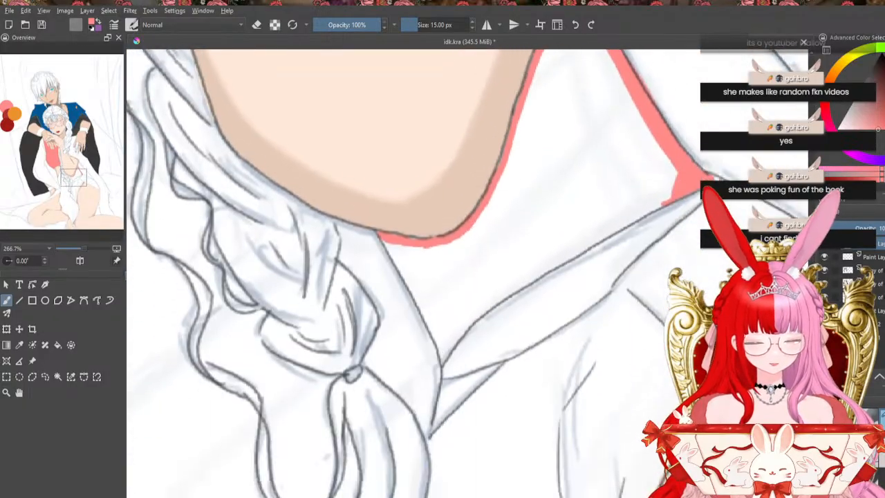
pyautogui.scroll(-2, 394, 328)
pyautogui.scroll(5, 394, 328)
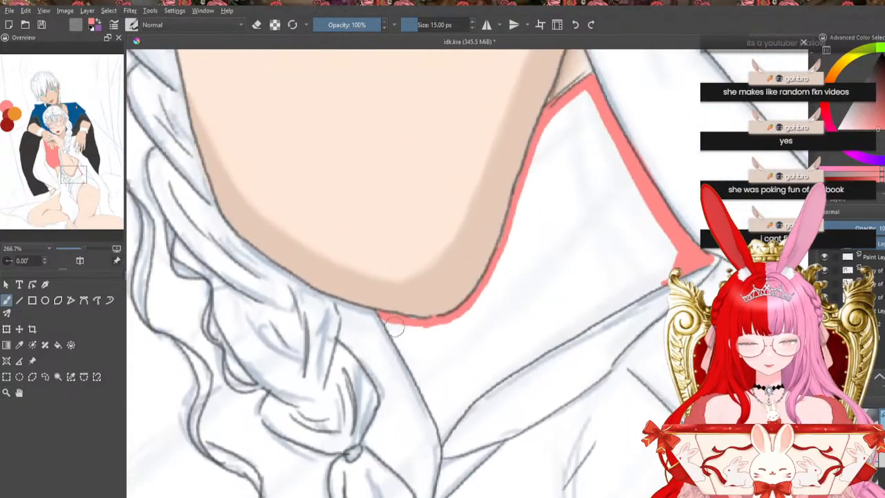
pyautogui.moveTo(395, 328)
pyautogui.mouseDown()
pyautogui.moveTo(388, 321)
pyautogui.moveTo(417, 383)
pyautogui.mouseUp()
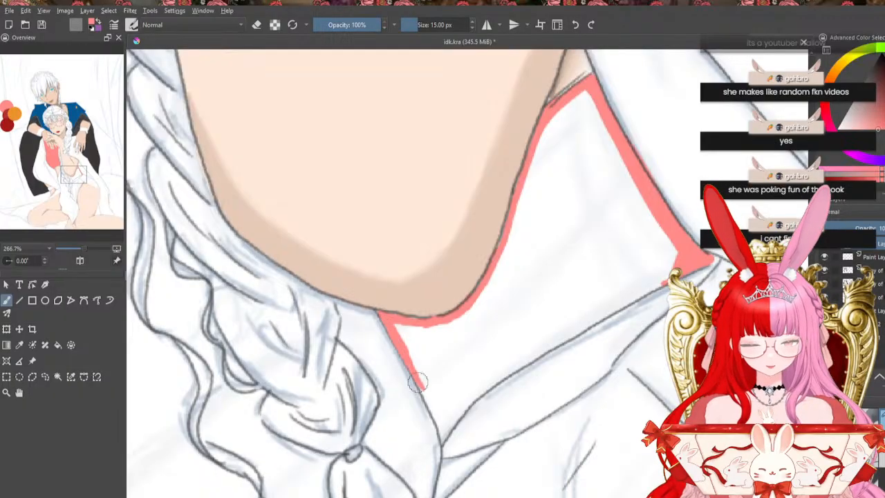
pyautogui.click(574, 26)
pyautogui.click(575, 26)
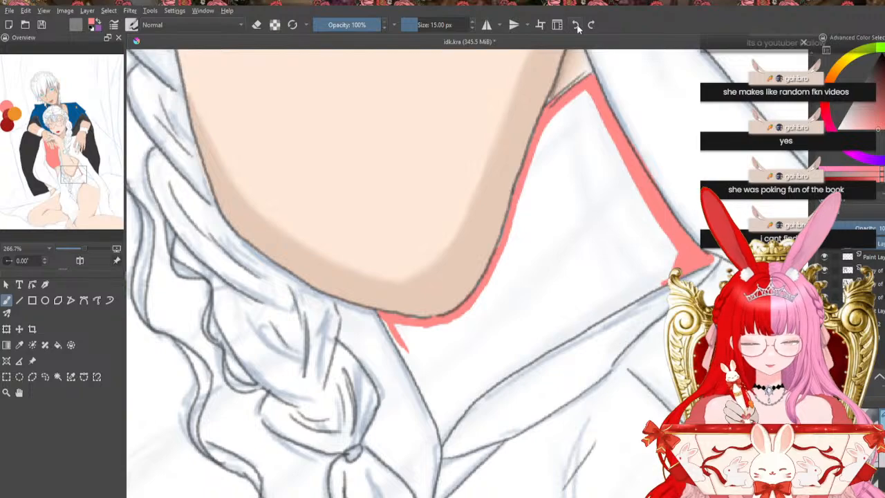
pyautogui.click(576, 26)
pyautogui.click(576, 26)
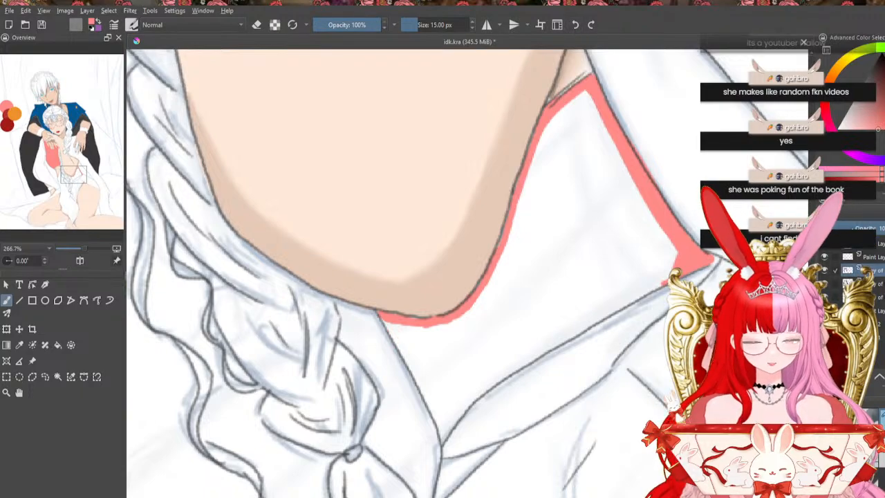
# Paint the dress edge pink from the elbow down beside the braid to the pointed corner of the waist fold, with the 15 px brush
pyautogui.moveTo(384, 318)
pyautogui.mouseDown()
pyautogui.moveTo(432, 400)
pyautogui.moveTo(445, 449)
pyautogui.mouseUp()
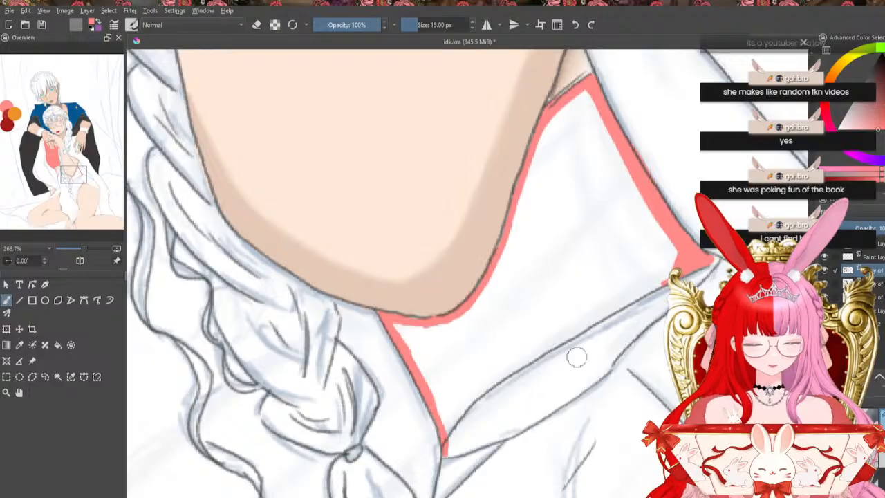
pyautogui.moveTo(447, 455)
pyautogui.mouseDown()
pyautogui.moveTo(442, 490)
pyautogui.moveTo(477, 461)
pyautogui.moveTo(450, 447)
pyautogui.moveTo(445, 493)
pyautogui.mouseUp()
pyautogui.moveTo(451, 445)
pyautogui.mouseDown()
pyautogui.moveTo(455, 477)
pyautogui.moveTo(456, 468)
pyautogui.mouseUp()
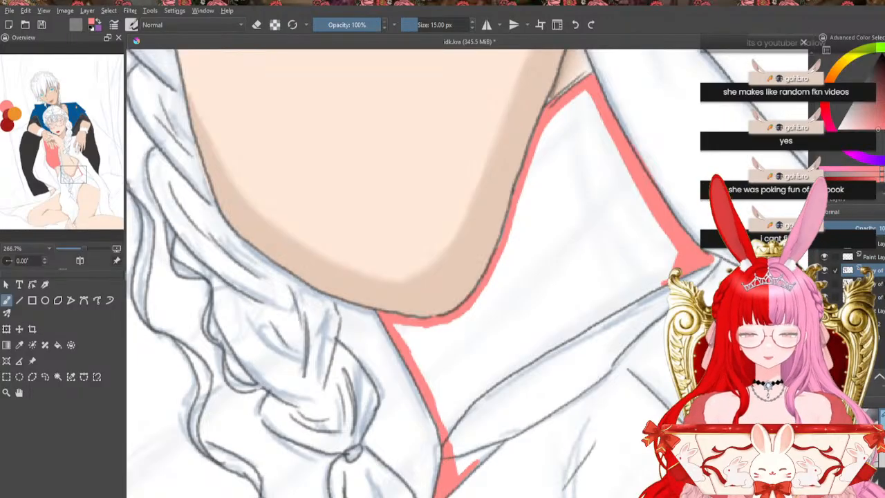
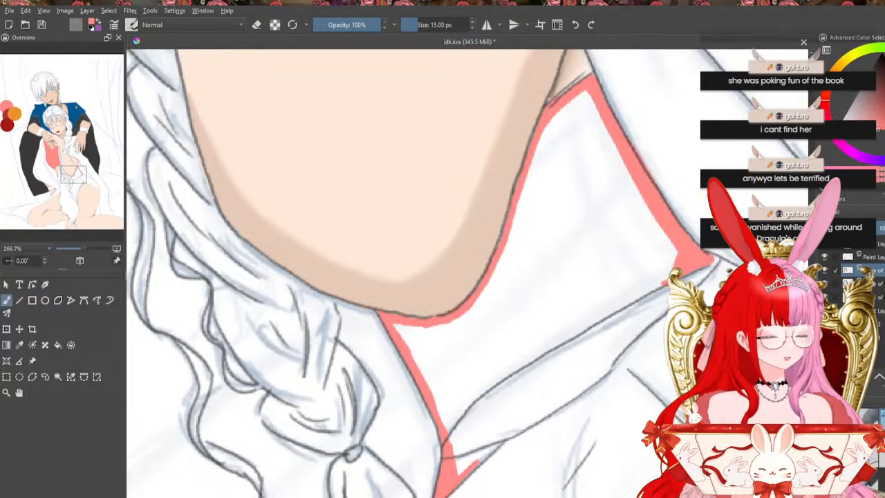
# Outline the lower edge of the waist fold in pink with a 16 px brush and thicken the border at 24 px, closing the outline
pyautogui.press(']')
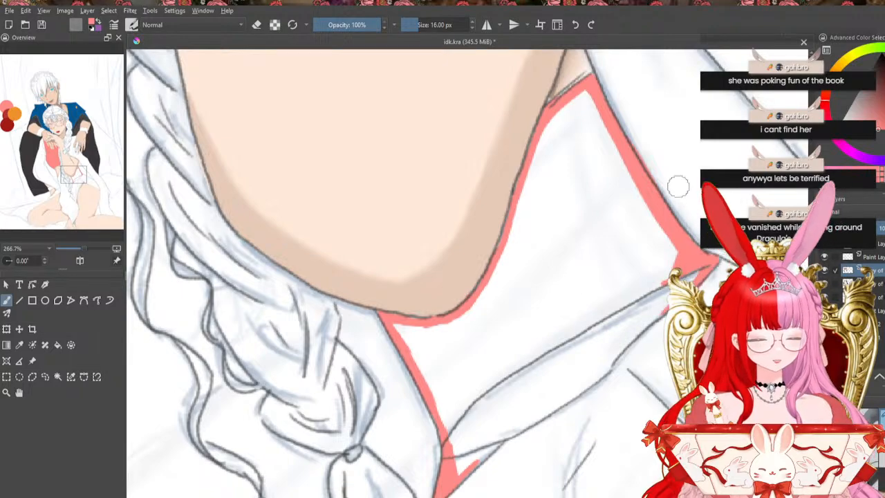
pyautogui.moveTo(665, 293); pyautogui.dragTo(653, 314)
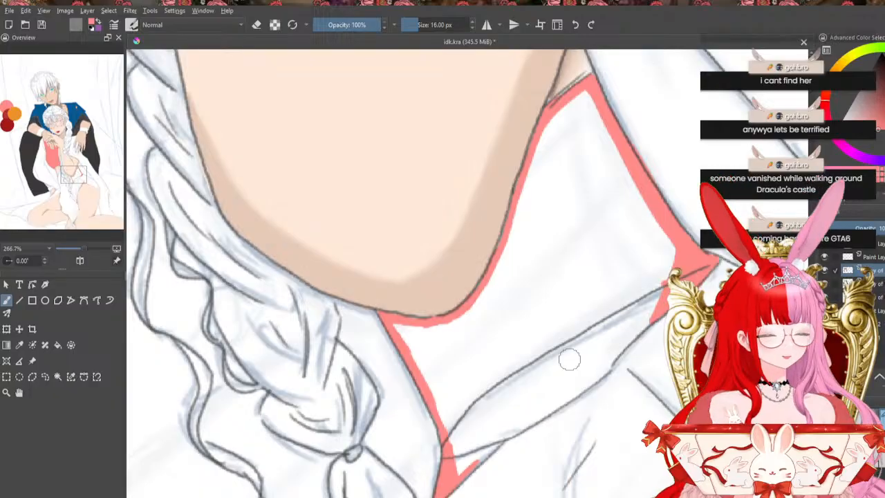
pyautogui.moveTo(475, 461)
pyautogui.mouseDown()
pyautogui.moveTo(541, 406)
pyautogui.moveTo(520, 426)
pyautogui.moveTo(548, 412)
pyautogui.moveTo(514, 431)
pyautogui.moveTo(549, 413)
pyautogui.moveTo(509, 436)
pyautogui.moveTo(602, 377)
pyautogui.mouseUp()
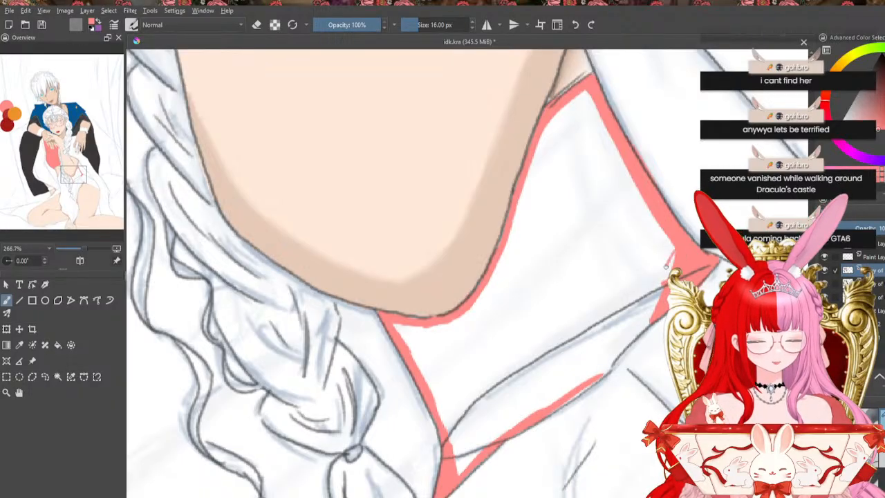
pyautogui.moveTo(666, 266); pyautogui.dragTo(603, 370)
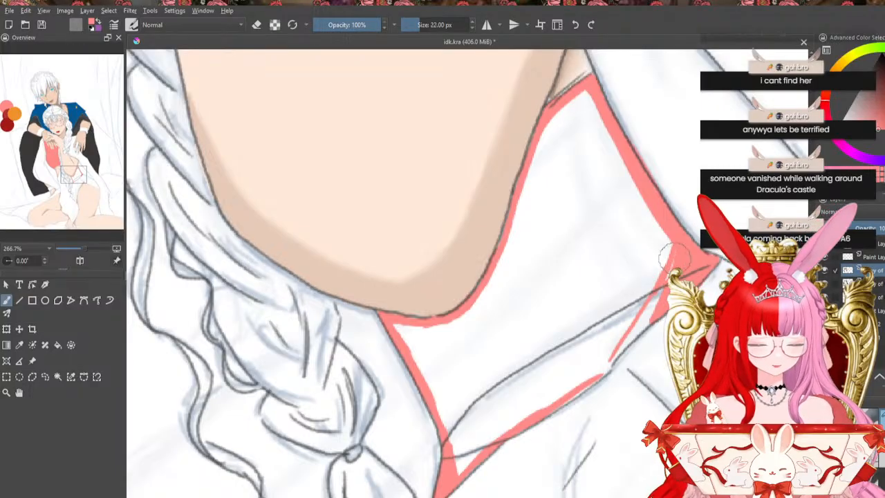
pyautogui.press(']')
pyautogui.moveTo(671, 259)
pyautogui.mouseDown()
pyautogui.moveTo(637, 328)
pyautogui.moveTo(658, 300)
pyautogui.moveTo(661, 308)
pyautogui.moveTo(602, 372)
pyautogui.mouseUp()
pyautogui.moveTo(625, 344)
pyautogui.mouseDown()
pyautogui.moveTo(596, 377)
pyautogui.moveTo(566, 397)
pyautogui.moveTo(602, 362)
pyautogui.moveTo(563, 381)
pyautogui.moveTo(454, 468)
pyautogui.moveTo(641, 331)
pyautogui.moveTo(561, 386)
pyautogui.mouseUp()
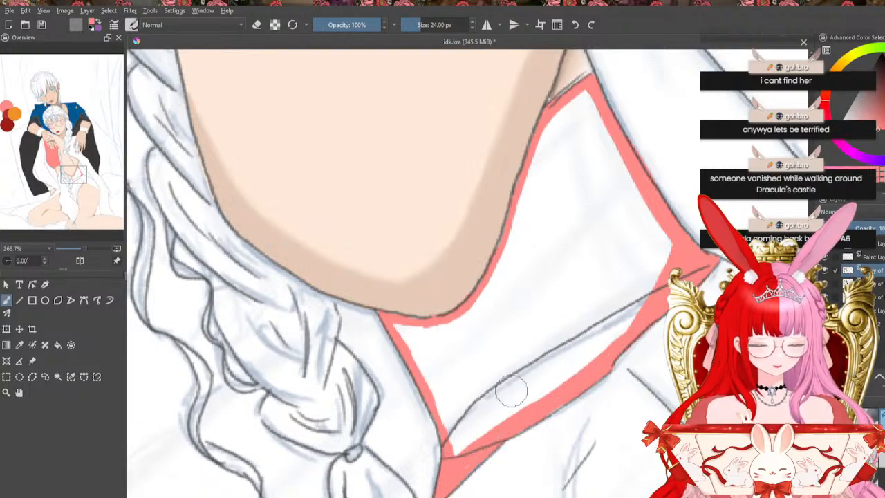
pyautogui.moveTo(435, 398); pyautogui.dragTo(448, 440)
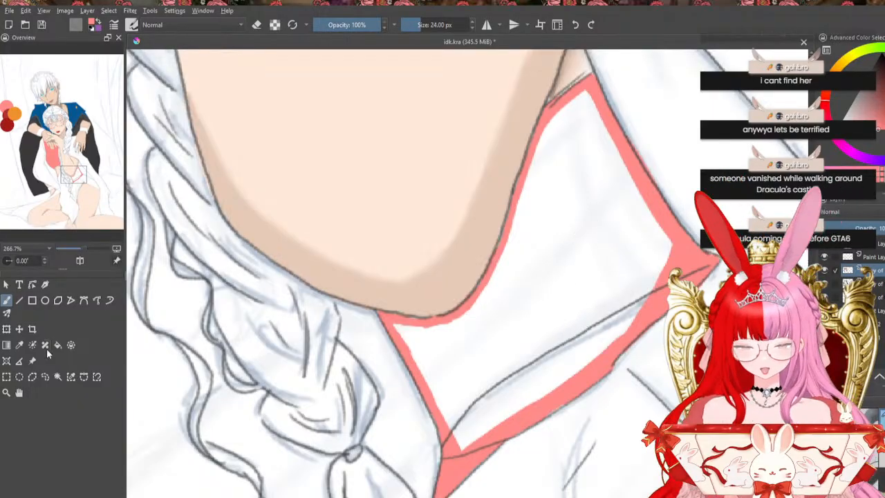
pyautogui.press('f')
pyautogui.click(479, 411)
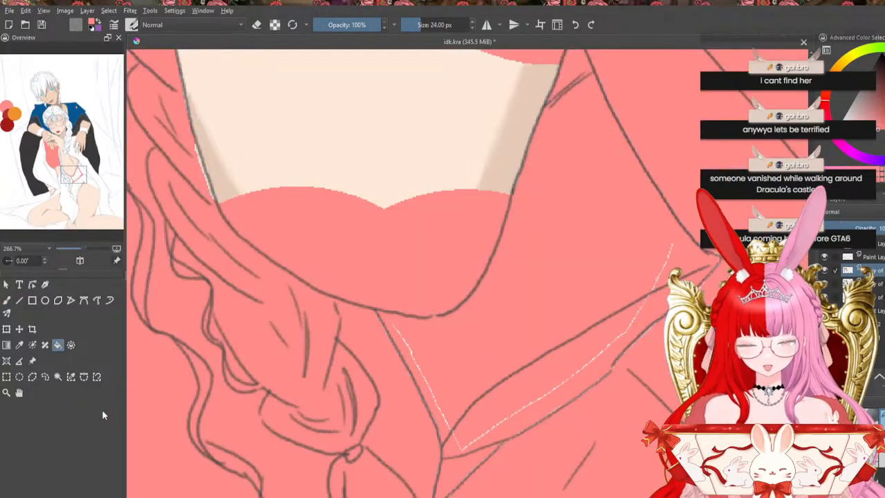
pyautogui.click(575, 25)
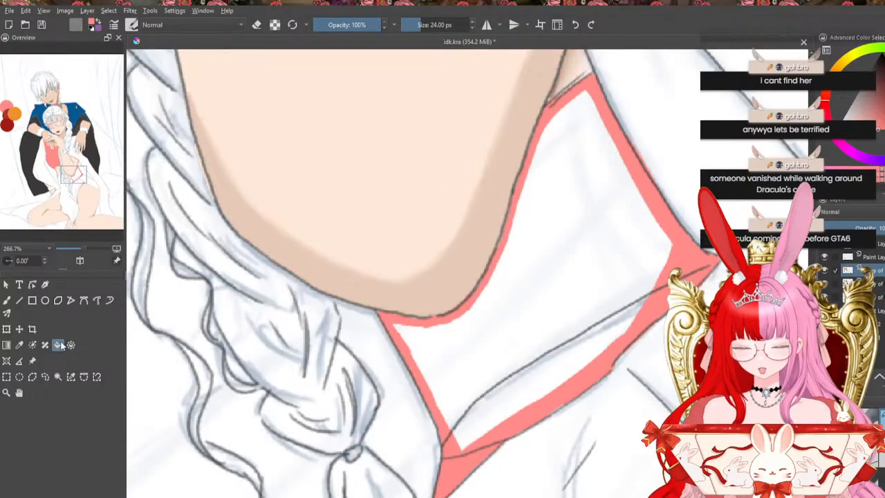
pyautogui.click(8, 299)
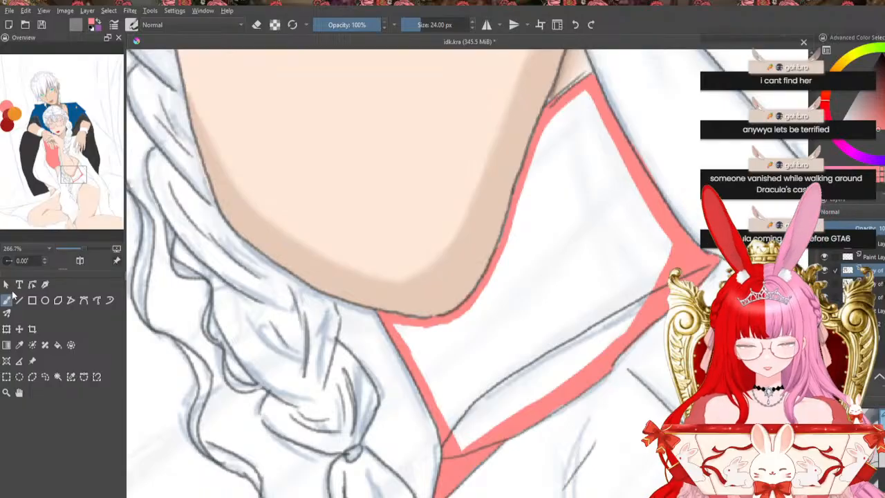
# Toggle the visibility of the colour layers to check which parts of the pink dress outline each one holds
pyautogui.click(827, 273)
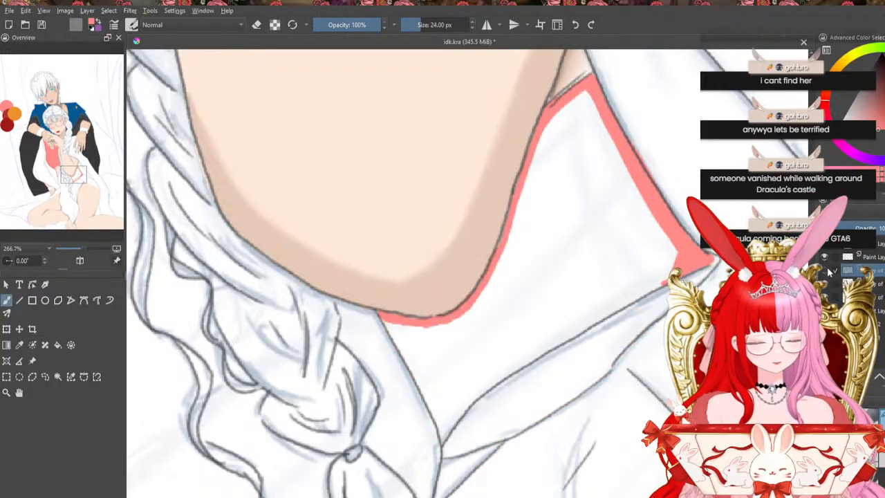
pyautogui.click(826, 272)
pyautogui.click(826, 274)
pyautogui.click(826, 274)
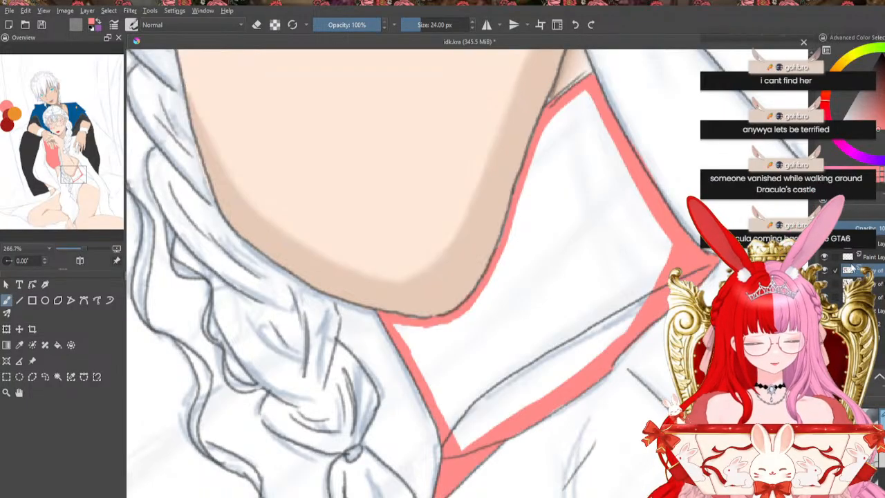
pyautogui.click(825, 274)
pyautogui.click(825, 274)
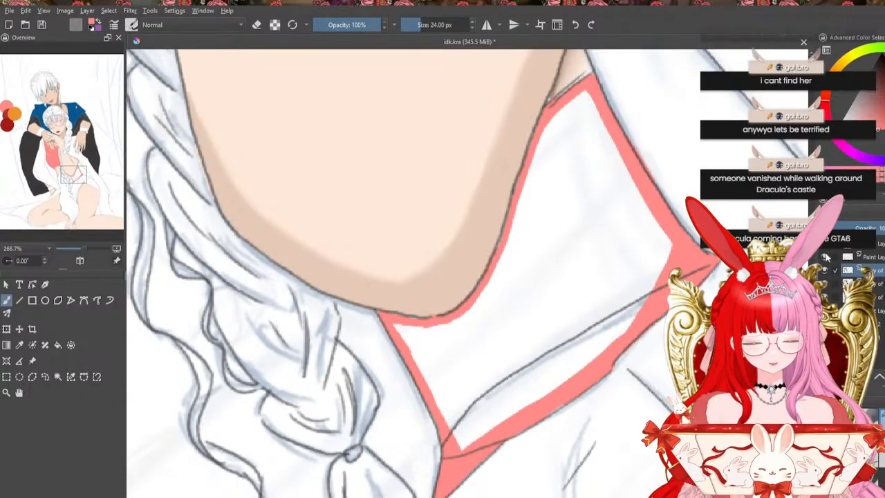
pyautogui.click(825, 274)
pyautogui.click(827, 274)
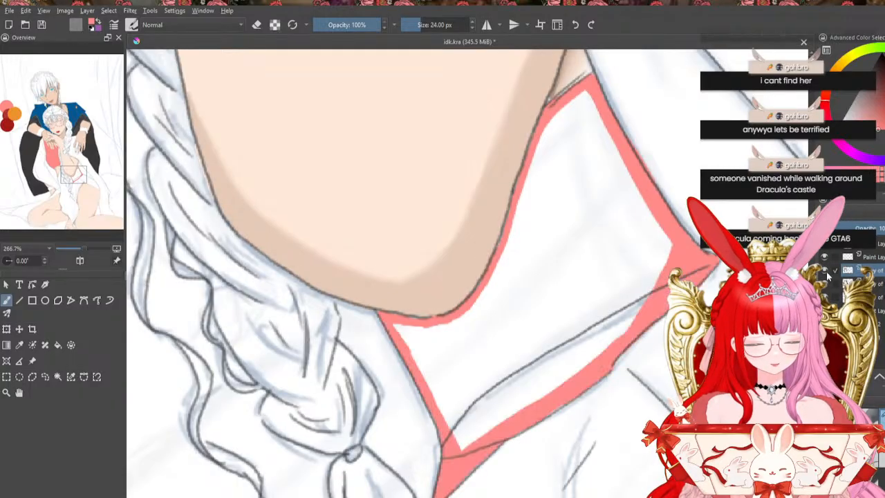
pyautogui.click(827, 284)
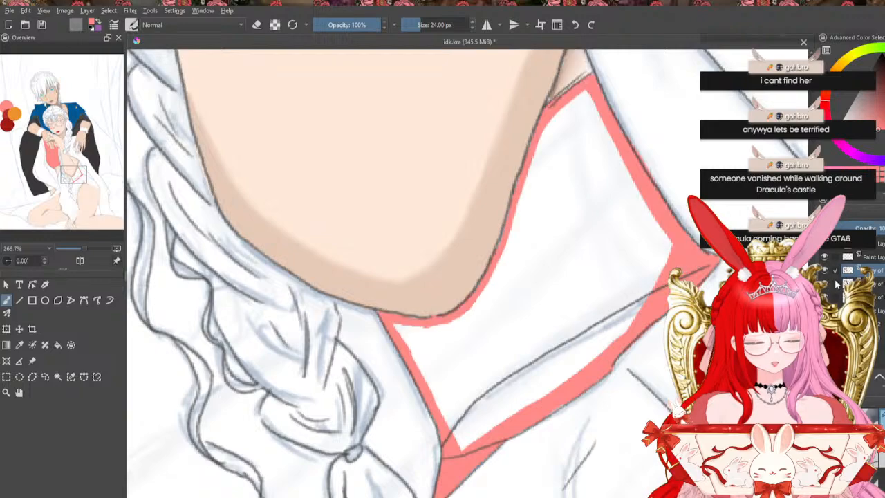
pyautogui.click(827, 284)
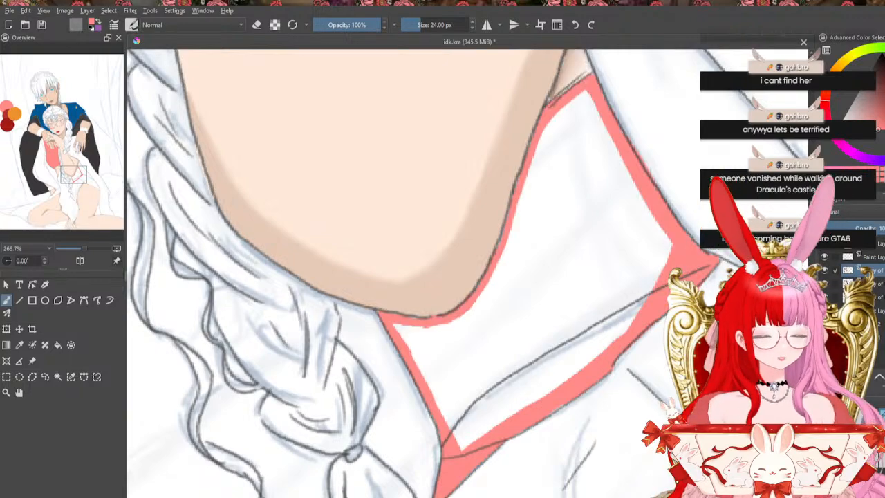
pyautogui.click(826, 271)
pyautogui.click(826, 271)
pyautogui.click(826, 272)
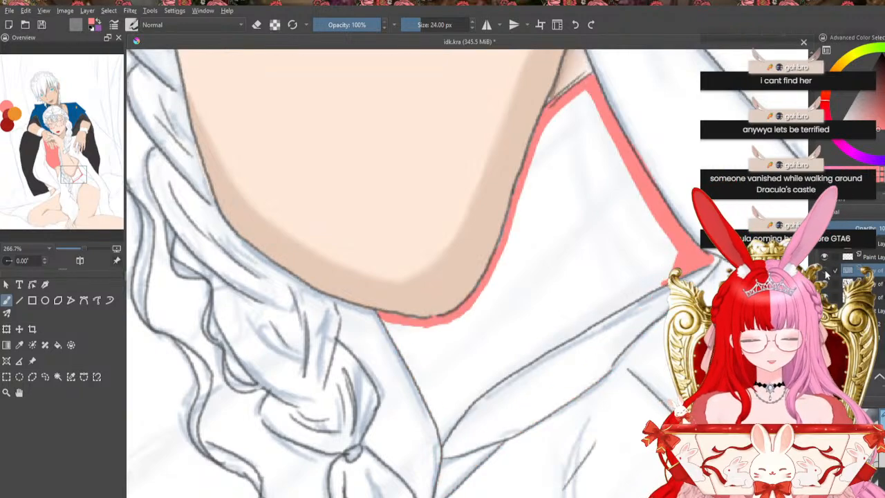
pyautogui.click(826, 272)
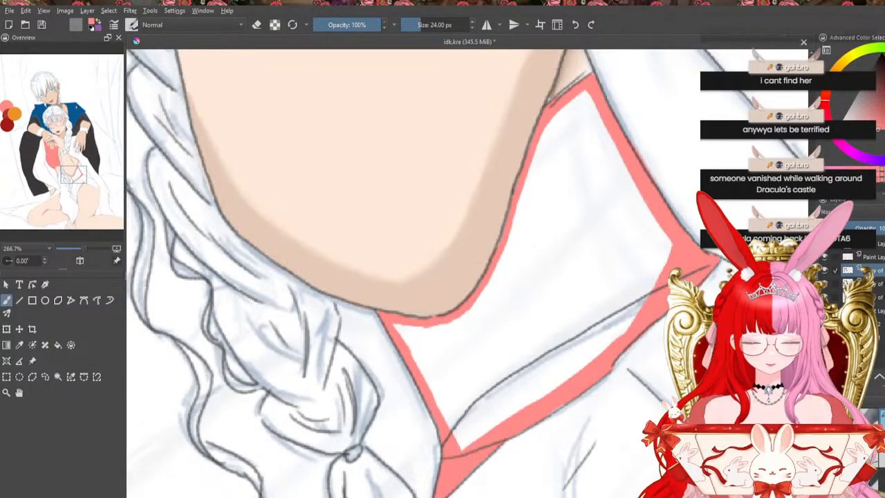
pyautogui.click(825, 297)
pyautogui.click(826, 298)
# Examine the whole composition with the pink outline at the dress's waist
pyautogui.press('-')
pyautogui.press('-')
pyautogui.press('-')
pyautogui.press('-')
pyautogui.press('-')
pyautogui.press('-')
pyautogui.press('-')
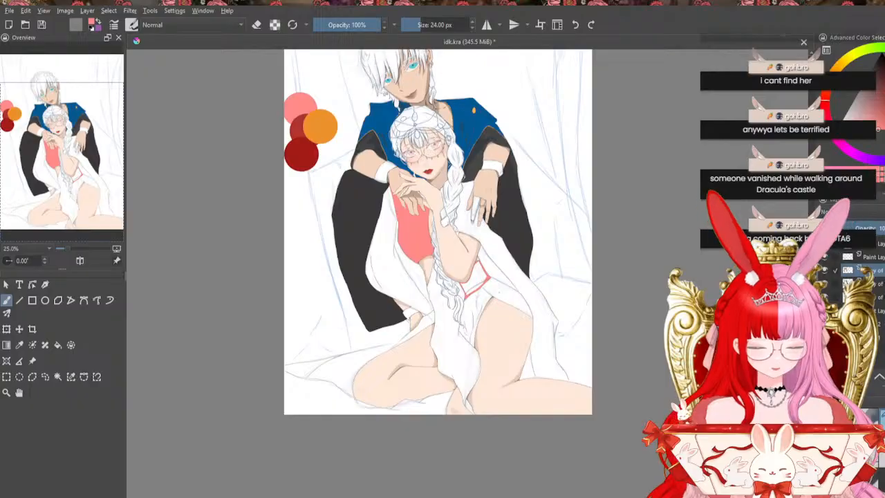
# Toggle the active colour layer and the copy beneath it to compare the dress areas painted on each
pyautogui.moveTo(499, 292); pyautogui.dragTo(500, 325)
pyautogui.click(823, 272)
pyautogui.click(823, 273)
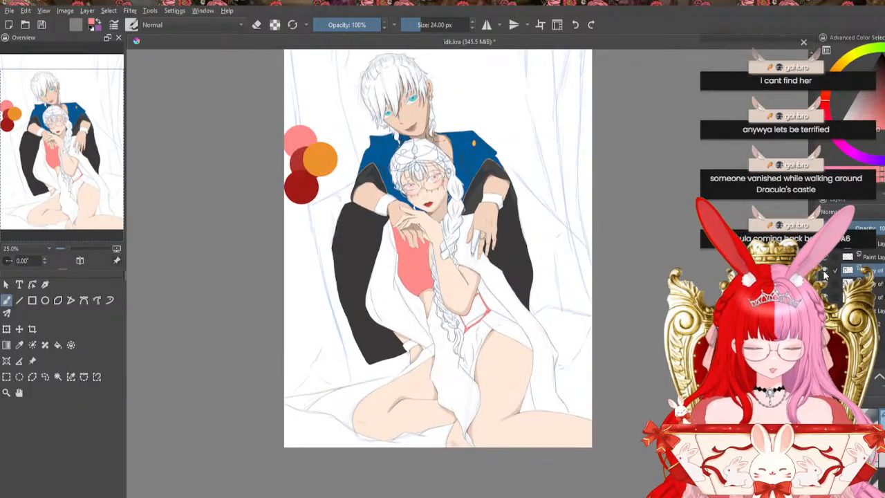
pyautogui.click(824, 274)
pyautogui.click(825, 274)
pyautogui.click(828, 274)
pyautogui.click(828, 275)
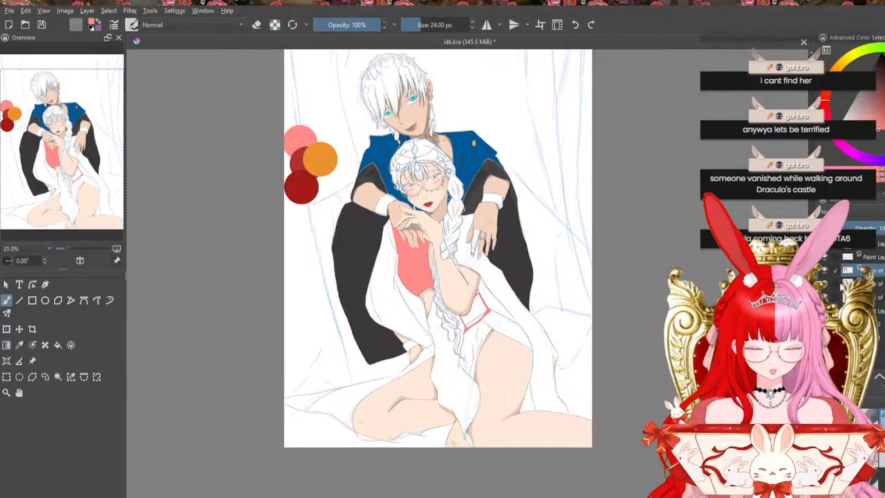
pyautogui.click(827, 284)
pyautogui.click(827, 284)
pyautogui.click(827, 284)
pyautogui.click(827, 284)
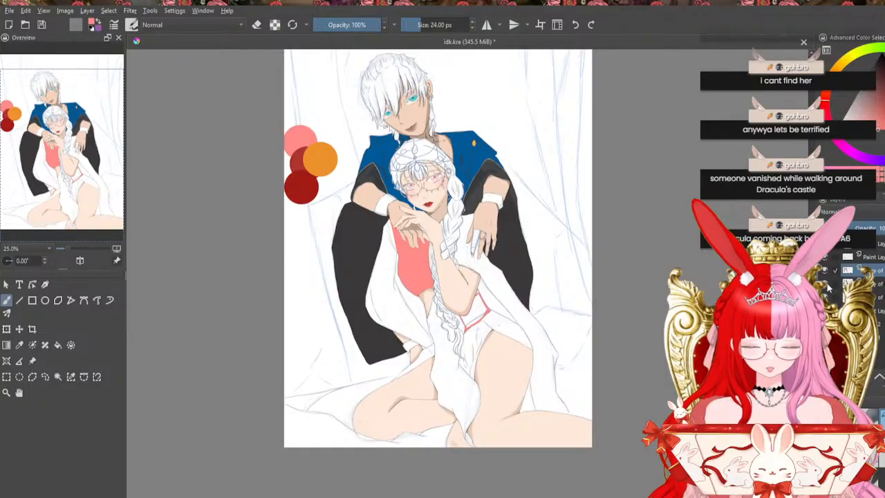
pyautogui.click(830, 286)
pyautogui.click(830, 287)
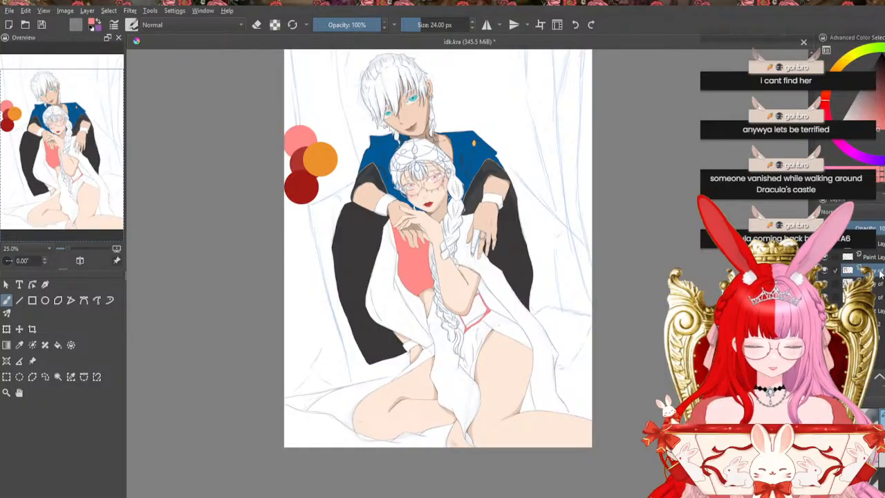
pyautogui.click(828, 287)
pyautogui.click(829, 287)
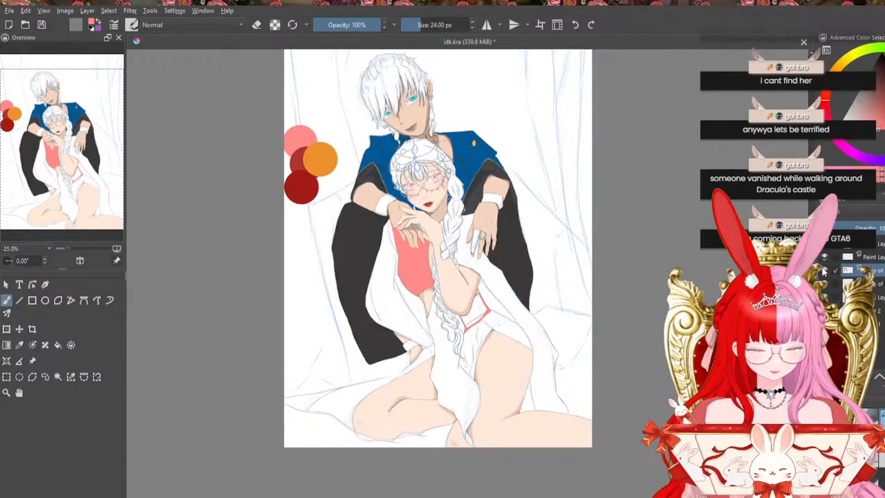
pyautogui.click(824, 271)
pyautogui.click(824, 272)
pyautogui.click(825, 273)
pyautogui.click(827, 274)
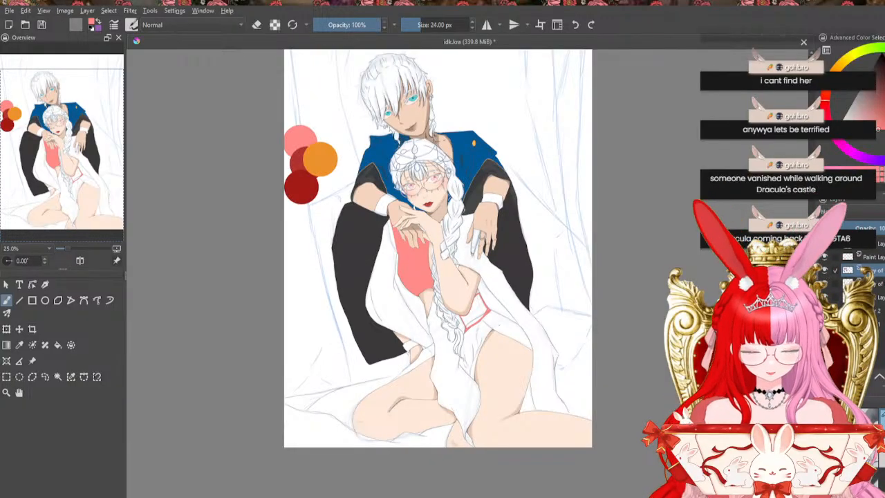
# Fill the enclosed white area of the dress's waist fold with pink using the Fill tool
pyautogui.hotkey('ctrl', '-')
pyautogui.hotkey('ctrl', '-')
pyautogui.hotkey('ctrl', '+')
pyautogui.hotkey('ctrl', '+')
pyautogui.hotkey('ctrl', '+')
pyautogui.hotkey('ctrl', '+')
pyautogui.hotkey('ctrl', '+')
pyautogui.hotkey('ctrl', '+')
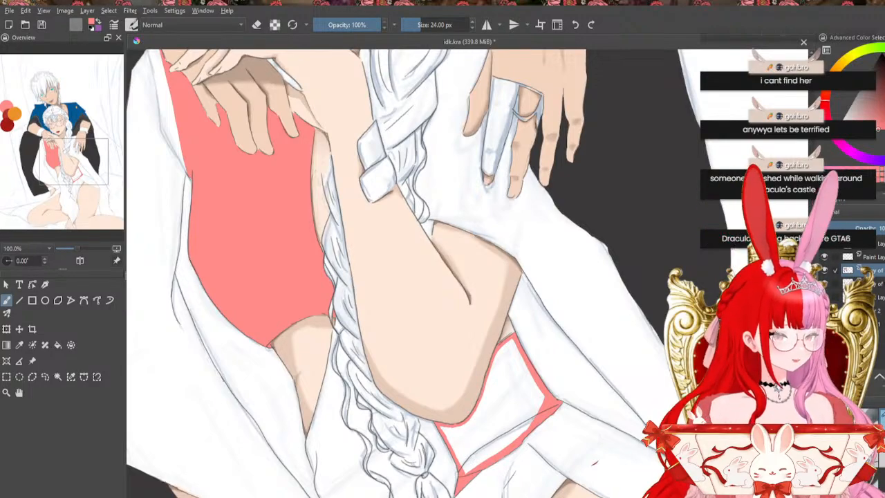
pyautogui.moveTo(468, 279); pyautogui.dragTo(468, 219)
pyautogui.hotkey('ctrl', '+')
pyautogui.hotkey('ctrl', '+')
pyautogui.hotkey('ctrl', '-')
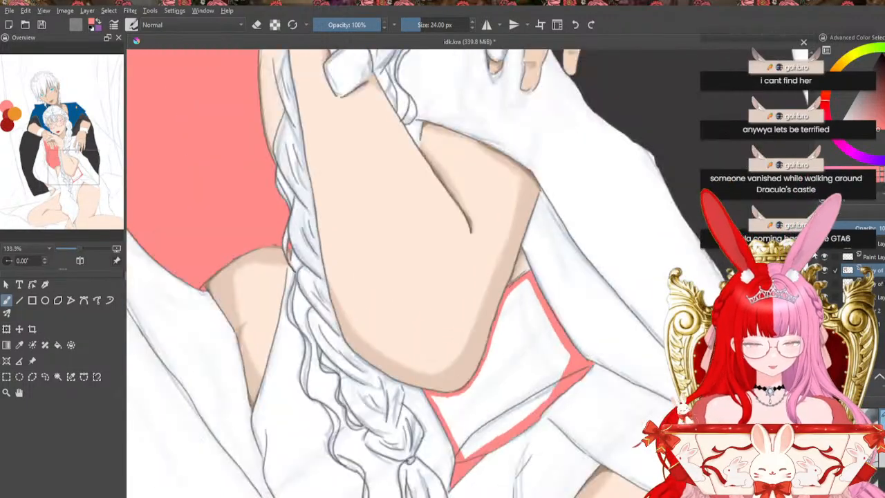
pyautogui.scroll(-3, 468, 274)
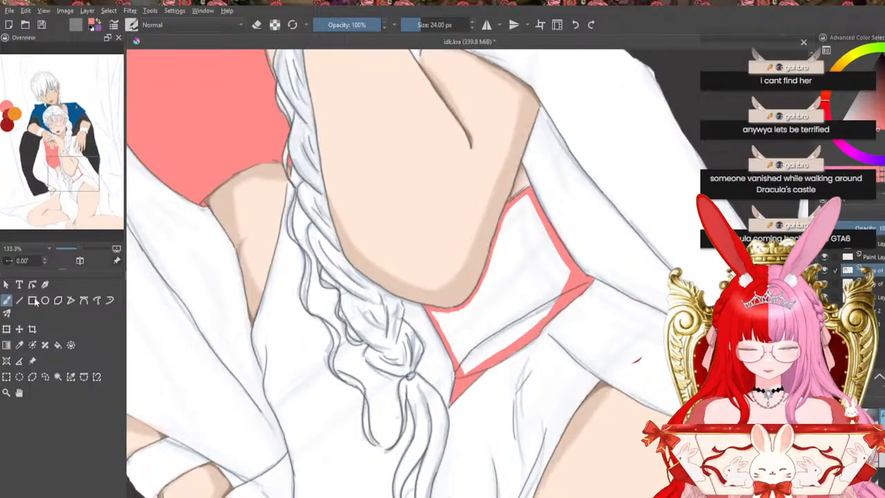
pyautogui.click(58, 345)
pyautogui.click(523, 308)
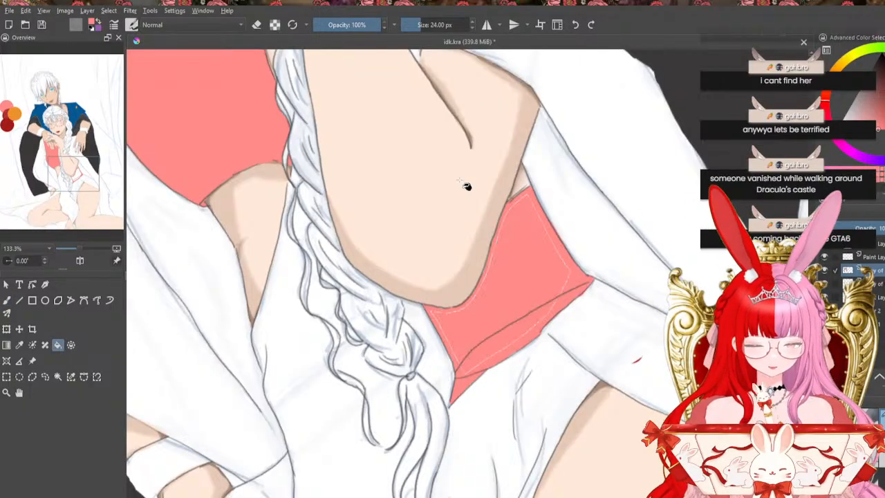
# Paint over the thin seam between the fill and the outline in the waist fold with the 24 px pink brush
pyautogui.click(10, 301)
pyautogui.scroll(1, 530, 257)
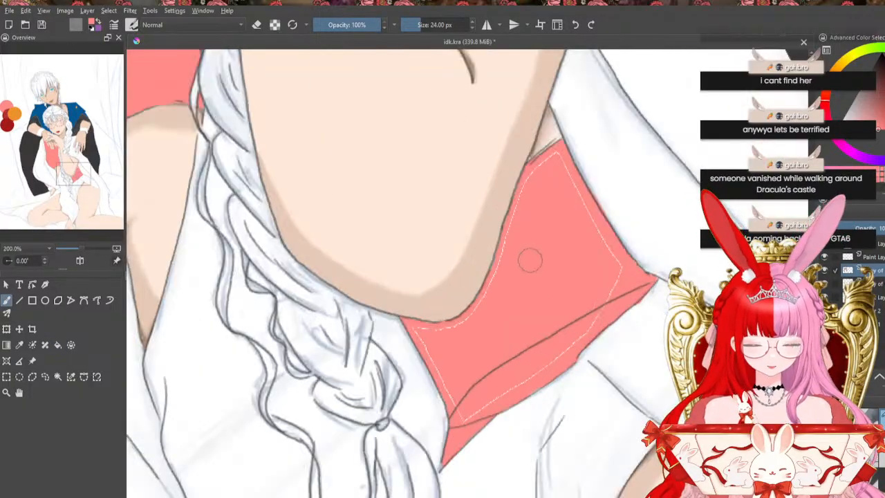
pyautogui.scroll(-1, 533, 242)
pyautogui.scroll(1, 543, 165)
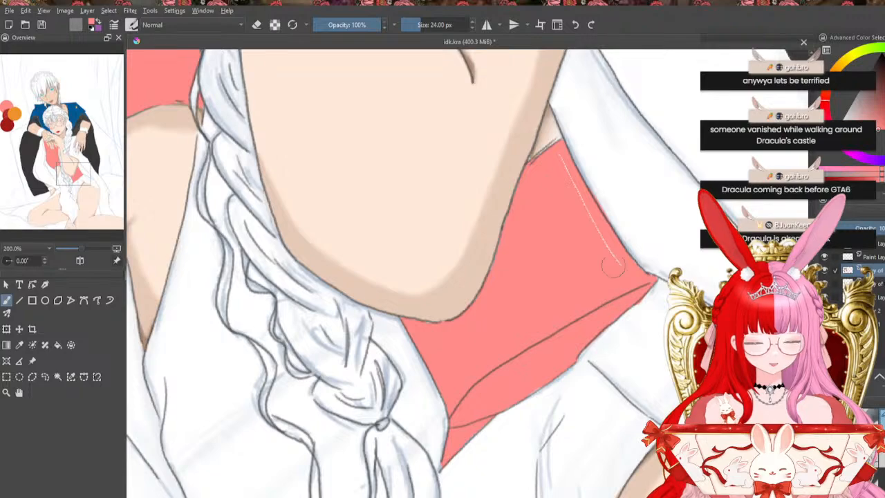
pyautogui.moveTo(563, 176); pyautogui.dragTo(592, 231)
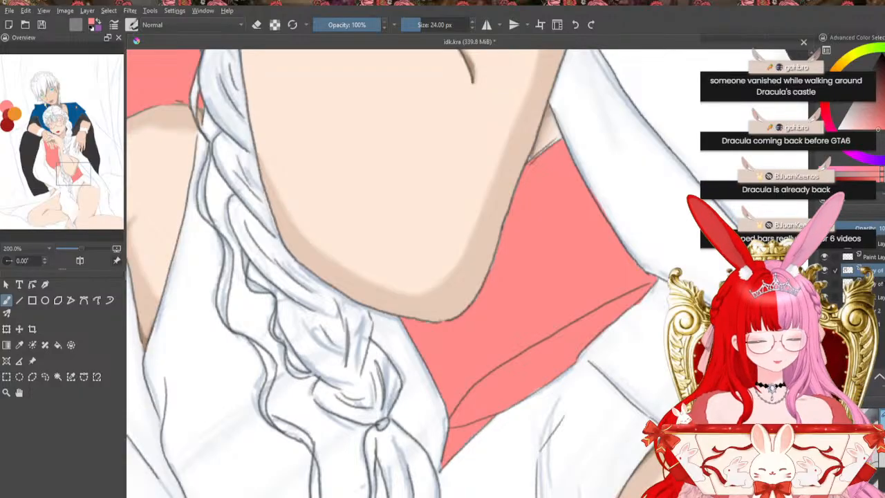
pyautogui.scroll(-5, 415, 277)
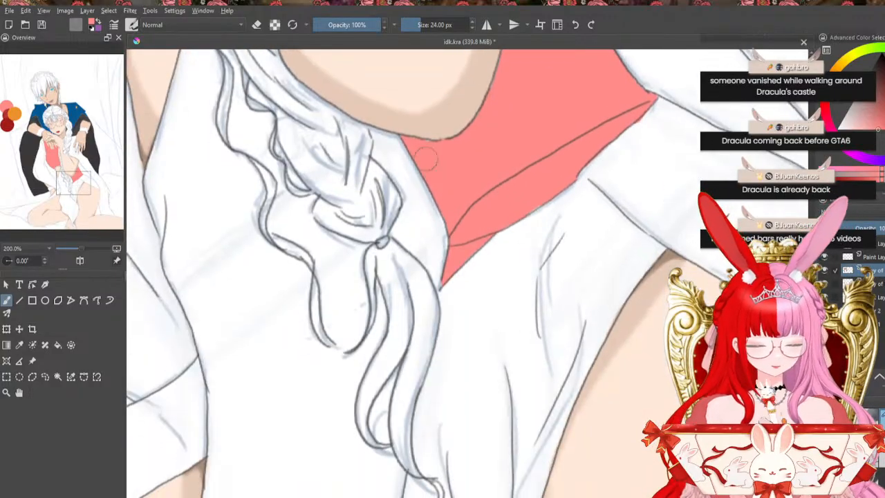
pyautogui.click(257, 24)
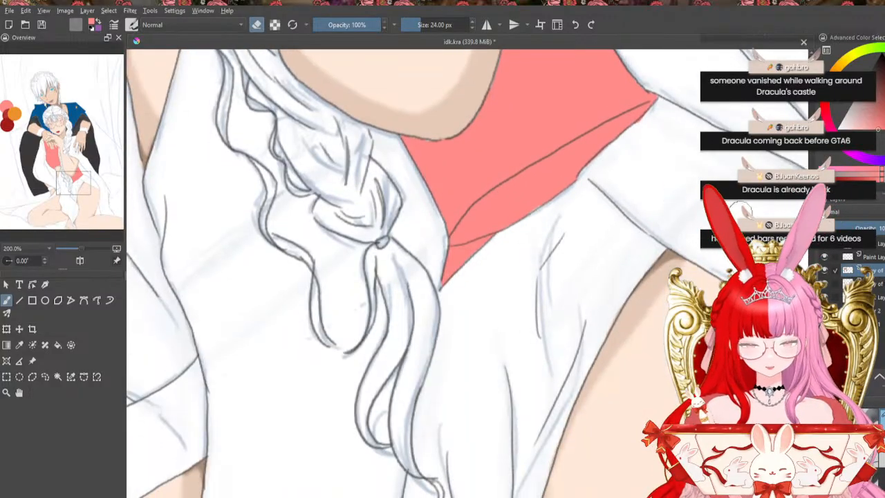
pyautogui.click(257, 25)
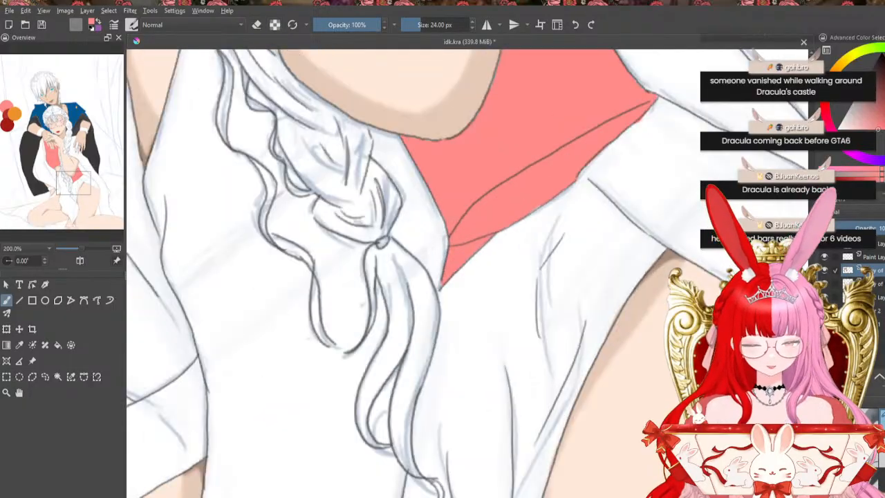
pyautogui.press('+')
pyautogui.press('+')
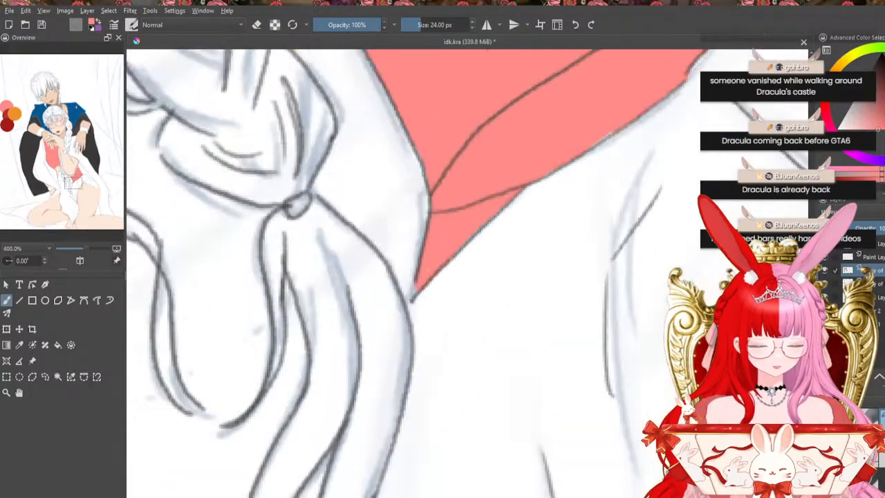
pyautogui.press('pageup')
pyautogui.press('pageup')
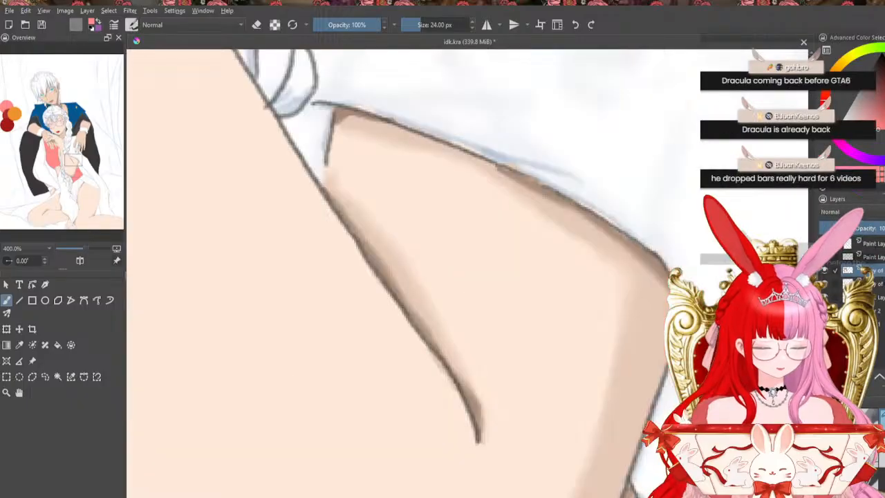
pyautogui.press('+')
pyautogui.press('-')
pyautogui.moveTo(90, 248)
pyautogui.mouseDown()
pyautogui.moveTo(69, 258)
pyautogui.moveTo(88, 245)
pyautogui.mouseUp()
pyautogui.moveTo(76, 194); pyautogui.dragTo(88, 175)
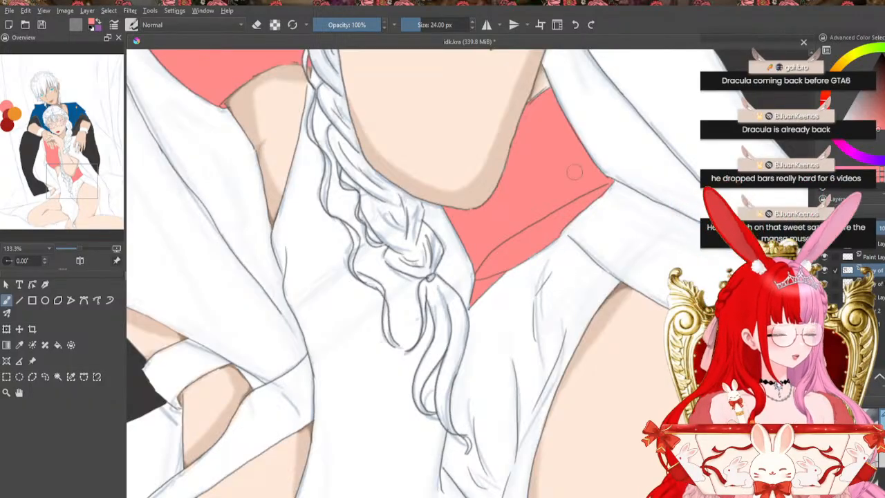
# Outline the skirt panel in pink from the waist fold's outer corner to the thigh, and beneath the fold down beside the braid
pyautogui.moveTo(548, 229)
pyautogui.mouseDown()
pyautogui.moveTo(579, 262)
pyautogui.moveTo(567, 243)
pyautogui.moveTo(583, 254)
pyautogui.moveTo(567, 236)
pyautogui.moveTo(605, 276)
pyautogui.moveTo(582, 245)
pyautogui.moveTo(603, 282)
pyautogui.mouseUp()
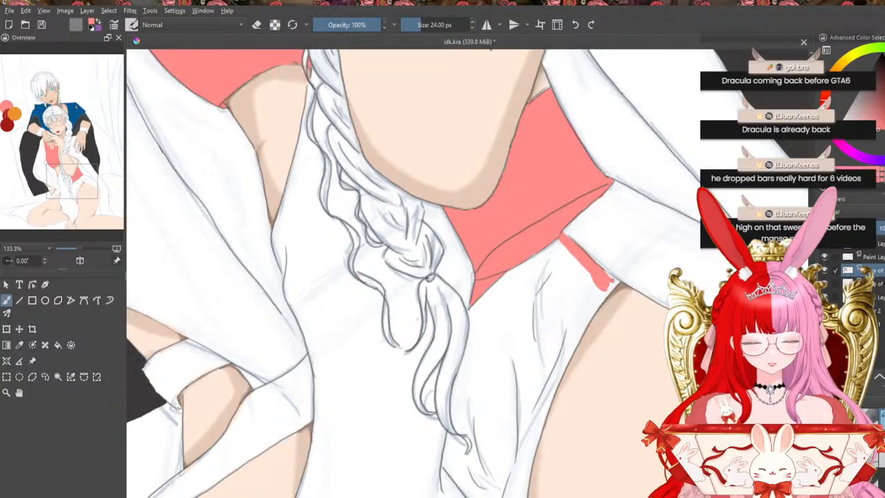
pyautogui.moveTo(607, 252); pyautogui.dragTo(606, 284)
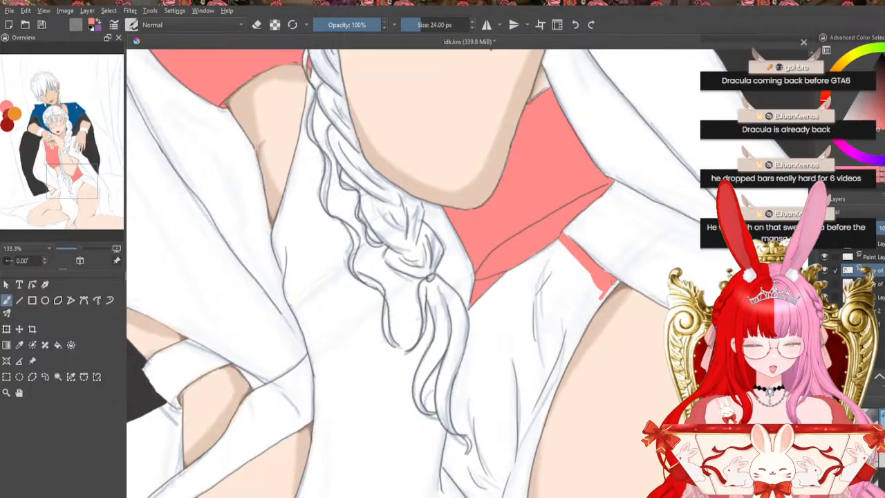
pyautogui.hotkey('ctrl', '+')
pyautogui.hotkey('ctrl', '+')
pyautogui.hotkey('ctrl', '+')
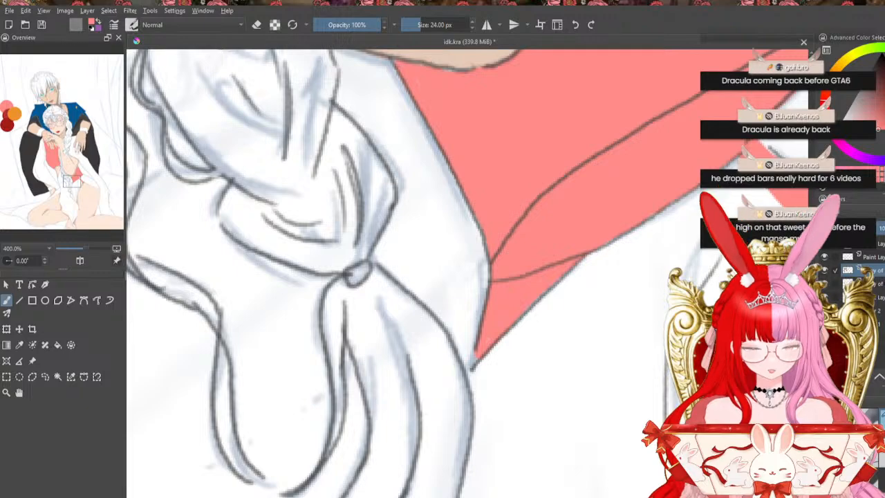
pyautogui.moveTo(479, 497)
pyautogui.mouseDown()
pyautogui.moveTo(503, 497)
pyautogui.moveTo(494, 497)
pyautogui.mouseUp()
pyautogui.moveTo(437, 268); pyautogui.dragTo(374, 345)
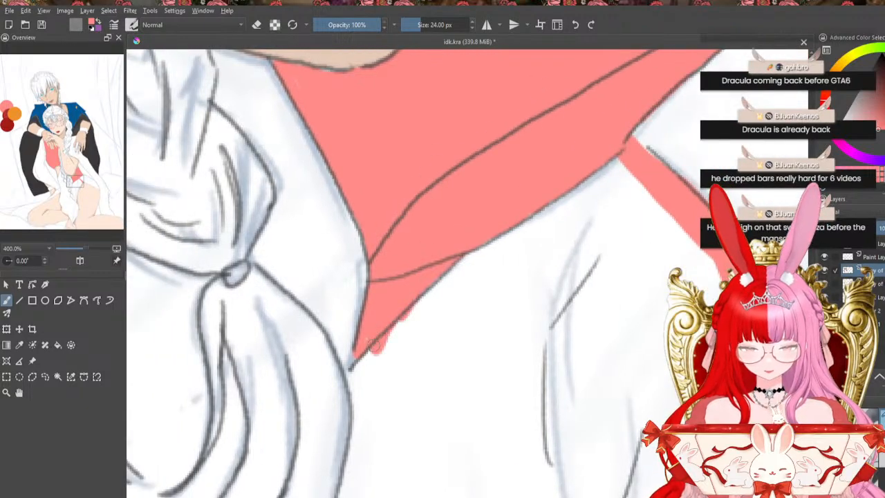
pyautogui.moveTo(434, 287)
pyautogui.mouseDown()
pyautogui.moveTo(383, 354)
pyautogui.moveTo(356, 411)
pyautogui.moveTo(359, 370)
pyautogui.moveTo(371, 358)
pyautogui.moveTo(359, 383)
pyautogui.moveTo(356, 369)
pyautogui.moveTo(346, 485)
pyautogui.moveTo(371, 369)
pyautogui.moveTo(424, 301)
pyautogui.moveTo(395, 333)
pyautogui.moveTo(518, 212)
pyautogui.moveTo(447, 279)
pyautogui.mouseUp()
pyautogui.moveTo(624, 158); pyautogui.dragTo(475, 264)
pyautogui.moveTo(534, 225)
pyautogui.mouseDown()
pyautogui.moveTo(577, 200)
pyautogui.moveTo(480, 263)
pyautogui.moveTo(364, 450)
pyautogui.moveTo(378, 388)
pyautogui.moveTo(440, 291)
pyautogui.mouseUp()
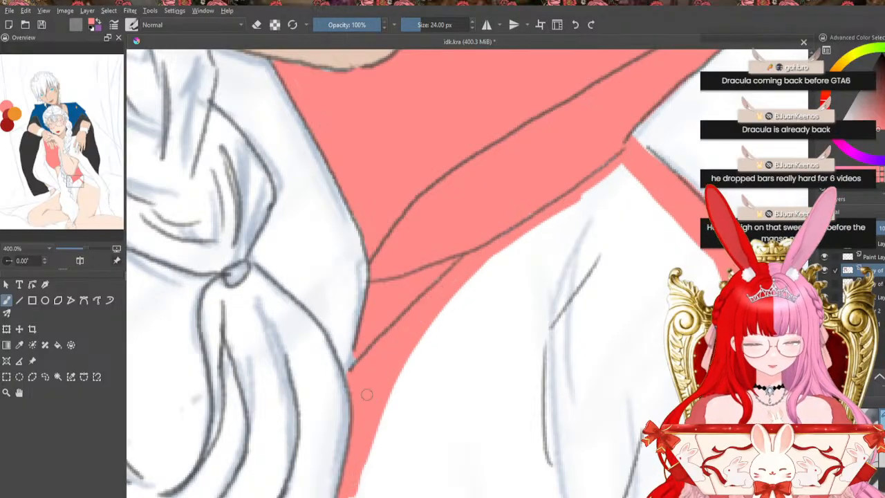
# Widen the pink band beneath the waist fold and along the braid's loose strands, covering the white slivers between strokes
pyautogui.moveTo(619, 184); pyautogui.dragTo(487, 261)
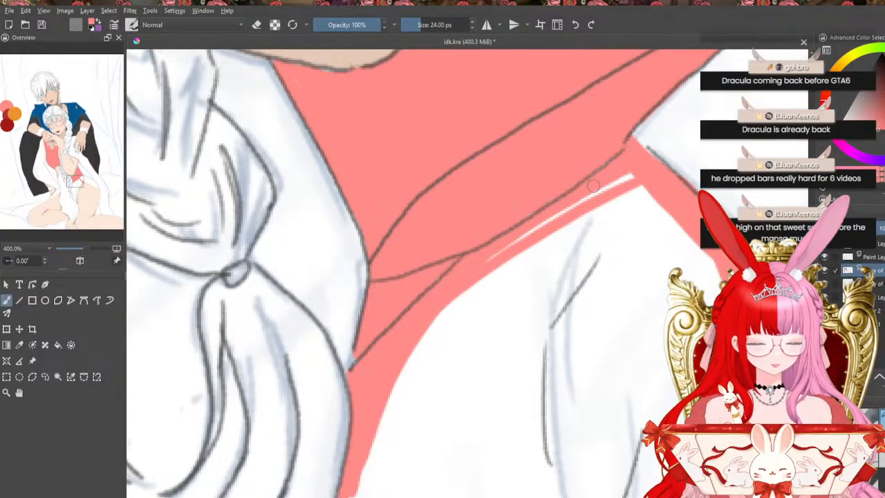
pyautogui.hotkey('ctrl', 'z')
pyautogui.hotkey('ctrl', 'z')
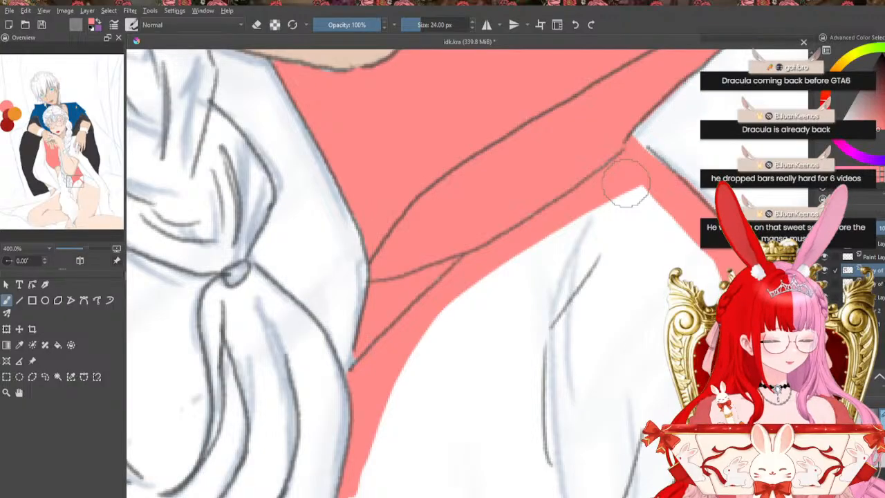
pyautogui.scroll(-3, 468, 274)
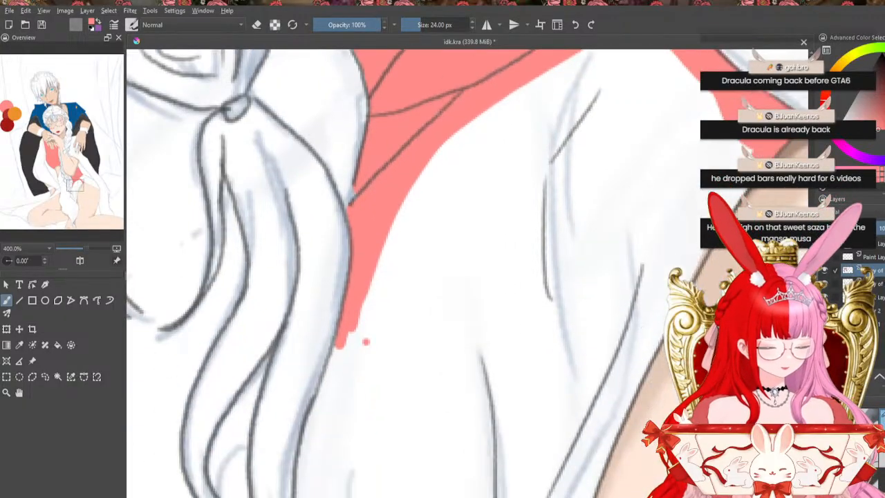
pyautogui.scroll(2, 468, 273)
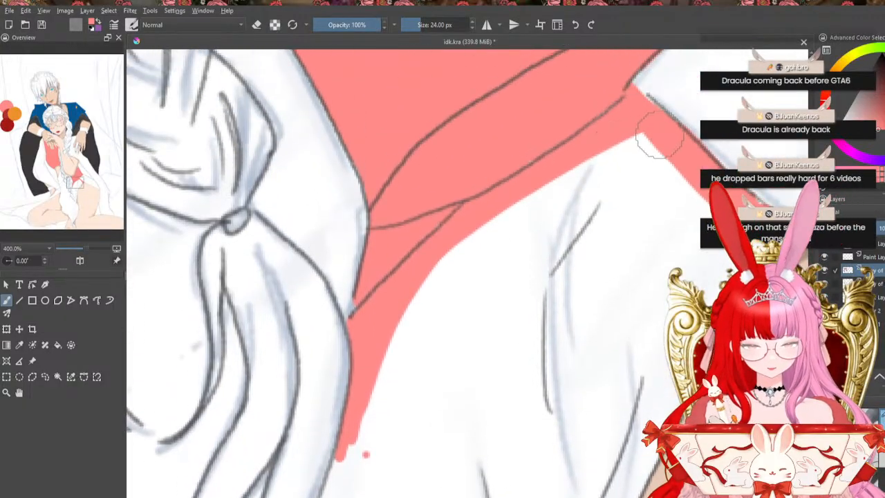
pyautogui.moveTo(650, 138)
pyautogui.mouseDown()
pyautogui.moveTo(446, 299)
pyautogui.moveTo(399, 360)
pyautogui.moveTo(337, 494)
pyautogui.moveTo(330, 492)
pyautogui.moveTo(335, 470)
pyautogui.moveTo(352, 468)
pyautogui.moveTo(399, 315)
pyautogui.moveTo(459, 226)
pyautogui.moveTo(418, 301)
pyautogui.moveTo(483, 226)
pyautogui.moveTo(392, 344)
pyautogui.moveTo(379, 379)
pyautogui.moveTo(408, 330)
pyautogui.moveTo(508, 218)
pyautogui.moveTo(628, 143)
pyautogui.moveTo(512, 204)
pyautogui.mouseUp()
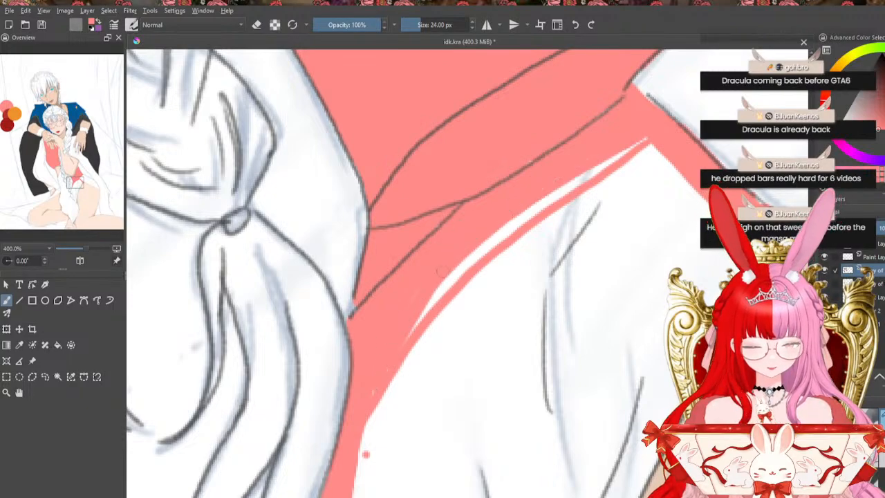
pyautogui.moveTo(442, 272)
pyautogui.mouseDown()
pyautogui.moveTo(387, 373)
pyautogui.moveTo(360, 493)
pyautogui.mouseUp()
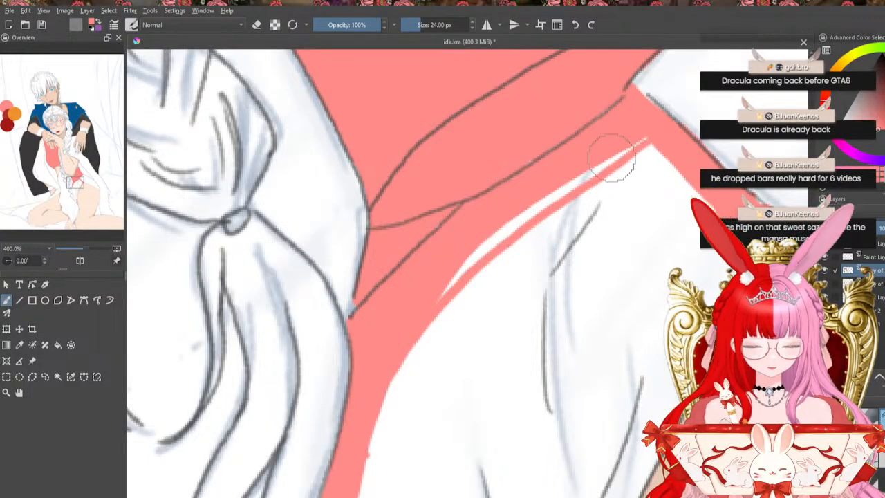
pyautogui.moveTo(612, 148)
pyautogui.mouseDown()
pyautogui.moveTo(590, 173)
pyautogui.moveTo(637, 147)
pyautogui.moveTo(466, 252)
pyautogui.mouseUp()
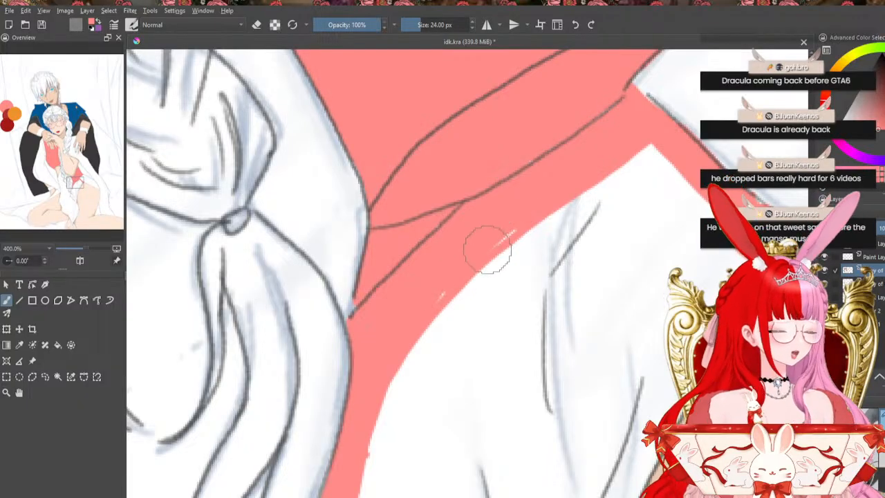
pyautogui.moveTo(506, 238); pyautogui.dragTo(482, 257)
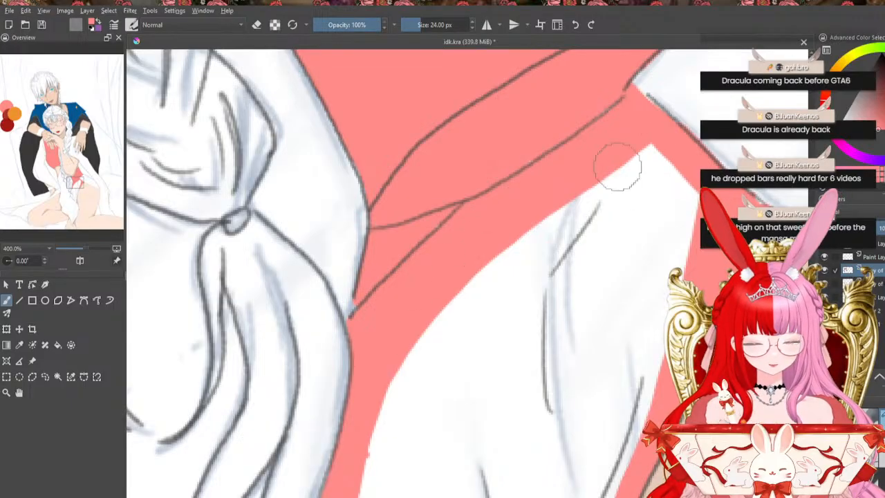
# Extend the pink across the top of the skirt panel to its thigh-side edge with overlapping 24 px strokes
pyautogui.moveTo(669, 174)
pyautogui.mouseDown()
pyautogui.moveTo(580, 212)
pyautogui.moveTo(483, 272)
pyautogui.mouseUp()
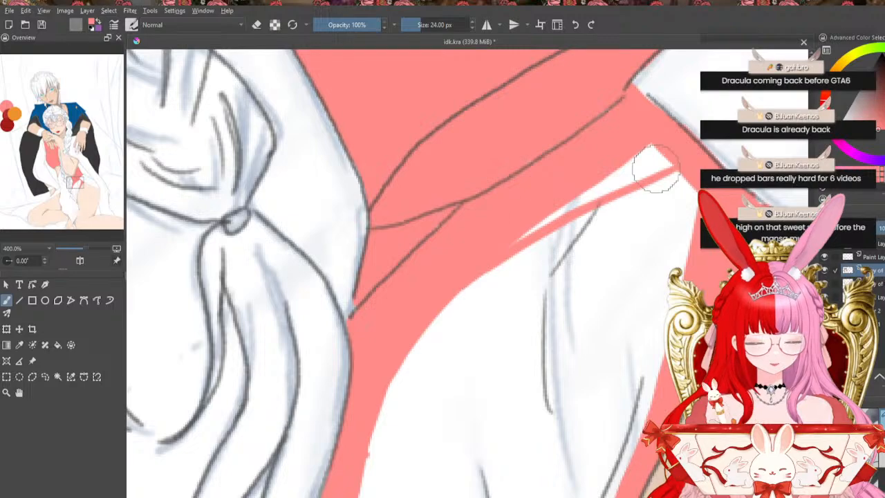
pyautogui.moveTo(653, 166)
pyautogui.mouseDown()
pyautogui.moveTo(621, 163)
pyautogui.moveTo(649, 148)
pyautogui.moveTo(615, 183)
pyautogui.moveTo(658, 173)
pyautogui.moveTo(533, 227)
pyautogui.mouseUp()
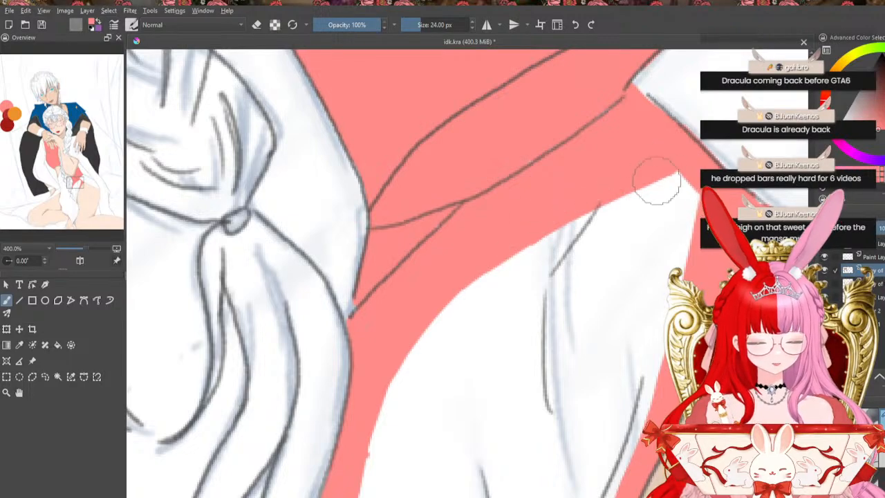
pyautogui.moveTo(687, 199); pyautogui.dragTo(493, 256)
pyautogui.moveTo(667, 188); pyautogui.dragTo(591, 206)
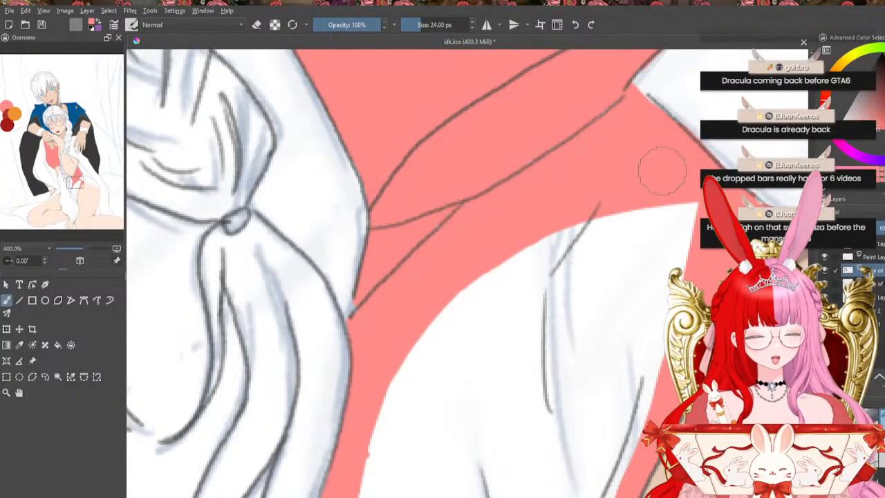
# Widen the pink along the skirt panel's thigh-side edge with long vertical strokes, covering the white wedge left between them
pyautogui.moveTo(673, 182); pyautogui.dragTo(673, 304)
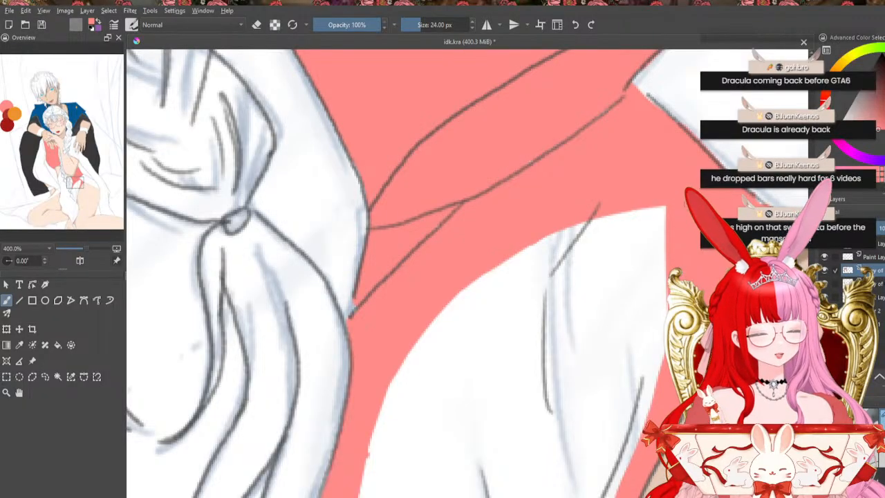
pyautogui.moveTo(662, 211); pyautogui.dragTo(623, 420)
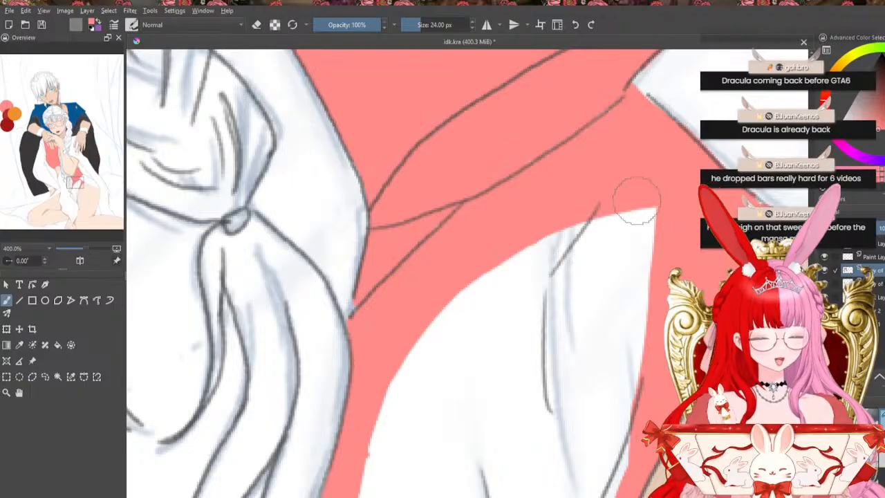
pyautogui.moveTo(619, 200); pyautogui.dragTo(629, 396)
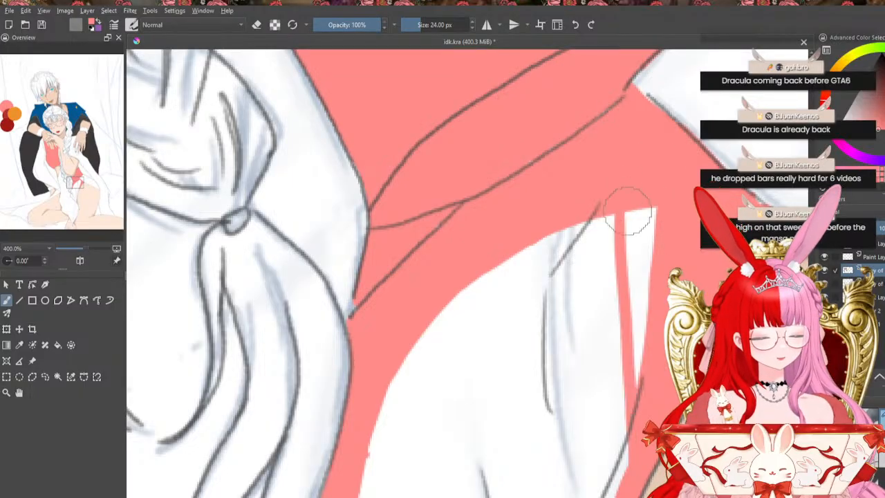
pyautogui.moveTo(647, 219); pyautogui.dragTo(638, 386)
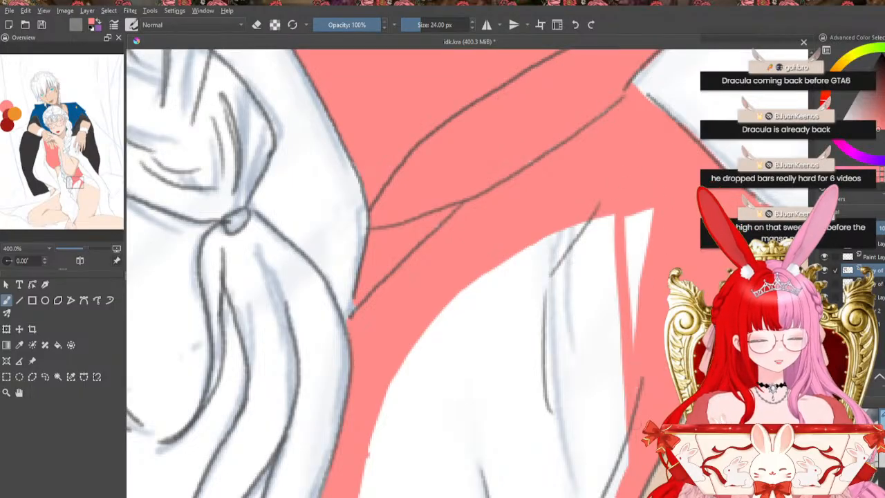
pyautogui.moveTo(639, 349)
pyautogui.mouseDown()
pyautogui.moveTo(649, 210)
pyautogui.moveTo(661, 195)
pyautogui.moveTo(631, 262)
pyautogui.mouseUp()
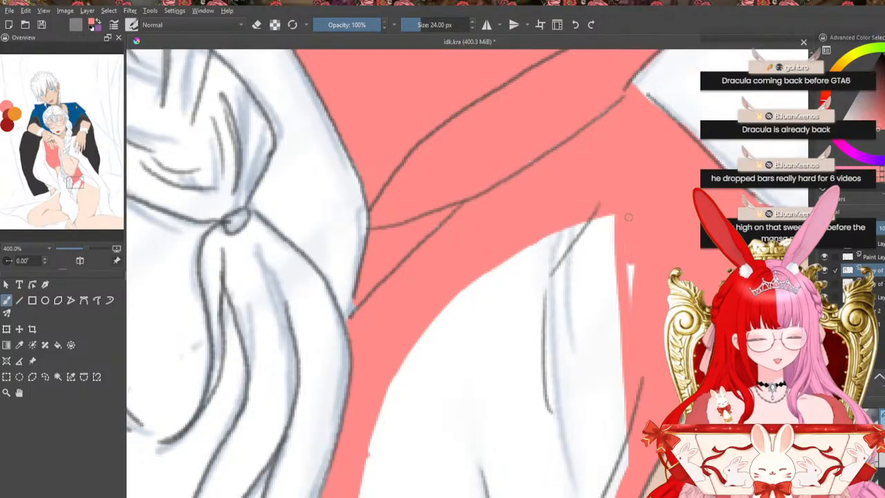
# Extend the pink inward from the thigh side toward the short fold line and lower across the panel's upper edge, covering the gaps
pyautogui.moveTo(585, 225)
pyautogui.mouseDown()
pyautogui.moveTo(596, 480)
pyautogui.moveTo(612, 495)
pyautogui.moveTo(586, 391)
pyautogui.mouseUp()
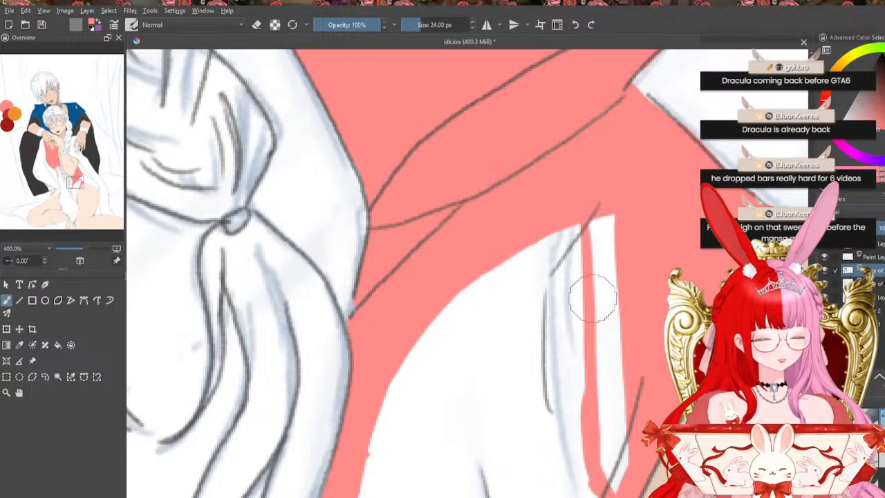
pyautogui.moveTo(608, 215)
pyautogui.mouseDown()
pyautogui.moveTo(596, 251)
pyautogui.moveTo(594, 226)
pyautogui.moveTo(613, 229)
pyautogui.moveTo(617, 211)
pyautogui.moveTo(598, 374)
pyautogui.mouseUp()
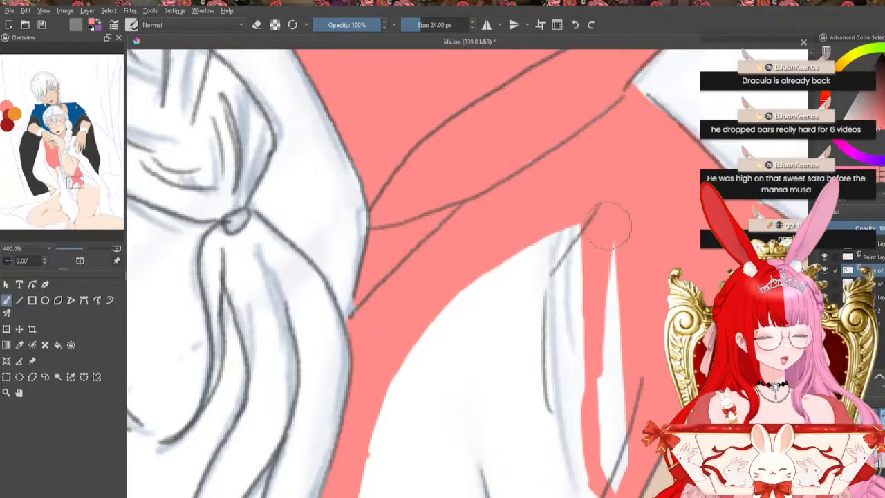
pyautogui.moveTo(604, 214)
pyautogui.mouseDown()
pyautogui.moveTo(624, 362)
pyautogui.moveTo(612, 284)
pyautogui.moveTo(608, 460)
pyautogui.moveTo(599, 398)
pyautogui.mouseUp()
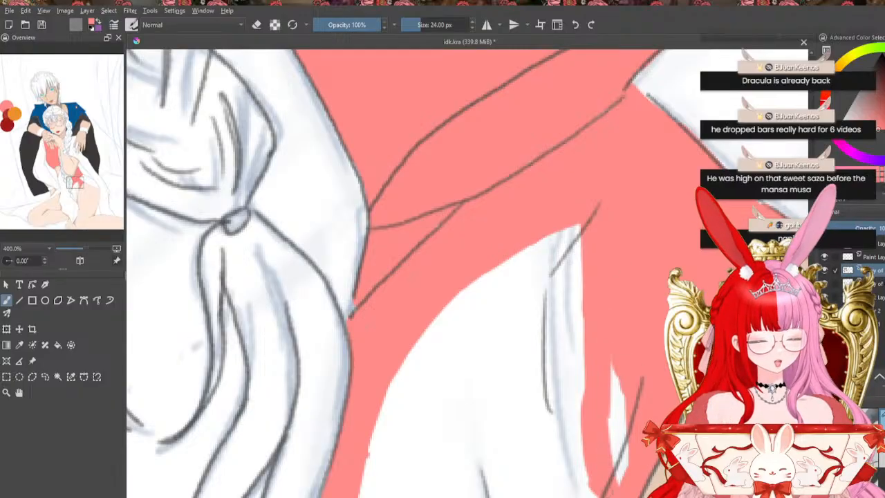
pyautogui.moveTo(609, 473)
pyautogui.mouseDown()
pyautogui.moveTo(613, 343)
pyautogui.moveTo(617, 394)
pyautogui.mouseUp()
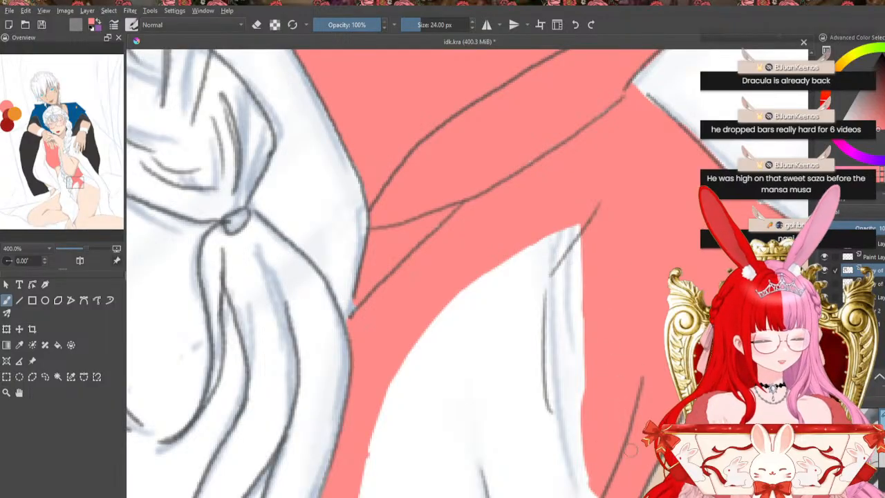
pyautogui.moveTo(573, 199); pyautogui.dragTo(587, 475)
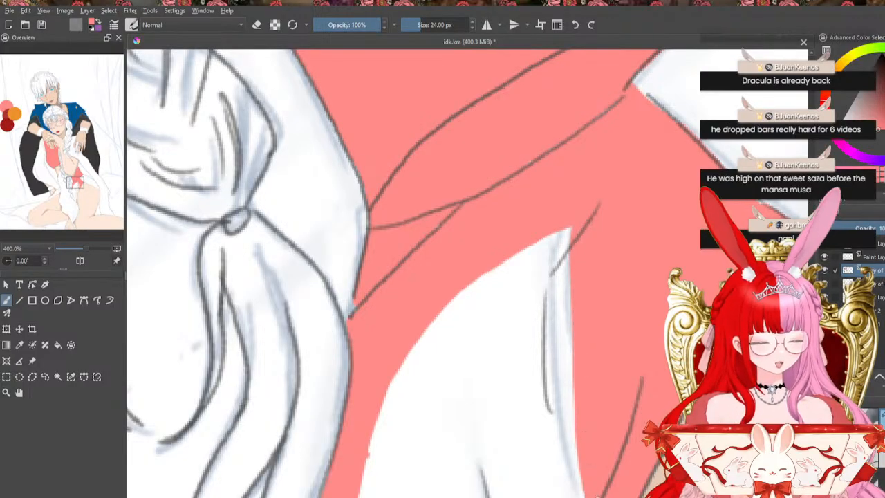
pyautogui.moveTo(566, 251)
pyautogui.mouseDown()
pyautogui.moveTo(470, 276)
pyautogui.moveTo(601, 238)
pyautogui.moveTo(587, 217)
pyautogui.mouseUp()
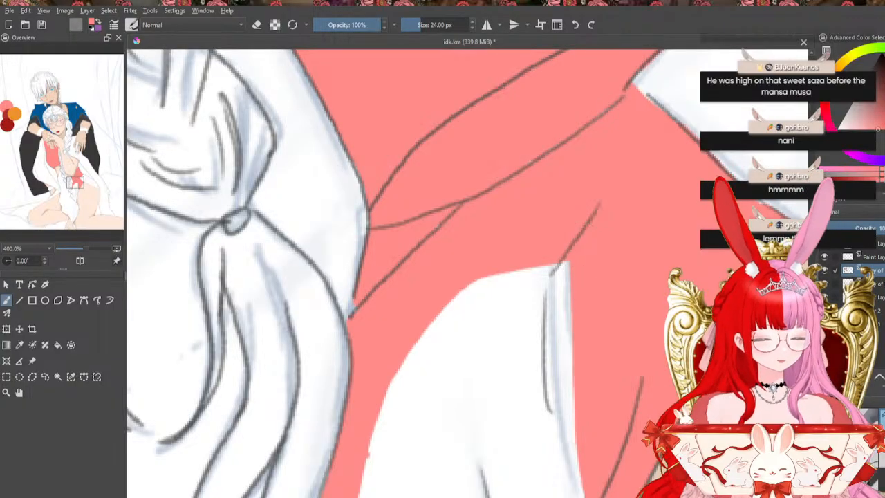
# Paint pink lower across the top of the unpainted skirt area and down along the braid's outer strand, filling the gap beside it
pyautogui.scroll(-5, 415, 276)
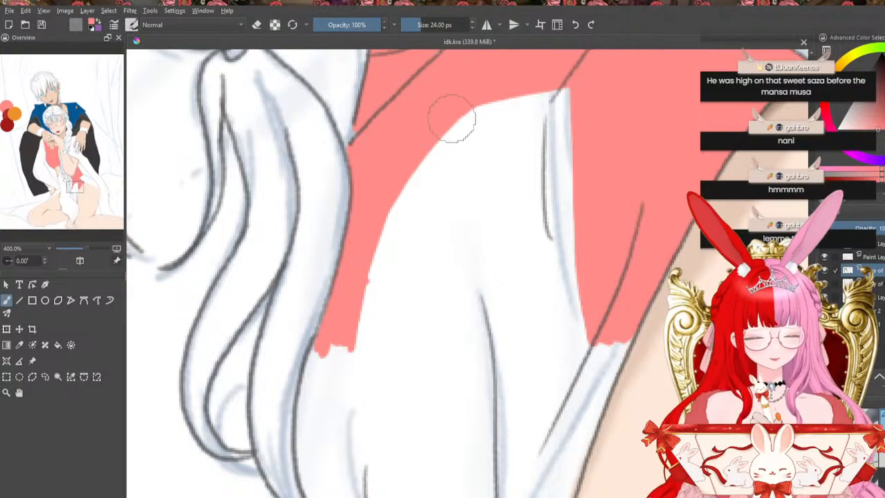
pyautogui.moveTo(452, 119)
pyautogui.mouseDown()
pyautogui.moveTo(586, 103)
pyautogui.moveTo(492, 108)
pyautogui.moveTo(594, 90)
pyautogui.mouseUp()
pyautogui.moveTo(547, 113); pyautogui.dragTo(430, 148)
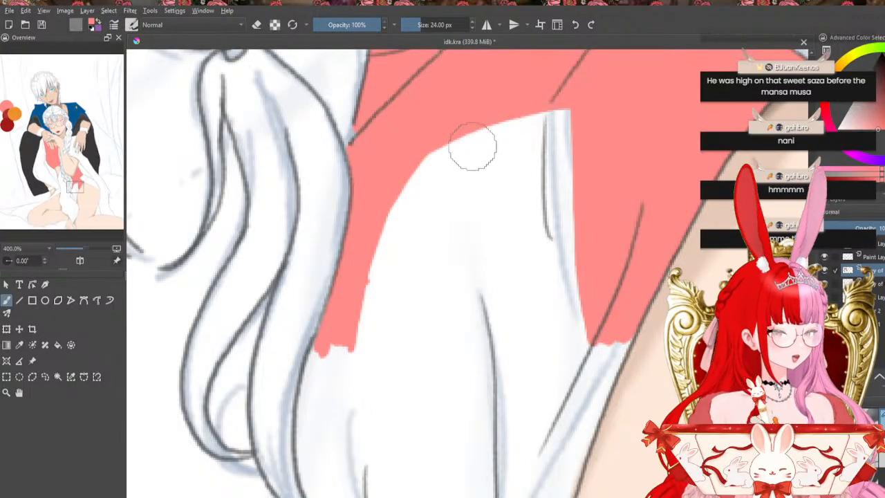
pyautogui.moveTo(456, 138)
pyautogui.mouseDown()
pyautogui.moveTo(386, 270)
pyautogui.moveTo(352, 351)
pyautogui.mouseUp()
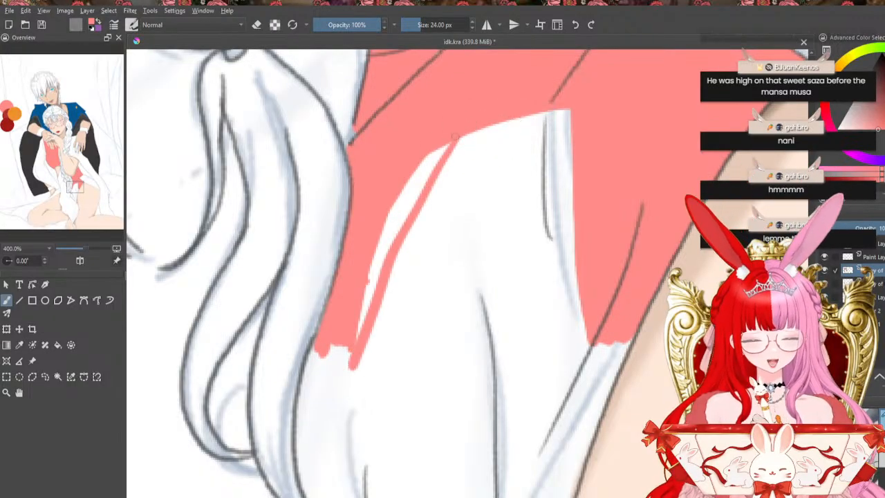
pyautogui.moveTo(441, 147)
pyautogui.mouseDown()
pyautogui.moveTo(405, 202)
pyautogui.moveTo(429, 166)
pyautogui.moveTo(388, 211)
pyautogui.moveTo(429, 168)
pyautogui.moveTo(366, 304)
pyautogui.moveTo(370, 270)
pyautogui.moveTo(381, 243)
pyautogui.moveTo(358, 343)
pyautogui.moveTo(302, 470)
pyautogui.mouseUp()
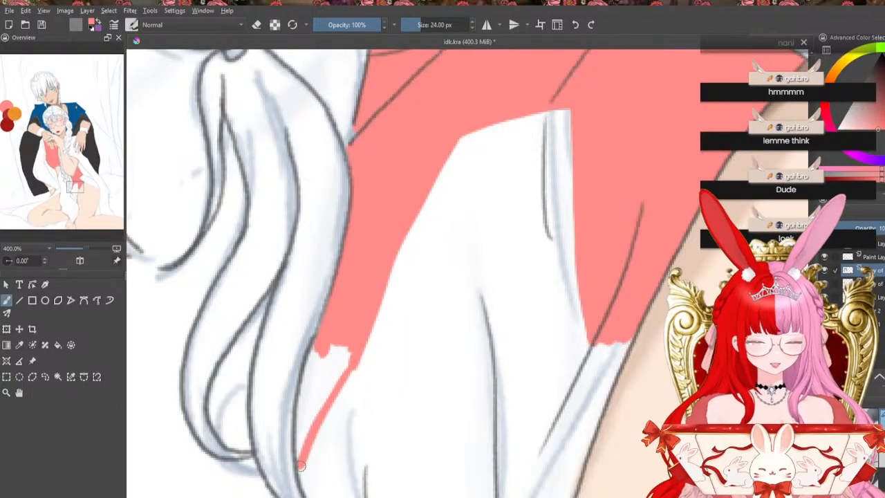
pyautogui.moveTo(350, 366)
pyautogui.mouseDown()
pyautogui.moveTo(301, 436)
pyautogui.moveTo(323, 337)
pyautogui.moveTo(317, 343)
pyautogui.moveTo(300, 416)
pyautogui.mouseUp()
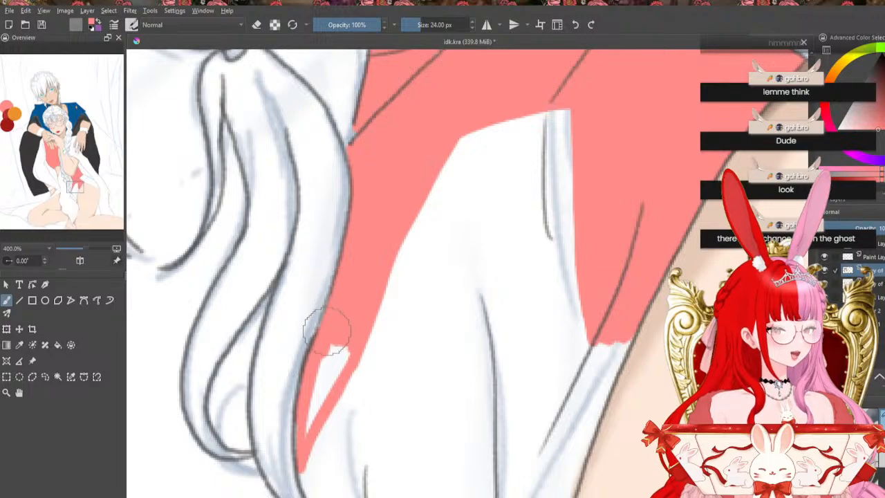
pyautogui.moveTo(333, 356)
pyautogui.mouseDown()
pyautogui.moveTo(309, 408)
pyautogui.moveTo(336, 329)
pyautogui.moveTo(311, 409)
pyautogui.mouseUp()
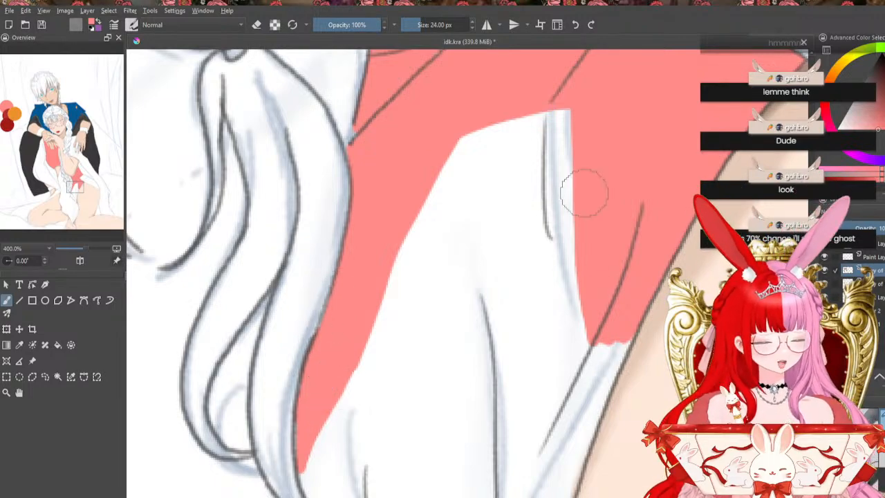
# Continue the pink down along the thigh outline and farther down beside the braid's lower strand
pyautogui.moveTo(580, 249); pyautogui.dragTo(585, 457)
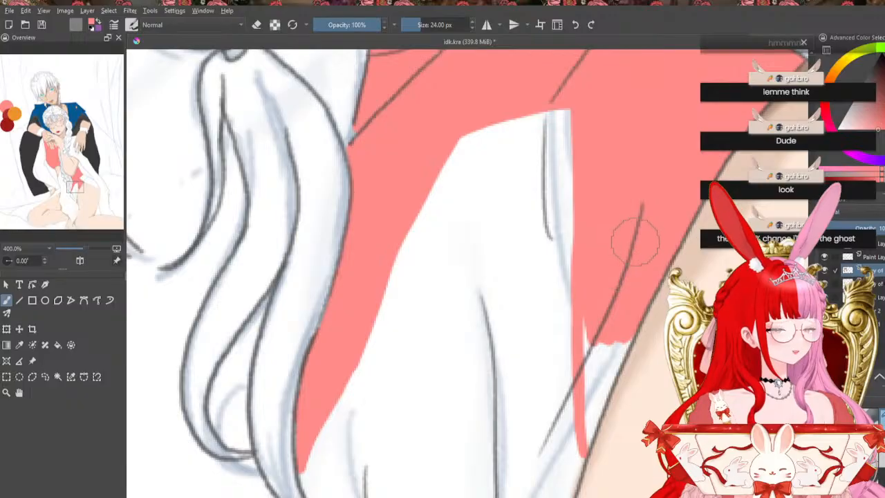
pyautogui.moveTo(592, 328)
pyautogui.mouseDown()
pyautogui.moveTo(585, 381)
pyautogui.moveTo(588, 356)
pyautogui.moveTo(600, 382)
pyautogui.moveTo(611, 350)
pyautogui.moveTo(613, 333)
pyautogui.moveTo(605, 348)
pyautogui.moveTo(595, 332)
pyautogui.moveTo(621, 331)
pyautogui.moveTo(608, 360)
pyautogui.moveTo(623, 349)
pyautogui.moveTo(585, 444)
pyautogui.moveTo(598, 373)
pyautogui.moveTo(608, 363)
pyautogui.moveTo(586, 409)
pyautogui.moveTo(572, 478)
pyautogui.moveTo(583, 417)
pyautogui.moveTo(574, 469)
pyautogui.moveTo(586, 437)
pyautogui.mouseUp()
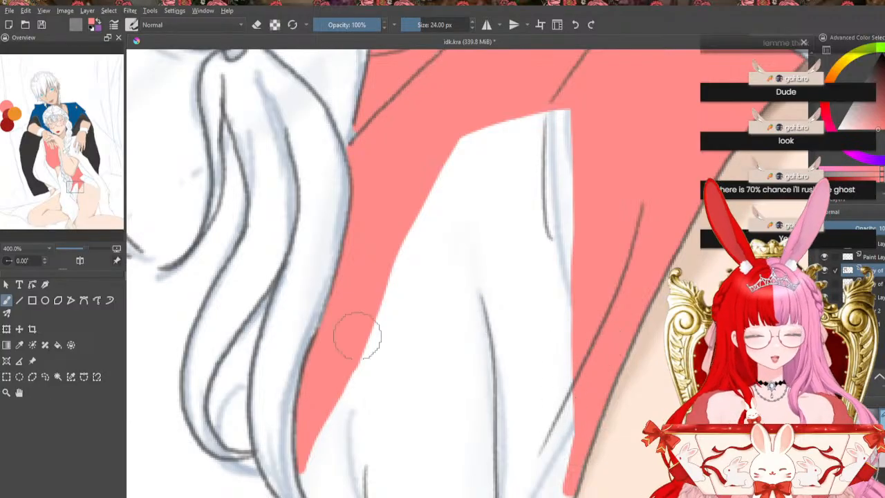
pyautogui.moveTo(308, 446); pyautogui.dragTo(305, 472)
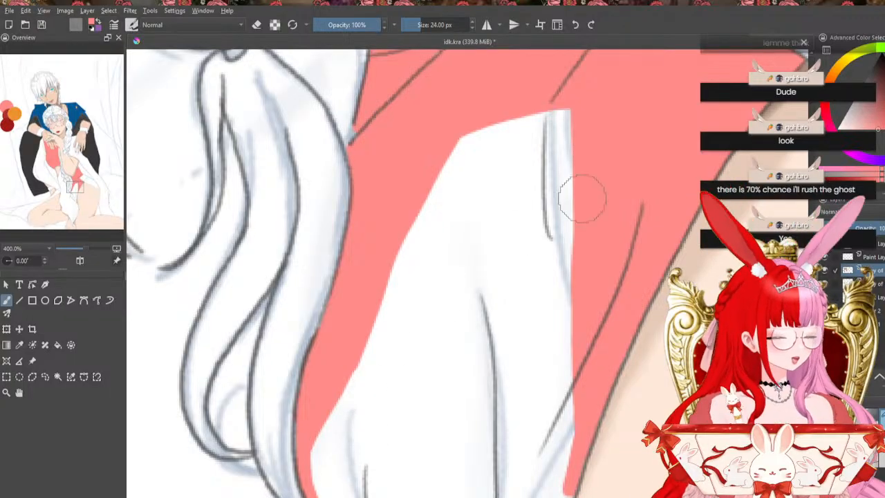
# Thicken the pink border around the unpainted skirt area at its top, braid side and thigh side, covering the short fold line
pyautogui.moveTo(442, 174)
pyautogui.mouseDown()
pyautogui.moveTo(580, 136)
pyautogui.moveTo(423, 179)
pyautogui.moveTo(573, 140)
pyautogui.moveTo(436, 166)
pyautogui.moveTo(590, 122)
pyautogui.moveTo(457, 147)
pyautogui.moveTo(559, 112)
pyautogui.moveTo(503, 126)
pyautogui.mouseUp()
pyautogui.moveTo(546, 149)
pyautogui.mouseDown()
pyautogui.moveTo(396, 234)
pyautogui.moveTo(486, 161)
pyautogui.moveTo(442, 185)
pyautogui.moveTo(435, 214)
pyautogui.moveTo(360, 339)
pyautogui.moveTo(457, 187)
pyautogui.moveTo(413, 227)
pyautogui.moveTo(340, 411)
pyautogui.moveTo(326, 484)
pyautogui.moveTo(306, 446)
pyautogui.moveTo(333, 401)
pyautogui.mouseUp()
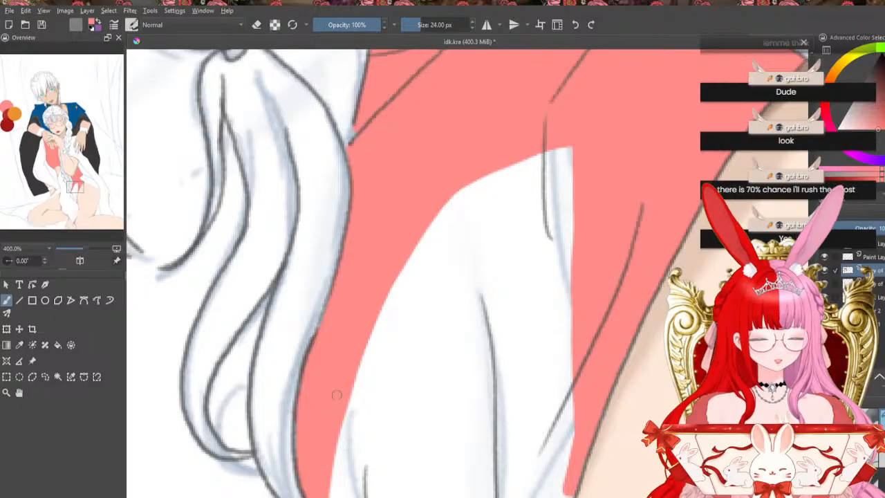
pyautogui.moveTo(559, 128)
pyautogui.mouseDown()
pyautogui.moveTo(573, 279)
pyautogui.moveTo(572, 146)
pyautogui.moveTo(570, 227)
pyautogui.mouseUp()
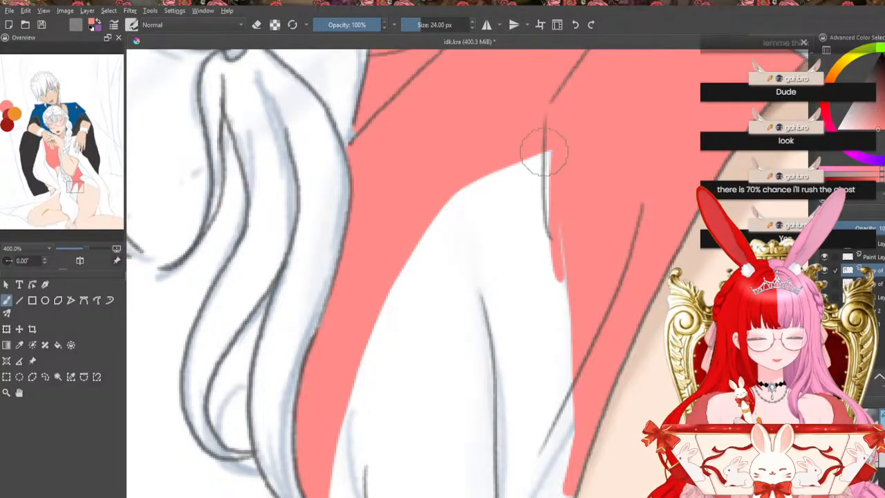
pyautogui.moveTo(543, 148)
pyautogui.mouseDown()
pyautogui.moveTo(551, 279)
pyautogui.moveTo(549, 136)
pyautogui.mouseUp()
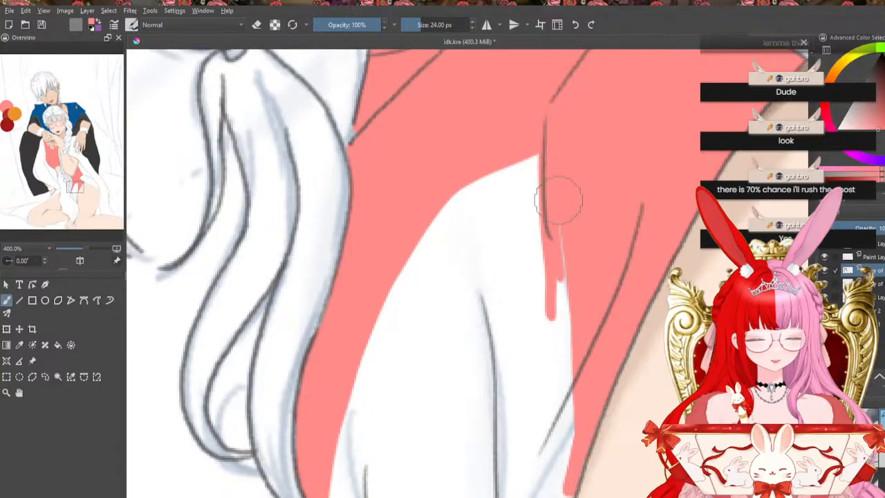
pyautogui.moveTo(559, 200)
pyautogui.mouseDown()
pyautogui.moveTo(553, 249)
pyautogui.moveTo(564, 325)
pyautogui.moveTo(545, 235)
pyautogui.moveTo(563, 411)
pyautogui.moveTo(561, 325)
pyautogui.moveTo(561, 401)
pyautogui.moveTo(572, 371)
pyautogui.moveTo(562, 494)
pyautogui.mouseUp()
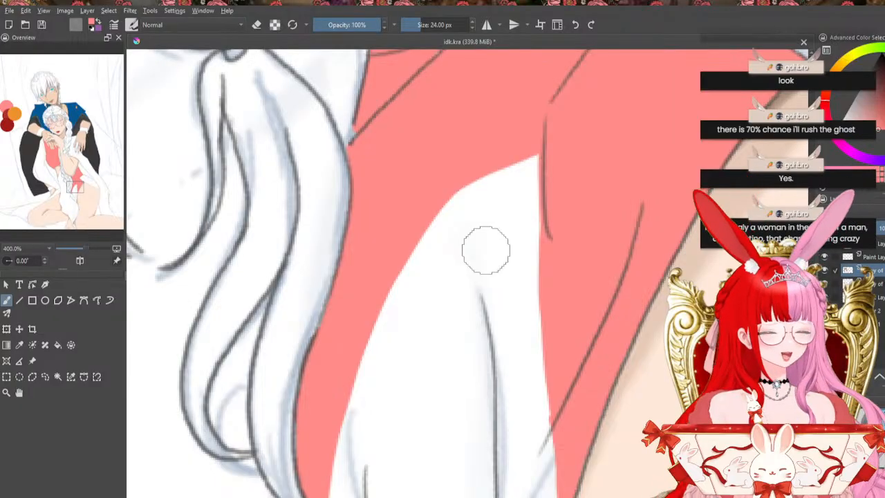
# Close off the top of the unpainted skirt area with a pink stroke, fill the enclosed section with the Fill tool, and paint over its seams
pyautogui.moveTo(391, 293); pyautogui.dragTo(561, 260)
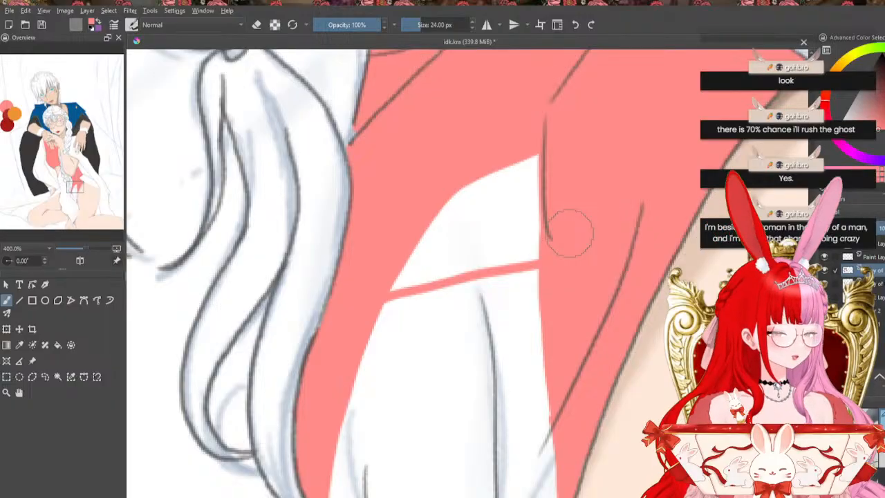
pyautogui.click(62, 348)
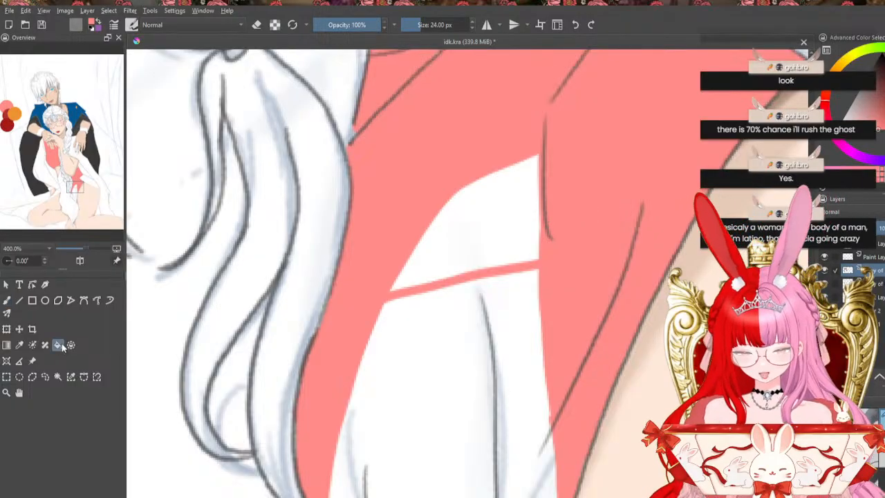
pyautogui.click(491, 227)
pyautogui.click(8, 301)
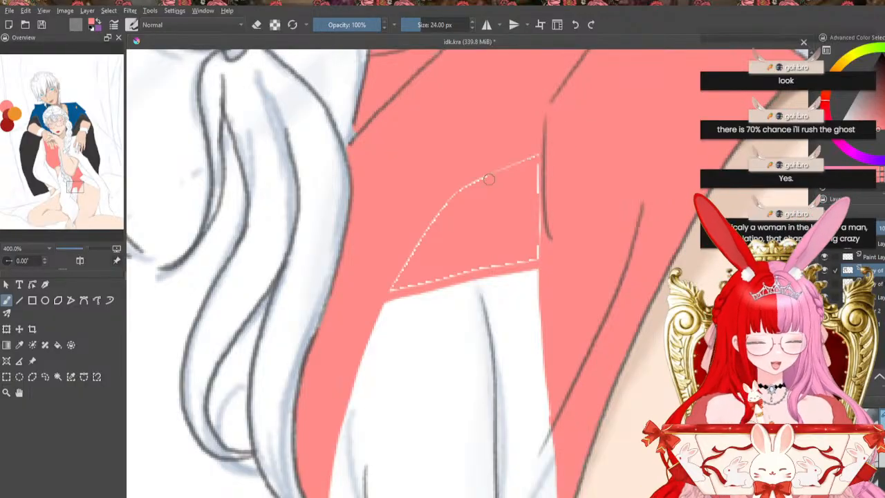
pyautogui.moveTo(395, 285)
pyautogui.mouseDown()
pyautogui.moveTo(430, 288)
pyautogui.moveTo(394, 285)
pyautogui.moveTo(536, 259)
pyautogui.mouseUp()
pyautogui.moveTo(547, 156); pyautogui.dragTo(539, 263)
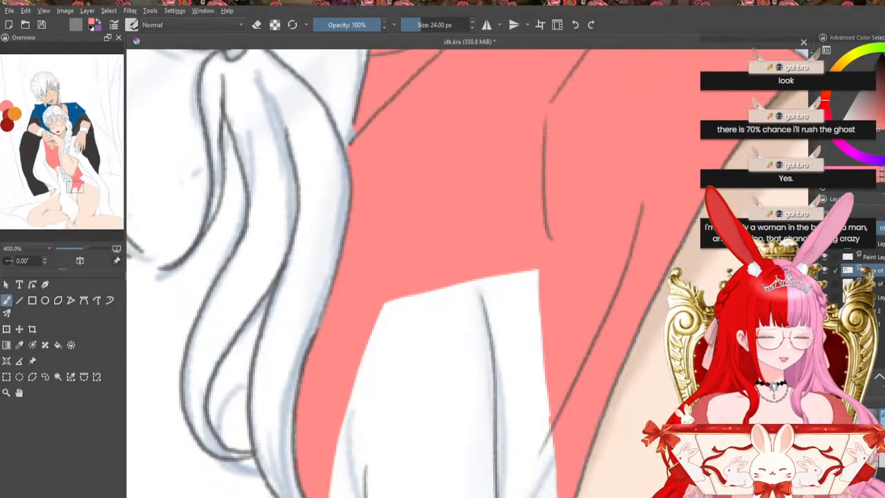
# Outline the braid's curled tip in pink, undo the stroke that runs over the curl, and join the outline to the braid-side band
pyautogui.moveTo(812, 377); pyautogui.dragTo(812, 386)
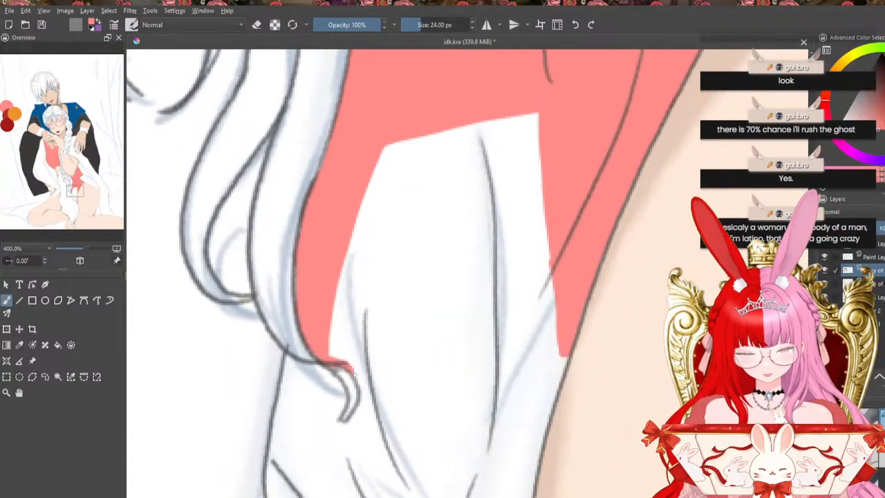
pyautogui.moveTo(343, 366)
pyautogui.mouseDown()
pyautogui.moveTo(361, 387)
pyautogui.moveTo(324, 336)
pyautogui.moveTo(341, 320)
pyautogui.moveTo(367, 395)
pyautogui.moveTo(361, 373)
pyautogui.moveTo(363, 408)
pyautogui.moveTo(366, 403)
pyautogui.moveTo(344, 430)
pyautogui.moveTo(358, 408)
pyautogui.mouseUp()
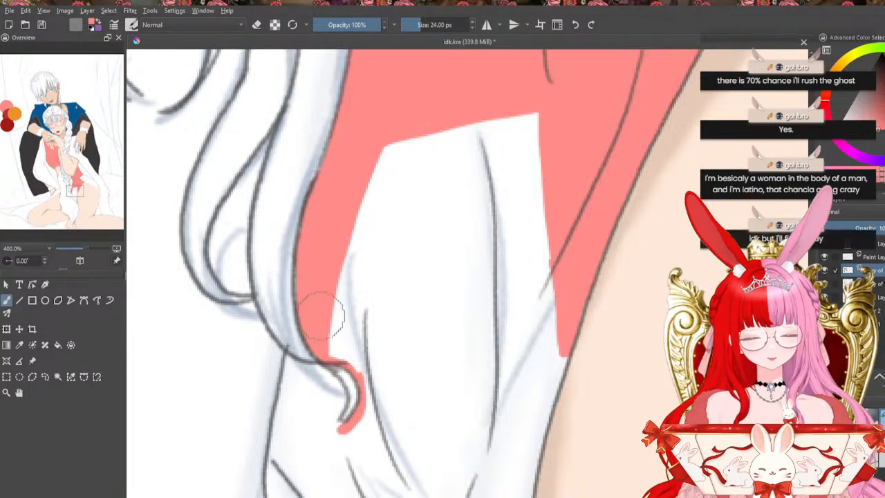
pyautogui.moveTo(326, 333); pyautogui.dragTo(355, 374)
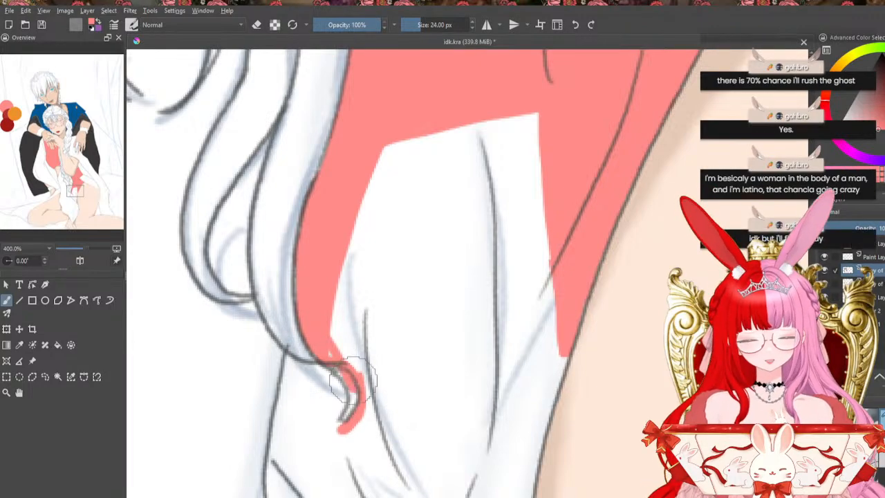
pyautogui.click(575, 25)
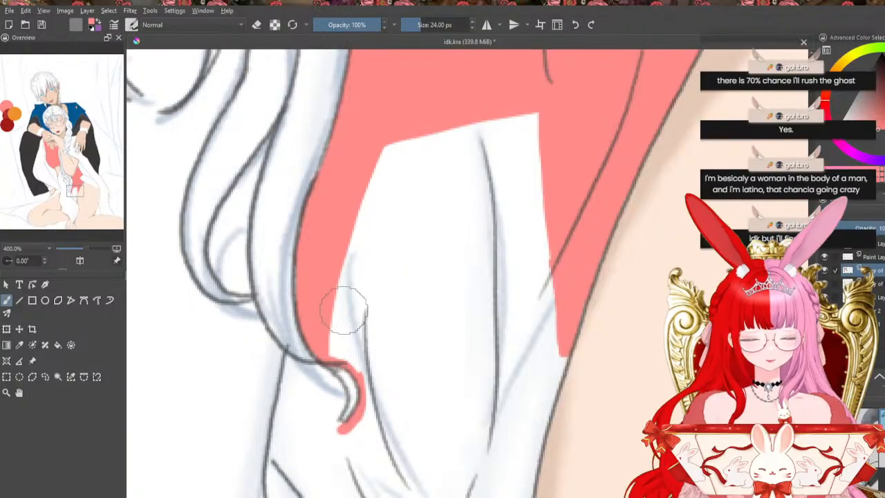
pyautogui.moveTo(328, 306); pyautogui.dragTo(360, 375)
pyautogui.moveTo(337, 331); pyautogui.dragTo(348, 353)
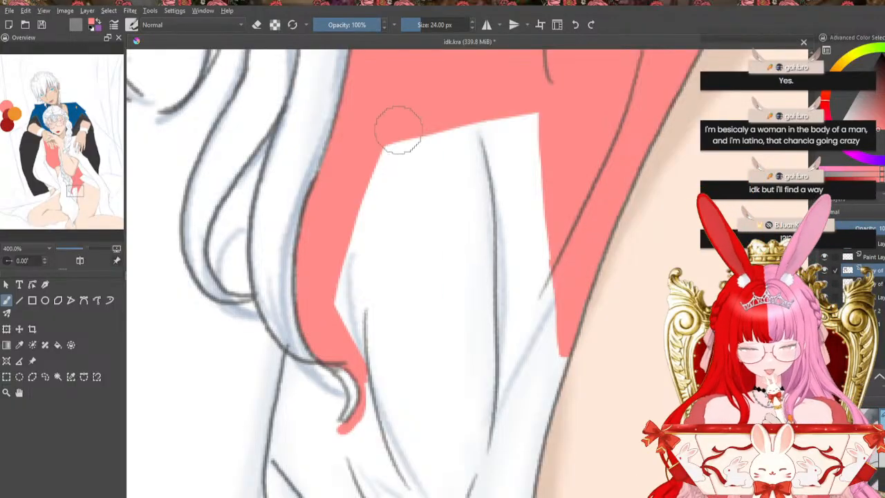
# Widen the pink band on the braid side of the unpainted skirt area and cover the white gaps left within it
pyautogui.moveTo(387, 161)
pyautogui.mouseDown()
pyautogui.moveTo(365, 228)
pyautogui.moveTo(358, 342)
pyautogui.moveTo(389, 142)
pyautogui.mouseUp()
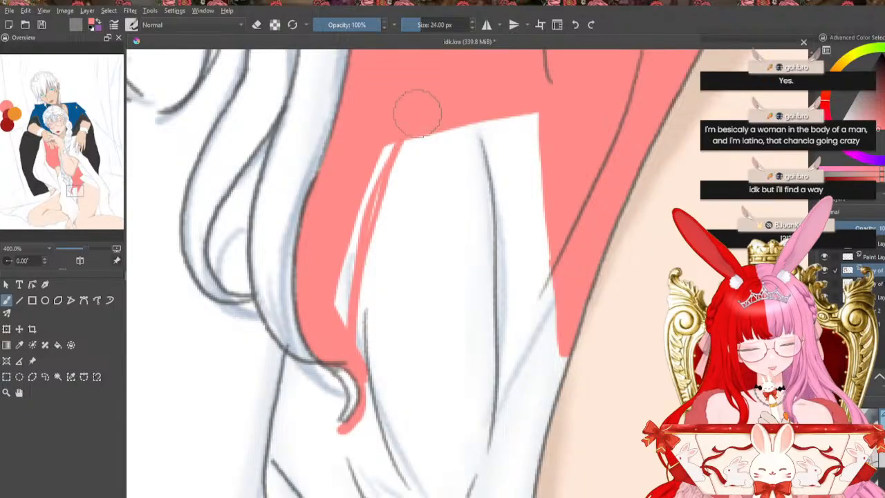
pyautogui.hotkey('ctrl', 'z')
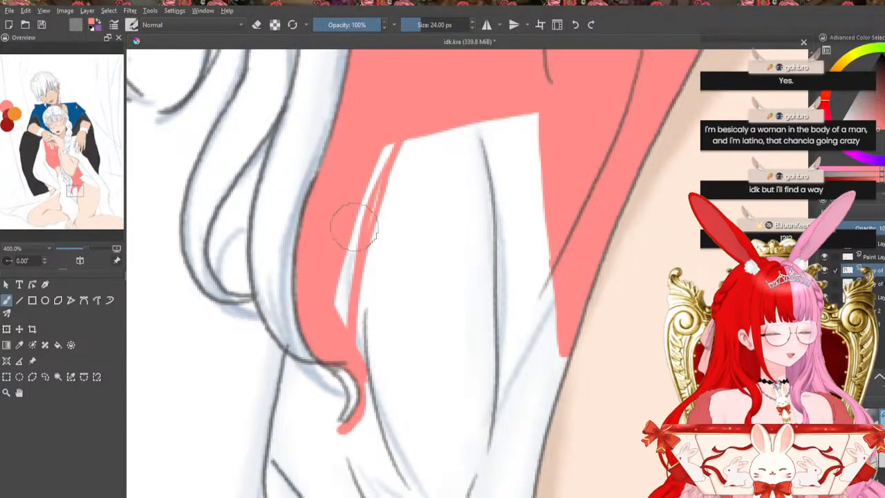
pyautogui.moveTo(396, 123); pyautogui.dragTo(358, 219)
pyautogui.moveTo(381, 150)
pyautogui.mouseDown()
pyautogui.moveTo(356, 227)
pyautogui.moveTo(352, 261)
pyautogui.mouseUp()
pyautogui.moveTo(383, 191); pyautogui.dragTo(349, 288)
pyautogui.moveTo(388, 167); pyautogui.dragTo(348, 298)
pyautogui.moveTo(378, 186); pyautogui.dragTo(341, 262)
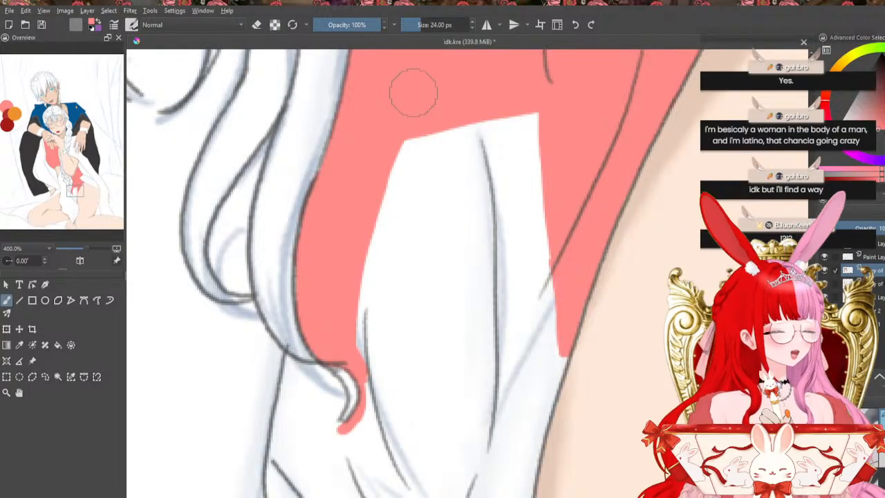
# Thicken the pink band on the thigh side of the skirt and continue it farther down along the thigh outline
pyautogui.moveTo(529, 108); pyautogui.dragTo(533, 257)
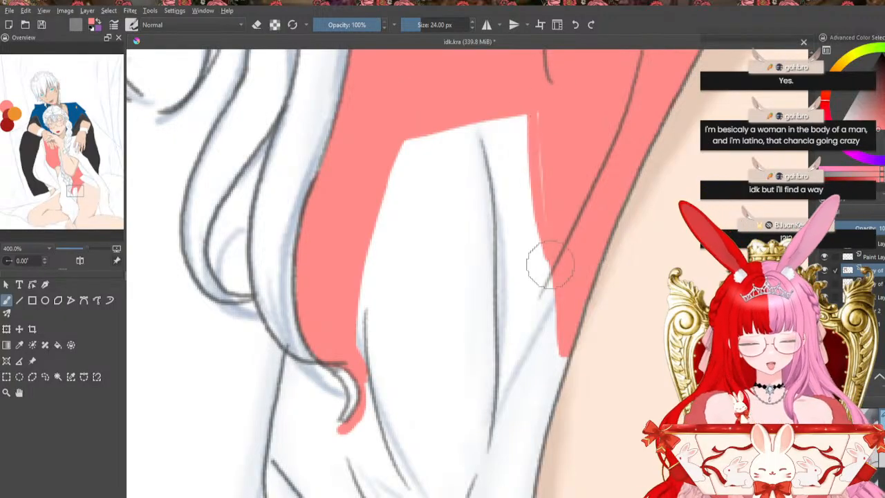
pyautogui.moveTo(542, 205)
pyautogui.mouseDown()
pyautogui.moveTo(539, 174)
pyautogui.moveTo(559, 366)
pyautogui.moveTo(563, 325)
pyautogui.moveTo(566, 333)
pyautogui.moveTo(560, 371)
pyautogui.moveTo(577, 268)
pyautogui.moveTo(547, 401)
pyautogui.mouseUp()
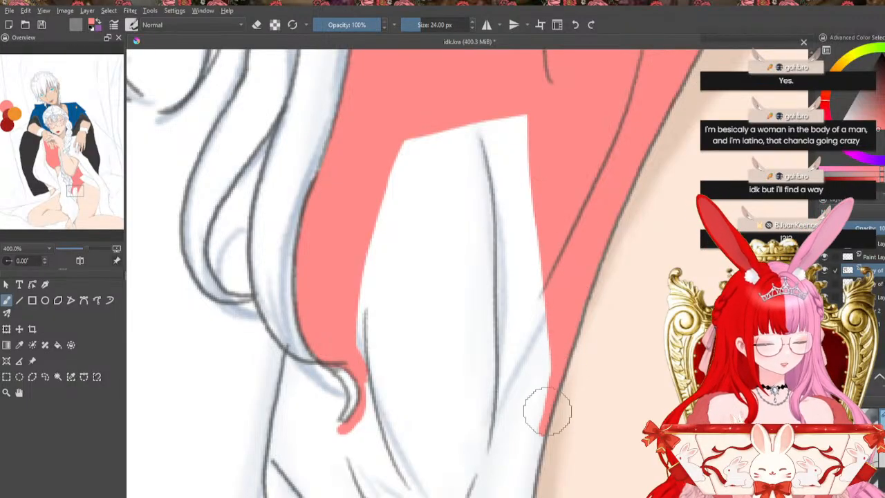
pyautogui.moveTo(551, 363); pyautogui.dragTo(546, 423)
pyautogui.moveTo(536, 460)
pyautogui.mouseDown()
pyautogui.moveTo(549, 393)
pyautogui.moveTo(531, 468)
pyautogui.mouseUp()
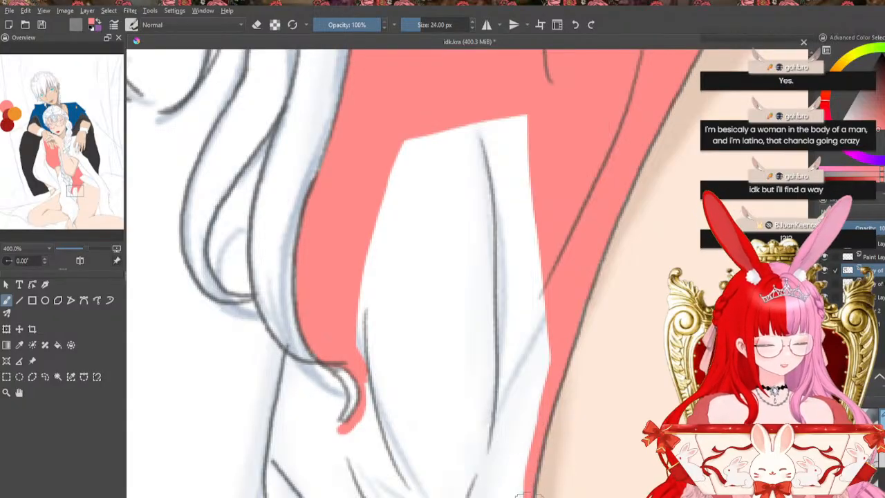
# Paint the skirt pink beneath the braid's curled tip, out to the skirt's outer outline and down to the diagonal hem line
pyautogui.moveTo(289, 359)
pyautogui.mouseDown()
pyautogui.moveTo(328, 374)
pyautogui.moveTo(339, 391)
pyautogui.moveTo(325, 415)
pyautogui.moveTo(337, 435)
pyautogui.moveTo(326, 435)
pyautogui.moveTo(328, 385)
pyautogui.mouseUp()
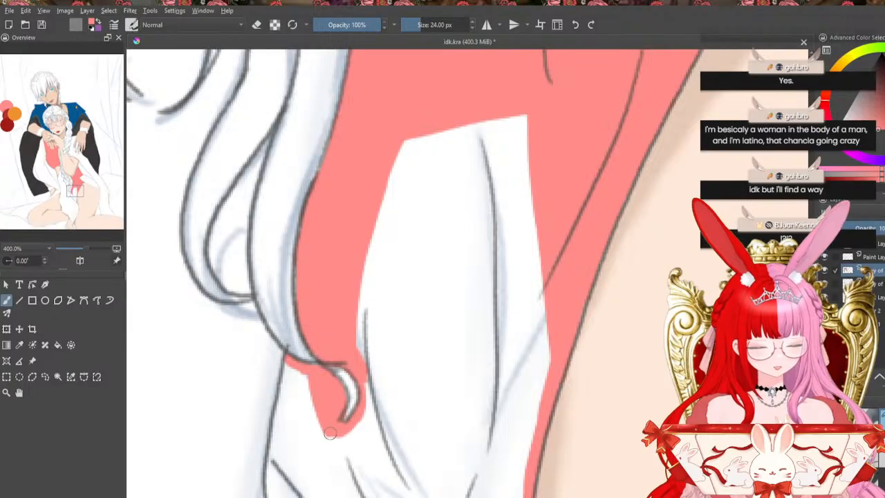
pyautogui.moveTo(330, 433)
pyautogui.mouseDown()
pyautogui.moveTo(272, 472)
pyautogui.moveTo(288, 370)
pyautogui.moveTo(281, 403)
pyautogui.moveTo(300, 378)
pyautogui.moveTo(298, 407)
pyautogui.moveTo(282, 431)
pyautogui.moveTo(296, 442)
pyautogui.moveTo(319, 425)
pyautogui.mouseUp()
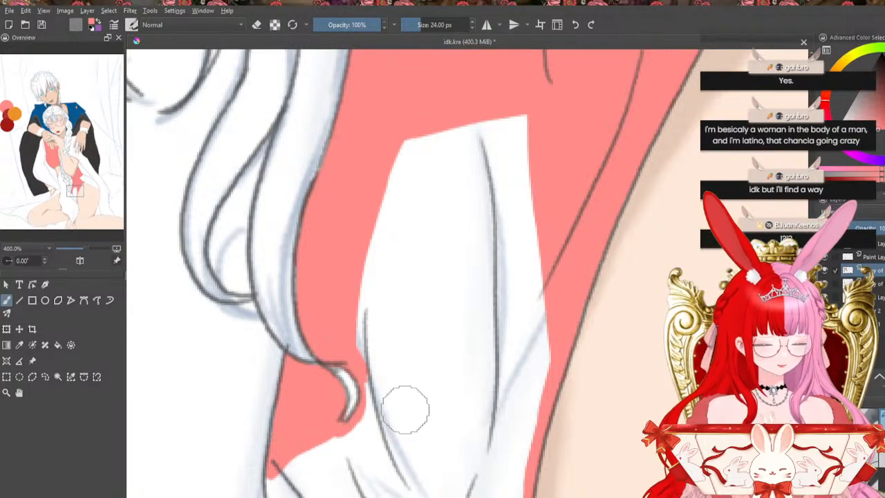
pyautogui.moveTo(367, 384)
pyautogui.mouseDown()
pyautogui.moveTo(363, 424)
pyautogui.moveTo(388, 367)
pyautogui.moveTo(365, 438)
pyautogui.moveTo(359, 424)
pyautogui.moveTo(267, 488)
pyautogui.mouseUp()
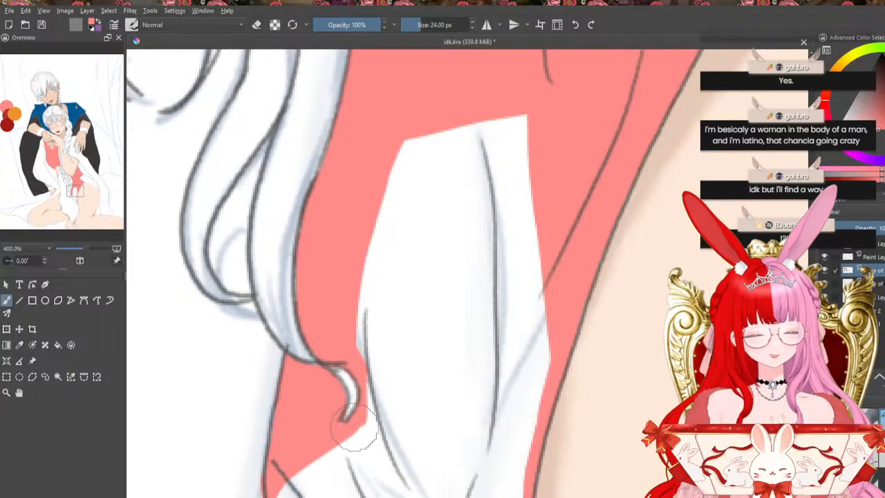
# Close off the unpainted skirt area with a pink stroke from the braid tip to the thigh, fill it with the Fill tool, and paint over the seams
pyautogui.moveTo(365, 415); pyautogui.dragTo(552, 370)
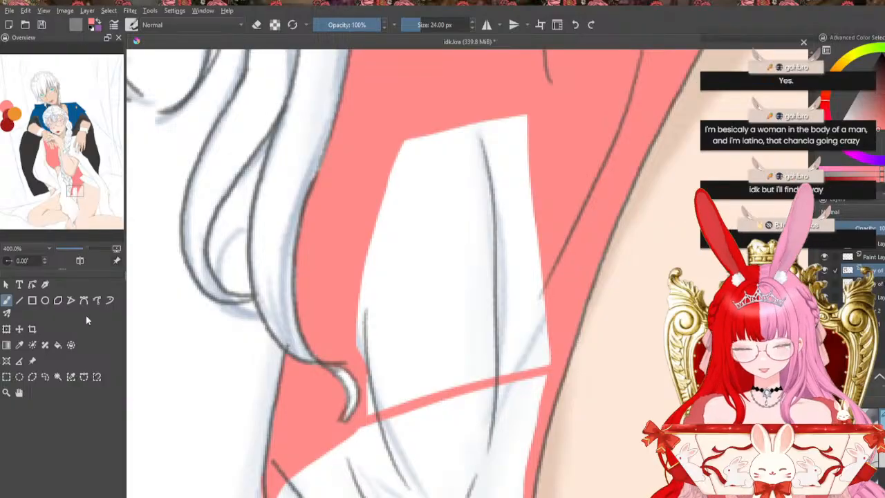
pyautogui.click(58, 346)
pyautogui.click(450, 254)
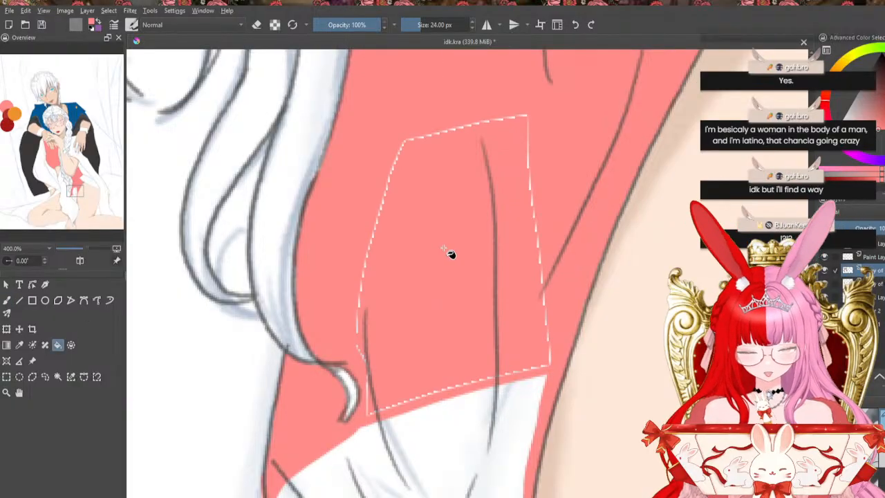
pyautogui.click(11, 303)
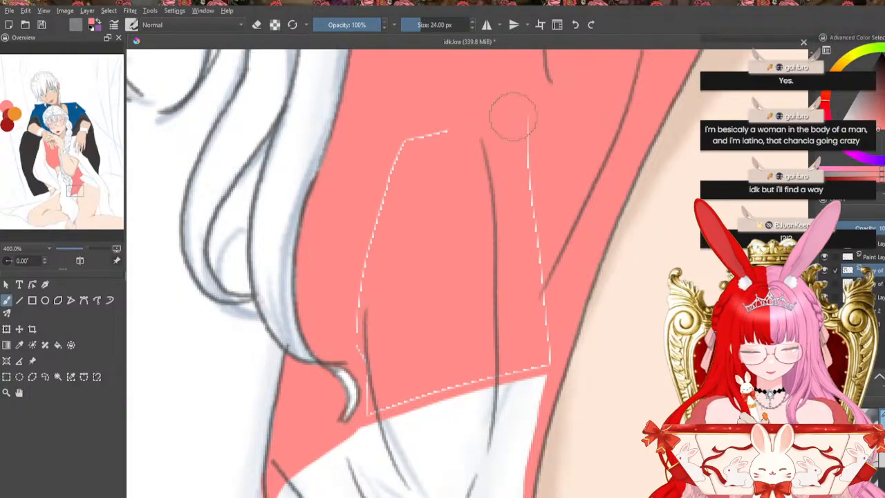
pyautogui.moveTo(393, 158)
pyautogui.mouseDown()
pyautogui.moveTo(369, 240)
pyautogui.moveTo(361, 357)
pyautogui.mouseUp()
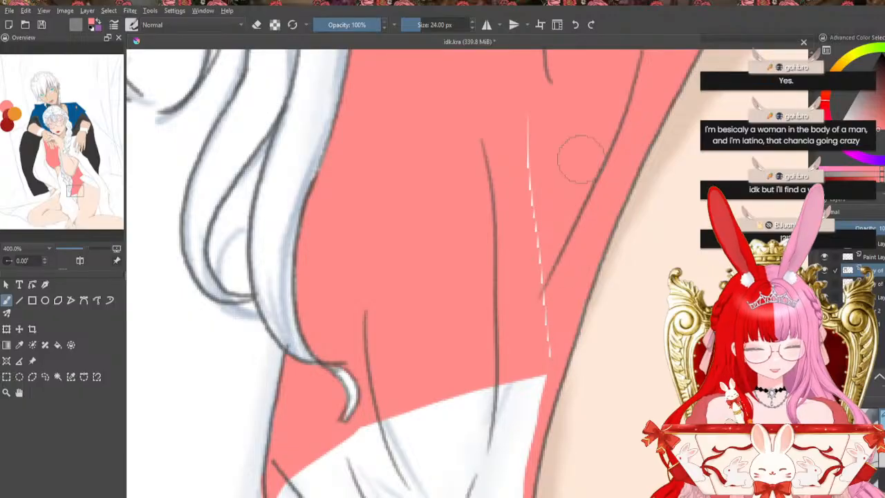
pyautogui.moveTo(529, 119); pyautogui.dragTo(544, 308)
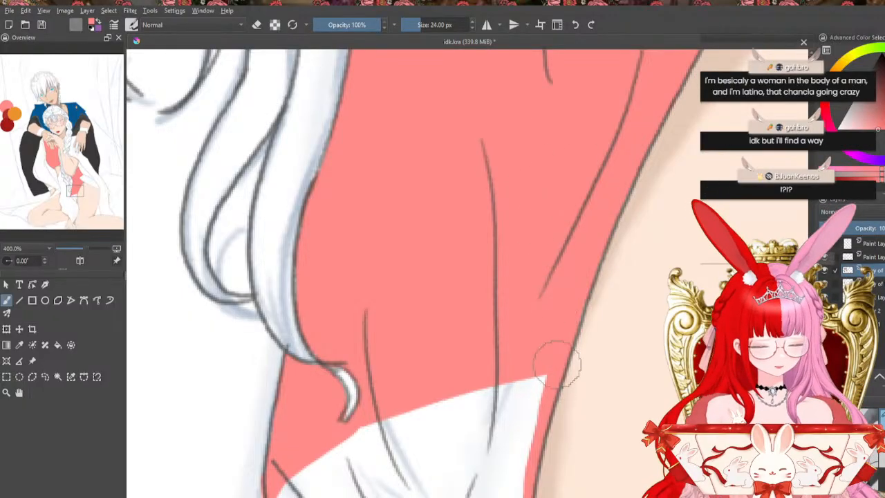
# Erase the pink that spills past the upper end of the diagonal hem line below the braid tip, and return to painting
pyautogui.scroll(-5, 415, 277)
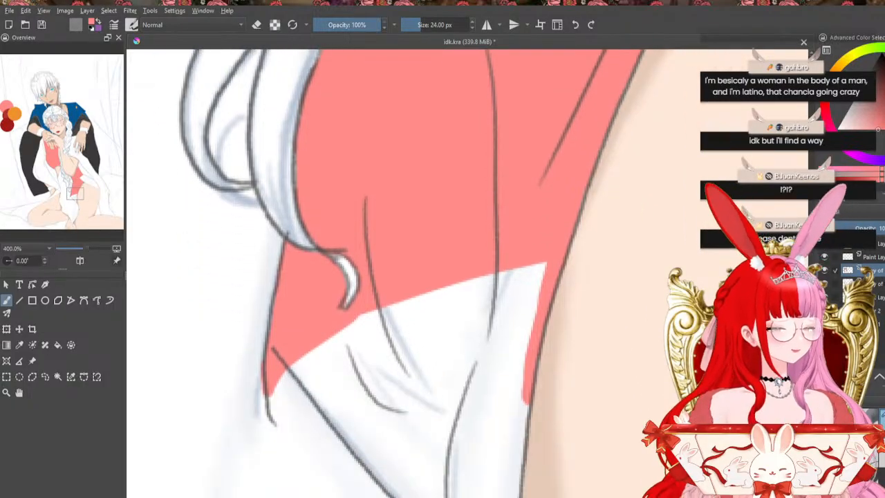
pyautogui.scroll(-1, 415, 277)
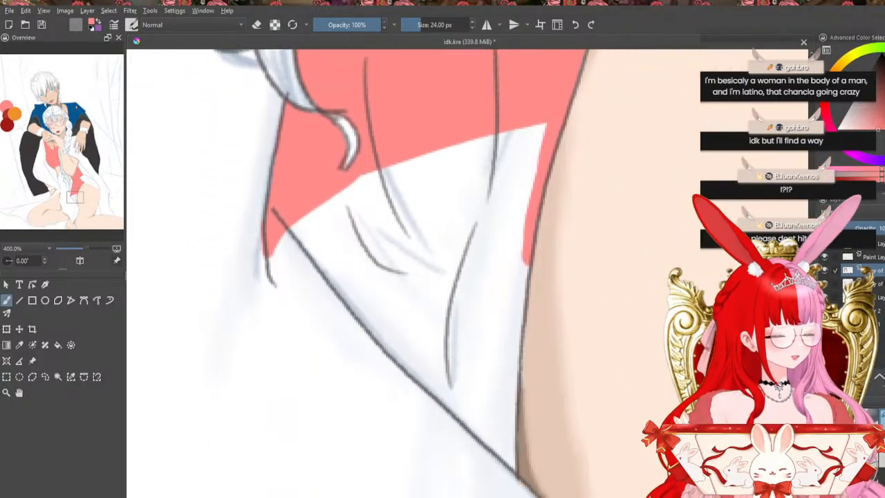
pyautogui.scroll(1, 415, 277)
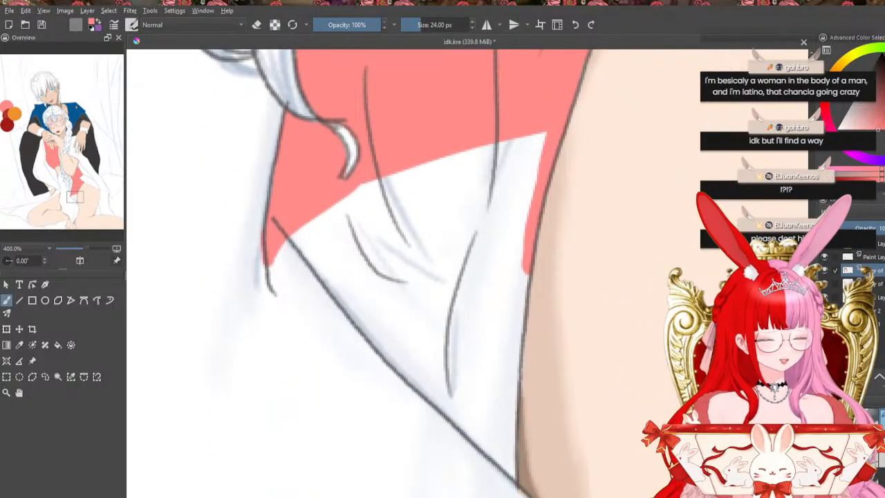
pyautogui.click(260, 27)
pyautogui.moveTo(283, 228)
pyautogui.mouseDown()
pyautogui.moveTo(258, 207)
pyautogui.moveTo(248, 218)
pyautogui.moveTo(265, 269)
pyautogui.mouseUp()
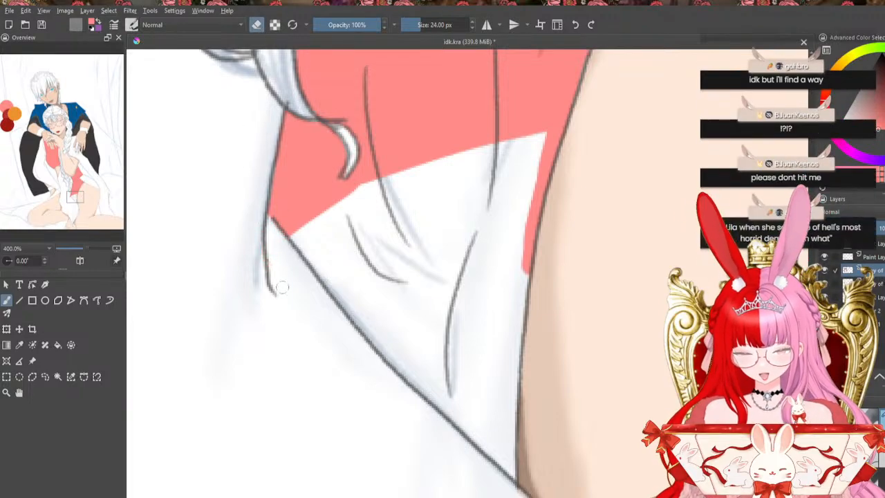
pyautogui.click(256, 25)
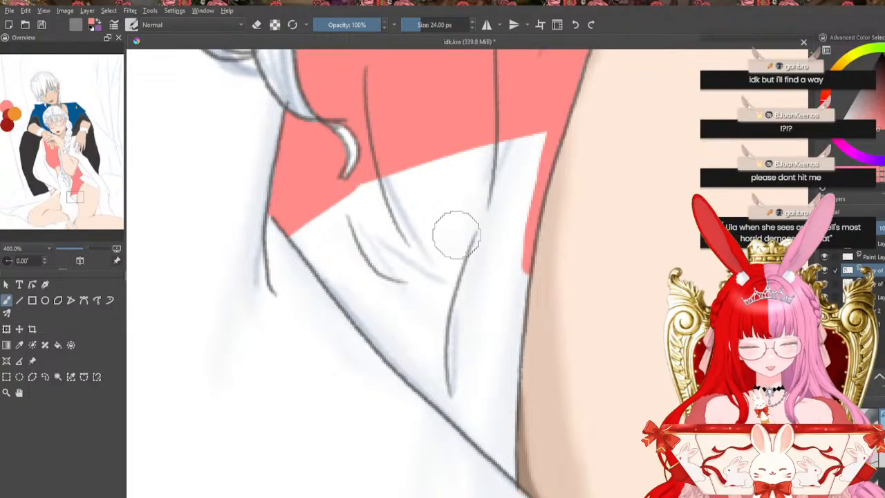
# Line the diagonal hem and the lower thigh outline in pink down to the point where they meet
pyautogui.moveTo(293, 208)
pyautogui.mouseDown()
pyautogui.moveTo(321, 269)
pyautogui.moveTo(291, 227)
pyautogui.moveTo(309, 261)
pyautogui.mouseUp()
pyautogui.moveTo(297, 227)
pyautogui.mouseDown()
pyautogui.moveTo(392, 355)
pyautogui.moveTo(360, 321)
pyautogui.moveTo(447, 407)
pyautogui.moveTo(395, 364)
pyautogui.moveTo(503, 467)
pyautogui.mouseUp()
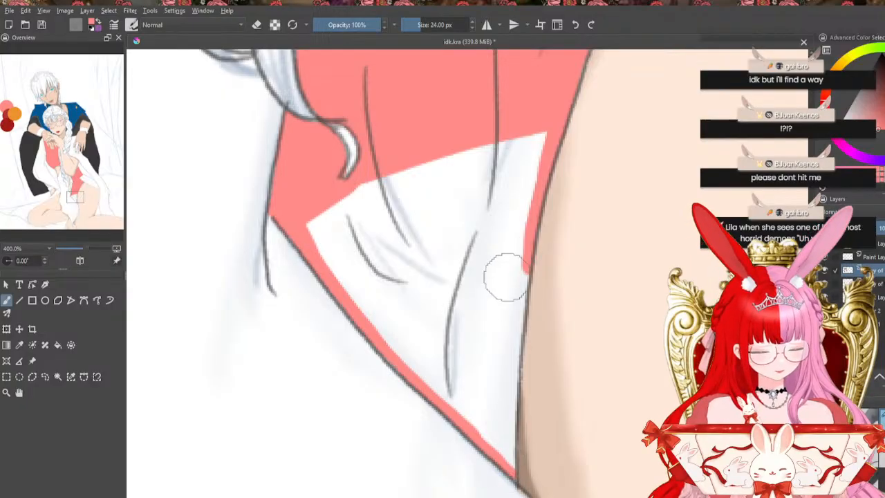
pyautogui.moveTo(505, 277)
pyautogui.mouseDown()
pyautogui.moveTo(515, 269)
pyautogui.moveTo(511, 401)
pyautogui.mouseUp()
pyautogui.moveTo(508, 346)
pyautogui.mouseDown()
pyautogui.moveTo(508, 460)
pyautogui.moveTo(513, 386)
pyautogui.mouseUp()
# Widen the thigh-side pink band inward to the fold line, painting over the white sliver between the strokes
pyautogui.moveTo(520, 146); pyautogui.dragTo(516, 269)
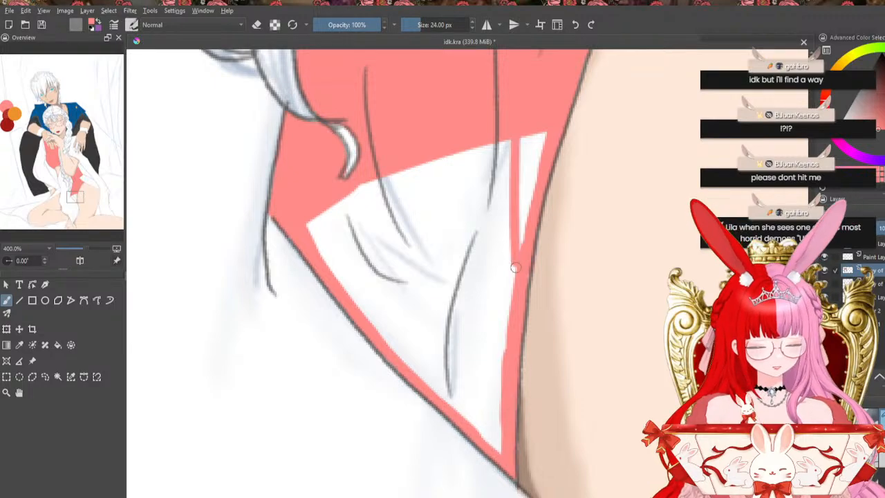
pyautogui.moveTo(517, 141)
pyautogui.mouseDown()
pyautogui.moveTo(525, 237)
pyautogui.moveTo(520, 173)
pyautogui.mouseUp()
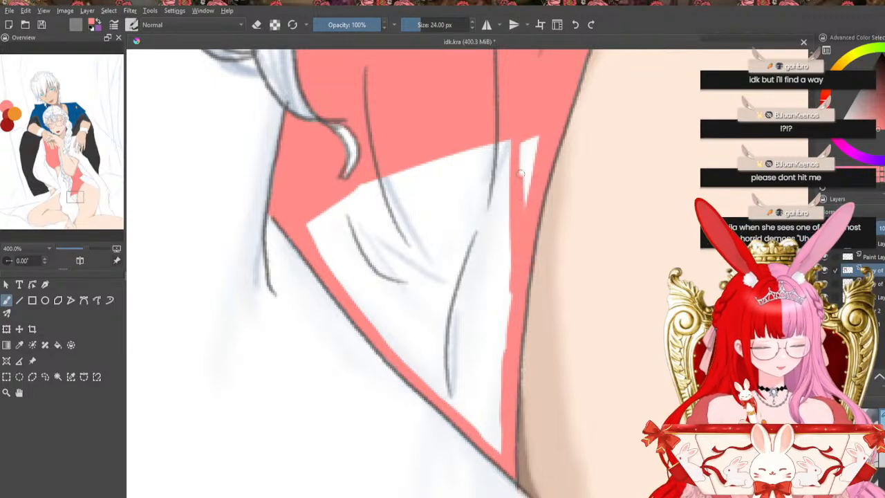
pyautogui.moveTo(537, 136); pyautogui.dragTo(524, 240)
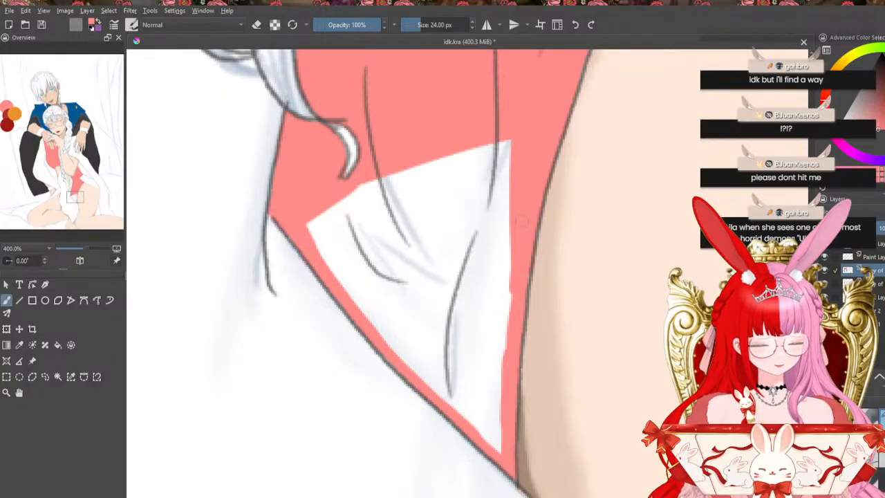
pyautogui.moveTo(506, 134); pyautogui.dragTo(514, 336)
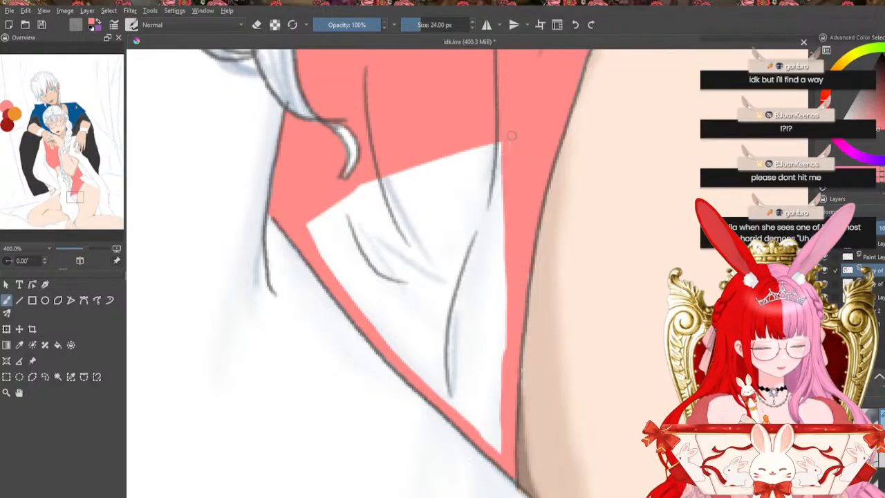
pyautogui.moveTo(503, 129); pyautogui.dragTo(508, 408)
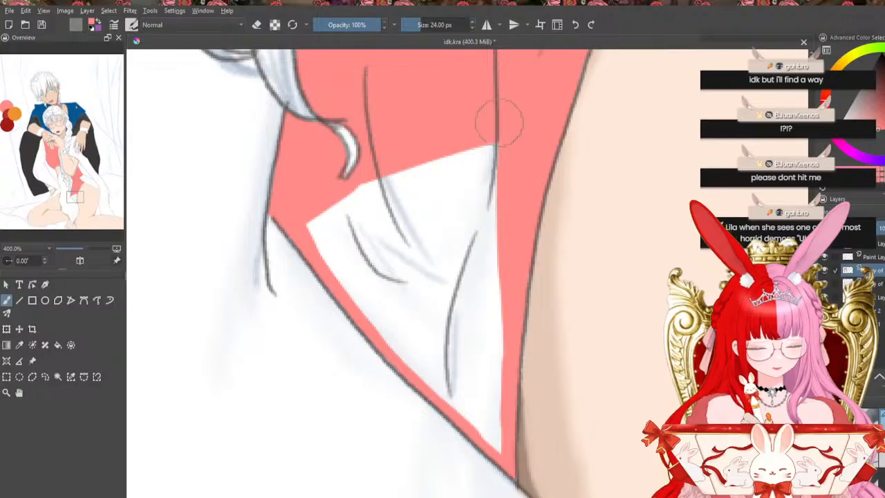
# Thicken the pink border around the remaining white skirt area along its top, braid side and diagonal hem
pyautogui.moveTo(318, 206); pyautogui.dragTo(507, 146)
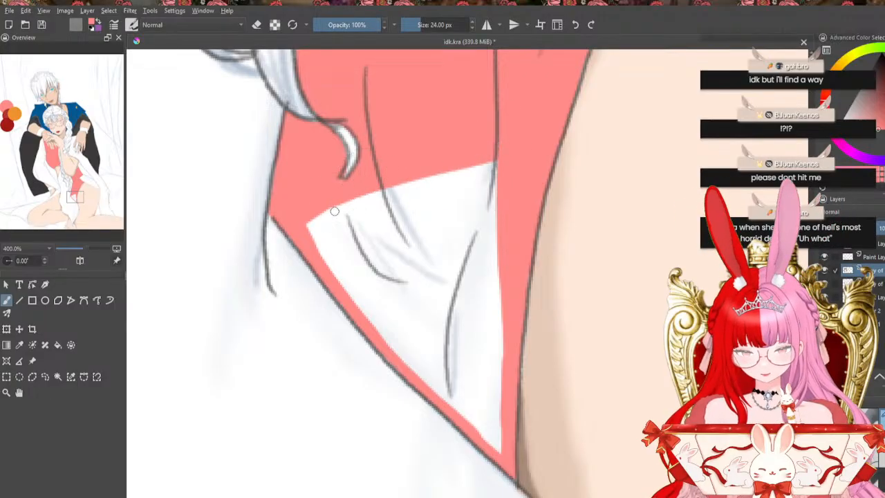
pyautogui.moveTo(336, 208)
pyautogui.mouseDown()
pyautogui.moveTo(340, 290)
pyautogui.moveTo(329, 215)
pyautogui.moveTo(316, 245)
pyautogui.mouseUp()
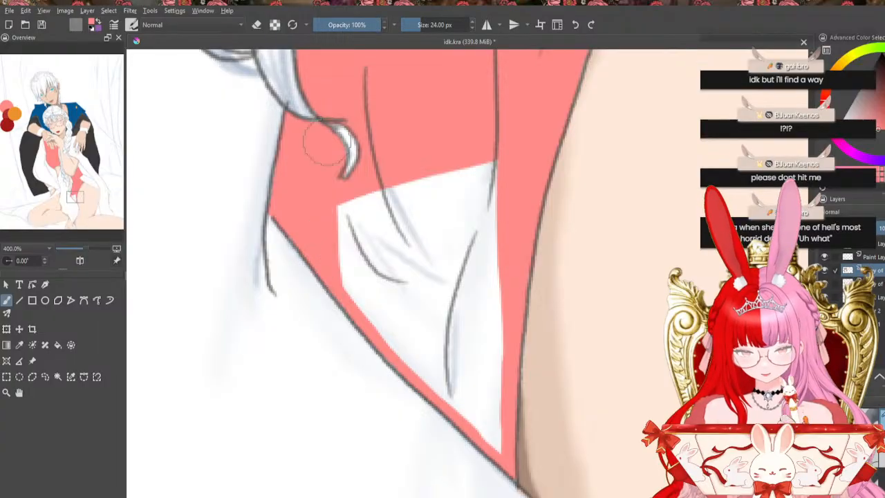
pyautogui.moveTo(341, 275); pyautogui.dragTo(505, 448)
pyautogui.moveTo(354, 298); pyautogui.dragTo(394, 337)
pyautogui.hotkey('ctrl', 'z')
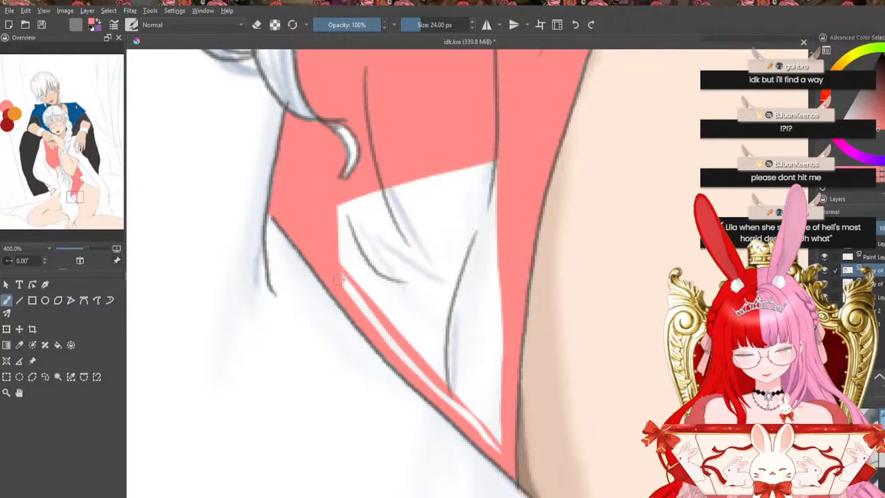
pyautogui.moveTo(340, 278); pyautogui.dragTo(407, 362)
pyautogui.moveTo(361, 298)
pyautogui.mouseDown()
pyautogui.moveTo(434, 392)
pyautogui.moveTo(484, 434)
pyautogui.mouseUp()
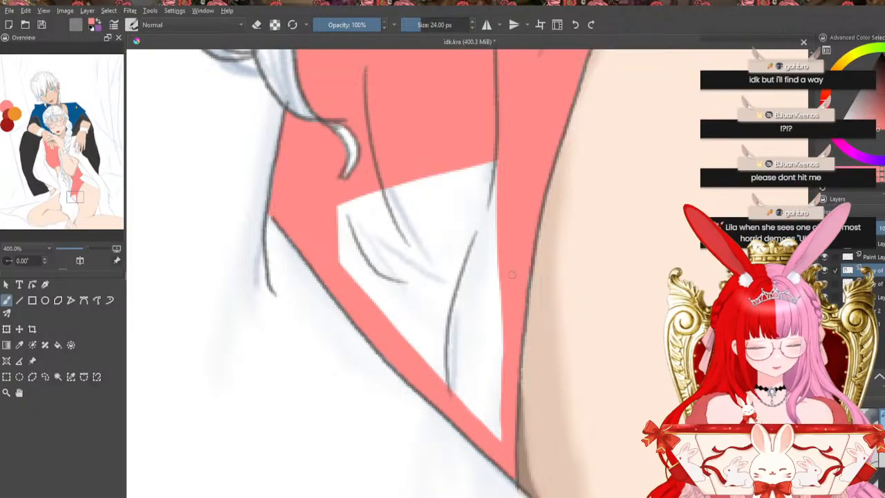
# Paint the lower corner between the hem and thigh pink up past the curved fold, and erase the spill outside the hem line
pyautogui.moveTo(501, 297)
pyautogui.mouseDown()
pyautogui.moveTo(488, 437)
pyautogui.moveTo(506, 339)
pyautogui.moveTo(502, 409)
pyautogui.mouseUp()
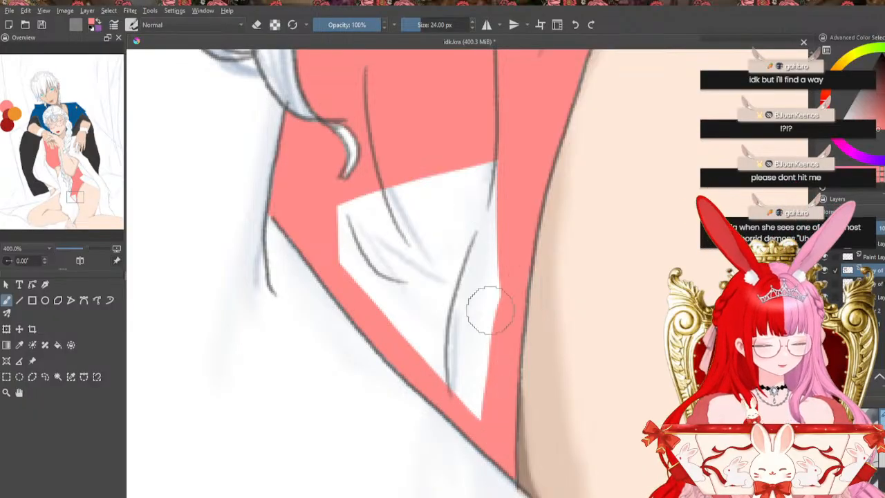
pyautogui.moveTo(500, 291)
pyautogui.mouseDown()
pyautogui.moveTo(456, 394)
pyautogui.moveTo(481, 408)
pyautogui.mouseUp()
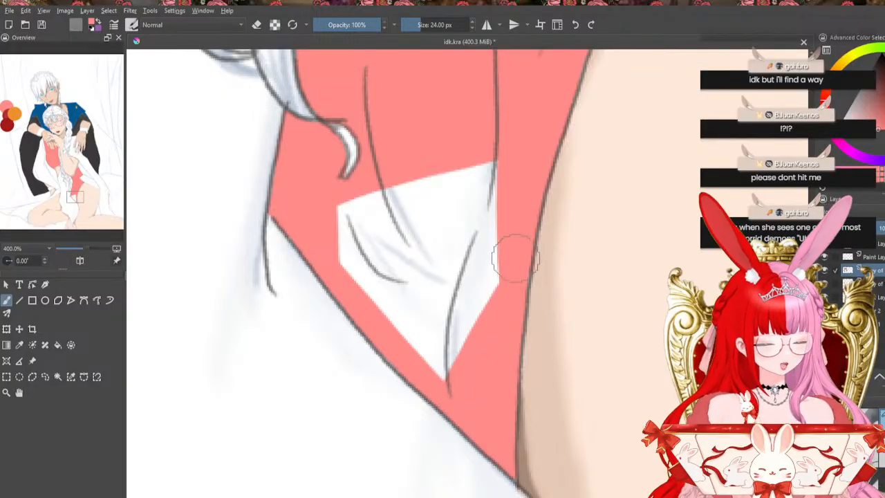
pyautogui.moveTo(505, 266)
pyautogui.mouseDown()
pyautogui.moveTo(438, 350)
pyautogui.moveTo(504, 275)
pyautogui.mouseUp()
pyautogui.moveTo(451, 351); pyautogui.dragTo(427, 375)
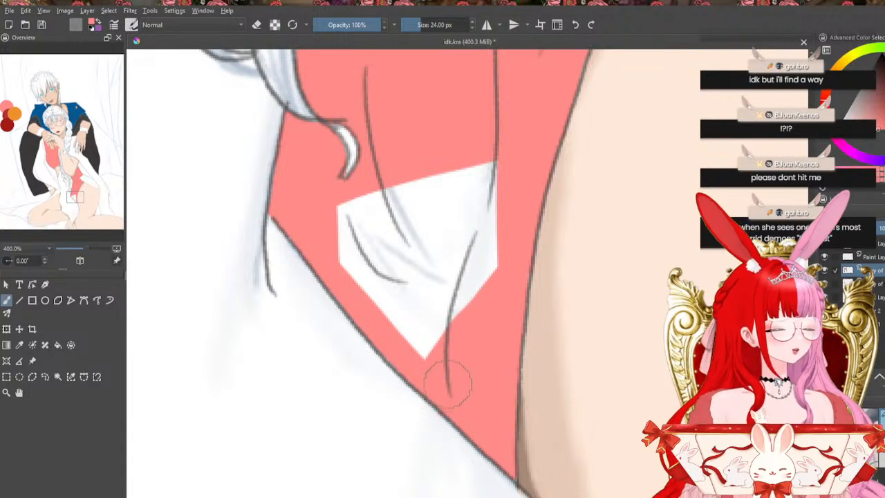
pyautogui.moveTo(487, 282)
pyautogui.mouseDown()
pyautogui.moveTo(376, 347)
pyautogui.moveTo(477, 304)
pyautogui.moveTo(399, 336)
pyautogui.moveTo(450, 324)
pyautogui.moveTo(424, 355)
pyautogui.mouseUp()
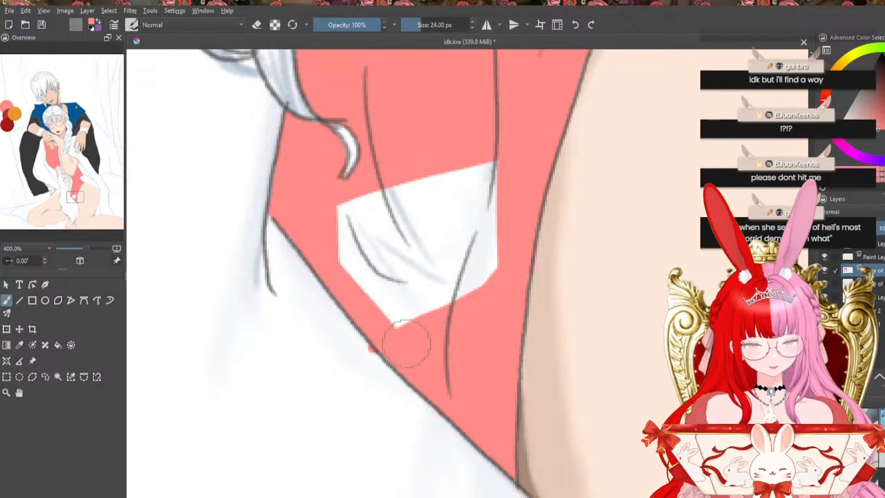
pyautogui.press('e')
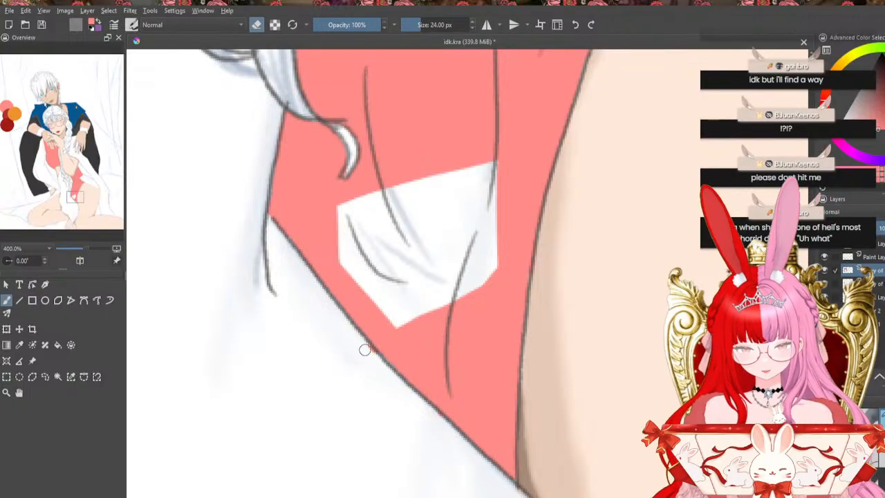
pyautogui.click(256, 25)
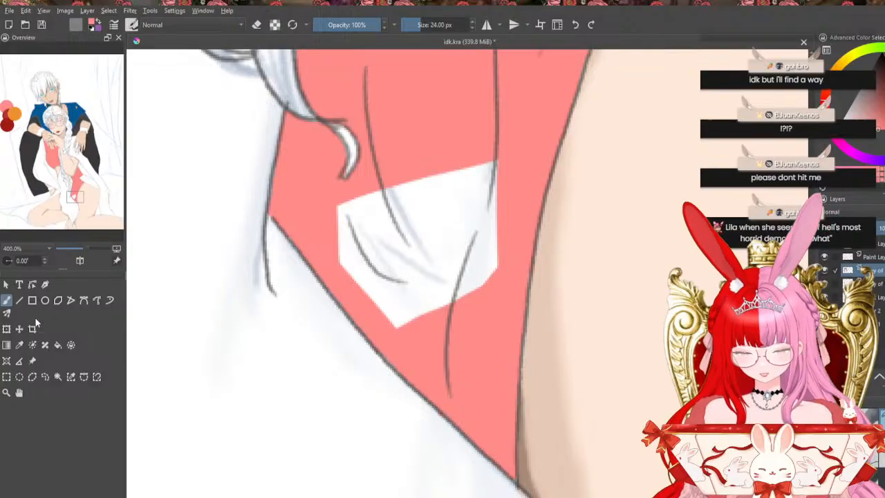
# Fill the enclosed white area of the lower skirt panel with pink and brush over the leftover seam around the fill
pyautogui.click(58, 345)
pyautogui.click(458, 243)
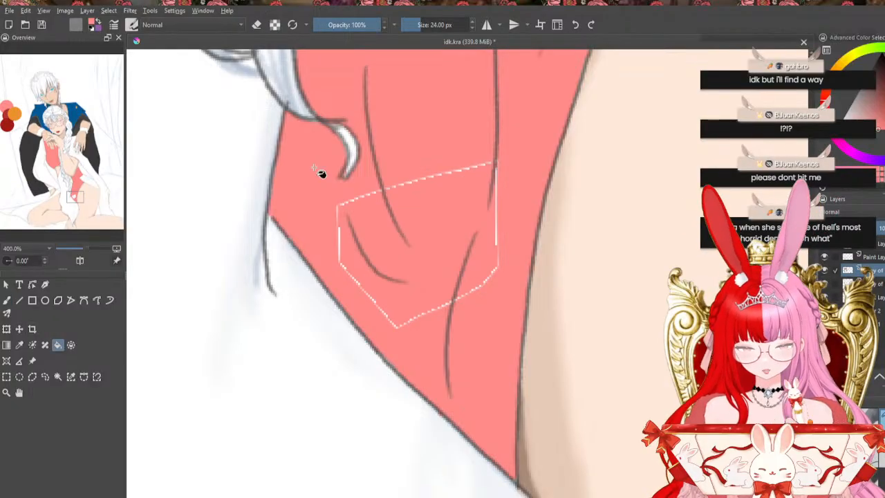
pyautogui.click(7, 302)
pyautogui.moveTo(496, 162)
pyautogui.mouseDown()
pyautogui.moveTo(500, 215)
pyautogui.moveTo(494, 180)
pyautogui.moveTo(501, 275)
pyautogui.moveTo(481, 286)
pyautogui.moveTo(498, 264)
pyautogui.moveTo(467, 298)
pyautogui.moveTo(405, 326)
pyautogui.mouseUp()
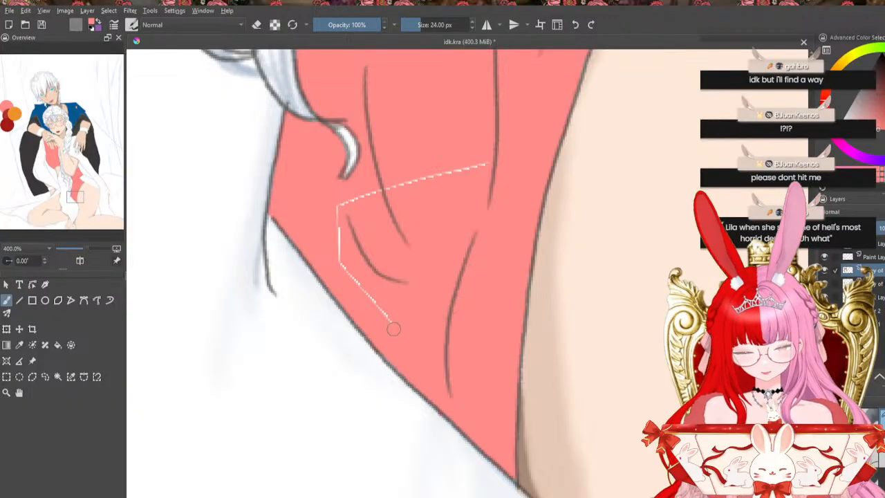
pyautogui.moveTo(494, 164)
pyautogui.mouseDown()
pyautogui.moveTo(374, 190)
pyautogui.moveTo(350, 200)
pyautogui.moveTo(339, 227)
pyautogui.mouseUp()
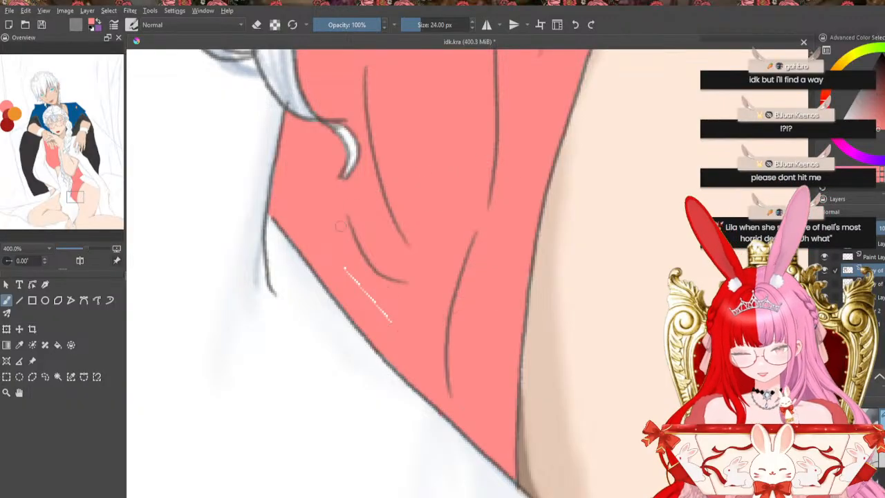
pyautogui.moveTo(344, 267); pyautogui.dragTo(403, 338)
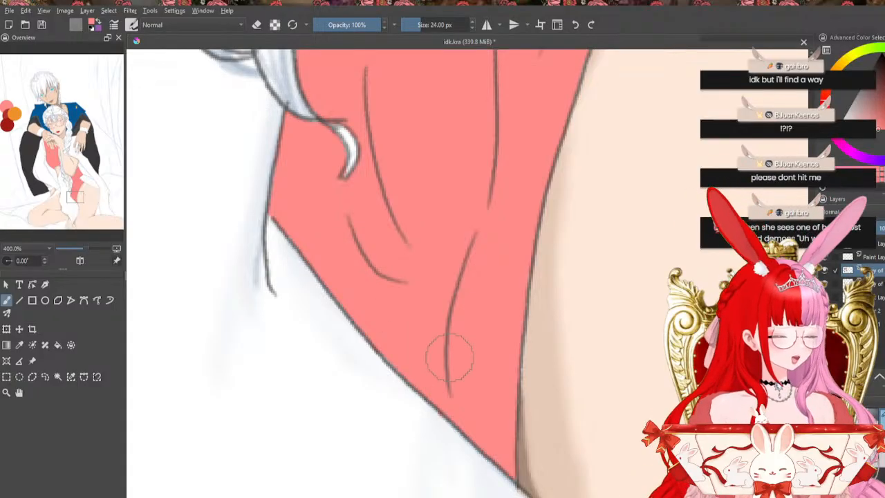
# Sample the medium red swatch from the palette circles beside the figures and return to the freehand brush
pyautogui.scroll(-2, 450, 359)
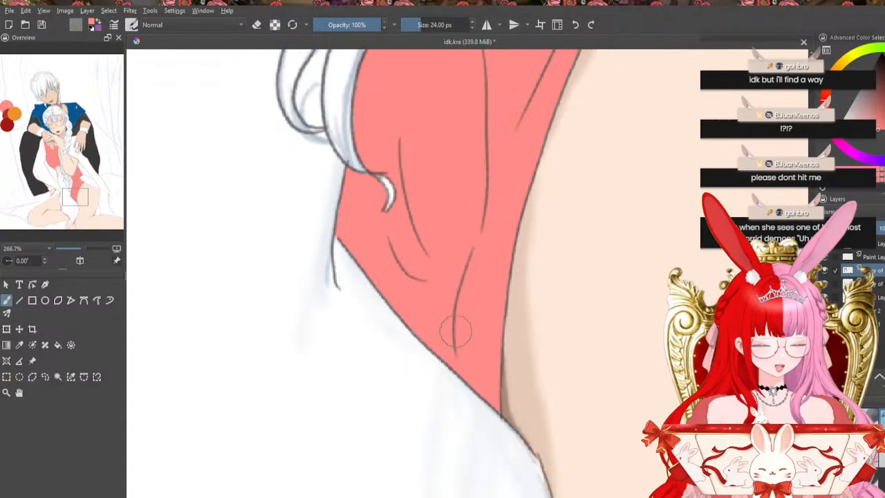
pyautogui.scroll(1, 456, 333)
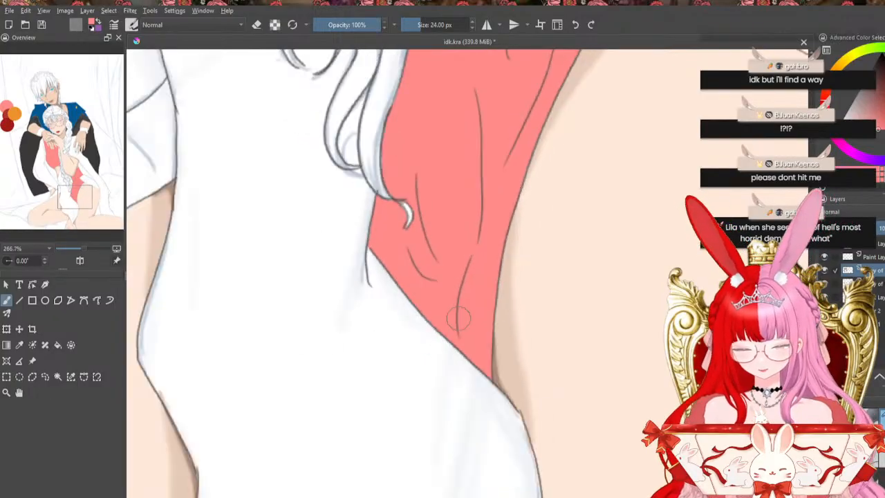
pyautogui.scroll(-3, 460, 318)
pyautogui.scroll(-1, 453, 277)
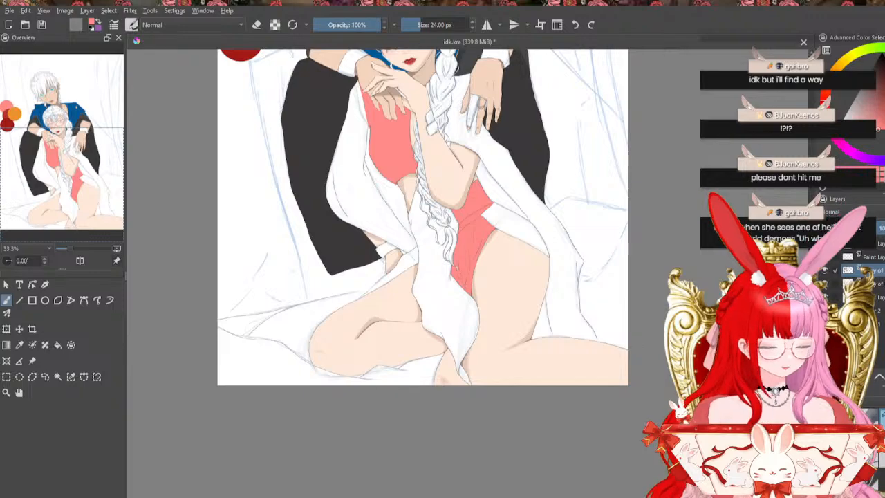
pyautogui.moveTo(812, 228); pyautogui.dragTo(813, 191)
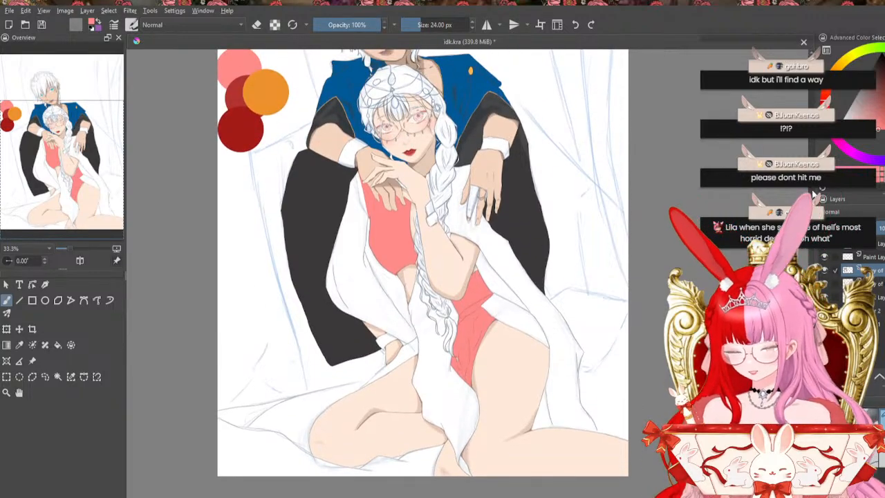
pyautogui.click(21, 348)
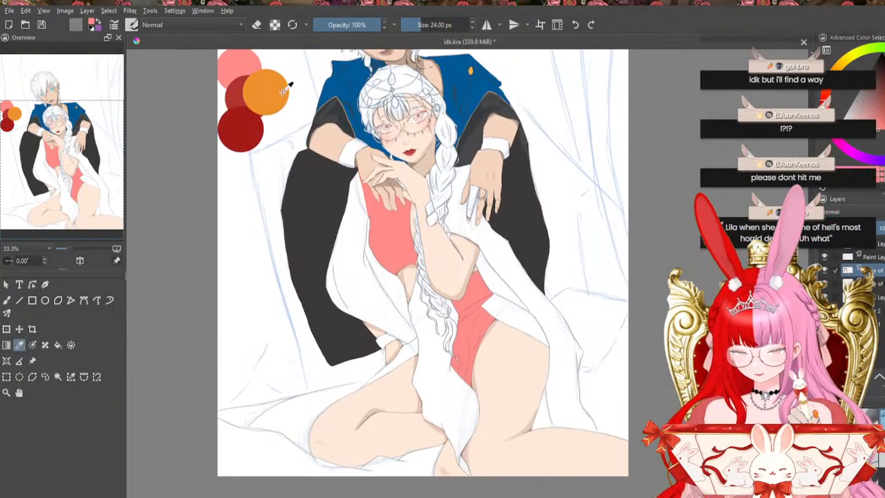
pyautogui.click(236, 90)
pyautogui.click(7, 301)
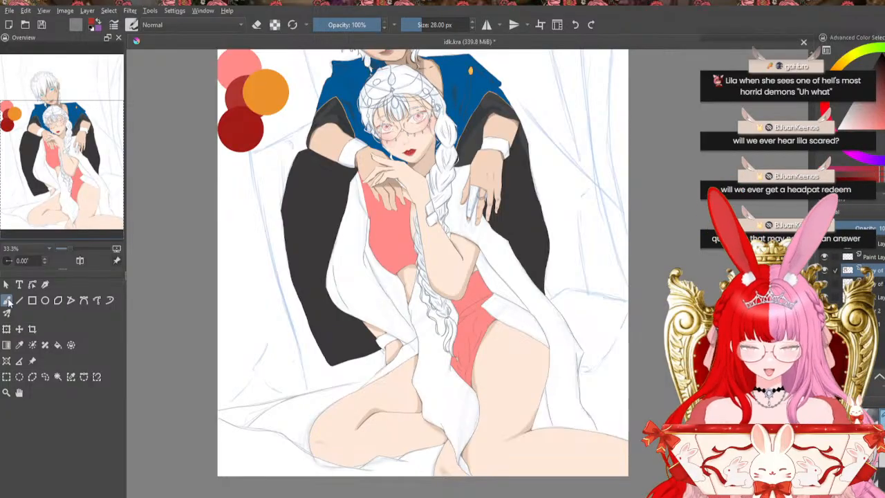
# Place the first red strokes at the white robe's upper tip beside the woman's hand and enlarge the brush to 41 px
pyautogui.hotkey('ctrl', '+')
pyautogui.hotkey('ctrl', '+')
pyautogui.hotkey('ctrl', '+')
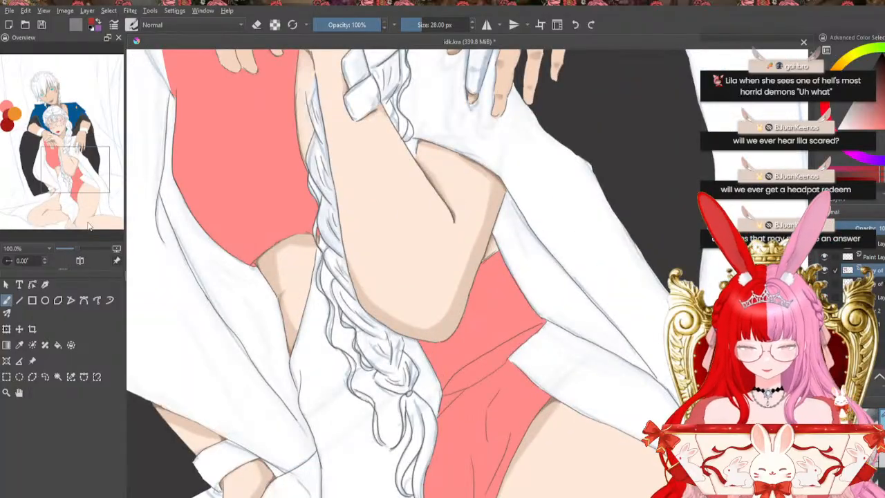
pyautogui.moveTo(63, 175); pyautogui.dragTo(42, 168)
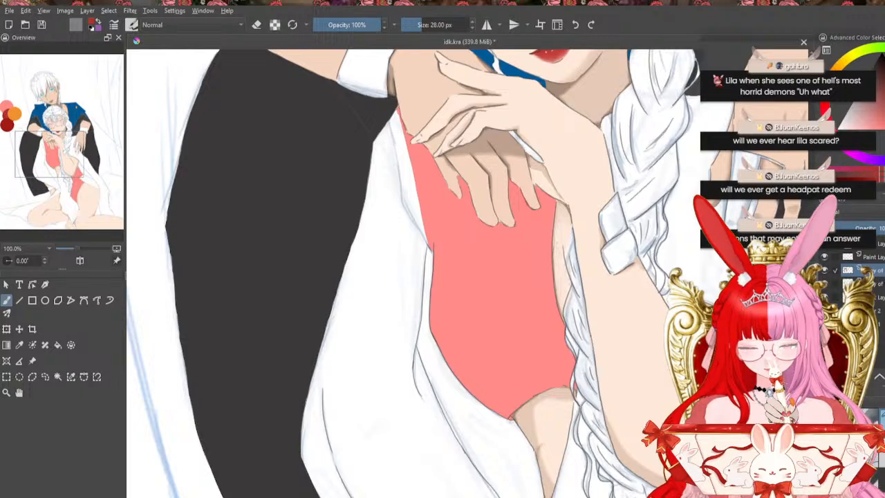
pyautogui.moveTo(392, 139); pyautogui.dragTo(401, 176)
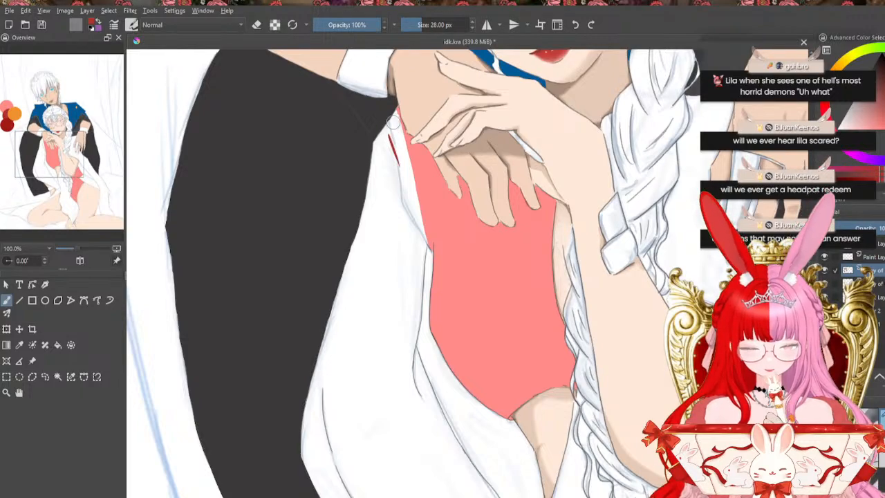
pyautogui.moveTo(394, 123); pyautogui.dragTo(388, 128)
pyautogui.press(']')
pyautogui.press(']')
pyautogui.press(']')
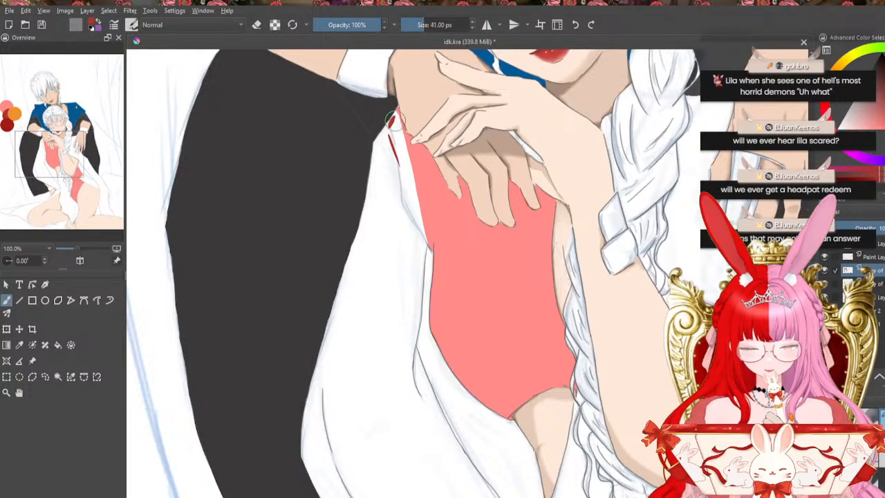
# Paint the robe's short diagonal upper edge red against the dark sleeve, and undo the last stroke
pyautogui.hotkey('ctrl', '+')
pyautogui.hotkey('ctrl', '+')
pyautogui.hotkey('ctrl', '+')
pyautogui.hotkey('ctrl', '-')
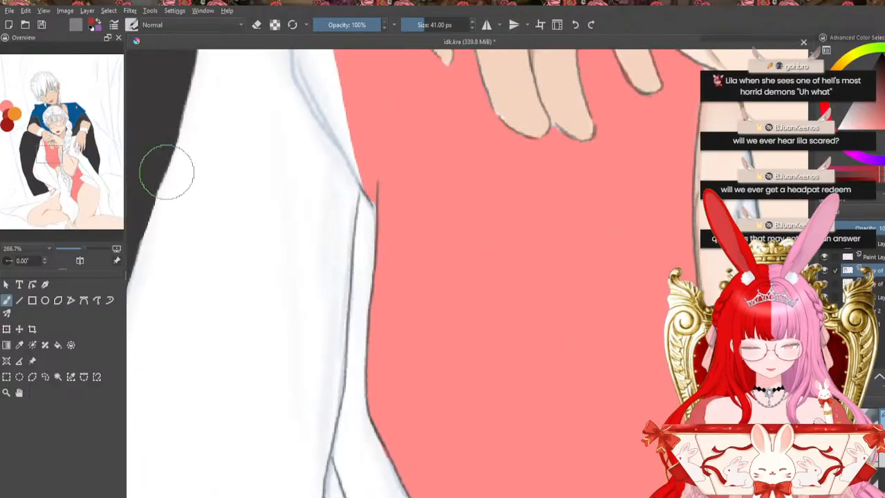
pyautogui.moveTo(60, 153); pyautogui.dragTo(50, 140)
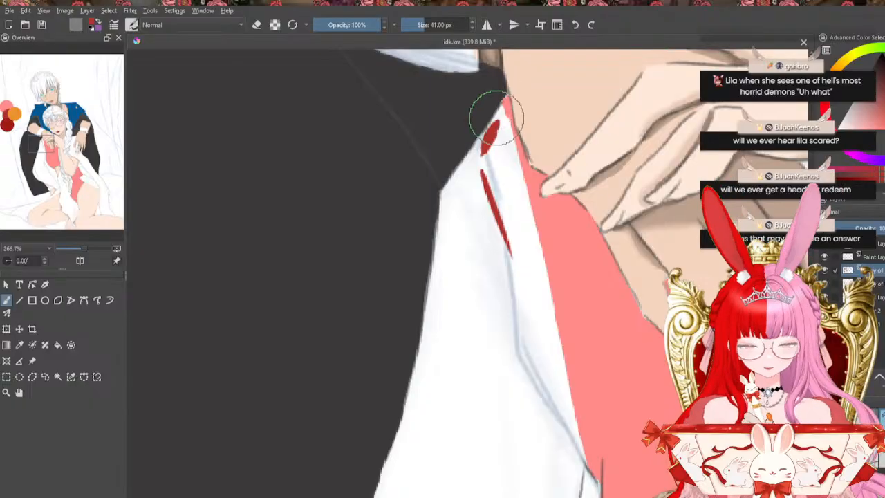
pyautogui.moveTo(495, 121)
pyautogui.mouseDown()
pyautogui.moveTo(503, 108)
pyautogui.moveTo(460, 176)
pyautogui.moveTo(475, 142)
pyautogui.moveTo(462, 169)
pyautogui.mouseUp()
pyautogui.moveTo(462, 168); pyautogui.dragTo(465, 168)
pyautogui.moveTo(465, 168); pyautogui.dragTo(454, 184)
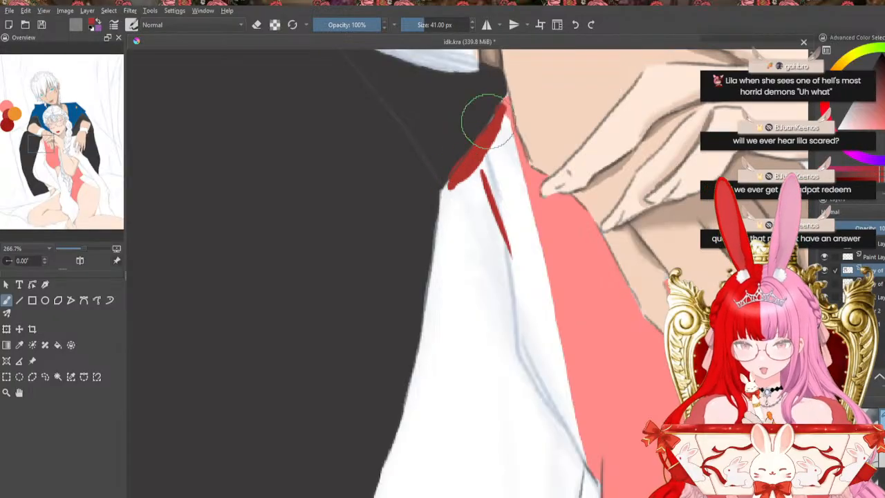
pyautogui.click(576, 25)
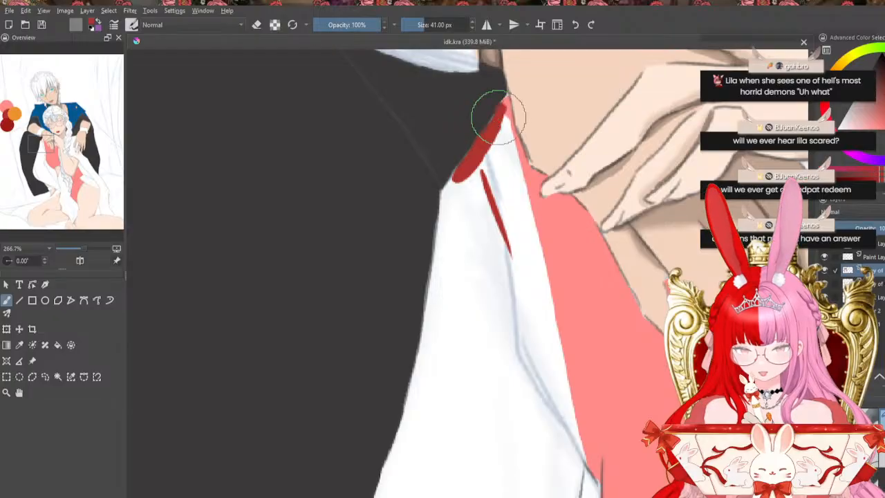
# Continue the red border around the corner and down the robe's outer edge along the dark sleeve, undoing strokes that miss the outline
pyautogui.moveTo(492, 127); pyautogui.dragTo(489, 134)
pyautogui.moveTo(458, 179); pyautogui.dragTo(453, 185)
pyautogui.moveTo(453, 183); pyautogui.dragTo(440, 232)
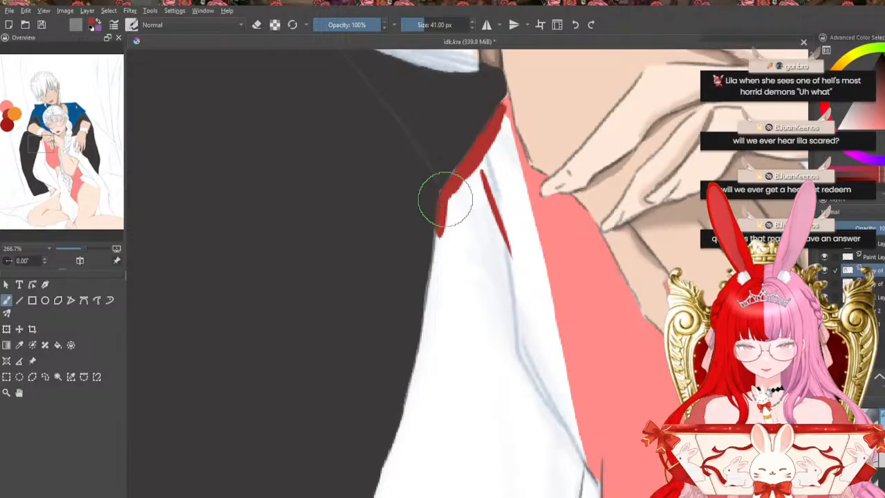
pyautogui.click(574, 26)
pyautogui.click(575, 26)
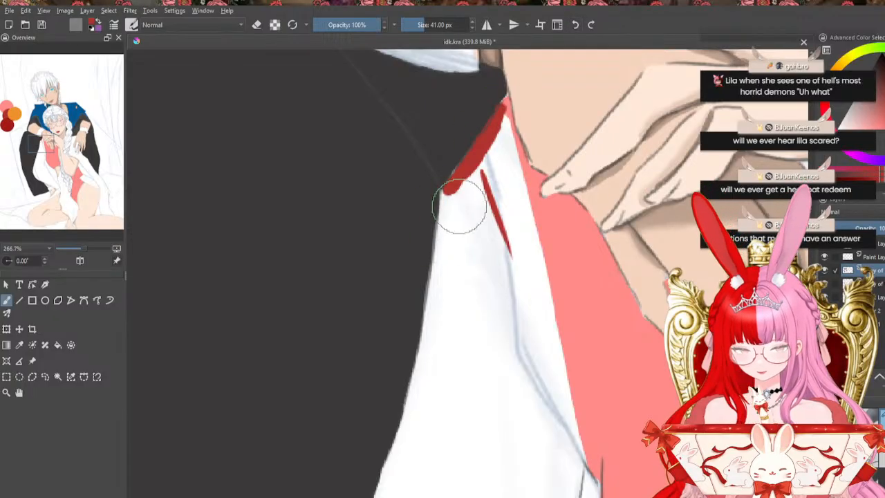
pyautogui.moveTo(453, 198)
pyautogui.mouseDown()
pyautogui.moveTo(445, 235)
pyautogui.moveTo(455, 184)
pyautogui.moveTo(448, 220)
pyautogui.moveTo(444, 194)
pyautogui.moveTo(439, 246)
pyautogui.mouseUp()
pyautogui.moveTo(444, 214); pyautogui.dragTo(436, 272)
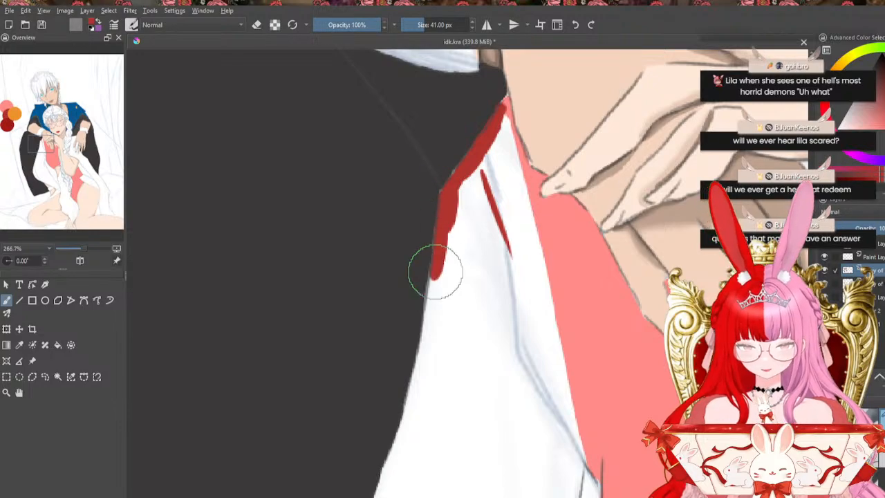
pyautogui.moveTo(442, 231); pyautogui.dragTo(439, 274)
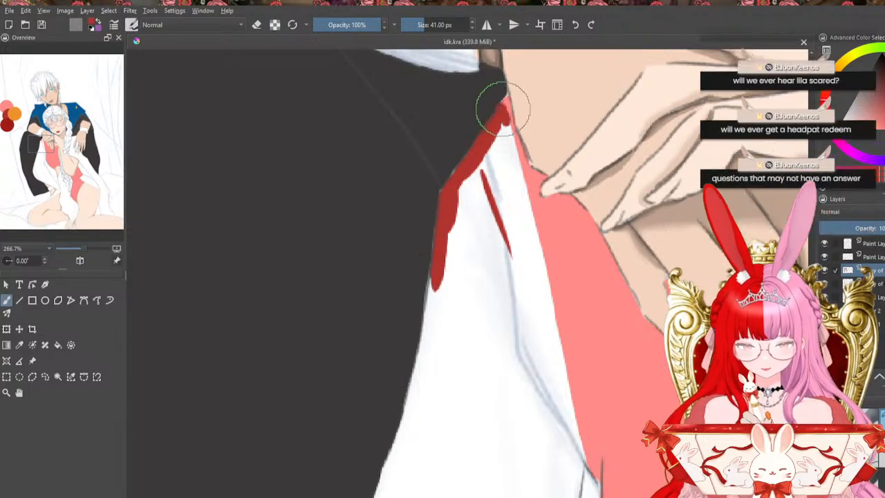
# Line the robe's inner edge in red along the pink dress, from the upper tip down to the fold
pyautogui.moveTo(504, 108); pyautogui.dragTo(513, 144)
pyautogui.moveTo(503, 109); pyautogui.dragTo(522, 184)
pyautogui.moveTo(513, 133); pyautogui.dragTo(526, 206)
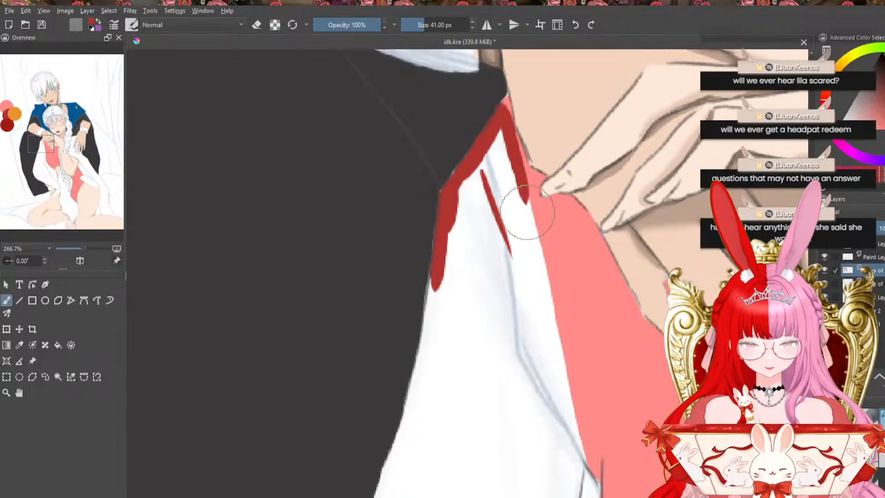
pyautogui.moveTo(520, 166); pyautogui.dragTo(533, 242)
pyautogui.moveTo(520, 194); pyautogui.dragTo(538, 263)
pyautogui.moveTo(526, 229); pyautogui.dragTo(545, 304)
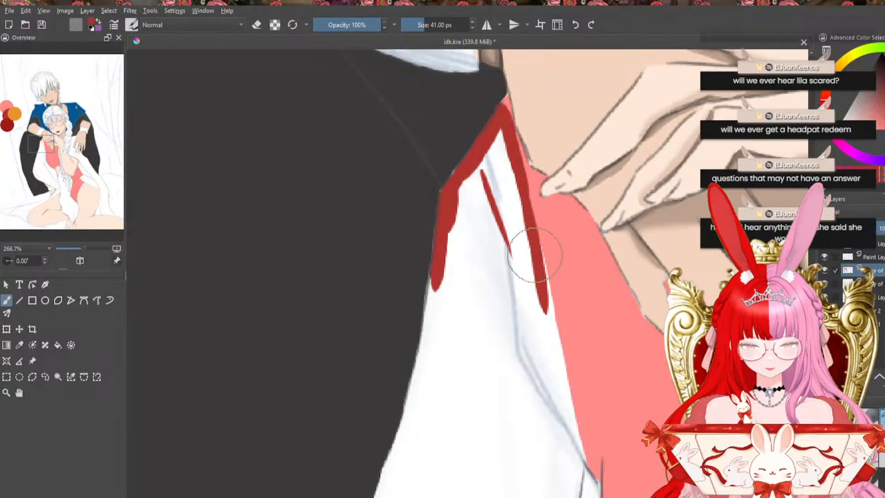
pyautogui.moveTo(529, 249)
pyautogui.mouseDown()
pyautogui.moveTo(575, 405)
pyautogui.moveTo(574, 449)
pyautogui.moveTo(597, 490)
pyautogui.mouseUp()
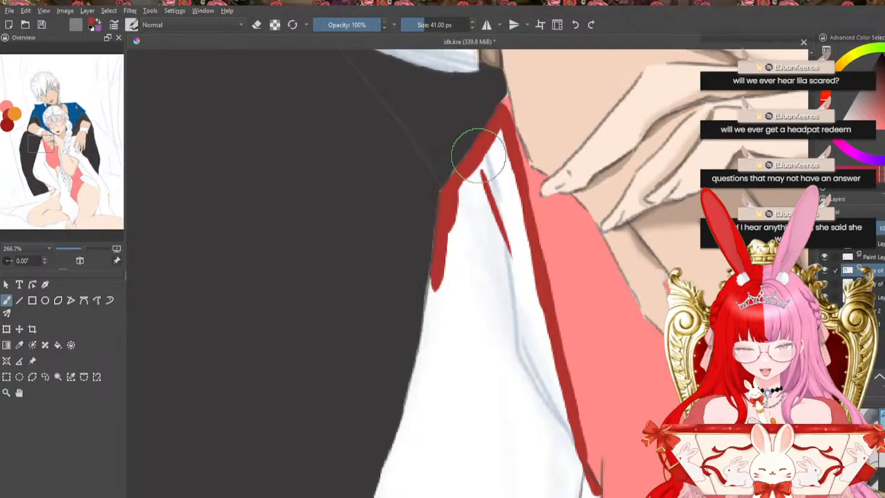
# Thicken the red band along the robe's outer edge and extend it slightly downward, undoing the spill onto the dark sleeve
pyautogui.moveTo(480, 150)
pyautogui.mouseDown()
pyautogui.moveTo(500, 131)
pyautogui.moveTo(447, 256)
pyautogui.moveTo(459, 188)
pyautogui.moveTo(433, 309)
pyautogui.mouseUp()
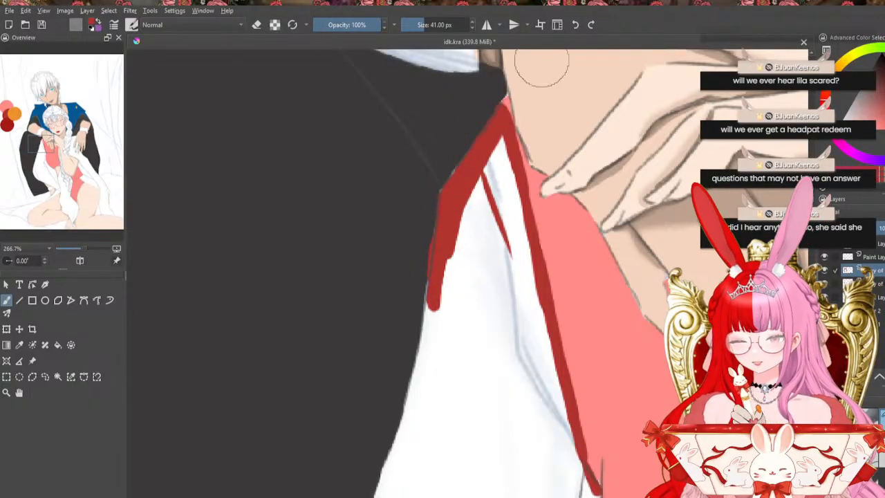
pyautogui.click(575, 26)
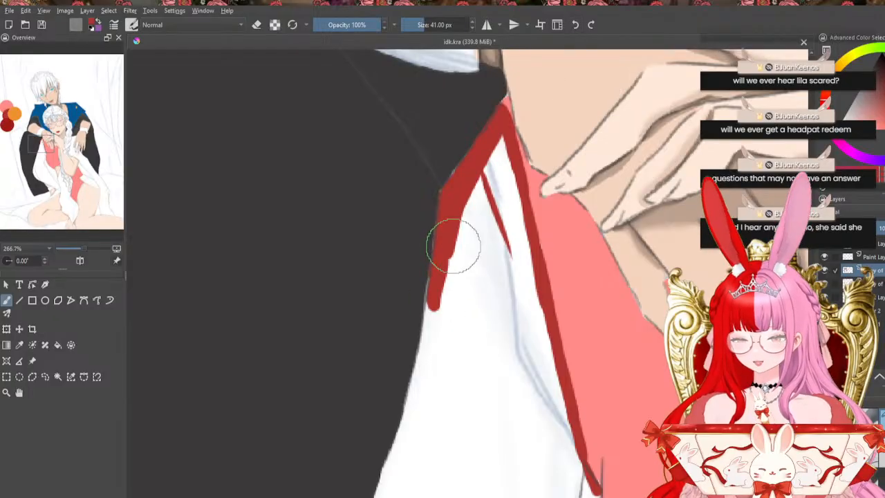
pyautogui.moveTo(453, 246); pyautogui.dragTo(432, 319)
pyautogui.moveTo(438, 269); pyautogui.dragTo(429, 305)
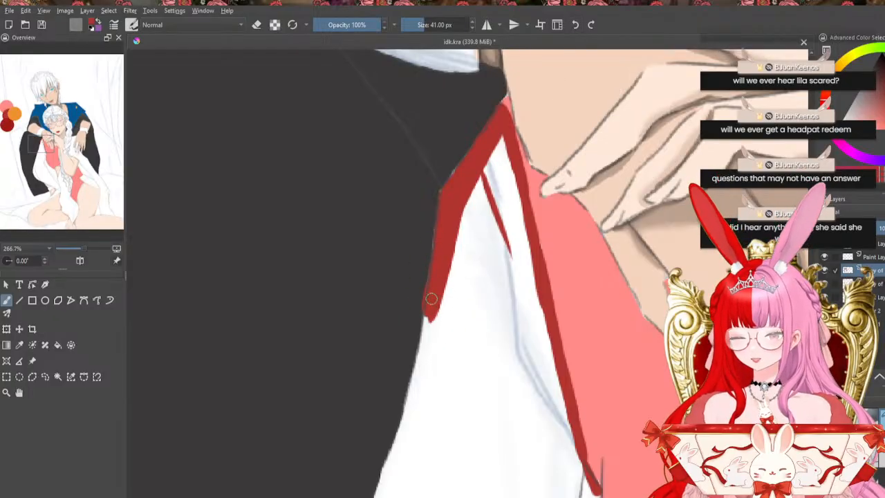
pyautogui.click(581, 25)
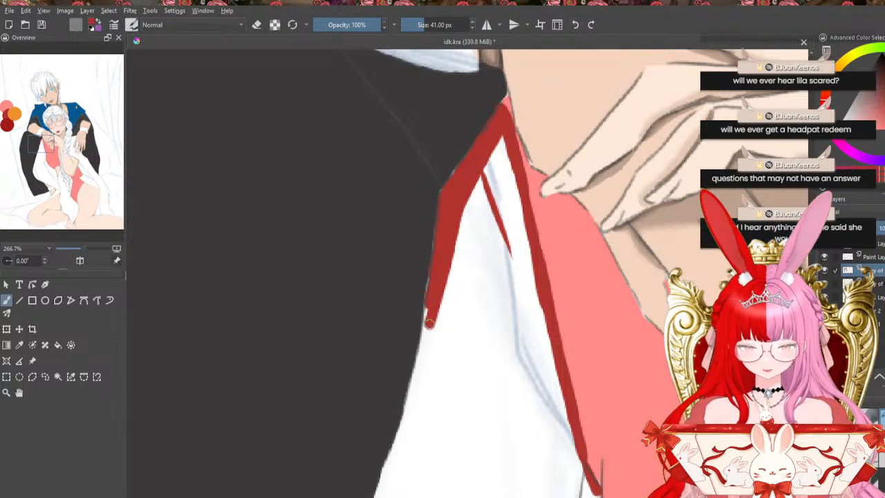
pyautogui.moveTo(437, 296)
pyautogui.mouseDown()
pyautogui.moveTo(430, 312)
pyautogui.moveTo(433, 287)
pyautogui.moveTo(430, 294)
pyautogui.mouseUp()
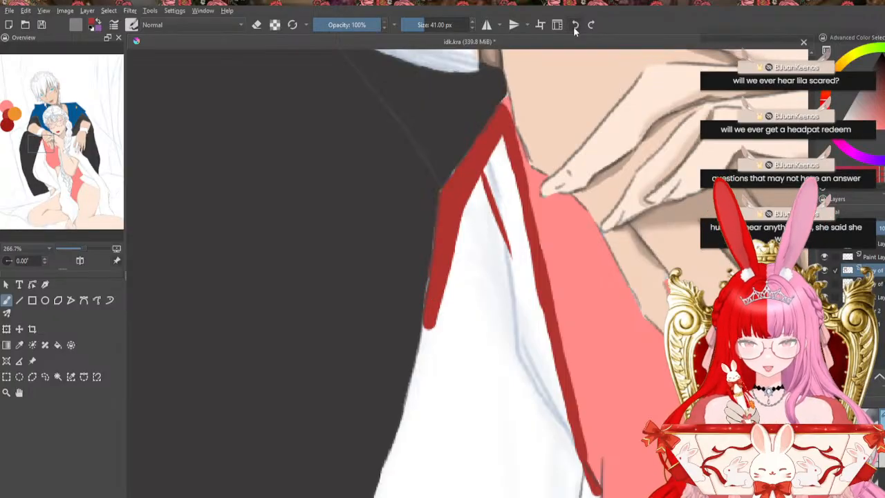
# Widen the red band along the robe's inner edge down to the fold, filling the white gap below the upper tip
pyautogui.moveTo(482, 147)
pyautogui.mouseDown()
pyautogui.moveTo(489, 196)
pyautogui.moveTo(507, 240)
pyautogui.mouseUp()
pyautogui.moveTo(492, 173)
pyautogui.mouseDown()
pyautogui.moveTo(523, 264)
pyautogui.moveTo(513, 238)
pyautogui.mouseUp()
pyautogui.moveTo(499, 147); pyautogui.dragTo(514, 214)
pyautogui.moveTo(511, 170); pyautogui.dragTo(529, 258)
pyautogui.moveTo(483, 185); pyautogui.dragTo(543, 346)
pyautogui.moveTo(525, 266); pyautogui.dragTo(553, 395)
pyautogui.moveTo(540, 332); pyautogui.dragTo(559, 439)
pyautogui.moveTo(548, 388); pyautogui.dragTo(559, 432)
pyautogui.moveTo(542, 366)
pyautogui.mouseDown()
pyautogui.moveTo(573, 424)
pyautogui.moveTo(573, 470)
pyautogui.mouseUp()
pyautogui.moveTo(553, 429); pyautogui.dragTo(586, 487)
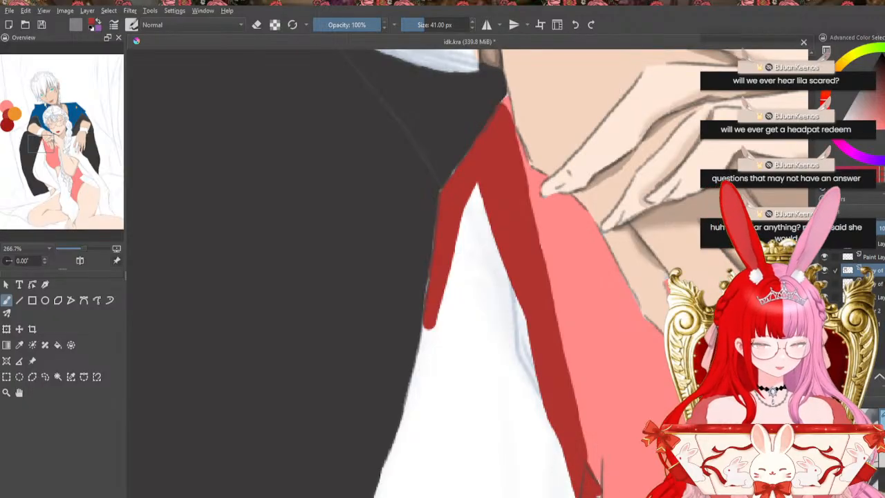
# Extend the outer red band further down the dark sleeve and fill the white sliver between its strokes
pyautogui.moveTo(460, 198)
pyautogui.mouseDown()
pyautogui.moveTo(480, 191)
pyautogui.moveTo(425, 371)
pyautogui.mouseUp()
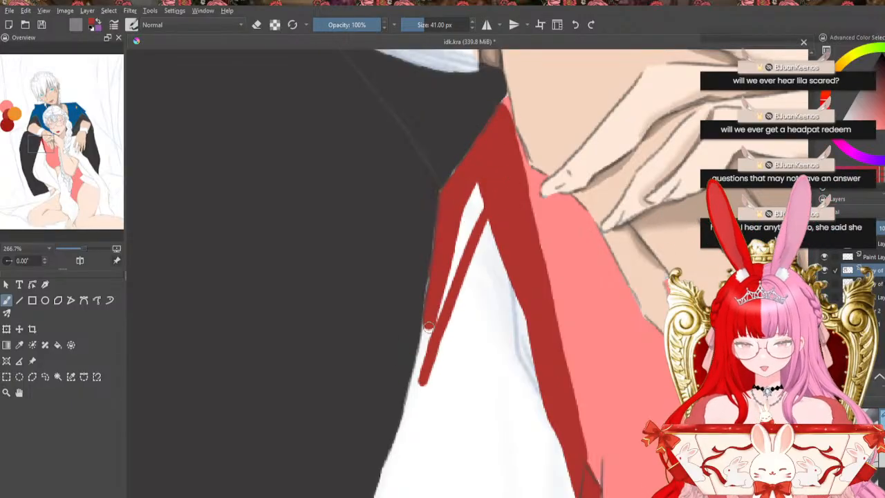
pyautogui.moveTo(429, 325)
pyautogui.mouseDown()
pyautogui.moveTo(426, 348)
pyautogui.moveTo(430, 320)
pyautogui.moveTo(408, 395)
pyautogui.mouseUp()
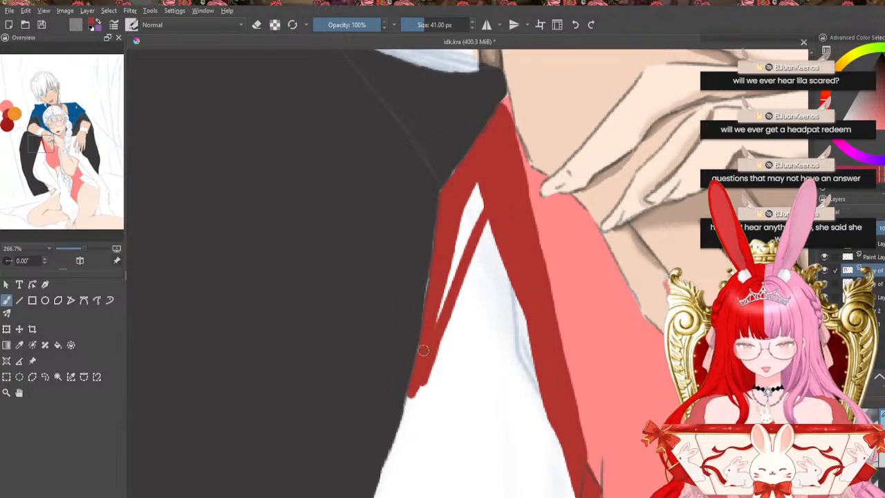
pyautogui.moveTo(451, 243)
pyautogui.mouseDown()
pyautogui.moveTo(486, 176)
pyautogui.moveTo(431, 360)
pyautogui.mouseUp()
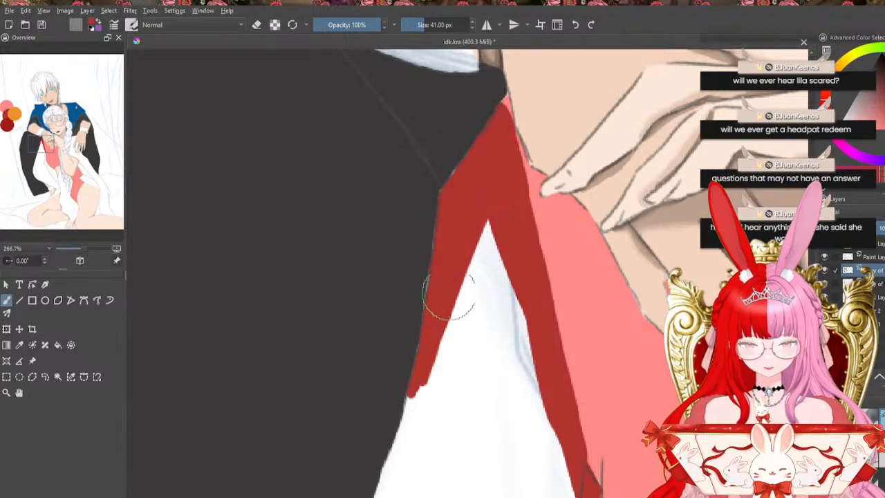
pyautogui.moveTo(490, 231); pyautogui.dragTo(413, 403)
pyautogui.moveTo(462, 284); pyautogui.dragTo(472, 258)
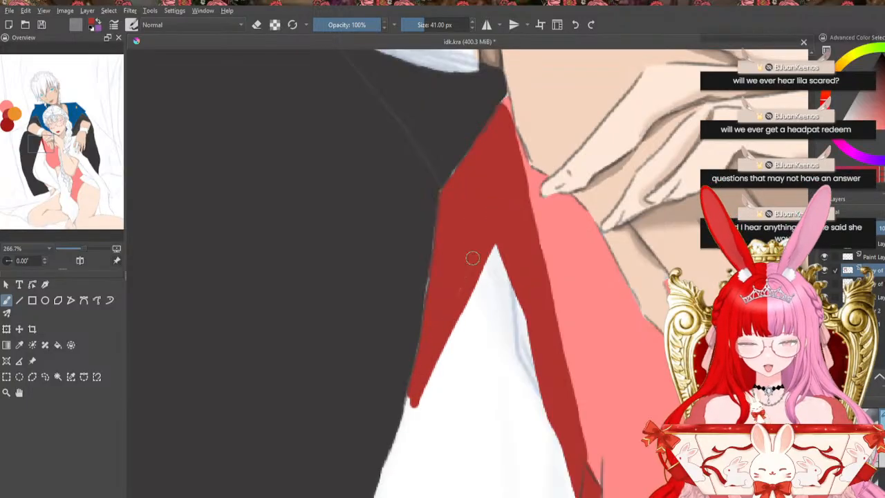
# Extend the robe's outer red band down along the dark sleeve past the fold, undoing the stray strokes
pyautogui.moveTo(453, 302); pyautogui.dragTo(408, 410)
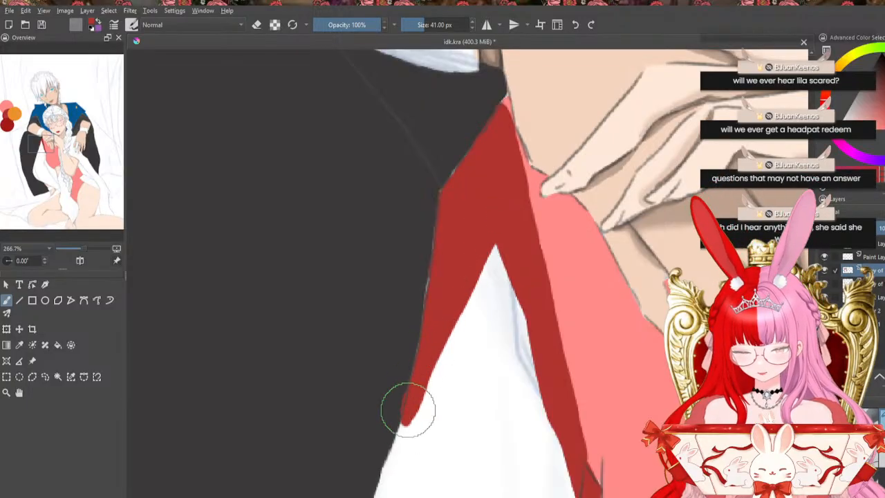
pyautogui.click(579, 26)
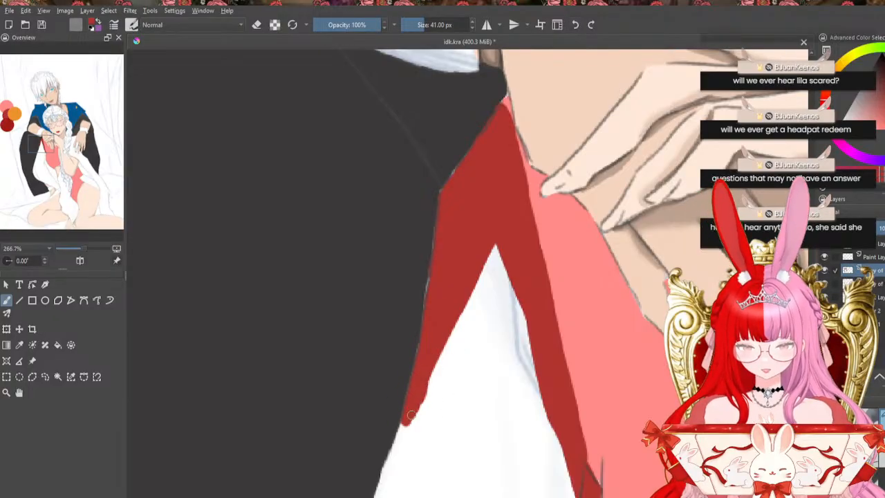
pyautogui.moveTo(408, 415); pyautogui.dragTo(385, 493)
pyautogui.click(579, 27)
pyautogui.moveTo(384, 485)
pyautogui.mouseDown()
pyautogui.moveTo(405, 427)
pyautogui.moveTo(388, 482)
pyautogui.mouseUp()
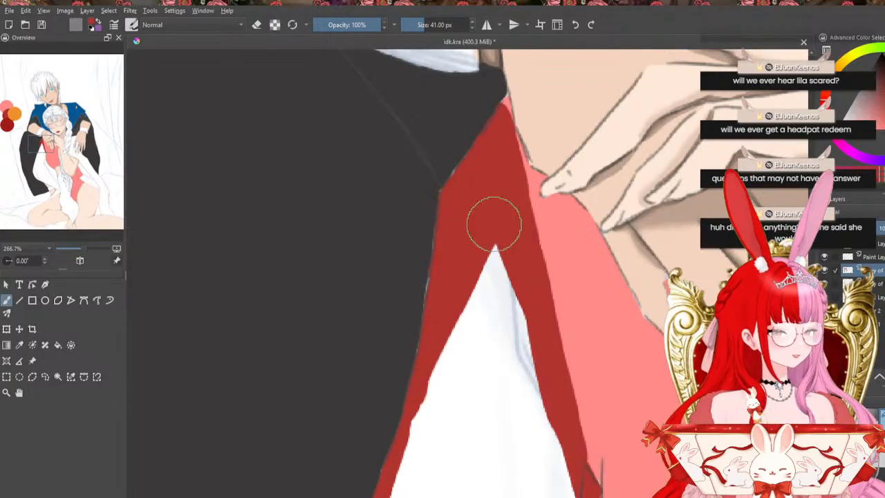
# Widen the outer red band inward from the tip of the white wedge down along its sleeve-side edge
pyautogui.moveTo(497, 243)
pyautogui.mouseDown()
pyautogui.moveTo(421, 409)
pyautogui.moveTo(395, 491)
pyautogui.mouseUp()
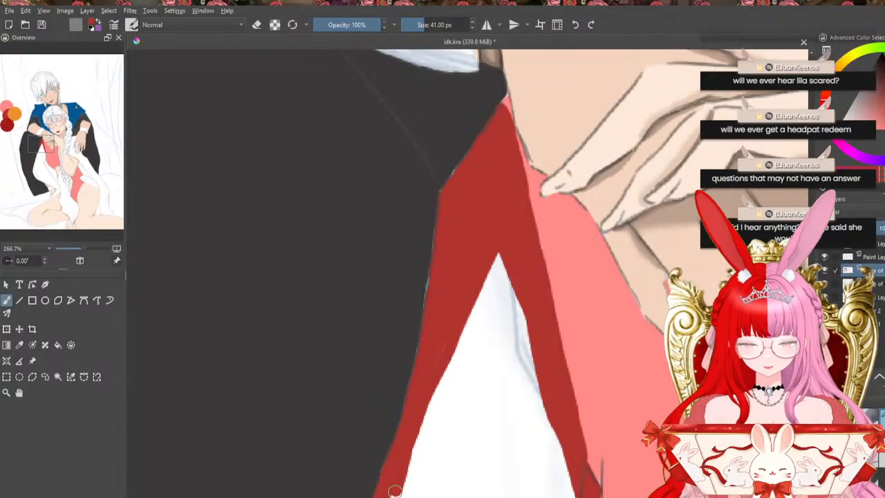
pyautogui.moveTo(503, 253); pyautogui.dragTo(420, 417)
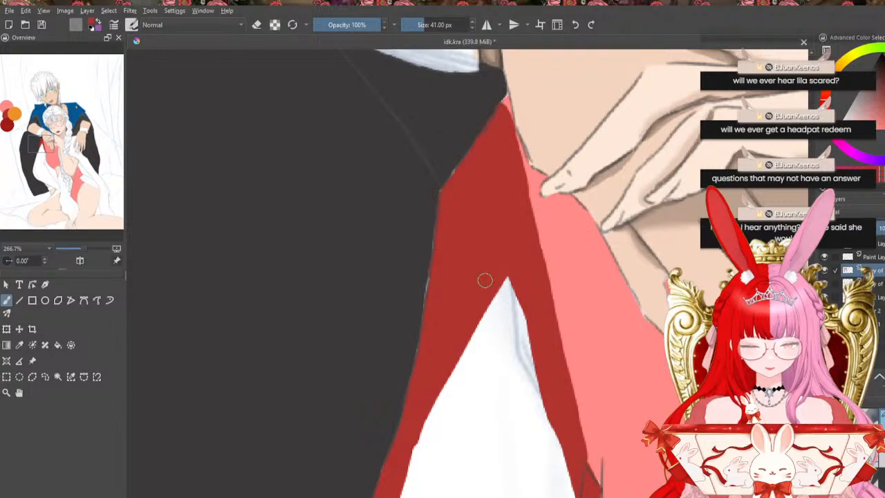
pyautogui.moveTo(508, 276)
pyautogui.mouseDown()
pyautogui.moveTo(463, 350)
pyautogui.moveTo(409, 492)
pyautogui.mouseUp()
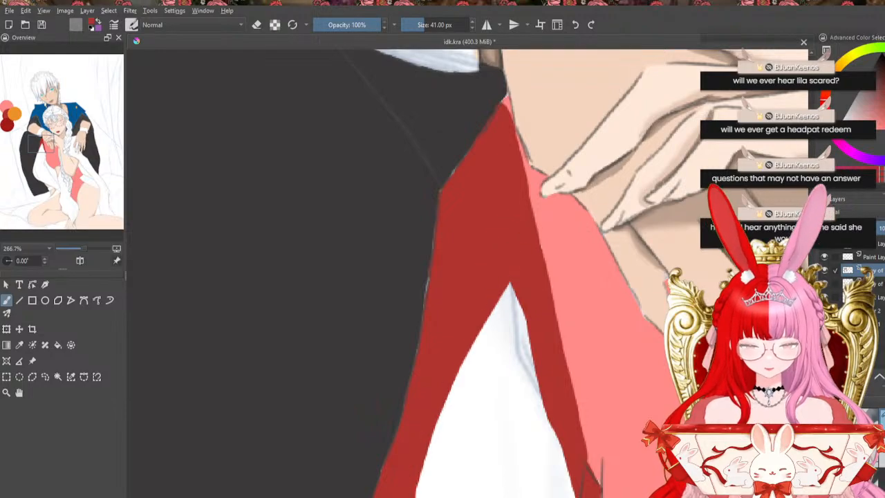
# Fill the rest of the white wedge between the robe's outer and inner bands with solid red
pyautogui.moveTo(484, 289); pyautogui.dragTo(567, 476)
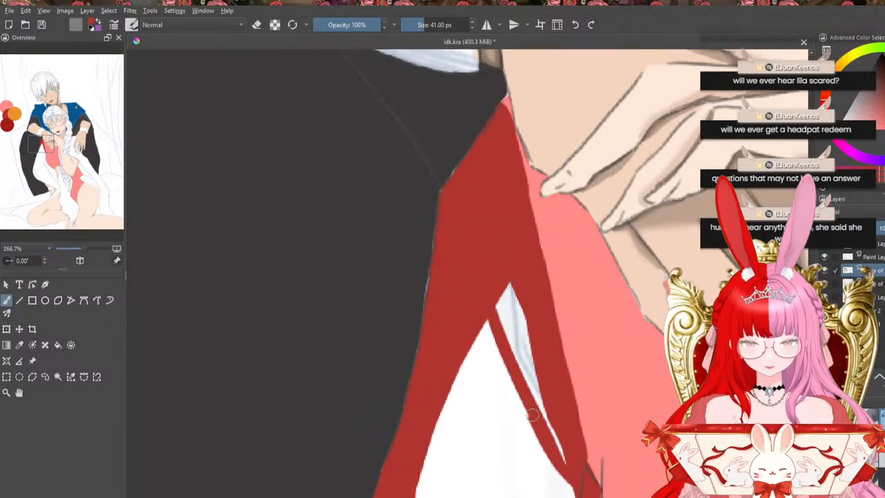
pyautogui.moveTo(494, 298)
pyautogui.mouseDown()
pyautogui.moveTo(549, 419)
pyautogui.moveTo(562, 492)
pyautogui.mouseUp()
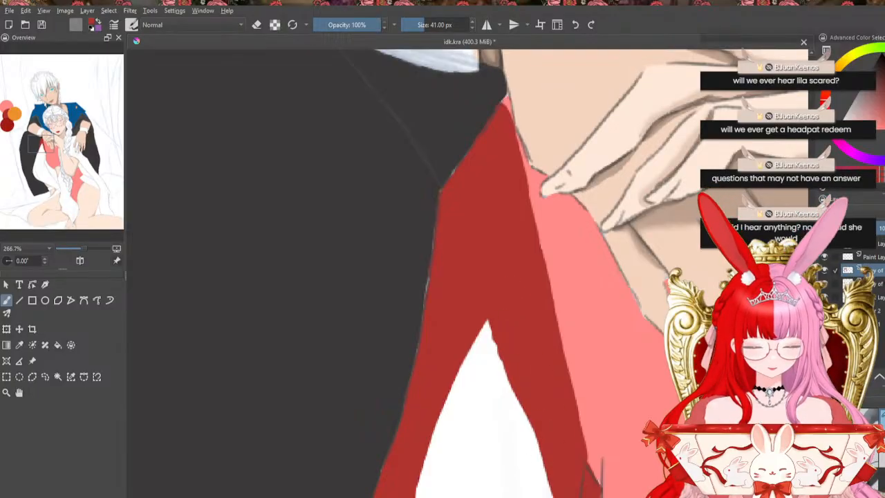
pyautogui.moveTo(484, 302)
pyautogui.mouseDown()
pyautogui.moveTo(503, 435)
pyautogui.moveTo(492, 320)
pyautogui.mouseUp()
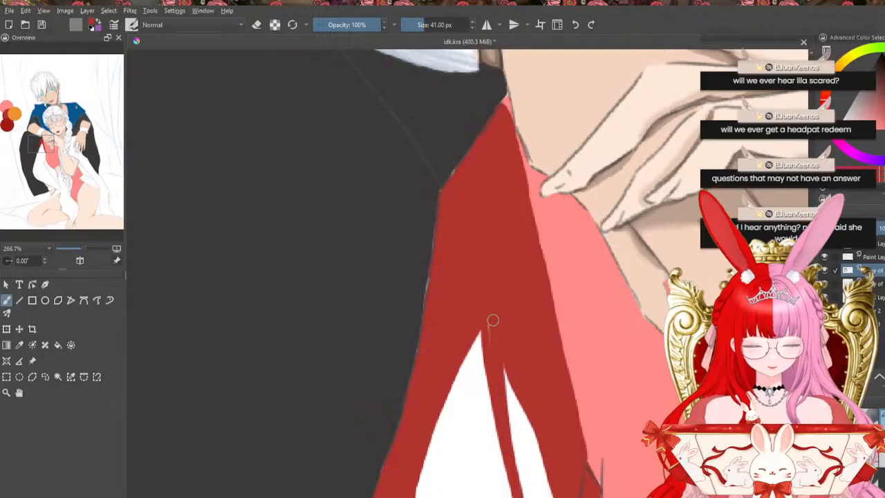
pyautogui.moveTo(496, 356)
pyautogui.mouseDown()
pyautogui.moveTo(511, 371)
pyautogui.moveTo(508, 357)
pyautogui.moveTo(502, 366)
pyautogui.moveTo(531, 413)
pyautogui.mouseUp()
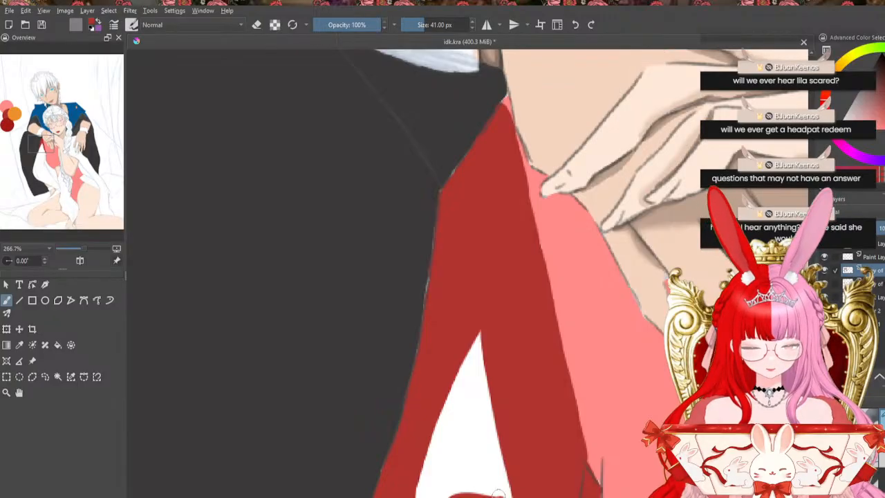
pyautogui.moveTo(498, 493)
pyautogui.mouseDown()
pyautogui.moveTo(487, 327)
pyautogui.moveTo(477, 421)
pyautogui.moveTo(507, 487)
pyautogui.mouseUp()
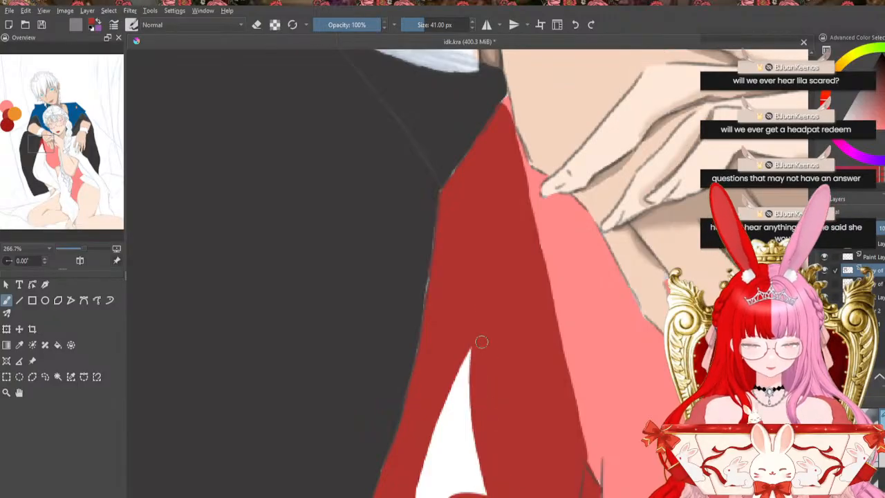
pyautogui.moveTo(476, 325)
pyautogui.mouseDown()
pyautogui.moveTo(431, 451)
pyautogui.moveTo(457, 382)
pyautogui.moveTo(460, 465)
pyautogui.moveTo(482, 410)
pyautogui.mouseUp()
pyautogui.moveTo(468, 360); pyautogui.dragTo(466, 383)
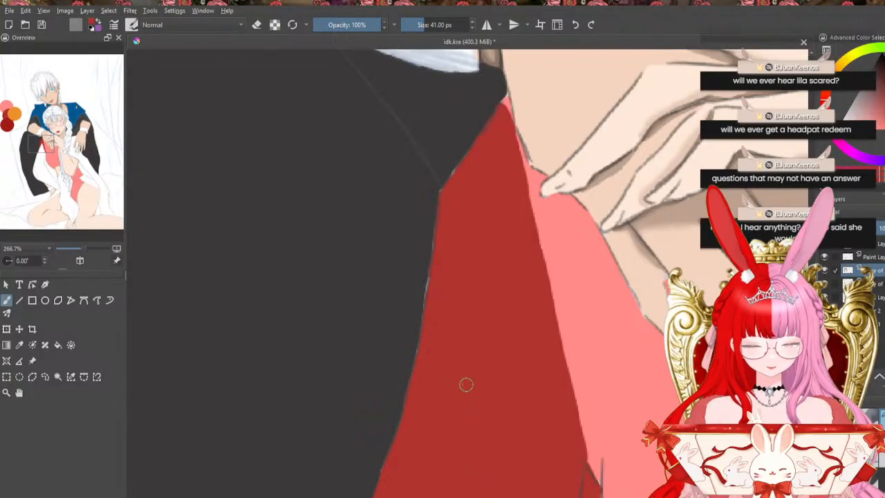
# Continue the red band along the robe's outer edge beside the dark sleeve, below the filled upper section
pyautogui.scroll(-8, 469, 399)
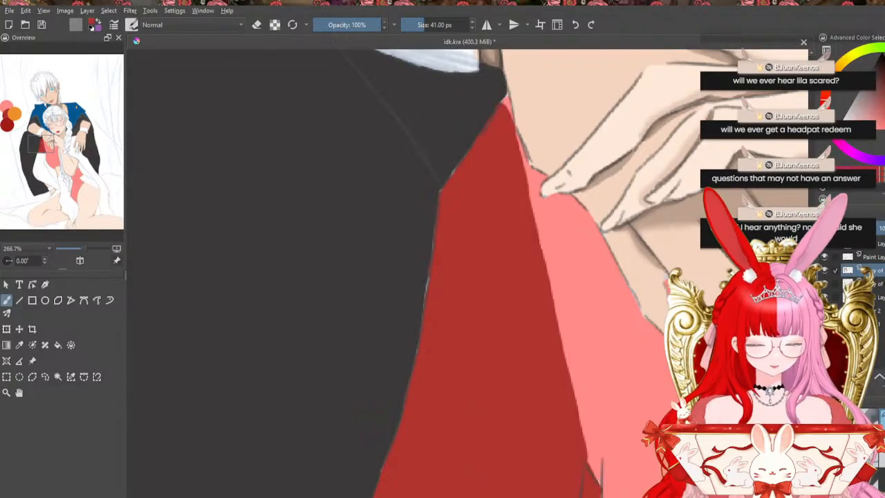
pyautogui.scroll(7, 443, 277)
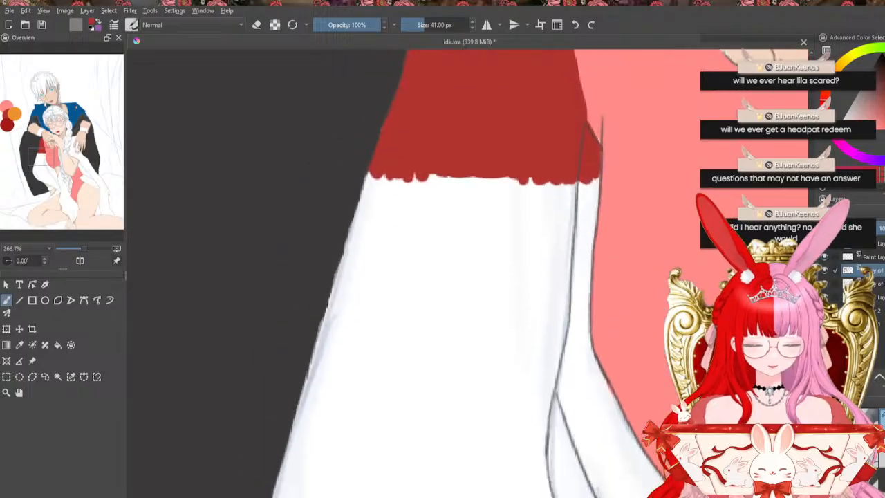
pyautogui.moveTo(375, 181); pyautogui.dragTo(367, 215)
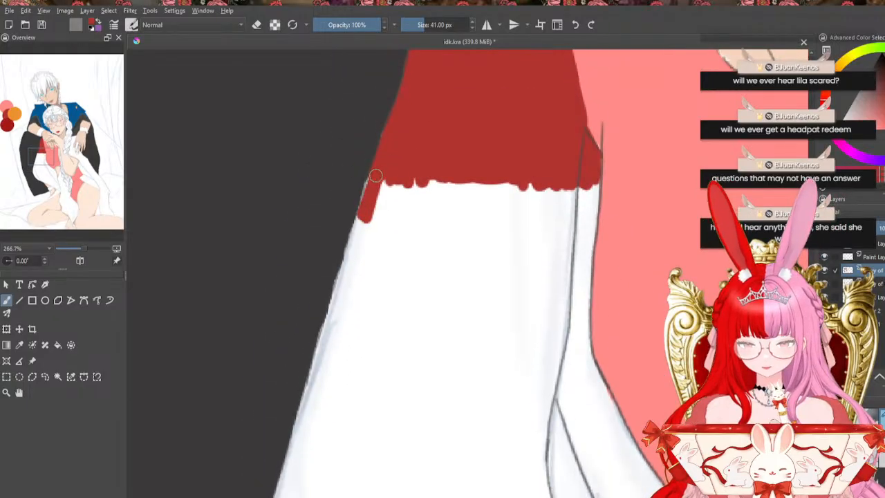
pyautogui.moveTo(370, 183); pyautogui.dragTo(336, 302)
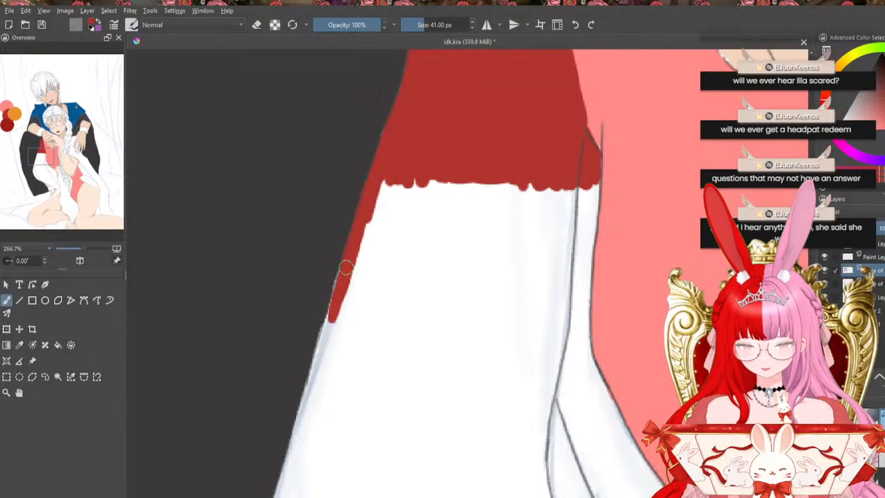
# Extend the flat red down the garment's outer edge beside the dark cloak, undoing strokes that stray from the outline
pyautogui.moveTo(334, 302); pyautogui.dragTo(324, 335)
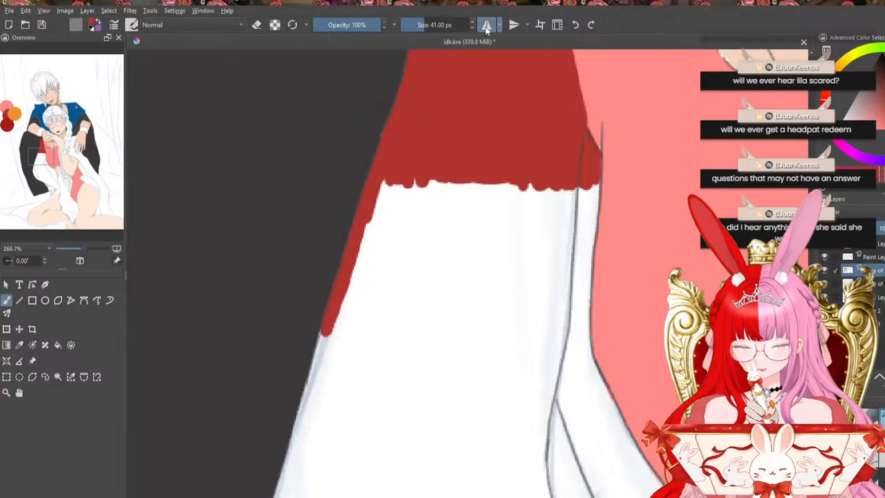
pyautogui.click(577, 26)
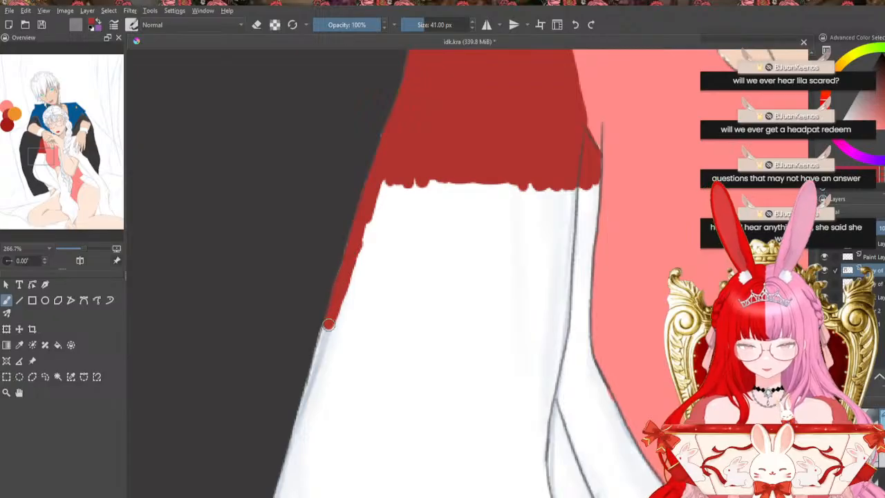
pyautogui.moveTo(324, 337); pyautogui.dragTo(312, 380)
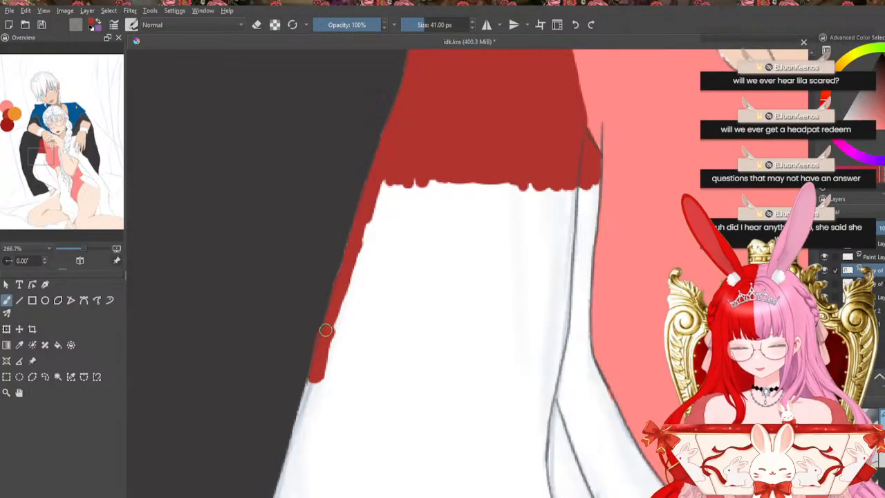
pyautogui.click(574, 25)
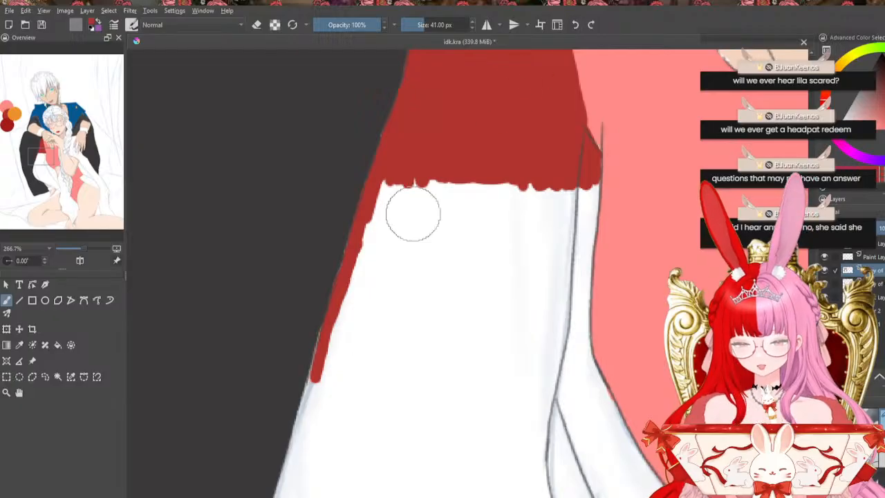
pyautogui.moveTo(320, 366); pyautogui.dragTo(304, 408)
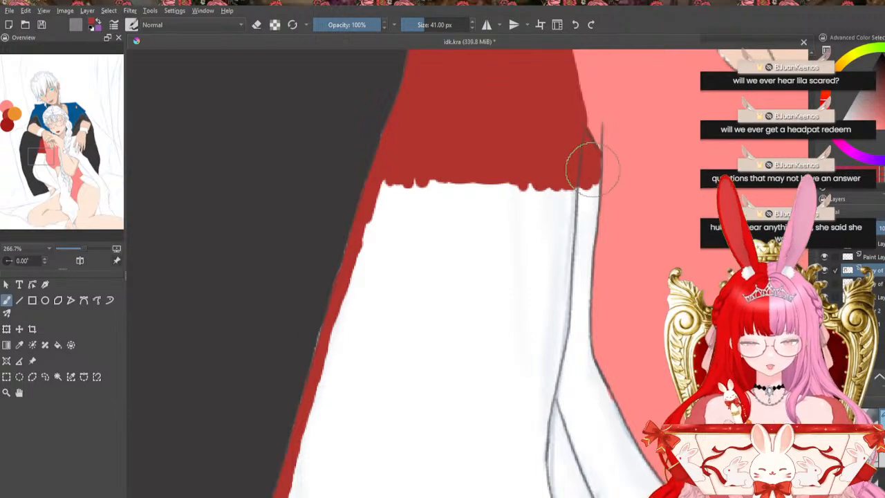
# Paint the narrow white fold beside the pink area red, from the existing red down to where the fold bends outward
pyautogui.moveTo(584, 166)
pyautogui.mouseDown()
pyautogui.moveTo(592, 199)
pyautogui.moveTo(597, 174)
pyautogui.moveTo(593, 214)
pyautogui.moveTo(598, 164)
pyautogui.moveTo(586, 229)
pyautogui.moveTo(590, 176)
pyautogui.moveTo(582, 211)
pyautogui.moveTo(580, 179)
pyautogui.moveTo(581, 236)
pyautogui.mouseUp()
pyautogui.moveTo(585, 197); pyautogui.dragTo(583, 245)
pyautogui.moveTo(595, 181); pyautogui.dragTo(588, 277)
pyautogui.moveTo(588, 236); pyautogui.dragTo(586, 294)
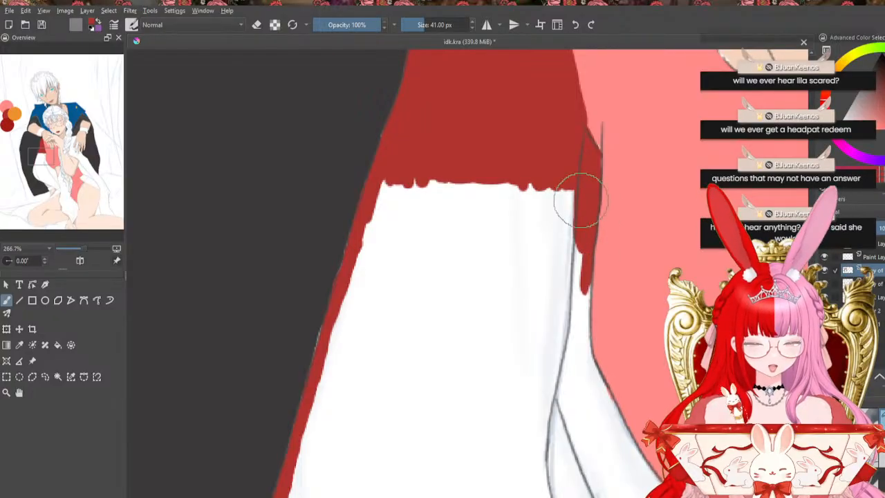
pyautogui.moveTo(574, 199); pyautogui.dragTo(581, 325)
pyautogui.moveTo(581, 257); pyautogui.dragTo(584, 334)
pyautogui.moveTo(586, 285); pyautogui.dragTo(582, 329)
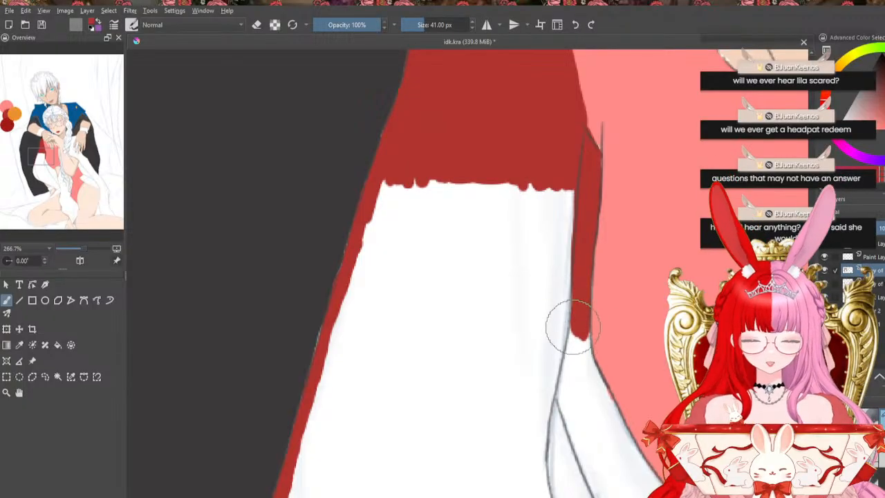
pyautogui.moveTo(573, 321)
pyautogui.mouseDown()
pyautogui.moveTo(576, 364)
pyautogui.moveTo(588, 370)
pyautogui.moveTo(586, 337)
pyautogui.mouseUp()
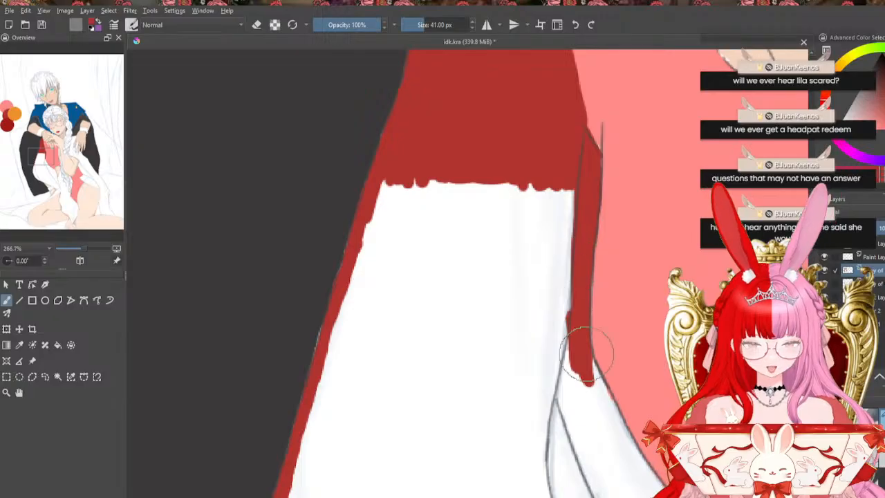
# Continue the red along the outward-curving edge beside the pink area and widen it inward across the fold line
pyautogui.moveTo(594, 370); pyautogui.dragTo(615, 418)
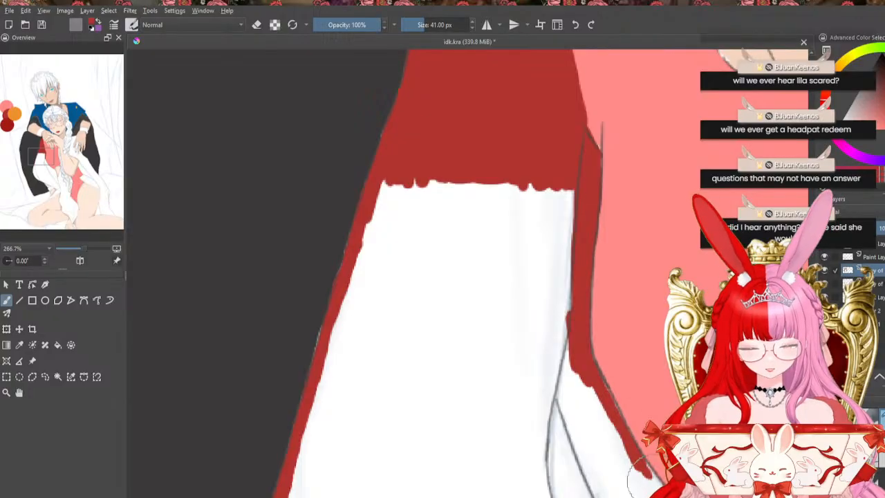
pyautogui.moveTo(557, 172)
pyautogui.mouseDown()
pyautogui.moveTo(569, 346)
pyautogui.moveTo(570, 199)
pyautogui.moveTo(559, 326)
pyautogui.moveTo(617, 470)
pyautogui.mouseUp()
pyautogui.moveTo(567, 363)
pyautogui.mouseDown()
pyautogui.moveTo(602, 433)
pyautogui.moveTo(594, 386)
pyautogui.moveTo(628, 463)
pyautogui.moveTo(572, 384)
pyautogui.moveTo(640, 489)
pyautogui.mouseUp()
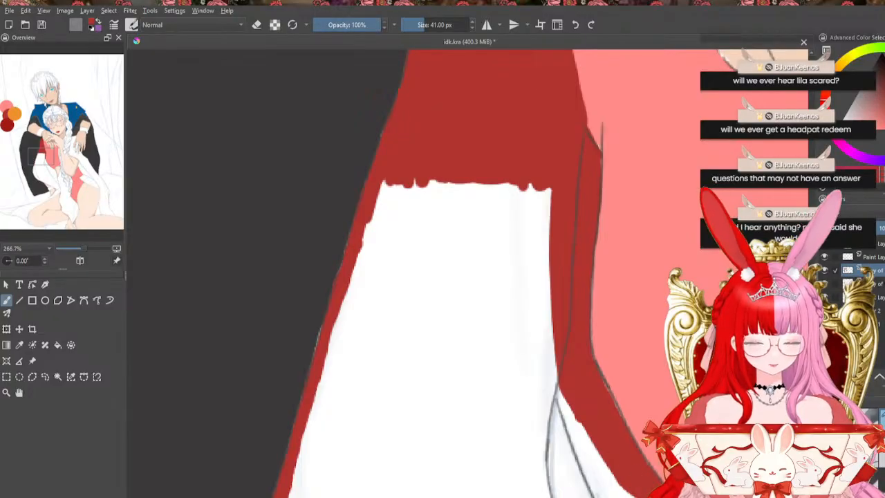
pyautogui.click(670, 497)
# Carry the red further down the edge beside the dark cloak, widening the band and smoothing its jagged upper corner
pyautogui.moveTo(59, 157); pyautogui.dragTo(34, 160)
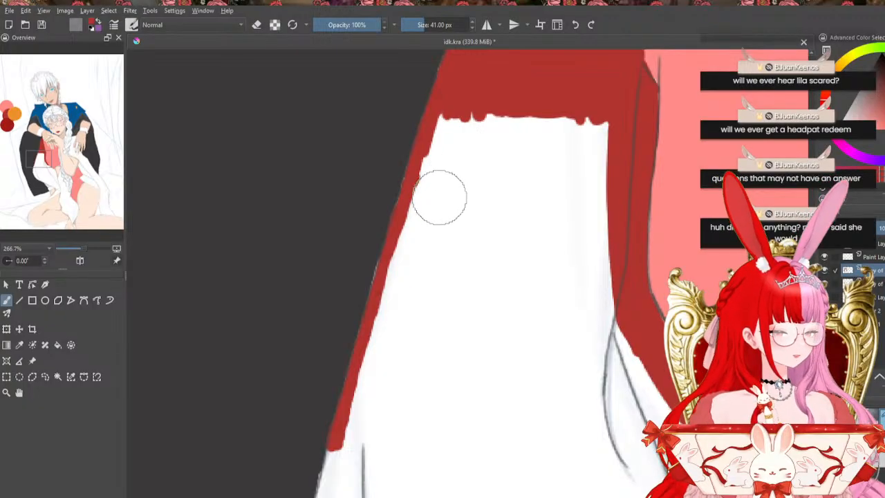
pyautogui.moveTo(344, 416); pyautogui.dragTo(332, 473)
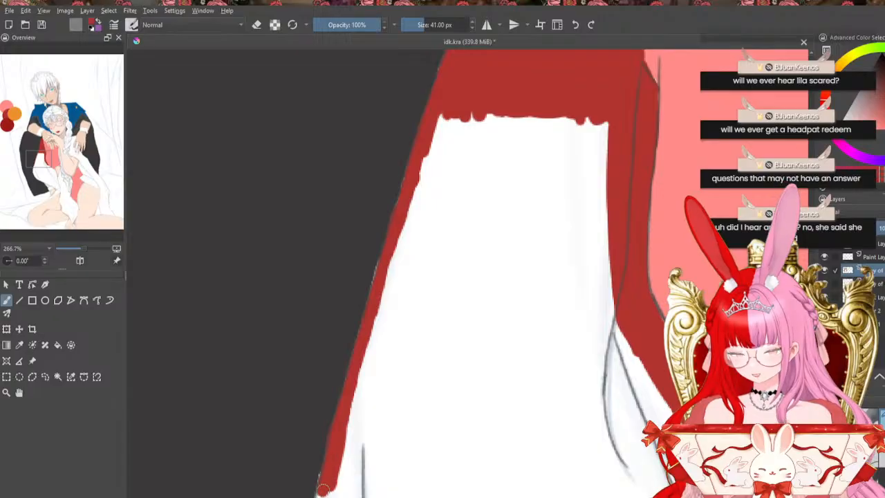
pyautogui.moveTo(332, 485); pyautogui.dragTo(330, 495)
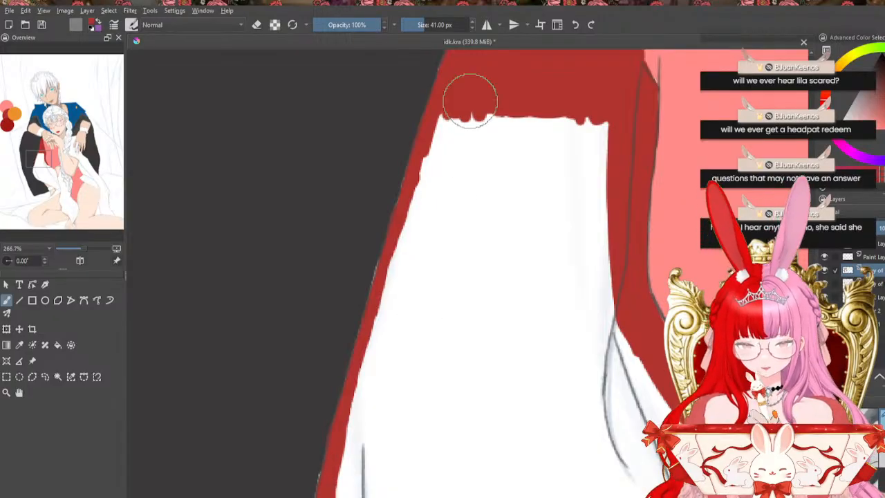
pyautogui.moveTo(478, 113)
pyautogui.mouseDown()
pyautogui.moveTo(452, 134)
pyautogui.moveTo(457, 126)
pyautogui.mouseUp()
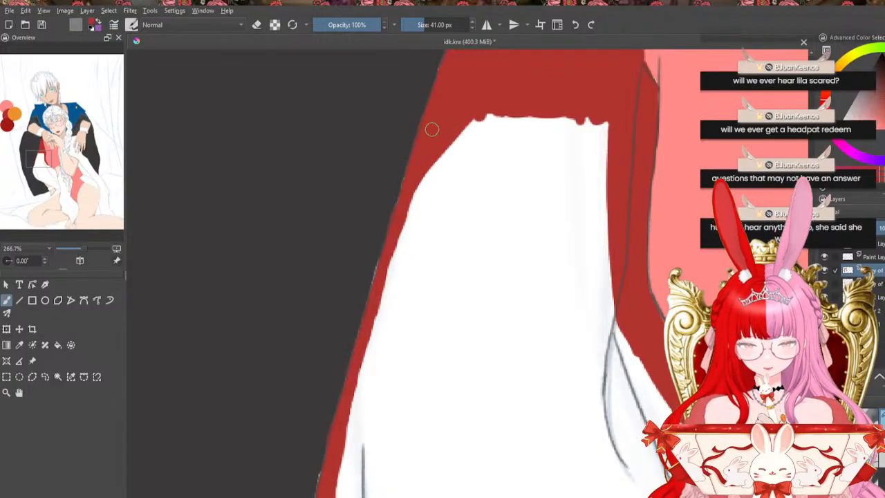
pyautogui.moveTo(502, 93)
pyautogui.mouseDown()
pyautogui.moveTo(429, 181)
pyautogui.moveTo(384, 293)
pyautogui.mouseUp()
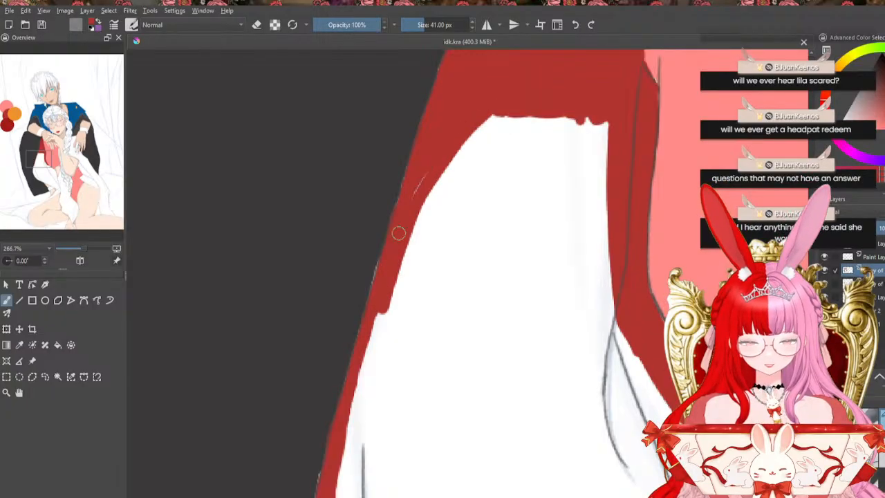
pyautogui.moveTo(430, 167)
pyautogui.mouseDown()
pyautogui.moveTo(367, 350)
pyautogui.moveTo(339, 482)
pyautogui.mouseUp()
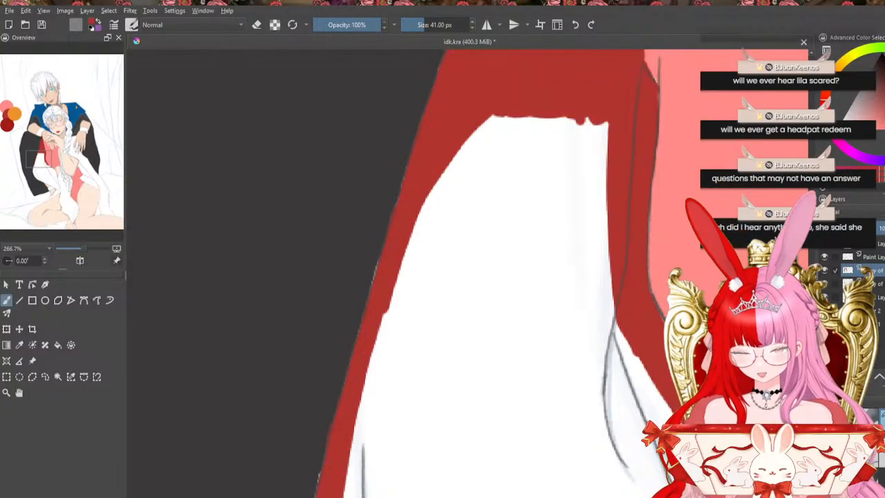
pyautogui.moveTo(403, 255)
pyautogui.mouseDown()
pyautogui.moveTo(358, 493)
pyautogui.moveTo(350, 491)
pyautogui.moveTo(355, 406)
pyautogui.moveTo(356, 475)
pyautogui.mouseUp()
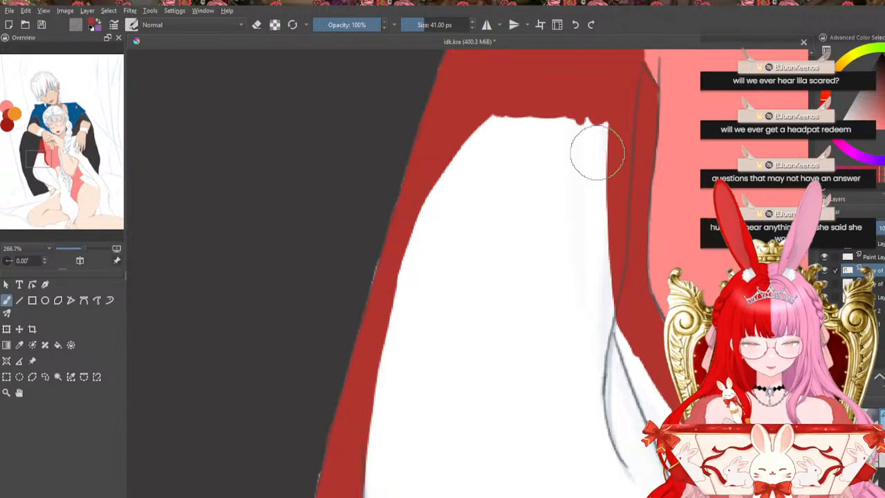
# Smooth the ragged red corner on the pink side and widen the red diagonally down across the fold lines
pyautogui.moveTo(571, 121)
pyautogui.mouseDown()
pyautogui.moveTo(618, 265)
pyautogui.moveTo(575, 123)
pyautogui.moveTo(603, 107)
pyautogui.moveTo(604, 197)
pyautogui.moveTo(587, 127)
pyautogui.mouseUp()
pyautogui.moveTo(550, 90)
pyautogui.mouseDown()
pyautogui.moveTo(626, 332)
pyautogui.moveTo(558, 104)
pyautogui.moveTo(619, 295)
pyautogui.moveTo(557, 147)
pyautogui.moveTo(616, 357)
pyautogui.moveTo(634, 391)
pyautogui.mouseUp()
pyautogui.moveTo(613, 311)
pyautogui.mouseDown()
pyautogui.moveTo(634, 390)
pyautogui.moveTo(664, 410)
pyautogui.mouseUp()
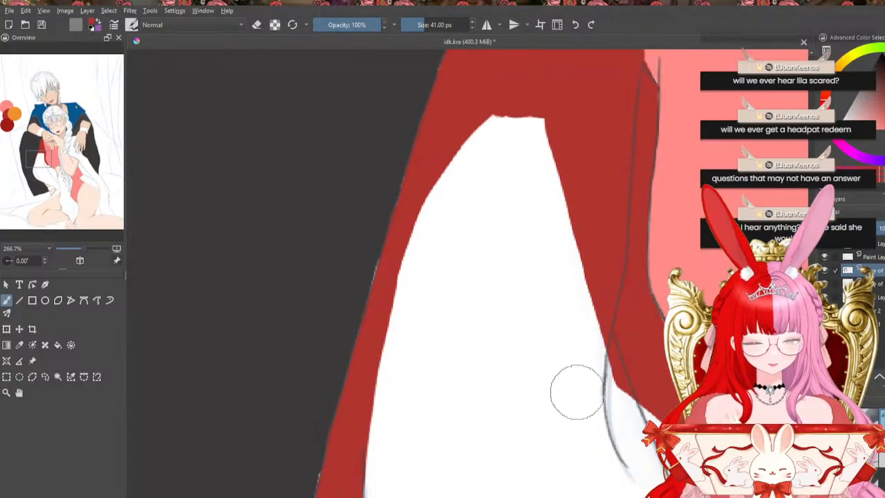
# Close off the upper white area with a red stroke across the garment and fill the enclosed area with red
pyautogui.moveTo(612, 382); pyautogui.dragTo(370, 427)
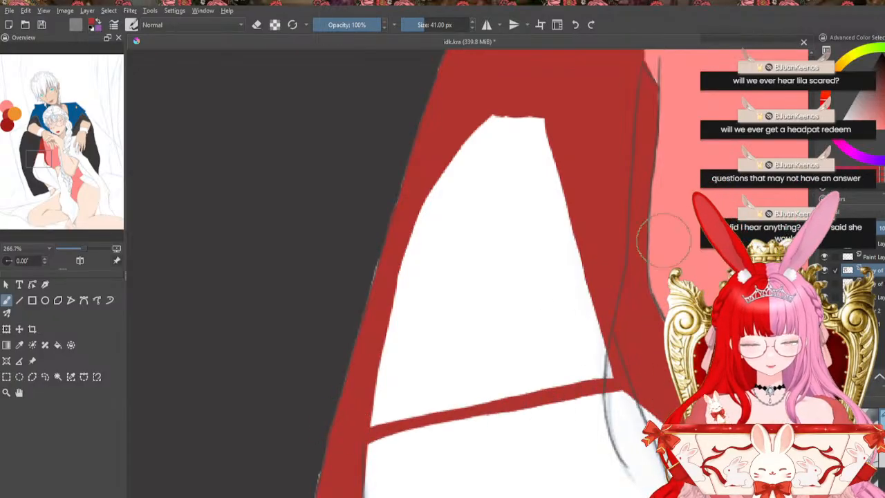
pyautogui.moveTo(620, 290); pyautogui.dragTo(615, 338)
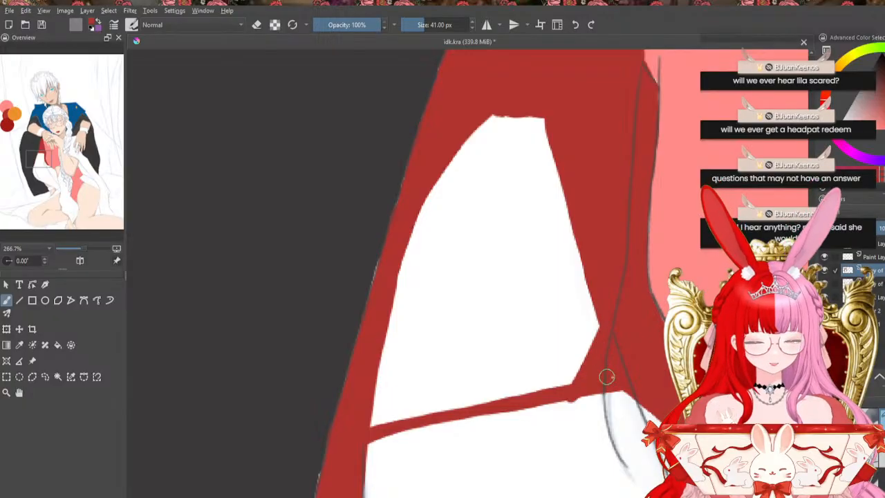
pyautogui.click(58, 345)
pyautogui.click(433, 313)
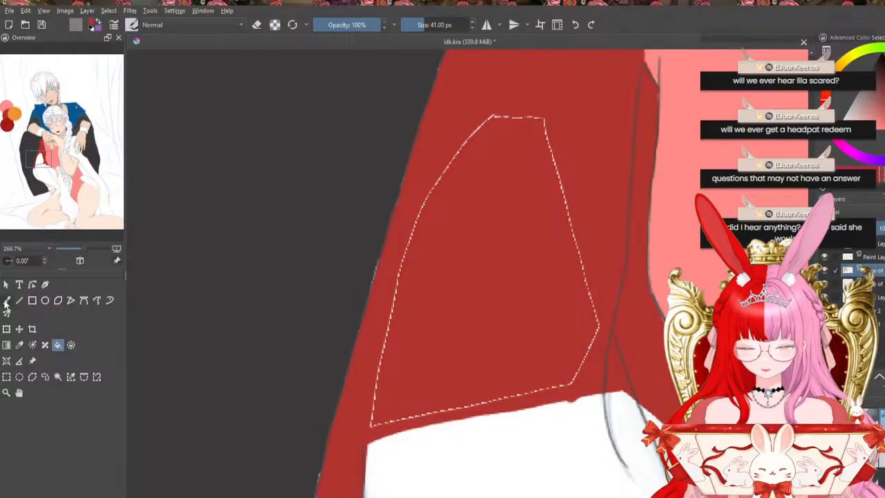
# Brush red over the thin pale seam left around the filled area
pyautogui.click(6, 300)
pyautogui.moveTo(476, 121); pyautogui.dragTo(468, 147)
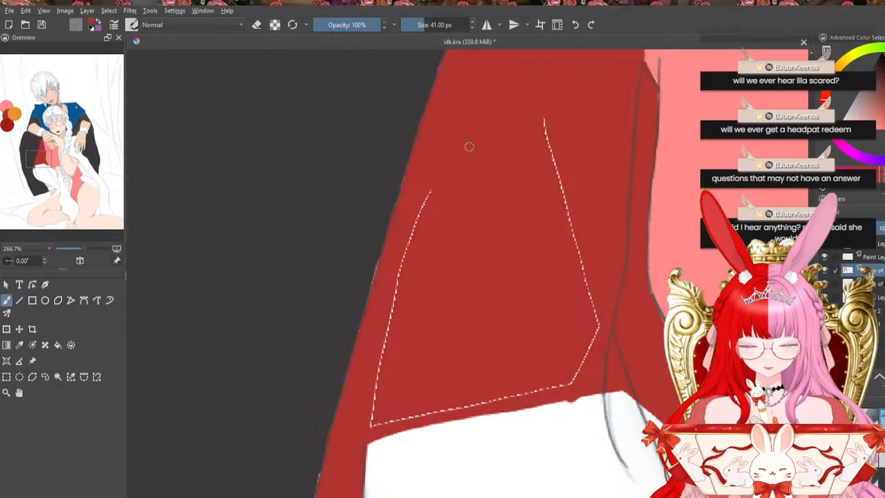
pyautogui.moveTo(396, 289); pyautogui.dragTo(383, 341)
pyautogui.moveTo(388, 418); pyautogui.dragTo(487, 399)
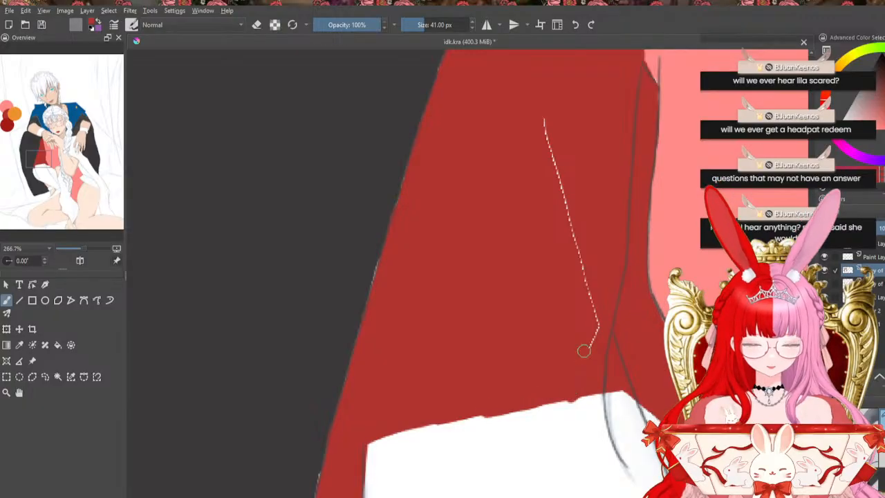
pyautogui.moveTo(545, 123)
pyautogui.mouseDown()
pyautogui.moveTo(548, 177)
pyautogui.moveTo(575, 249)
pyautogui.moveTo(559, 183)
pyautogui.moveTo(588, 298)
pyautogui.mouseUp()
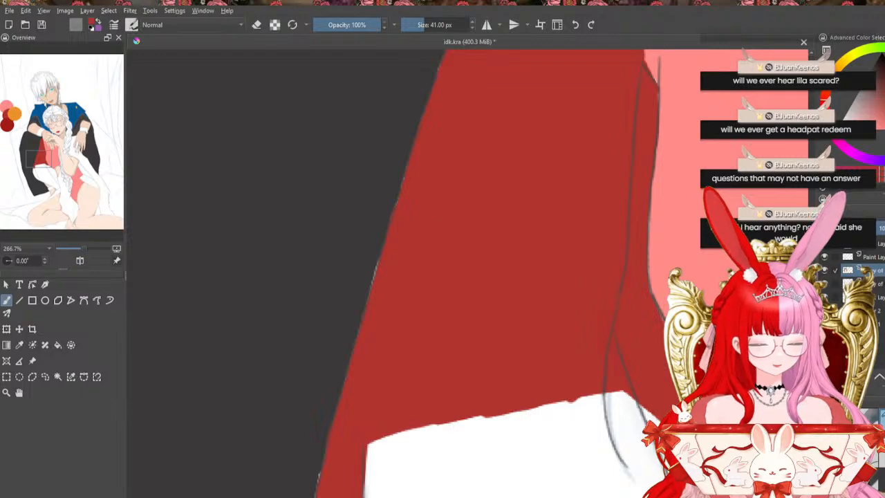
# Paint red down the garment's lower edge beside the dark cloak and widen it inward with a diagonal boundary across the fold line
pyautogui.scroll(-5, 443, 277)
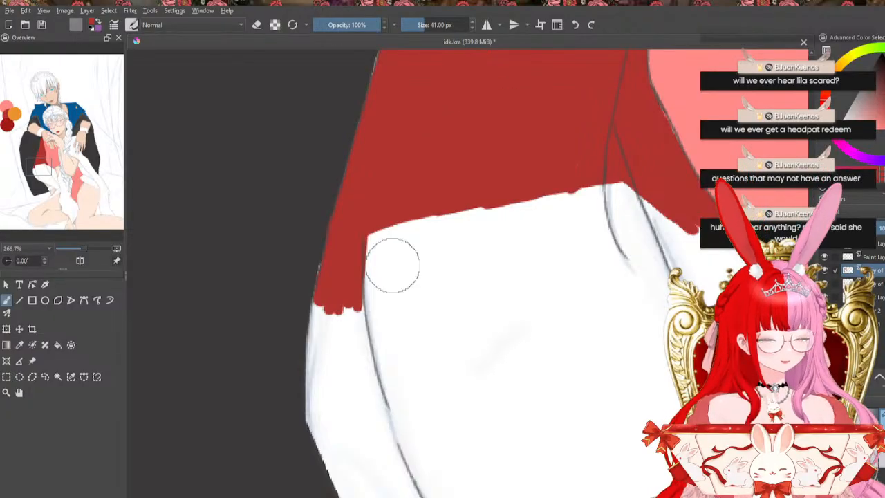
pyautogui.moveTo(414, 218)
pyautogui.mouseDown()
pyautogui.moveTo(363, 308)
pyautogui.moveTo(387, 249)
pyautogui.moveTo(362, 279)
pyautogui.moveTo(373, 223)
pyautogui.mouseUp()
pyautogui.moveTo(328, 305); pyautogui.dragTo(314, 325)
pyautogui.moveTo(310, 382); pyautogui.dragTo(312, 428)
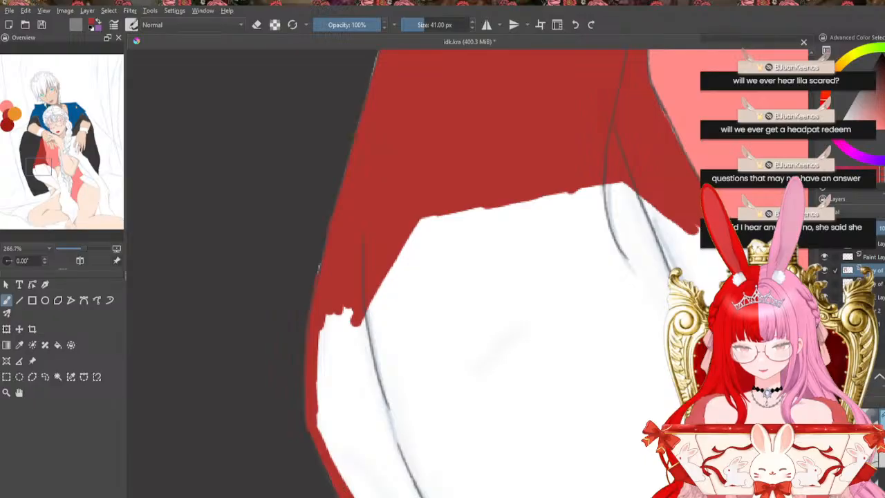
pyautogui.moveTo(352, 313)
pyautogui.mouseDown()
pyautogui.moveTo(340, 419)
pyautogui.moveTo(348, 490)
pyautogui.moveTo(316, 422)
pyautogui.moveTo(325, 327)
pyautogui.moveTo(338, 374)
pyautogui.moveTo(339, 462)
pyautogui.moveTo(332, 450)
pyautogui.mouseUp()
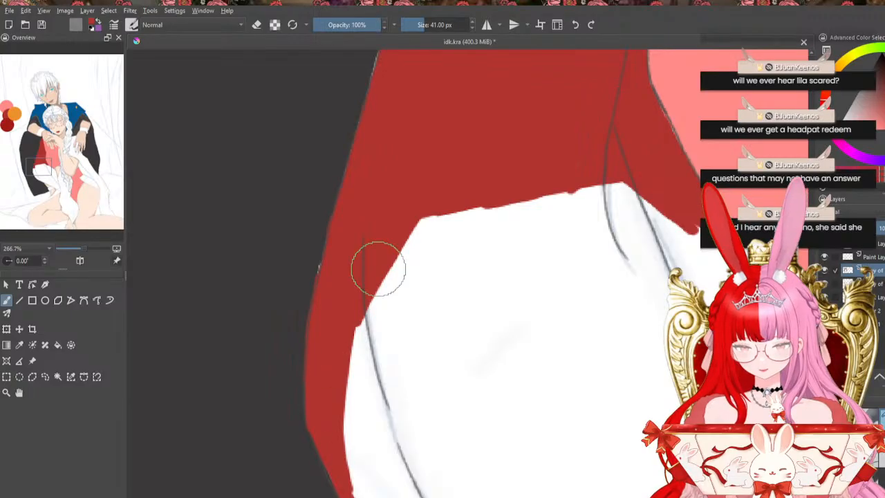
pyautogui.moveTo(485, 207)
pyautogui.mouseDown()
pyautogui.moveTo(356, 387)
pyautogui.moveTo(342, 430)
pyautogui.moveTo(356, 322)
pyautogui.moveTo(477, 192)
pyautogui.moveTo(384, 277)
pyautogui.moveTo(404, 246)
pyautogui.mouseUp()
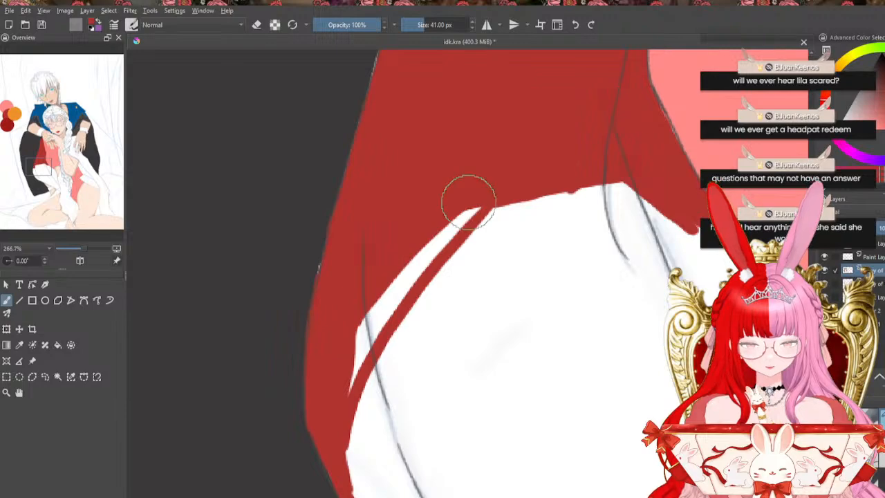
pyautogui.moveTo(469, 192)
pyautogui.mouseDown()
pyautogui.moveTo(340, 383)
pyautogui.moveTo(356, 347)
pyautogui.moveTo(354, 393)
pyautogui.moveTo(443, 239)
pyautogui.moveTo(365, 346)
pyautogui.mouseUp()
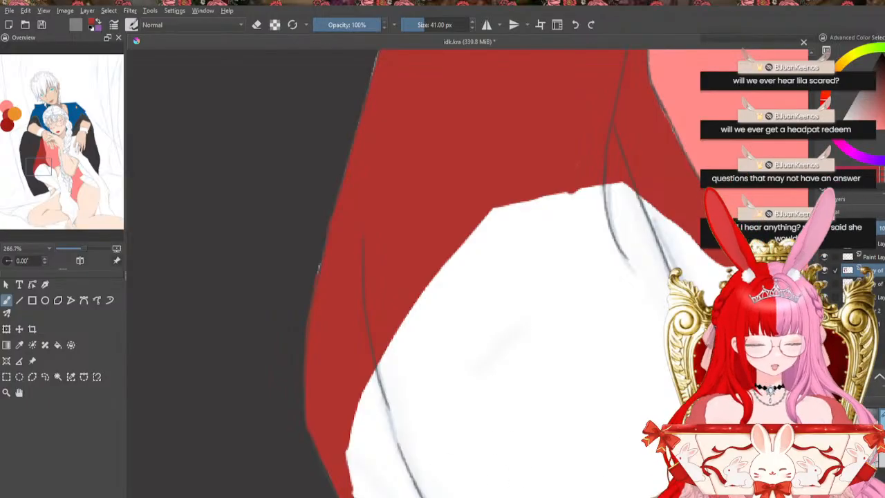
# Extend the red along the garment's lower curved edge beneath the pink area, thickening and smoothing the band
pyautogui.hscroll(4, 468, 273)
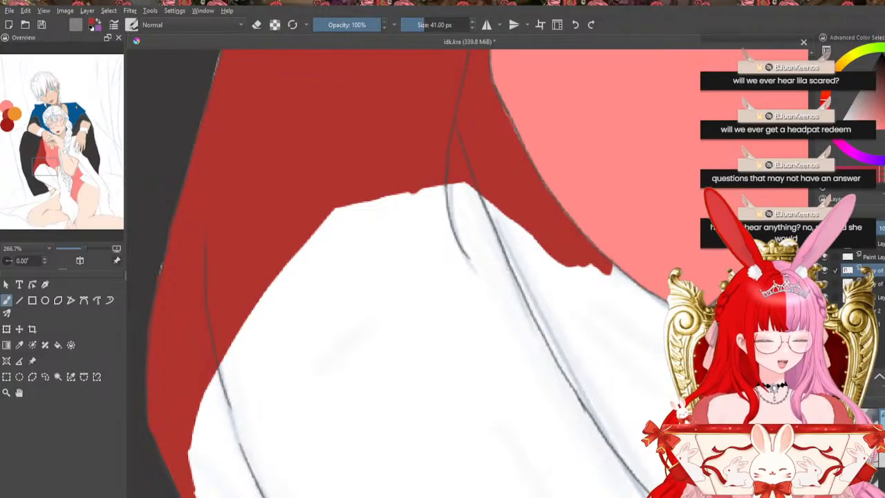
pyautogui.scroll(-3, 408, 273)
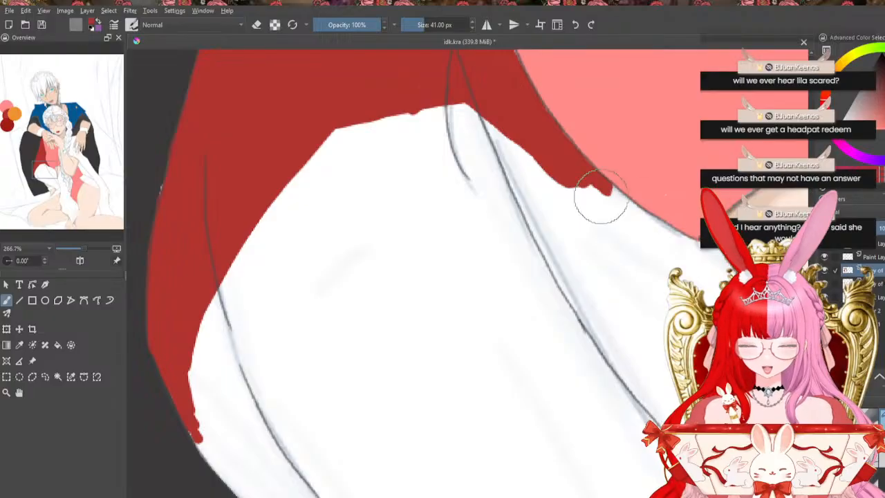
pyautogui.moveTo(555, 172); pyautogui.dragTo(603, 220)
pyautogui.moveTo(573, 194); pyautogui.dragTo(618, 224)
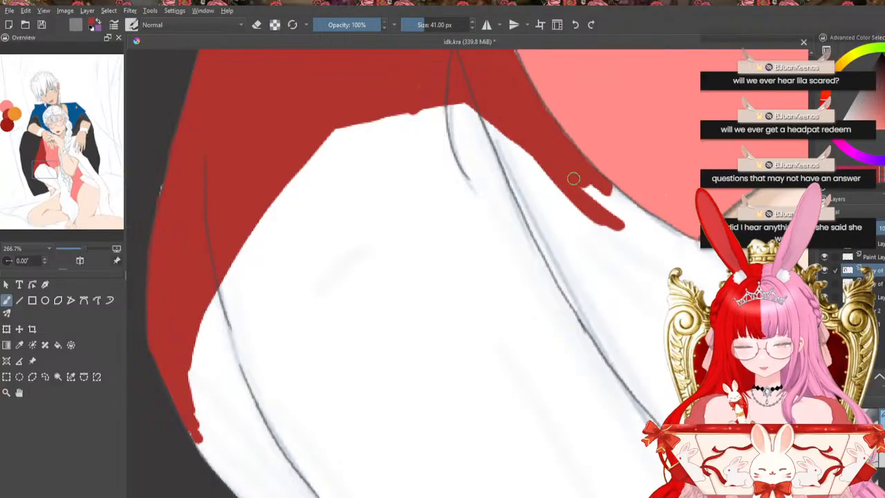
pyautogui.moveTo(575, 178)
pyautogui.mouseDown()
pyautogui.moveTo(622, 221)
pyautogui.moveTo(642, 221)
pyautogui.mouseUp()
pyautogui.moveTo(602, 188); pyautogui.dragTo(665, 237)
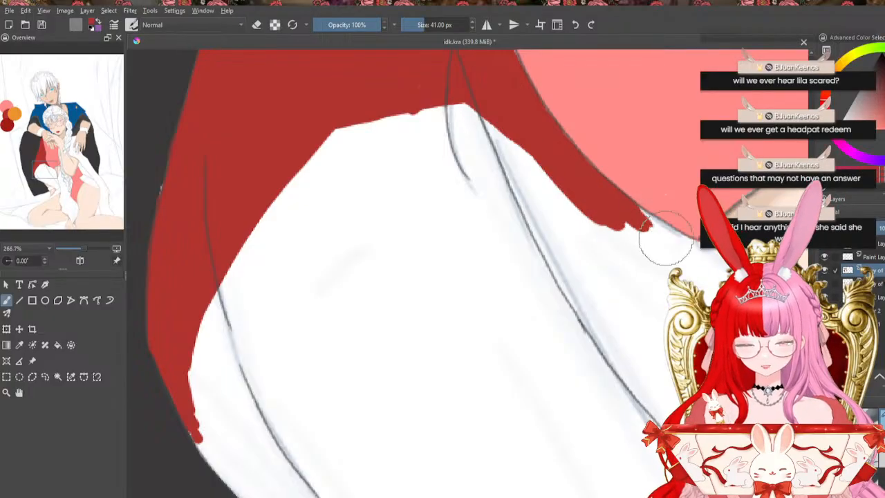
pyautogui.moveTo(631, 209); pyautogui.dragTo(683, 249)
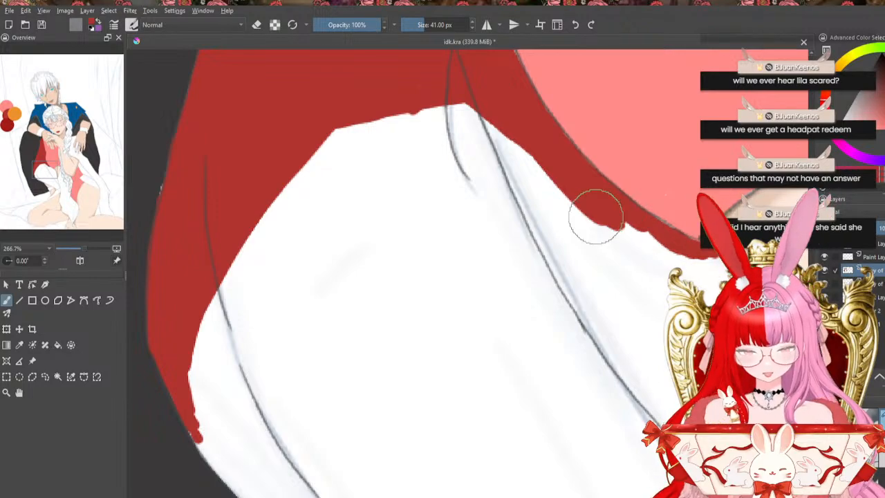
pyautogui.moveTo(586, 208)
pyautogui.mouseDown()
pyautogui.moveTo(649, 259)
pyautogui.moveTo(706, 259)
pyautogui.moveTo(660, 249)
pyautogui.moveTo(622, 216)
pyautogui.moveTo(682, 275)
pyautogui.mouseUp()
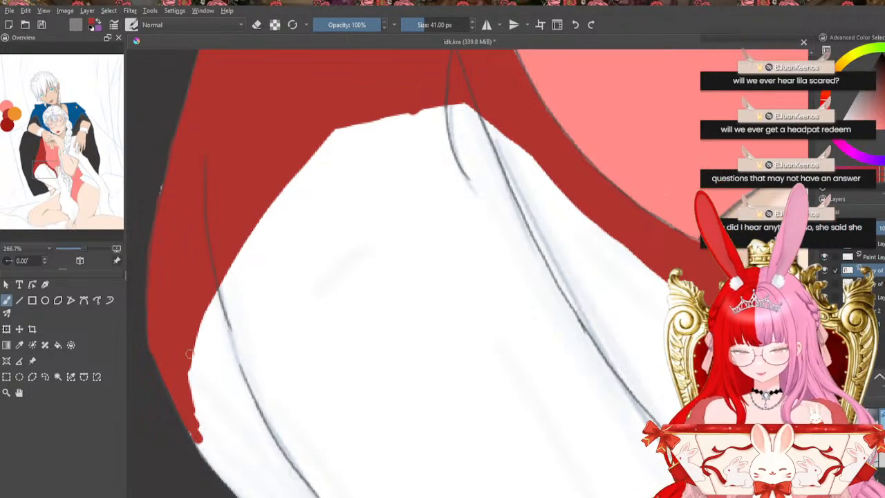
# Extend the red down the garment's outer edge beside the dark cloak, covering the white gap along the outline
pyautogui.moveTo(194, 350); pyautogui.dragTo(202, 439)
pyautogui.moveTo(186, 380); pyautogui.dragTo(211, 454)
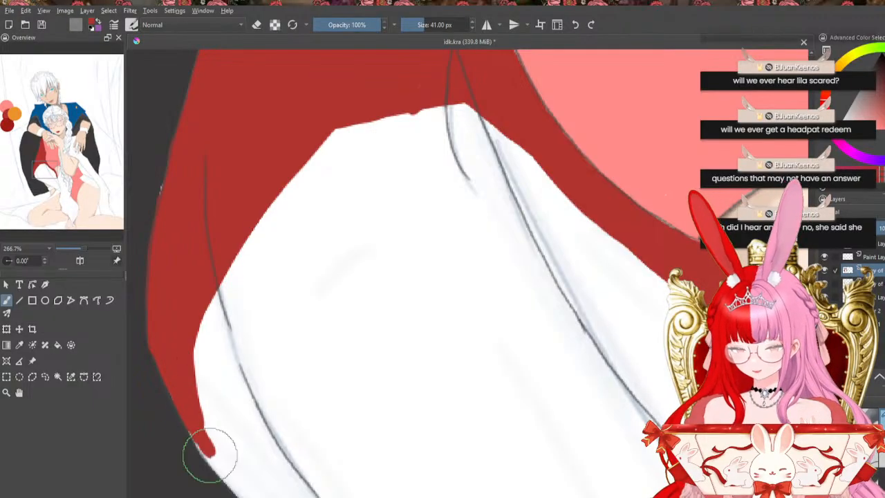
pyautogui.moveTo(190, 422); pyautogui.dragTo(206, 458)
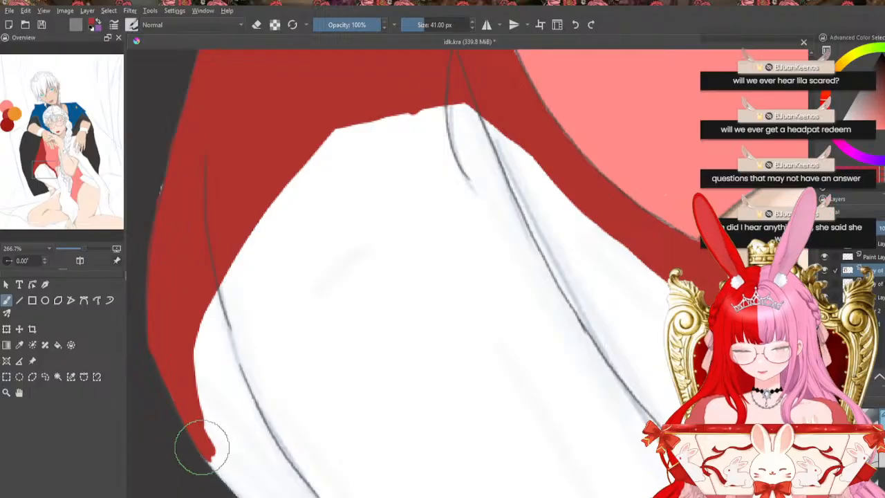
pyautogui.moveTo(201, 446); pyautogui.dragTo(249, 492)
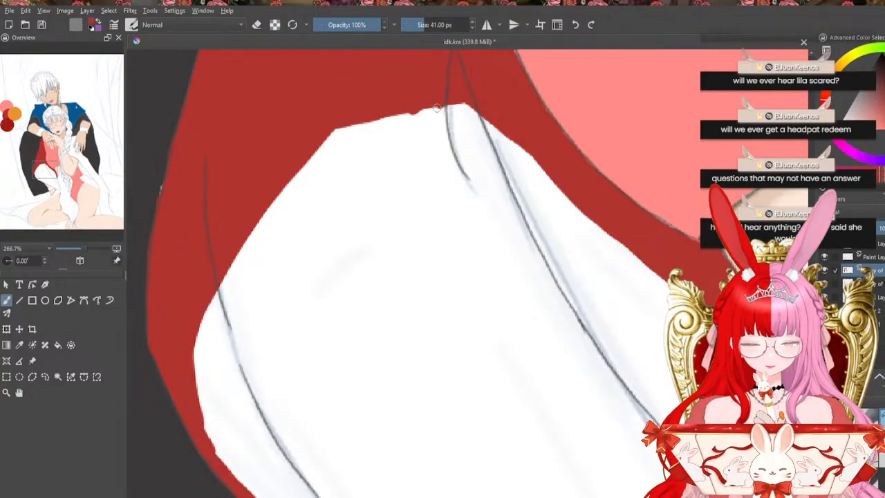
# Round off the upper corner of the white area with a curved red stroke and fill the slivers down along the outer edge
pyautogui.moveTo(437, 108)
pyautogui.mouseDown()
pyautogui.moveTo(346, 149)
pyautogui.moveTo(276, 196)
pyautogui.mouseUp()
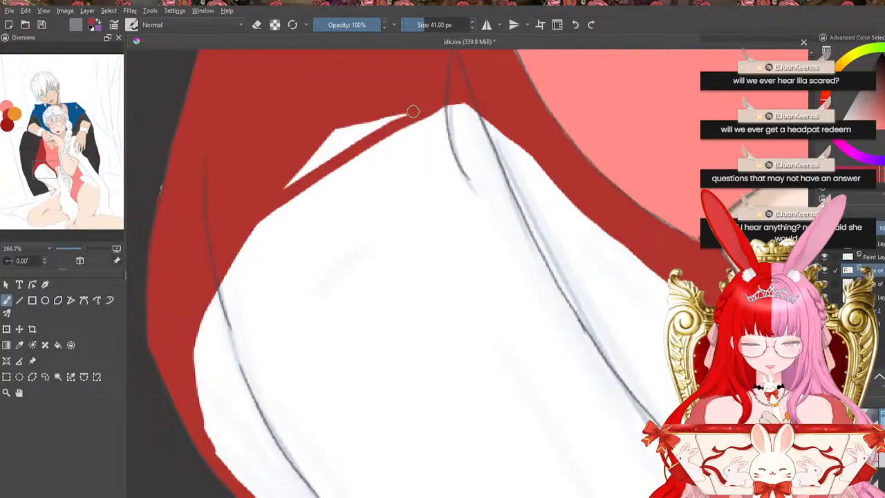
pyautogui.moveTo(413, 111)
pyautogui.mouseDown()
pyautogui.moveTo(311, 148)
pyautogui.moveTo(291, 182)
pyautogui.moveTo(394, 117)
pyautogui.moveTo(327, 142)
pyautogui.moveTo(340, 142)
pyautogui.mouseUp()
pyautogui.moveTo(471, 101)
pyautogui.mouseDown()
pyautogui.moveTo(439, 112)
pyautogui.moveTo(355, 162)
pyautogui.moveTo(291, 215)
pyautogui.moveTo(238, 289)
pyautogui.moveTo(208, 380)
pyautogui.moveTo(216, 456)
pyautogui.moveTo(194, 376)
pyautogui.moveTo(198, 343)
pyautogui.moveTo(238, 263)
pyautogui.moveTo(335, 165)
pyautogui.mouseUp()
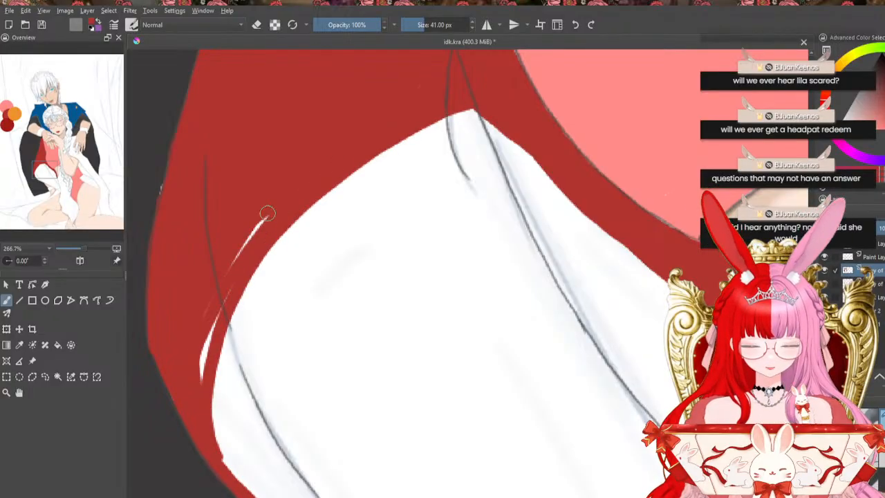
pyautogui.moveTo(267, 213)
pyautogui.mouseDown()
pyautogui.moveTo(200, 342)
pyautogui.moveTo(231, 291)
pyautogui.moveTo(198, 391)
pyautogui.mouseUp()
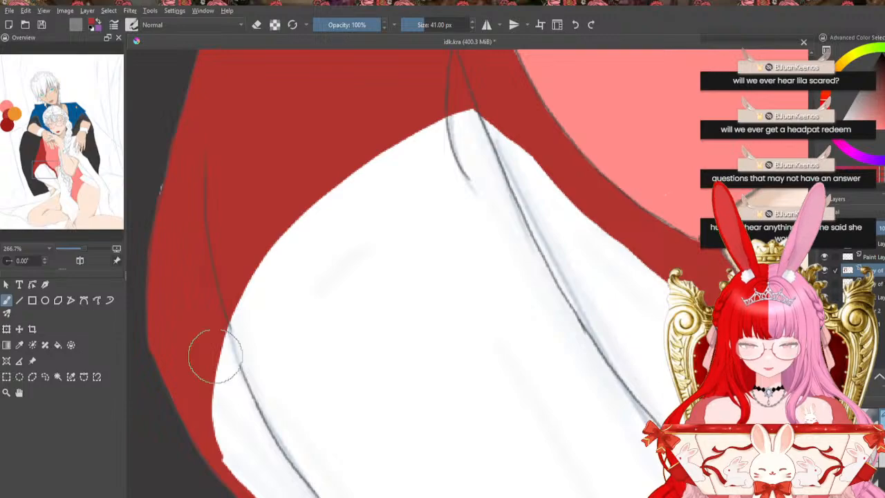
pyautogui.moveTo(215, 357)
pyautogui.mouseDown()
pyautogui.moveTo(235, 459)
pyautogui.moveTo(221, 453)
pyautogui.moveTo(211, 387)
pyautogui.mouseUp()
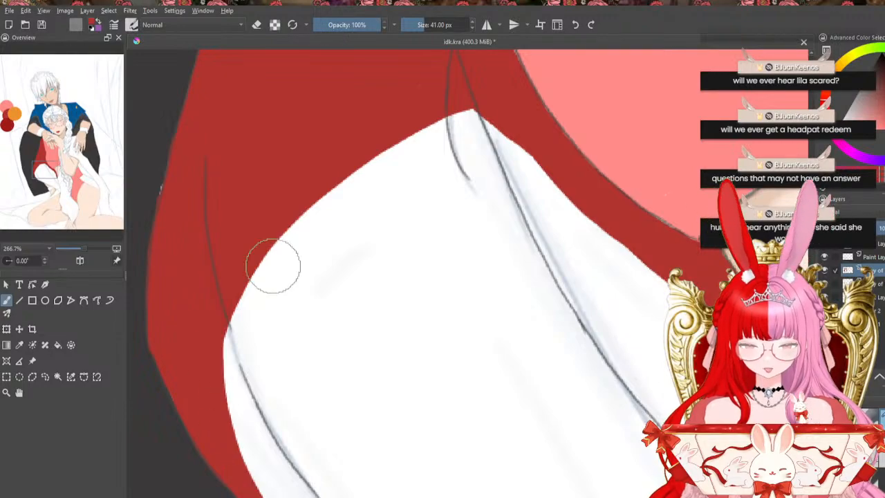
# Widen the red inward around the top of the white area and down its outer side, smoothing the boundary
pyautogui.moveTo(530, 159)
pyautogui.mouseDown()
pyautogui.moveTo(460, 118)
pyautogui.moveTo(559, 192)
pyautogui.moveTo(524, 173)
pyautogui.moveTo(463, 112)
pyautogui.moveTo(475, 110)
pyautogui.moveTo(562, 182)
pyautogui.mouseUp()
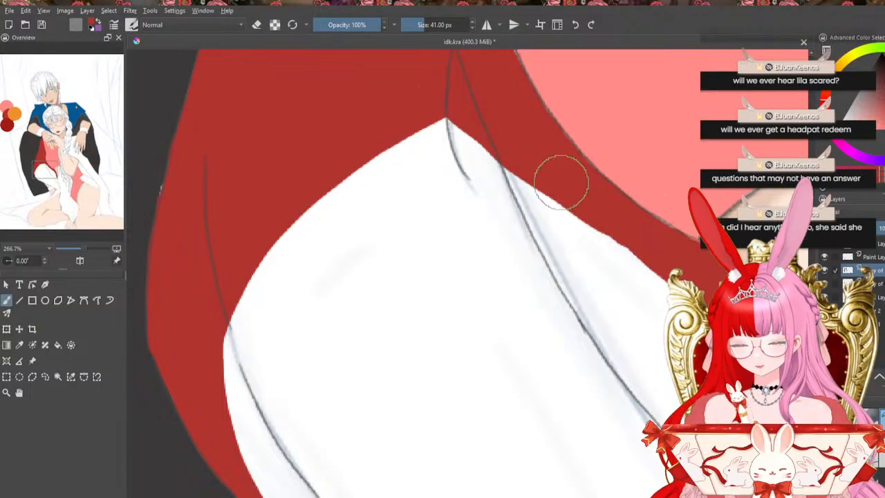
pyautogui.moveTo(372, 158)
pyautogui.mouseDown()
pyautogui.moveTo(510, 124)
pyautogui.moveTo(371, 164)
pyautogui.moveTo(465, 128)
pyautogui.moveTo(378, 161)
pyautogui.moveTo(453, 113)
pyautogui.mouseUp()
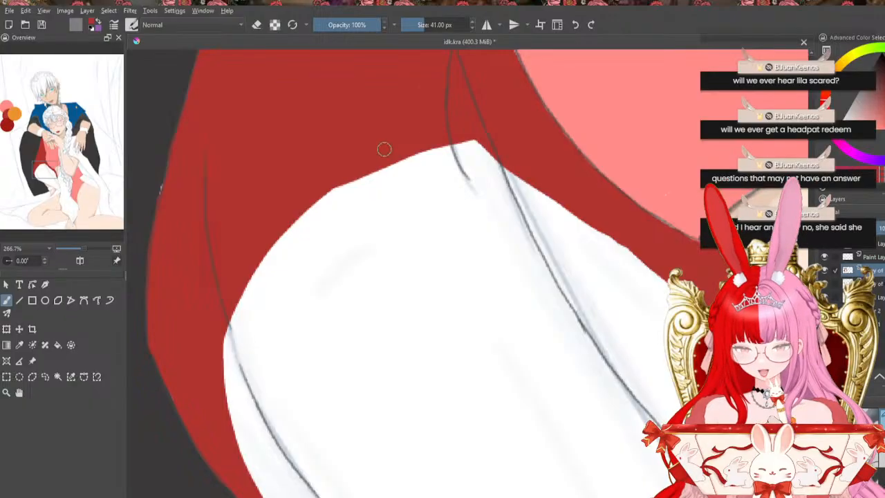
pyautogui.moveTo(384, 149)
pyautogui.mouseDown()
pyautogui.moveTo(294, 231)
pyautogui.moveTo(262, 279)
pyautogui.moveTo(226, 389)
pyautogui.moveTo(220, 366)
pyautogui.moveTo(277, 244)
pyautogui.mouseUp()
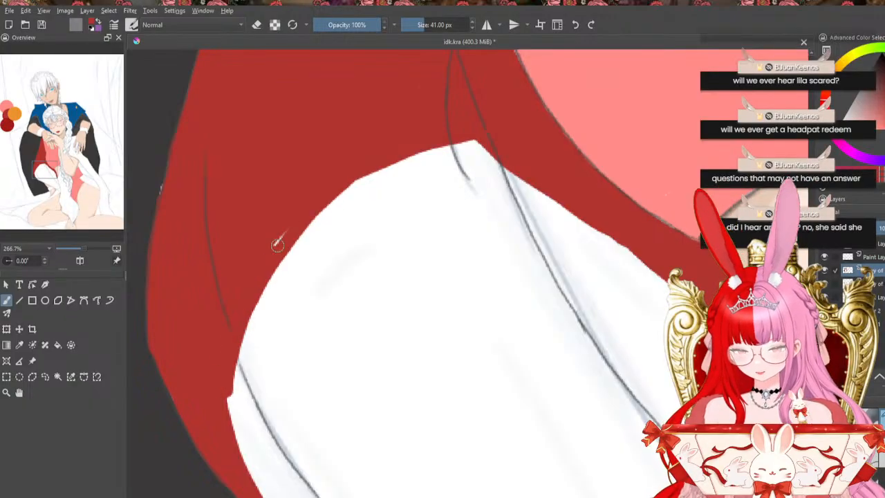
pyautogui.moveTo(243, 313)
pyautogui.mouseDown()
pyautogui.moveTo(234, 410)
pyautogui.moveTo(258, 492)
pyautogui.mouseUp()
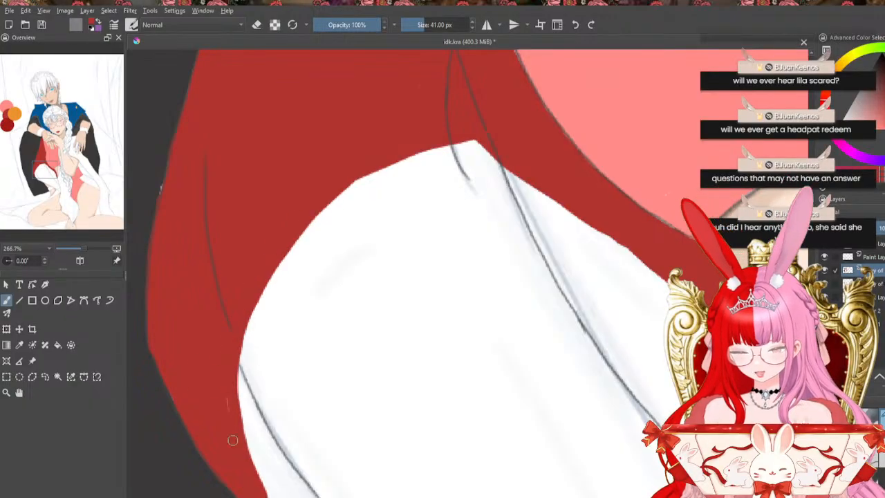
pyautogui.moveTo(233, 431)
pyautogui.mouseDown()
pyautogui.moveTo(263, 480)
pyautogui.moveTo(230, 412)
pyautogui.moveTo(266, 490)
pyautogui.moveTo(250, 463)
pyautogui.moveTo(266, 495)
pyautogui.mouseUp()
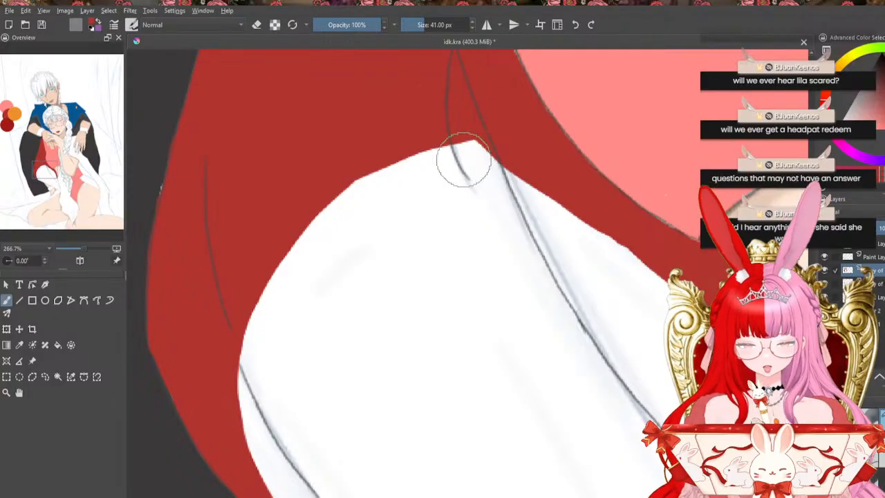
# Paint red over the tip of the short upper fold line and fill the adjoining white corner behind a diagonal stroke
pyautogui.moveTo(464, 159)
pyautogui.mouseDown()
pyautogui.moveTo(388, 168)
pyautogui.moveTo(461, 177)
pyautogui.moveTo(517, 171)
pyautogui.moveTo(401, 160)
pyautogui.moveTo(478, 164)
pyautogui.moveTo(485, 154)
pyautogui.moveTo(456, 166)
pyautogui.moveTo(452, 154)
pyautogui.moveTo(432, 152)
pyautogui.moveTo(452, 138)
pyautogui.mouseUp()
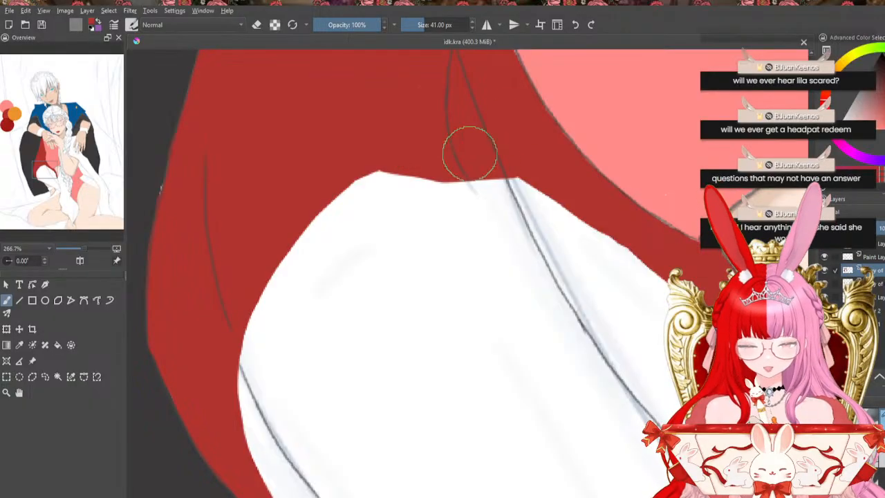
pyautogui.moveTo(432, 181)
pyautogui.mouseDown()
pyautogui.moveTo(391, 208)
pyautogui.moveTo(236, 350)
pyautogui.moveTo(325, 201)
pyautogui.mouseUp()
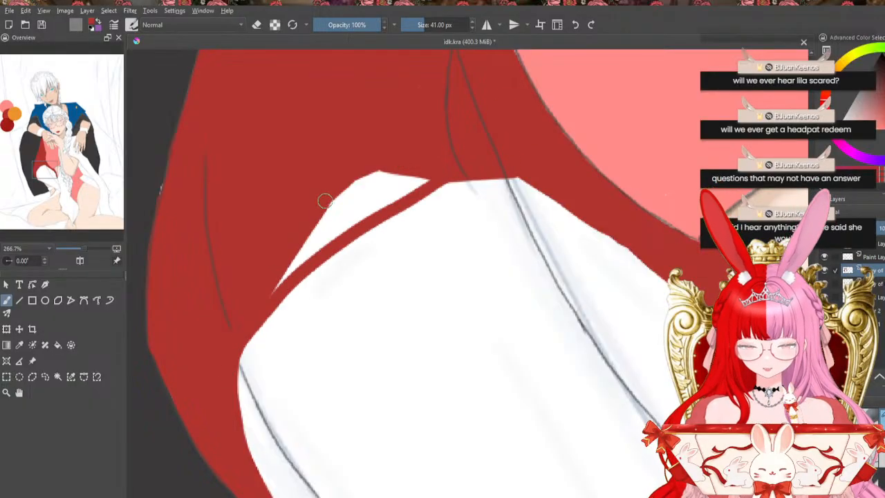
pyautogui.moveTo(375, 173)
pyautogui.mouseDown()
pyautogui.moveTo(443, 166)
pyautogui.moveTo(385, 179)
pyautogui.moveTo(376, 164)
pyautogui.moveTo(280, 283)
pyautogui.moveTo(377, 195)
pyautogui.moveTo(439, 178)
pyautogui.moveTo(323, 249)
pyautogui.moveTo(342, 223)
pyautogui.mouseUp()
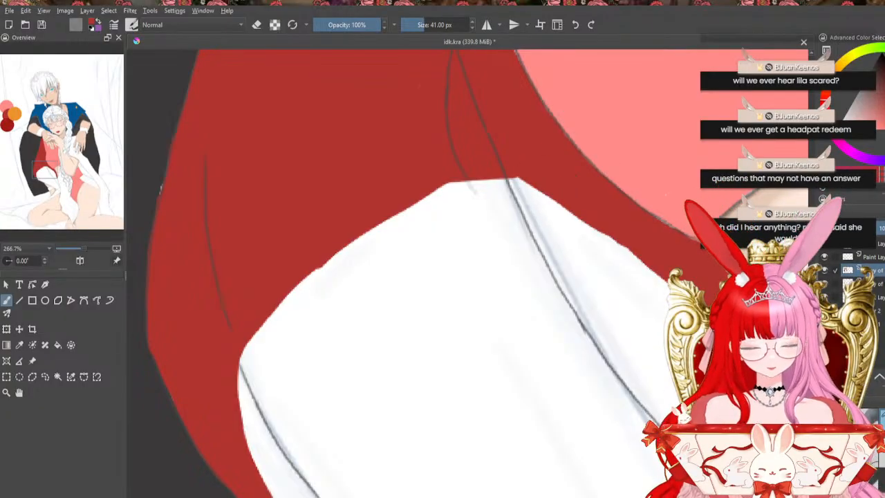
# Continue the red band down the garment's outer edge beside the dark cloak, thickening it over the lower outer fold line
pyautogui.moveTo(812, 332)
pyautogui.mouseDown()
pyautogui.moveTo(812, 348)
pyautogui.moveTo(812, 339)
pyautogui.mouseUp()
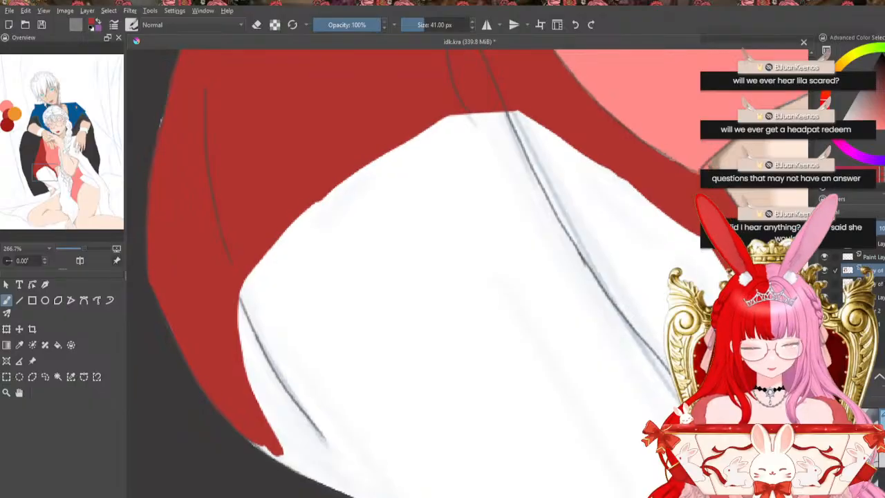
pyautogui.moveTo(239, 278)
pyautogui.mouseDown()
pyautogui.moveTo(246, 335)
pyautogui.moveTo(290, 431)
pyautogui.moveTo(237, 320)
pyautogui.moveTo(267, 418)
pyautogui.moveTo(253, 400)
pyautogui.moveTo(298, 452)
pyautogui.moveTo(248, 426)
pyautogui.moveTo(281, 456)
pyautogui.moveTo(247, 426)
pyautogui.mouseUp()
pyautogui.moveTo(274, 453); pyautogui.dragTo(248, 427)
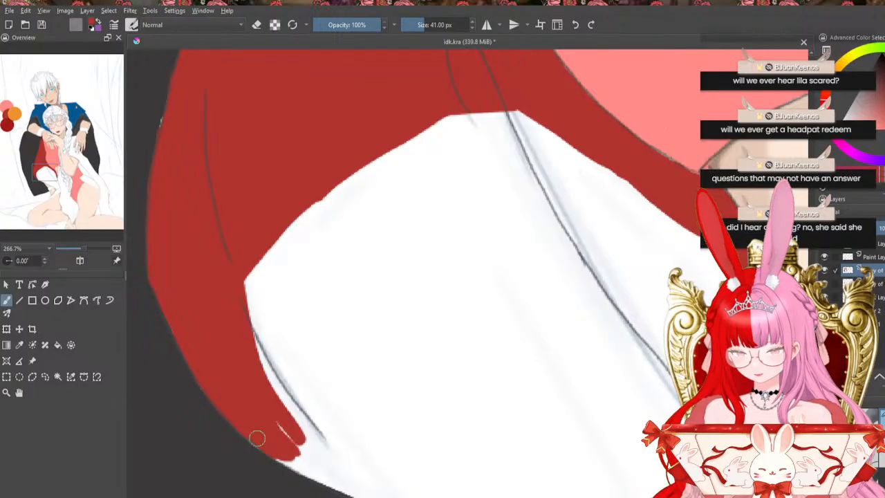
pyautogui.moveTo(299, 461)
pyautogui.mouseDown()
pyautogui.moveTo(269, 450)
pyautogui.moveTo(334, 482)
pyautogui.moveTo(300, 467)
pyautogui.moveTo(343, 478)
pyautogui.moveTo(350, 491)
pyautogui.moveTo(364, 491)
pyautogui.moveTo(321, 474)
pyautogui.moveTo(401, 497)
pyautogui.moveTo(322, 462)
pyautogui.moveTo(370, 483)
pyautogui.moveTo(273, 416)
pyautogui.moveTo(354, 486)
pyautogui.mouseUp()
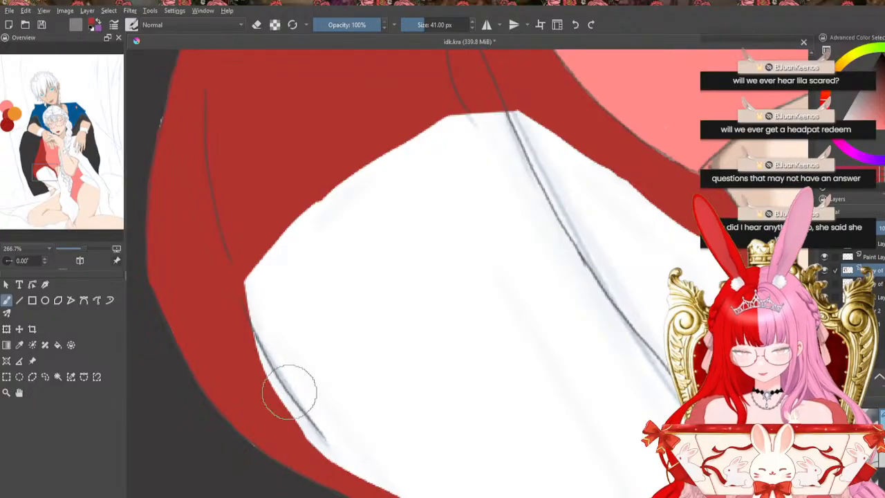
pyautogui.moveTo(237, 276)
pyautogui.mouseDown()
pyautogui.moveTo(311, 429)
pyautogui.moveTo(363, 479)
pyautogui.moveTo(292, 418)
pyautogui.moveTo(408, 492)
pyautogui.mouseUp()
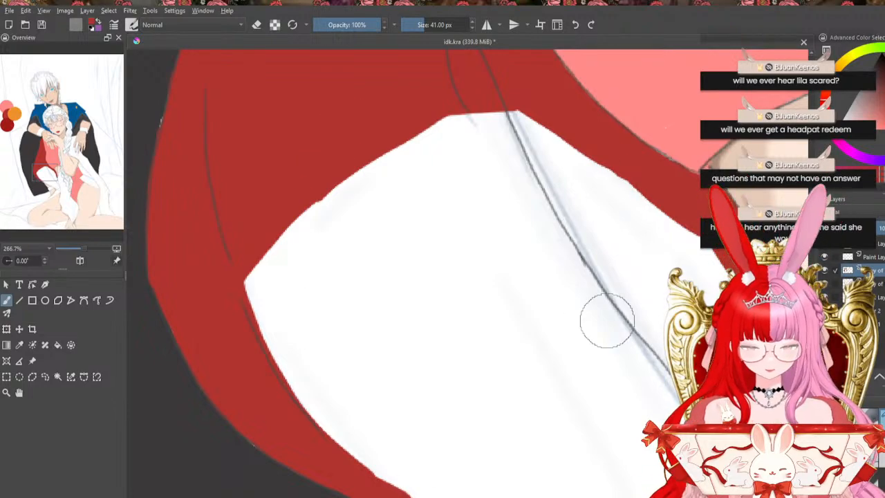
# Extend the red along the garment's lower outline until it reaches the exposed skin below the cloth
pyautogui.scroll(-3, 415, 277)
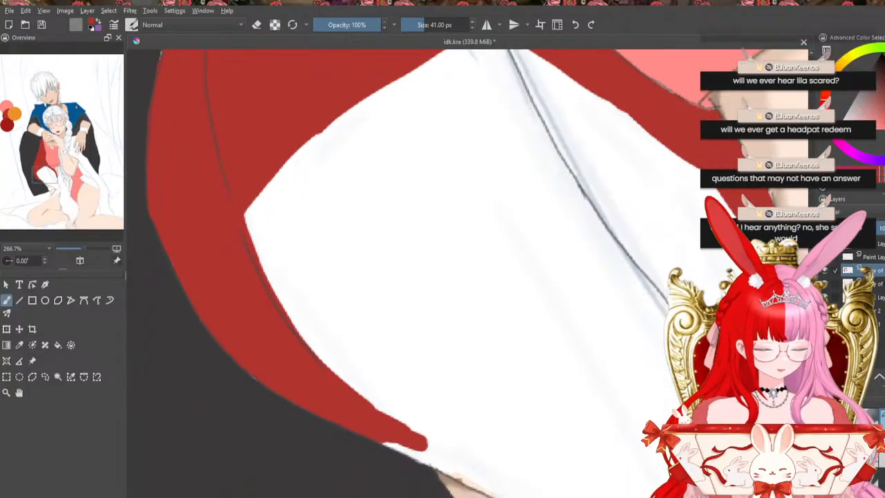
pyautogui.scroll(1, 415, 277)
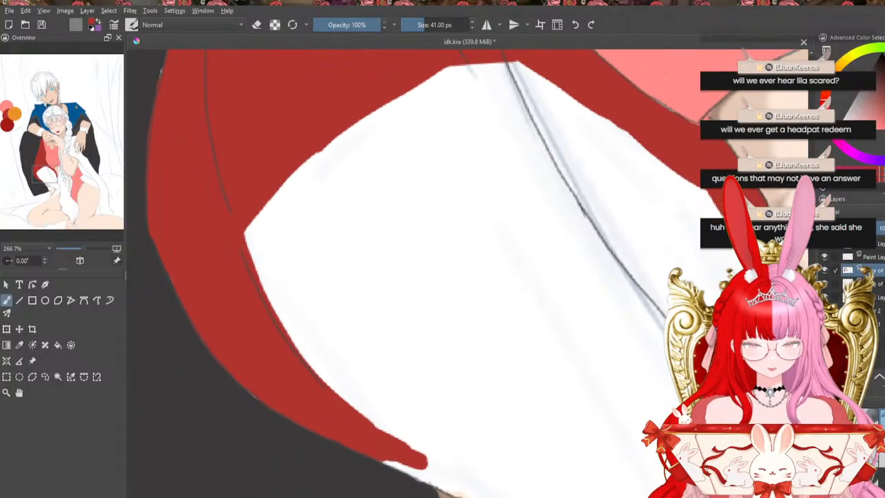
pyautogui.moveTo(384, 457)
pyautogui.mouseDown()
pyautogui.moveTo(427, 471)
pyautogui.moveTo(384, 457)
pyautogui.moveTo(464, 495)
pyautogui.moveTo(469, 488)
pyautogui.moveTo(450, 478)
pyautogui.moveTo(471, 492)
pyautogui.mouseUp()
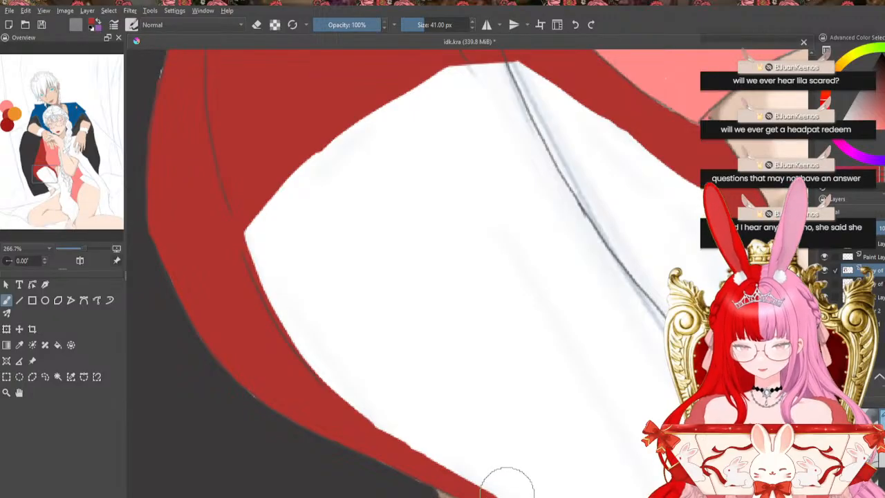
pyautogui.moveTo(437, 497); pyautogui.dragTo(442, 497)
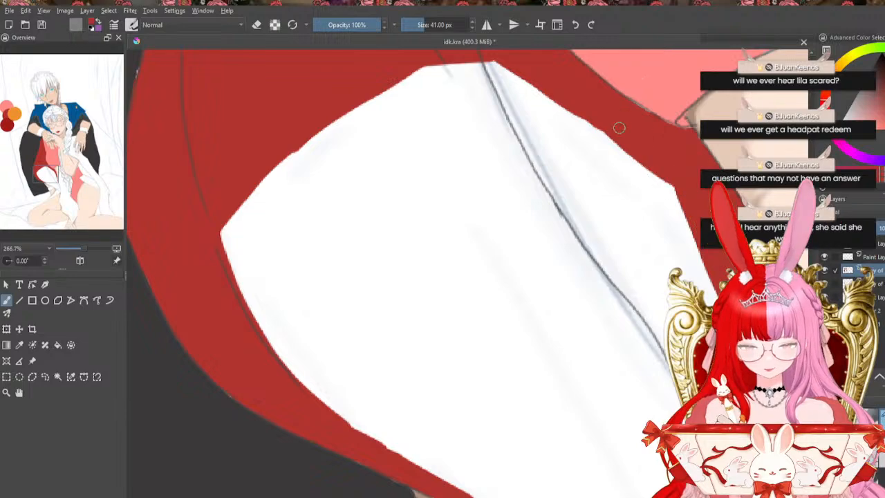
# Thicken the red band beneath the pink area and close off the white area with a diagonal red stroke across the garment
pyautogui.moveTo(618, 129); pyautogui.dragTo(705, 256)
pyautogui.moveTo(652, 158); pyautogui.dragTo(677, 236)
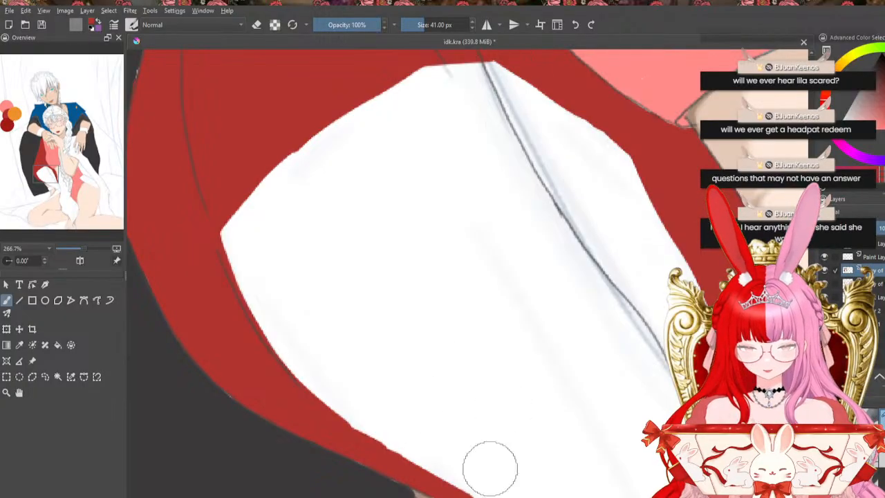
pyautogui.moveTo(478, 496)
pyautogui.mouseDown()
pyautogui.moveTo(661, 361)
pyautogui.moveTo(477, 496)
pyautogui.moveTo(661, 350)
pyautogui.mouseUp()
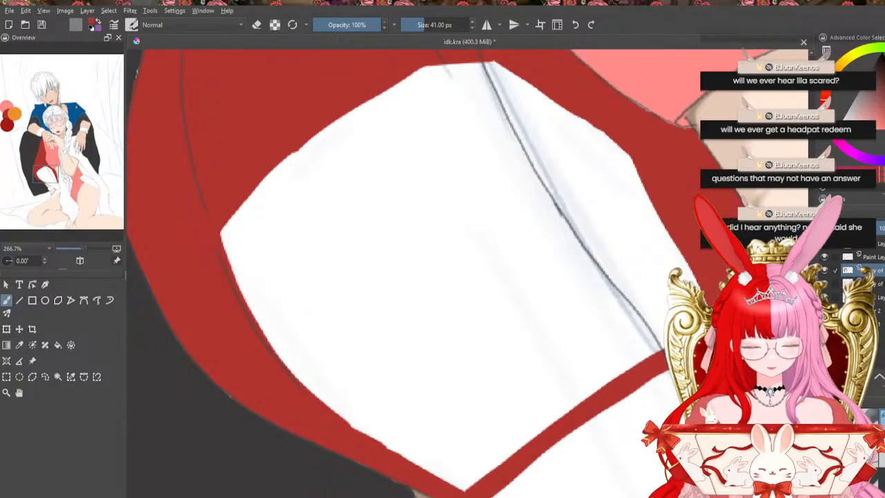
# Fill the enclosed white area with red and brush over the thin pale seam left around it
pyautogui.click(58, 345)
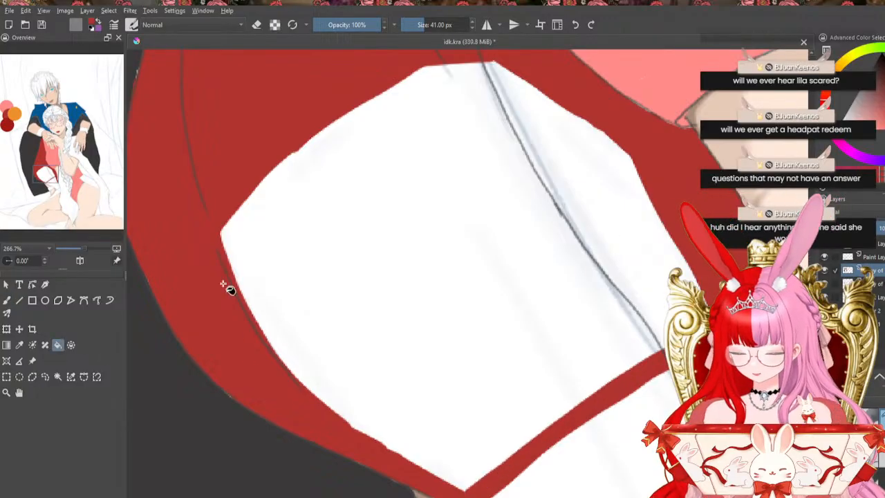
pyautogui.click(340, 303)
pyautogui.click(6, 299)
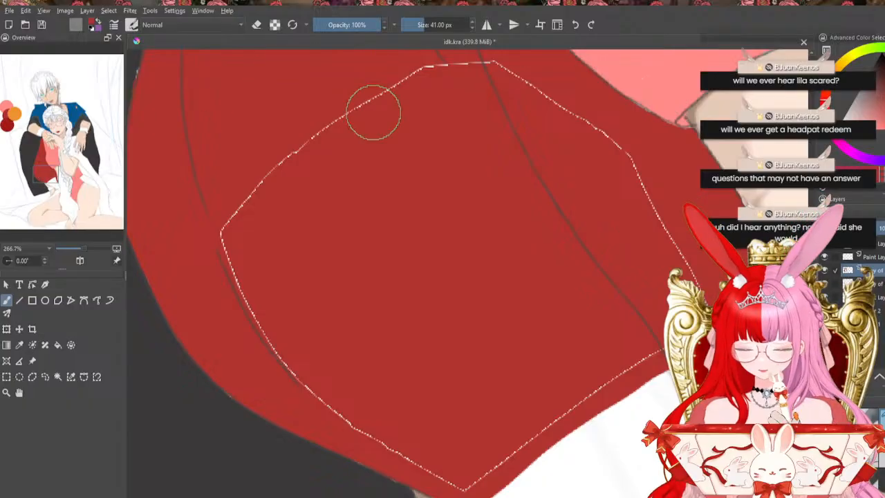
pyautogui.moveTo(384, 92)
pyautogui.mouseDown()
pyautogui.moveTo(251, 202)
pyautogui.moveTo(233, 227)
pyautogui.moveTo(226, 273)
pyautogui.moveTo(282, 360)
pyautogui.moveTo(337, 404)
pyautogui.mouseUp()
pyautogui.moveTo(386, 428)
pyautogui.mouseDown()
pyautogui.moveTo(430, 461)
pyautogui.moveTo(351, 418)
pyautogui.moveTo(433, 472)
pyautogui.mouseUp()
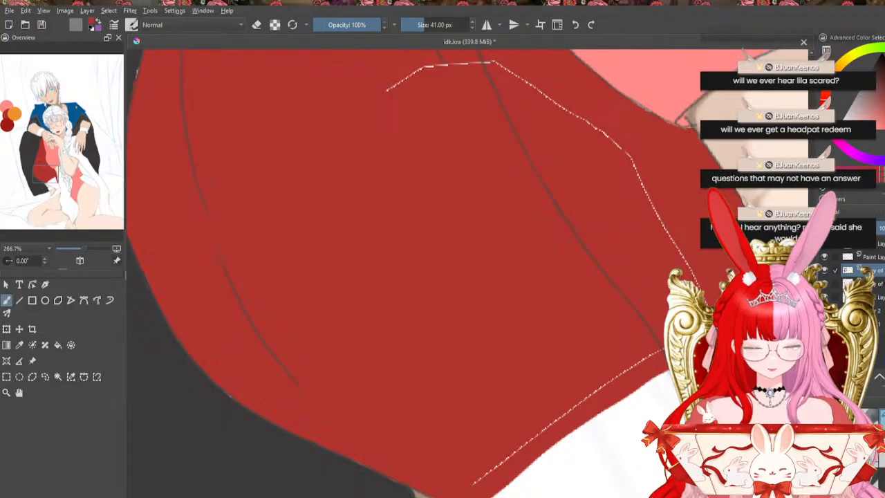
pyautogui.moveTo(663, 349); pyautogui.dragTo(470, 494)
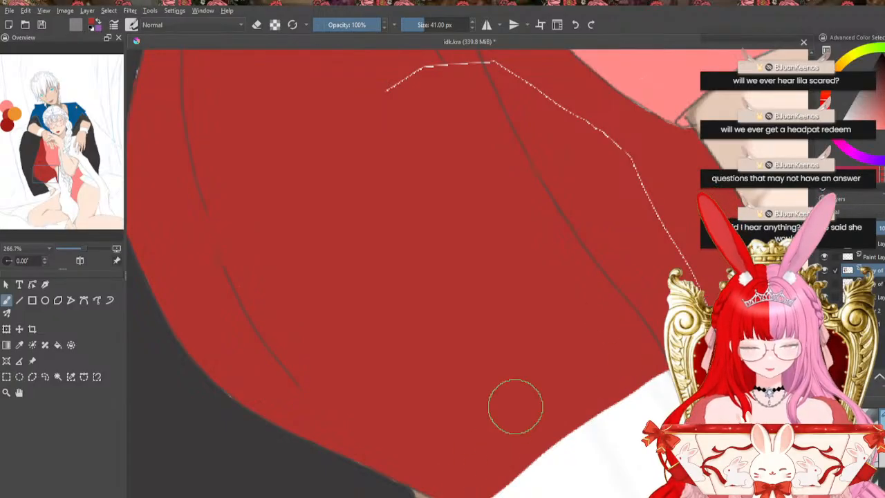
pyautogui.moveTo(423, 90)
pyautogui.mouseDown()
pyautogui.moveTo(438, 60)
pyautogui.moveTo(459, 69)
pyautogui.moveTo(485, 114)
pyautogui.moveTo(518, 108)
pyautogui.moveTo(443, 70)
pyautogui.moveTo(491, 65)
pyautogui.moveTo(648, 190)
pyautogui.mouseUp()
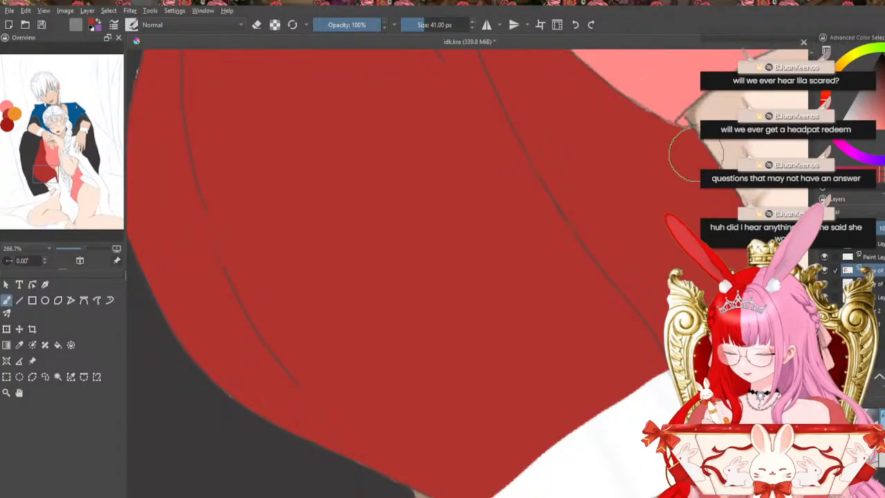
# Extend the red band along the garment's lower edge, above the exposed skin and white cuff, towards the curved hem line
pyautogui.scroll(-3, 394, 276)
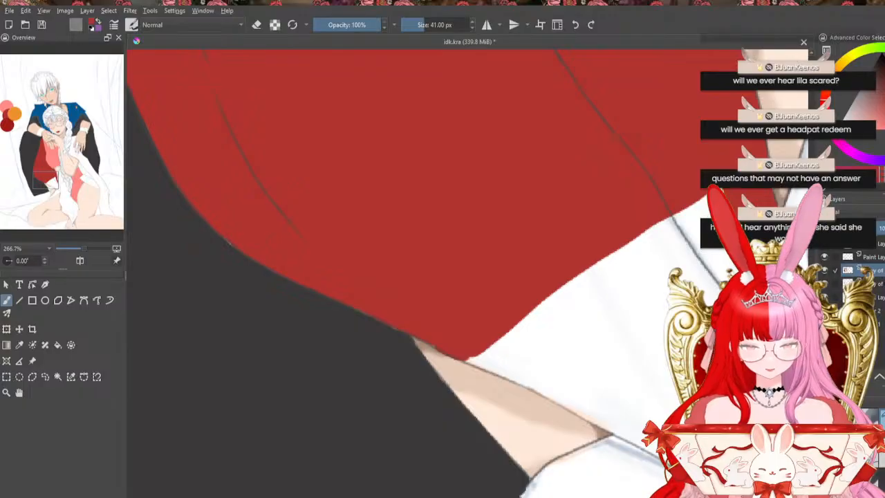
pyautogui.moveTo(414, 496); pyautogui.dragTo(453, 497)
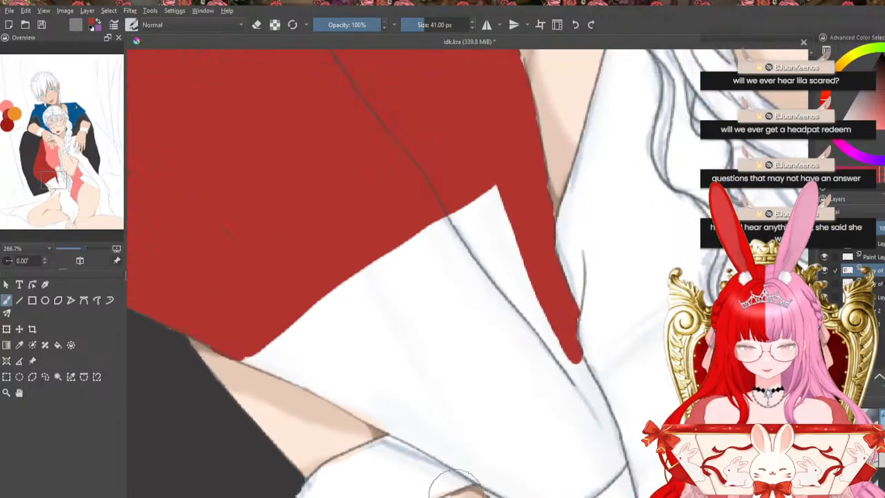
pyautogui.moveTo(271, 361); pyautogui.dragTo(237, 339)
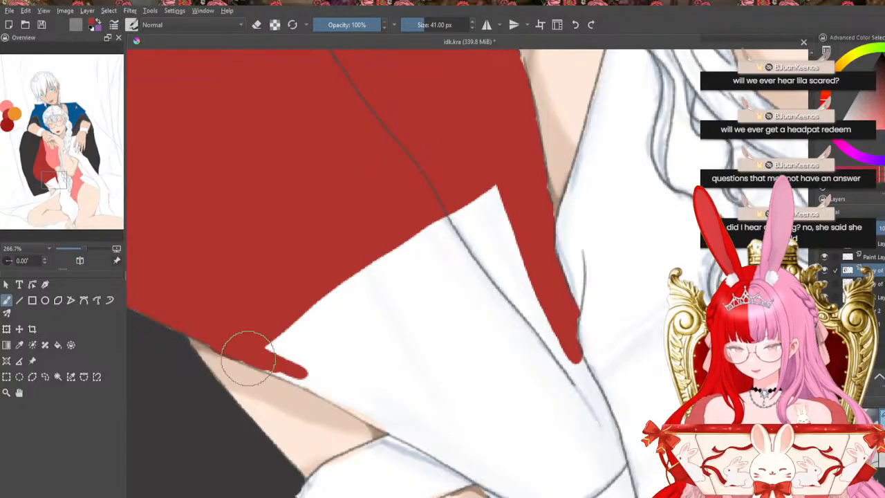
pyautogui.moveTo(280, 374); pyautogui.dragTo(344, 404)
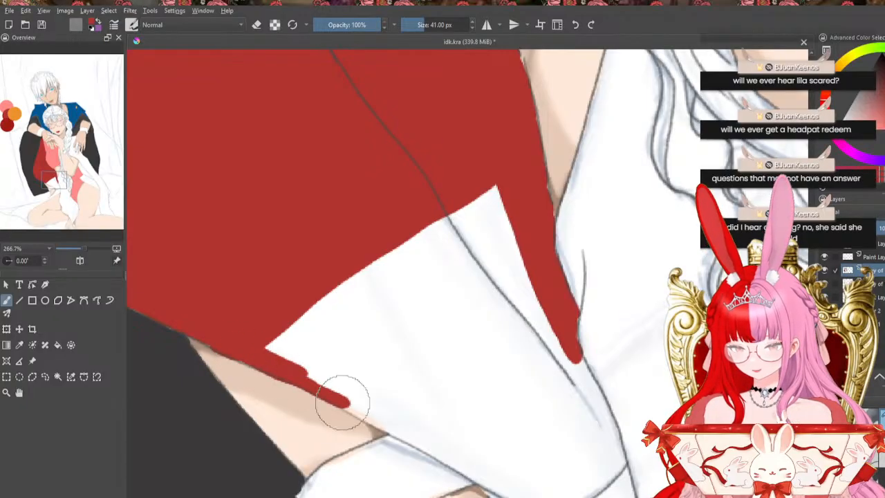
pyautogui.moveTo(320, 376); pyautogui.dragTo(406, 427)
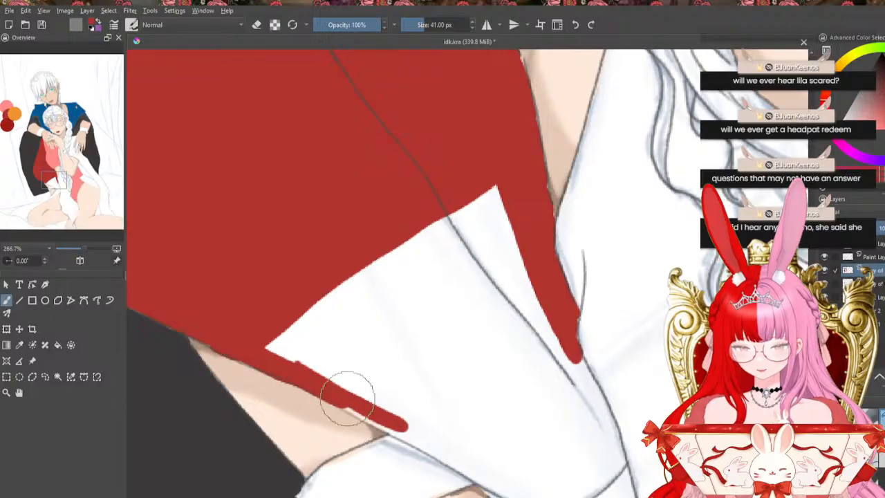
pyautogui.moveTo(347, 399)
pyautogui.mouseDown()
pyautogui.moveTo(393, 425)
pyautogui.moveTo(337, 398)
pyautogui.moveTo(404, 434)
pyautogui.mouseUp()
pyautogui.moveTo(403, 434)
pyautogui.mouseDown()
pyautogui.moveTo(425, 446)
pyautogui.moveTo(383, 425)
pyautogui.moveTo(437, 449)
pyautogui.moveTo(399, 421)
pyautogui.moveTo(478, 471)
pyautogui.moveTo(425, 447)
pyautogui.moveTo(529, 496)
pyautogui.mouseUp()
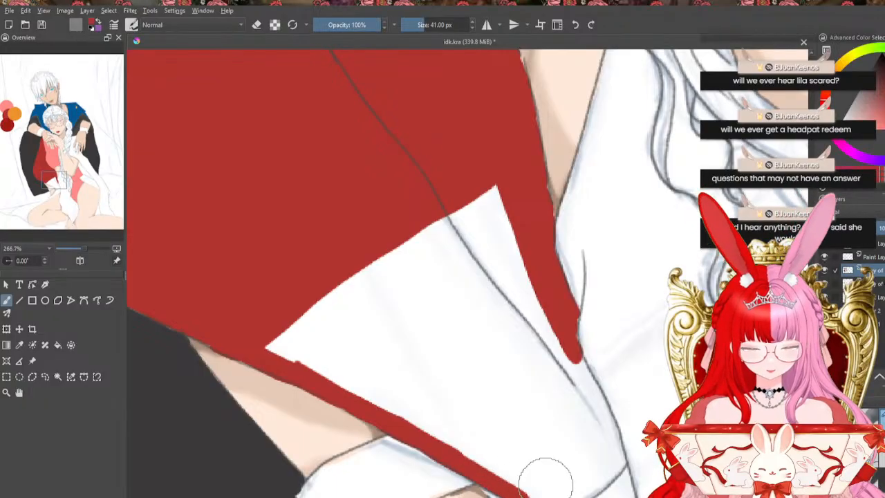
# Continue the red band down the garment's inner edge beside the white drapery until it reaches the curved hem line
pyautogui.scroll(-3, 547, 478)
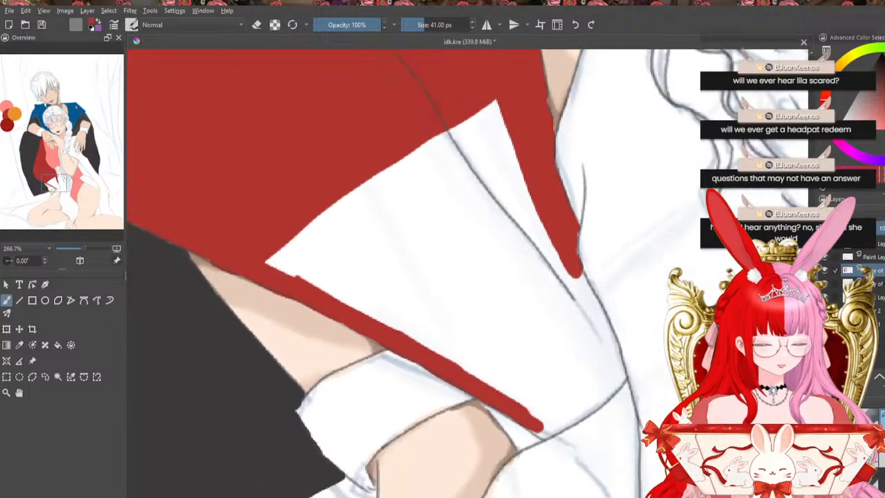
pyautogui.moveTo(611, 215); pyautogui.dragTo(610, 227)
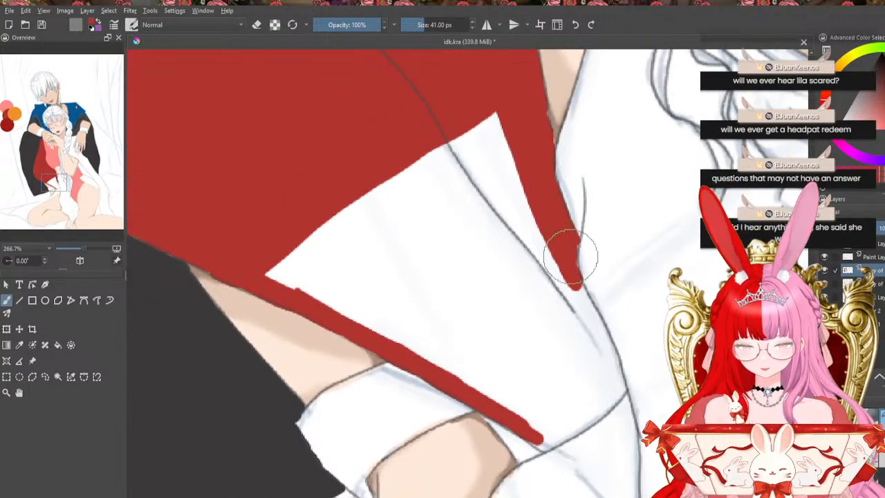
pyautogui.moveTo(576, 247)
pyautogui.mouseDown()
pyautogui.moveTo(589, 316)
pyautogui.moveTo(614, 348)
pyautogui.mouseUp()
pyautogui.moveTo(583, 296)
pyautogui.mouseDown()
pyautogui.moveTo(618, 363)
pyautogui.moveTo(577, 287)
pyautogui.moveTo(623, 393)
pyautogui.mouseUp()
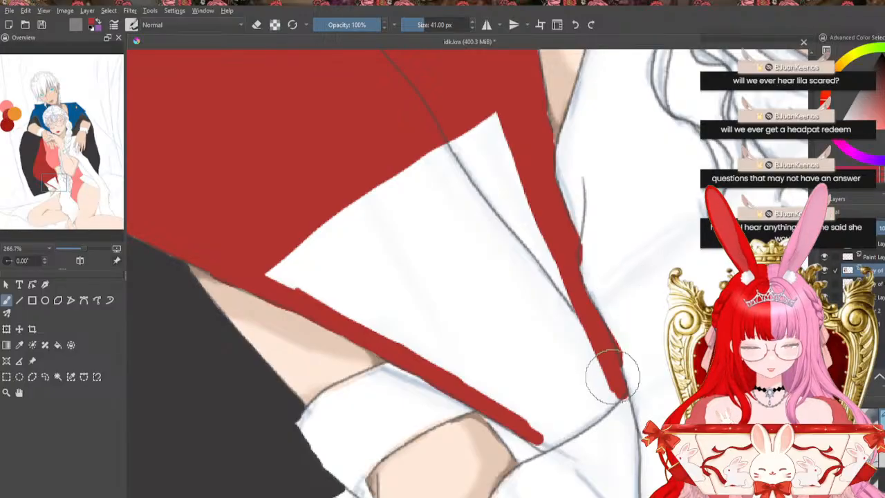
# Close off the garment's lower tip with red strokes, fill the enclosed white area and brush over the pale seam around it
pyautogui.moveTo(537, 432)
pyautogui.mouseDown()
pyautogui.moveTo(552, 451)
pyautogui.moveTo(610, 404)
pyautogui.moveTo(568, 435)
pyautogui.moveTo(621, 383)
pyautogui.moveTo(608, 358)
pyautogui.moveTo(579, 398)
pyautogui.moveTo(534, 432)
pyautogui.moveTo(608, 377)
pyautogui.moveTo(559, 433)
pyautogui.moveTo(588, 398)
pyautogui.mouseUp()
pyautogui.moveTo(563, 263)
pyautogui.mouseDown()
pyautogui.moveTo(582, 418)
pyautogui.moveTo(581, 339)
pyautogui.moveTo(594, 395)
pyautogui.moveTo(601, 384)
pyautogui.moveTo(585, 405)
pyautogui.mouseUp()
pyautogui.moveTo(576, 434)
pyautogui.mouseDown()
pyautogui.moveTo(493, 412)
pyautogui.moveTo(561, 418)
pyautogui.moveTo(515, 407)
pyautogui.mouseUp()
pyautogui.click(57, 344)
pyautogui.click(475, 250)
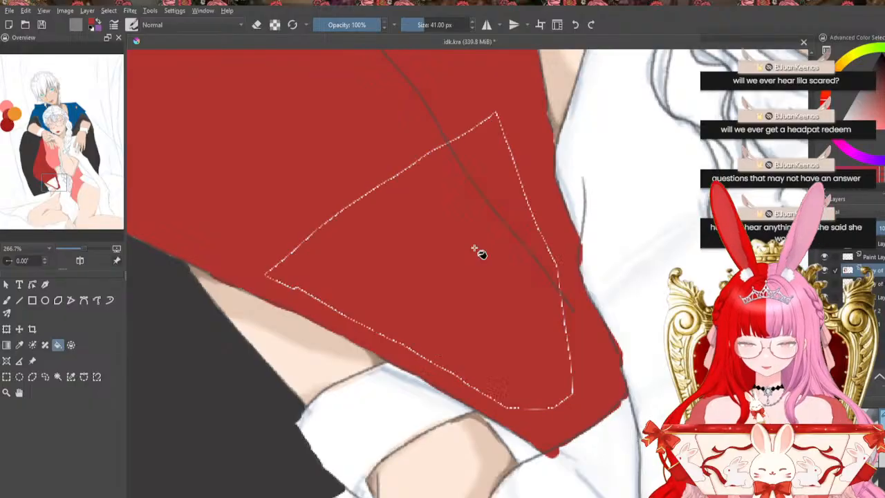
pyautogui.click(7, 299)
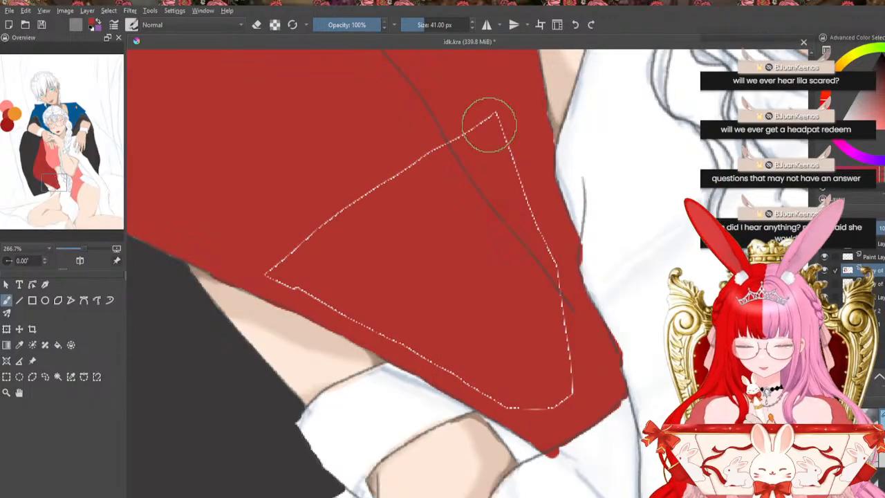
pyautogui.moveTo(492, 118)
pyautogui.mouseDown()
pyautogui.moveTo(332, 222)
pyautogui.moveTo(350, 205)
pyautogui.moveTo(267, 279)
pyautogui.moveTo(324, 108)
pyautogui.moveTo(312, 282)
pyautogui.moveTo(267, 274)
pyautogui.moveTo(507, 392)
pyautogui.moveTo(452, 374)
pyautogui.moveTo(529, 415)
pyautogui.moveTo(550, 414)
pyautogui.moveTo(554, 323)
pyautogui.moveTo(574, 387)
pyautogui.moveTo(546, 226)
pyautogui.moveTo(563, 294)
pyautogui.moveTo(502, 111)
pyautogui.moveTo(503, 134)
pyautogui.mouseUp()
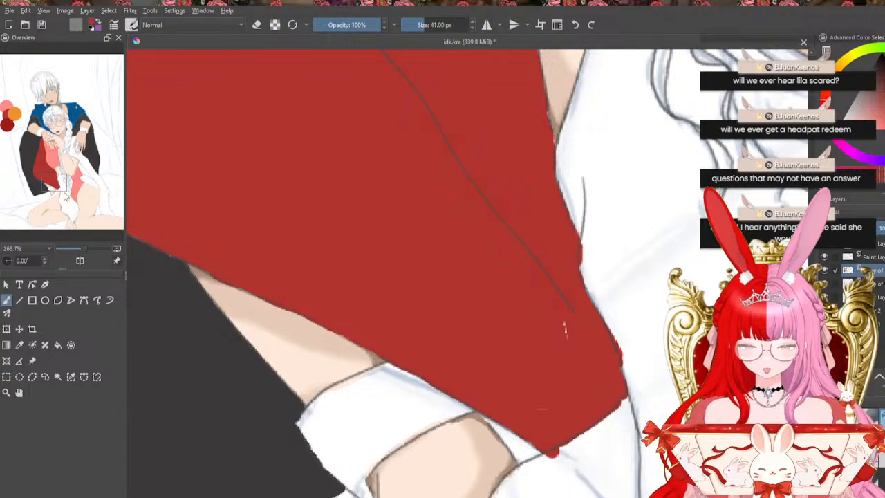
# Reduce the brush size to 15 px and paint the small gap beside the braid, below the pink area, red
pyautogui.moveTo(64, 196); pyautogui.dragTo(90, 140)
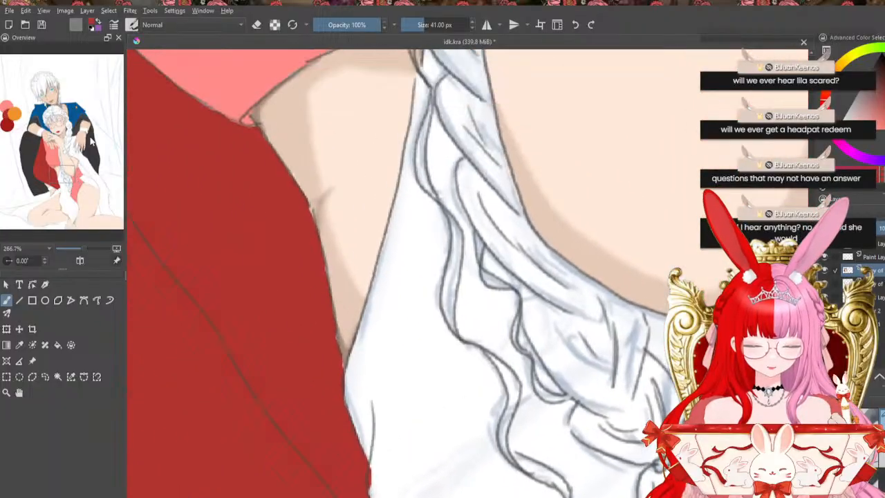
pyautogui.moveTo(66, 182); pyautogui.dragTo(87, 116)
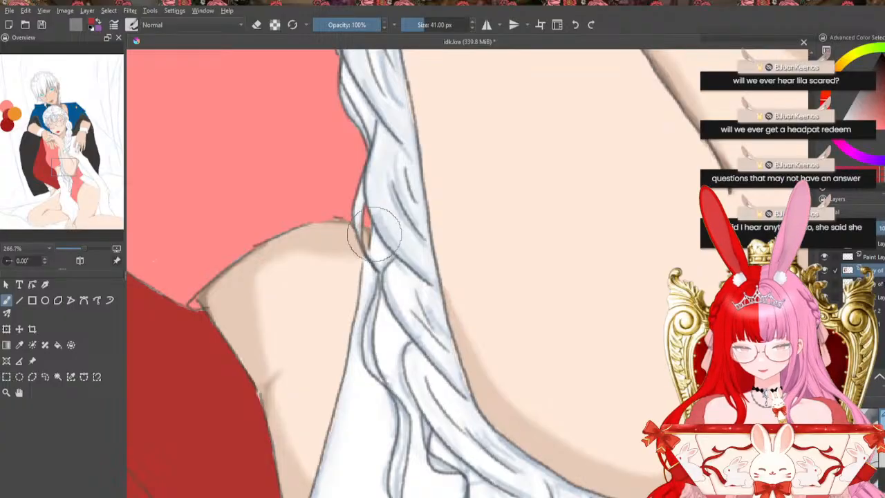
pyautogui.moveTo(374, 236)
pyautogui.mouseDown()
pyautogui.moveTo(373, 245)
pyautogui.moveTo(374, 232)
pyautogui.mouseUp()
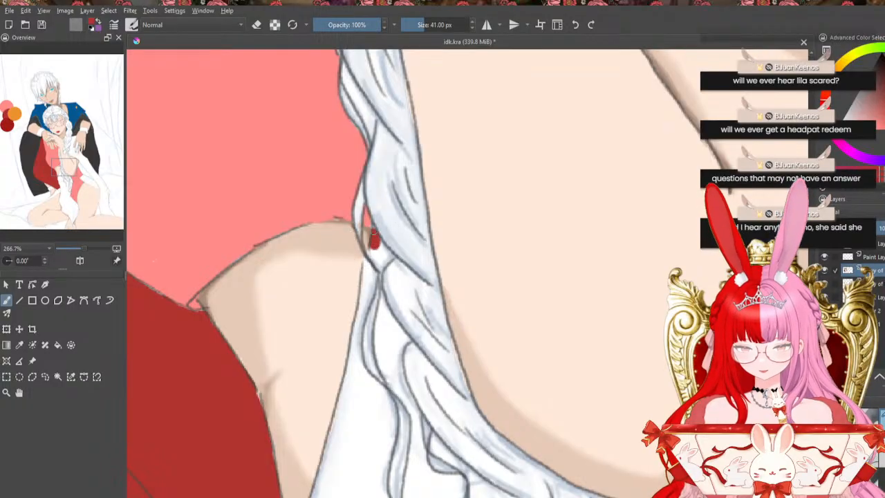
pyautogui.click(578, 26)
pyautogui.press('[')
pyautogui.press('[')
pyautogui.press('[')
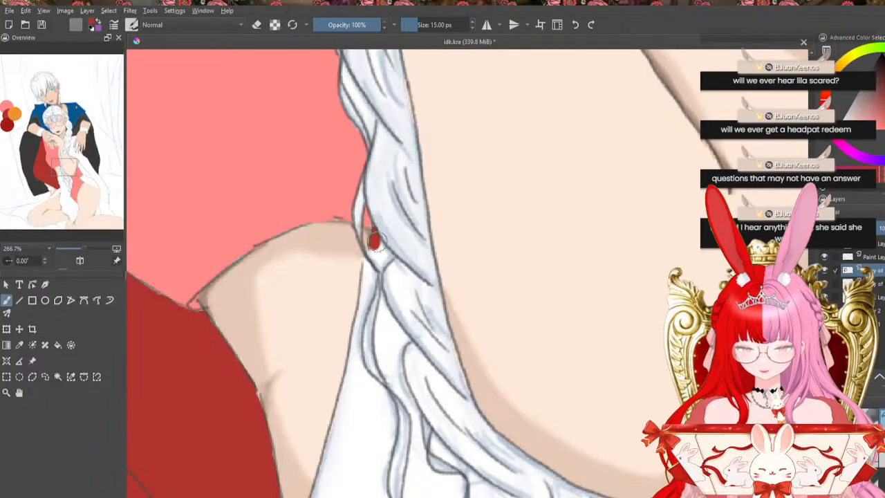
pyautogui.moveTo(377, 242); pyautogui.dragTo(389, 253)
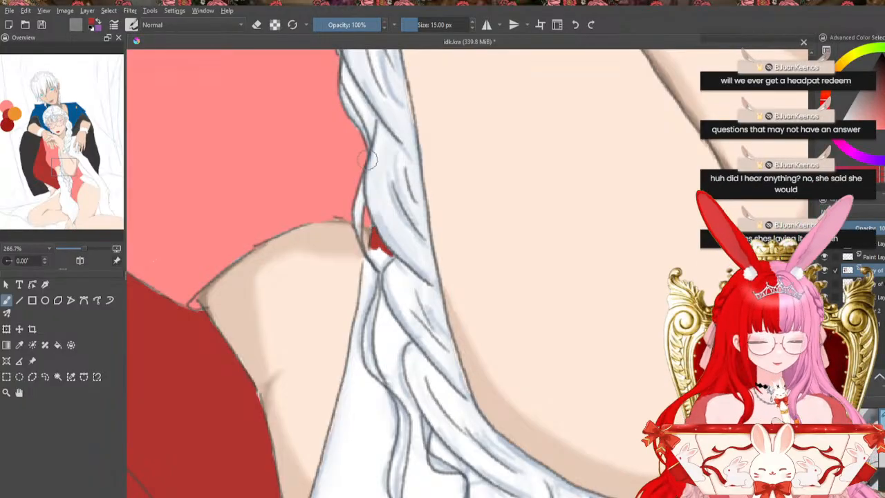
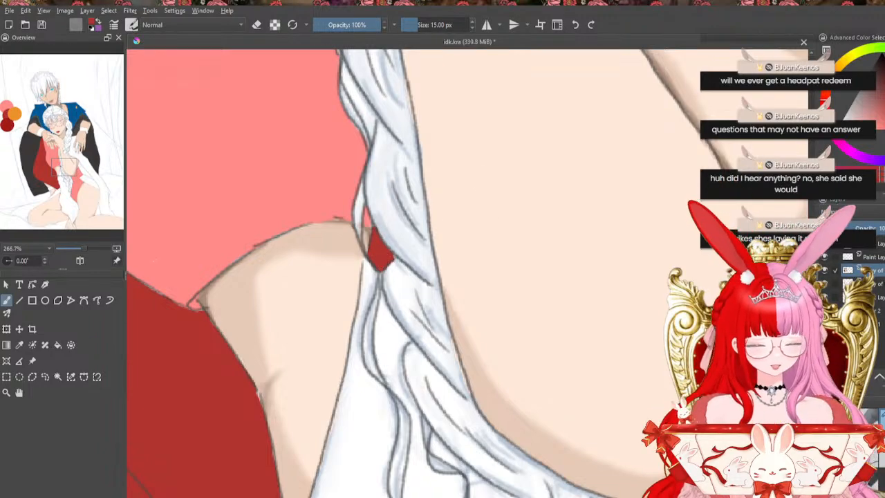
# Enlarge the brush to 22 px and paint a red band from the gap beside the braid down the cloth edge bordering the skin
pyautogui.scroll(-5, 396, 273)
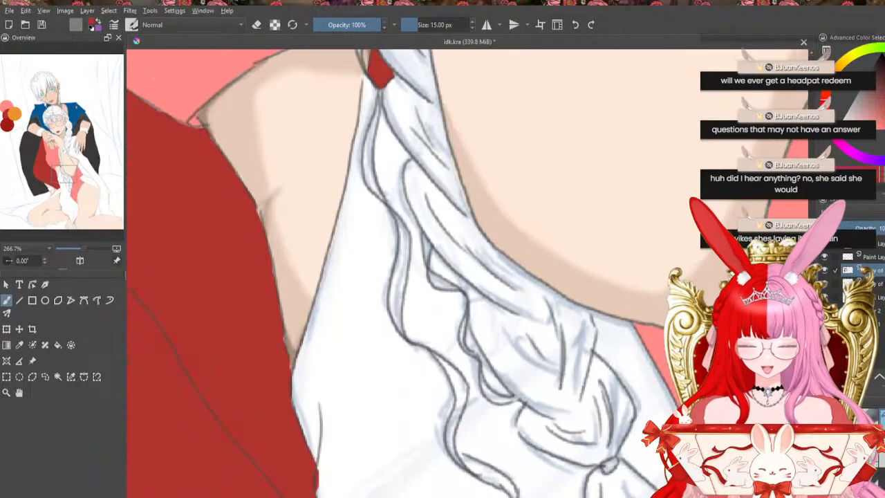
pyautogui.press(']')
pyautogui.press(']')
pyautogui.press(']')
pyautogui.press(']')
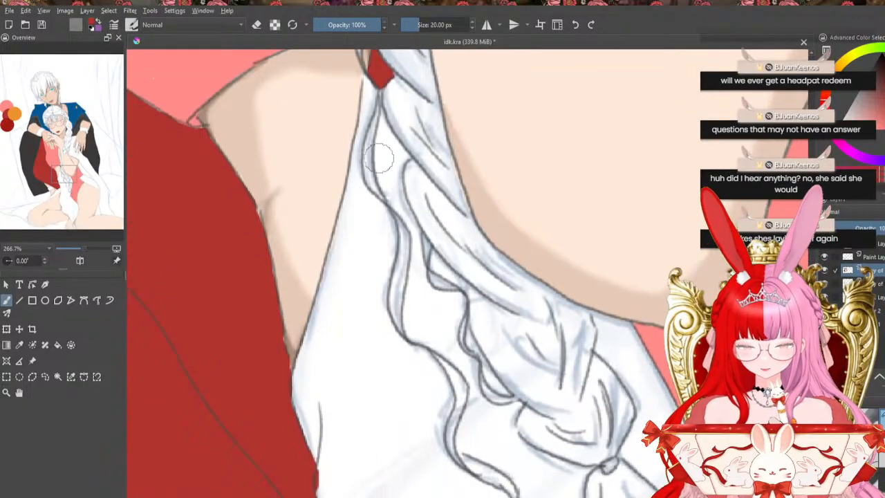
pyautogui.moveTo(377, 82)
pyautogui.mouseDown()
pyautogui.moveTo(366, 90)
pyautogui.moveTo(372, 126)
pyautogui.moveTo(373, 90)
pyautogui.mouseUp()
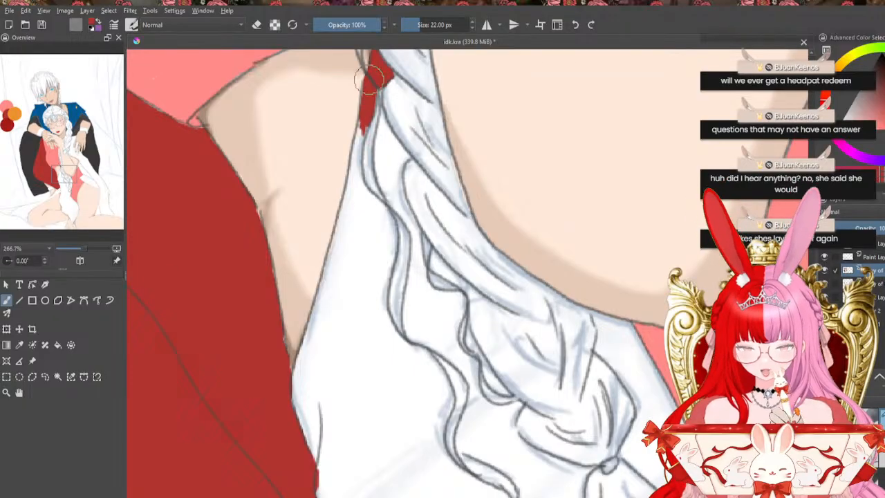
pyautogui.moveTo(360, 137); pyautogui.dragTo(348, 197)
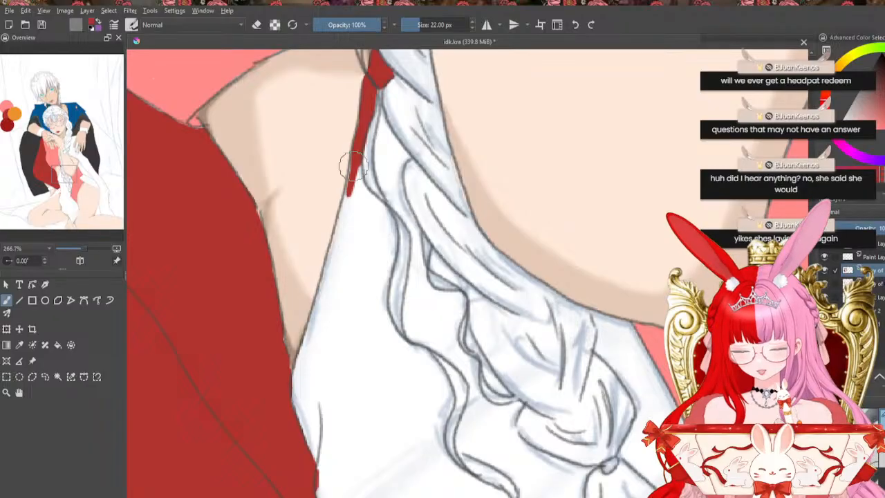
pyautogui.moveTo(354, 167); pyautogui.dragTo(330, 283)
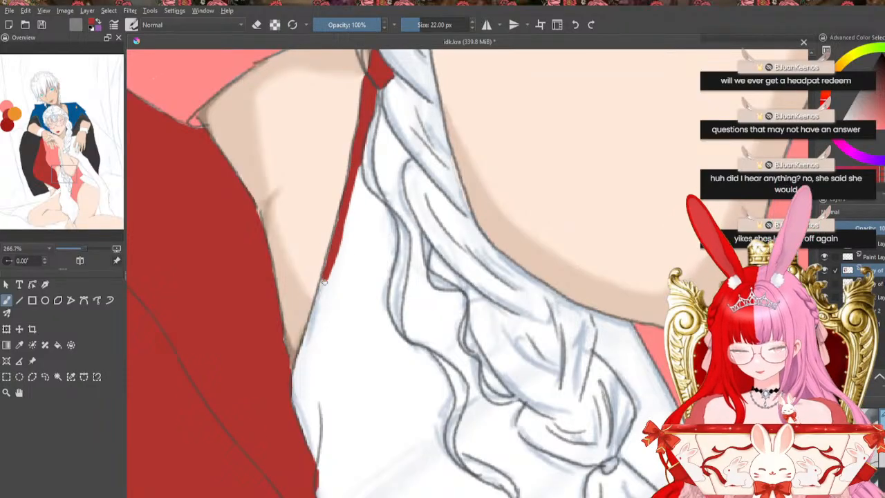
# Extend the thin red band past the tip of the exposed skin and along the edge of the large red area
pyautogui.moveTo(342, 254)
pyautogui.mouseDown()
pyautogui.moveTo(326, 262)
pyautogui.moveTo(306, 344)
pyautogui.mouseUp()
pyautogui.moveTo(323, 285); pyautogui.dragTo(318, 304)
pyautogui.moveTo(328, 268); pyautogui.dragTo(321, 289)
pyautogui.moveTo(335, 243); pyautogui.dragTo(333, 251)
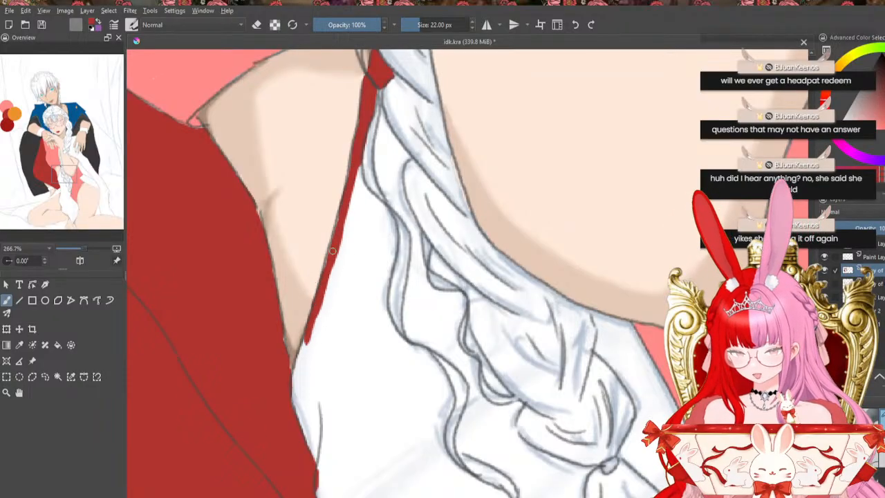
pyautogui.moveTo(314, 308); pyautogui.dragTo(294, 387)
pyautogui.moveTo(304, 349)
pyautogui.mouseDown()
pyautogui.moveTo(290, 408)
pyautogui.moveTo(294, 394)
pyautogui.moveTo(318, 488)
pyautogui.mouseUp()
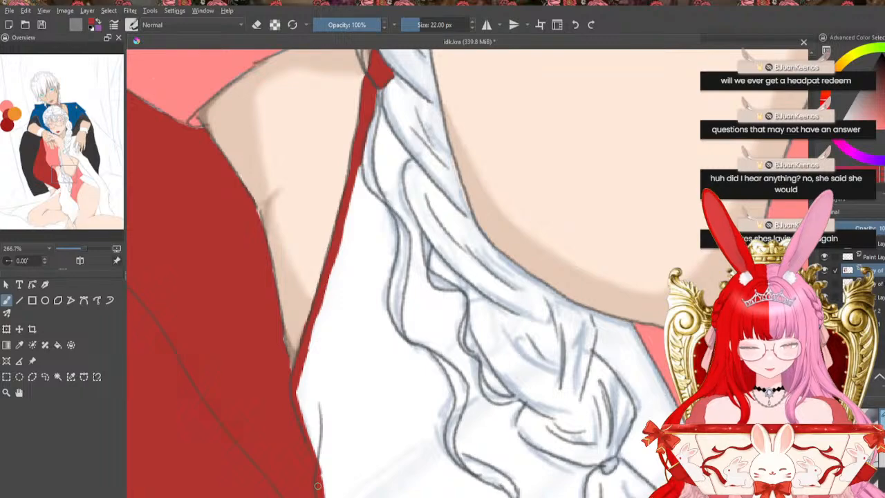
pyautogui.moveTo(308, 447)
pyautogui.mouseDown()
pyautogui.moveTo(303, 363)
pyautogui.moveTo(314, 468)
pyautogui.mouseUp()
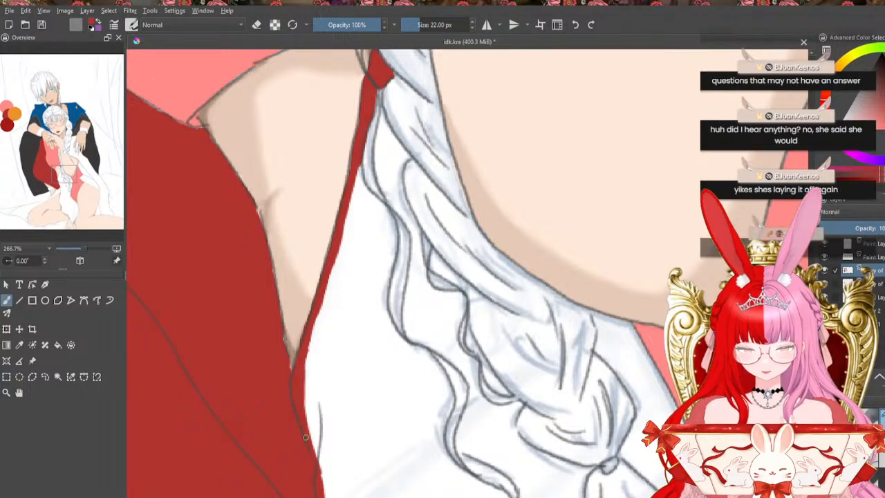
# Paint the gap between the braid and the loose wavy strand red, along with the small pocket under the braid
pyautogui.moveTo(382, 117)
pyautogui.mouseDown()
pyautogui.moveTo(404, 157)
pyautogui.moveTo(396, 137)
pyautogui.mouseUp()
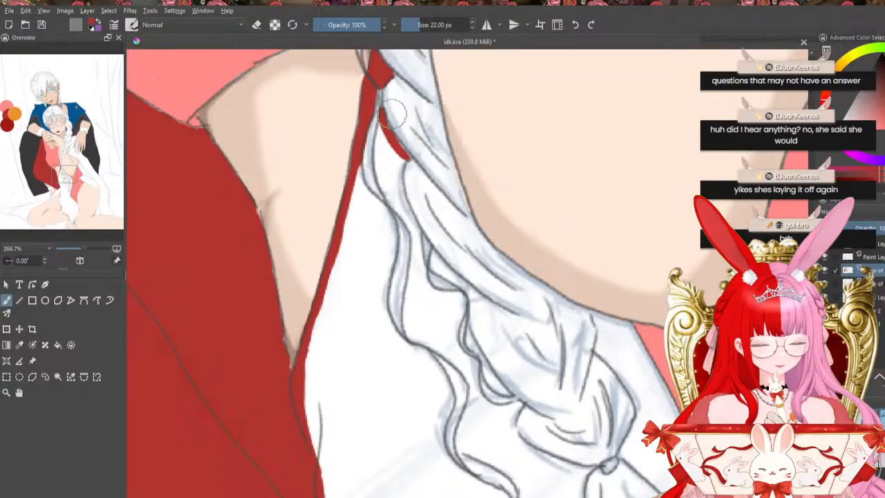
pyautogui.moveTo(382, 123)
pyautogui.mouseDown()
pyautogui.moveTo(377, 155)
pyautogui.moveTo(385, 152)
pyautogui.moveTo(378, 156)
pyautogui.moveTo(405, 219)
pyautogui.moveTo(389, 199)
pyautogui.moveTo(415, 234)
pyautogui.moveTo(383, 129)
pyautogui.moveTo(394, 197)
pyautogui.moveTo(385, 177)
pyautogui.moveTo(386, 143)
pyautogui.moveTo(401, 159)
pyautogui.moveTo(388, 125)
pyautogui.moveTo(403, 155)
pyautogui.moveTo(387, 85)
pyautogui.moveTo(410, 147)
pyautogui.moveTo(402, 202)
pyautogui.moveTo(416, 233)
pyautogui.mouseUp()
pyautogui.moveTo(405, 169)
pyautogui.mouseDown()
pyautogui.moveTo(423, 273)
pyautogui.moveTo(430, 290)
pyautogui.moveTo(457, 303)
pyautogui.mouseUp()
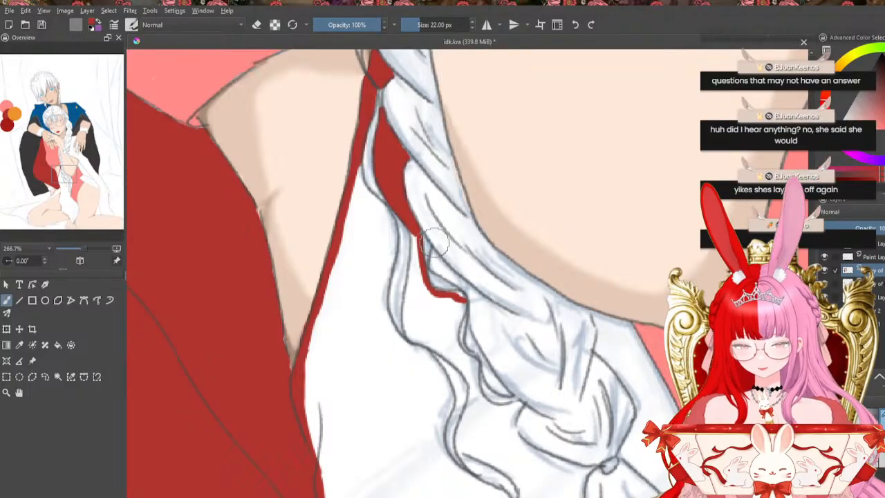
pyautogui.moveTo(434, 256)
pyautogui.mouseDown()
pyautogui.moveTo(436, 264)
pyautogui.moveTo(432, 248)
pyautogui.mouseUp()
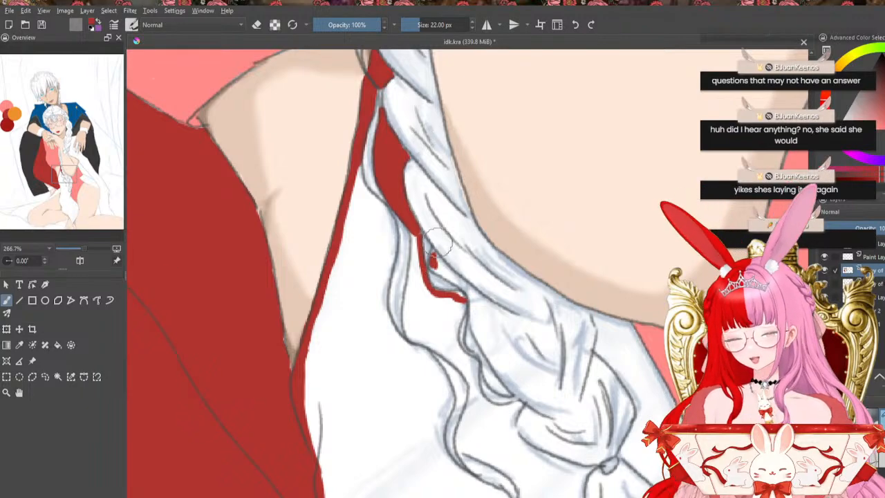
pyautogui.moveTo(433, 258)
pyautogui.mouseDown()
pyautogui.moveTo(450, 272)
pyautogui.moveTo(442, 271)
pyautogui.moveTo(459, 282)
pyautogui.moveTo(440, 256)
pyautogui.moveTo(467, 284)
pyautogui.moveTo(463, 293)
pyautogui.moveTo(459, 280)
pyautogui.moveTo(467, 298)
pyautogui.moveTo(419, 258)
pyautogui.moveTo(447, 274)
pyautogui.moveTo(464, 296)
pyautogui.mouseUp()
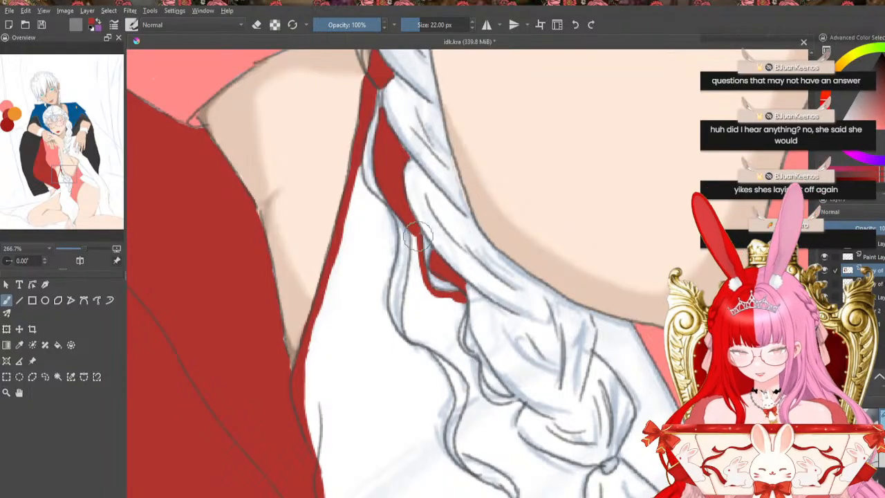
# Paint the gap between the wavy strand and the middle of the braid red, below the small pocket already painted
pyautogui.moveTo(417, 239); pyautogui.dragTo(409, 334)
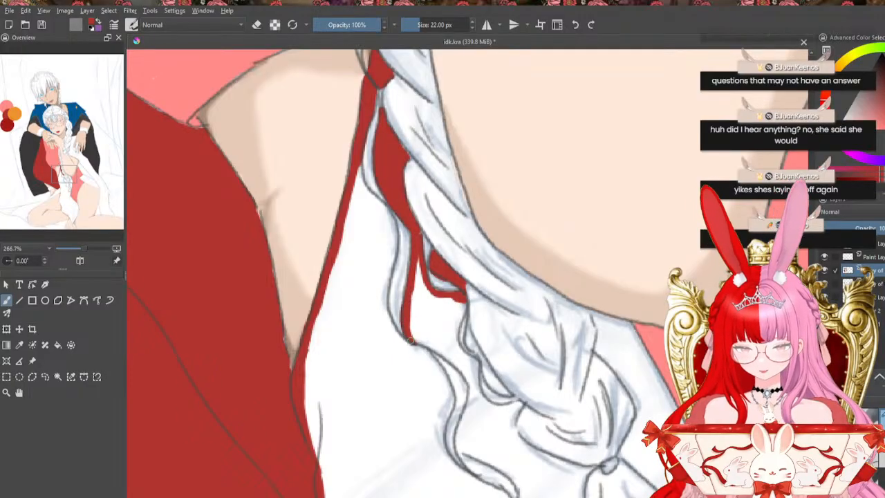
pyautogui.moveTo(416, 251)
pyautogui.mouseDown()
pyautogui.moveTo(415, 337)
pyautogui.moveTo(419, 257)
pyautogui.mouseUp()
pyautogui.moveTo(425, 293)
pyautogui.mouseDown()
pyautogui.moveTo(427, 341)
pyautogui.moveTo(423, 306)
pyautogui.moveTo(437, 347)
pyautogui.moveTo(472, 377)
pyautogui.mouseUp()
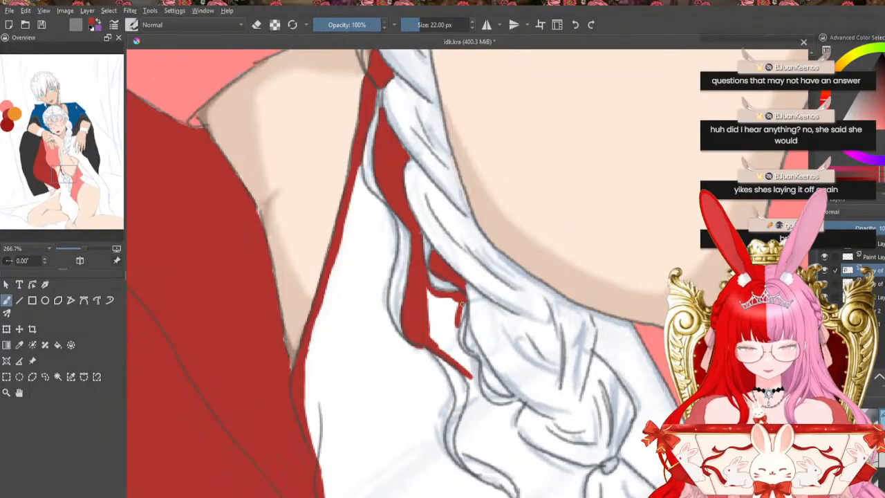
pyautogui.moveTo(462, 305)
pyautogui.mouseDown()
pyautogui.moveTo(459, 325)
pyautogui.moveTo(457, 308)
pyautogui.moveTo(445, 343)
pyautogui.moveTo(456, 308)
pyautogui.moveTo(437, 346)
pyautogui.moveTo(424, 294)
pyautogui.mouseUp()
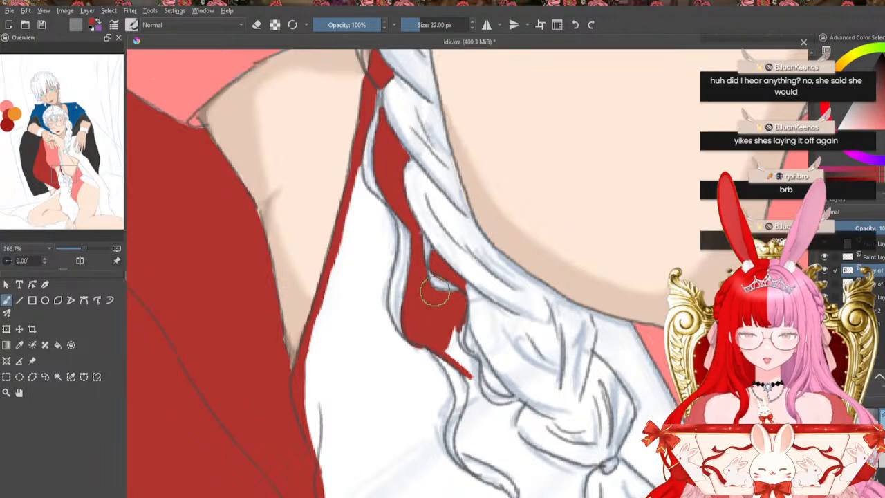
pyautogui.moveTo(454, 328); pyautogui.dragTo(454, 357)
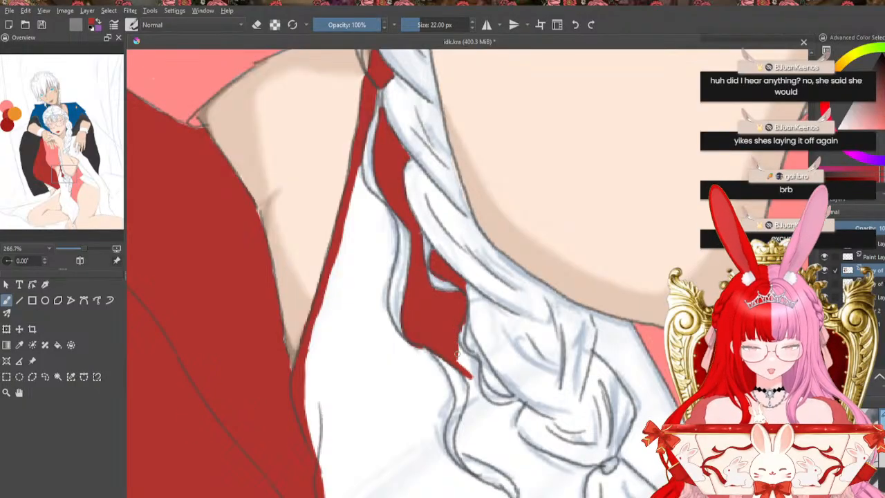
pyautogui.moveTo(456, 353); pyautogui.dragTo(466, 359)
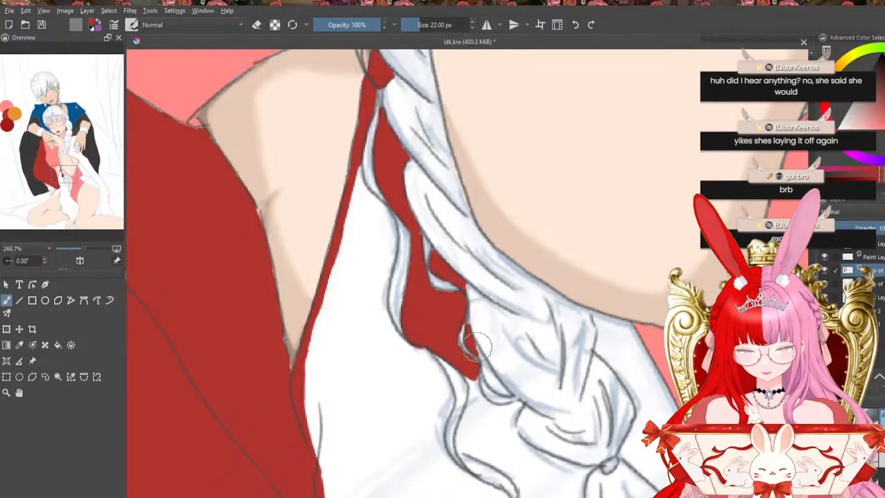
# Continue the red fill down between the braid and the wavy strand, around the small hair loops, to the strand's lower curl
pyautogui.moveTo(487, 363)
pyautogui.mouseDown()
pyautogui.moveTo(477, 356)
pyautogui.moveTo(505, 391)
pyautogui.mouseUp()
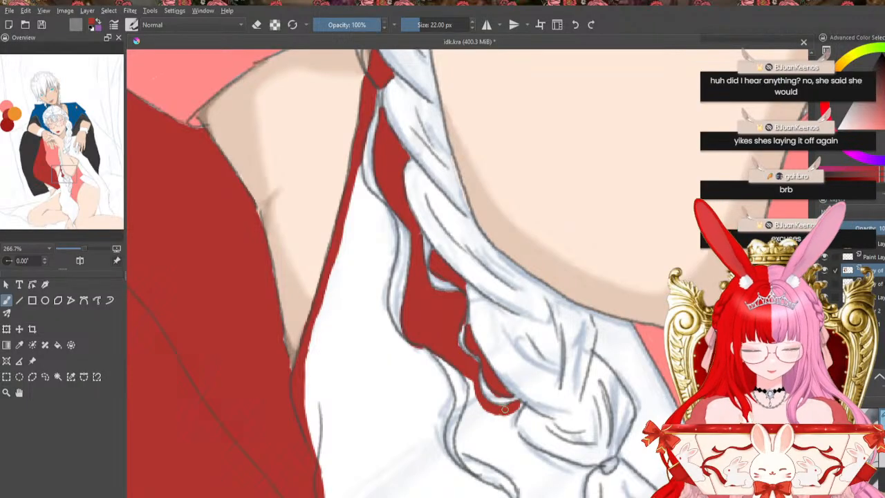
pyautogui.moveTo(522, 404); pyautogui.dragTo(517, 428)
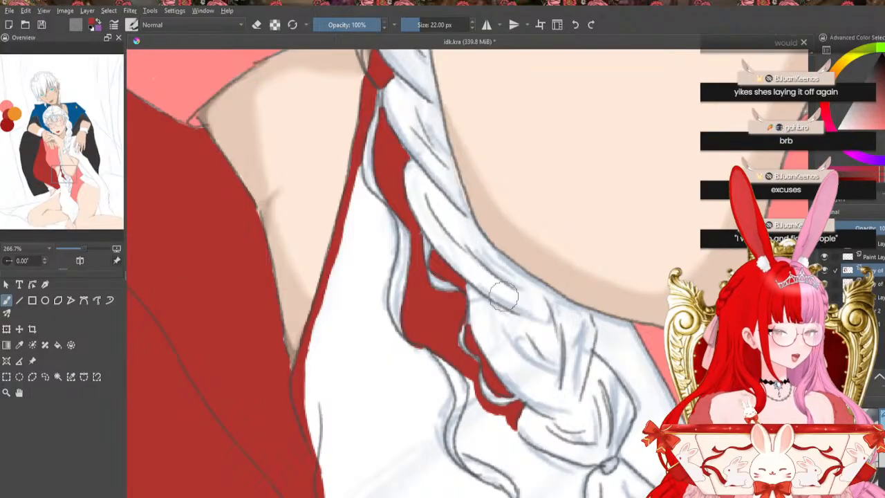
pyautogui.moveTo(468, 377); pyautogui.dragTo(473, 392)
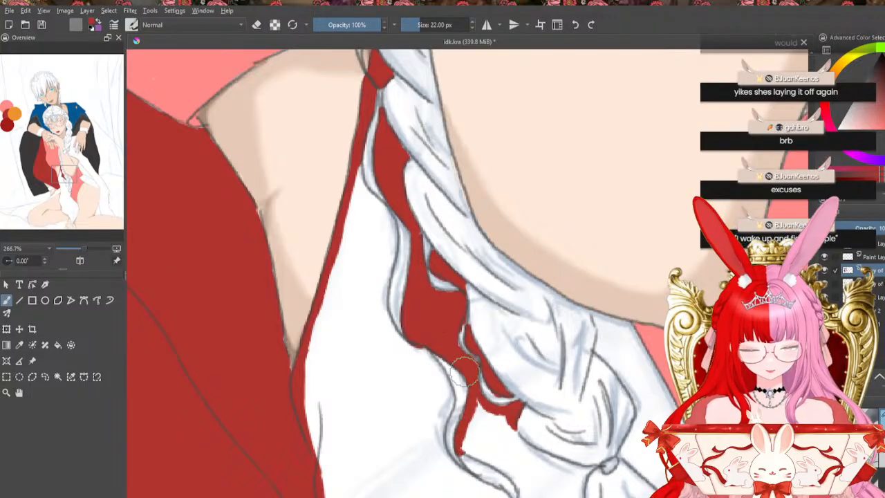
pyautogui.moveTo(459, 441); pyautogui.dragTo(518, 480)
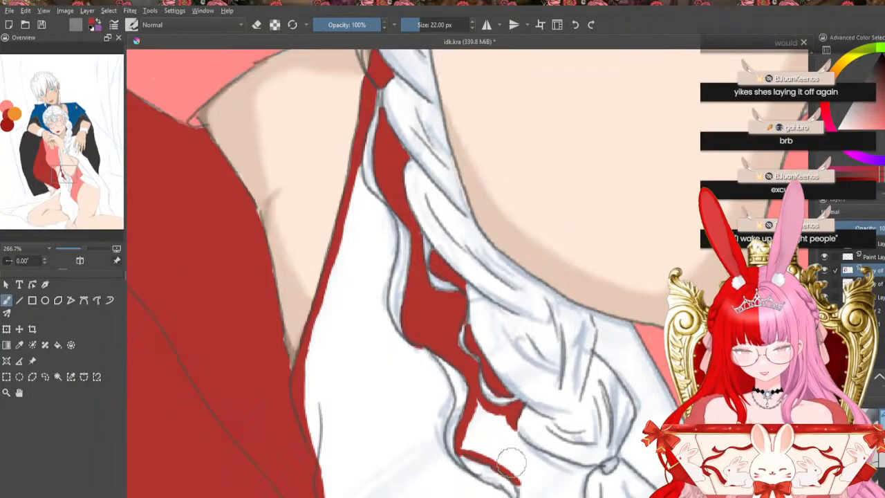
pyautogui.moveTo(473, 458)
pyautogui.mouseDown()
pyautogui.moveTo(480, 397)
pyautogui.moveTo(477, 453)
pyautogui.moveTo(480, 423)
pyautogui.moveTo(496, 448)
pyautogui.mouseUp()
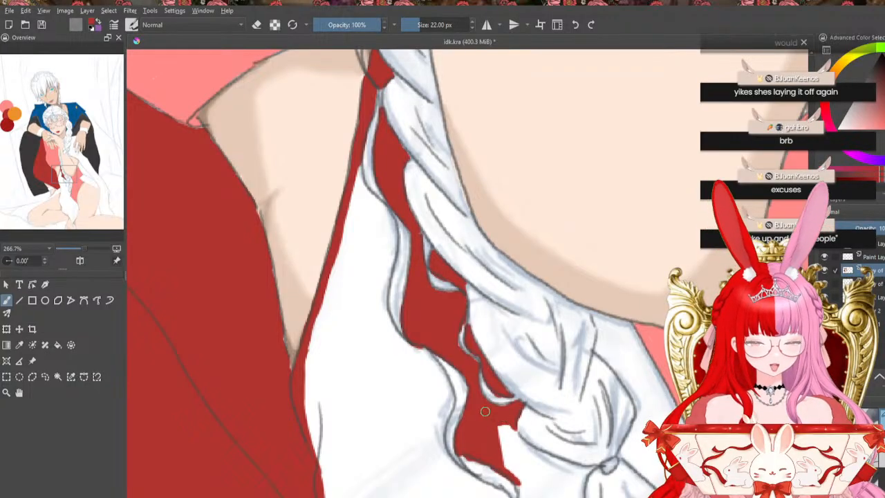
pyautogui.moveTo(485, 411)
pyautogui.mouseDown()
pyautogui.moveTo(511, 419)
pyautogui.moveTo(517, 478)
pyautogui.mouseUp()
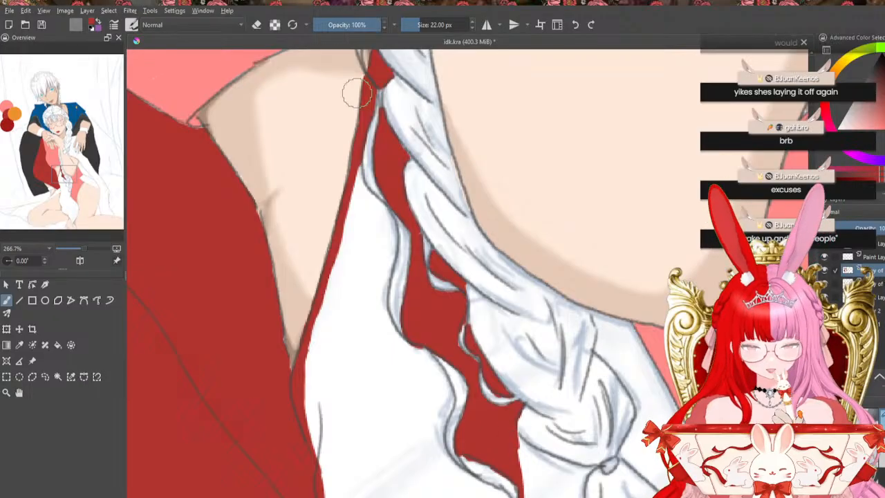
# Enlarge the brush to 28 px and widen the red from the upper wavy strand down the garment edge beside the skin
pyautogui.moveTo(356, 148)
pyautogui.mouseDown()
pyautogui.moveTo(361, 186)
pyautogui.moveTo(368, 195)
pyautogui.moveTo(363, 166)
pyautogui.moveTo(383, 207)
pyautogui.moveTo(356, 187)
pyautogui.moveTo(380, 233)
pyautogui.moveTo(361, 191)
pyautogui.moveTo(391, 221)
pyautogui.moveTo(385, 211)
pyautogui.moveTo(393, 250)
pyautogui.mouseUp()
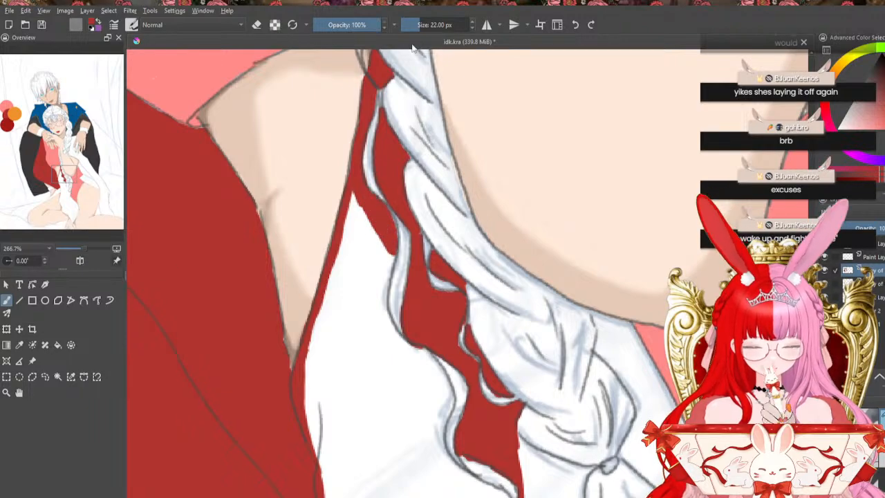
pyautogui.moveTo(368, 201)
pyautogui.mouseDown()
pyautogui.moveTo(344, 240)
pyautogui.moveTo(364, 198)
pyautogui.mouseUp()
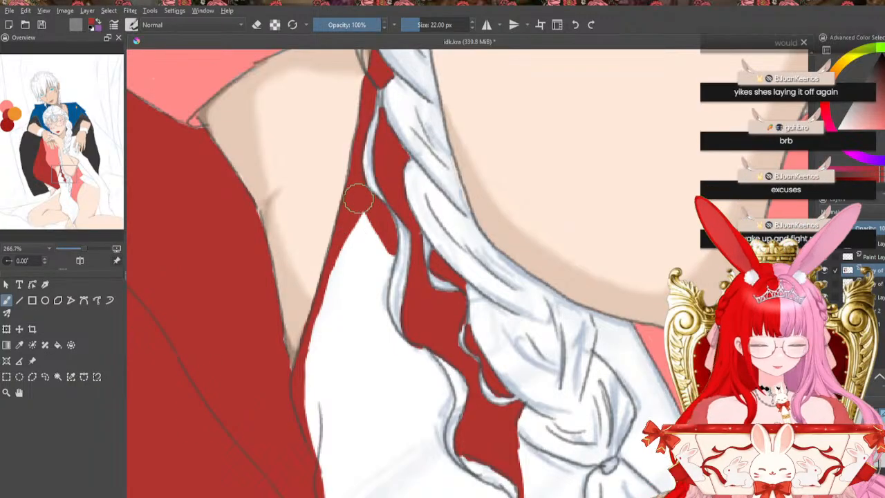
pyautogui.press(']')
pyautogui.press(']')
pyautogui.press(']')
pyautogui.moveTo(369, 217); pyautogui.dragTo(334, 271)
pyautogui.moveTo(364, 214)
pyautogui.mouseDown()
pyautogui.moveTo(311, 339)
pyautogui.moveTo(326, 294)
pyautogui.moveTo(316, 322)
pyautogui.moveTo(308, 397)
pyautogui.mouseUp()
pyautogui.moveTo(331, 297); pyautogui.dragTo(307, 420)
pyautogui.moveTo(321, 480)
pyautogui.mouseDown()
pyautogui.moveTo(315, 389)
pyautogui.moveTo(336, 293)
pyautogui.moveTo(321, 472)
pyautogui.mouseUp()
pyautogui.moveTo(307, 408); pyautogui.dragTo(332, 476)
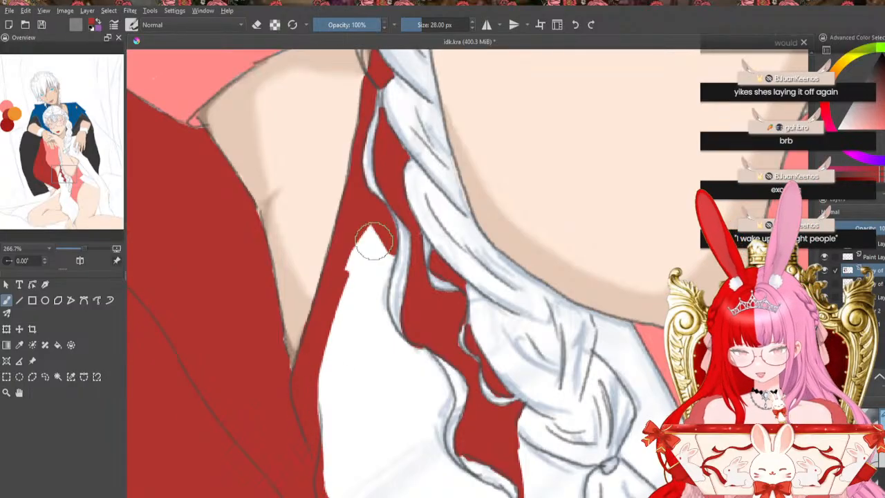
# Paint a red band along the outer side of the wavy strand, following its curves down to the lower curl
pyautogui.moveTo(375, 241)
pyautogui.mouseDown()
pyautogui.moveTo(334, 298)
pyautogui.moveTo(358, 244)
pyautogui.moveTo(341, 276)
pyautogui.moveTo(386, 250)
pyautogui.moveTo(317, 375)
pyautogui.moveTo(377, 241)
pyautogui.moveTo(377, 282)
pyautogui.moveTo(386, 249)
pyautogui.moveTo(389, 258)
pyautogui.moveTo(379, 301)
pyautogui.moveTo(395, 246)
pyautogui.moveTo(374, 310)
pyautogui.moveTo(372, 252)
pyautogui.moveTo(381, 321)
pyautogui.moveTo(382, 283)
pyautogui.moveTo(390, 278)
pyautogui.moveTo(385, 324)
pyautogui.moveTo(380, 292)
pyautogui.moveTo(387, 326)
pyautogui.moveTo(388, 276)
pyautogui.moveTo(385, 328)
pyautogui.moveTo(374, 312)
pyautogui.moveTo(405, 352)
pyautogui.moveTo(391, 327)
pyautogui.moveTo(429, 360)
pyautogui.moveTo(423, 348)
pyautogui.moveTo(447, 393)
pyautogui.moveTo(435, 372)
pyautogui.moveTo(450, 399)
pyautogui.mouseUp()
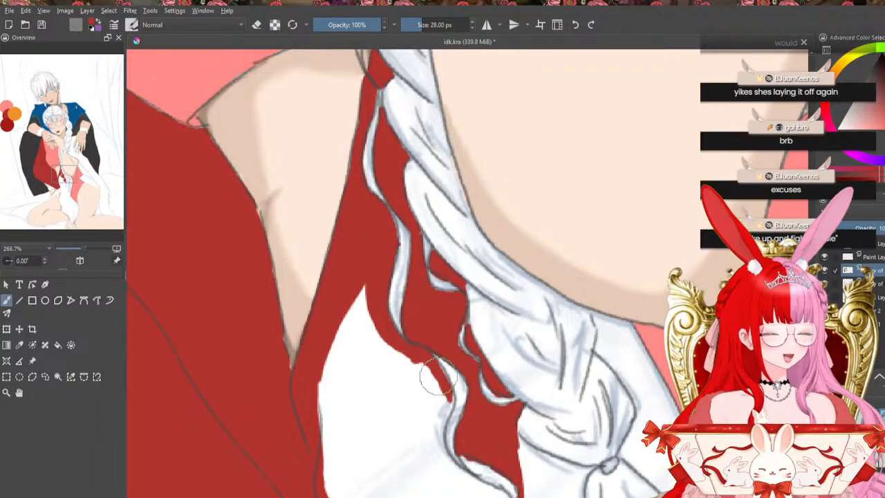
pyautogui.moveTo(359, 285); pyautogui.dragTo(425, 408)
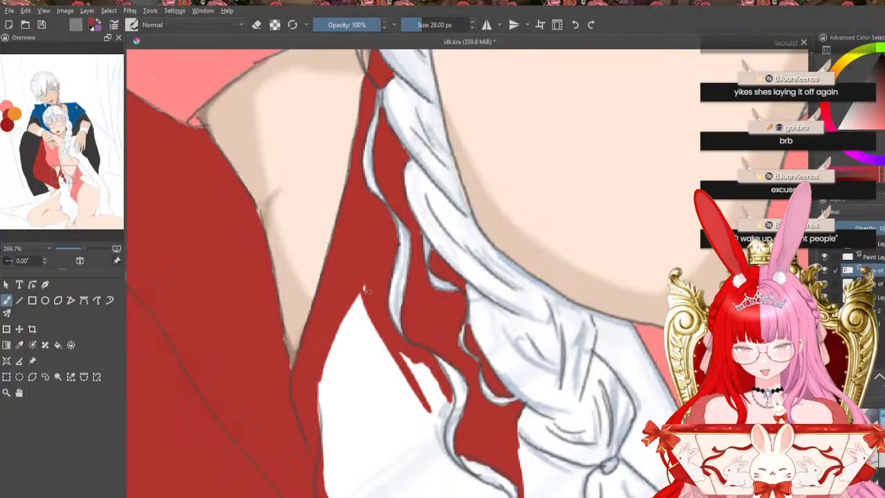
pyautogui.moveTo(371, 296)
pyautogui.mouseDown()
pyautogui.moveTo(431, 396)
pyautogui.moveTo(420, 391)
pyautogui.moveTo(423, 368)
pyautogui.mouseUp()
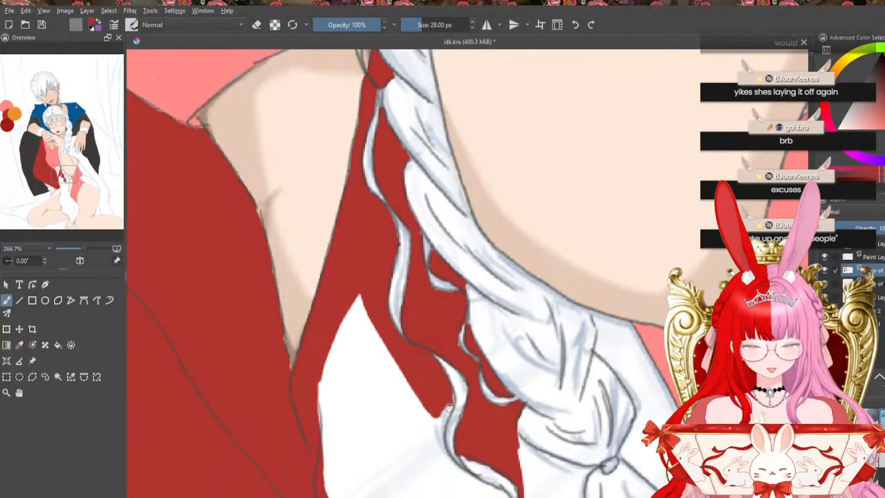
pyautogui.moveTo(450, 411); pyautogui.dragTo(449, 397)
pyautogui.moveTo(442, 427)
pyautogui.mouseDown()
pyautogui.moveTo(448, 407)
pyautogui.moveTo(437, 424)
pyautogui.moveTo(443, 436)
pyautogui.moveTo(436, 415)
pyautogui.moveTo(446, 453)
pyautogui.moveTo(480, 486)
pyautogui.moveTo(512, 488)
pyautogui.moveTo(503, 488)
pyautogui.mouseUp()
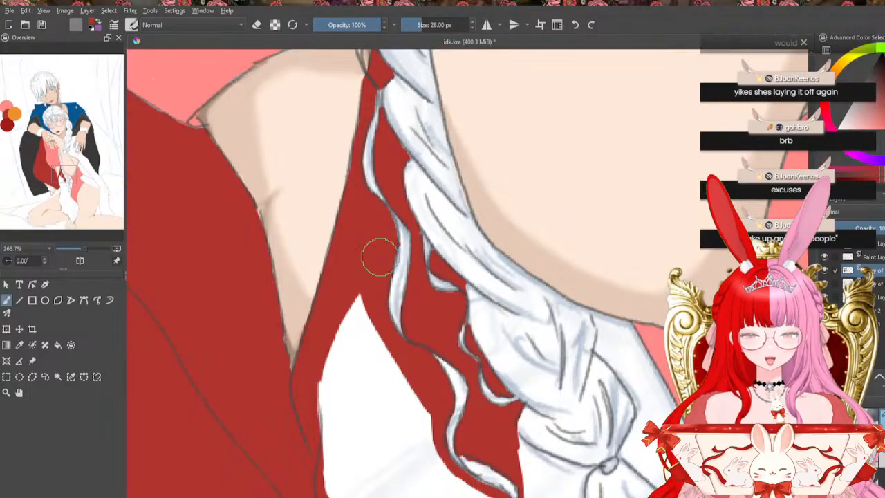
# Widen the red along the sleeve-side edge of the remaining white cloth and fill in its pointed upper tip
pyautogui.moveTo(362, 292)
pyautogui.mouseDown()
pyautogui.moveTo(331, 403)
pyautogui.moveTo(325, 489)
pyautogui.mouseUp()
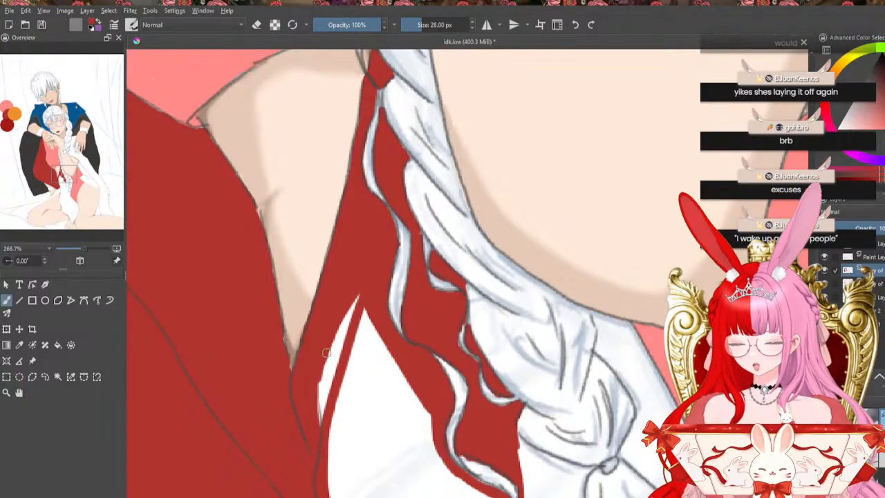
pyautogui.moveTo(359, 296); pyautogui.dragTo(319, 415)
pyautogui.moveTo(354, 311); pyautogui.dragTo(332, 359)
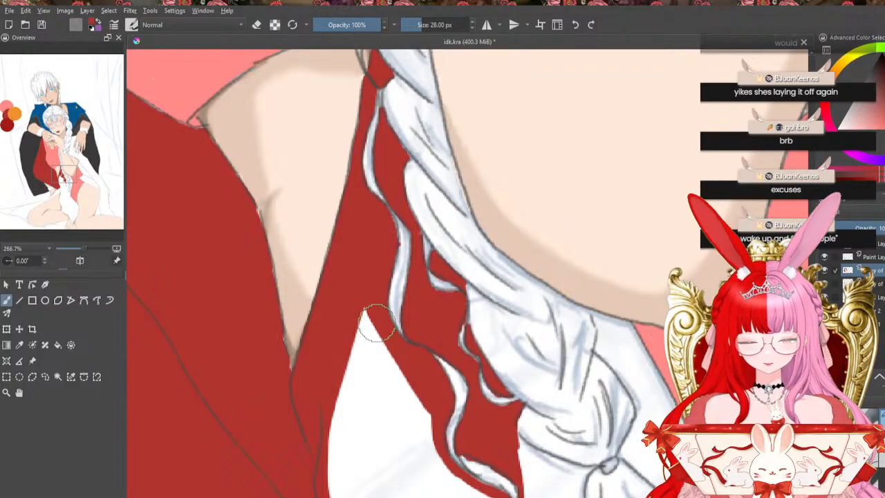
pyautogui.moveTo(375, 323)
pyautogui.mouseDown()
pyautogui.moveTo(326, 449)
pyautogui.moveTo(357, 344)
pyautogui.mouseUp()
pyautogui.moveTo(372, 301); pyautogui.dragTo(359, 316)
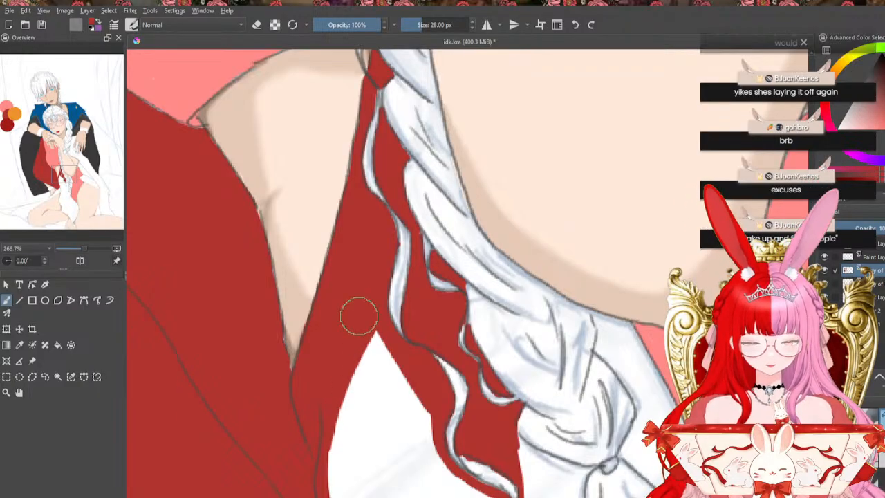
# Clean up the specks and lower tip of the large red area, and paint a red edge under the braid's end
pyautogui.scroll(-5, 301, 305)
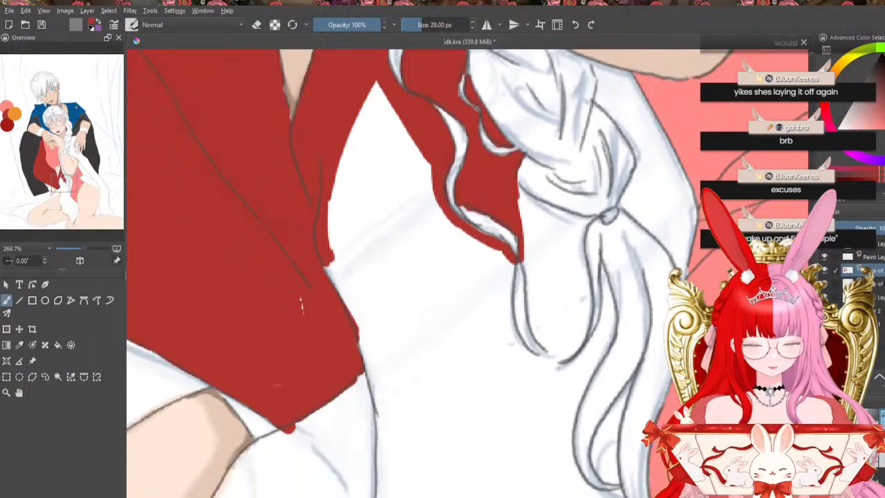
pyautogui.moveTo(300, 301); pyautogui.dragTo(305, 323)
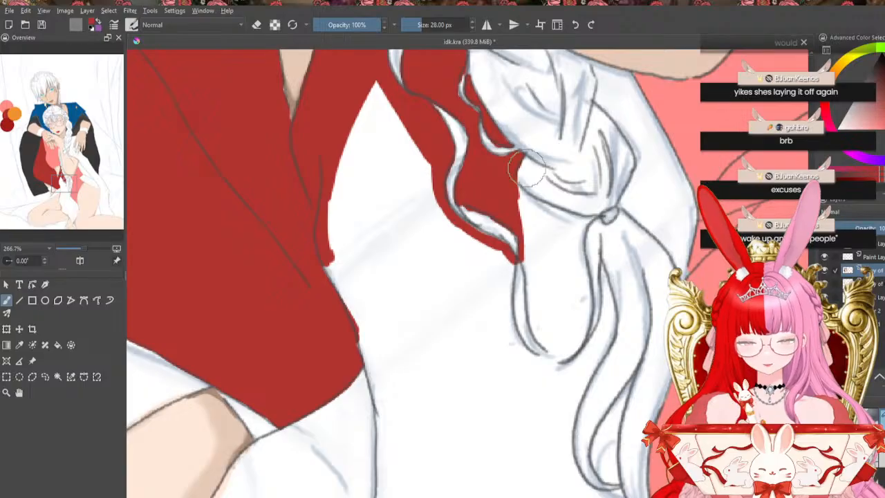
pyautogui.moveTo(529, 200)
pyautogui.mouseDown()
pyautogui.moveTo(581, 221)
pyautogui.moveTo(549, 207)
pyautogui.moveTo(594, 220)
pyautogui.mouseUp()
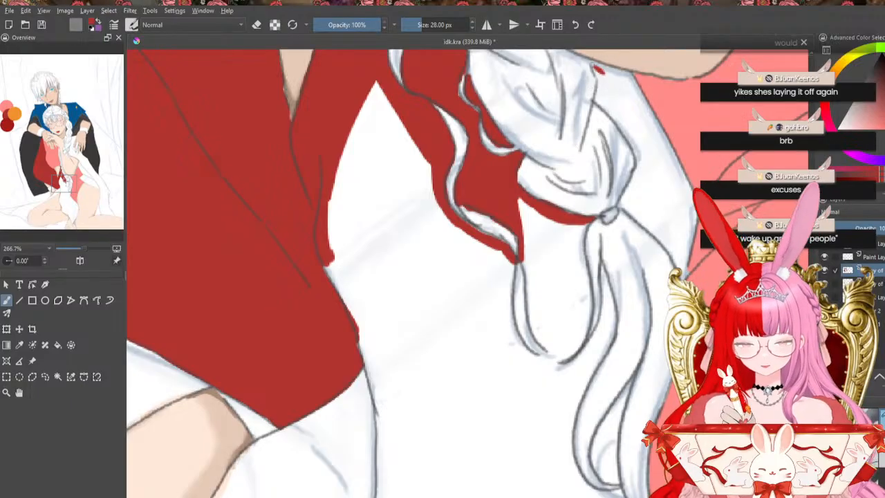
# Outline and fill the cloth between the braid's end and the pink area with the red picked from the canvas
pyautogui.moveTo(593, 65)
pyautogui.mouseDown()
pyautogui.moveTo(630, 71)
pyautogui.moveTo(595, 76)
pyautogui.moveTo(617, 72)
pyautogui.moveTo(615, 86)
pyautogui.moveTo(604, 88)
pyautogui.moveTo(638, 144)
pyautogui.moveTo(627, 125)
pyautogui.moveTo(638, 163)
pyautogui.moveTo(637, 138)
pyautogui.moveTo(623, 124)
pyautogui.moveTo(634, 145)
pyautogui.moveTo(616, 120)
pyautogui.moveTo(641, 168)
pyautogui.moveTo(637, 152)
pyautogui.moveTo(636, 184)
pyautogui.moveTo(644, 166)
pyautogui.moveTo(624, 204)
pyautogui.moveTo(661, 235)
pyautogui.mouseUp()
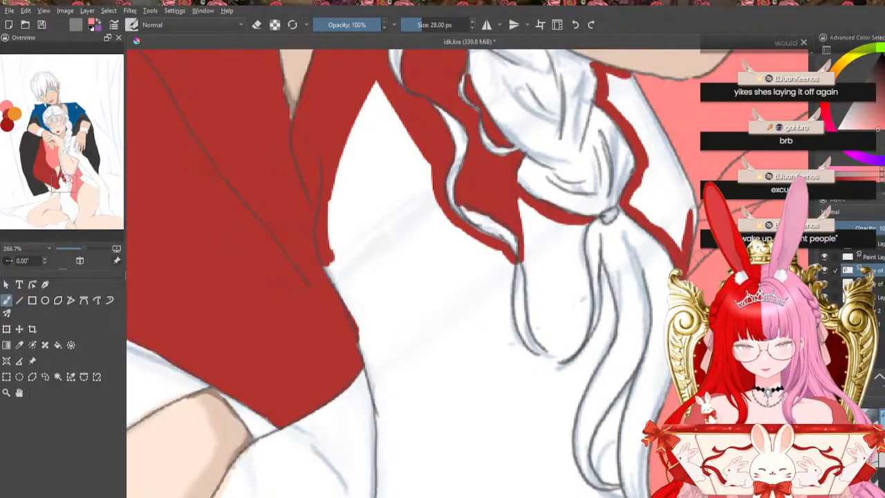
pyautogui.keyDown('ctrl'); pyautogui.click(683, 256); pyautogui.keyUp('ctrl')
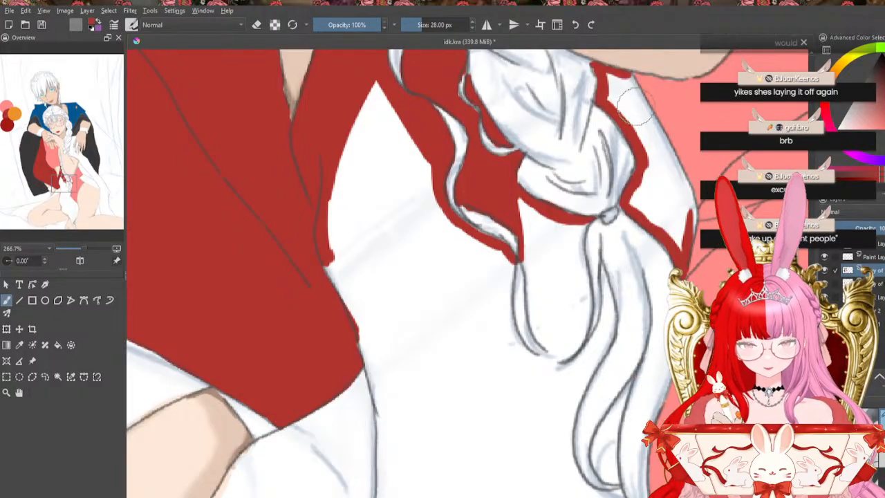
pyautogui.moveTo(603, 70)
pyautogui.mouseDown()
pyautogui.moveTo(614, 106)
pyautogui.moveTo(629, 111)
pyautogui.moveTo(639, 96)
pyautogui.moveTo(643, 121)
pyautogui.moveTo(625, 76)
pyautogui.moveTo(670, 161)
pyautogui.mouseUp()
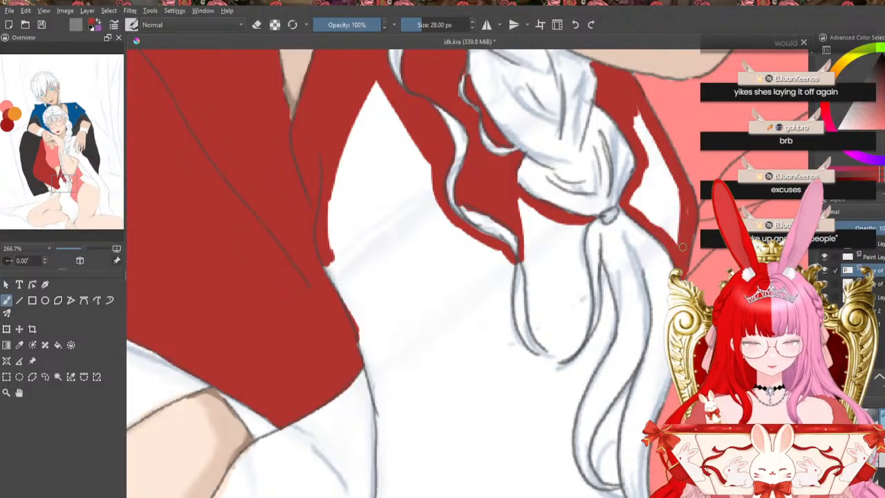
pyautogui.moveTo(643, 124)
pyautogui.mouseDown()
pyautogui.moveTo(644, 159)
pyautogui.moveTo(664, 185)
pyautogui.mouseUp()
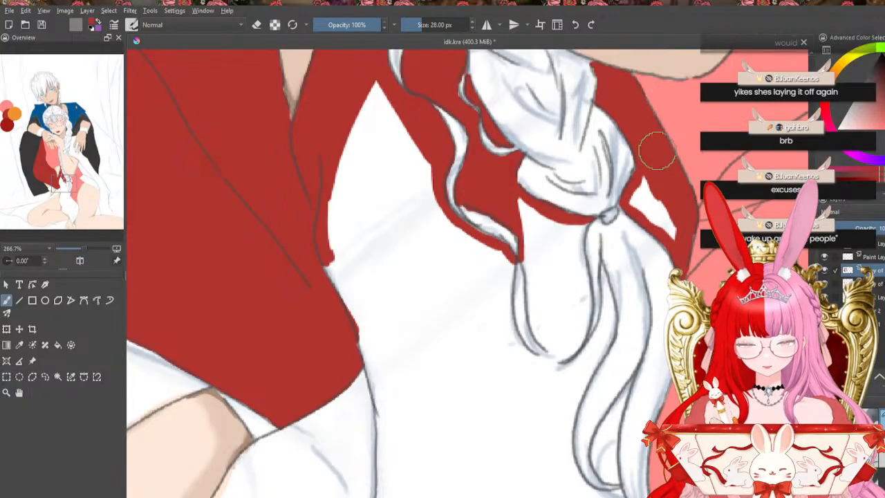
pyautogui.moveTo(657, 152)
pyautogui.mouseDown()
pyautogui.moveTo(634, 209)
pyautogui.moveTo(640, 202)
pyautogui.moveTo(668, 219)
pyautogui.mouseUp()
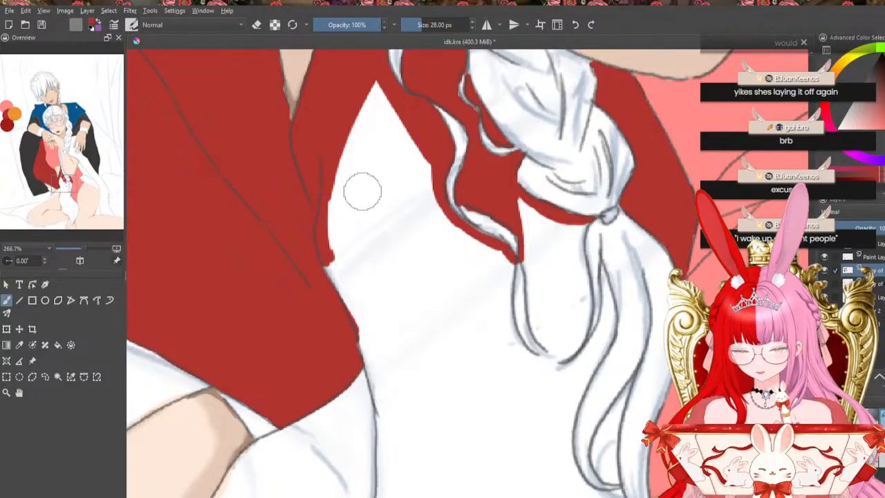
# Extend the red band down the long fold line and fill the cloth pocket between the wavy strand and the tied hair tail
pyautogui.moveTo(330, 220); pyautogui.dragTo(340, 292)
pyautogui.moveTo(322, 243)
pyautogui.mouseDown()
pyautogui.moveTo(385, 436)
pyautogui.moveTo(372, 374)
pyautogui.moveTo(380, 496)
pyautogui.mouseUp()
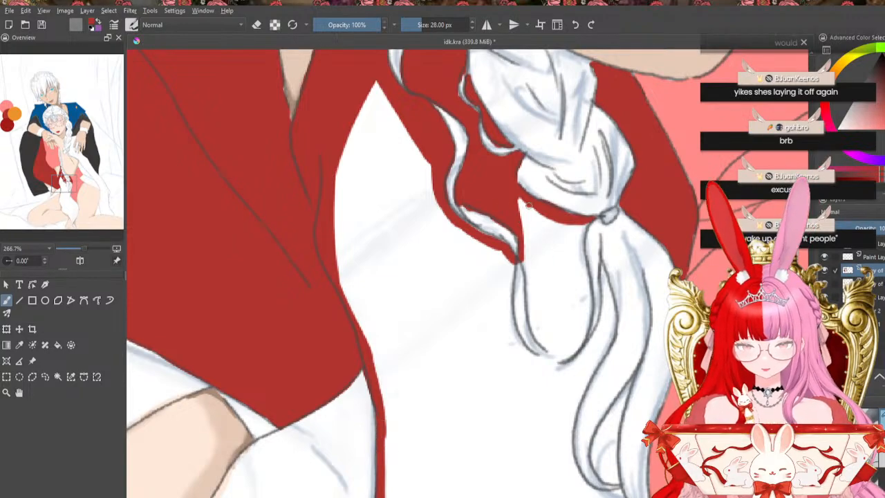
pyautogui.moveTo(524, 263)
pyautogui.mouseDown()
pyautogui.moveTo(521, 206)
pyautogui.moveTo(521, 213)
pyautogui.moveTo(547, 195)
pyautogui.moveTo(555, 216)
pyautogui.moveTo(521, 257)
pyautogui.moveTo(536, 216)
pyautogui.mouseUp()
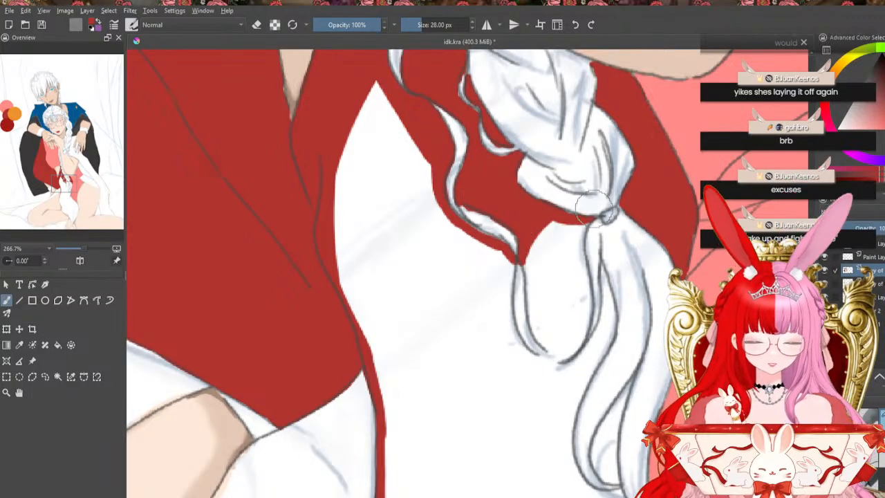
pyautogui.moveTo(591, 220)
pyautogui.mouseDown()
pyautogui.moveTo(583, 234)
pyautogui.moveTo(585, 330)
pyautogui.moveTo(578, 327)
pyautogui.moveTo(574, 352)
pyautogui.moveTo(559, 360)
pyautogui.mouseUp()
pyautogui.moveTo(545, 221)
pyautogui.mouseDown()
pyautogui.moveTo(533, 270)
pyautogui.moveTo(527, 252)
pyautogui.moveTo(533, 322)
pyautogui.mouseUp()
pyautogui.moveTo(534, 269)
pyautogui.mouseDown()
pyautogui.moveTo(537, 331)
pyautogui.moveTo(559, 354)
pyautogui.moveTo(547, 220)
pyautogui.mouseUp()
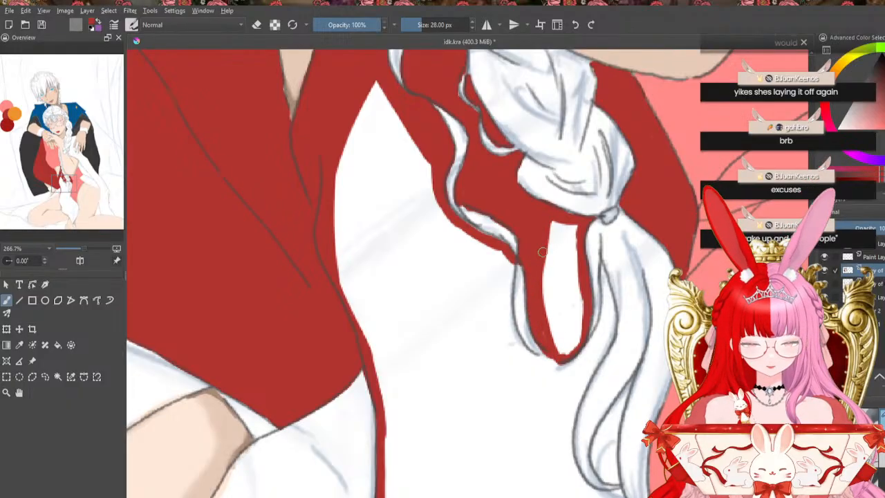
pyautogui.moveTo(543, 252)
pyautogui.mouseDown()
pyautogui.moveTo(561, 235)
pyautogui.moveTo(573, 257)
pyautogui.moveTo(575, 231)
pyautogui.moveTo(552, 305)
pyautogui.moveTo(544, 294)
pyautogui.mouseUp()
pyautogui.moveTo(553, 242)
pyautogui.mouseDown()
pyautogui.moveTo(561, 346)
pyautogui.moveTo(554, 357)
pyautogui.moveTo(572, 277)
pyautogui.moveTo(569, 334)
pyautogui.moveTo(594, 285)
pyautogui.mouseUp()
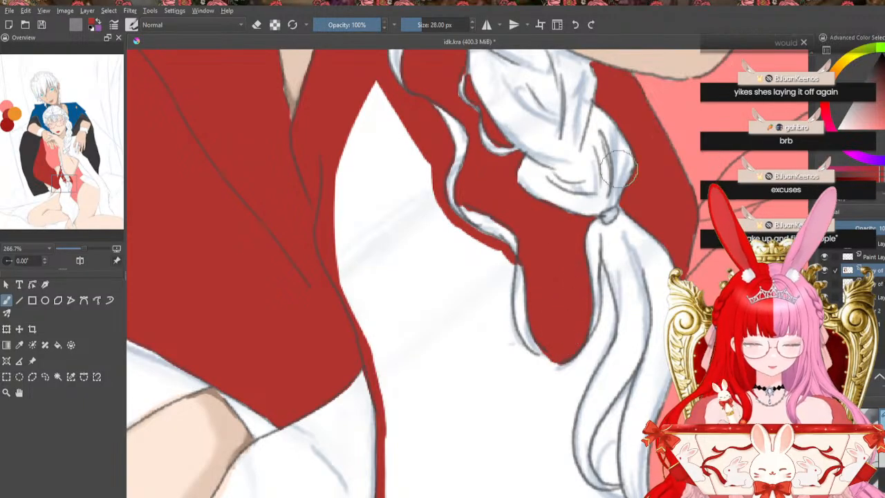
# Paint red around the outer side of the wavy strand's end and down along the edge of the loose hair tail
pyautogui.moveTo(502, 237)
pyautogui.mouseDown()
pyautogui.moveTo(510, 332)
pyautogui.moveTo(543, 364)
pyautogui.mouseUp()
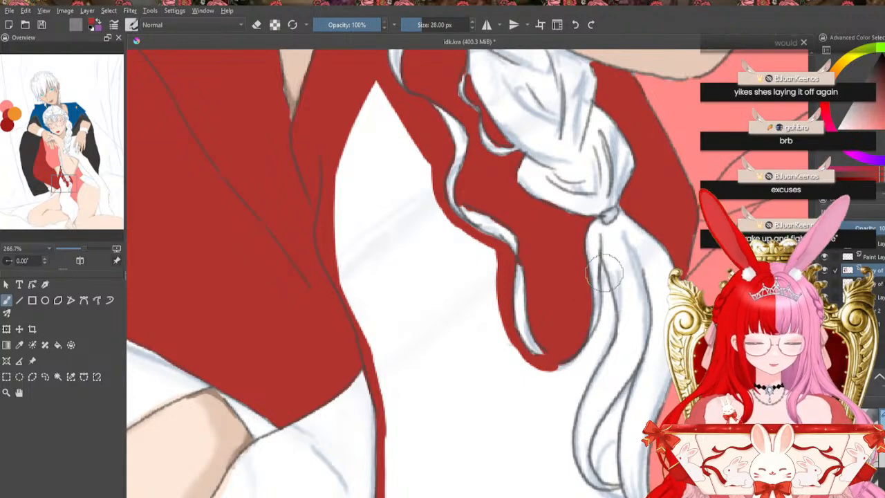
pyautogui.moveTo(602, 267)
pyautogui.mouseDown()
pyautogui.moveTo(610, 320)
pyautogui.moveTo(612, 264)
pyautogui.moveTo(605, 327)
pyautogui.moveTo(611, 299)
pyautogui.moveTo(612, 306)
pyautogui.moveTo(594, 361)
pyautogui.moveTo(608, 325)
pyautogui.moveTo(594, 340)
pyautogui.mouseUp()
pyautogui.moveTo(595, 354)
pyautogui.mouseDown()
pyautogui.moveTo(585, 373)
pyautogui.moveTo(596, 370)
pyautogui.moveTo(567, 379)
pyautogui.moveTo(573, 388)
pyautogui.moveTo(580, 379)
pyautogui.moveTo(576, 404)
pyautogui.mouseUp()
pyautogui.moveTo(514, 336)
pyautogui.mouseDown()
pyautogui.moveTo(555, 415)
pyautogui.moveTo(563, 372)
pyautogui.moveTo(564, 441)
pyautogui.moveTo(567, 408)
pyautogui.moveTo(572, 469)
pyautogui.moveTo(569, 442)
pyautogui.moveTo(603, 485)
pyautogui.mouseUp()
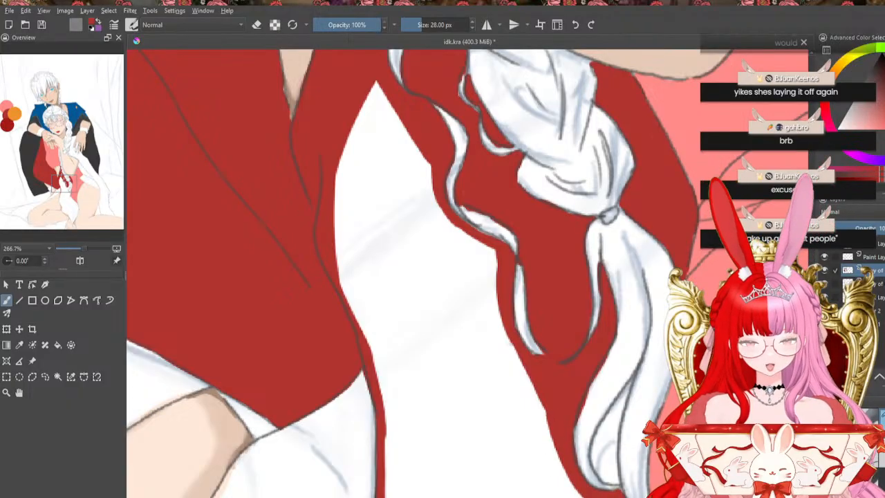
# Fill the gap inside the tied hair tail with red and thicken the red edges below its tip and along the long fold line
pyautogui.moveTo(629, 376)
pyautogui.mouseDown()
pyautogui.moveTo(595, 436)
pyautogui.moveTo(615, 481)
pyautogui.moveTo(621, 411)
pyautogui.moveTo(609, 458)
pyautogui.moveTo(617, 479)
pyautogui.moveTo(616, 423)
pyautogui.mouseUp()
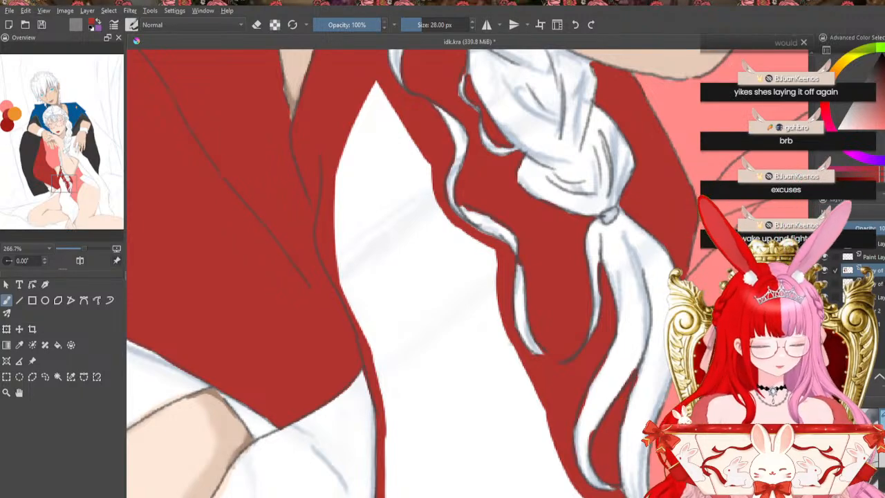
pyautogui.scroll(-5, 429, 273)
pyautogui.scroll(7, 428, 274)
pyautogui.scroll(-3, 428, 273)
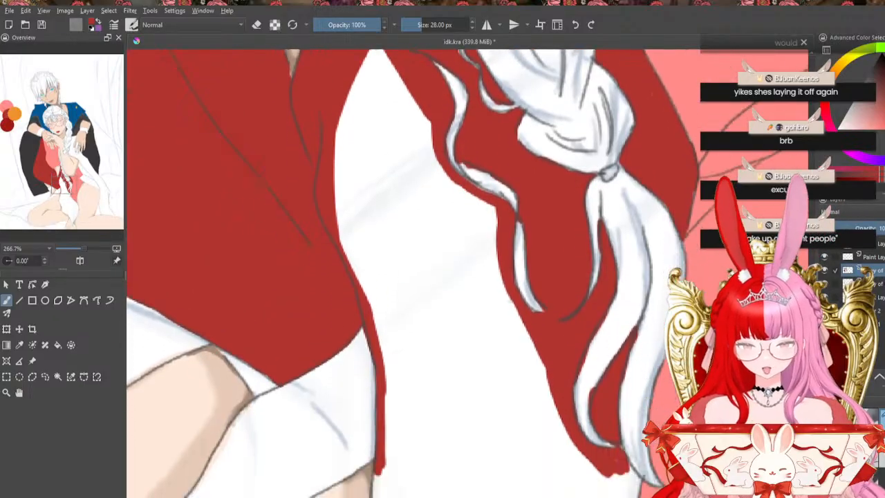
pyautogui.scroll(2, 429, 273)
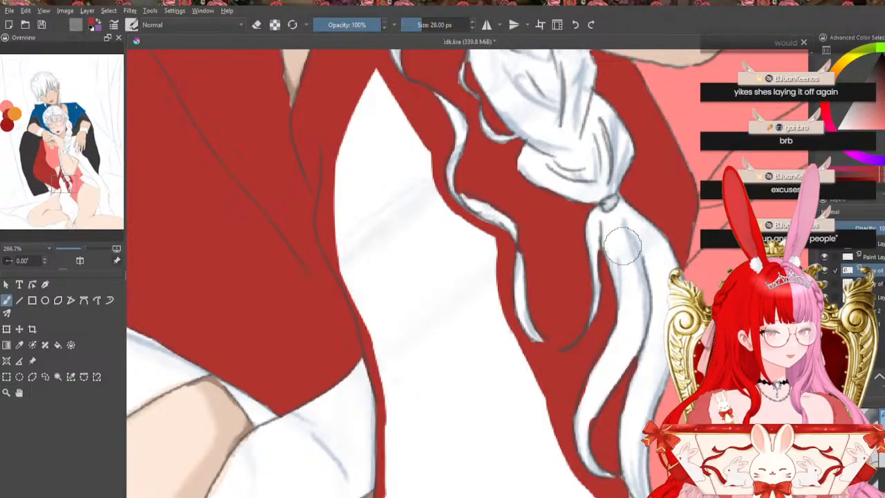
pyautogui.moveTo(575, 468); pyautogui.dragTo(597, 497)
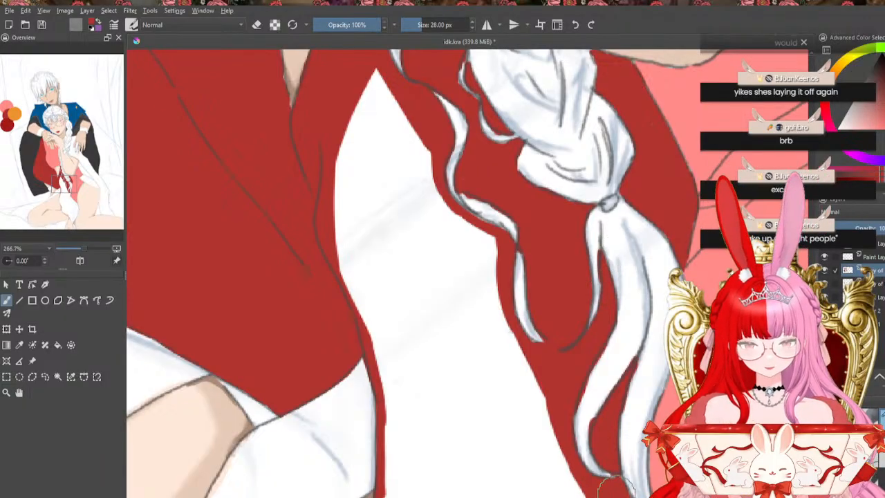
pyautogui.moveTo(391, 419); pyautogui.dragTo(386, 494)
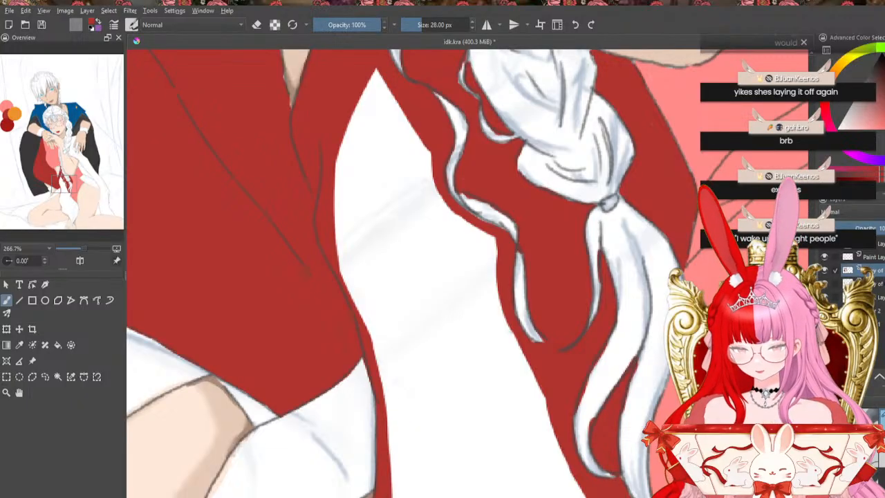
# Close off the upper tip of the white cloth with a diagonal red line, fill it with red and paint over the leftover seams
pyautogui.moveTo(427, 147); pyautogui.dragTo(336, 244)
pyautogui.click(57, 344)
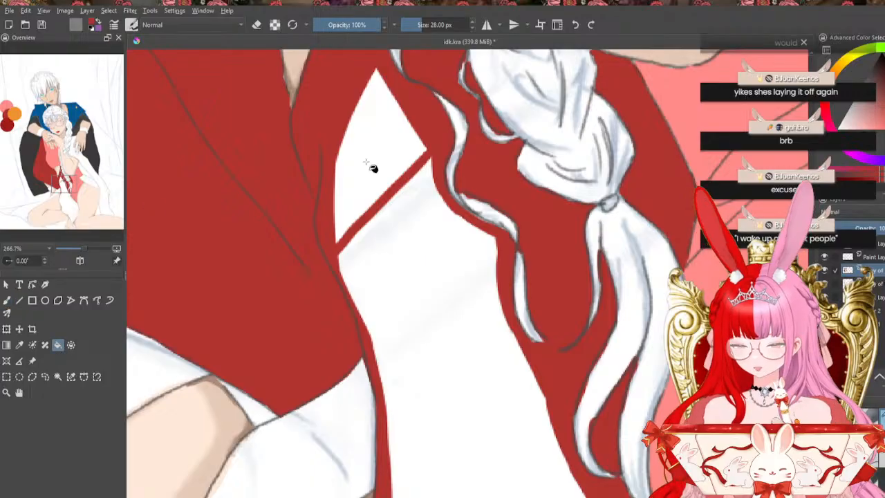
pyautogui.click(367, 163)
pyautogui.click(10, 300)
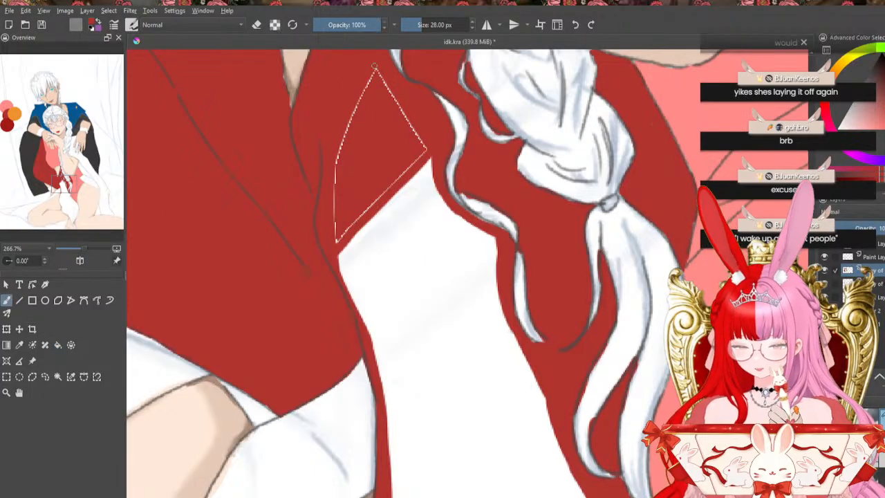
pyautogui.moveTo(375, 68); pyautogui.dragTo(336, 174)
pyautogui.moveTo(338, 229)
pyautogui.mouseDown()
pyautogui.moveTo(424, 155)
pyautogui.moveTo(381, 66)
pyautogui.mouseUp()
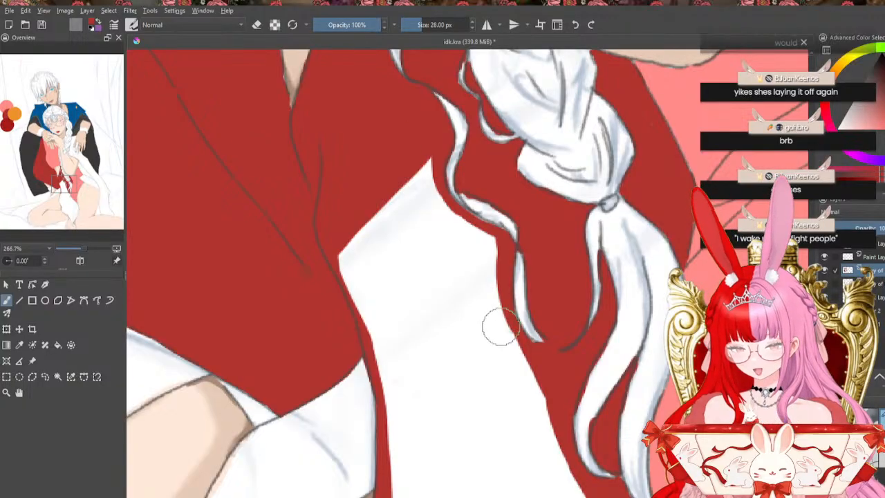
# Draw a second diagonal red line across the cloth below the wavy strand, fill the enclosed section and cover its seams with red
pyautogui.moveTo(501, 322); pyautogui.dragTo(381, 431)
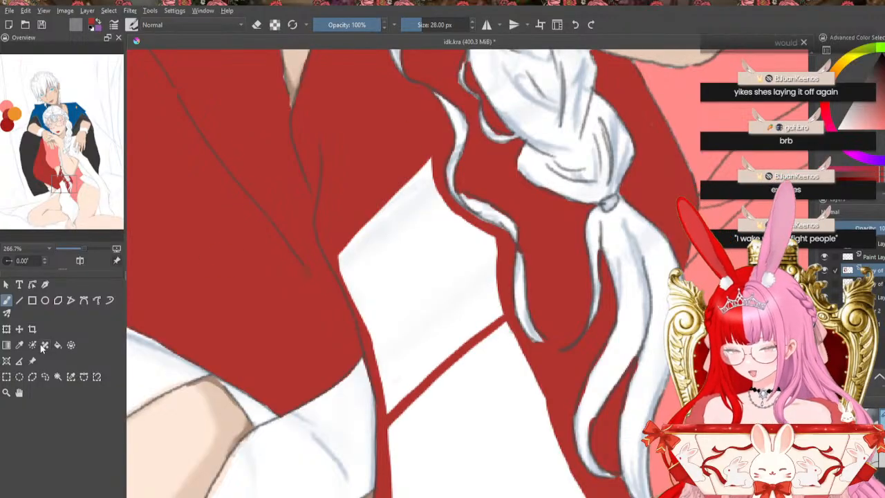
pyautogui.click(410, 259)
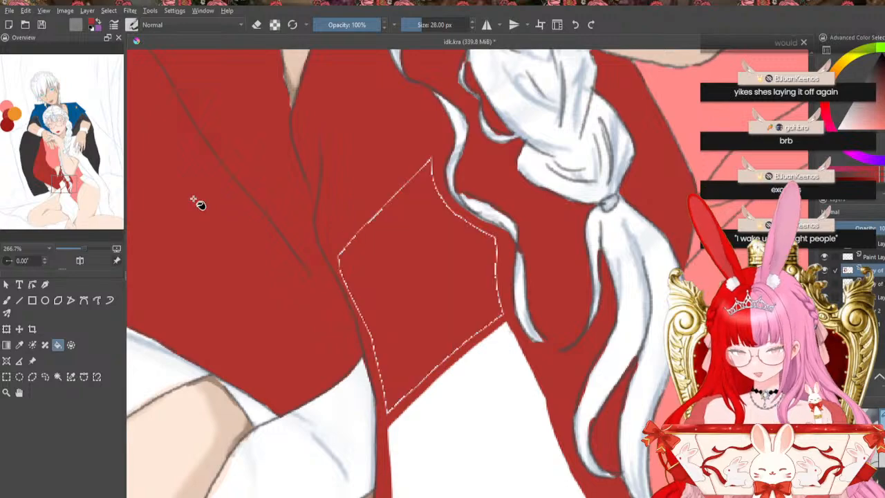
pyautogui.click(6, 299)
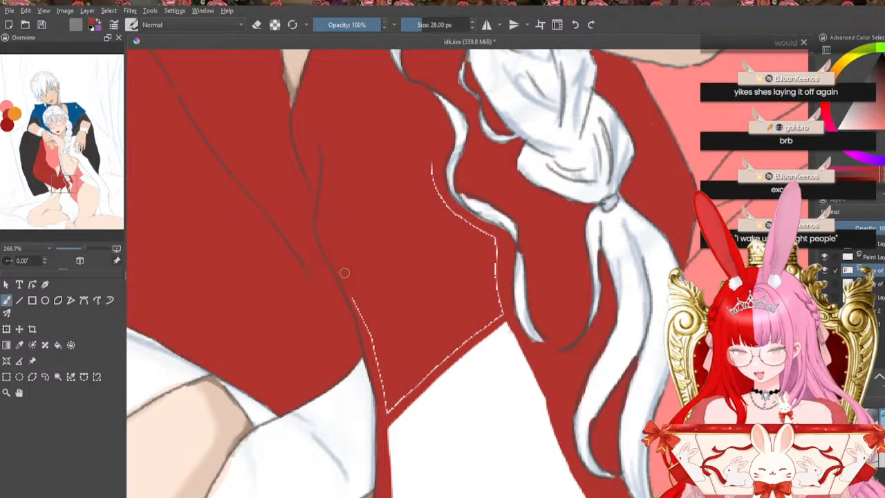
pyautogui.moveTo(385, 391)
pyautogui.mouseDown()
pyautogui.moveTo(371, 395)
pyautogui.moveTo(405, 401)
pyautogui.moveTo(400, 396)
pyautogui.mouseUp()
pyautogui.moveTo(449, 356); pyautogui.dragTo(499, 315)
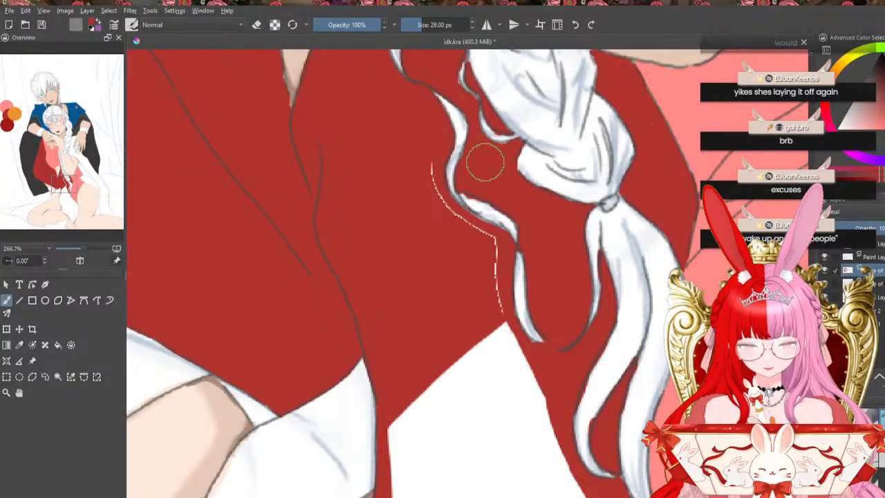
pyautogui.moveTo(431, 158)
pyautogui.mouseDown()
pyautogui.moveTo(440, 188)
pyautogui.moveTo(497, 252)
pyautogui.moveTo(502, 314)
pyautogui.mouseUp()
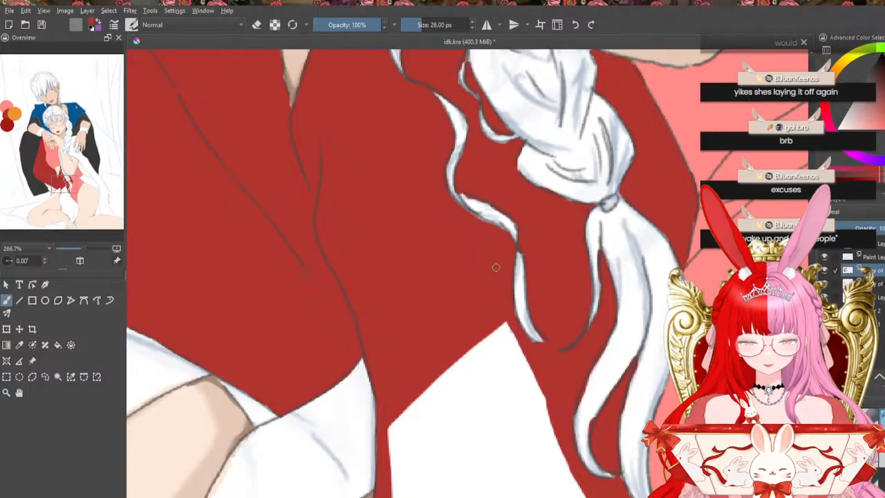
# Extend the red edge of the cloth down along the thigh outline below the white band
pyautogui.click(417, 497)
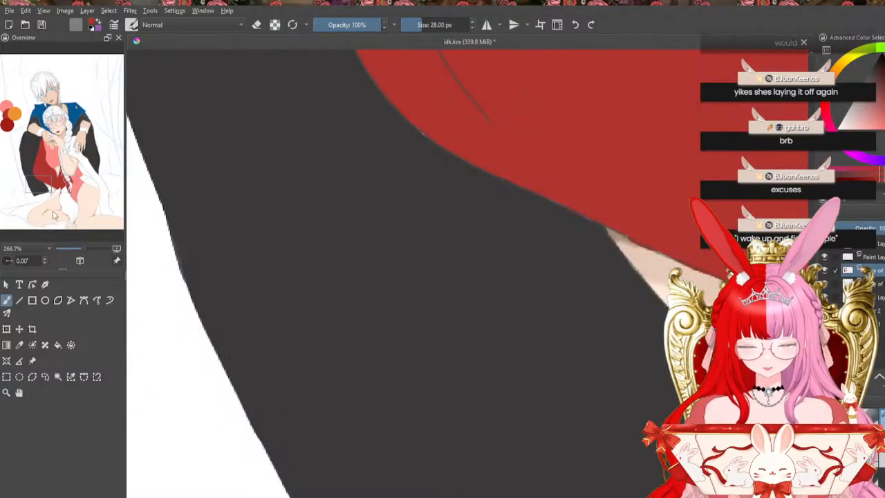
pyautogui.moveTo(35, 186)
pyautogui.mouseDown()
pyautogui.moveTo(63, 187)
pyautogui.moveTo(59, 201)
pyautogui.mouseUp()
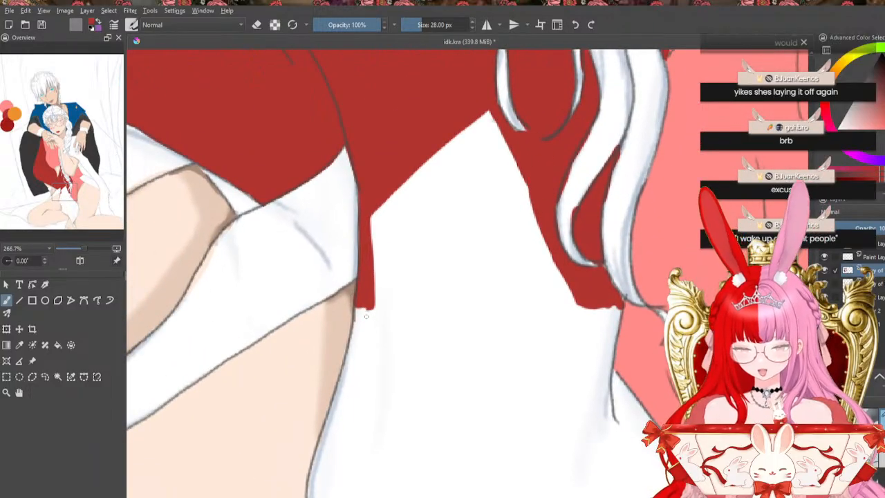
pyautogui.moveTo(365, 280); pyautogui.dragTo(354, 347)
pyautogui.moveTo(369, 305); pyautogui.dragTo(309, 496)
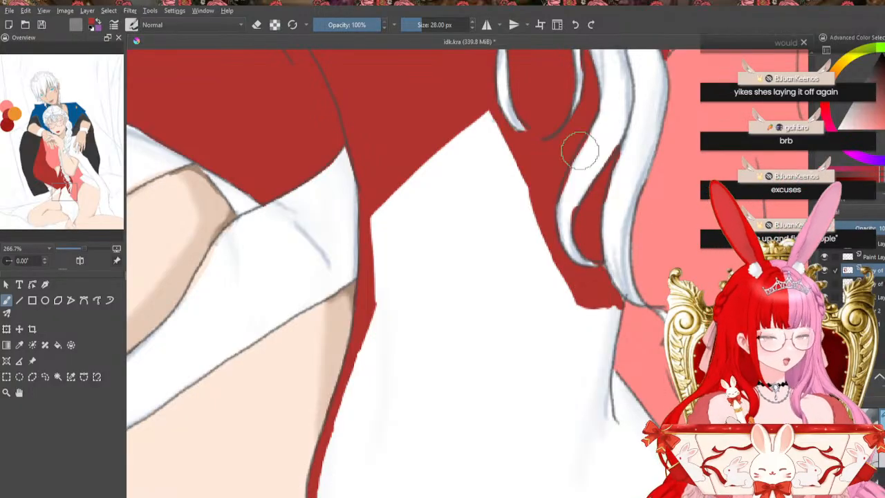
# Paint the red edge below the hair tail down along the pink cloth, undoing the stroke that needs redoing
pyautogui.moveTo(579, 284); pyautogui.dragTo(603, 370)
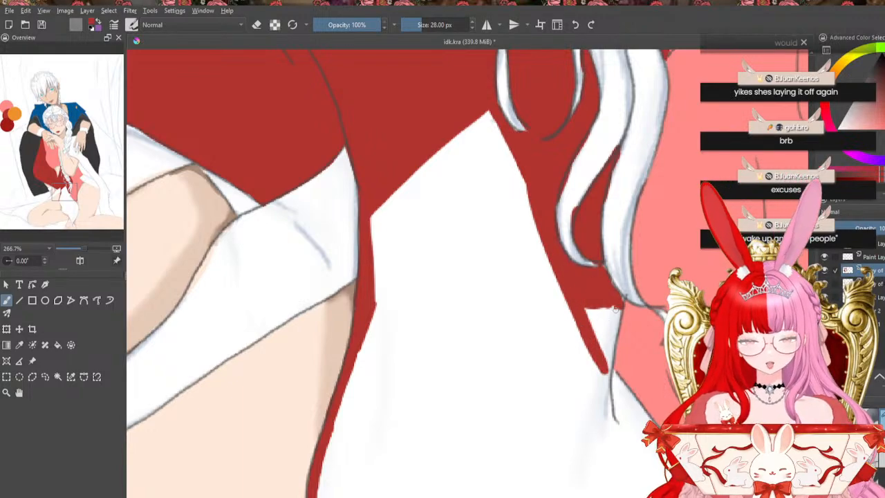
pyautogui.moveTo(616, 310)
pyautogui.mouseDown()
pyautogui.moveTo(607, 377)
pyautogui.moveTo(609, 356)
pyautogui.moveTo(587, 303)
pyautogui.moveTo(624, 381)
pyautogui.mouseUp()
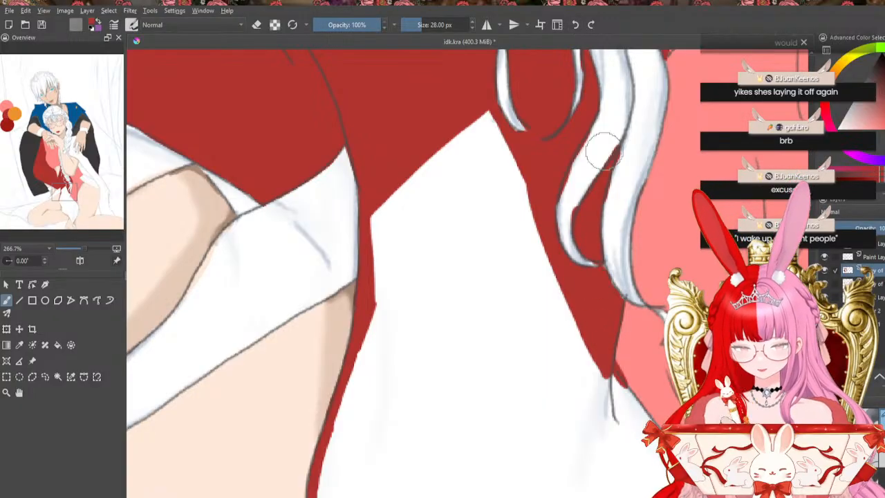
pyautogui.click(576, 27)
pyautogui.moveTo(608, 370)
pyautogui.mouseDown()
pyautogui.moveTo(627, 397)
pyautogui.moveTo(609, 369)
pyautogui.mouseUp()
pyautogui.moveTo(637, 407)
pyautogui.mouseDown()
pyautogui.moveTo(610, 375)
pyautogui.moveTo(631, 405)
pyautogui.mouseUp()
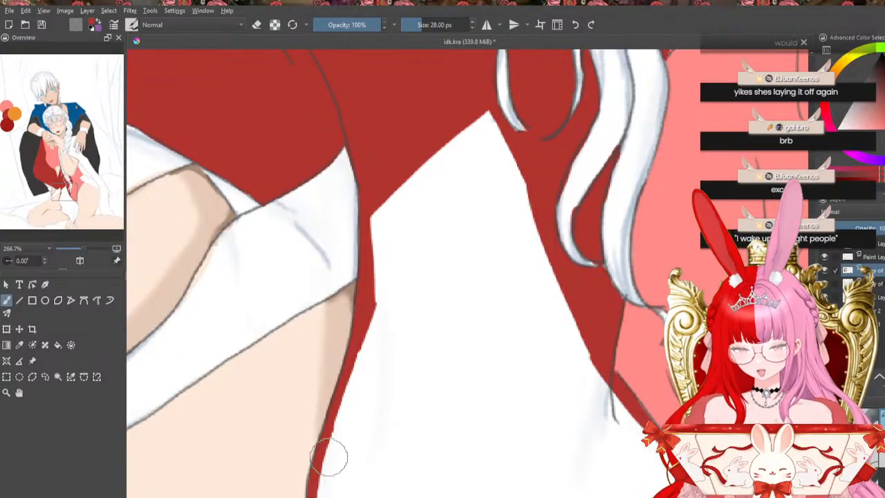
# Draw a red dividing line from the thigh to the hair tail side, fill the cloth above it and paint over the seams
pyautogui.moveTo(314, 487)
pyautogui.mouseDown()
pyautogui.moveTo(439, 367)
pyautogui.moveTo(560, 283)
pyautogui.mouseUp()
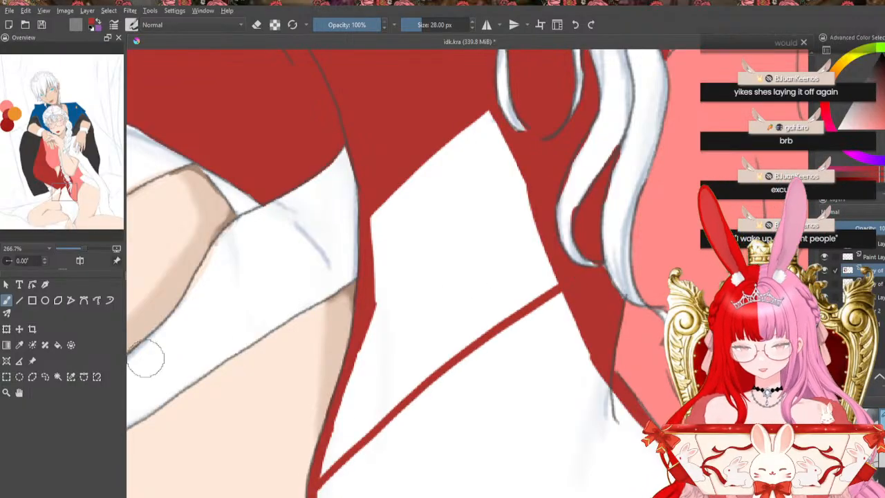
pyautogui.click(58, 344)
pyautogui.click(452, 260)
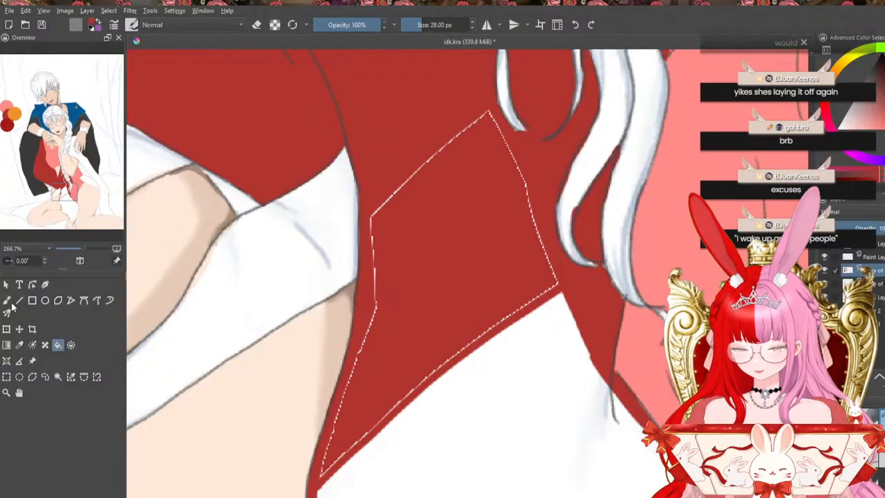
pyautogui.click(7, 300)
pyautogui.moveTo(493, 115)
pyautogui.mouseDown()
pyautogui.moveTo(426, 160)
pyautogui.moveTo(371, 226)
pyautogui.moveTo(370, 315)
pyautogui.moveTo(325, 460)
pyautogui.moveTo(338, 457)
pyautogui.moveTo(322, 476)
pyautogui.moveTo(474, 339)
pyautogui.mouseUp()
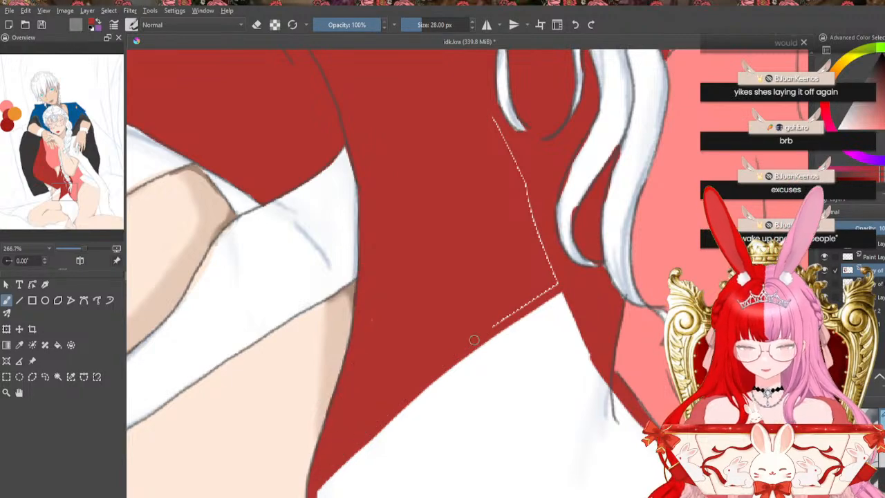
pyautogui.moveTo(513, 310); pyautogui.dragTo(557, 283)
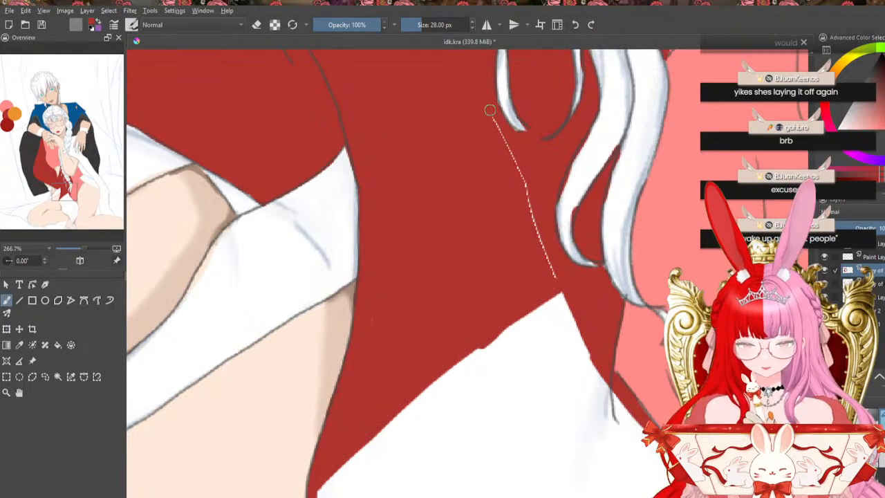
pyautogui.moveTo(491, 112); pyautogui.dragTo(555, 273)
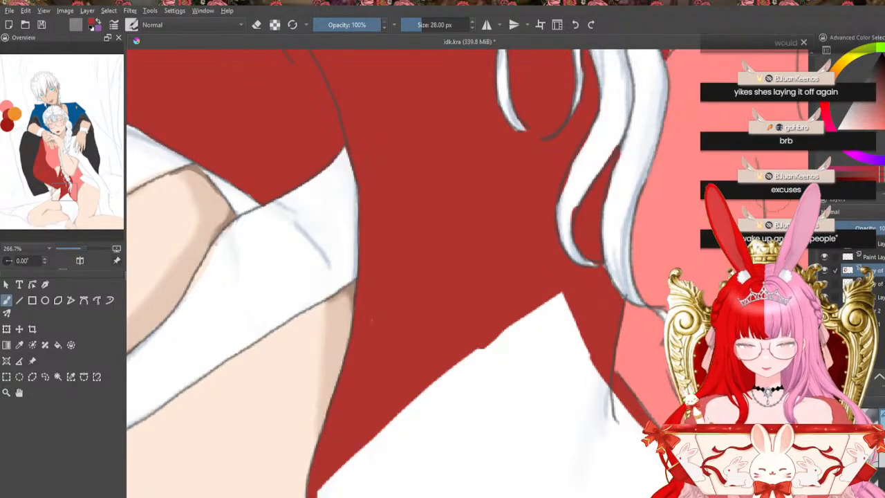
# Round off the lower boundary of the red area and continue the red edge down the thigh outline to the knee fold
pyautogui.moveTo(562, 337); pyautogui.dragTo(562, 96)
pyautogui.moveTo(513, 82)
pyautogui.mouseDown()
pyautogui.moveTo(556, 66)
pyautogui.moveTo(545, 61)
pyautogui.moveTo(562, 78)
pyautogui.moveTo(485, 113)
pyautogui.moveTo(405, 167)
pyautogui.moveTo(557, 70)
pyautogui.moveTo(485, 91)
pyautogui.moveTo(533, 79)
pyautogui.moveTo(542, 87)
pyautogui.moveTo(481, 114)
pyautogui.moveTo(361, 210)
pyautogui.moveTo(321, 269)
pyautogui.moveTo(325, 254)
pyautogui.moveTo(316, 257)
pyautogui.moveTo(337, 320)
pyautogui.moveTo(322, 283)
pyautogui.mouseUp()
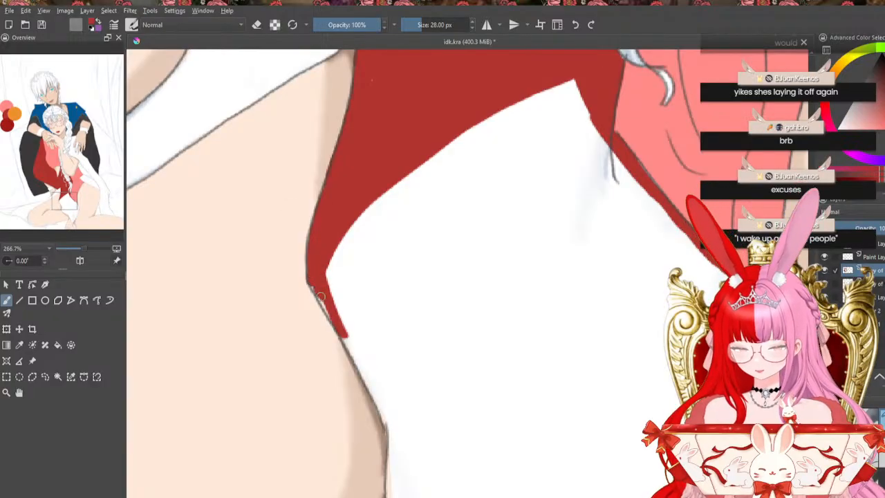
pyautogui.moveTo(339, 327)
pyautogui.mouseDown()
pyautogui.moveTo(379, 397)
pyautogui.moveTo(359, 362)
pyautogui.moveTo(387, 434)
pyautogui.moveTo(385, 406)
pyautogui.moveTo(396, 488)
pyautogui.mouseUp()
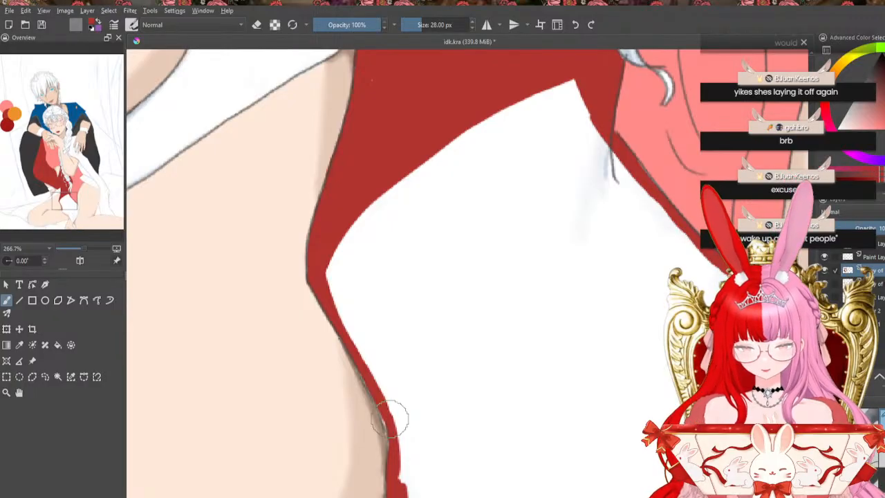
# Draw a diagonal red line from the lower thigh edge up to the pink cloth and fill the enclosed cloth with red
pyautogui.moveTo(387, 398)
pyautogui.mouseDown()
pyautogui.moveTo(403, 491)
pyautogui.moveTo(451, 419)
pyautogui.moveTo(669, 218)
pyautogui.mouseUp()
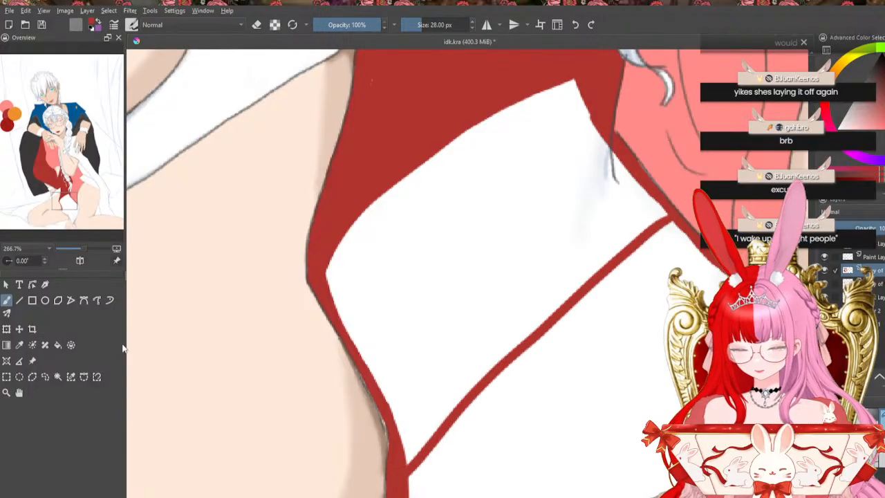
pyautogui.click(59, 345)
pyautogui.click(478, 249)
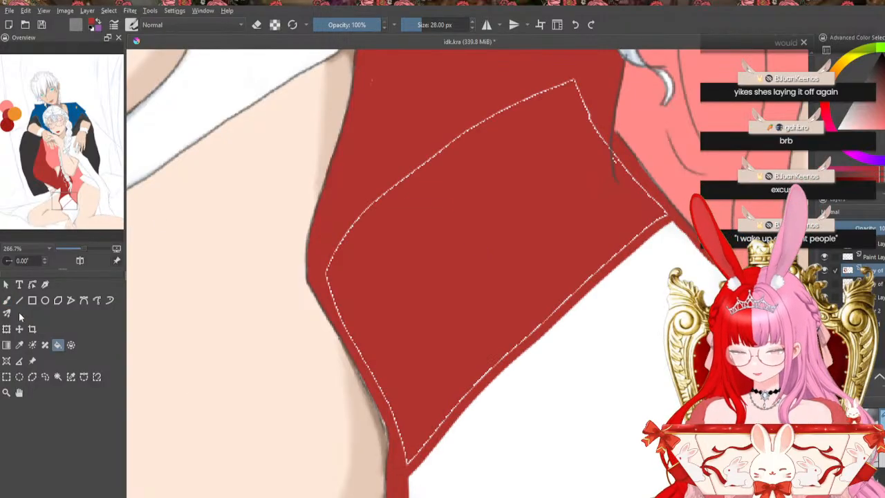
# Brush red over the unfilled seams all around the newly filled cloth section between the thigh and the pink cloth
pyautogui.click(7, 300)
pyautogui.moveTo(502, 118)
pyautogui.mouseDown()
pyautogui.moveTo(371, 204)
pyautogui.moveTo(326, 267)
pyautogui.moveTo(375, 382)
pyautogui.mouseUp()
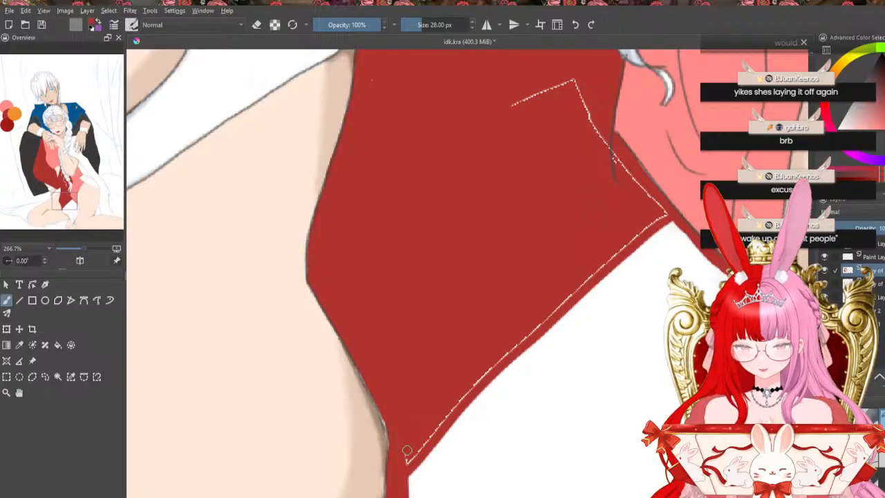
pyautogui.moveTo(413, 462); pyautogui.dragTo(524, 339)
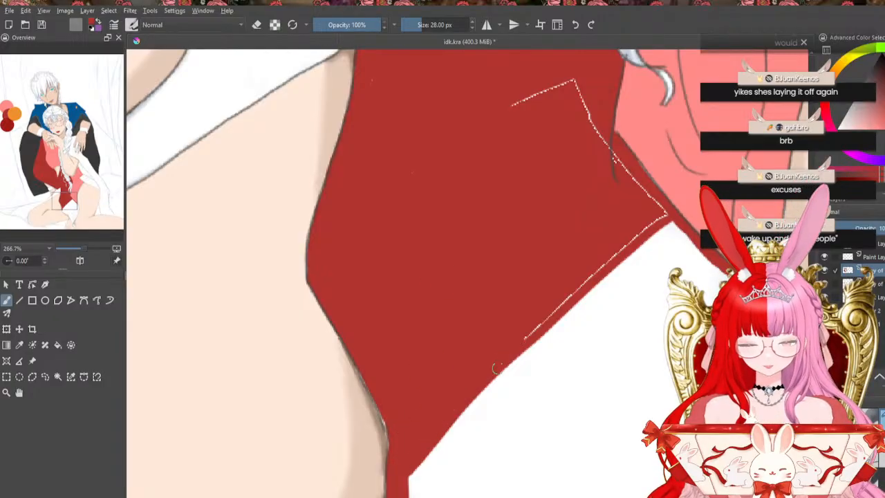
pyautogui.moveTo(496, 368); pyautogui.dragTo(660, 220)
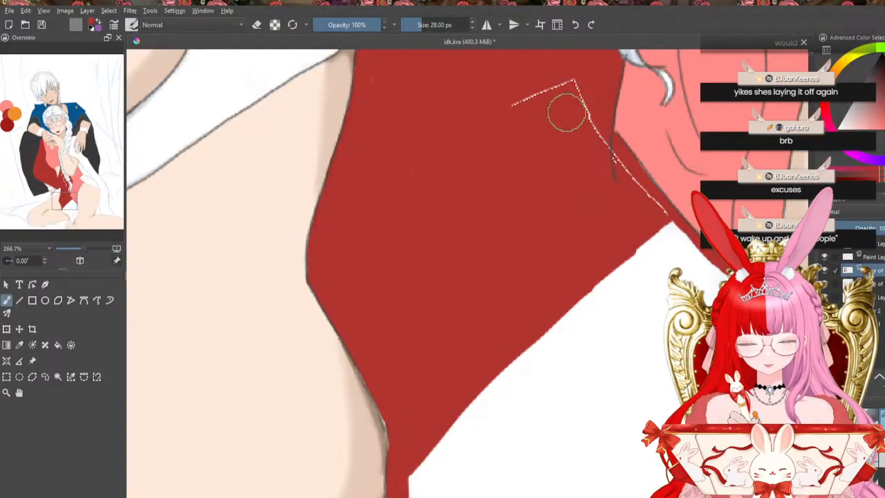
pyautogui.moveTo(515, 104); pyautogui.dragTo(573, 78)
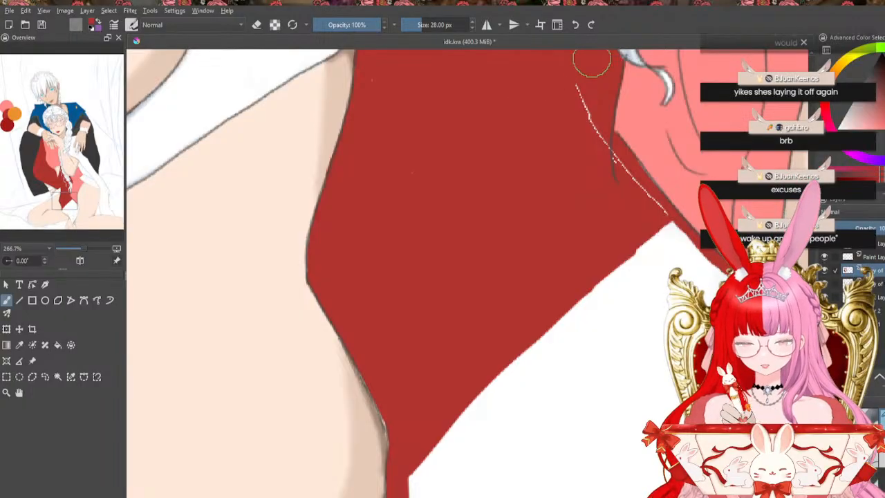
pyautogui.moveTo(580, 98); pyautogui.dragTo(626, 183)
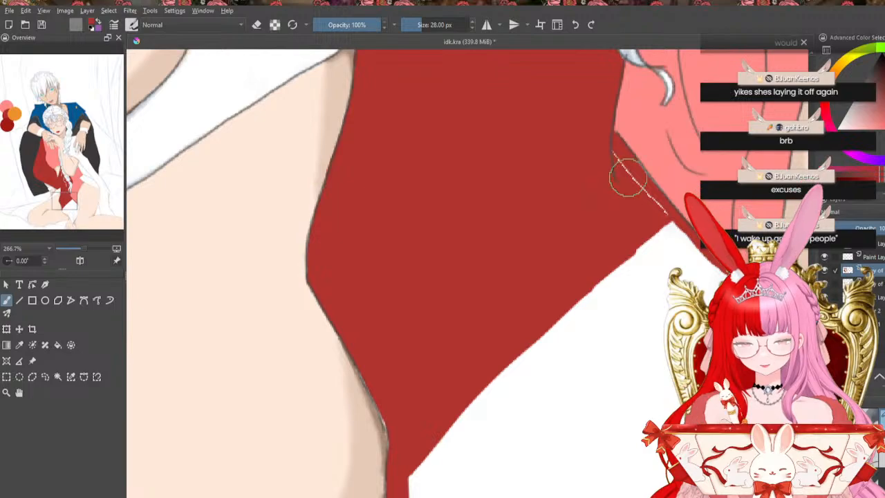
pyautogui.moveTo(599, 142); pyautogui.dragTo(662, 222)
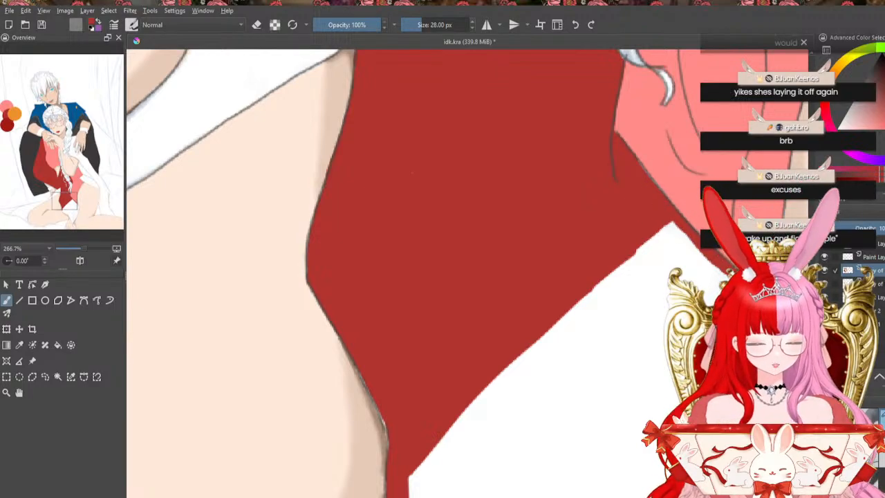
pyautogui.scroll(-5, 413, 273)
pyautogui.scroll(2, 413, 274)
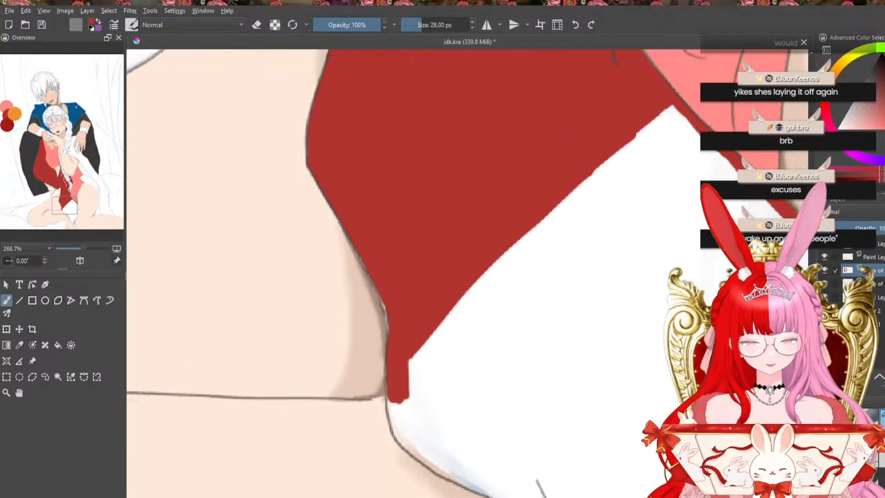
# Continue the red edge down the thigh outline past the knee fold and round off the red area's diagonal boundary
pyautogui.moveTo(415, 316)
pyautogui.mouseDown()
pyautogui.moveTo(408, 433)
pyautogui.moveTo(391, 374)
pyautogui.moveTo(396, 412)
pyautogui.moveTo(444, 471)
pyautogui.moveTo(406, 450)
pyautogui.moveTo(405, 395)
pyautogui.moveTo(426, 457)
pyautogui.moveTo(492, 494)
pyautogui.moveTo(503, 488)
pyautogui.moveTo(395, 488)
pyautogui.mouseUp()
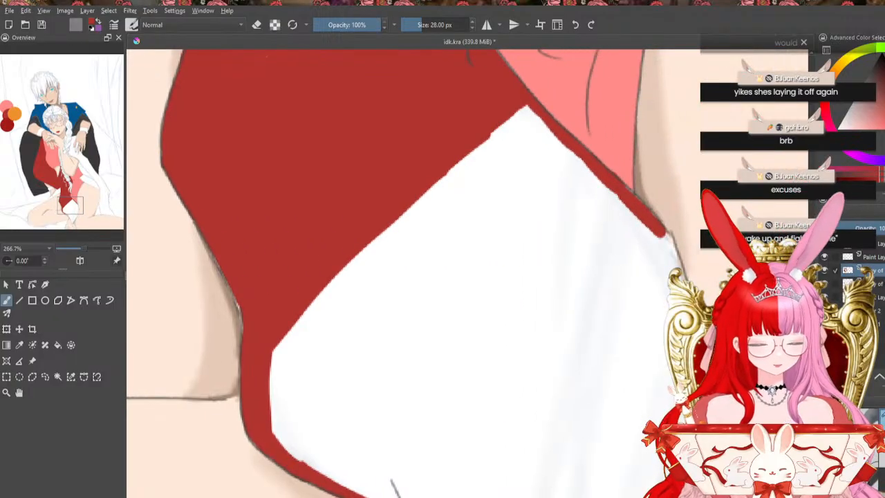
pyautogui.scroll(-2, 415, 273)
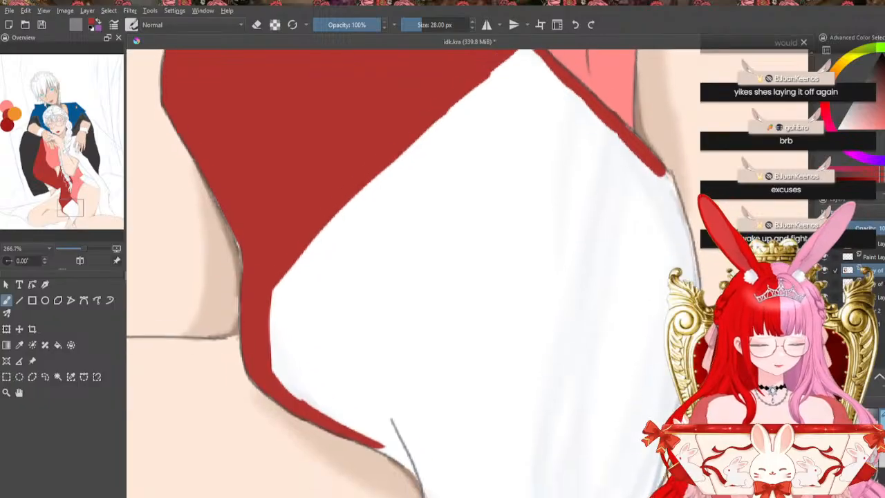
pyautogui.scroll(1, 415, 273)
pyautogui.scroll(-1, 415, 273)
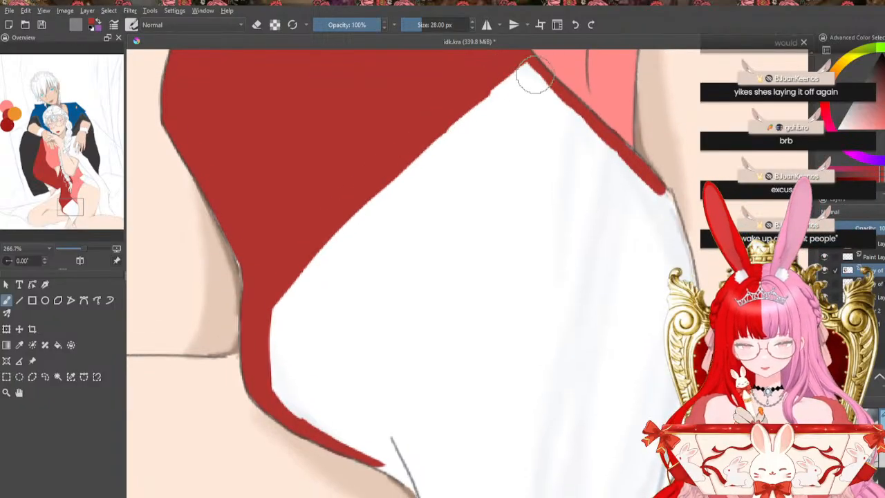
pyautogui.moveTo(535, 75); pyautogui.dragTo(451, 123)
pyautogui.moveTo(500, 84)
pyautogui.mouseDown()
pyautogui.moveTo(531, 69)
pyautogui.moveTo(452, 124)
pyautogui.moveTo(540, 87)
pyautogui.moveTo(528, 81)
pyautogui.moveTo(443, 135)
pyautogui.moveTo(454, 125)
pyautogui.moveTo(332, 242)
pyautogui.moveTo(274, 399)
pyautogui.mouseUp()
pyautogui.moveTo(284, 300)
pyautogui.mouseDown()
pyautogui.moveTo(304, 275)
pyautogui.moveTo(267, 367)
pyautogui.moveTo(274, 307)
pyautogui.moveTo(278, 380)
pyautogui.moveTo(294, 407)
pyautogui.moveTo(330, 437)
pyautogui.moveTo(405, 470)
pyautogui.moveTo(379, 467)
pyautogui.moveTo(413, 486)
pyautogui.moveTo(398, 446)
pyautogui.mouseUp()
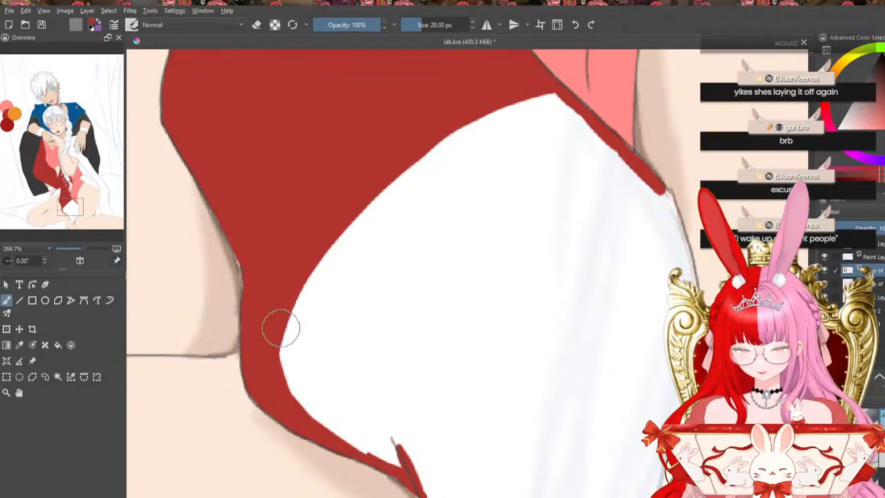
# Thicken the red band along the knee fold and brush red over the small crease line at its lower end
pyautogui.moveTo(277, 321)
pyautogui.mouseDown()
pyautogui.moveTo(282, 372)
pyautogui.moveTo(316, 421)
pyautogui.moveTo(409, 470)
pyautogui.mouseUp()
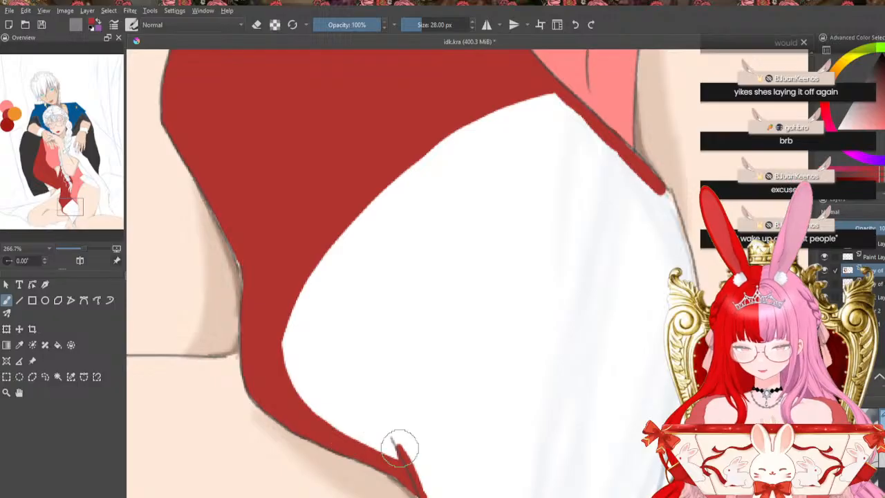
pyautogui.moveTo(284, 335)
pyautogui.mouseDown()
pyautogui.moveTo(409, 455)
pyautogui.moveTo(283, 329)
pyautogui.moveTo(344, 435)
pyautogui.mouseUp()
pyautogui.moveTo(310, 389)
pyautogui.mouseDown()
pyautogui.moveTo(383, 445)
pyautogui.moveTo(322, 375)
pyautogui.moveTo(369, 443)
pyautogui.moveTo(399, 460)
pyautogui.moveTo(379, 429)
pyautogui.mouseUp()
pyautogui.moveTo(408, 456)
pyautogui.mouseDown()
pyautogui.moveTo(430, 495)
pyautogui.moveTo(420, 474)
pyautogui.mouseUp()
pyautogui.moveTo(316, 373)
pyautogui.mouseDown()
pyautogui.moveTo(306, 290)
pyautogui.moveTo(296, 353)
pyautogui.mouseUp()
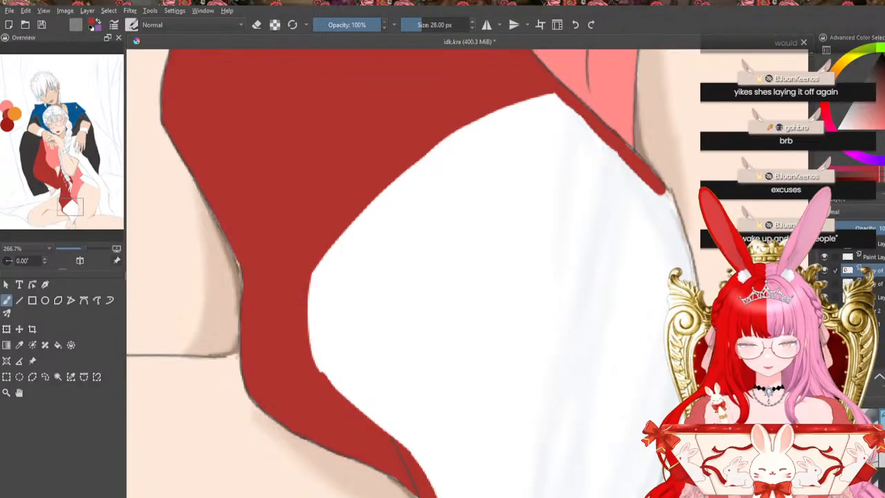
# Paint the red edge along the opposite leg outline, close it with a diagonal line and fill the enclosed cloth with red
pyautogui.moveTo(634, 166)
pyautogui.mouseDown()
pyautogui.moveTo(620, 151)
pyautogui.moveTo(671, 235)
pyautogui.mouseUp()
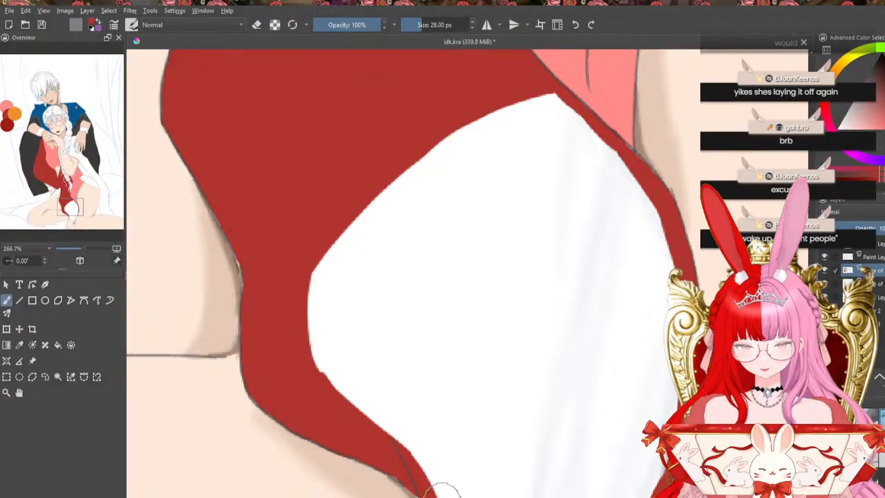
pyautogui.moveTo(441, 495); pyautogui.dragTo(647, 402)
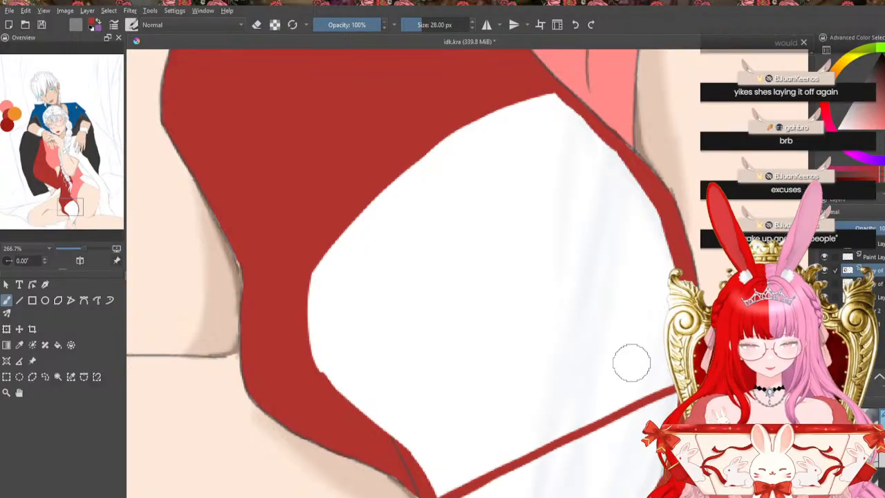
pyautogui.click(357, 216)
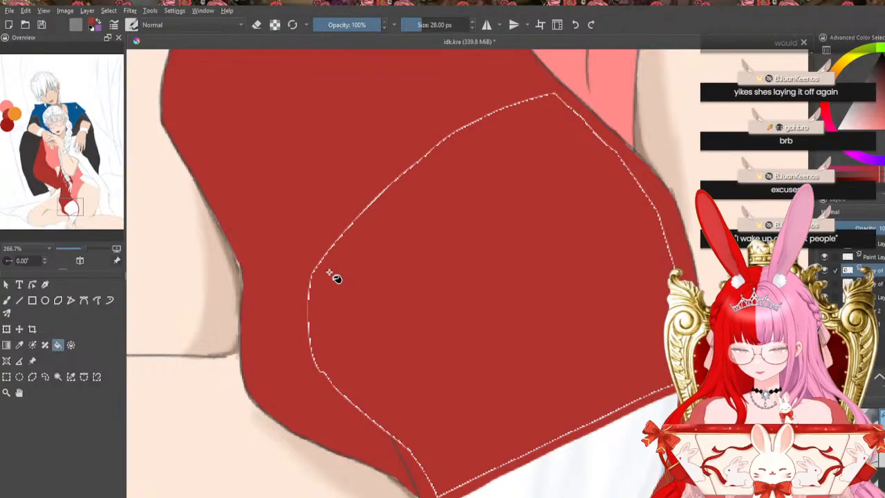
# Brush red over the unfilled seams around the large cloth section between the legs
pyautogui.click(7, 300)
pyautogui.moveTo(484, 123)
pyautogui.mouseDown()
pyautogui.moveTo(390, 182)
pyautogui.moveTo(452, 134)
pyautogui.moveTo(334, 261)
pyautogui.moveTo(360, 216)
pyautogui.moveTo(329, 261)
pyautogui.moveTo(310, 358)
pyautogui.moveTo(306, 310)
pyautogui.moveTo(334, 379)
pyautogui.moveTo(398, 440)
pyautogui.mouseUp()
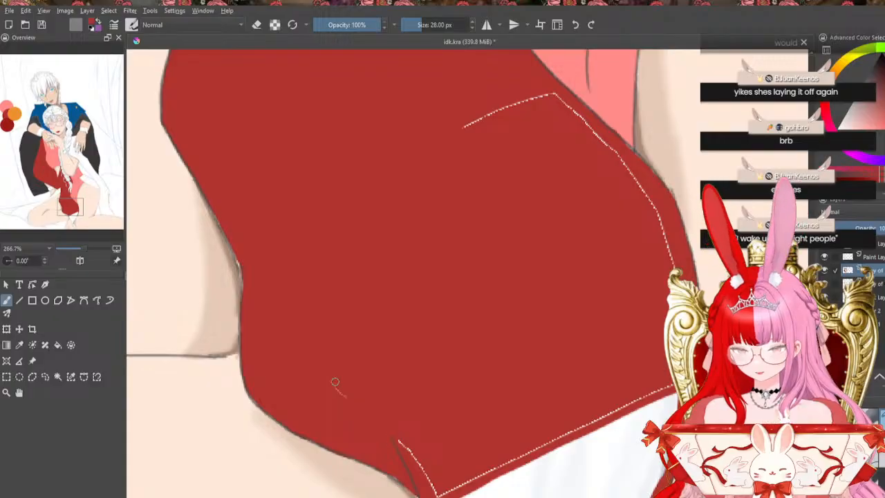
pyautogui.moveTo(432, 490)
pyautogui.mouseDown()
pyautogui.moveTo(499, 471)
pyautogui.moveTo(451, 491)
pyautogui.mouseUp()
pyautogui.moveTo(541, 447); pyautogui.dragTo(622, 402)
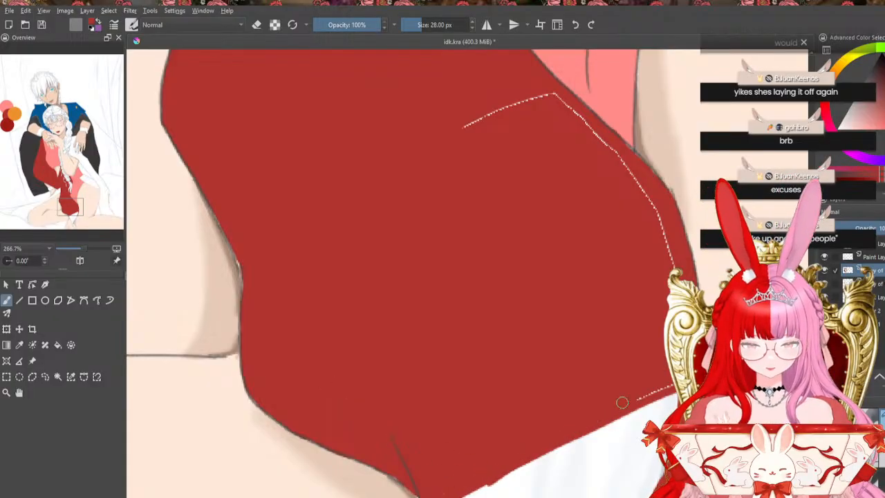
pyautogui.moveTo(508, 94); pyautogui.dragTo(519, 97)
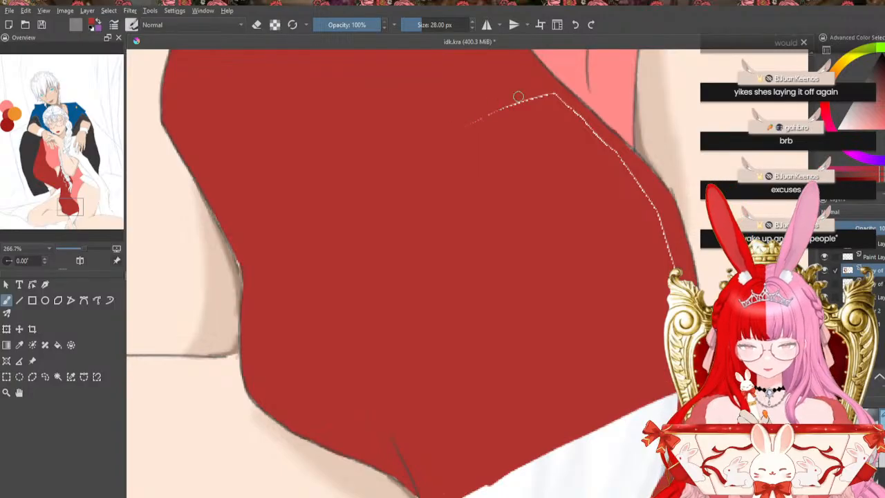
pyautogui.moveTo(573, 69)
pyautogui.mouseDown()
pyautogui.moveTo(578, 104)
pyautogui.moveTo(566, 106)
pyautogui.moveTo(619, 163)
pyautogui.mouseUp()
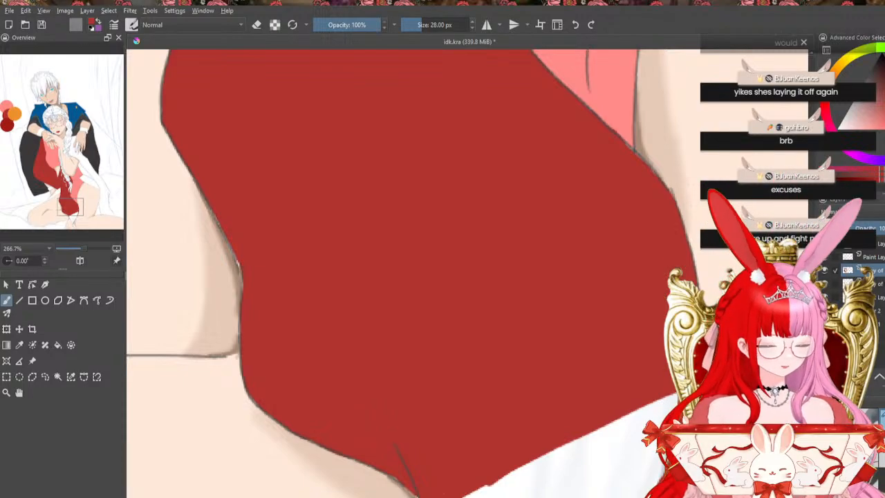
# Extend the red edge from the crease line down the inner outline of the tapering cloth to its twisted tip
pyautogui.scroll(-10, 415, 273)
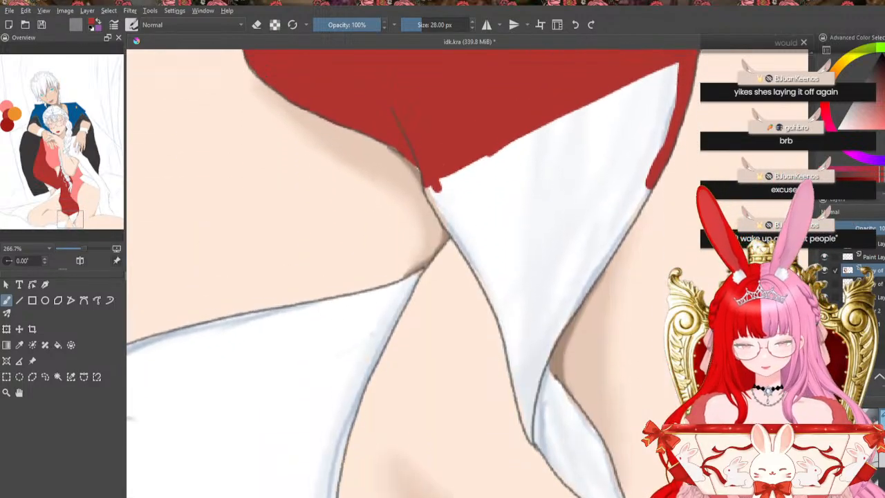
pyautogui.scroll(1, 415, 274)
pyautogui.moveTo(438, 192); pyautogui.dragTo(446, 244)
pyautogui.moveTo(438, 209)
pyautogui.mouseDown()
pyautogui.moveTo(446, 254)
pyautogui.moveTo(426, 214)
pyautogui.moveTo(433, 241)
pyautogui.moveTo(429, 232)
pyautogui.moveTo(471, 299)
pyautogui.mouseUp()
pyautogui.moveTo(447, 225); pyautogui.dragTo(486, 335)
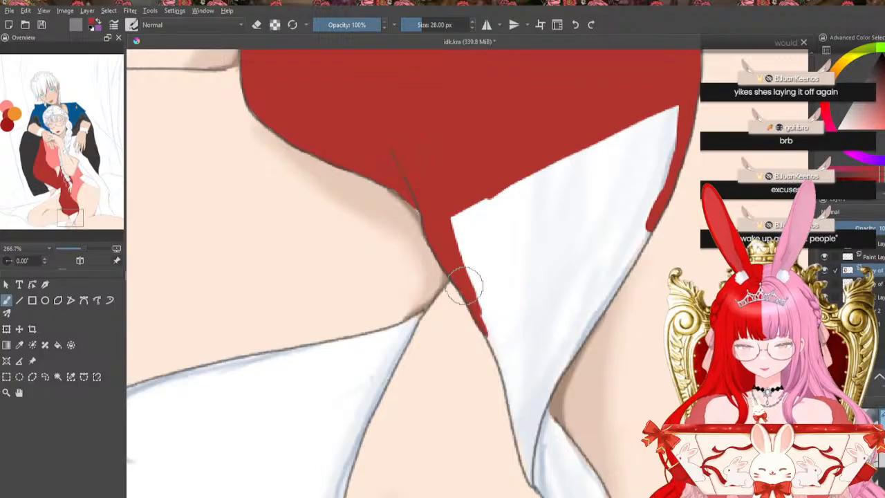
pyautogui.moveTo(471, 298); pyautogui.dragTo(512, 396)
pyautogui.moveTo(485, 339); pyautogui.dragTo(515, 409)
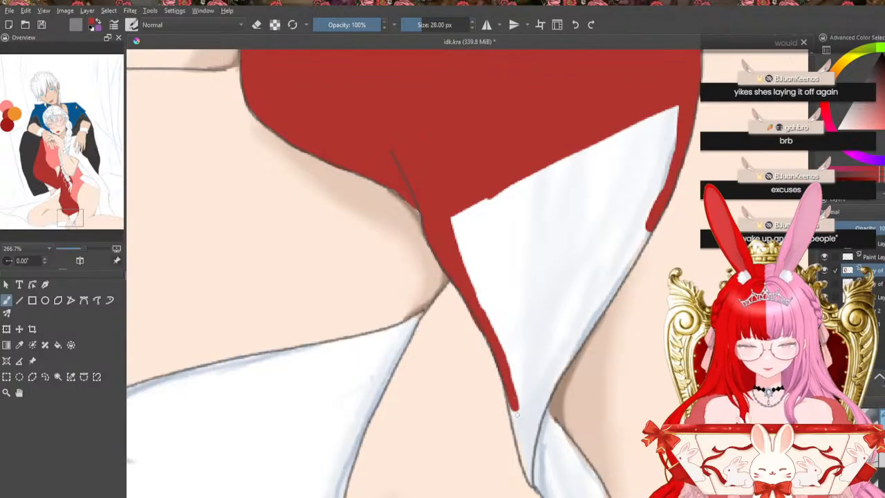
pyautogui.moveTo(505, 370)
pyautogui.mouseDown()
pyautogui.moveTo(532, 486)
pyautogui.moveTo(549, 494)
pyautogui.mouseUp()
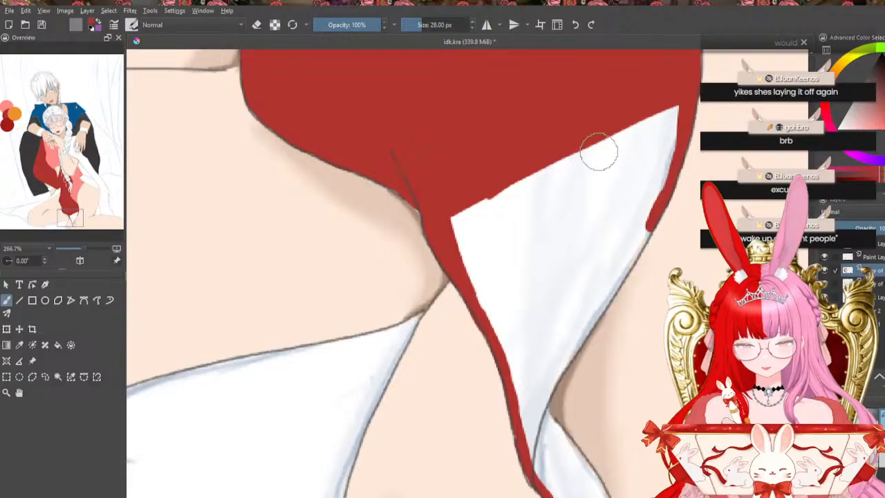
# Paint the red edge down the other outline of the tapering cloth past the twist and close the shape at its narrowest point
pyautogui.moveTo(677, 123)
pyautogui.mouseDown()
pyautogui.moveTo(662, 154)
pyautogui.moveTo(682, 99)
pyautogui.moveTo(642, 235)
pyautogui.mouseUp()
pyautogui.moveTo(652, 194)
pyautogui.mouseDown()
pyautogui.moveTo(634, 248)
pyautogui.moveTo(641, 219)
pyautogui.mouseUp()
pyautogui.moveTo(667, 161)
pyautogui.mouseDown()
pyautogui.moveTo(623, 277)
pyautogui.moveTo(640, 238)
pyautogui.moveTo(632, 263)
pyautogui.moveTo(629, 253)
pyautogui.moveTo(591, 321)
pyautogui.moveTo(629, 243)
pyautogui.moveTo(548, 407)
pyautogui.moveTo(546, 418)
pyautogui.moveTo(603, 494)
pyautogui.mouseUp()
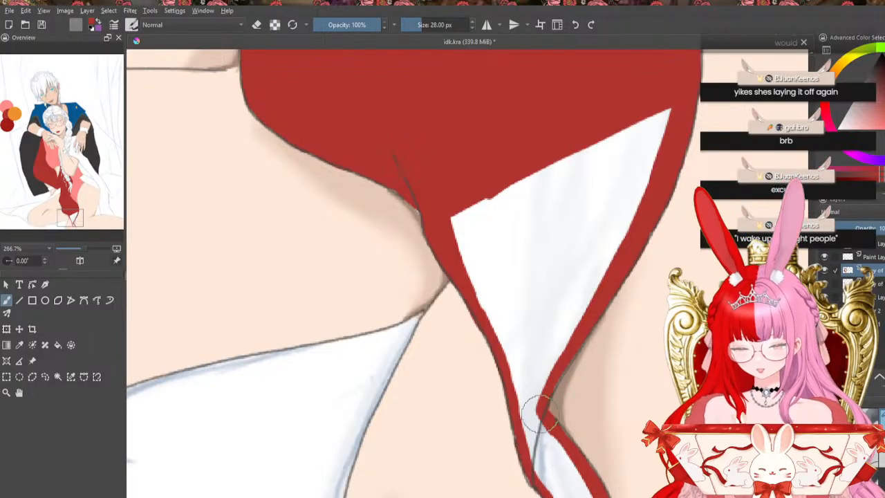
pyautogui.moveTo(540, 414); pyautogui.dragTo(525, 427)
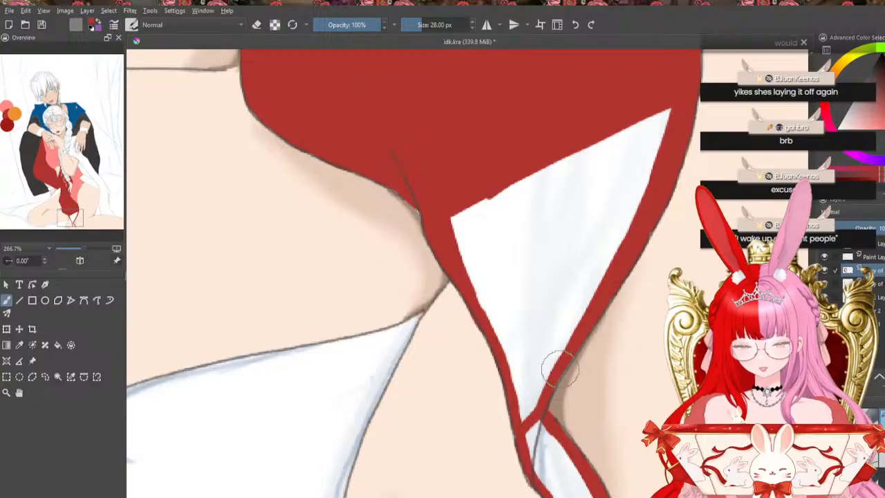
# Fill the tapering cloth section above the twist with red and brush over its unfilled seams
pyautogui.click(57, 344)
pyautogui.click(529, 236)
pyautogui.click(6, 300)
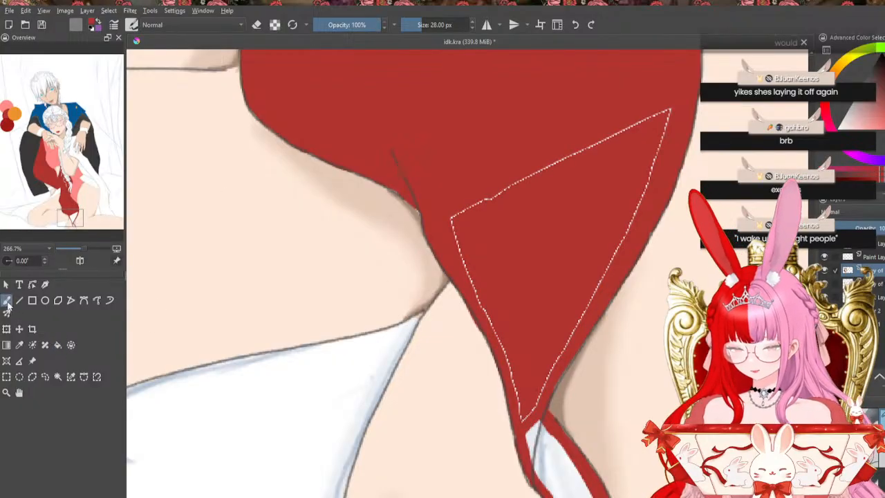
pyautogui.moveTo(669, 112)
pyautogui.mouseDown()
pyautogui.moveTo(461, 211)
pyautogui.moveTo(490, 318)
pyautogui.moveTo(469, 264)
pyautogui.moveTo(519, 405)
pyautogui.moveTo(512, 379)
pyautogui.moveTo(532, 405)
pyautogui.moveTo(521, 417)
pyautogui.moveTo(559, 356)
pyautogui.mouseUp()
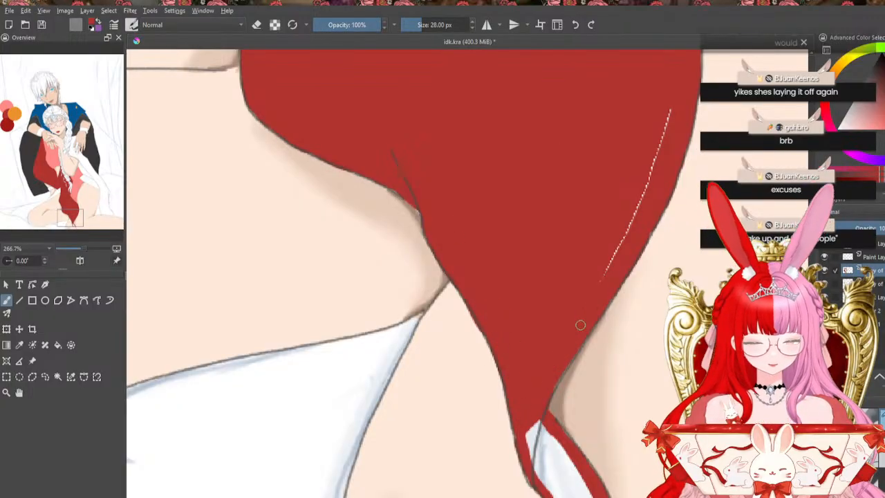
pyautogui.moveTo(580, 325); pyautogui.dragTo(669, 106)
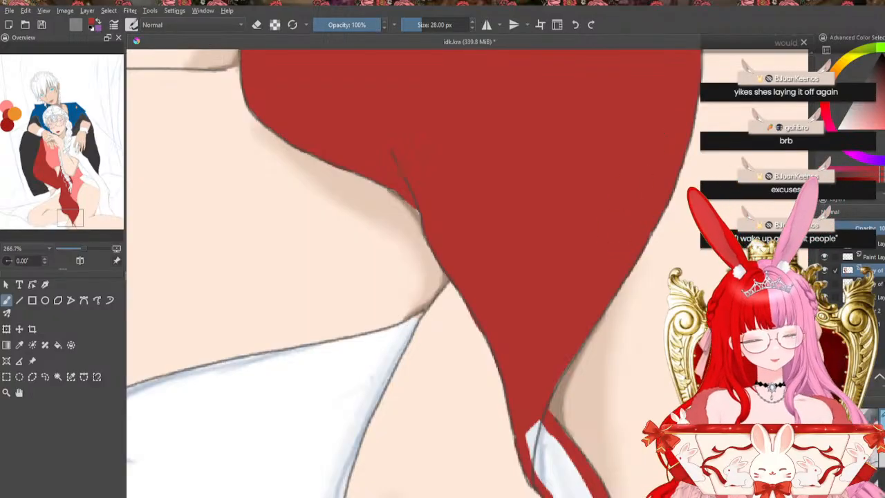
# Paint the twisted cloth tip solid red down to the canvas edge
pyautogui.scroll(-5, 467, 273)
pyautogui.scroll(2, 468, 273)
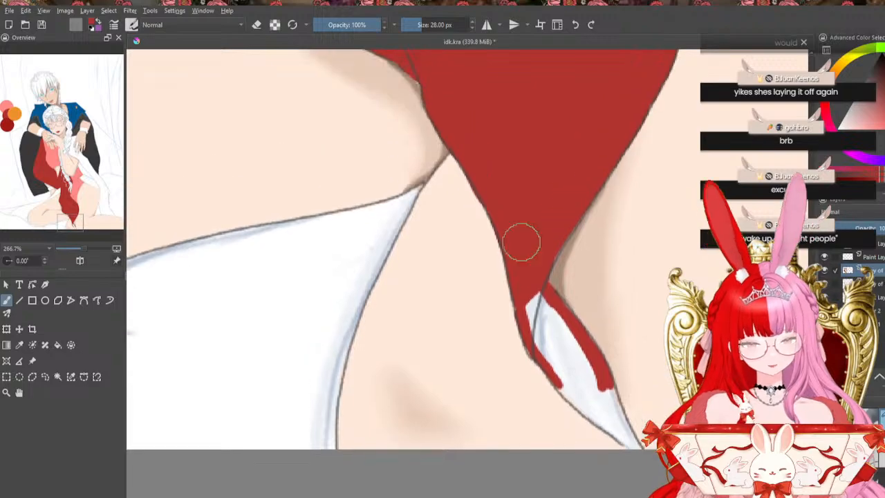
pyautogui.moveTo(549, 345)
pyautogui.mouseDown()
pyautogui.moveTo(534, 298)
pyautogui.moveTo(539, 358)
pyautogui.mouseUp()
pyautogui.moveTo(540, 315); pyautogui.dragTo(556, 357)
pyautogui.moveTo(543, 299)
pyautogui.mouseDown()
pyautogui.moveTo(575, 351)
pyautogui.moveTo(552, 303)
pyautogui.moveTo(602, 386)
pyautogui.moveTo(540, 315)
pyautogui.moveTo(533, 332)
pyautogui.moveTo(547, 366)
pyautogui.moveTo(607, 417)
pyautogui.moveTo(556, 360)
pyautogui.moveTo(578, 379)
pyautogui.moveTo(612, 422)
pyautogui.moveTo(580, 374)
pyautogui.moveTo(624, 439)
pyautogui.moveTo(591, 371)
pyautogui.mouseUp()
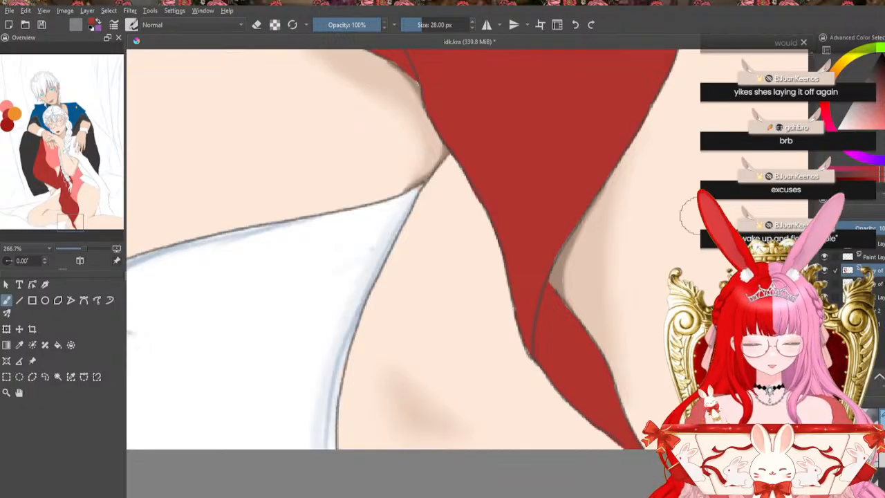
# Outline the white cloth beside the braid in red along the braid, the dark clothing above and the upper arm side
pyautogui.moveTo(68, 162); pyautogui.dragTo(68, 140)
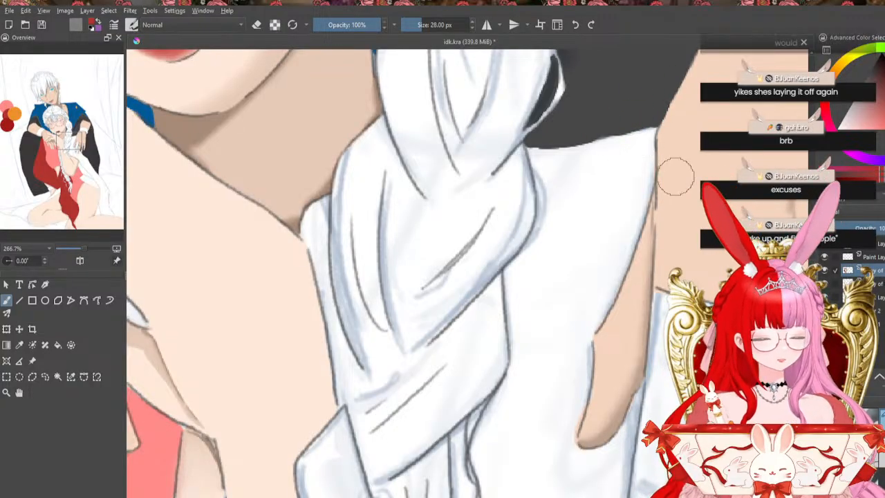
pyautogui.moveTo(531, 160)
pyautogui.mouseDown()
pyautogui.moveTo(540, 236)
pyautogui.moveTo(537, 229)
pyautogui.moveTo(506, 278)
pyautogui.moveTo(511, 365)
pyautogui.moveTo(525, 321)
pyautogui.moveTo(519, 370)
pyautogui.moveTo(529, 344)
pyautogui.moveTo(514, 374)
pyautogui.moveTo(512, 357)
pyautogui.moveTo(484, 427)
pyautogui.moveTo(482, 418)
pyautogui.moveTo(488, 478)
pyautogui.mouseUp()
pyautogui.moveTo(536, 154)
pyautogui.mouseDown()
pyautogui.moveTo(567, 157)
pyautogui.moveTo(536, 150)
pyautogui.moveTo(585, 150)
pyautogui.moveTo(552, 155)
pyautogui.moveTo(642, 133)
pyautogui.moveTo(586, 150)
pyautogui.moveTo(632, 135)
pyautogui.moveTo(624, 137)
pyautogui.moveTo(650, 142)
pyautogui.moveTo(647, 184)
pyautogui.moveTo(649, 153)
pyautogui.moveTo(650, 181)
pyautogui.mouseUp()
pyautogui.moveTo(645, 139); pyautogui.dragTo(632, 232)
pyautogui.moveTo(641, 185); pyautogui.dragTo(629, 247)
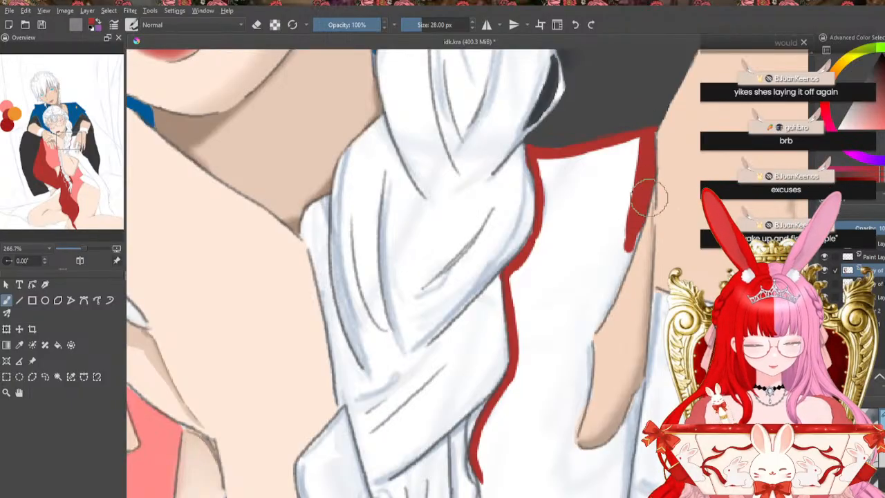
# Continue the red edge down the arm side of the cloth and around the fingertip beside the braid
pyautogui.moveTo(630, 208); pyautogui.dragTo(600, 301)
pyautogui.moveTo(625, 251); pyautogui.dragTo(624, 259)
pyautogui.moveTo(642, 218); pyautogui.dragTo(596, 330)
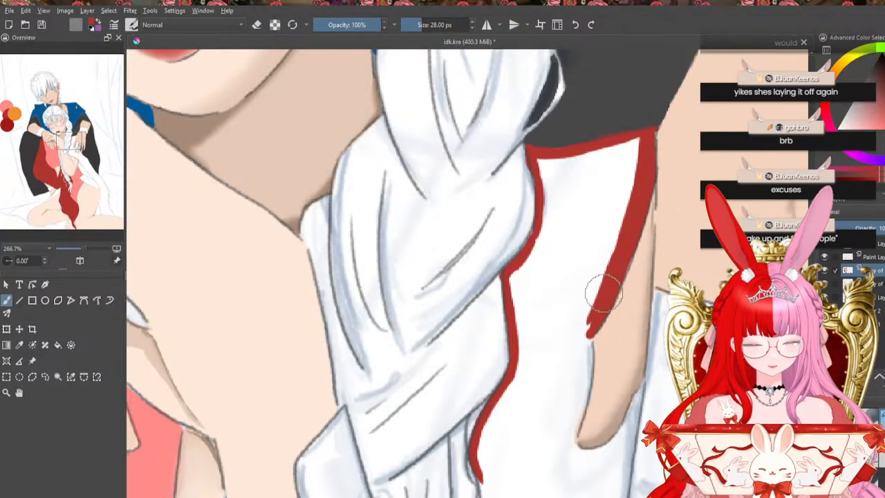
pyautogui.moveTo(603, 293)
pyautogui.mouseDown()
pyautogui.moveTo(583, 341)
pyautogui.moveTo(586, 359)
pyautogui.mouseUp()
pyautogui.moveTo(591, 328); pyautogui.dragTo(583, 397)
pyautogui.moveTo(588, 359); pyautogui.dragTo(586, 388)
pyautogui.moveTo(590, 356)
pyautogui.mouseDown()
pyautogui.moveTo(579, 451)
pyautogui.moveTo(610, 450)
pyautogui.moveTo(626, 430)
pyautogui.mouseUp()
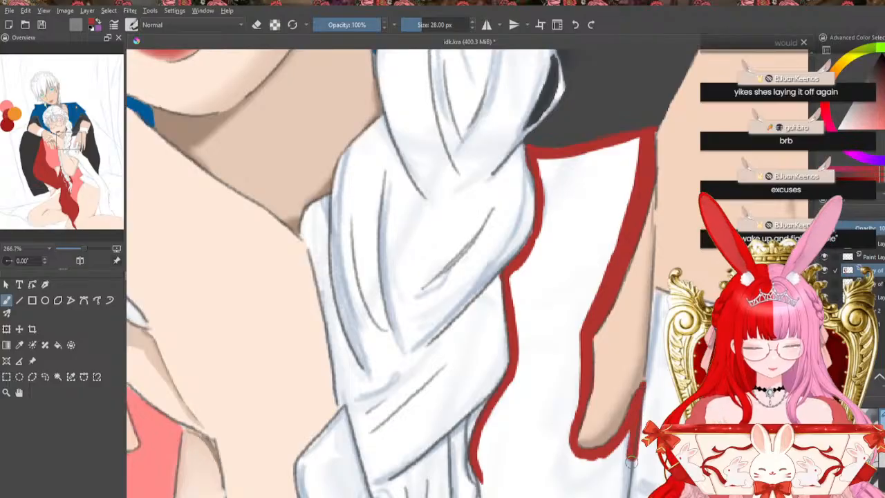
# Erase the red spill past the outline below the fingertip and fill the cloth there with thicker red strokes
pyautogui.click(256, 25)
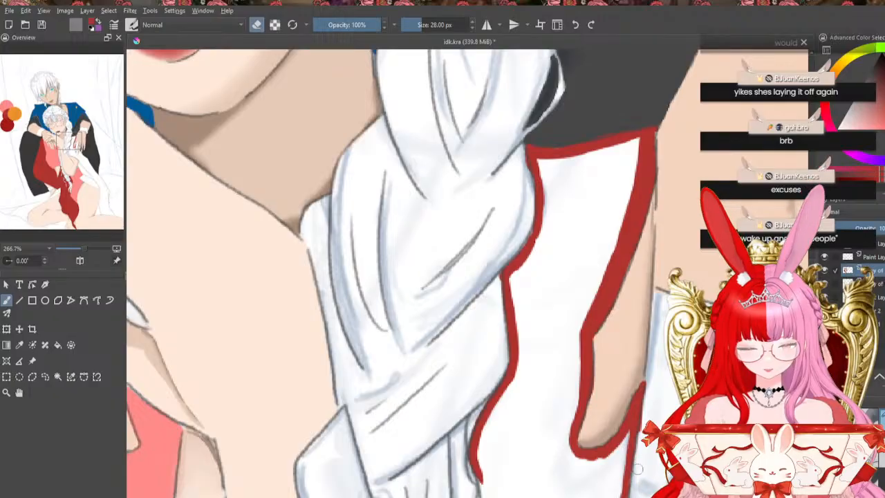
pyautogui.click(257, 25)
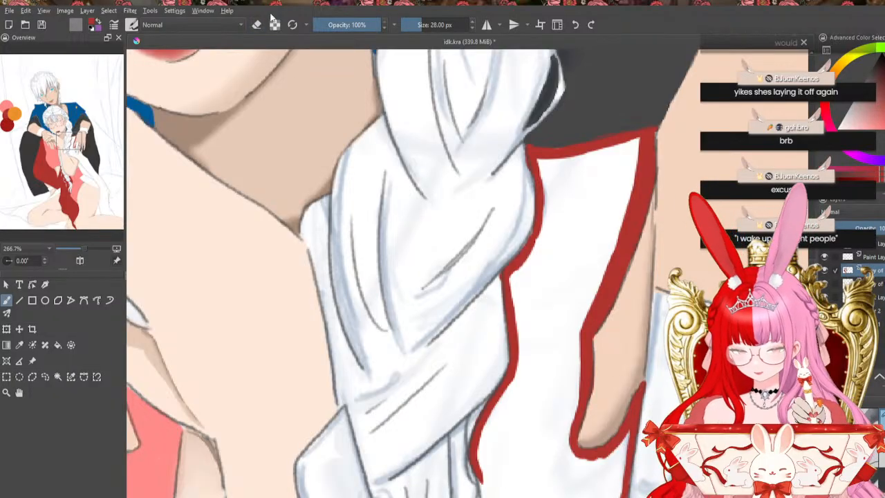
pyautogui.moveTo(629, 432); pyautogui.dragTo(622, 477)
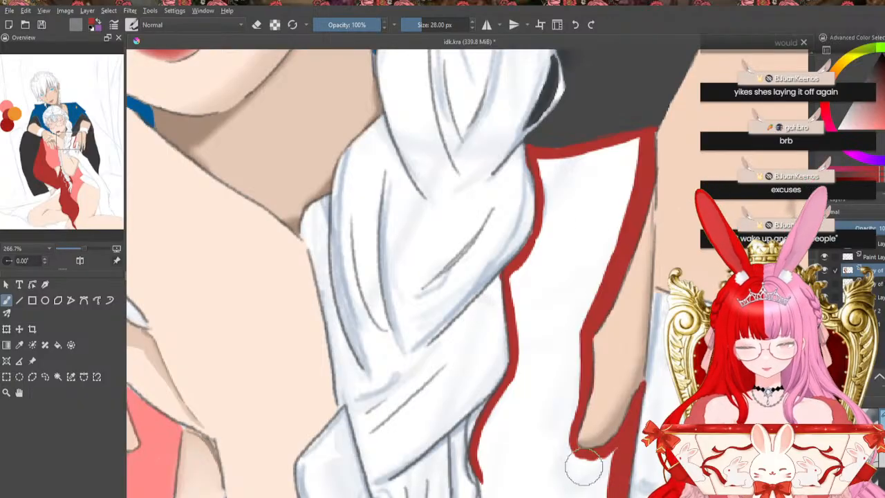
pyautogui.moveTo(578, 450)
pyautogui.mouseDown()
pyautogui.moveTo(592, 485)
pyautogui.moveTo(605, 451)
pyautogui.moveTo(594, 495)
pyautogui.mouseUp()
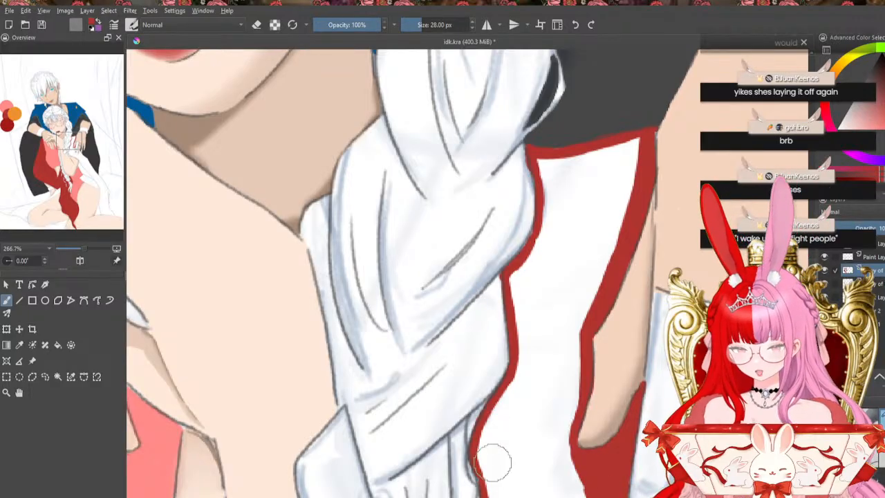
# Thicken the red along the braid and paint the upper part of the cloth solid red below the dark clothing
pyautogui.moveTo(523, 252); pyautogui.dragTo(514, 305)
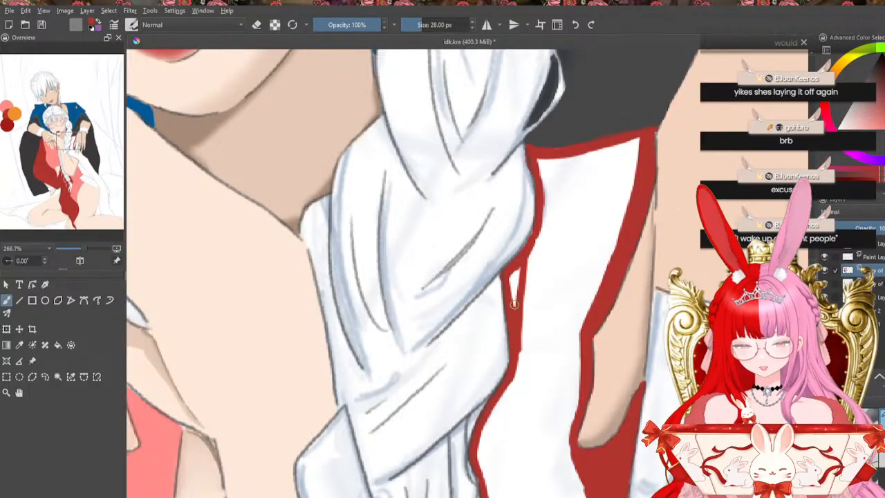
pyautogui.moveTo(519, 270)
pyautogui.mouseDown()
pyautogui.moveTo(499, 451)
pyautogui.moveTo(479, 465)
pyautogui.moveTo(478, 446)
pyautogui.moveTo(508, 387)
pyautogui.moveTo(487, 490)
pyautogui.moveTo(481, 452)
pyautogui.moveTo(498, 413)
pyautogui.moveTo(492, 456)
pyautogui.mouseUp()
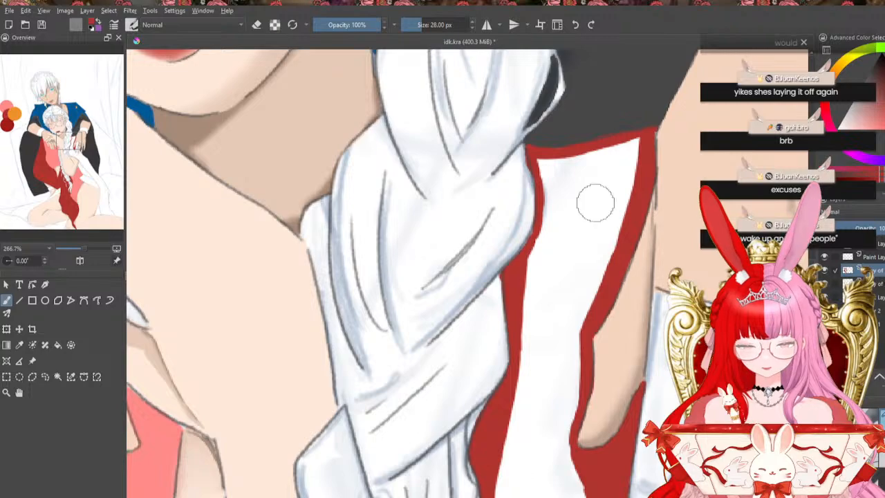
pyautogui.moveTo(577, 155)
pyautogui.mouseDown()
pyautogui.moveTo(525, 292)
pyautogui.moveTo(536, 240)
pyautogui.moveTo(534, 254)
pyautogui.moveTo(559, 166)
pyautogui.mouseUp()
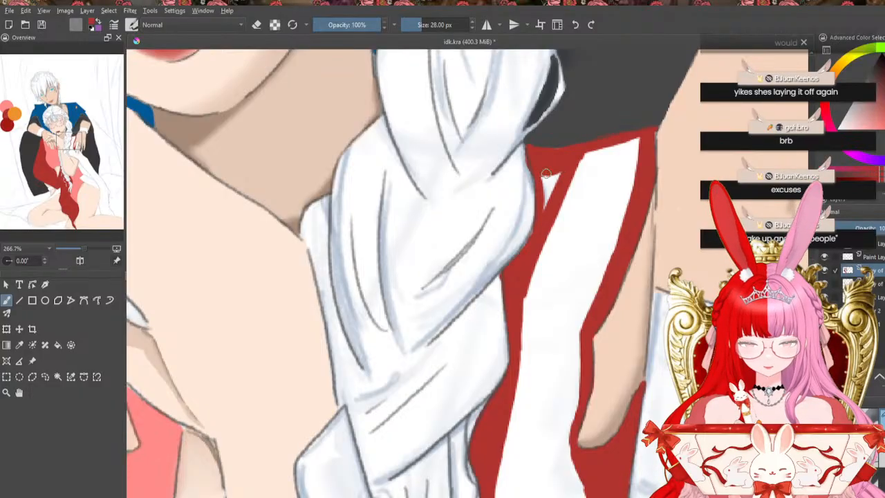
pyautogui.moveTo(570, 185)
pyautogui.mouseDown()
pyautogui.moveTo(626, 148)
pyautogui.moveTo(584, 158)
pyautogui.moveTo(636, 134)
pyautogui.moveTo(549, 228)
pyautogui.mouseUp()
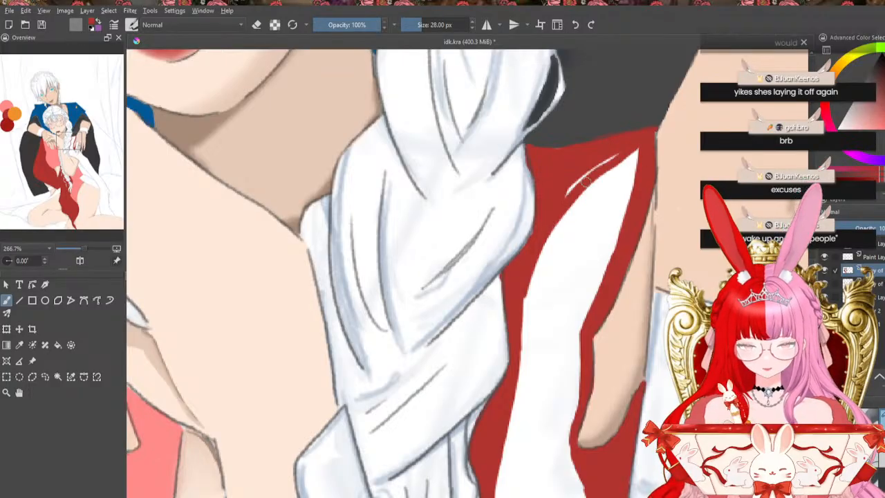
pyautogui.moveTo(585, 181)
pyautogui.mouseDown()
pyautogui.moveTo(599, 161)
pyautogui.moveTo(534, 291)
pyautogui.moveTo(526, 331)
pyautogui.moveTo(628, 143)
pyautogui.moveTo(557, 225)
pyautogui.moveTo(619, 167)
pyautogui.moveTo(588, 329)
pyautogui.moveTo(615, 200)
pyautogui.moveTo(630, 186)
pyautogui.mouseUp()
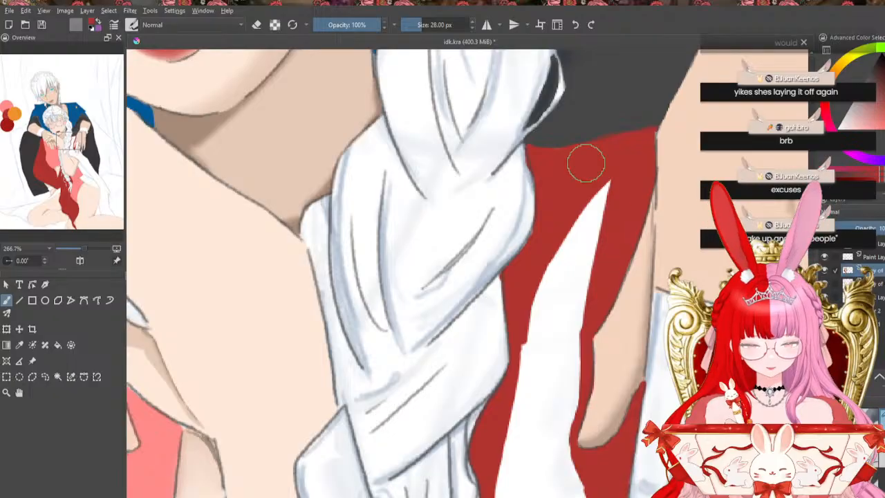
pyautogui.moveTo(585, 159)
pyautogui.mouseDown()
pyautogui.moveTo(583, 392)
pyautogui.moveTo(609, 182)
pyautogui.moveTo(587, 270)
pyautogui.moveTo(592, 202)
pyautogui.moveTo(601, 221)
pyautogui.mouseUp()
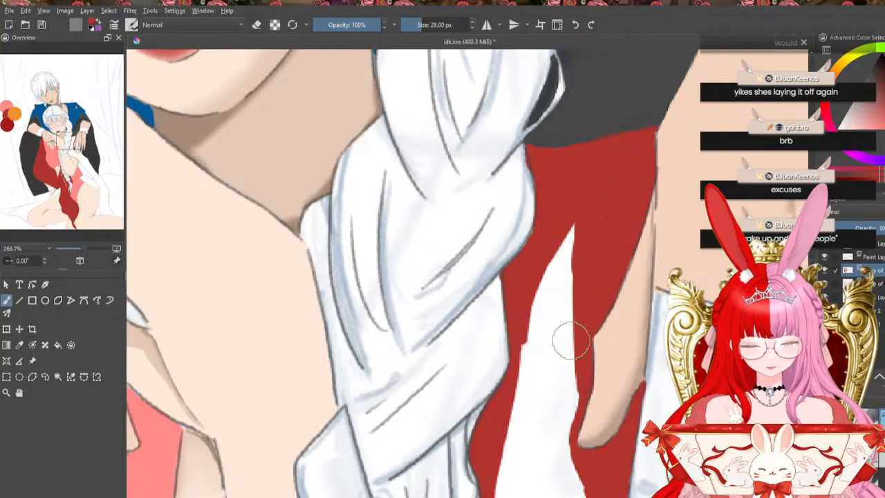
# Close off the remaining white gap beside the braid with a red line, fill it red and paint over the fill's seam
pyautogui.moveTo(500, 474)
pyautogui.mouseDown()
pyautogui.moveTo(577, 412)
pyautogui.moveTo(511, 473)
pyautogui.mouseUp()
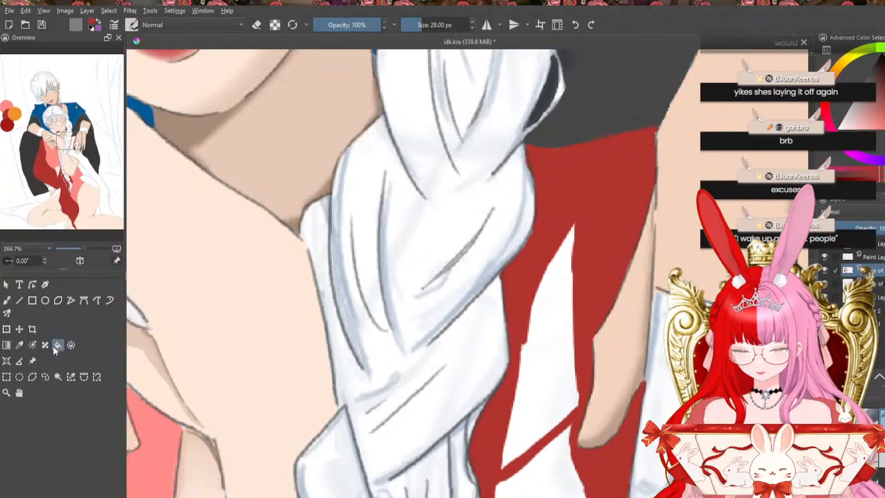
pyautogui.click(565, 318)
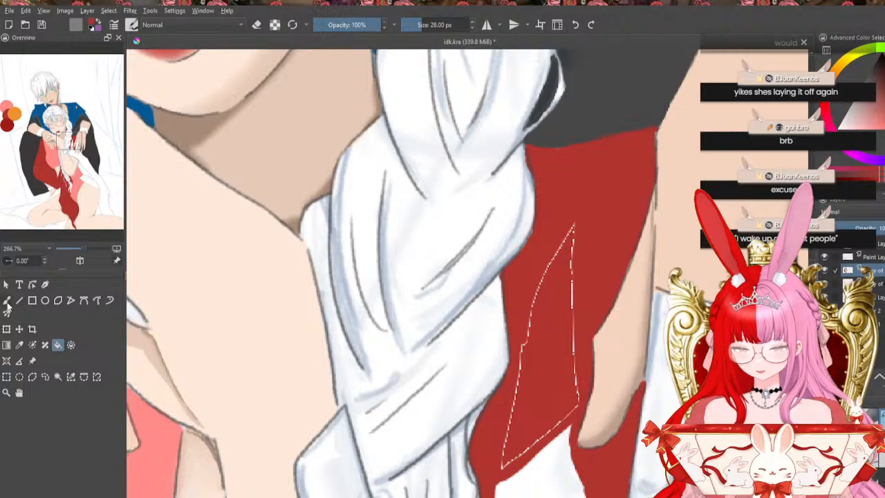
pyautogui.click(7, 302)
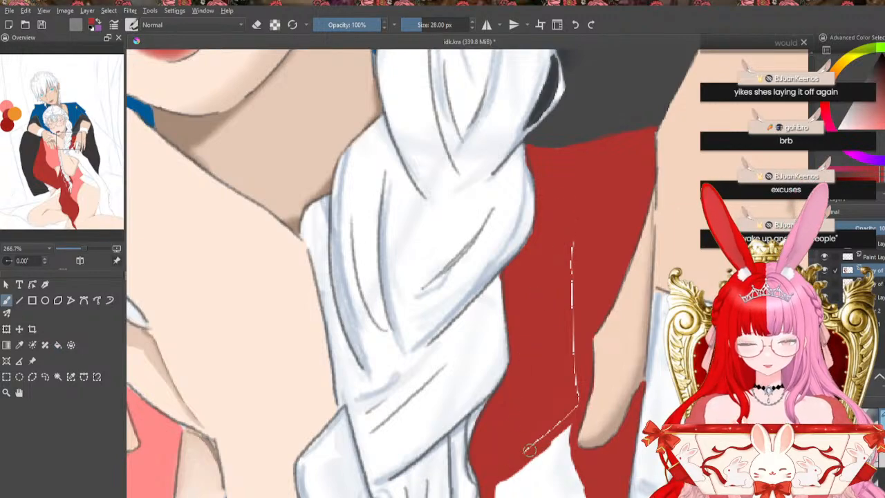
pyautogui.moveTo(574, 374); pyautogui.dragTo(571, 284)
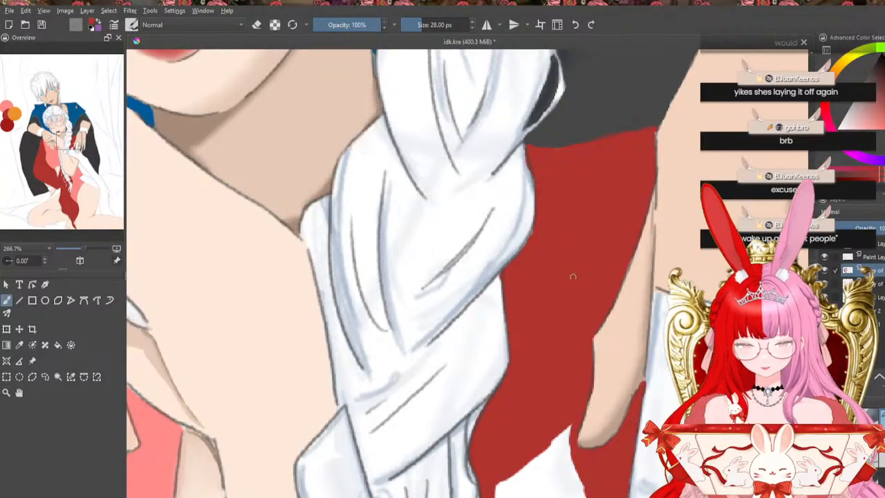
# Paint the narrow cloth strips on both sides of the braid's wavy loose strand red down to the thigh
pyautogui.moveTo(812, 274); pyautogui.dragTo(812, 302)
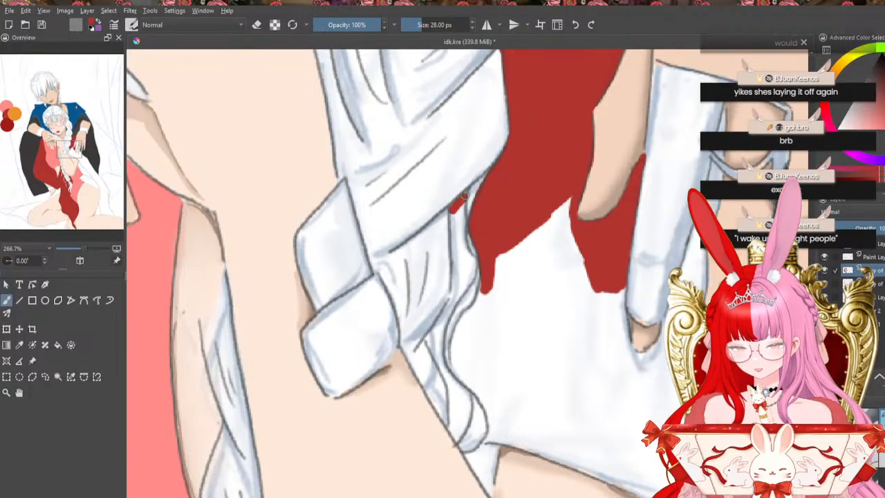
pyautogui.moveTo(456, 207); pyautogui.dragTo(456, 254)
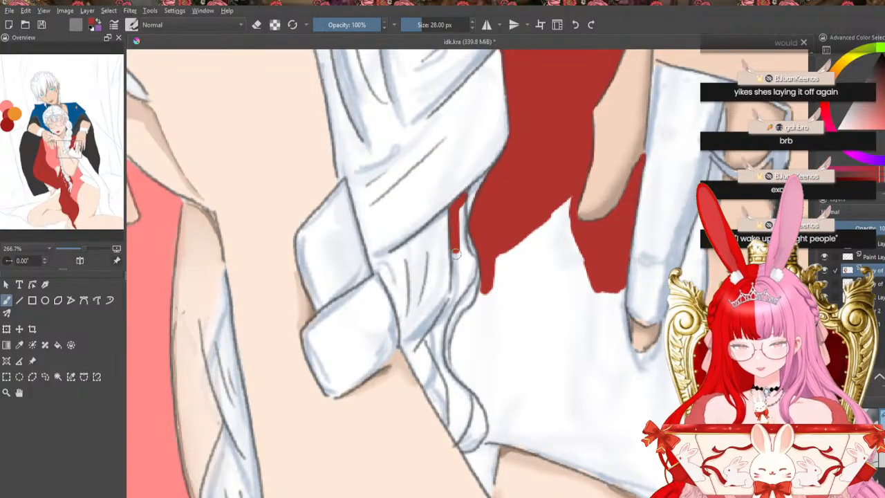
pyautogui.moveTo(462, 214)
pyautogui.mouseDown()
pyautogui.moveTo(476, 266)
pyautogui.moveTo(458, 280)
pyautogui.moveTo(457, 288)
pyautogui.moveTo(470, 270)
pyautogui.moveTo(435, 341)
pyautogui.moveTo(454, 397)
pyautogui.moveTo(450, 381)
pyautogui.moveTo(456, 440)
pyautogui.moveTo(462, 409)
pyautogui.mouseUp()
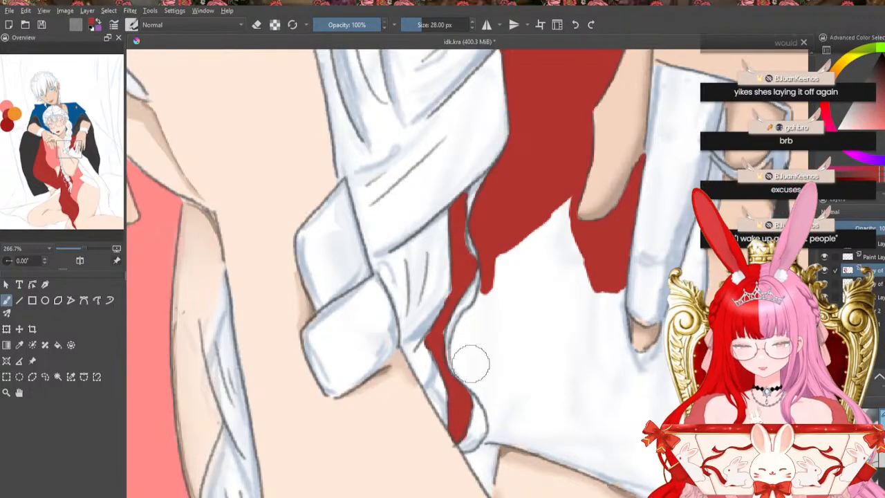
pyautogui.moveTo(493, 435)
pyautogui.mouseDown()
pyautogui.moveTo(470, 455)
pyautogui.moveTo(474, 463)
pyautogui.moveTo(468, 458)
pyautogui.moveTo(489, 488)
pyautogui.moveTo(494, 439)
pyautogui.mouseUp()
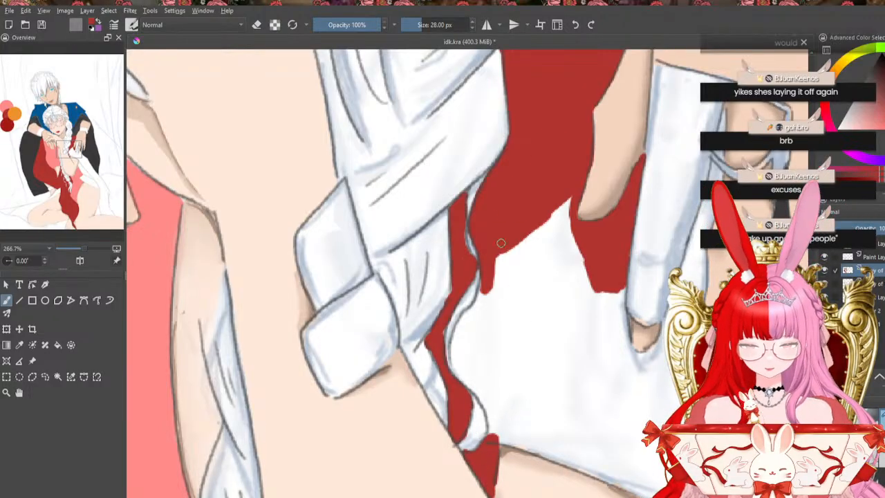
pyautogui.moveTo(499, 244)
pyautogui.mouseDown()
pyautogui.moveTo(464, 324)
pyautogui.moveTo(468, 316)
pyautogui.moveTo(456, 363)
pyautogui.moveTo(456, 342)
pyautogui.moveTo(458, 379)
pyautogui.mouseUp()
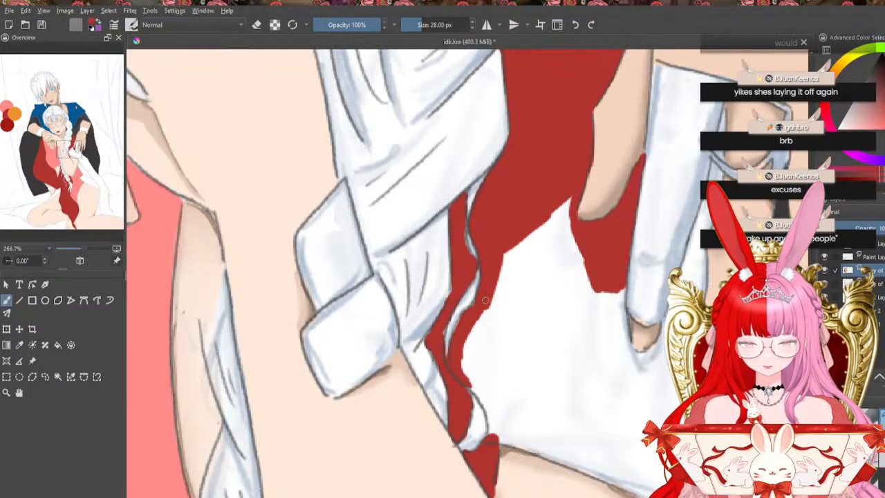
pyautogui.moveTo(485, 300)
pyautogui.mouseDown()
pyautogui.moveTo(466, 352)
pyautogui.moveTo(487, 307)
pyautogui.moveTo(472, 370)
pyautogui.moveTo(486, 408)
pyautogui.mouseUp()
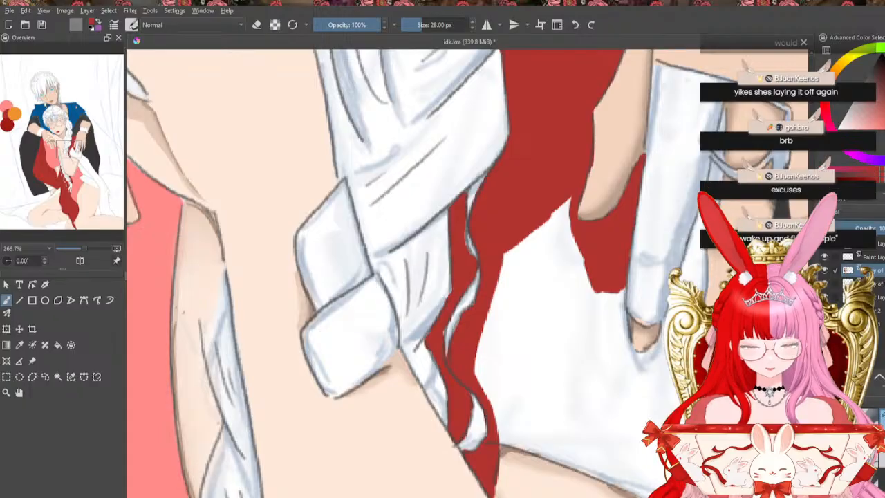
# Paint the cloth visible in the gap between the white-wrapped finger and the neighbouring bare finger red
pyautogui.moveTo(532, 496)
pyautogui.mouseDown()
pyautogui.moveTo(574, 496)
pyautogui.moveTo(554, 496)
pyautogui.mouseUp()
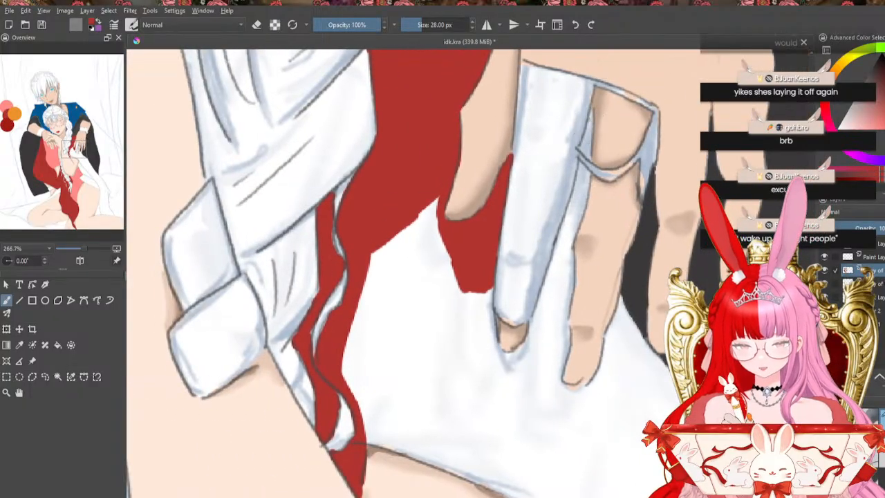
pyautogui.moveTo(588, 138)
pyautogui.mouseDown()
pyautogui.moveTo(593, 115)
pyautogui.moveTo(585, 144)
pyautogui.moveTo(593, 155)
pyautogui.moveTo(588, 142)
pyautogui.moveTo(607, 112)
pyautogui.mouseUp()
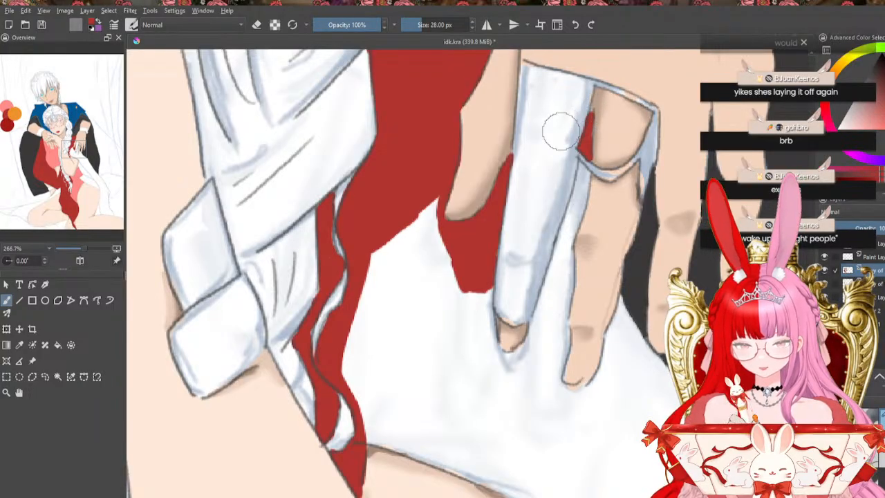
pyautogui.moveTo(587, 173)
pyautogui.mouseDown()
pyautogui.moveTo(584, 158)
pyautogui.moveTo(575, 197)
pyautogui.mouseUp()
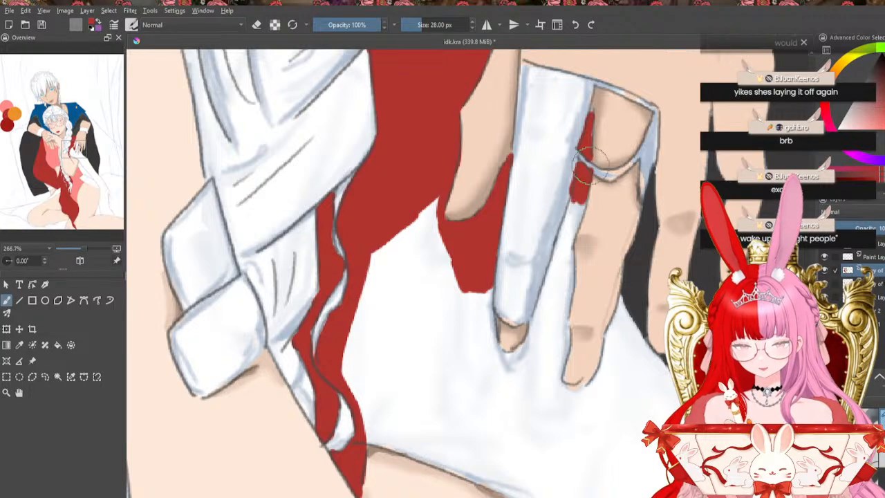
pyautogui.click(254, 25)
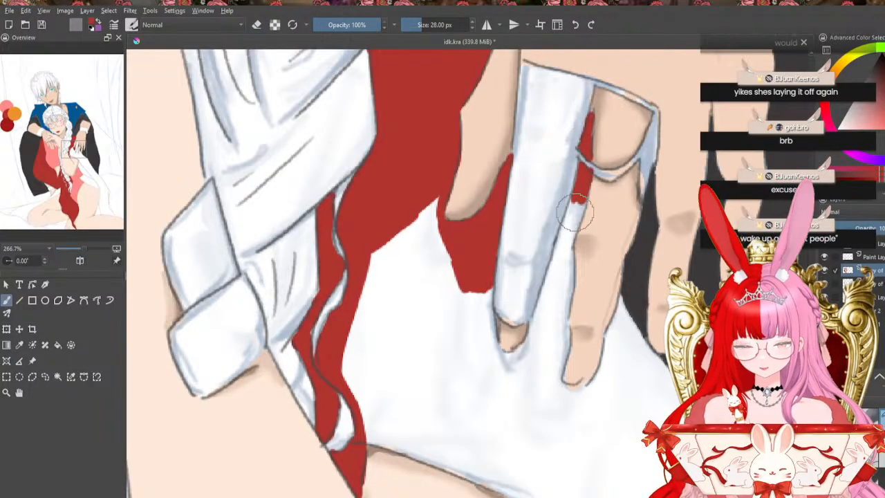
pyautogui.moveTo(575, 204); pyautogui.dragTo(566, 238)
pyautogui.moveTo(574, 217)
pyautogui.mouseDown()
pyautogui.moveTo(527, 345)
pyautogui.moveTo(561, 243)
pyautogui.moveTo(554, 279)
pyautogui.moveTo(574, 230)
pyautogui.mouseUp()
pyautogui.moveTo(565, 292); pyautogui.dragTo(567, 253)
pyautogui.moveTo(567, 304)
pyautogui.mouseDown()
pyautogui.moveTo(570, 268)
pyautogui.moveTo(561, 312)
pyautogui.moveTo(580, 163)
pyautogui.moveTo(537, 345)
pyautogui.mouseUp()
pyautogui.moveTo(556, 285)
pyautogui.mouseDown()
pyautogui.moveTo(532, 354)
pyautogui.moveTo(546, 337)
pyautogui.moveTo(548, 349)
pyautogui.moveTo(556, 344)
pyautogui.moveTo(565, 313)
pyautogui.moveTo(560, 367)
pyautogui.mouseUp()
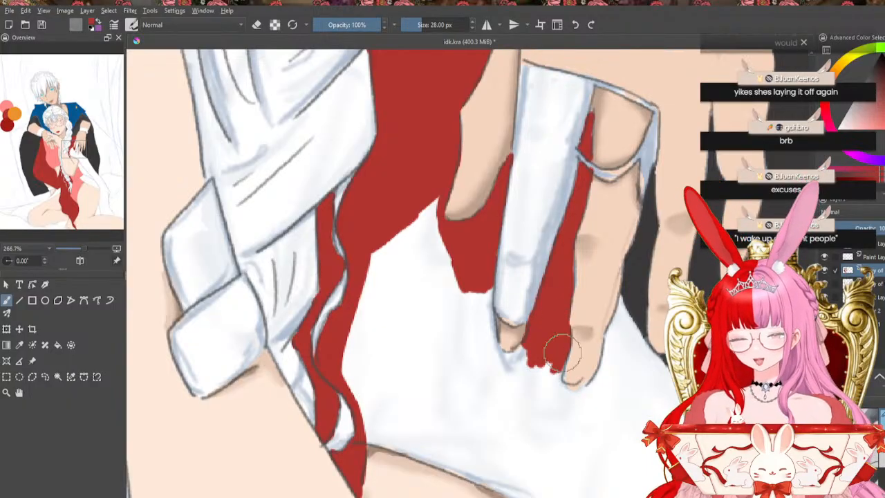
# Outline the cloth in red around the two fingertips and draw a diagonal red line from there to the thigh's corner
pyautogui.moveTo(468, 323)
pyautogui.mouseDown()
pyautogui.moveTo(463, 295)
pyautogui.moveTo(474, 269)
pyautogui.moveTo(489, 308)
pyautogui.moveTo(491, 295)
pyautogui.moveTo(489, 339)
pyautogui.moveTo(473, 334)
pyautogui.moveTo(468, 310)
pyautogui.moveTo(496, 369)
pyautogui.moveTo(486, 356)
pyautogui.moveTo(502, 368)
pyautogui.moveTo(533, 362)
pyautogui.moveTo(512, 370)
pyautogui.moveTo(506, 357)
pyautogui.moveTo(534, 352)
pyautogui.moveTo(548, 367)
pyautogui.moveTo(521, 374)
pyautogui.moveTo(557, 373)
pyautogui.mouseUp()
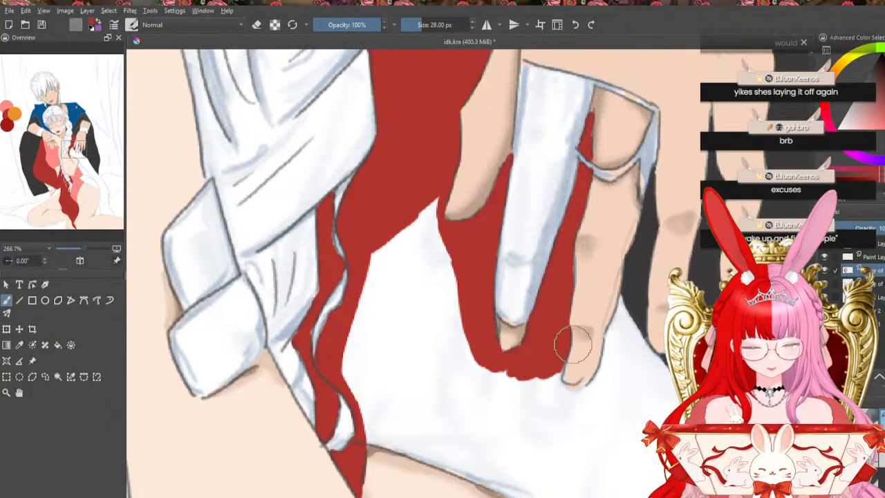
pyautogui.moveTo(622, 302)
pyautogui.mouseDown()
pyautogui.moveTo(593, 387)
pyautogui.moveTo(556, 373)
pyautogui.moveTo(563, 365)
pyautogui.moveTo(502, 368)
pyautogui.moveTo(544, 386)
pyautogui.mouseUp()
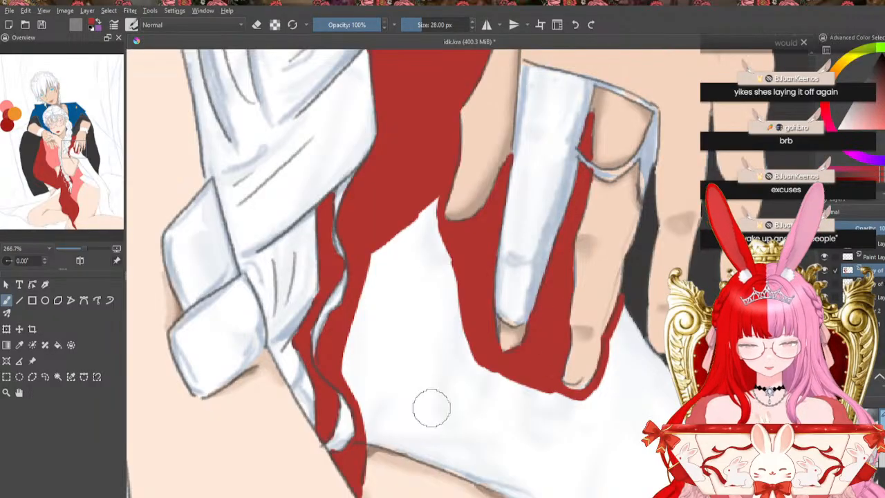
pyautogui.moveTo(364, 440); pyautogui.dragTo(483, 352)
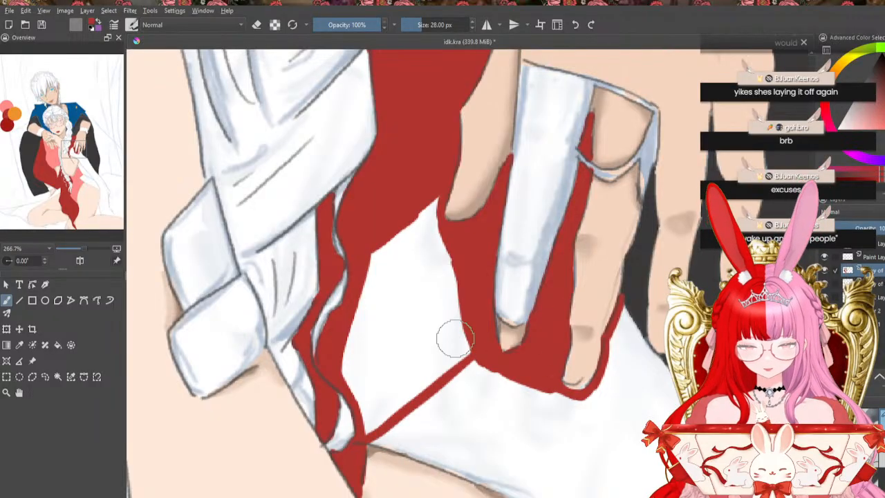
# Fill the enclosed white area between the braid and the fingers red and paint over the seam along its diagonal edge
pyautogui.click(58, 345)
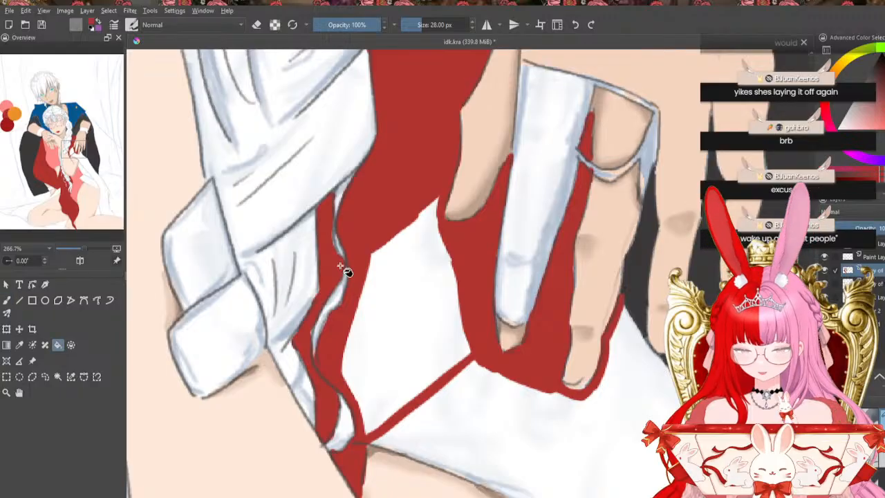
pyautogui.click(412, 277)
pyautogui.press('b')
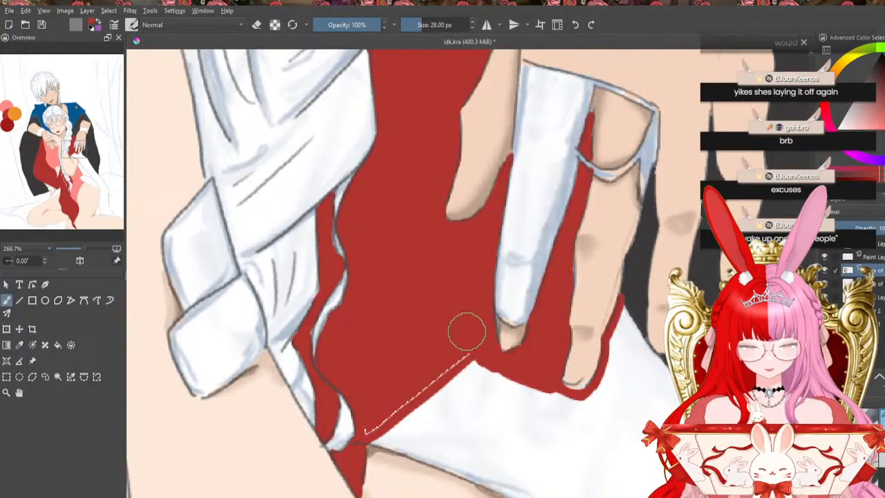
pyautogui.moveTo(467, 332); pyautogui.dragTo(441, 375)
pyautogui.moveTo(373, 427); pyautogui.dragTo(367, 435)
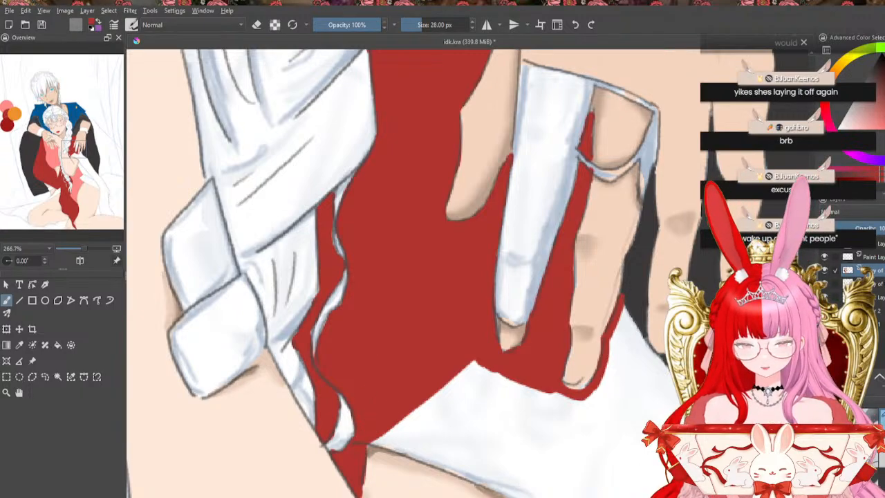
# Outline the lower cloth in red along the top and side of the thigh and along the dark clothing's edge
pyautogui.moveTo(536, 496); pyautogui.dragTo(556, 496)
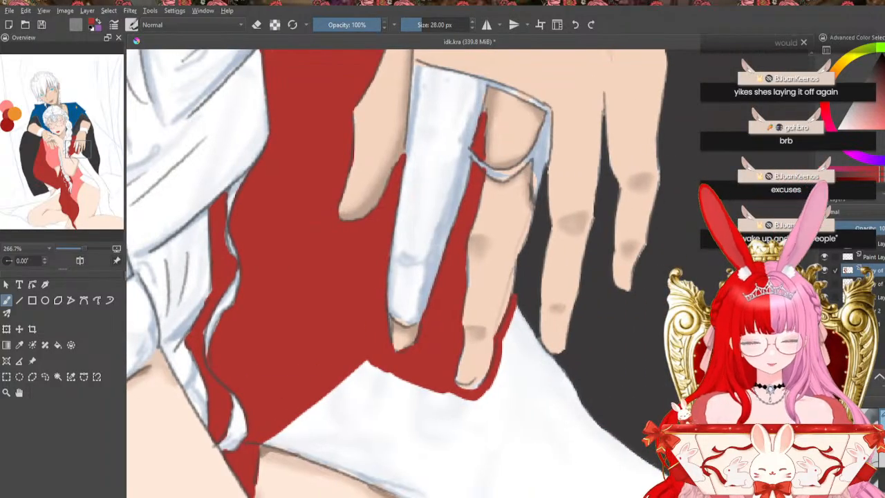
pyautogui.moveTo(811, 291); pyautogui.dragTo(812, 310)
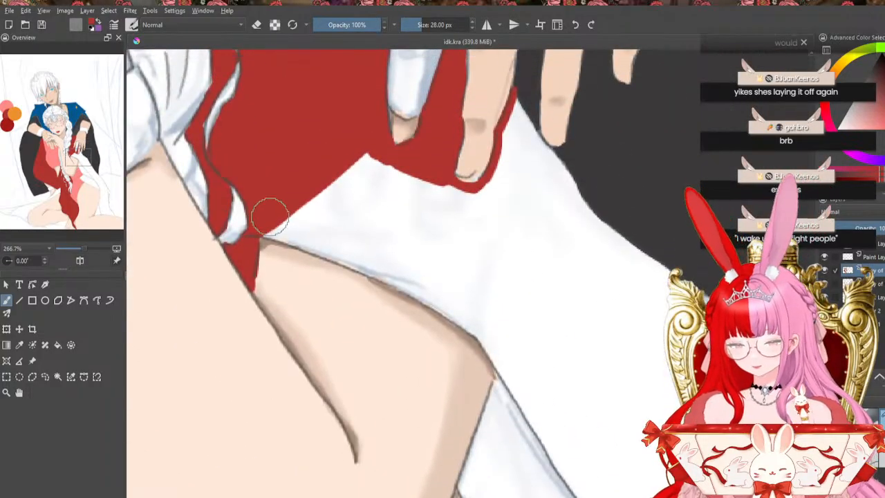
pyautogui.moveTo(270, 216)
pyautogui.mouseDown()
pyautogui.moveTo(317, 253)
pyautogui.moveTo(337, 253)
pyautogui.moveTo(475, 325)
pyautogui.moveTo(444, 310)
pyautogui.moveTo(493, 354)
pyautogui.moveTo(473, 328)
pyautogui.moveTo(502, 371)
pyautogui.moveTo(494, 362)
pyautogui.moveTo(492, 394)
pyautogui.moveTo(501, 368)
pyautogui.moveTo(473, 454)
pyautogui.mouseUp()
pyautogui.moveTo(490, 413); pyautogui.dragTo(462, 488)
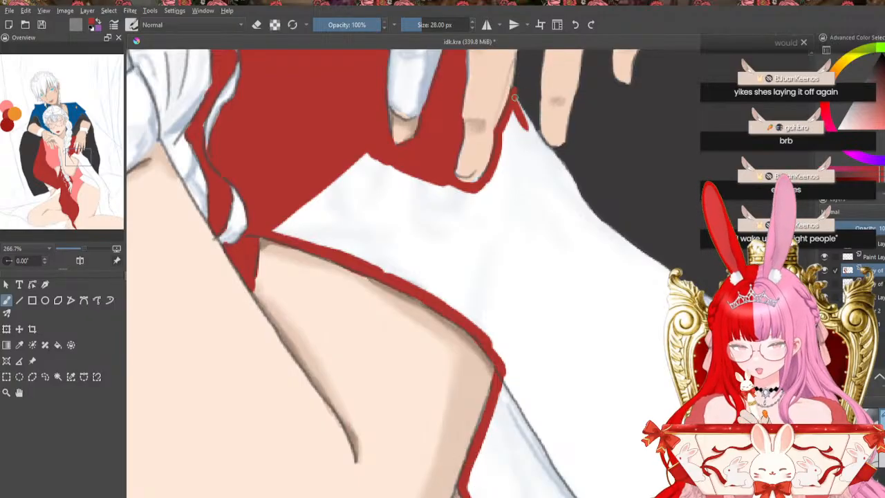
pyautogui.moveTo(515, 101)
pyautogui.mouseDown()
pyautogui.moveTo(544, 156)
pyautogui.moveTo(564, 169)
pyautogui.moveTo(596, 220)
pyautogui.moveTo(669, 277)
pyautogui.mouseUp()
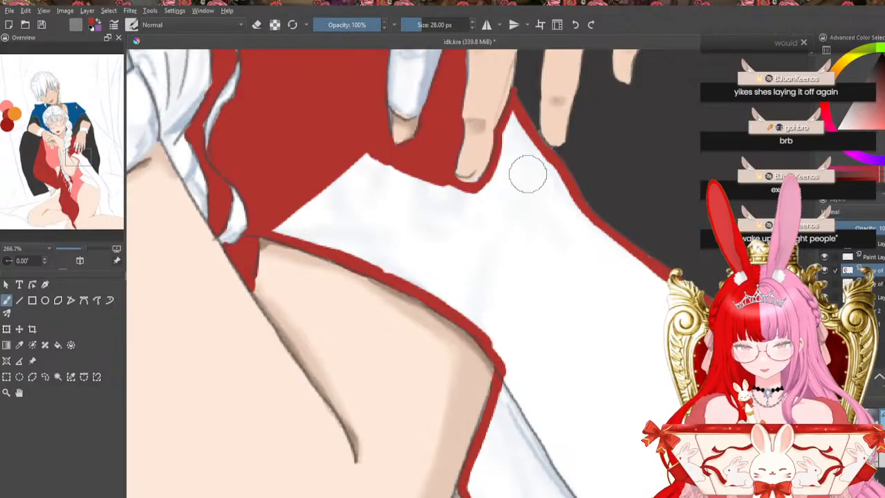
# Close off the cloth between the dark clothing and the thigh with a red line, fill that section red and cover its seams
pyautogui.moveTo(488, 184)
pyautogui.mouseDown()
pyautogui.moveTo(545, 165)
pyautogui.moveTo(525, 140)
pyautogui.moveTo(527, 150)
pyautogui.moveTo(500, 176)
pyautogui.moveTo(532, 153)
pyautogui.moveTo(533, 140)
pyautogui.moveTo(552, 172)
pyautogui.moveTo(543, 181)
pyautogui.moveTo(553, 178)
pyautogui.moveTo(483, 188)
pyautogui.moveTo(562, 179)
pyautogui.moveTo(509, 373)
pyautogui.mouseUp()
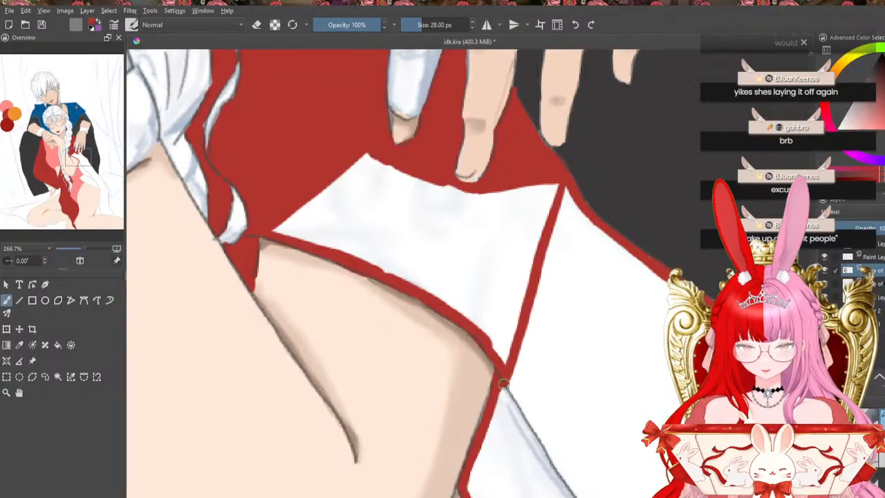
pyautogui.click(57, 344)
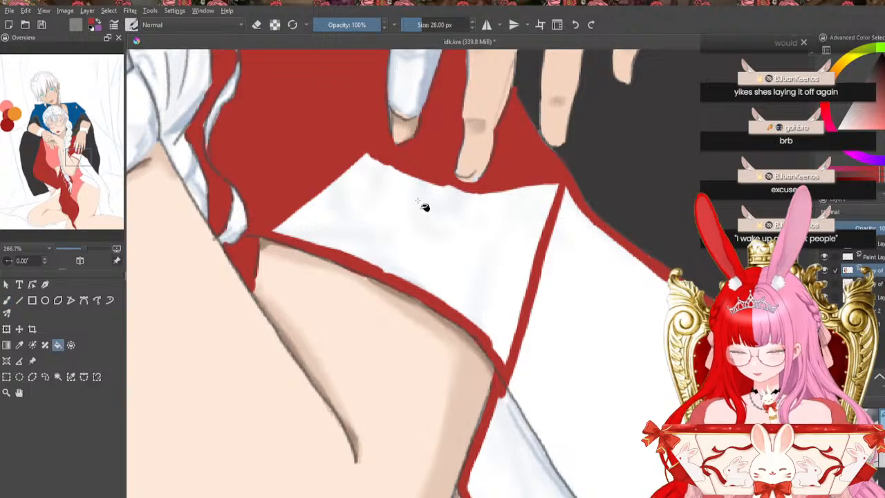
pyautogui.click(428, 234)
pyautogui.click(6, 313)
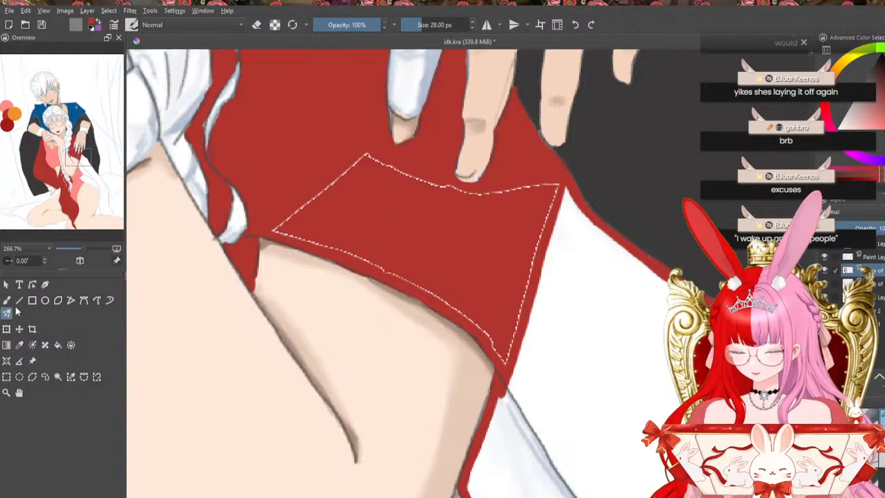
pyautogui.click(7, 300)
pyautogui.moveTo(559, 181)
pyautogui.mouseDown()
pyautogui.moveTo(505, 358)
pyautogui.moveTo(481, 313)
pyautogui.moveTo(463, 319)
pyautogui.moveTo(355, 256)
pyautogui.moveTo(271, 233)
pyautogui.mouseUp()
pyautogui.moveTo(334, 187)
pyautogui.mouseDown()
pyautogui.moveTo(293, 213)
pyautogui.moveTo(383, 151)
pyautogui.moveTo(347, 170)
pyautogui.moveTo(363, 156)
pyautogui.moveTo(404, 154)
pyautogui.moveTo(370, 157)
pyautogui.moveTo(405, 177)
pyautogui.moveTo(491, 199)
pyautogui.moveTo(436, 188)
pyautogui.moveTo(526, 195)
pyautogui.moveTo(559, 182)
pyautogui.mouseUp()
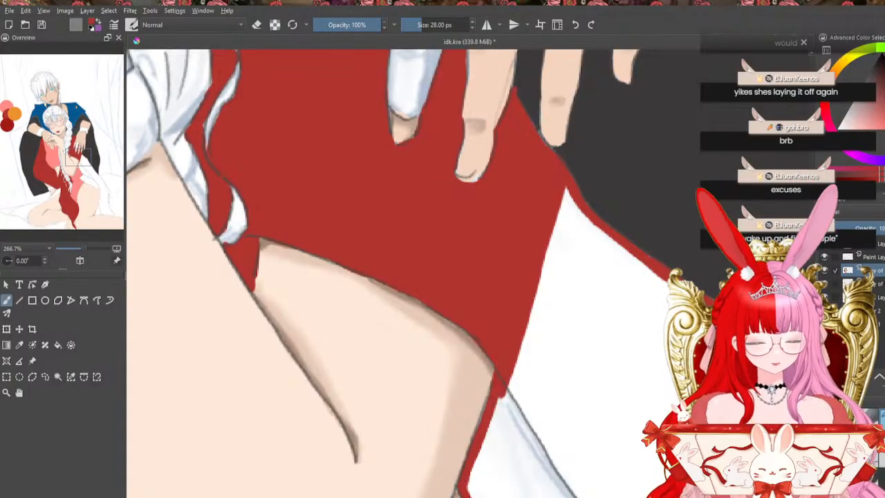
# Outline the cloth in red below the thigh's corner along the pink garment, and thicken the red border along the dark clothing's edge
pyautogui.scroll(-3, 505, 291)
pyautogui.moveTo(512, 266)
pyautogui.mouseDown()
pyautogui.moveTo(498, 331)
pyautogui.moveTo(500, 411)
pyautogui.moveTo(482, 360)
pyautogui.moveTo(483, 406)
pyautogui.moveTo(480, 399)
pyautogui.moveTo(502, 466)
pyautogui.moveTo(487, 424)
pyautogui.moveTo(528, 493)
pyautogui.moveTo(509, 473)
pyautogui.moveTo(488, 341)
pyautogui.moveTo(490, 426)
pyautogui.moveTo(479, 396)
pyautogui.moveTo(495, 311)
pyautogui.moveTo(496, 394)
pyautogui.moveTo(511, 440)
pyautogui.moveTo(487, 396)
pyautogui.moveTo(524, 494)
pyautogui.mouseUp()
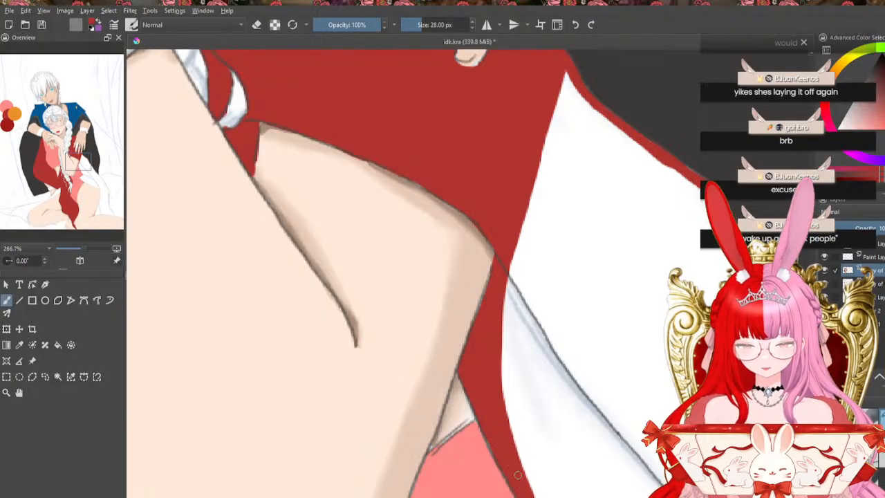
pyautogui.moveTo(585, 83); pyautogui.dragTo(600, 128)
pyautogui.moveTo(554, 76)
pyautogui.mouseDown()
pyautogui.moveTo(588, 110)
pyautogui.moveTo(631, 144)
pyautogui.mouseUp()
pyautogui.moveTo(590, 111)
pyautogui.mouseDown()
pyautogui.moveTo(641, 148)
pyautogui.moveTo(598, 114)
pyautogui.moveTo(681, 186)
pyautogui.mouseUp()
pyautogui.moveTo(604, 127); pyautogui.dragTo(661, 172)
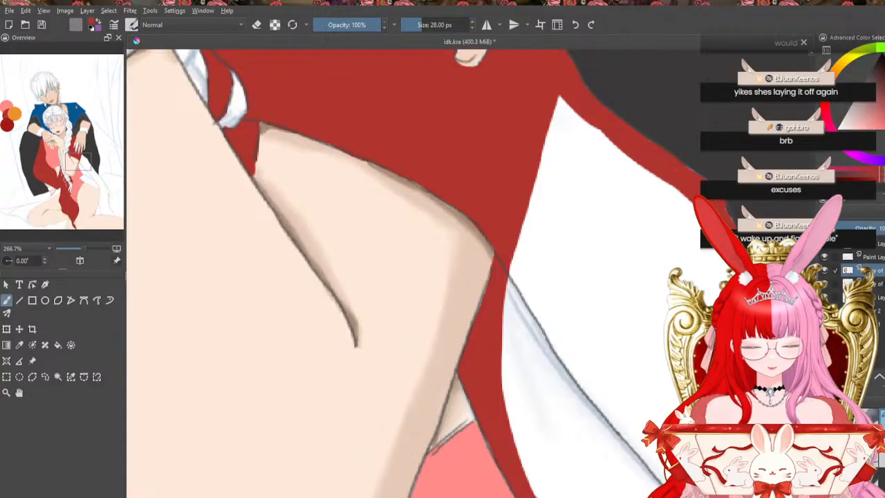
# Close off the cloth beside the thigh's corner with a red line, fill the enclosed area red and paint over its seams
pyautogui.moveTo(681, 365)
pyautogui.mouseDown()
pyautogui.moveTo(569, 406)
pyautogui.moveTo(513, 453)
pyautogui.mouseUp()
pyautogui.click(58, 346)
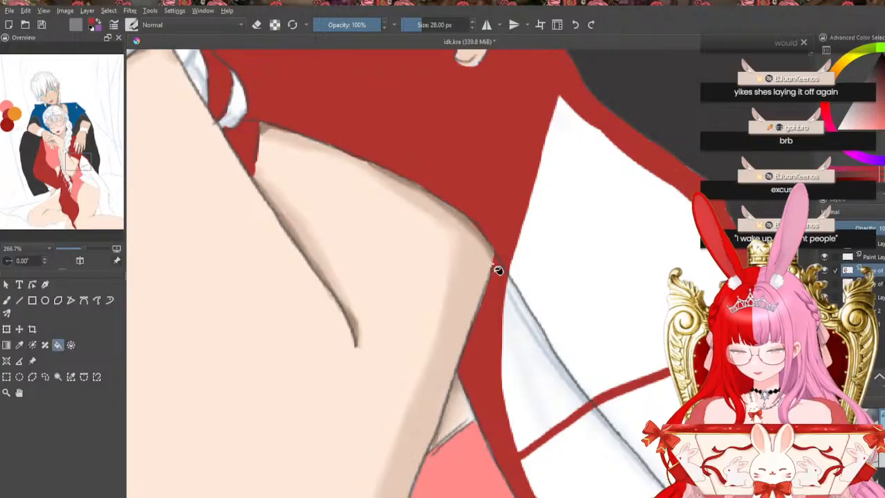
pyautogui.click(553, 318)
pyautogui.click(7, 302)
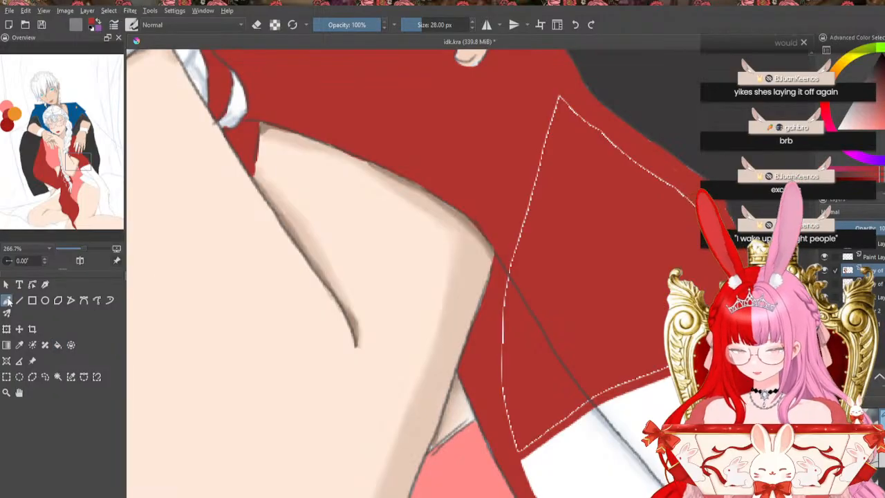
pyautogui.moveTo(560, 104); pyautogui.dragTo(520, 239)
pyautogui.moveTo(533, 171)
pyautogui.mouseDown()
pyautogui.moveTo(506, 315)
pyautogui.moveTo(518, 449)
pyautogui.moveTo(664, 370)
pyautogui.mouseUp()
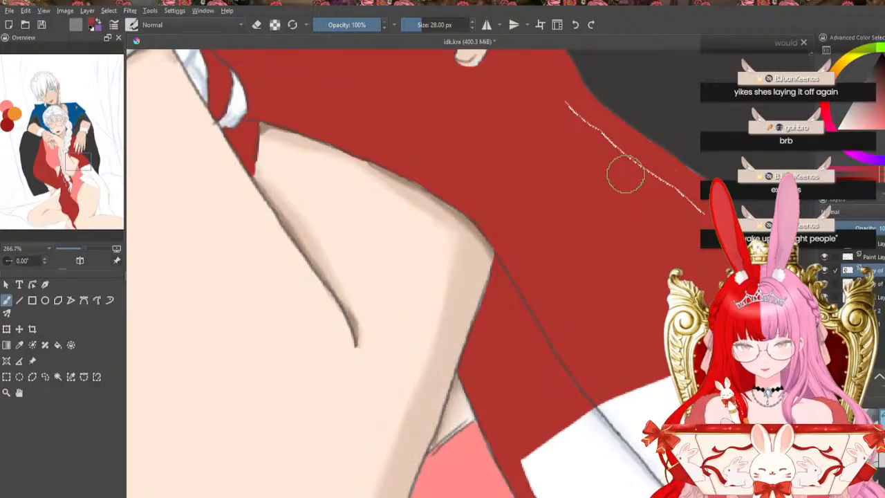
pyautogui.moveTo(565, 103)
pyautogui.mouseDown()
pyautogui.moveTo(611, 139)
pyautogui.moveTo(626, 141)
pyautogui.moveTo(622, 132)
pyautogui.moveTo(686, 200)
pyautogui.moveTo(624, 141)
pyautogui.moveTo(661, 184)
pyautogui.mouseUp()
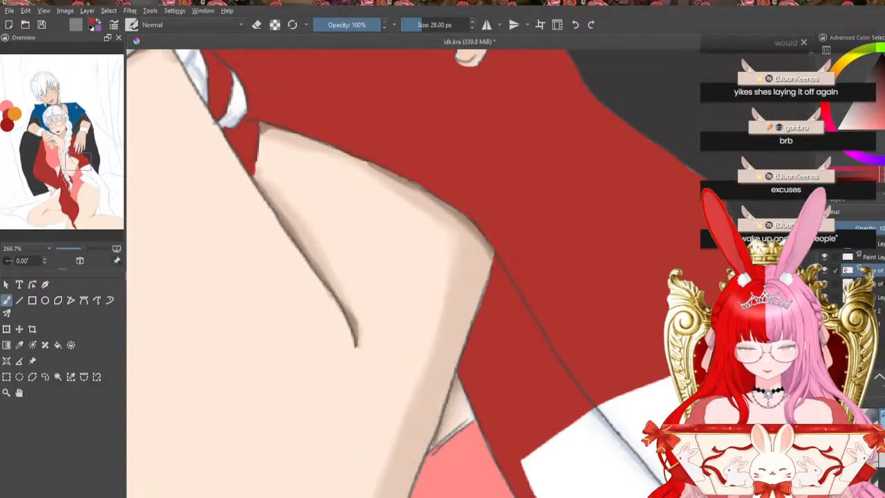
# Extend the red outline down the pink garment's edge to the white band and along the dark clothing's edge
pyautogui.moveTo(736, 353); pyautogui.dragTo(623, 52)
pyautogui.moveTo(415, 277); pyautogui.dragTo(415, 241)
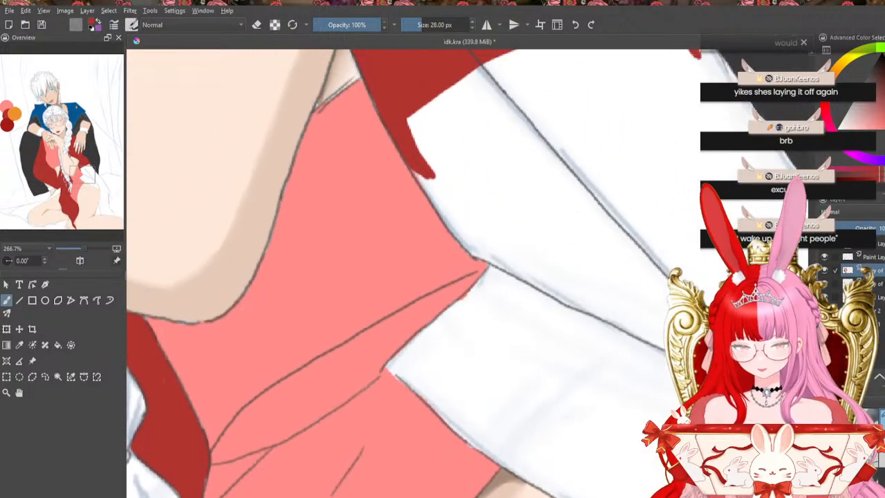
pyautogui.moveTo(408, 106)
pyautogui.mouseDown()
pyautogui.moveTo(409, 258)
pyautogui.moveTo(449, 356)
pyautogui.moveTo(413, 306)
pyautogui.moveTo(435, 348)
pyautogui.moveTo(413, 317)
pyautogui.moveTo(465, 386)
pyautogui.moveTo(462, 395)
pyautogui.moveTo(489, 413)
pyautogui.moveTo(509, 405)
pyautogui.mouseUp()
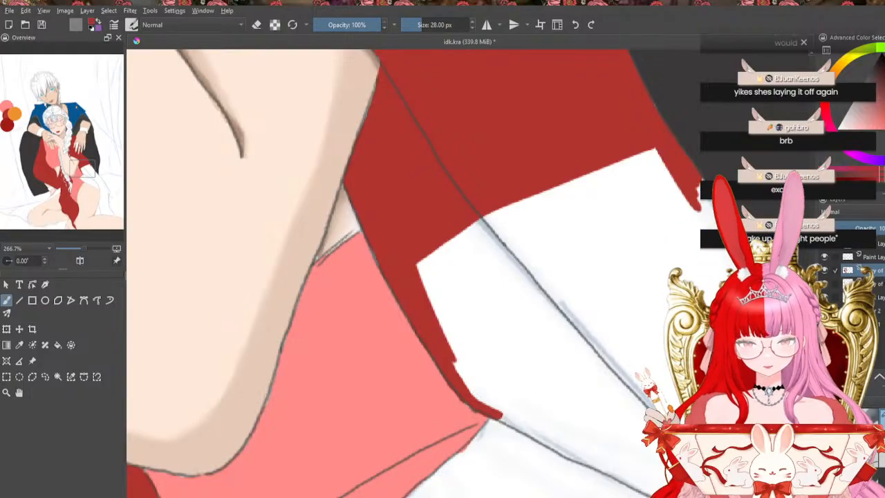
pyautogui.moveTo(662, 154); pyautogui.dragTo(708, 213)
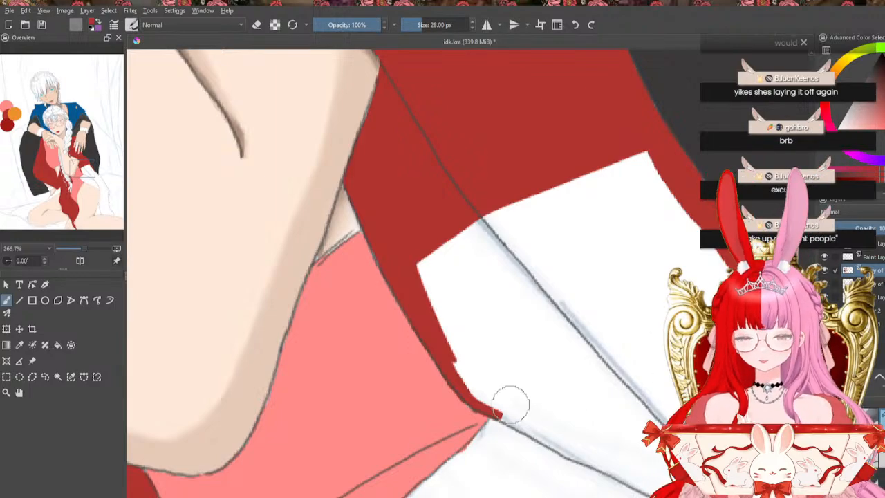
# Smooth the red outline where the pink garment meets the white band and continue it along the band's upper edge
pyautogui.moveTo(468, 379); pyautogui.dragTo(493, 406)
pyautogui.moveTo(459, 366)
pyautogui.mouseDown()
pyautogui.moveTo(473, 390)
pyautogui.moveTo(558, 440)
pyautogui.mouseUp()
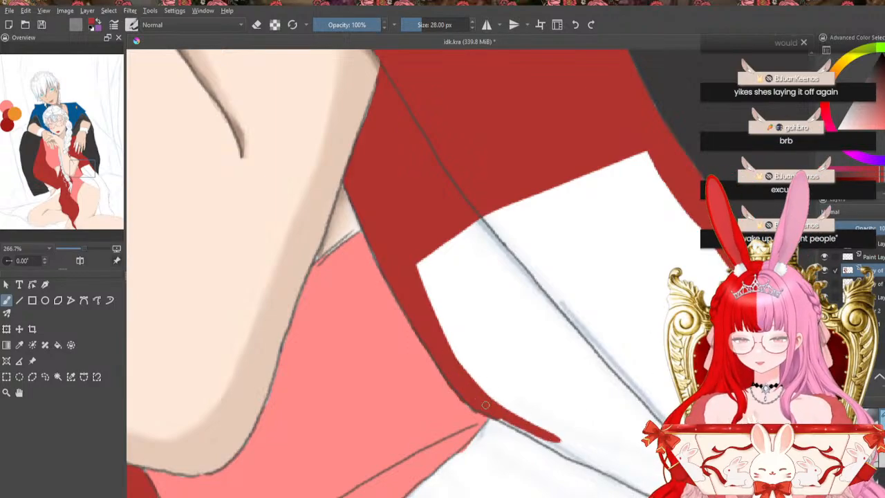
pyautogui.moveTo(486, 406); pyautogui.dragTo(579, 455)
pyautogui.moveTo(550, 440)
pyautogui.mouseDown()
pyautogui.moveTo(591, 461)
pyautogui.moveTo(541, 438)
pyautogui.moveTo(614, 469)
pyautogui.mouseUp()
pyautogui.moveTo(571, 451); pyautogui.dragTo(651, 491)
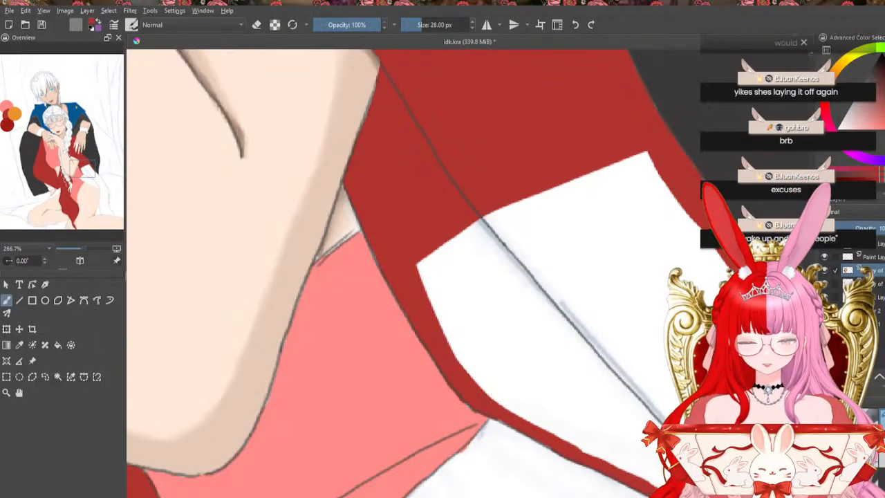
pyautogui.moveTo(677, 456); pyautogui.dragTo(598, 455)
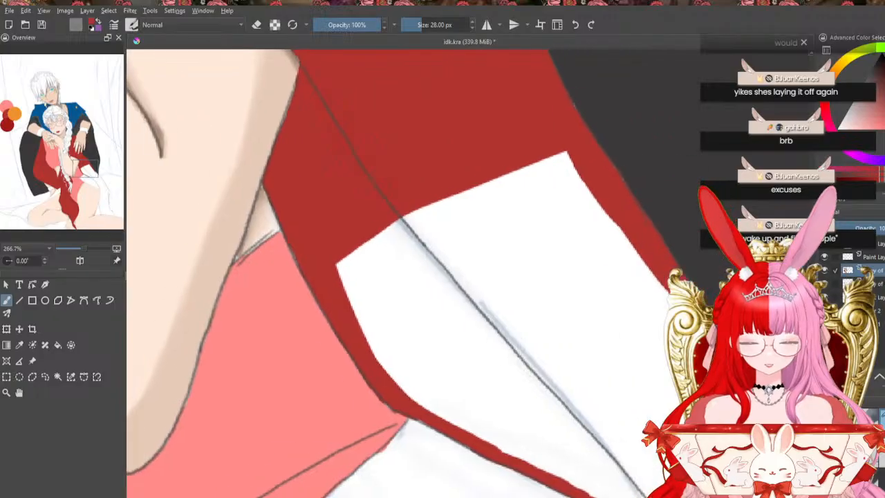
pyautogui.moveTo(812, 339); pyautogui.dragTo(812, 349)
pyautogui.moveTo(613, 392)
pyautogui.mouseDown()
pyautogui.moveTo(646, 406)
pyautogui.moveTo(628, 408)
pyautogui.mouseUp()
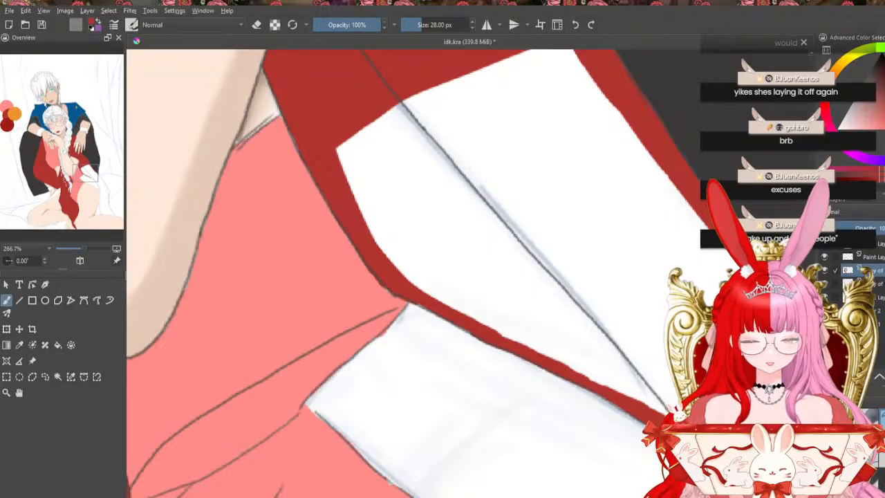
# Fill the enclosed cloth between the white band and the dark clothing red and paint over the seams around it
pyautogui.scroll(4, 408, 273)
pyautogui.scroll(-3, 408, 273)
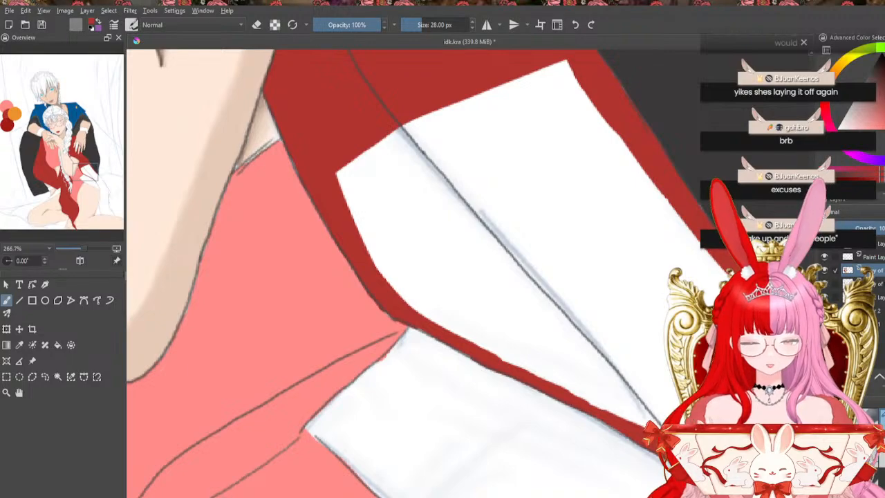
pyautogui.click(60, 346)
pyautogui.click(446, 190)
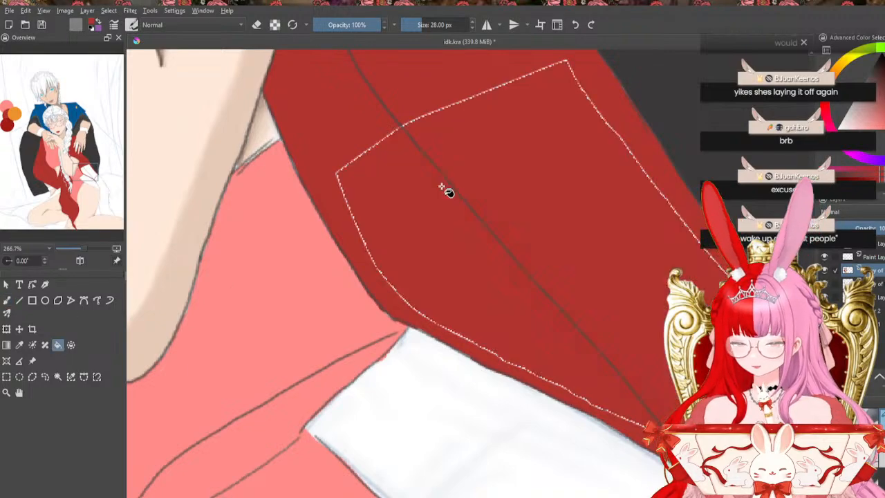
pyautogui.press('b')
pyautogui.moveTo(404, 123)
pyautogui.mouseDown()
pyautogui.moveTo(336, 182)
pyautogui.moveTo(389, 277)
pyautogui.moveTo(459, 330)
pyautogui.moveTo(640, 422)
pyautogui.mouseUp()
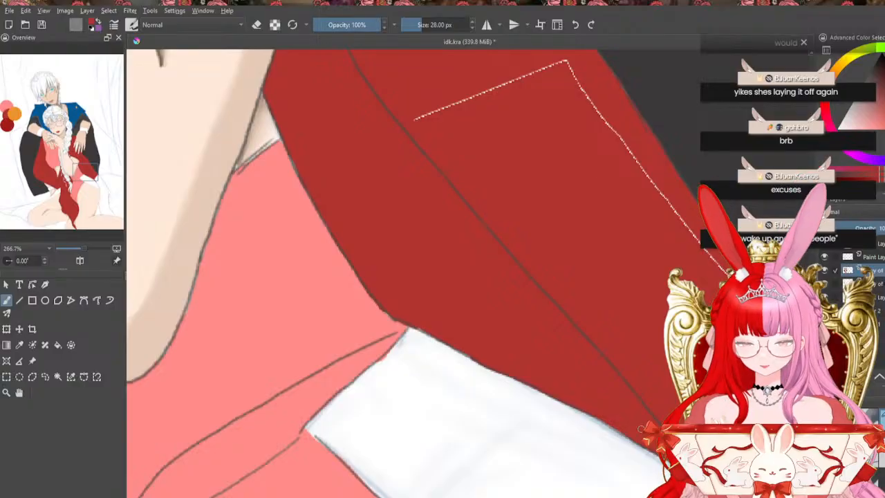
pyautogui.moveTo(568, 64); pyautogui.dragTo(415, 117)
pyautogui.moveTo(567, 66)
pyautogui.mouseDown()
pyautogui.moveTo(597, 119)
pyautogui.moveTo(711, 261)
pyautogui.mouseUp()
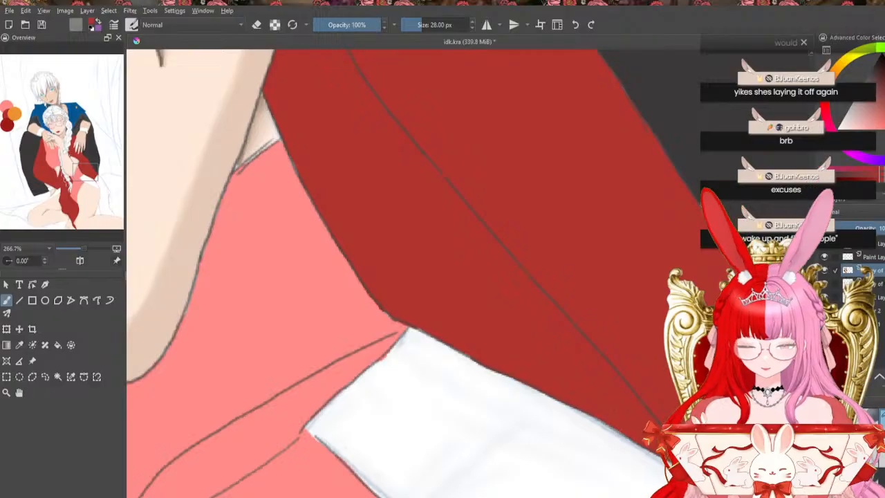
# Outline the next section of cloth in red along the white band's curved edge down to the hip
pyautogui.moveTo(560, 270); pyautogui.dragTo(269, 270)
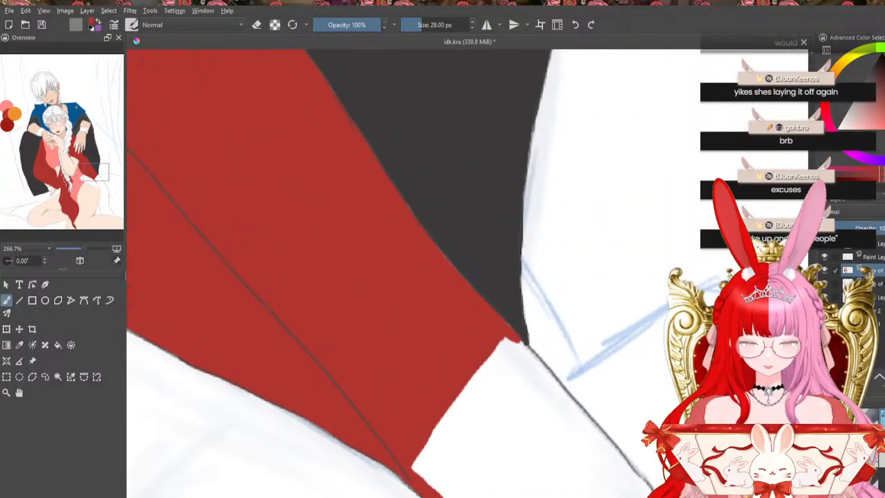
pyautogui.moveTo(812, 350); pyautogui.dragTo(812, 375)
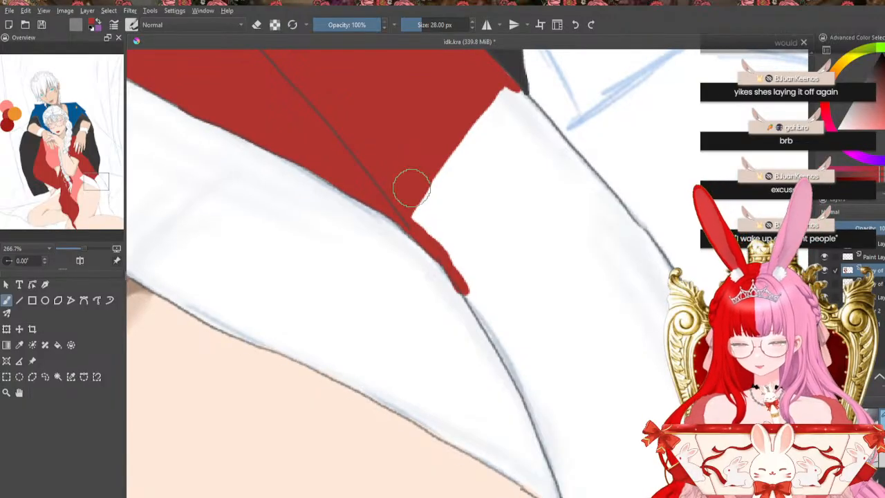
pyautogui.moveTo(419, 214); pyautogui.dragTo(513, 352)
pyautogui.moveTo(470, 294); pyautogui.dragTo(513, 364)
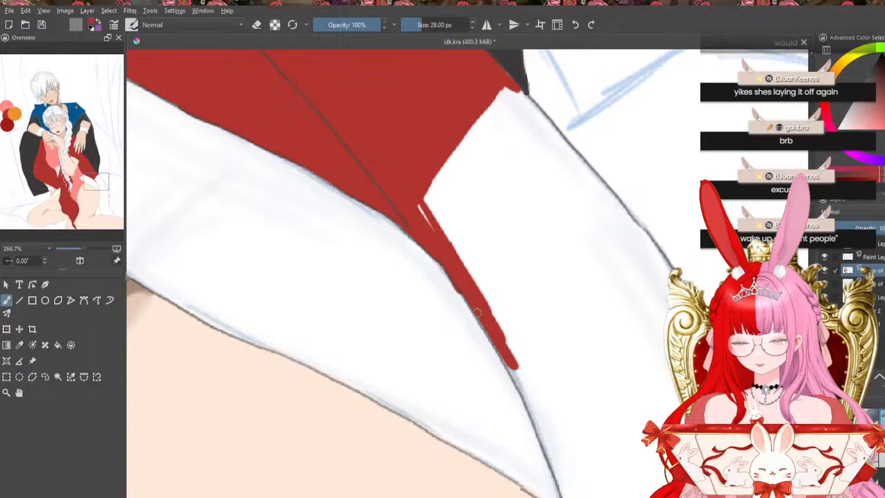
pyautogui.moveTo(477, 313); pyautogui.dragTo(520, 380)
pyautogui.moveTo(492, 340); pyautogui.dragTo(544, 426)
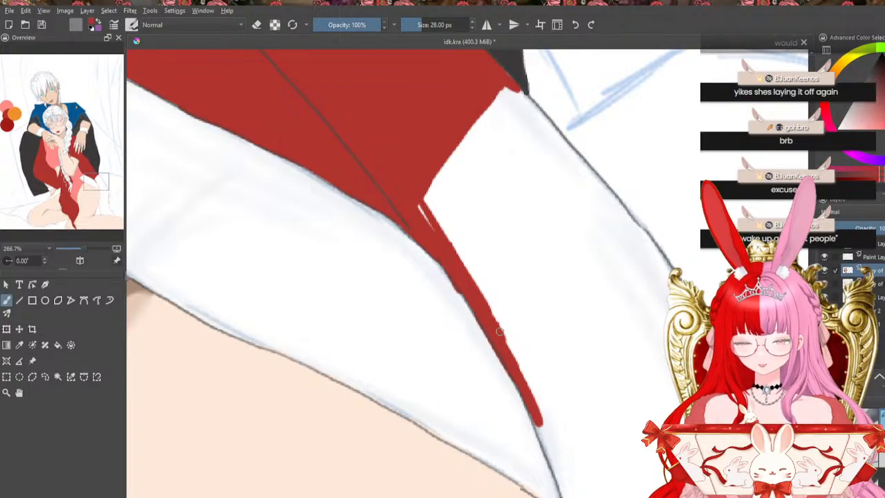
pyautogui.moveTo(497, 325)
pyautogui.mouseDown()
pyautogui.moveTo(562, 485)
pyautogui.moveTo(568, 496)
pyautogui.moveTo(594, 496)
pyautogui.moveTo(585, 497)
pyautogui.mouseUp()
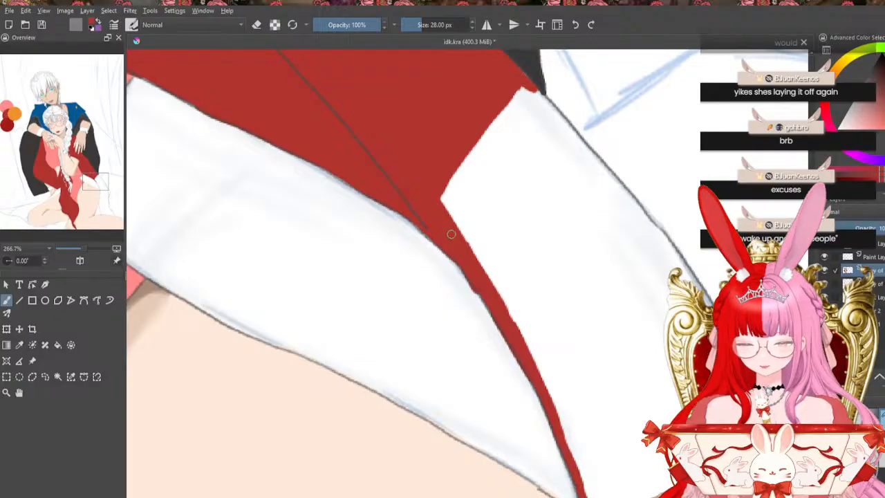
pyautogui.moveTo(450, 233); pyautogui.dragTo(437, 206)
# Paint a red border along the cloth's outer edge below the dark clothing's tip and even out its thickness
pyautogui.moveTo(509, 85); pyautogui.dragTo(571, 139)
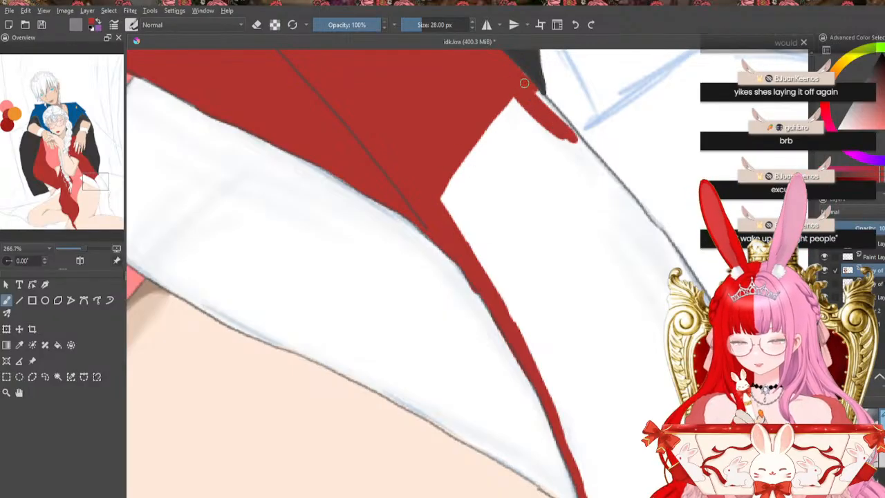
pyautogui.moveTo(534, 92)
pyautogui.mouseDown()
pyautogui.moveTo(565, 127)
pyautogui.moveTo(532, 111)
pyautogui.moveTo(558, 142)
pyautogui.moveTo(547, 122)
pyautogui.moveTo(609, 185)
pyautogui.moveTo(575, 141)
pyautogui.moveTo(678, 264)
pyautogui.moveTo(649, 223)
pyautogui.mouseUp()
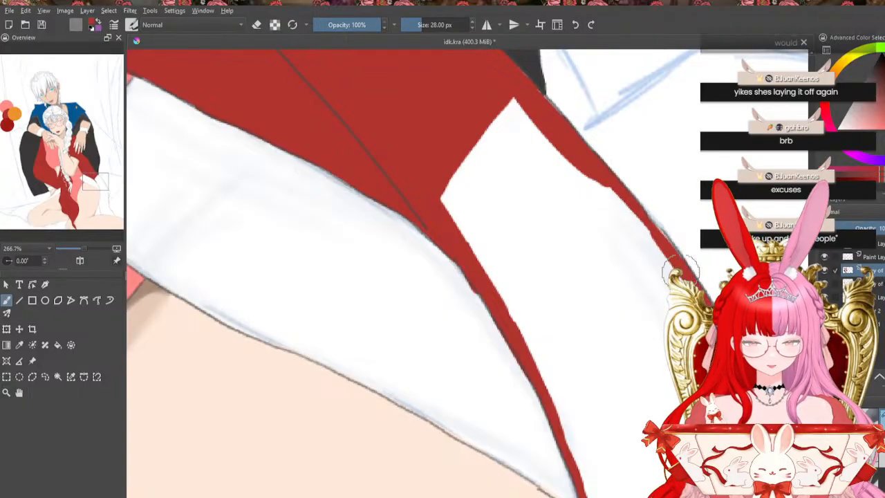
pyautogui.moveTo(587, 164); pyautogui.dragTo(660, 255)
pyautogui.moveTo(589, 178); pyautogui.dragTo(673, 275)
pyautogui.moveTo(647, 246); pyautogui.dragTo(666, 277)
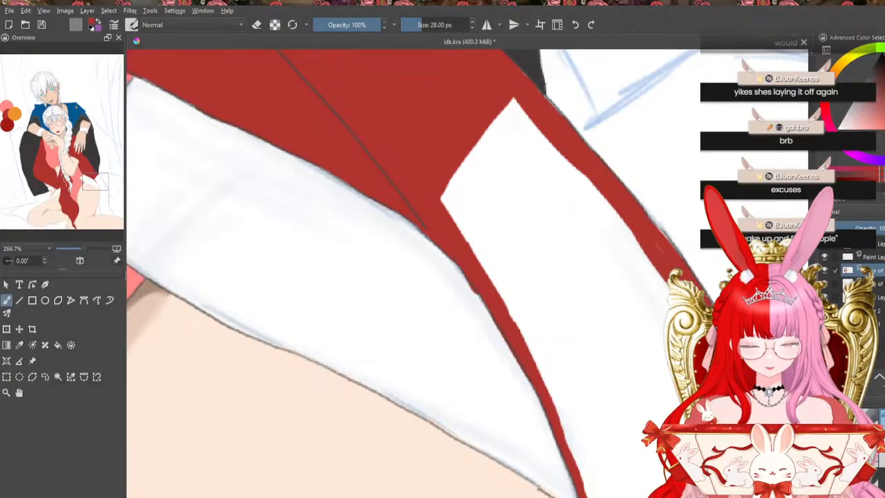
pyautogui.moveTo(659, 247); pyautogui.dragTo(668, 262)
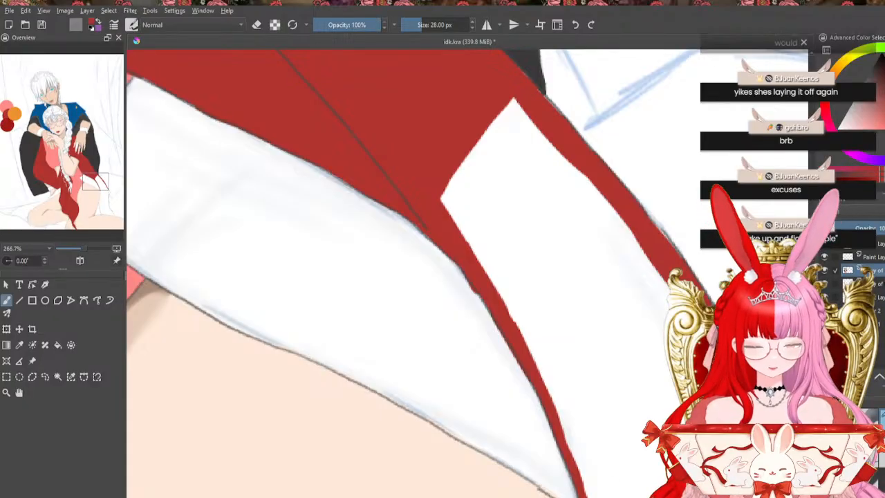
# Close off the cloth level with the white band's tip in red, fill the enclosed area and cover its seams
pyautogui.moveTo(586, 496); pyautogui.dragTo(669, 477)
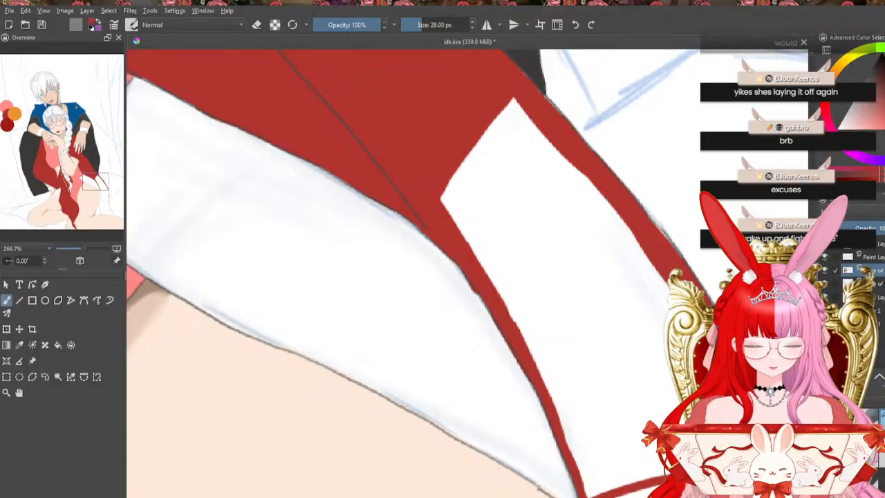
pyautogui.click(60, 344)
pyautogui.click(579, 276)
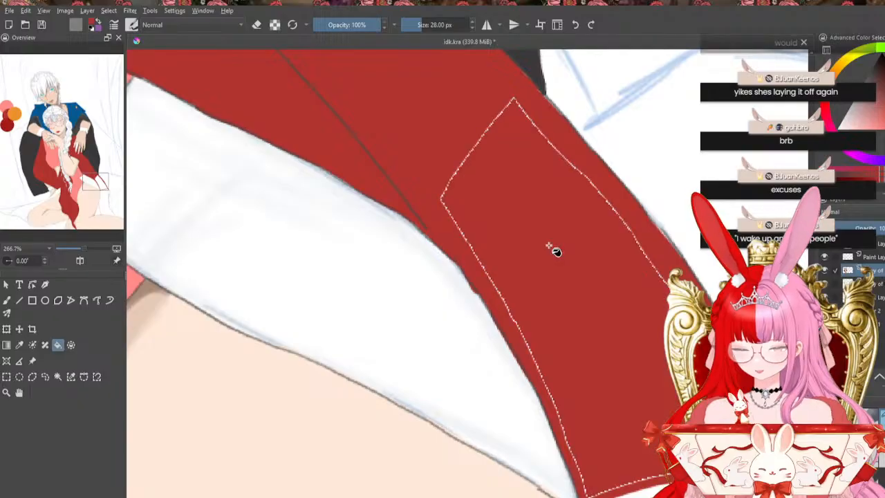
pyautogui.click(6, 301)
pyautogui.moveTo(512, 98)
pyautogui.mouseDown()
pyautogui.moveTo(440, 190)
pyautogui.moveTo(536, 367)
pyautogui.mouseUp()
pyautogui.moveTo(520, 323); pyautogui.dragTo(587, 486)
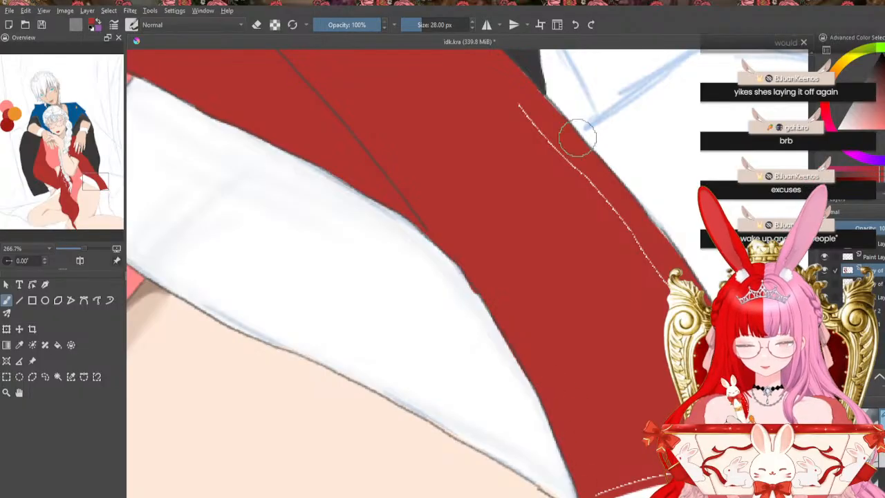
pyautogui.moveTo(518, 104)
pyautogui.mouseDown()
pyautogui.moveTo(625, 212)
pyautogui.moveTo(623, 222)
pyautogui.moveTo(671, 287)
pyautogui.mouseUp()
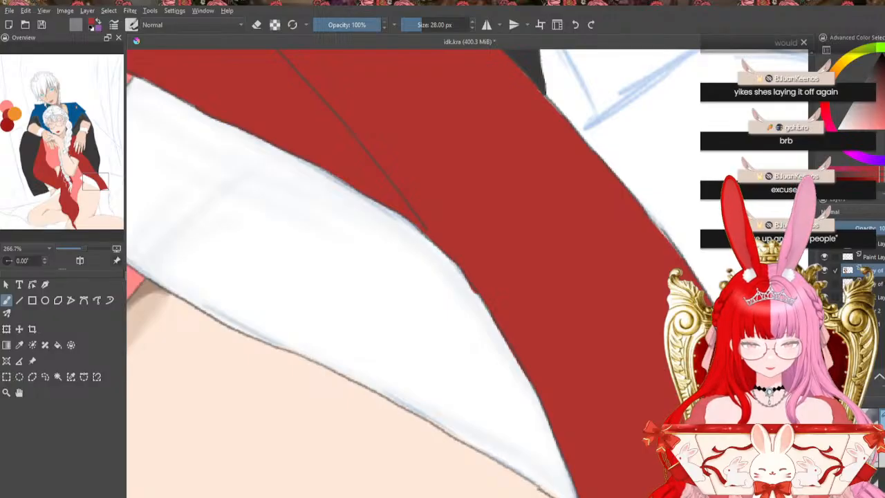
# Check the red cloth's coverage across the lower half of the figures and set the brush size to 41 px
pyautogui.moveTo(415, 415); pyautogui.dragTo(415, 452)
pyautogui.hotkey('ctrl', '-')
pyautogui.hotkey('ctrl', '-')
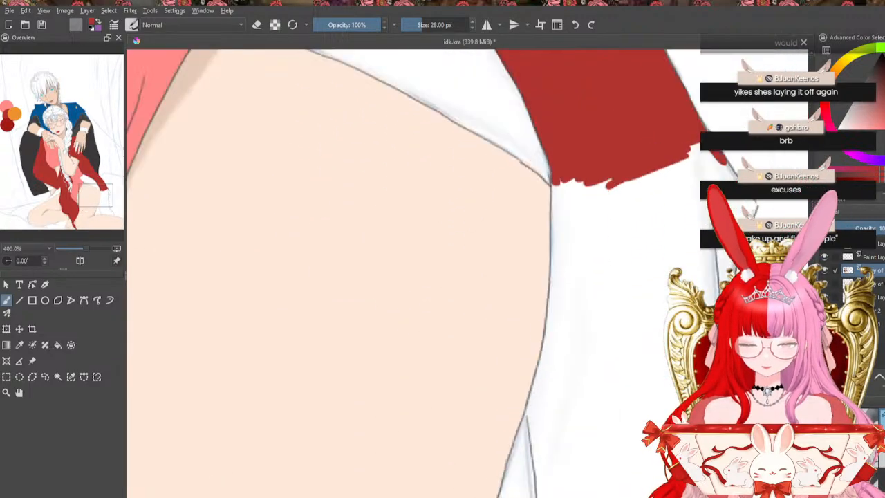
pyautogui.hotkey('ctrl', '-')
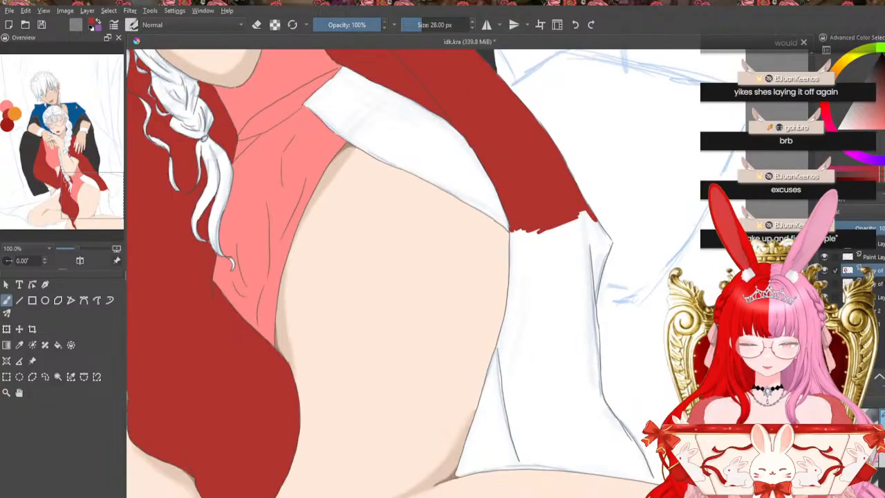
pyautogui.hotkey('ctrl', '-')
pyautogui.hotkey('ctrl', '-')
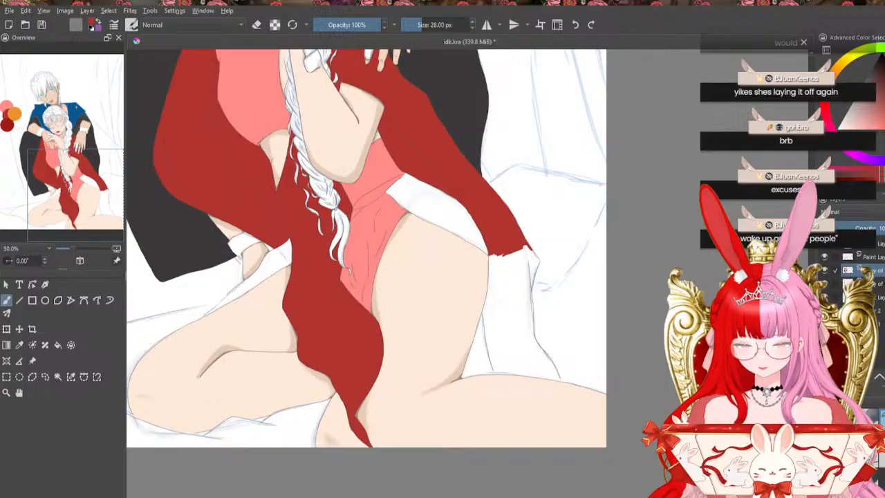
pyautogui.scroll(2, 366, 263)
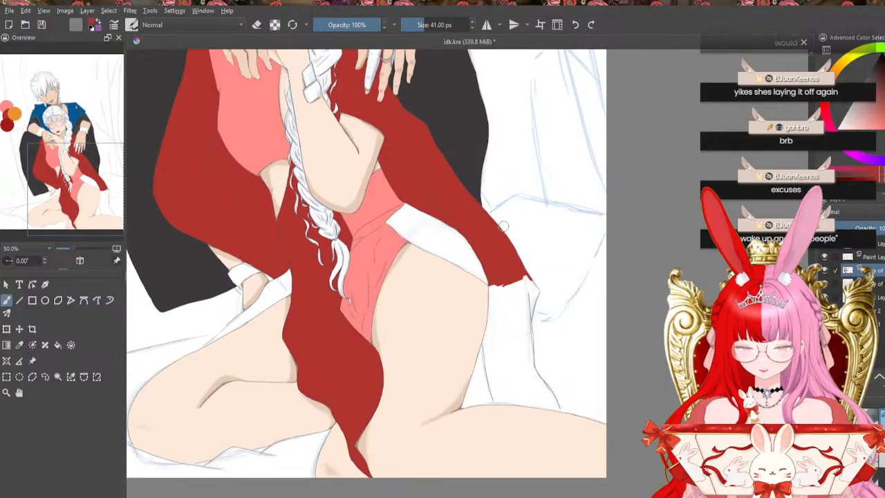
pyautogui.scroll(-1, 503, 226)
pyautogui.scroll(5, 503, 235)
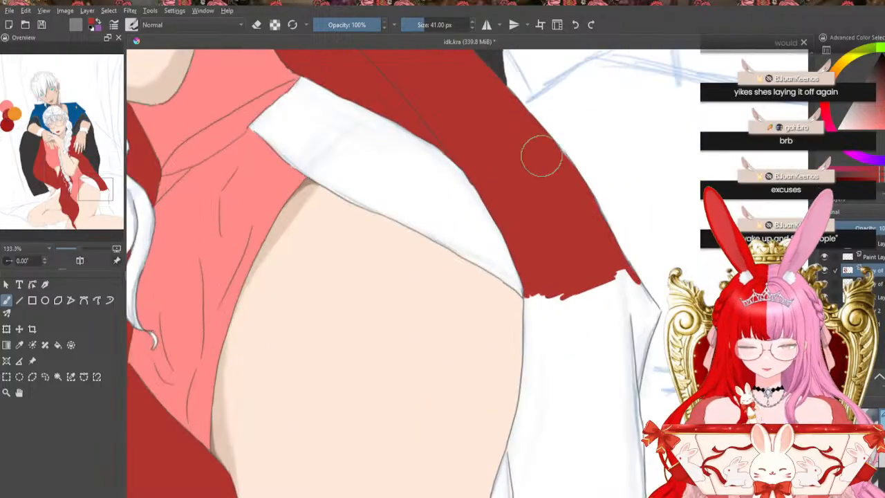
# Paint the red cloth's pointed outer corner beside the hip and thicken the narrow fold running down beneath it
pyautogui.press('-')
pyautogui.press('+')
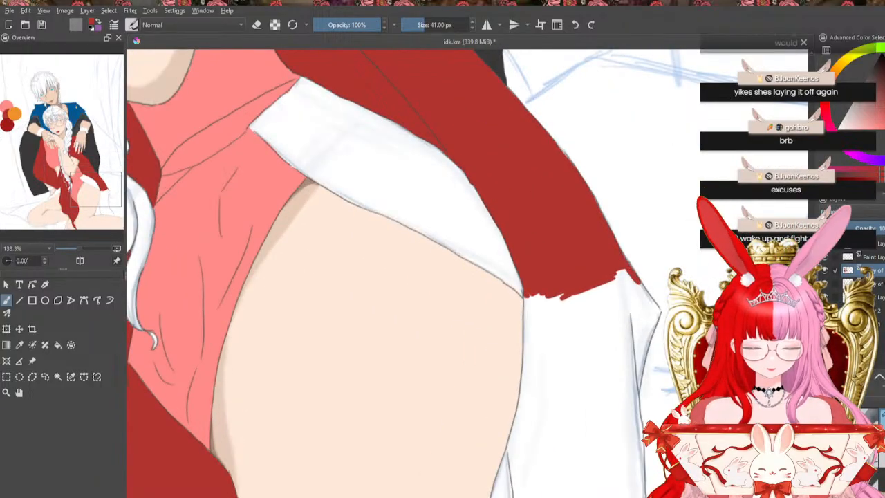
pyautogui.scroll(-5, 415, 274)
pyautogui.scroll(1, 415, 273)
pyautogui.moveTo(624, 134)
pyautogui.mouseDown()
pyautogui.moveTo(607, 99)
pyautogui.moveTo(636, 154)
pyautogui.moveTo(650, 164)
pyautogui.moveTo(629, 131)
pyautogui.moveTo(654, 166)
pyautogui.moveTo(634, 135)
pyautogui.moveTo(651, 164)
pyautogui.moveTo(640, 216)
pyautogui.mouseUp()
pyautogui.moveTo(646, 164)
pyautogui.mouseDown()
pyautogui.moveTo(637, 216)
pyautogui.moveTo(657, 174)
pyautogui.moveTo(637, 257)
pyautogui.mouseUp()
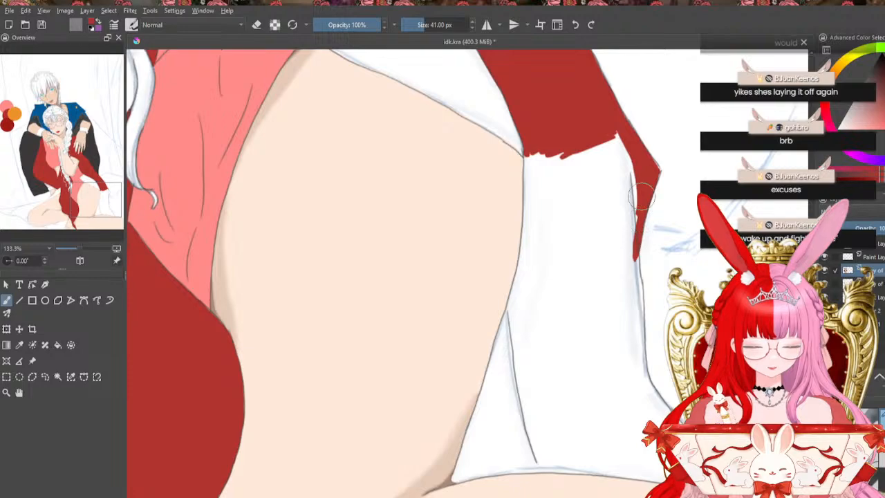
pyautogui.moveTo(639, 205)
pyautogui.mouseDown()
pyautogui.moveTo(633, 237)
pyautogui.moveTo(638, 180)
pyautogui.moveTo(633, 263)
pyautogui.mouseUp()
pyautogui.moveTo(613, 140); pyautogui.dragTo(634, 257)
pyautogui.moveTo(634, 258)
pyautogui.mouseDown()
pyautogui.moveTo(615, 133)
pyautogui.moveTo(630, 204)
pyautogui.mouseUp()
pyautogui.moveTo(634, 198); pyautogui.dragTo(623, 130)
# Outline the cloth's lower section in red down its outer edge, along the thigh and across the bottom hem
pyautogui.moveTo(629, 215); pyautogui.dragTo(640, 308)
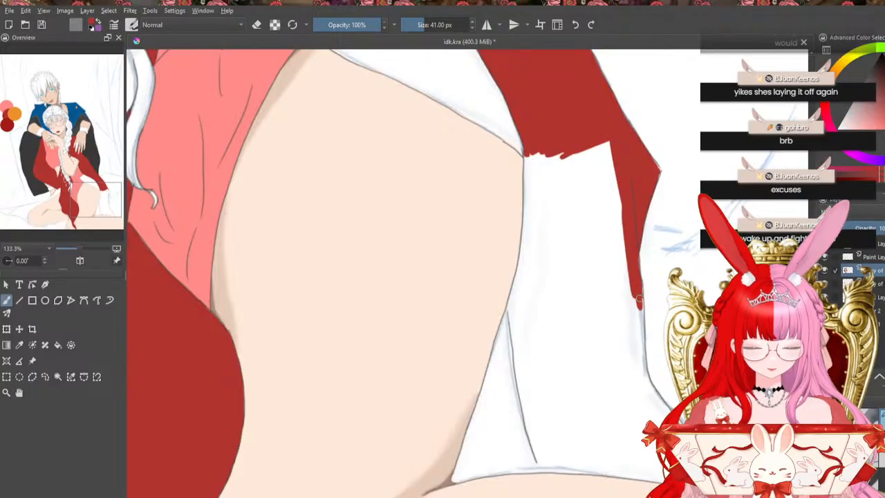
pyautogui.moveTo(631, 263)
pyautogui.mouseDown()
pyautogui.moveTo(643, 353)
pyautogui.moveTo(641, 313)
pyautogui.moveTo(638, 342)
pyautogui.mouseUp()
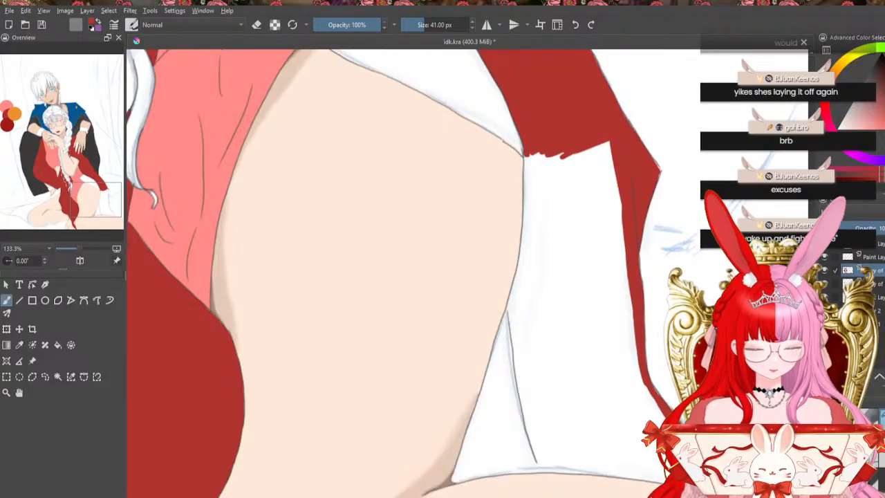
pyautogui.moveTo(588, 139)
pyautogui.mouseDown()
pyautogui.moveTo(541, 171)
pyautogui.moveTo(532, 152)
pyautogui.mouseUp()
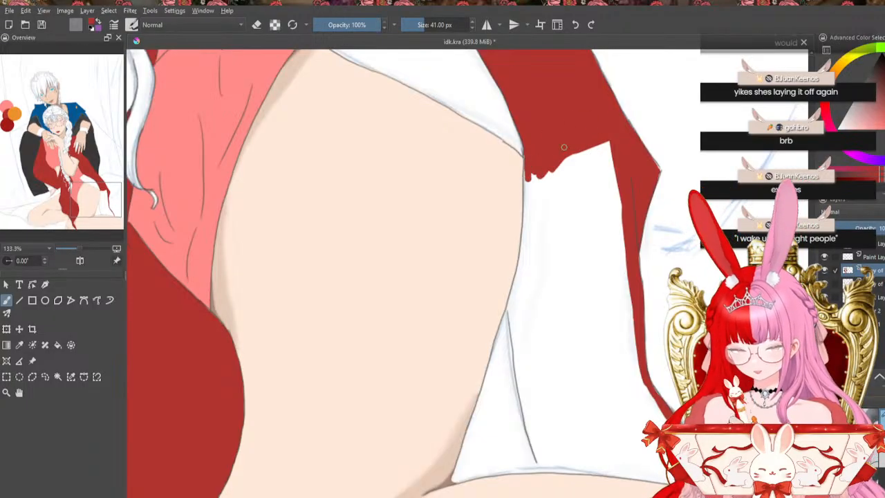
pyautogui.moveTo(563, 149)
pyautogui.mouseDown()
pyautogui.moveTo(533, 224)
pyautogui.moveTo(535, 175)
pyautogui.moveTo(528, 196)
pyautogui.moveTo(526, 173)
pyautogui.moveTo(527, 230)
pyautogui.moveTo(538, 216)
pyautogui.moveTo(510, 308)
pyautogui.moveTo(514, 258)
pyautogui.moveTo(525, 221)
pyautogui.moveTo(512, 331)
pyautogui.moveTo(512, 314)
pyautogui.moveTo(531, 438)
pyautogui.moveTo(583, 472)
pyautogui.moveTo(562, 470)
pyautogui.moveTo(602, 473)
pyautogui.mouseUp()
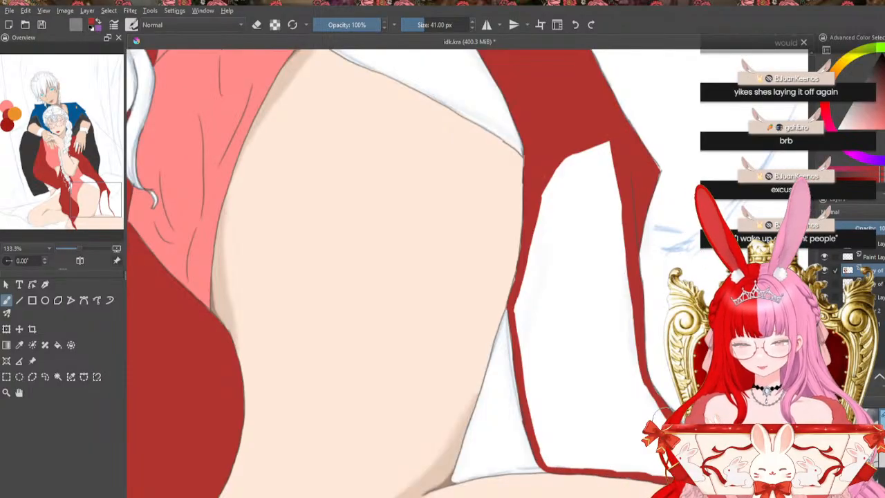
pyautogui.moveTo(524, 275)
pyautogui.mouseDown()
pyautogui.moveTo(518, 336)
pyautogui.moveTo(544, 459)
pyautogui.mouseUp()
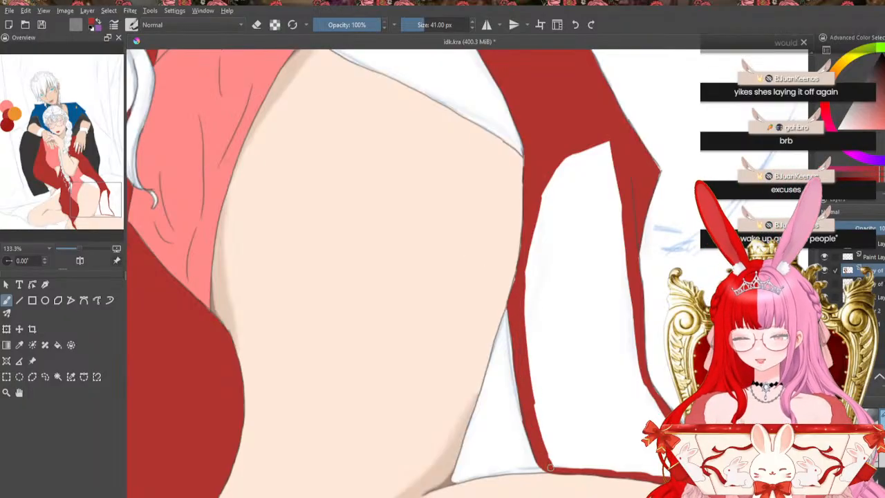
# Fill the outlined lower section of the cloth with red and paint over the fill seams along its edges and hem
pyautogui.click(60, 346)
pyautogui.click(581, 380)
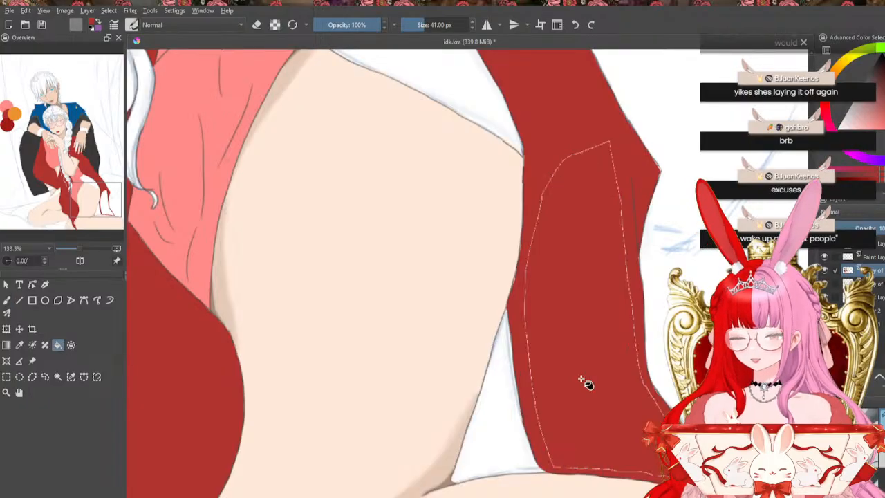
pyautogui.click(6, 300)
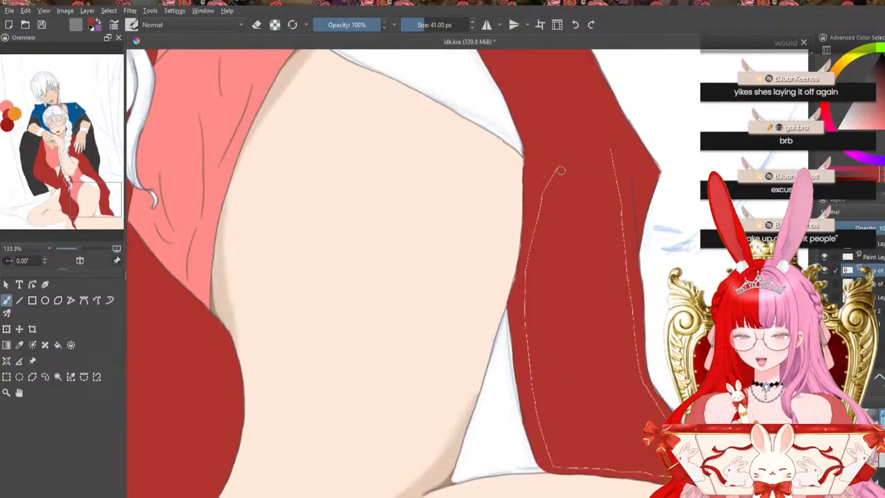
pyautogui.moveTo(537, 221); pyautogui.dragTo(530, 253)
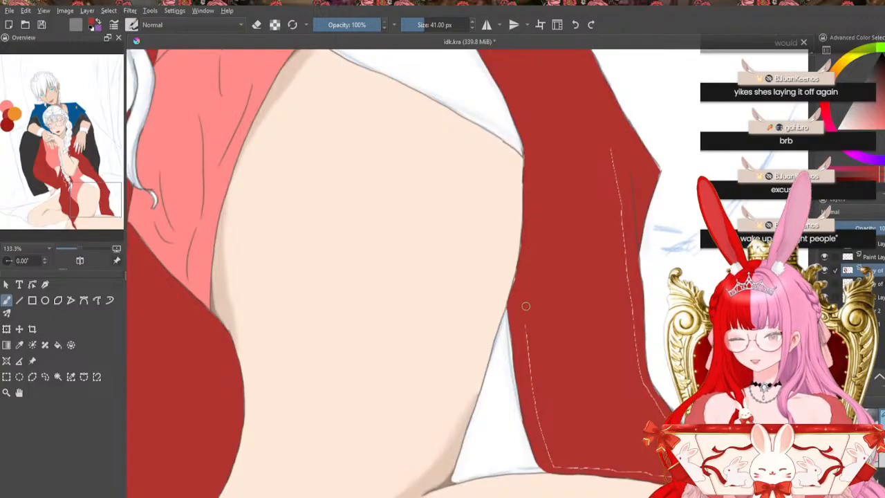
pyautogui.moveTo(526, 306); pyautogui.dragTo(534, 400)
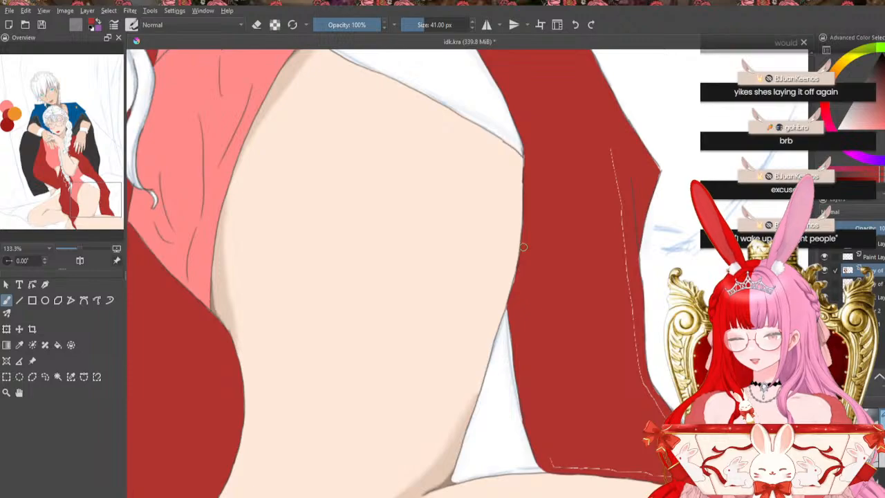
pyautogui.moveTo(607, 148)
pyautogui.mouseDown()
pyautogui.moveTo(624, 213)
pyautogui.moveTo(639, 360)
pyautogui.mouseUp()
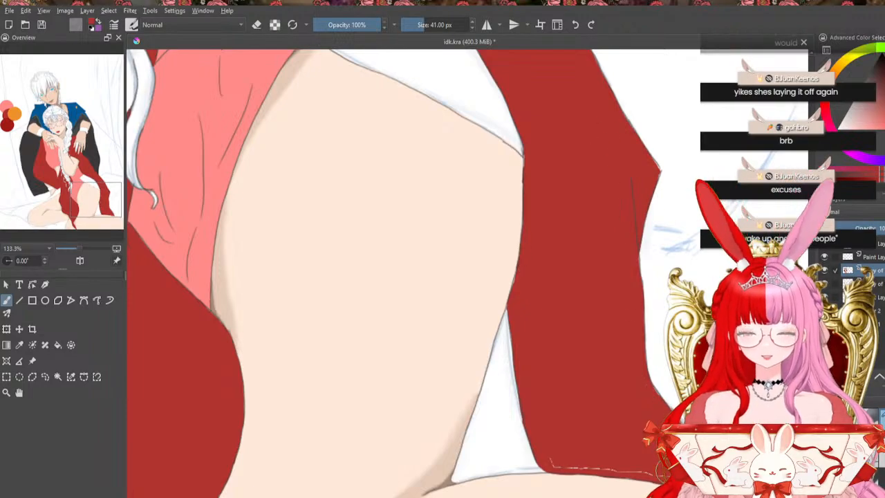
pyautogui.moveTo(564, 469); pyautogui.dragTo(609, 475)
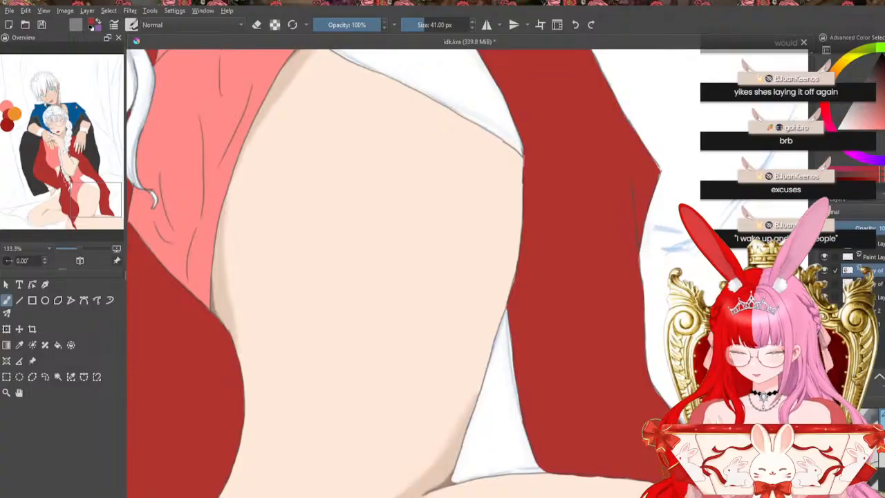
pyautogui.keyDown('ctrl'); pyautogui.click(603, 488); pyautogui.keyUp('ctrl')
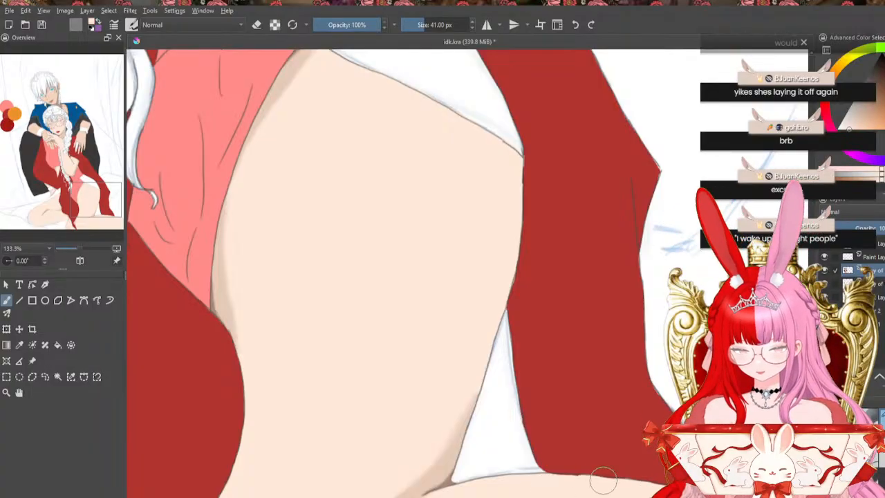
pyautogui.keyDown('ctrl'); pyautogui.click(596, 415); pyautogui.keyUp('ctrl')
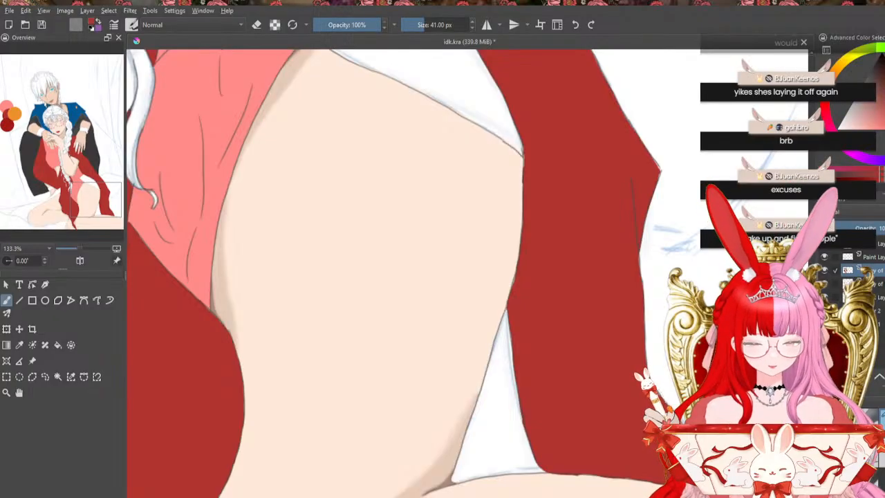
# Sample the darkest red palette swatch and start painting the cloth's underside beside the hand with a 44 px brush, undoing the stray stroke
pyautogui.click(8, 118)
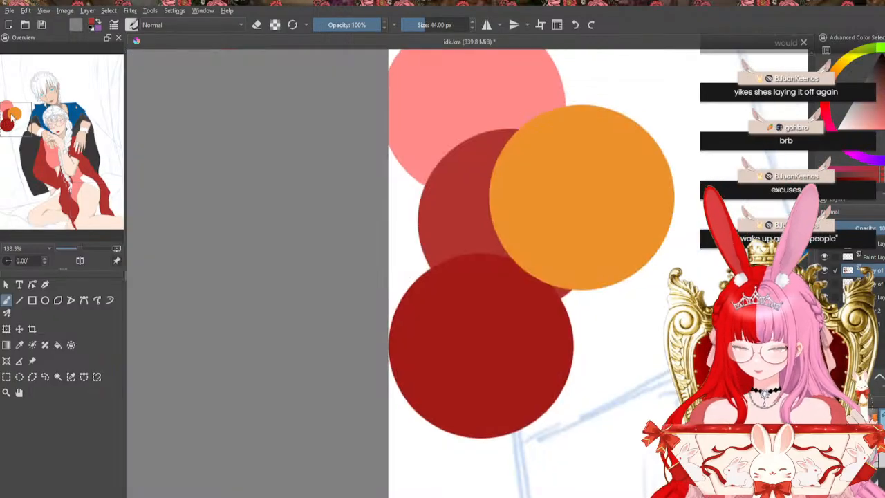
pyautogui.click(19, 344)
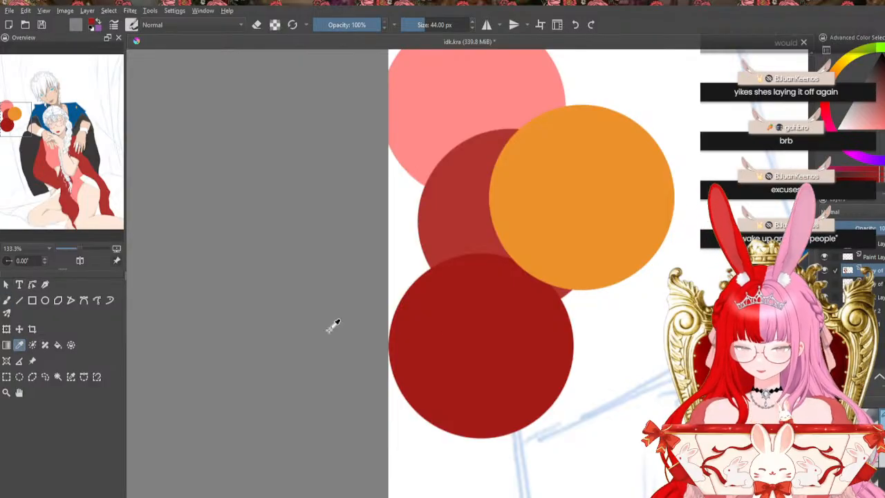
pyautogui.click(9, 300)
pyautogui.moveTo(84, 185); pyautogui.dragTo(48, 193)
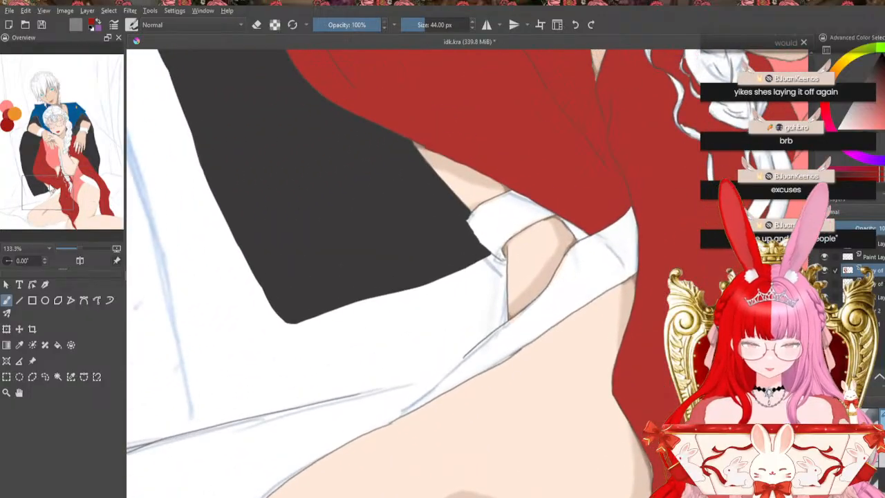
pyautogui.moveTo(599, 259)
pyautogui.mouseDown()
pyautogui.moveTo(632, 208)
pyautogui.moveTo(628, 272)
pyautogui.mouseUp()
pyautogui.moveTo(632, 240)
pyautogui.mouseDown()
pyautogui.moveTo(629, 267)
pyautogui.moveTo(636, 269)
pyautogui.mouseUp()
pyautogui.moveTo(636, 269); pyautogui.dragTo(628, 275)
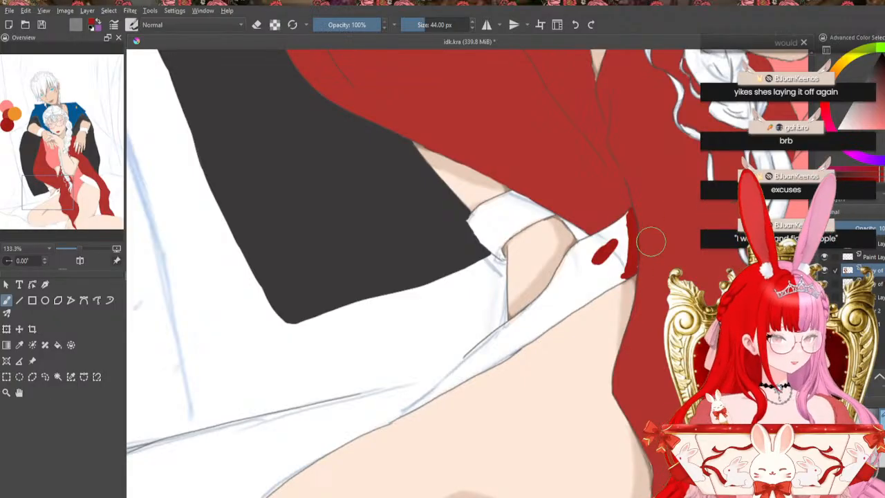
pyautogui.moveTo(632, 215)
pyautogui.mouseDown()
pyautogui.moveTo(578, 245)
pyautogui.moveTo(570, 255)
pyautogui.moveTo(591, 238)
pyautogui.moveTo(552, 290)
pyautogui.moveTo(586, 248)
pyautogui.moveTo(558, 276)
pyautogui.moveTo(571, 256)
pyautogui.mouseUp()
pyautogui.click(575, 25)
# Paint the dark red underside strip between the hand and thigh down to a tapered point and tidy its lower edge
pyautogui.moveTo(626, 237)
pyautogui.mouseDown()
pyautogui.moveTo(594, 261)
pyautogui.moveTo(605, 243)
pyautogui.moveTo(582, 260)
pyautogui.moveTo(588, 251)
pyautogui.moveTo(615, 250)
pyautogui.moveTo(620, 273)
pyautogui.moveTo(602, 290)
pyautogui.moveTo(631, 273)
pyautogui.moveTo(565, 312)
pyautogui.moveTo(613, 273)
pyautogui.moveTo(570, 301)
pyautogui.moveTo(582, 278)
pyautogui.moveTo(563, 273)
pyautogui.moveTo(539, 302)
pyautogui.moveTo(532, 330)
pyautogui.moveTo(590, 295)
pyautogui.moveTo(517, 335)
pyautogui.moveTo(552, 295)
pyautogui.moveTo(493, 338)
pyautogui.mouseUp()
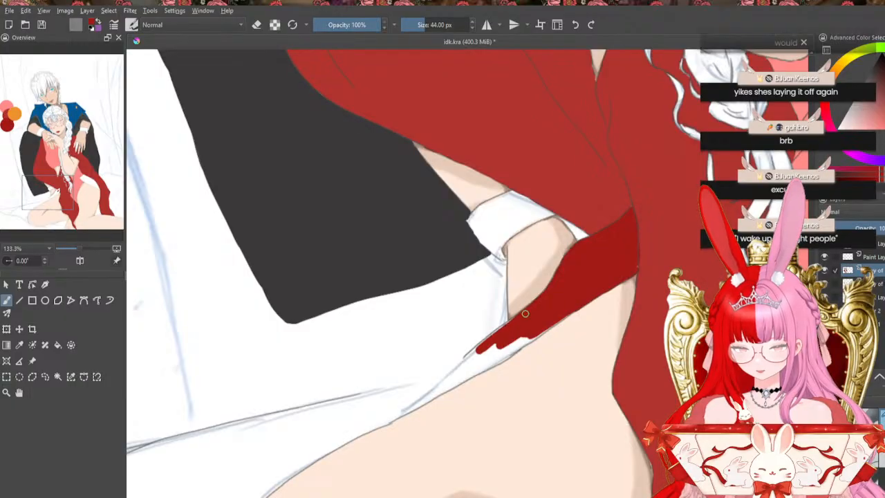
pyautogui.moveTo(526, 313)
pyautogui.mouseDown()
pyautogui.moveTo(448, 382)
pyautogui.moveTo(515, 328)
pyautogui.moveTo(535, 326)
pyautogui.moveTo(477, 365)
pyautogui.moveTo(547, 325)
pyautogui.moveTo(494, 362)
pyautogui.moveTo(516, 348)
pyautogui.moveTo(443, 382)
pyautogui.mouseUp()
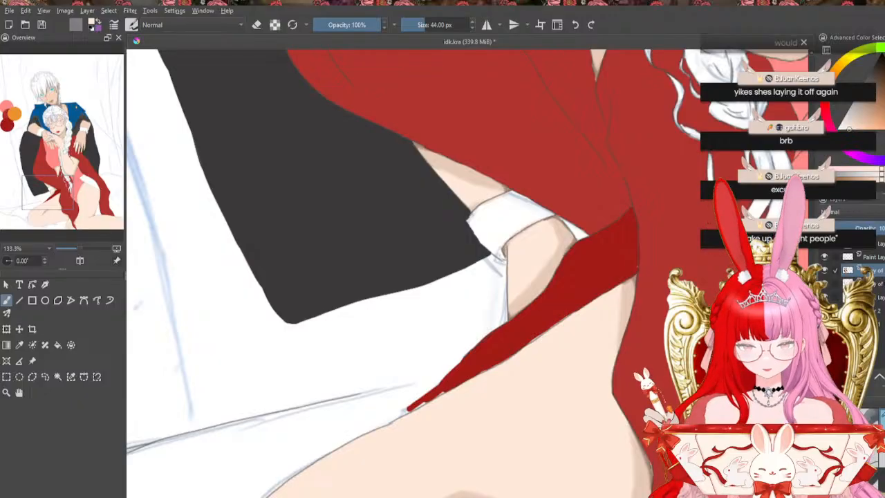
pyautogui.keyDown('ctrl'); pyautogui.click(477, 357); pyautogui.keyUp('ctrl')
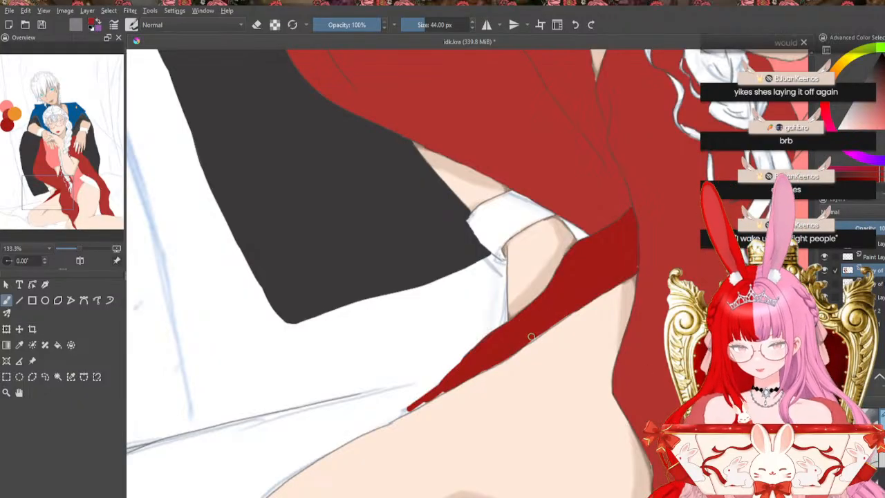
pyautogui.moveTo(427, 395); pyautogui.dragTo(434, 394)
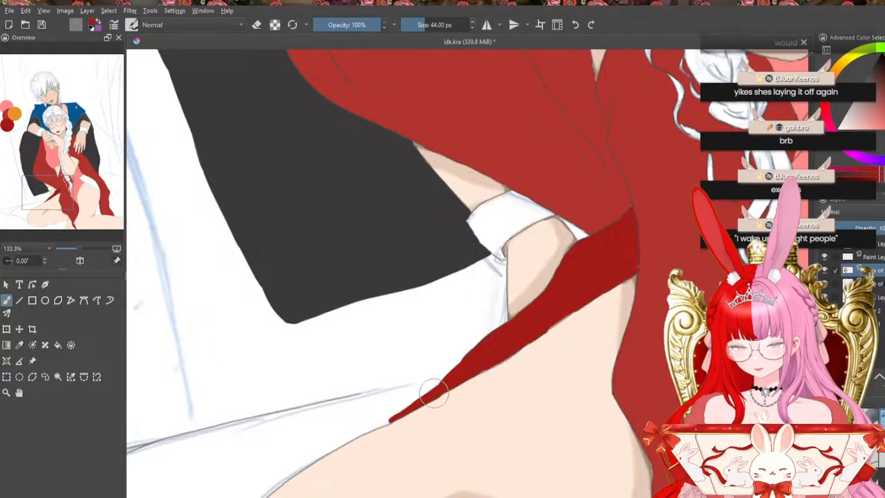
pyautogui.moveTo(477, 366); pyautogui.dragTo(583, 304)
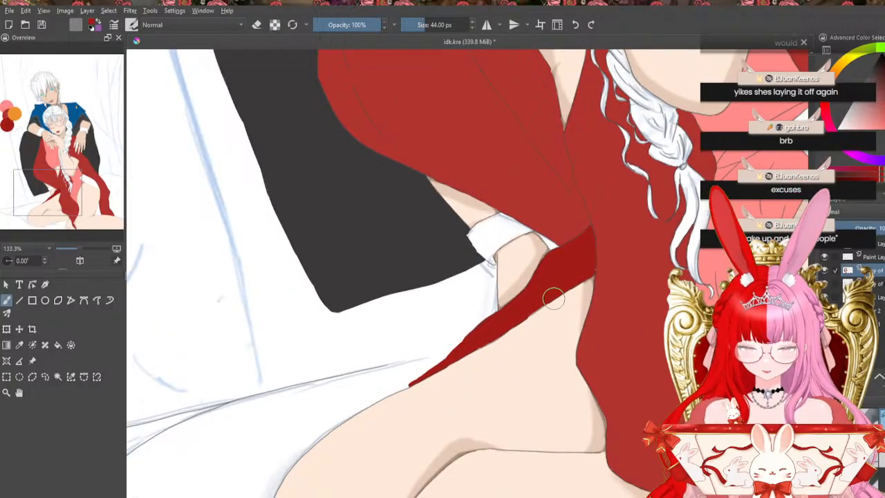
# Outline the whole white band above the hip in dark red, closing the border along its upper, short and thigh-side edges
pyautogui.scroll(-2, 583, 305)
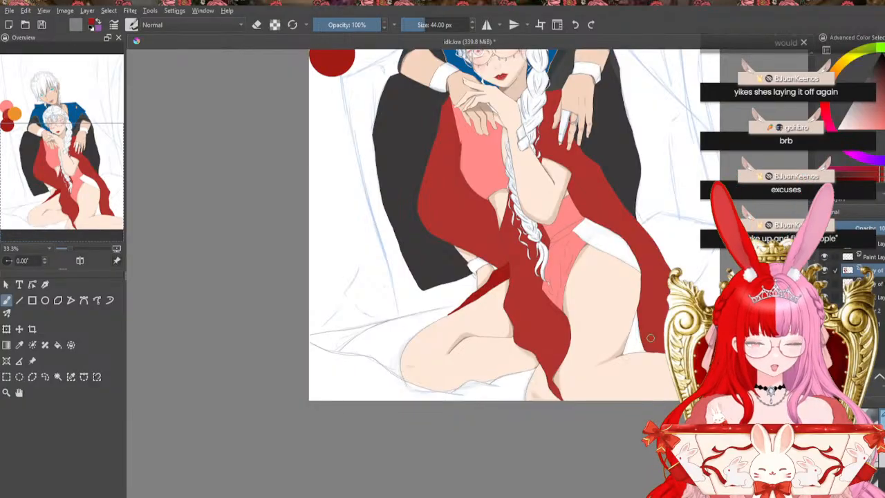
pyautogui.scroll(3, 463, 289)
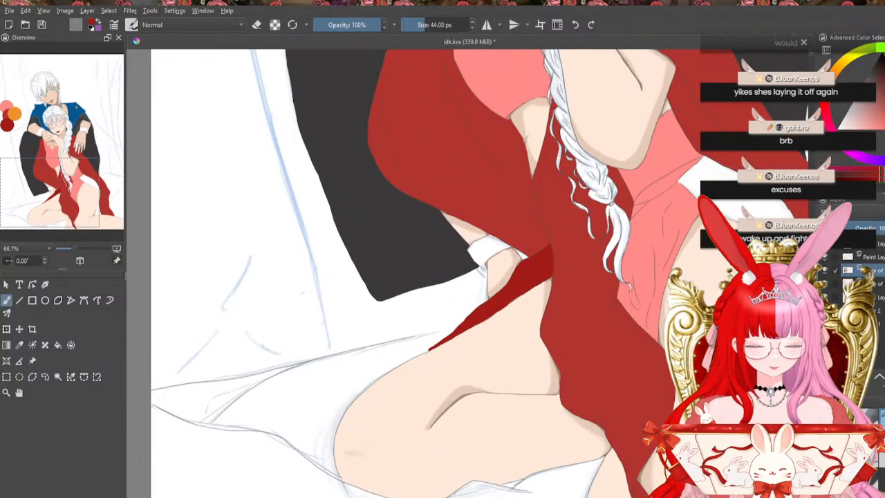
pyautogui.moveTo(57, 187); pyautogui.dragTo(83, 184)
pyautogui.scroll(3, 90, 169)
pyautogui.scroll(-2, 92, 161)
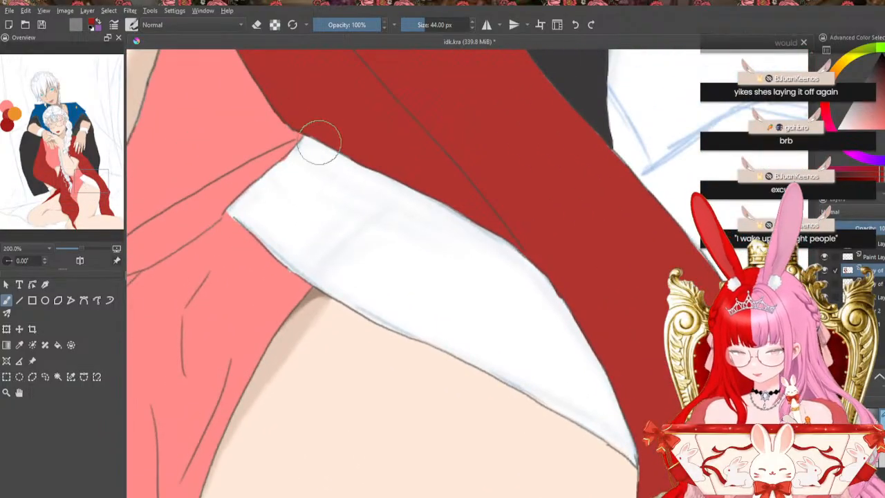
pyautogui.moveTo(307, 141)
pyautogui.mouseDown()
pyautogui.moveTo(525, 260)
pyautogui.moveTo(495, 241)
pyautogui.moveTo(520, 257)
pyautogui.moveTo(515, 250)
pyautogui.moveTo(521, 264)
pyautogui.moveTo(485, 237)
pyautogui.moveTo(554, 309)
pyautogui.moveTo(517, 260)
pyautogui.moveTo(557, 303)
pyautogui.moveTo(529, 266)
pyautogui.moveTo(583, 344)
pyautogui.mouseUp()
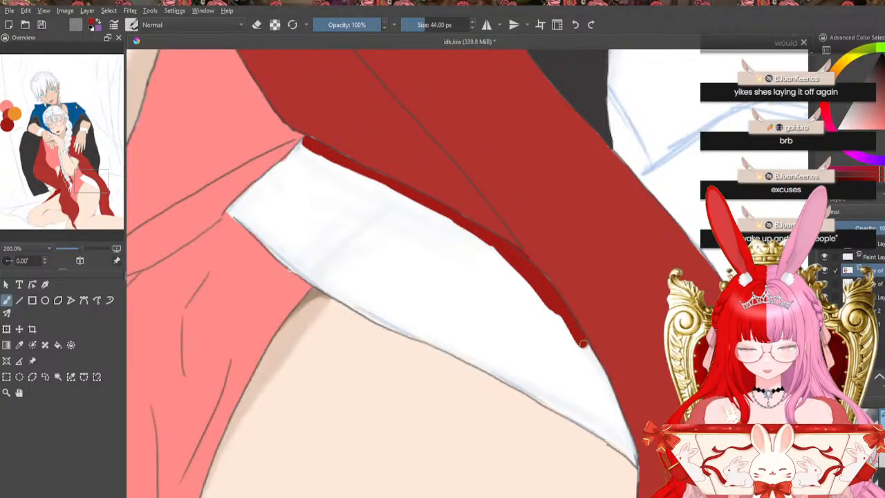
pyautogui.moveTo(486, 240); pyautogui.dragTo(606, 379)
pyautogui.moveTo(554, 309); pyautogui.dragTo(600, 388)
pyautogui.moveTo(588, 349)
pyautogui.mouseDown()
pyautogui.moveTo(606, 393)
pyautogui.moveTo(587, 349)
pyautogui.moveTo(626, 441)
pyautogui.mouseUp()
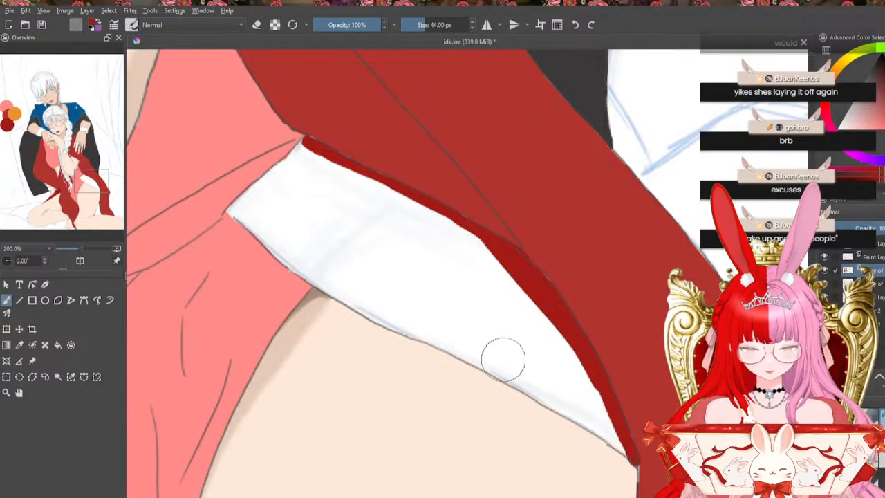
pyautogui.moveTo(549, 406); pyautogui.dragTo(625, 450)
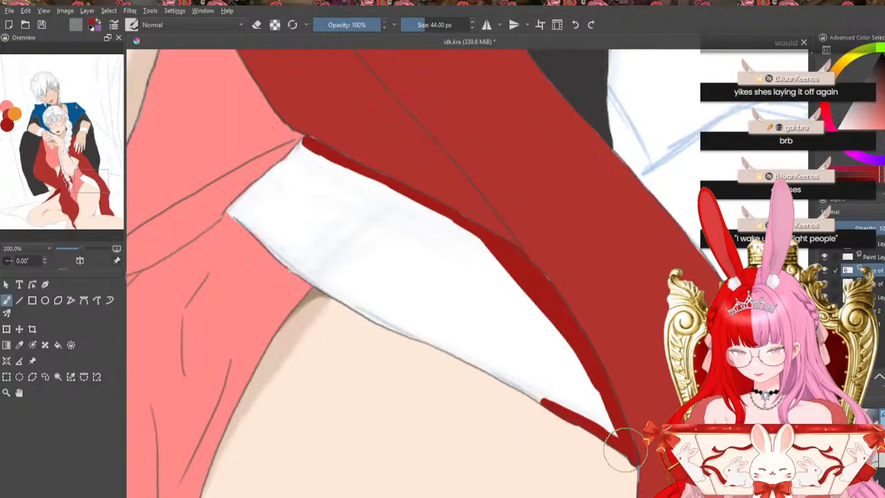
pyautogui.moveTo(303, 155)
pyautogui.mouseDown()
pyautogui.moveTo(233, 210)
pyautogui.moveTo(237, 202)
pyautogui.moveTo(246, 225)
pyautogui.moveTo(360, 304)
pyautogui.moveTo(319, 285)
pyautogui.moveTo(492, 367)
pyautogui.moveTo(476, 357)
pyautogui.moveTo(554, 407)
pyautogui.mouseUp()
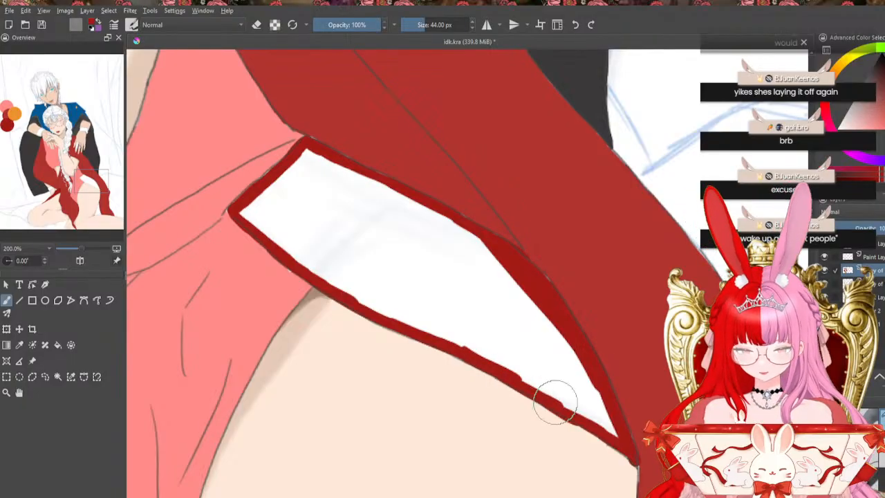
# Fill the outlined band above the hip with dark red and paint over the fill seam along all its edges
pyautogui.click(361, 244)
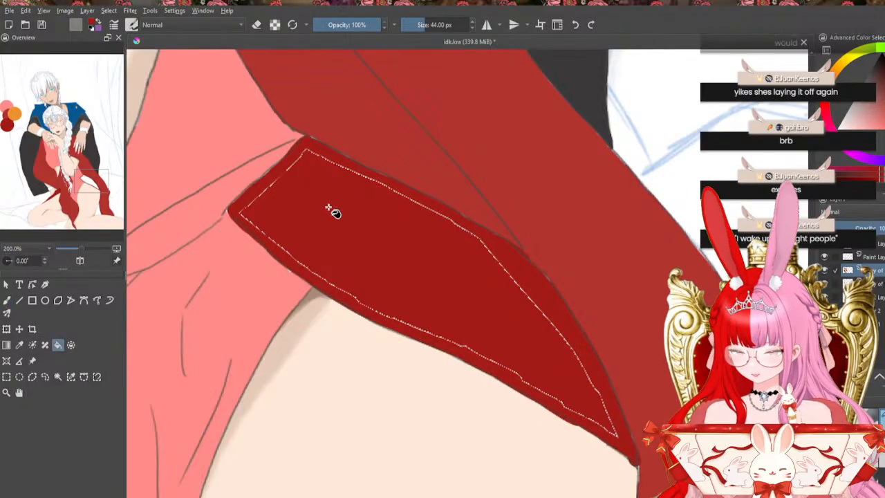
pyautogui.click(7, 300)
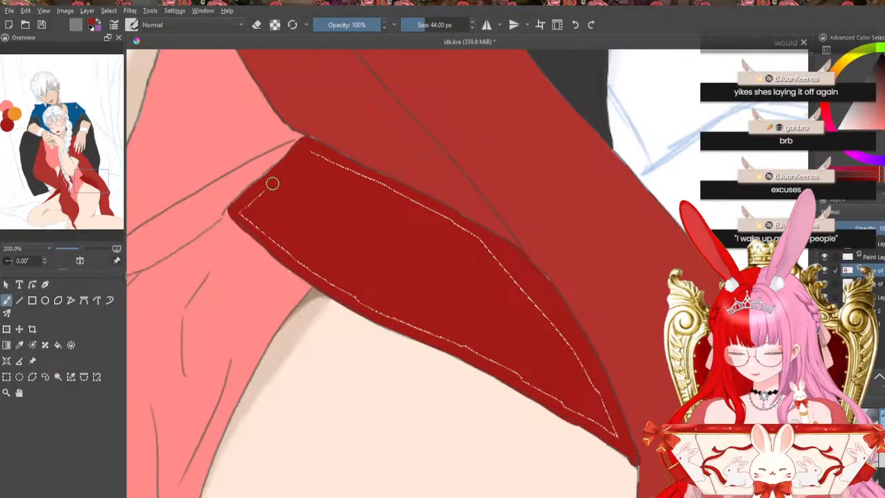
pyautogui.moveTo(241, 215); pyautogui.dragTo(295, 256)
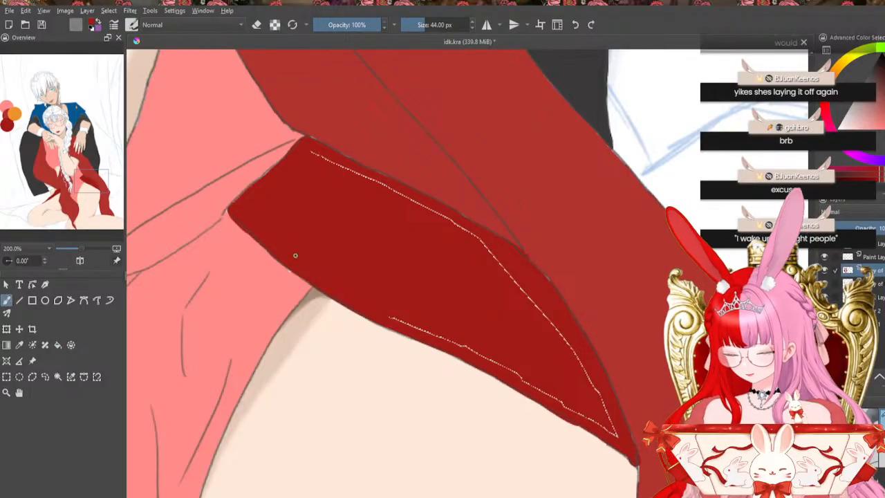
pyautogui.moveTo(383, 304)
pyautogui.mouseDown()
pyautogui.moveTo(516, 369)
pyautogui.moveTo(473, 346)
pyautogui.moveTo(604, 432)
pyautogui.mouseUp()
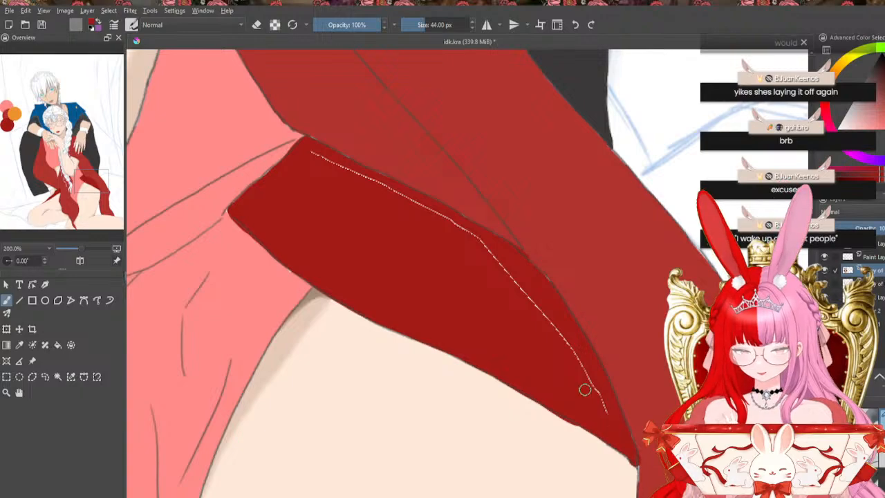
pyautogui.moveTo(584, 390); pyautogui.dragTo(556, 333)
pyautogui.moveTo(498, 249); pyautogui.dragTo(542, 312)
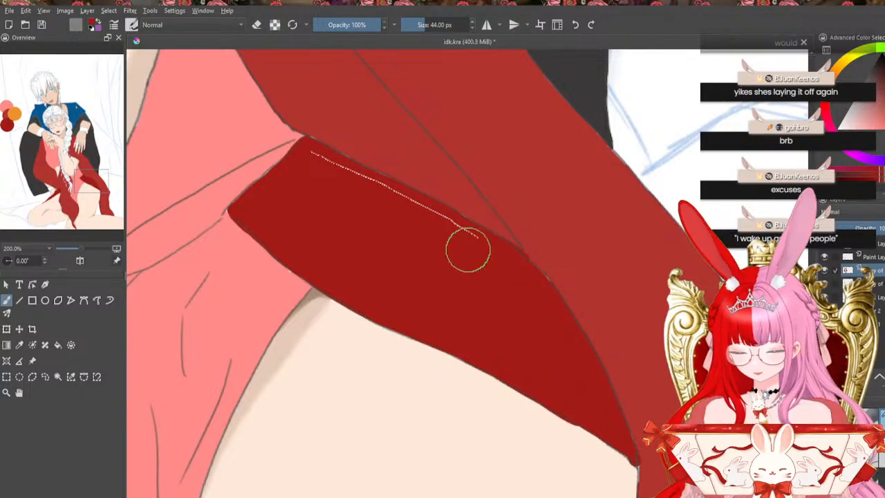
pyautogui.moveTo(381, 187); pyautogui.dragTo(441, 217)
pyautogui.moveTo(343, 170); pyautogui.dragTo(467, 234)
# Paint dark red into the white triangular gap between the thigh and the hanging cloth, along both sides from its upper tip
pyautogui.moveTo(100, 196); pyautogui.dragTo(99, 211)
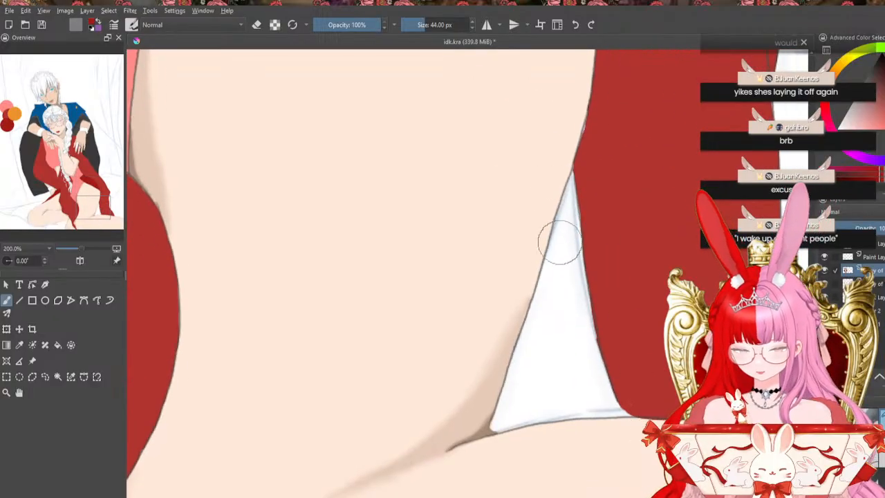
pyautogui.moveTo(557, 241)
pyautogui.mouseDown()
pyautogui.moveTo(548, 269)
pyautogui.moveTo(563, 215)
pyautogui.mouseUp()
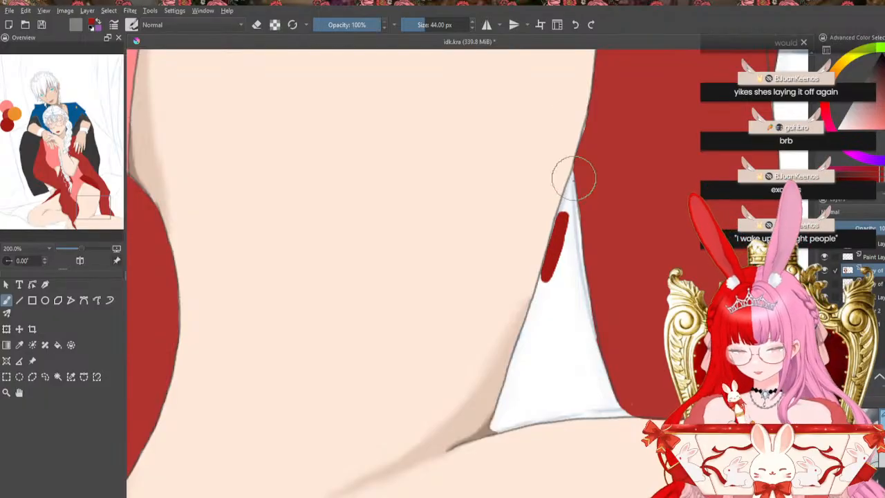
pyautogui.moveTo(572, 169)
pyautogui.mouseDown()
pyautogui.moveTo(558, 227)
pyautogui.moveTo(576, 167)
pyautogui.moveTo(572, 264)
pyautogui.moveTo(581, 238)
pyautogui.moveTo(579, 286)
pyautogui.mouseUp()
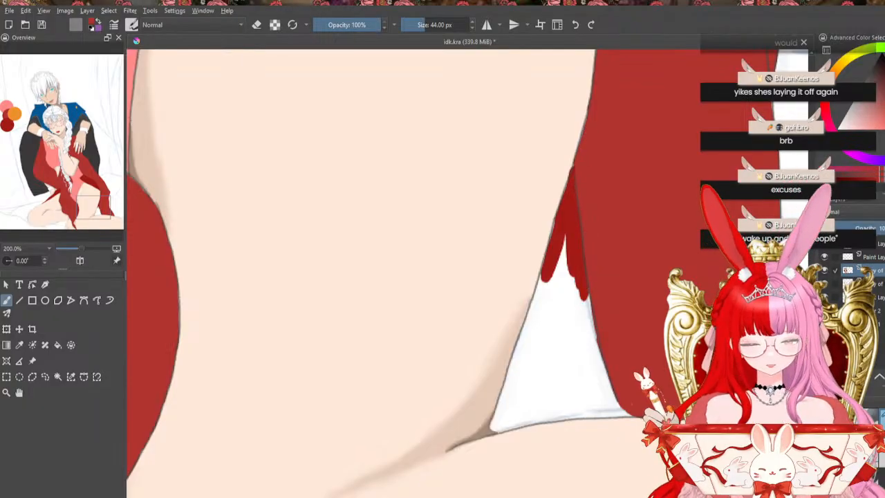
pyautogui.moveTo(561, 238)
pyautogui.mouseDown()
pyautogui.moveTo(533, 311)
pyautogui.moveTo(546, 263)
pyautogui.moveTo(543, 320)
pyautogui.moveTo(556, 296)
pyautogui.moveTo(565, 331)
pyautogui.moveTo(576, 346)
pyautogui.moveTo(585, 333)
pyautogui.moveTo(599, 376)
pyautogui.moveTo(587, 334)
pyautogui.moveTo(613, 395)
pyautogui.mouseUp()
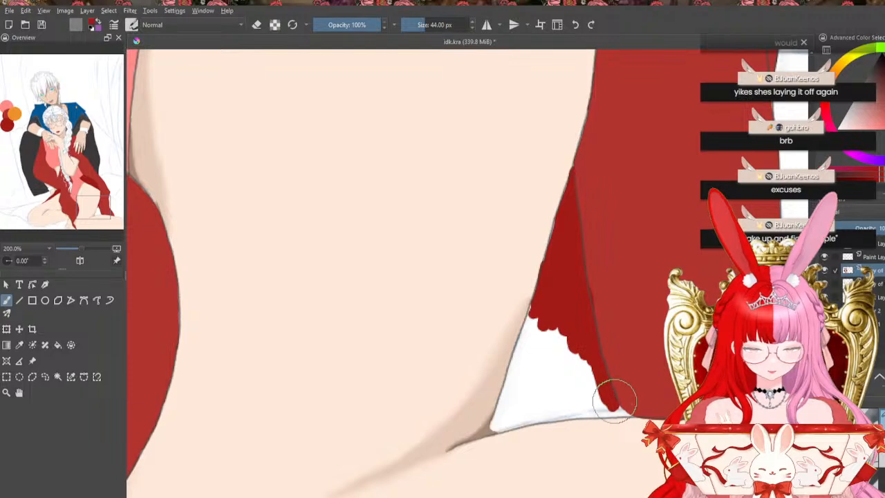
pyautogui.moveTo(563, 298)
pyautogui.mouseDown()
pyautogui.moveTo(536, 341)
pyautogui.moveTo(546, 296)
pyautogui.moveTo(524, 352)
pyautogui.moveTo(541, 296)
pyautogui.moveTo(512, 386)
pyautogui.mouseUp()
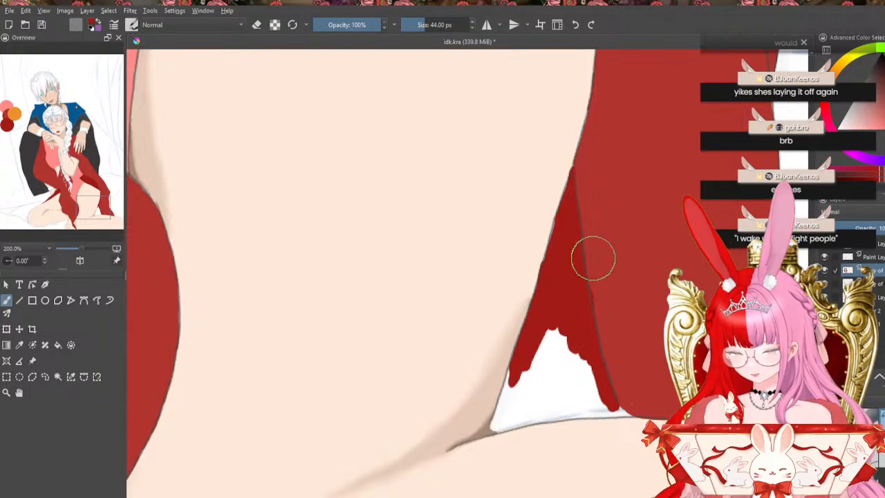
pyautogui.moveTo(567, 322); pyautogui.dragTo(501, 412)
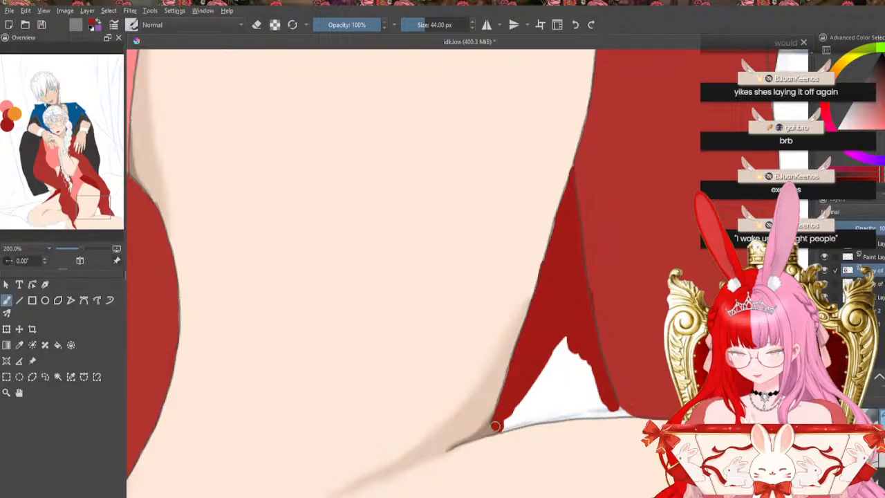
# Finish the triangle's base in dark red along the leg contour, undoing stray strokes and resampling dark red to touch up the edge
pyautogui.moveTo(499, 424)
pyautogui.mouseDown()
pyautogui.moveTo(522, 419)
pyautogui.moveTo(525, 406)
pyautogui.moveTo(495, 425)
pyautogui.moveTo(513, 420)
pyautogui.moveTo(578, 351)
pyautogui.moveTo(533, 388)
pyautogui.mouseUp()
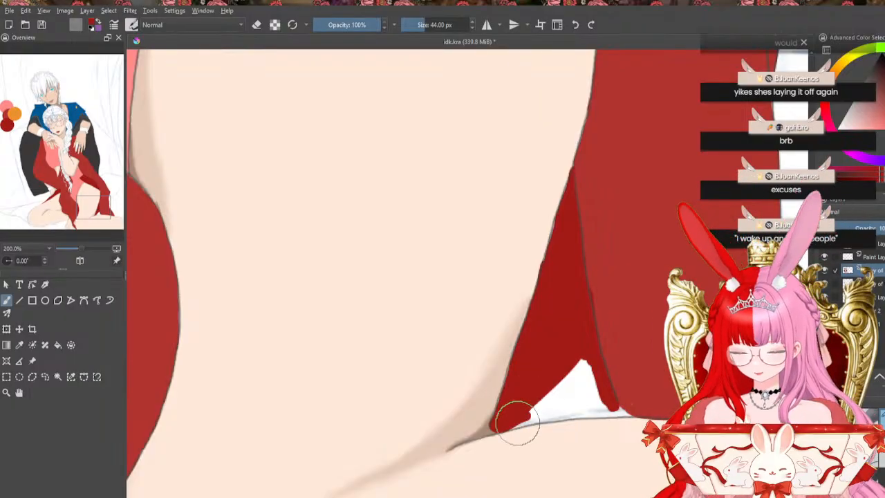
pyautogui.moveTo(511, 427); pyautogui.dragTo(541, 420)
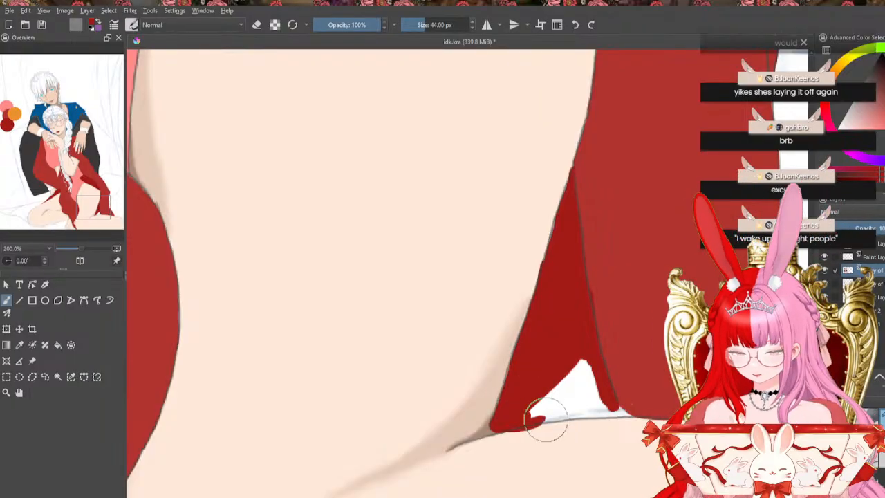
pyautogui.click(576, 24)
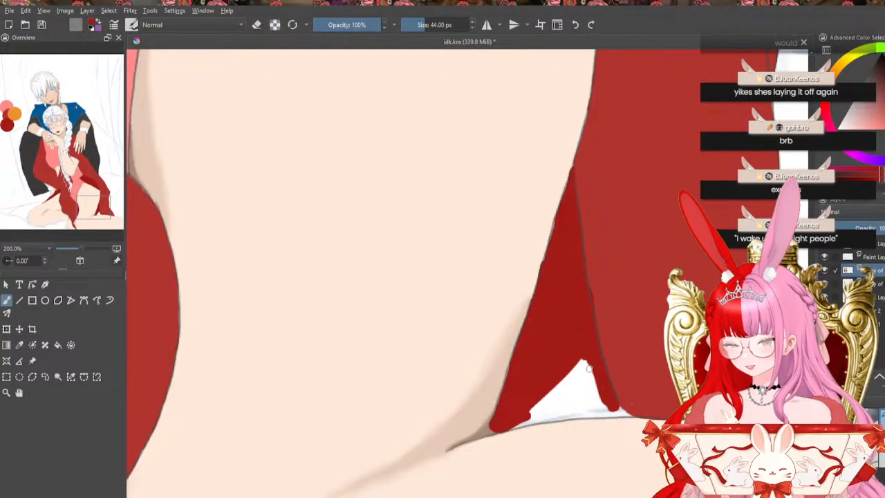
pyautogui.moveTo(588, 401); pyautogui.dragTo(558, 354)
pyautogui.hotkey('ctrl', 'z')
pyautogui.moveTo(528, 389)
pyautogui.mouseDown()
pyautogui.moveTo(527, 413)
pyautogui.moveTo(541, 417)
pyautogui.moveTo(510, 424)
pyautogui.mouseUp()
pyautogui.moveTo(571, 406)
pyautogui.mouseDown()
pyautogui.moveTo(532, 409)
pyautogui.moveTo(586, 406)
pyautogui.moveTo(538, 416)
pyautogui.moveTo(573, 415)
pyautogui.moveTo(584, 412)
pyautogui.moveTo(541, 416)
pyautogui.moveTo(617, 404)
pyautogui.moveTo(601, 396)
pyautogui.moveTo(602, 404)
pyautogui.moveTo(583, 390)
pyautogui.mouseUp()
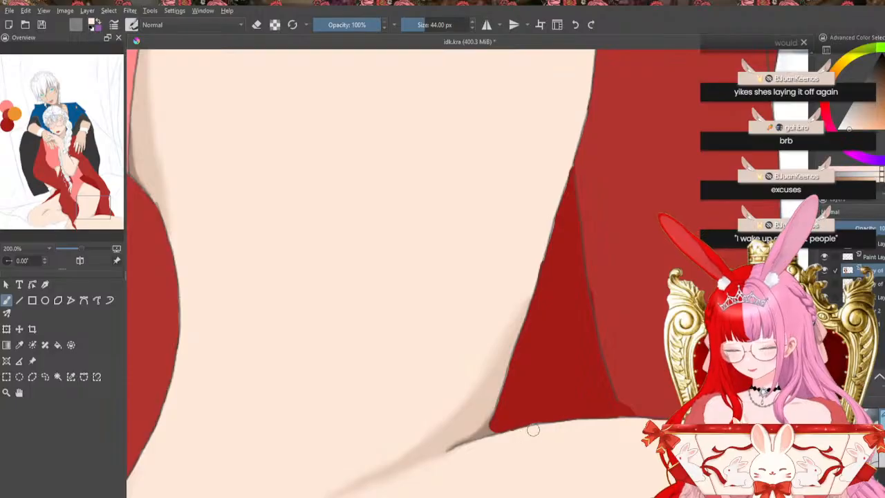
pyautogui.keyDown('ctrl'); pyautogui.click(566, 398); pyautogui.keyUp('ctrl')
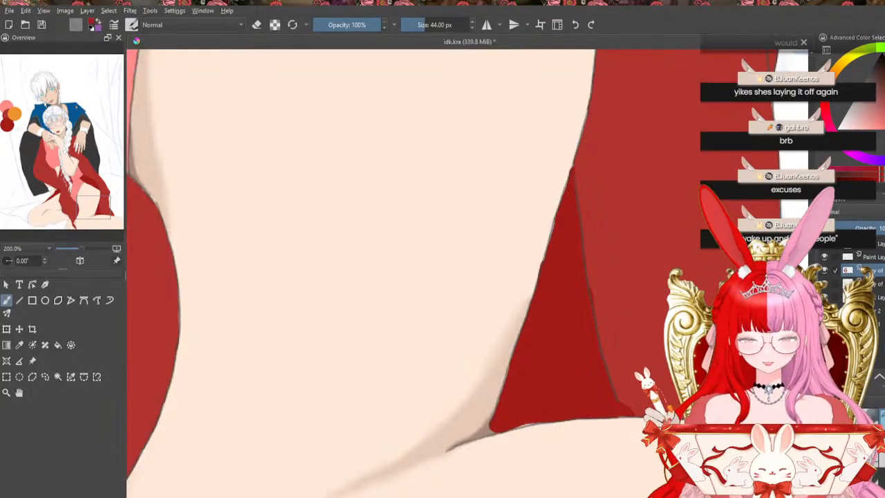
pyautogui.moveTo(521, 415); pyautogui.dragTo(520, 421)
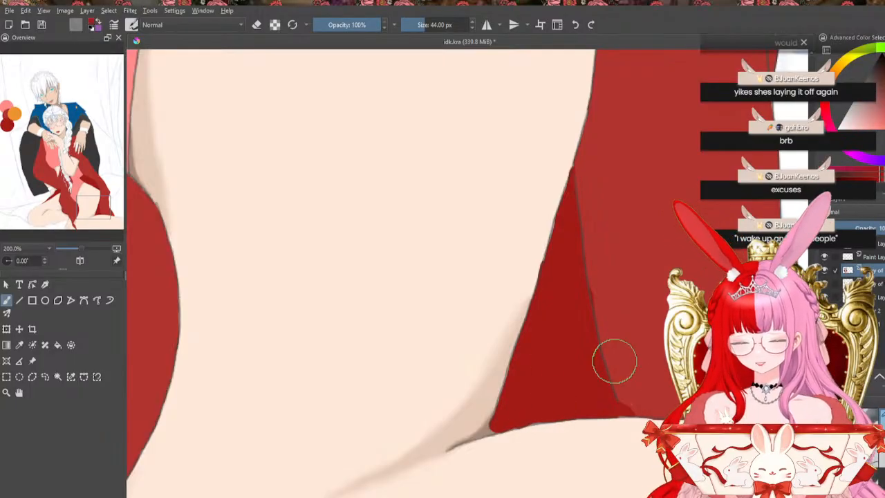
# Review the coloured cloth across the two figures for areas that still lack dark red
pyautogui.press('-')
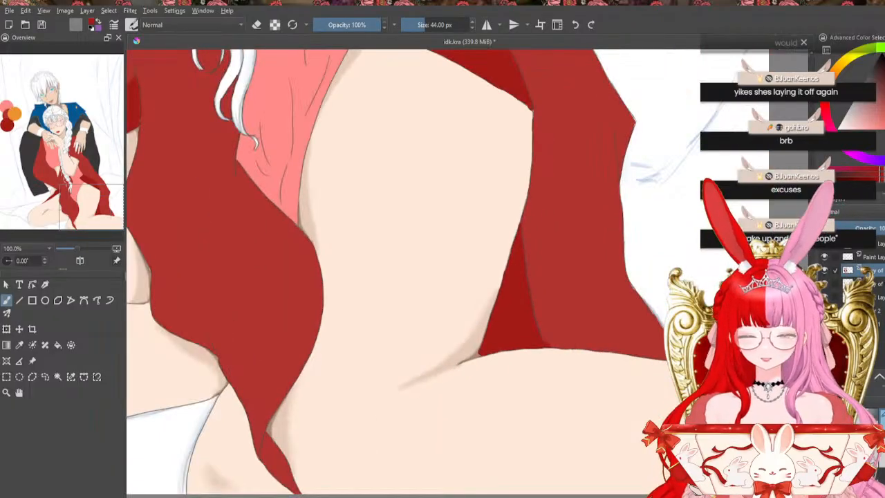
pyautogui.press('-')
pyautogui.press('-')
pyautogui.press('-')
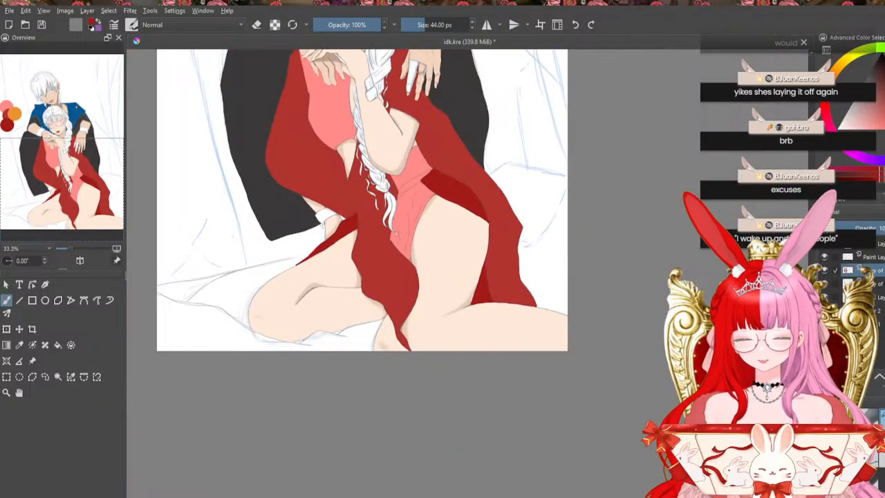
pyautogui.hscroll(-6, 362, 201)
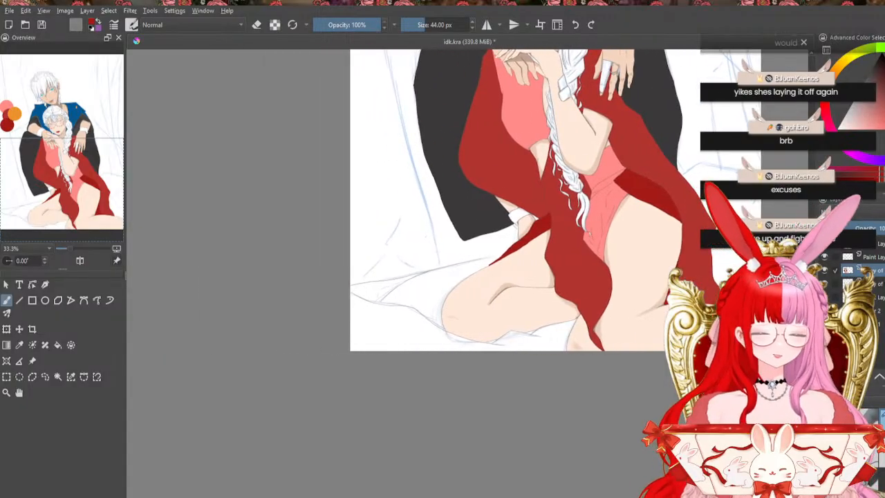
pyautogui.scroll(3, 525, 242)
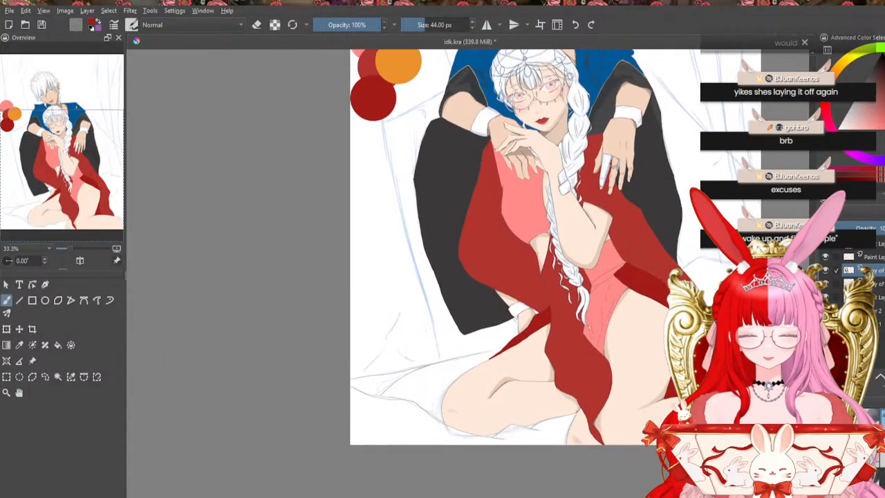
pyautogui.scroll(-2, 525, 242)
pyautogui.scroll(1, 526, 242)
# Extend the dark red underside outward along the bent thigh with a 63 to 68 px brush, staying inside the line art
pyautogui.press('+')
pyautogui.press('+')
pyautogui.press('+')
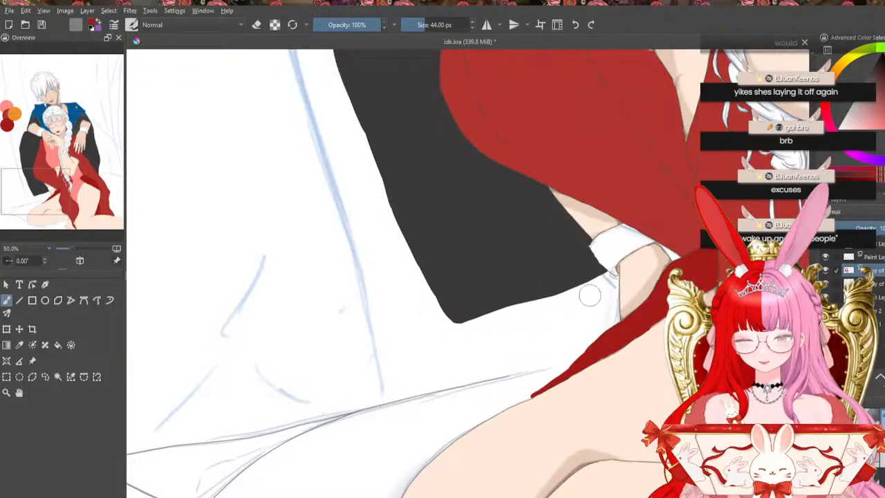
pyautogui.scroll(-5, 525, 242)
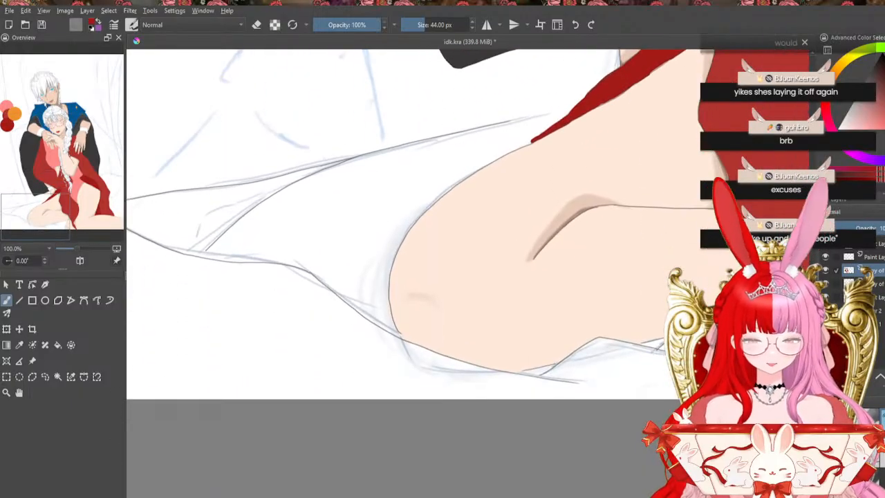
pyautogui.scroll(1, 526, 242)
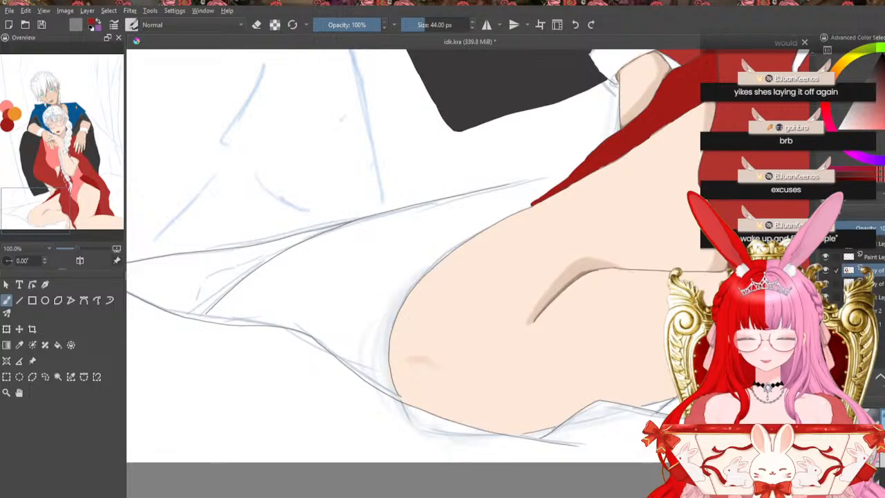
pyautogui.hscroll(-4, 525, 242)
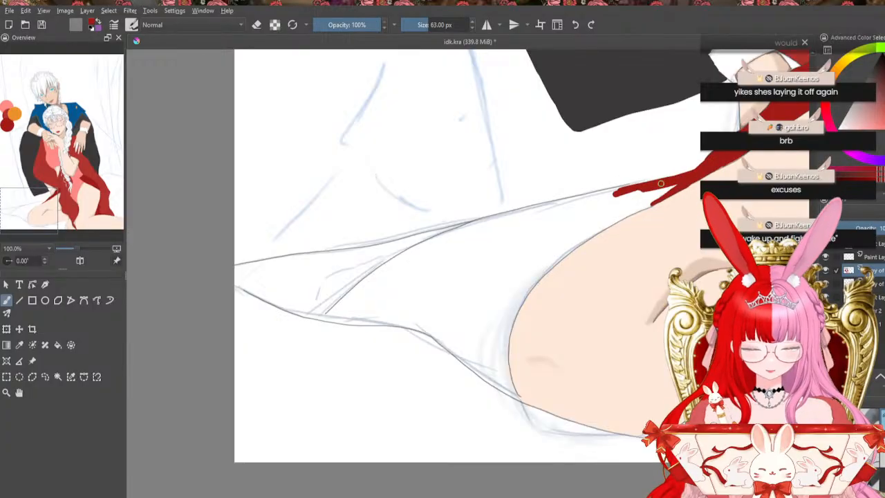
pyautogui.moveTo(662, 183)
pyautogui.mouseDown()
pyautogui.moveTo(674, 184)
pyautogui.moveTo(593, 227)
pyautogui.mouseUp()
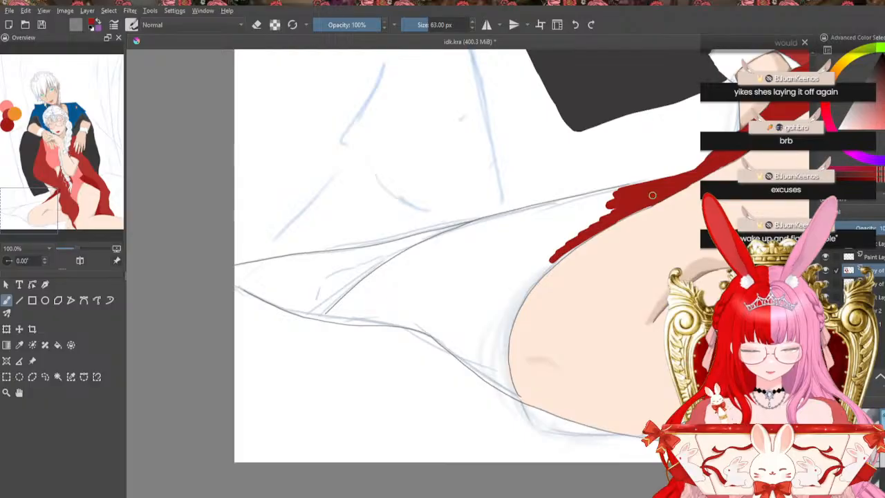
pyautogui.moveTo(652, 196); pyautogui.dragTo(581, 225)
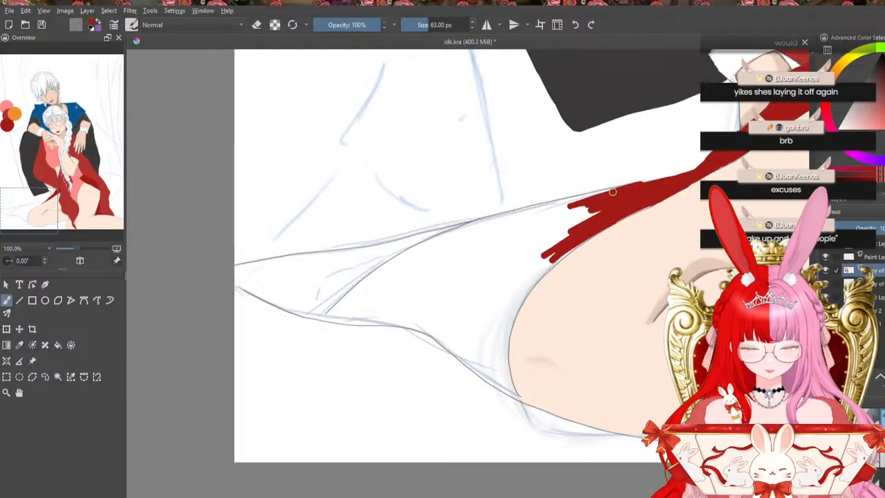
pyautogui.moveTo(600, 194); pyautogui.dragTo(546, 211)
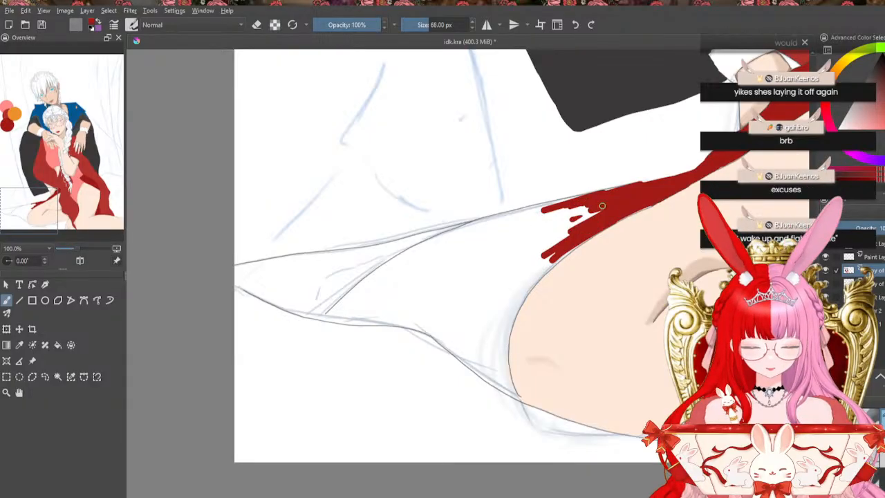
pyautogui.moveTo(596, 208)
pyautogui.mouseDown()
pyautogui.moveTo(520, 243)
pyautogui.moveTo(597, 214)
pyautogui.mouseUp()
pyautogui.moveTo(583, 223)
pyautogui.mouseDown()
pyautogui.moveTo(592, 223)
pyautogui.moveTo(514, 268)
pyautogui.moveTo(557, 253)
pyautogui.mouseUp()
# Paint the spread cloth dark red with a 126 px brush, around the knee's contour and down to the lower canvas edge
pyautogui.moveTo(621, 208)
pyautogui.mouseDown()
pyautogui.moveTo(614, 192)
pyautogui.moveTo(468, 228)
pyautogui.moveTo(328, 303)
pyautogui.moveTo(544, 213)
pyautogui.moveTo(460, 262)
pyautogui.moveTo(439, 319)
pyautogui.moveTo(487, 269)
pyautogui.moveTo(485, 242)
pyautogui.moveTo(445, 249)
pyautogui.moveTo(325, 317)
pyautogui.mouseUp()
pyautogui.moveTo(510, 258)
pyautogui.mouseDown()
pyautogui.moveTo(439, 378)
pyautogui.moveTo(466, 357)
pyautogui.moveTo(461, 383)
pyautogui.moveTo(537, 273)
pyautogui.mouseUp()
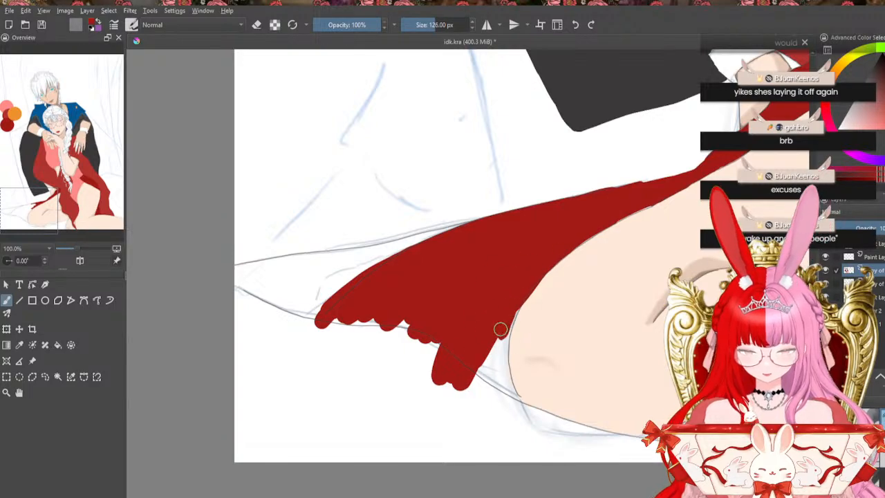
pyautogui.moveTo(505, 341)
pyautogui.mouseDown()
pyautogui.moveTo(517, 417)
pyautogui.moveTo(500, 322)
pyautogui.moveTo(477, 381)
pyautogui.moveTo(481, 404)
pyautogui.mouseUp()
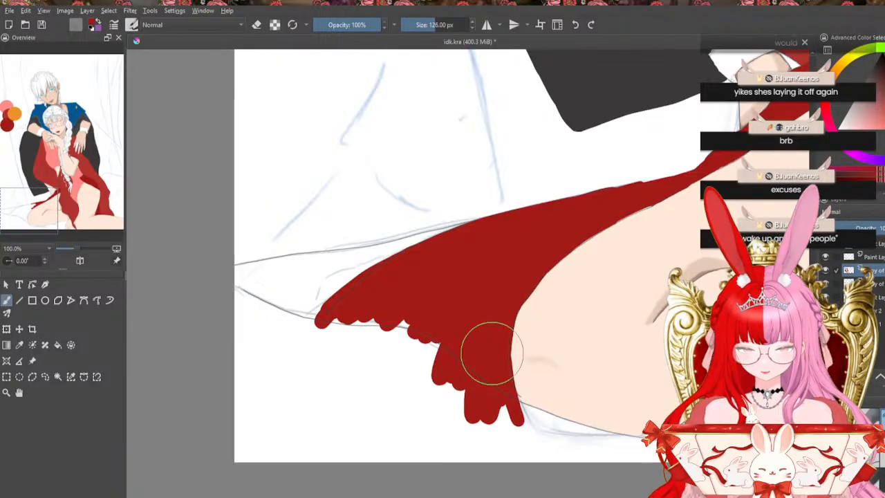
pyautogui.moveTo(399, 297)
pyautogui.mouseDown()
pyautogui.moveTo(413, 324)
pyautogui.moveTo(433, 326)
pyautogui.moveTo(466, 359)
pyautogui.mouseUp()
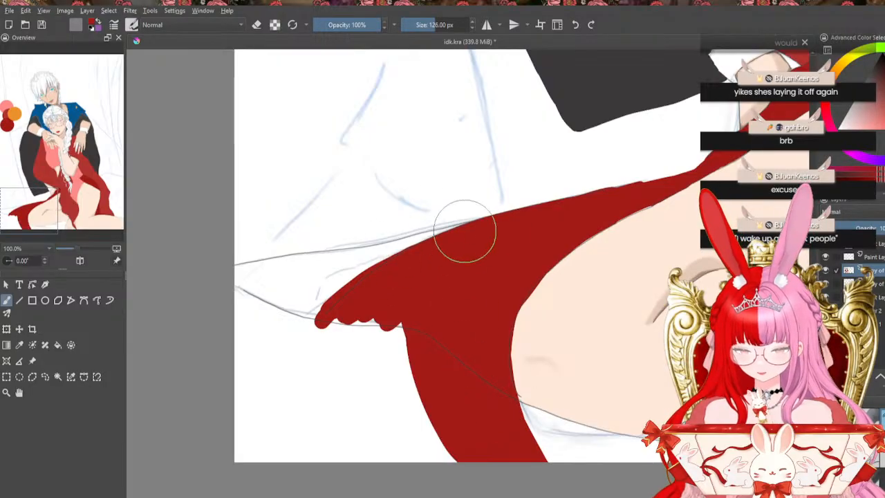
# Cover the canvas corner beyond the knee in dark red and bring the colour up to the cloth's upper contour line
pyautogui.moveTo(373, 266)
pyautogui.mouseDown()
pyautogui.moveTo(249, 304)
pyautogui.moveTo(249, 332)
pyautogui.moveTo(330, 307)
pyautogui.moveTo(239, 374)
pyautogui.moveTo(348, 296)
pyautogui.moveTo(392, 289)
pyautogui.moveTo(238, 433)
pyautogui.moveTo(336, 356)
pyautogui.moveTo(395, 332)
pyautogui.moveTo(297, 459)
pyautogui.moveTo(461, 318)
pyautogui.moveTo(436, 357)
pyautogui.moveTo(457, 374)
pyautogui.moveTo(433, 441)
pyautogui.moveTo(493, 422)
pyautogui.mouseUp()
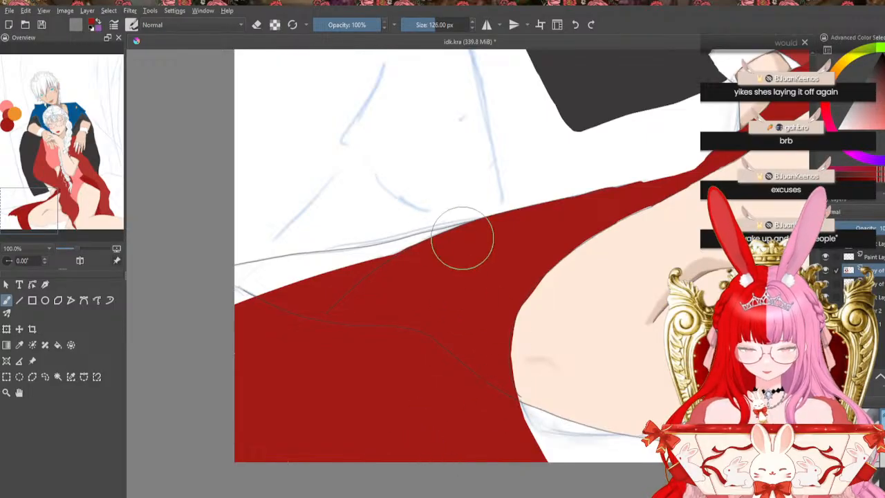
pyautogui.moveTo(460, 238)
pyautogui.mouseDown()
pyautogui.moveTo(465, 231)
pyautogui.moveTo(263, 290)
pyautogui.mouseUp()
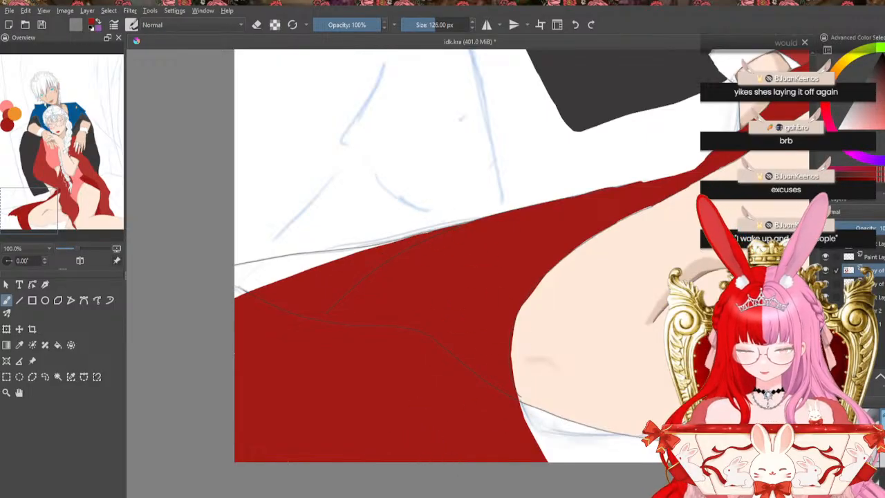
pyautogui.moveTo(419, 239)
pyautogui.mouseDown()
pyautogui.moveTo(237, 275)
pyautogui.moveTo(244, 270)
pyautogui.moveTo(238, 298)
pyautogui.moveTo(274, 285)
pyautogui.mouseUp()
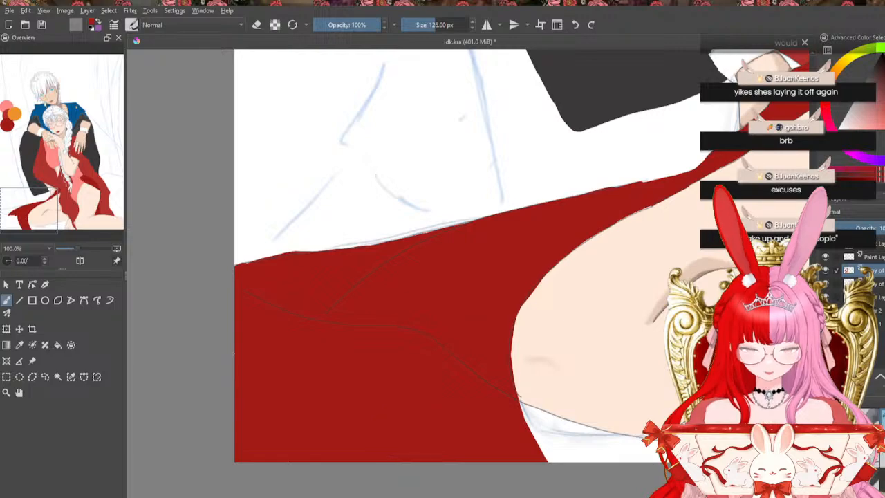
# Paint dark red beneath the bent knee and into the white cloth below the shin with a 126 px brush
pyautogui.moveTo(276, 497); pyautogui.dragTo(363, 497)
pyautogui.moveTo(214, 454)
pyautogui.mouseDown()
pyautogui.moveTo(290, 458)
pyautogui.moveTo(192, 417)
pyautogui.moveTo(222, 415)
pyautogui.moveTo(200, 407)
pyautogui.moveTo(366, 456)
pyautogui.mouseUp()
pyautogui.moveTo(307, 457); pyautogui.dragTo(382, 447)
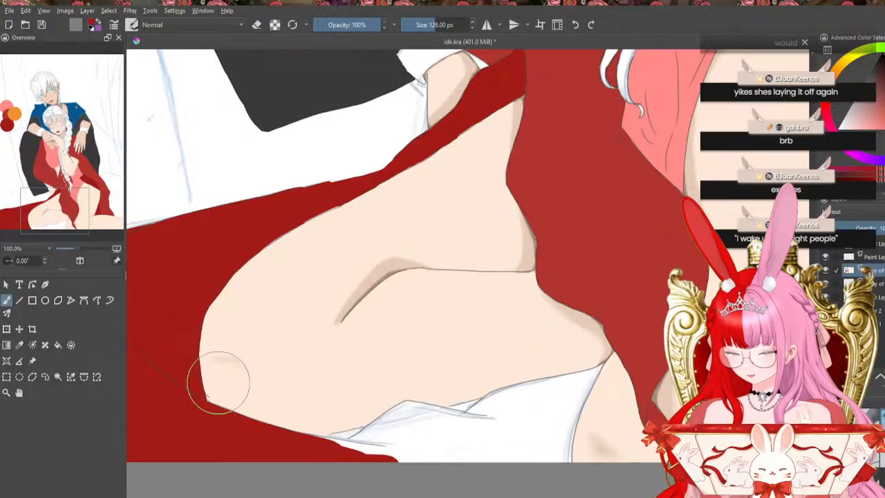
pyautogui.moveTo(326, 443)
pyautogui.mouseDown()
pyautogui.moveTo(392, 455)
pyautogui.moveTo(320, 441)
pyautogui.moveTo(376, 435)
pyautogui.mouseUp()
pyautogui.moveTo(352, 436); pyautogui.dragTo(376, 433)
pyautogui.moveTo(363, 434); pyautogui.dragTo(378, 433)
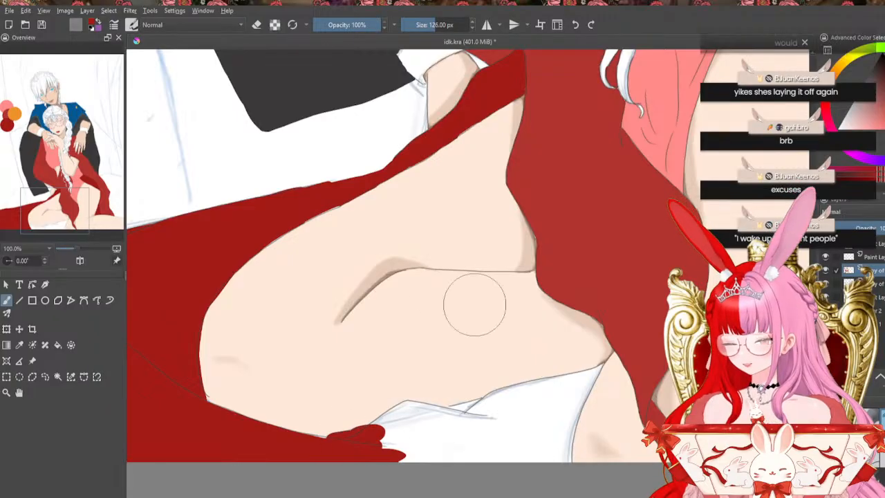
pyautogui.moveTo(412, 404)
pyautogui.mouseDown()
pyautogui.moveTo(379, 425)
pyautogui.moveTo(417, 418)
pyautogui.moveTo(431, 432)
pyautogui.mouseUp()
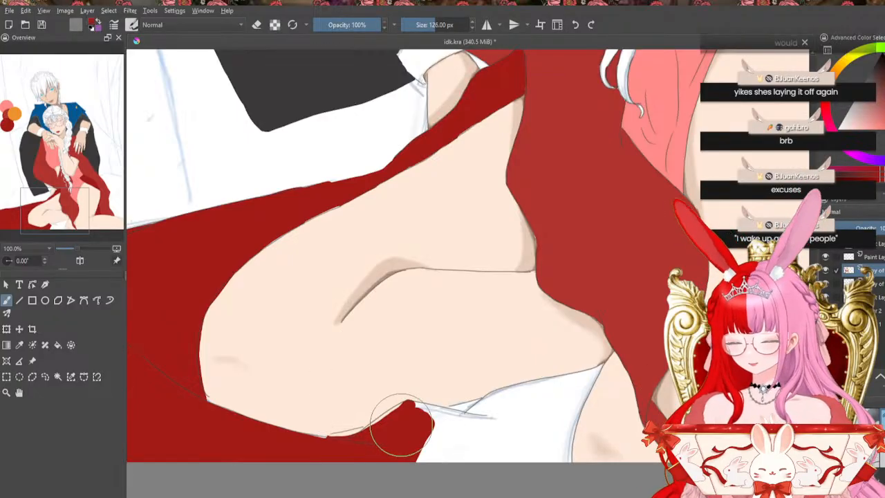
# Fill the remaining white cloth under the bent leg with dark red up to the other knee, using an 84 px brush
pyautogui.press('[')
pyautogui.press('[')
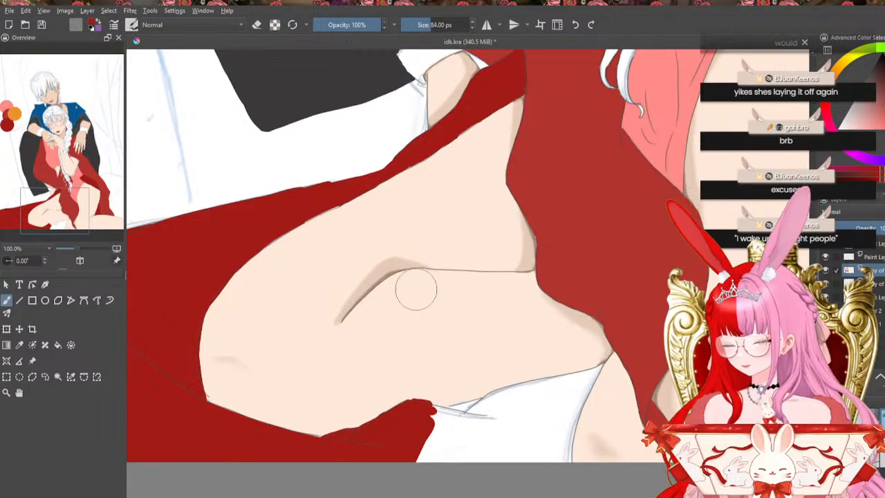
pyautogui.click(576, 25)
pyautogui.moveTo(422, 409); pyautogui.dragTo(451, 415)
pyautogui.moveTo(419, 407); pyautogui.dragTo(505, 424)
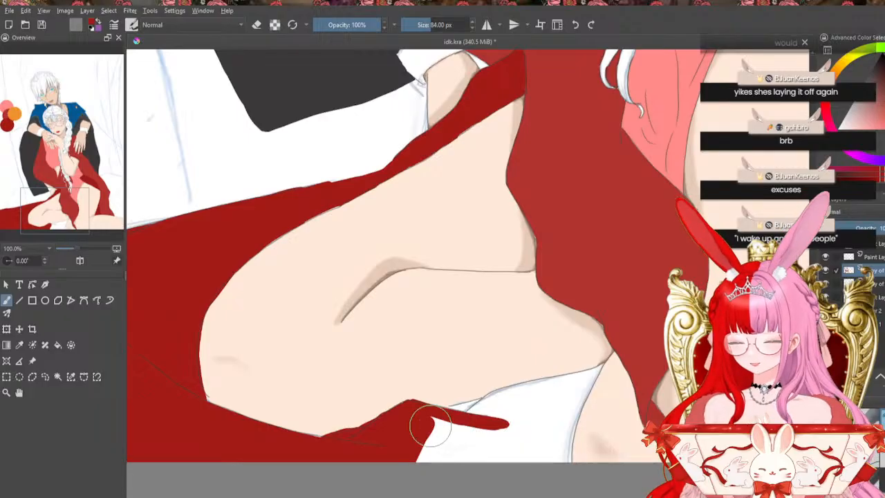
pyautogui.moveTo(420, 422)
pyautogui.mouseDown()
pyautogui.moveTo(440, 453)
pyautogui.moveTo(451, 457)
pyautogui.moveTo(462, 453)
pyautogui.moveTo(453, 441)
pyautogui.moveTo(478, 432)
pyautogui.moveTo(496, 400)
pyautogui.moveTo(454, 412)
pyautogui.moveTo(502, 403)
pyautogui.moveTo(518, 409)
pyautogui.moveTo(514, 419)
pyautogui.moveTo(545, 412)
pyautogui.moveTo(523, 430)
pyautogui.moveTo(539, 419)
pyautogui.moveTo(516, 455)
pyautogui.mouseUp()
pyautogui.moveTo(542, 420)
pyautogui.mouseDown()
pyautogui.moveTo(546, 443)
pyautogui.moveTo(552, 417)
pyautogui.moveTo(565, 452)
pyautogui.moveTo(579, 385)
pyautogui.moveTo(593, 371)
pyautogui.moveTo(577, 396)
pyautogui.moveTo(598, 368)
pyautogui.moveTo(534, 408)
pyautogui.moveTo(558, 409)
pyautogui.moveTo(597, 371)
pyautogui.moveTo(546, 391)
pyautogui.mouseUp()
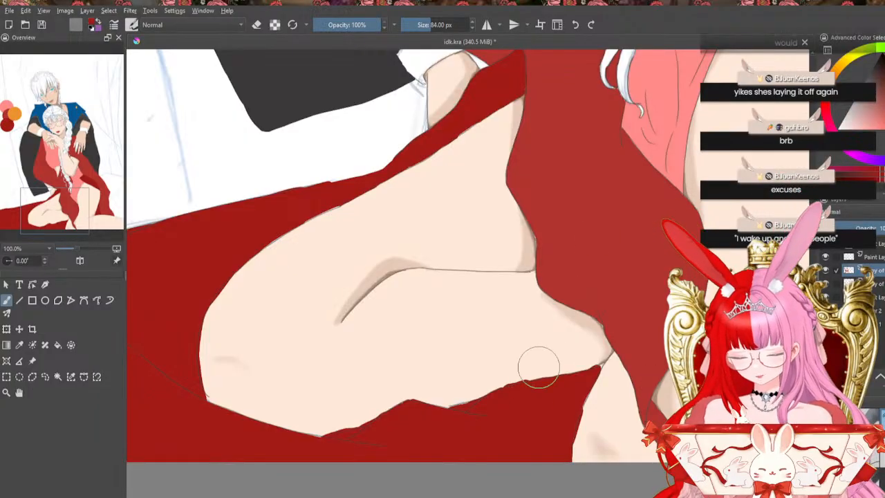
# Undo the last strokes under the bent leg and repaint that gap in sampled dark red with a 59 px brush, following the leg's contour
pyautogui.press('[')
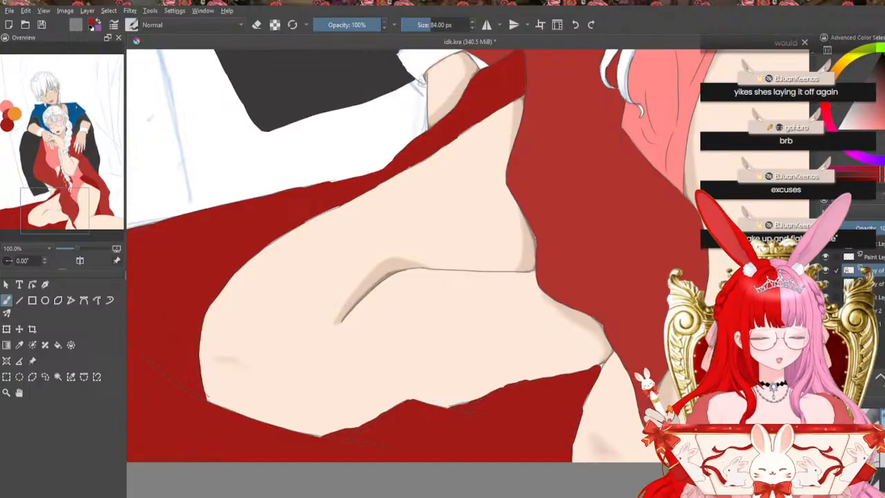
pyautogui.press('[')
pyautogui.press('[')
pyautogui.press('[')
pyautogui.press('[')
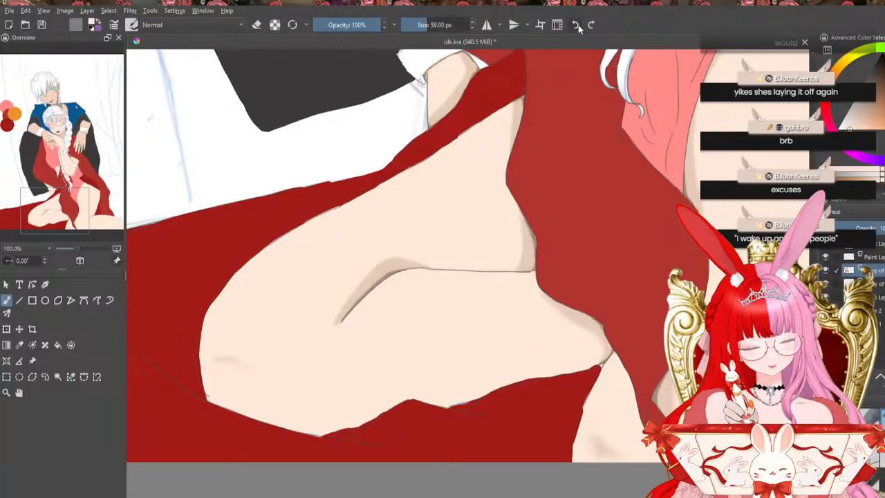
pyautogui.click(578, 25)
pyautogui.click(579, 25)
pyautogui.click(581, 26)
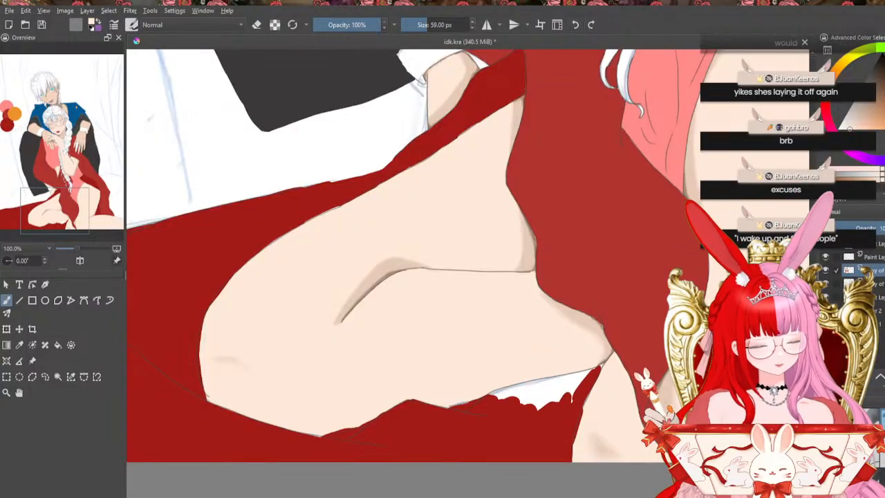
pyautogui.keyDown('ctrl'); pyautogui.click(580, 414); pyautogui.keyUp('ctrl')
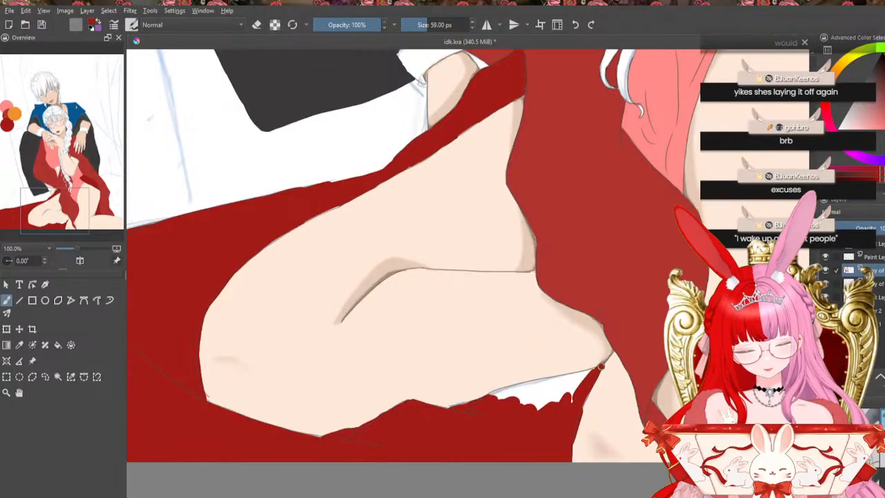
pyautogui.moveTo(593, 374)
pyautogui.mouseDown()
pyautogui.moveTo(563, 411)
pyautogui.moveTo(601, 349)
pyautogui.moveTo(586, 380)
pyautogui.moveTo(515, 400)
pyautogui.moveTo(561, 392)
pyautogui.moveTo(537, 404)
pyautogui.mouseUp()
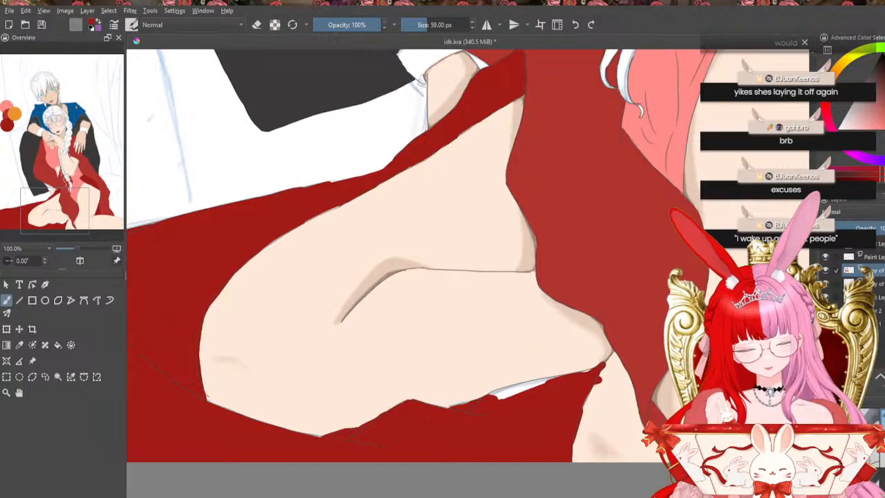
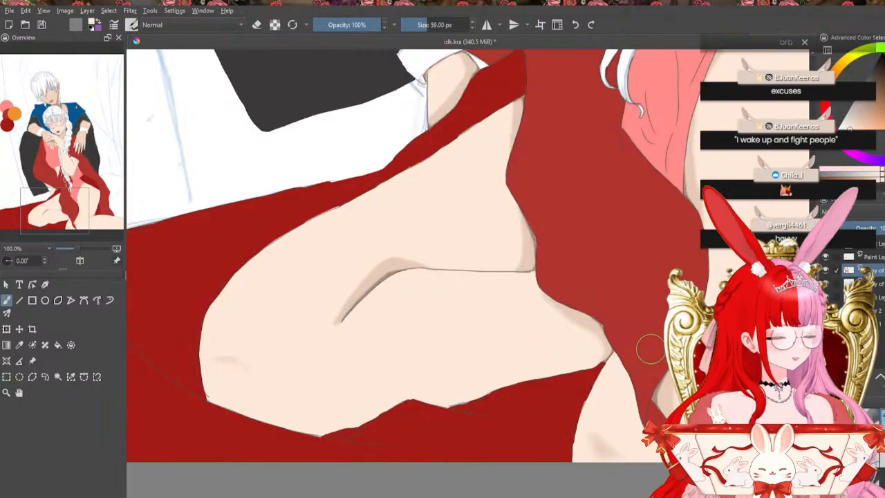
# Block in the cloth behind the outstretched leg in sampled dark red with a 176 to 188 px brush, redoing the stroke nearest the garment
pyautogui.moveTo(643, 256); pyautogui.dragTo(202, 256)
pyautogui.hotkey('ctrl', '-')
pyautogui.hotkey('ctrl', '-')
pyautogui.hotkey('ctrl', '-')
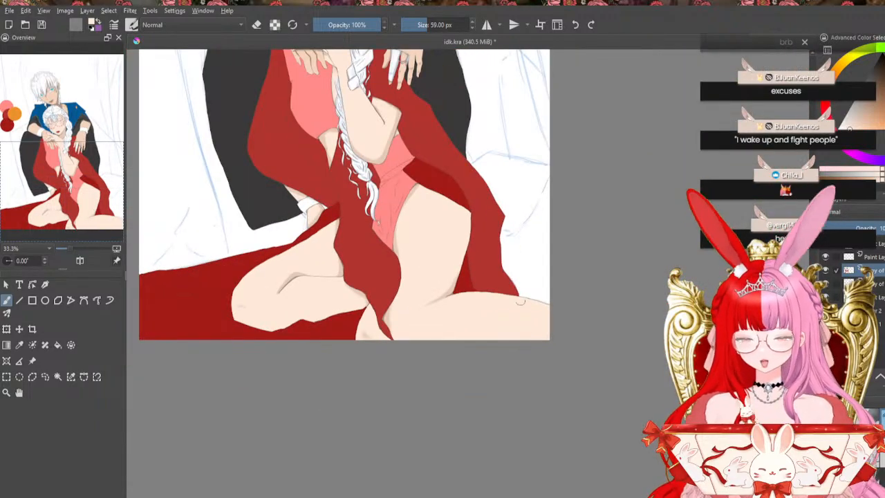
pyautogui.keyDown('ctrl'); pyautogui.click(207, 305); pyautogui.keyUp('ctrl')
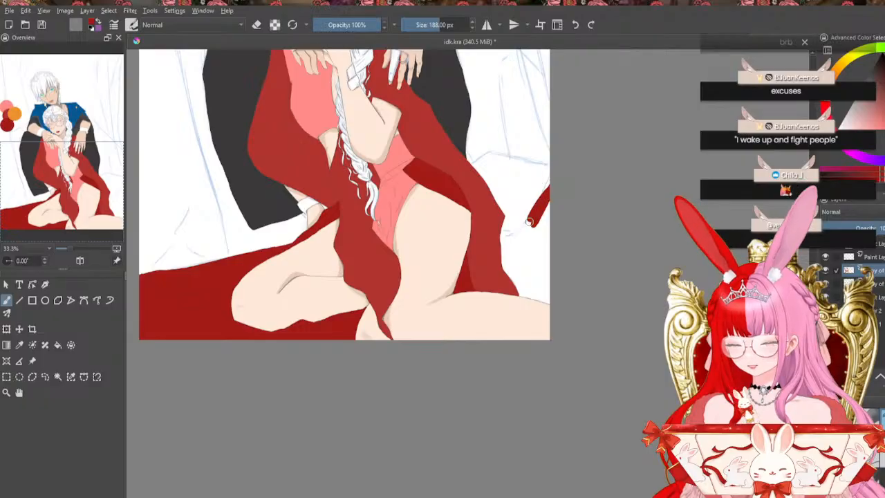
pyautogui.moveTo(529, 221)
pyautogui.mouseDown()
pyautogui.moveTo(528, 262)
pyautogui.moveTo(547, 228)
pyautogui.mouseUp()
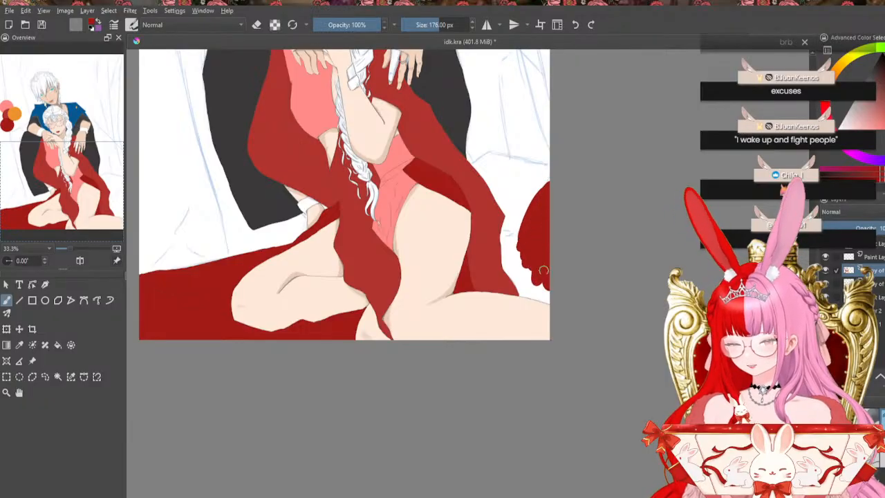
pyautogui.moveTo(541, 282); pyautogui.dragTo(512, 240)
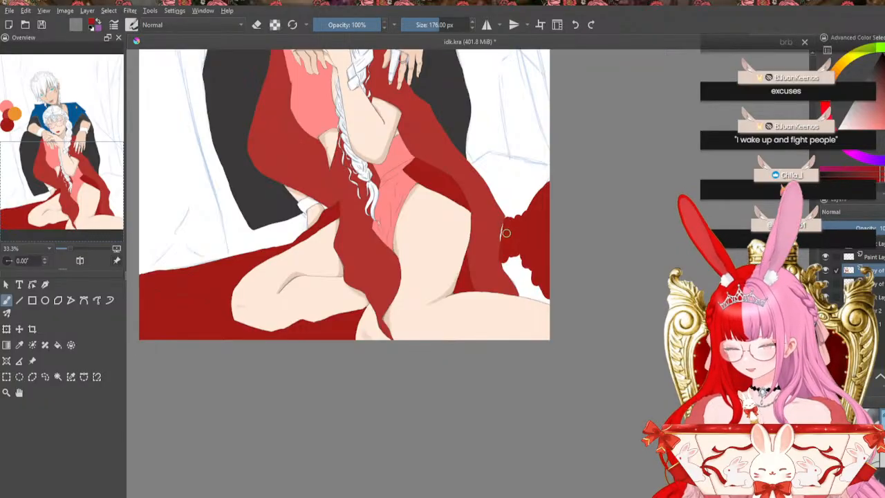
pyautogui.click(574, 25)
pyautogui.moveTo(513, 222); pyautogui.dragTo(513, 250)
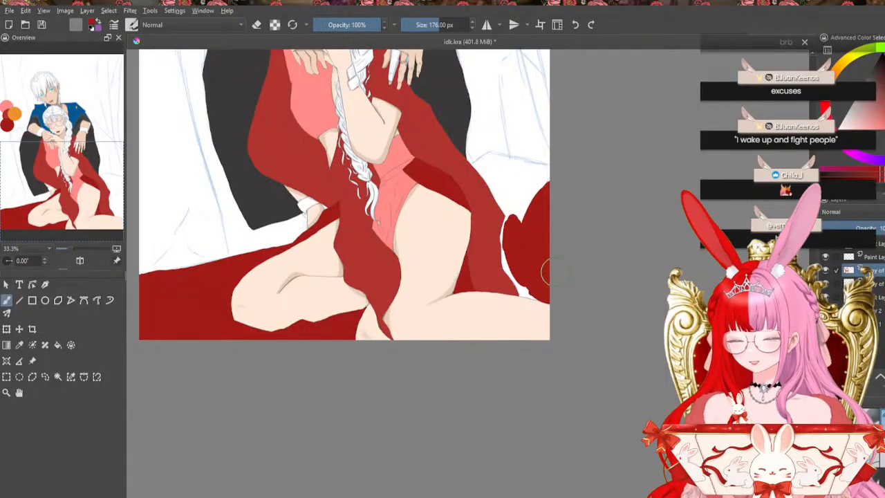
# Close the white gap between the garment's outer edge and the new dark red cloth with a 118 px brush
pyautogui.press('[')
pyautogui.scroll(6, 543, 273)
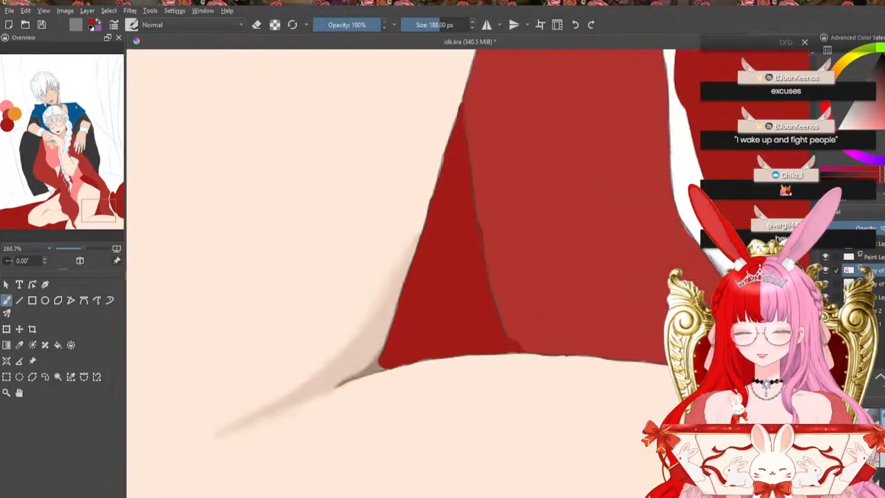
pyautogui.scroll(-4, 619, 251)
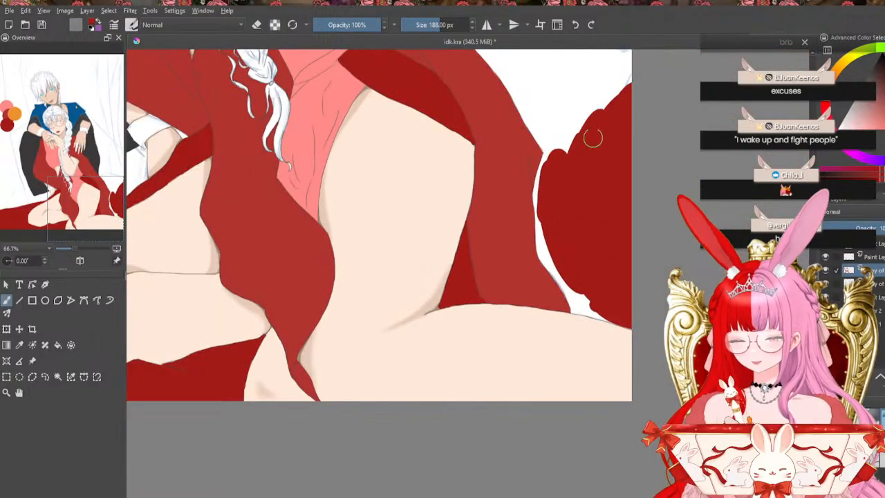
pyautogui.press('[')
pyautogui.press('[')
pyautogui.press('[')
pyautogui.press('[')
pyautogui.press('[')
pyautogui.press('[')
pyautogui.press('[')
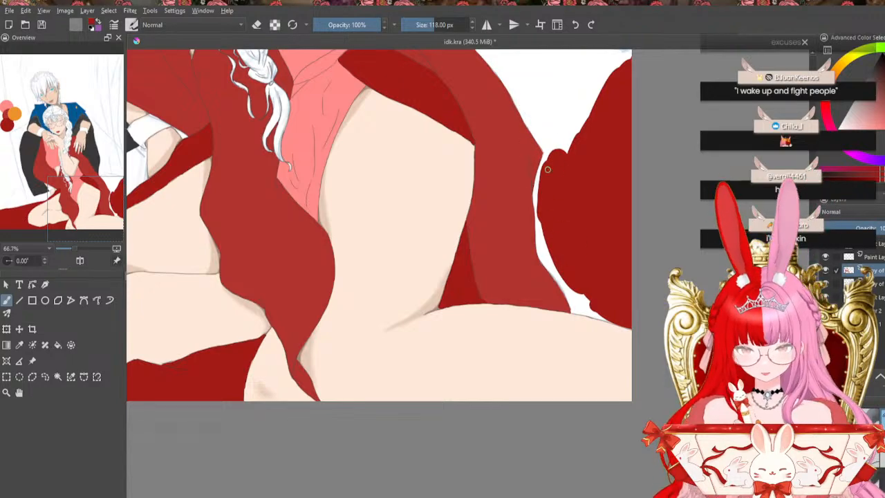
pyautogui.moveTo(548, 159)
pyautogui.mouseDown()
pyautogui.moveTo(539, 245)
pyautogui.moveTo(543, 231)
pyautogui.moveTo(545, 259)
pyautogui.moveTo(561, 277)
pyautogui.moveTo(544, 262)
pyautogui.moveTo(550, 256)
pyautogui.moveTo(597, 308)
pyautogui.mouseUp()
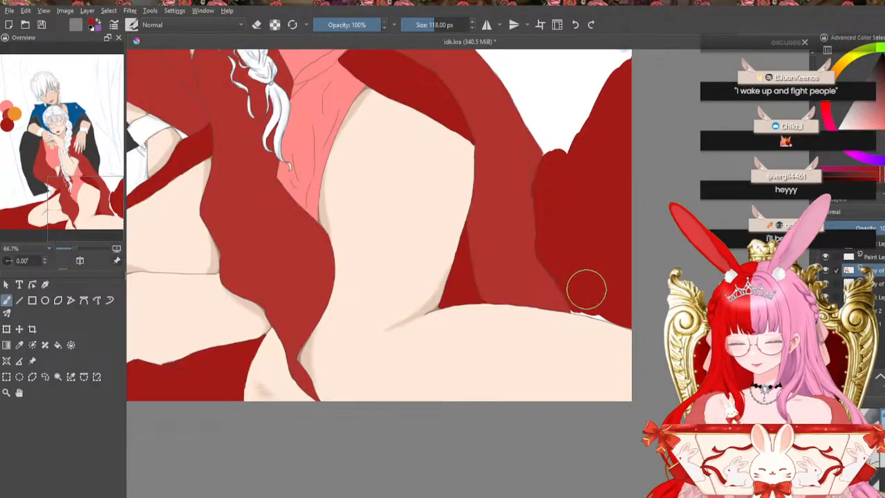
# Reduce the brush to 59 px for filling the white sliver along the outstretched leg's upper contour
pyautogui.press('[')
pyautogui.press('[')
pyautogui.press('[')
pyautogui.press('[')
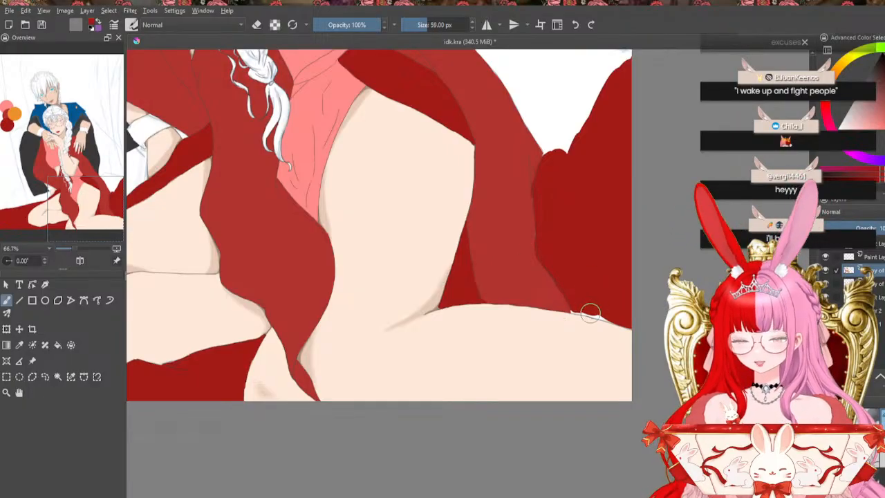
# Paint over the white gap between the dark red fabric and the top of the thigh with a 55 px brush
pyautogui.press('[')
pyautogui.moveTo(589, 313)
pyautogui.mouseDown()
pyautogui.moveTo(611, 319)
pyautogui.moveTo(582, 314)
pyautogui.mouseUp()
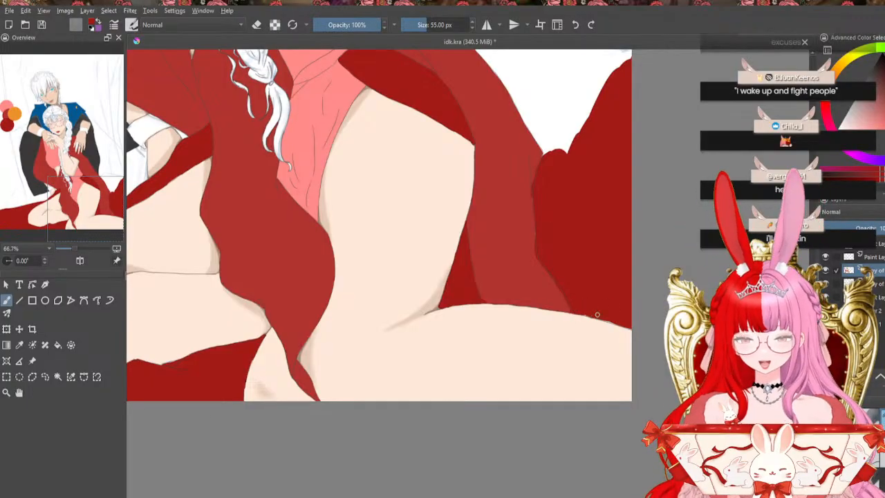
pyautogui.moveTo(584, 315); pyautogui.dragTo(610, 319)
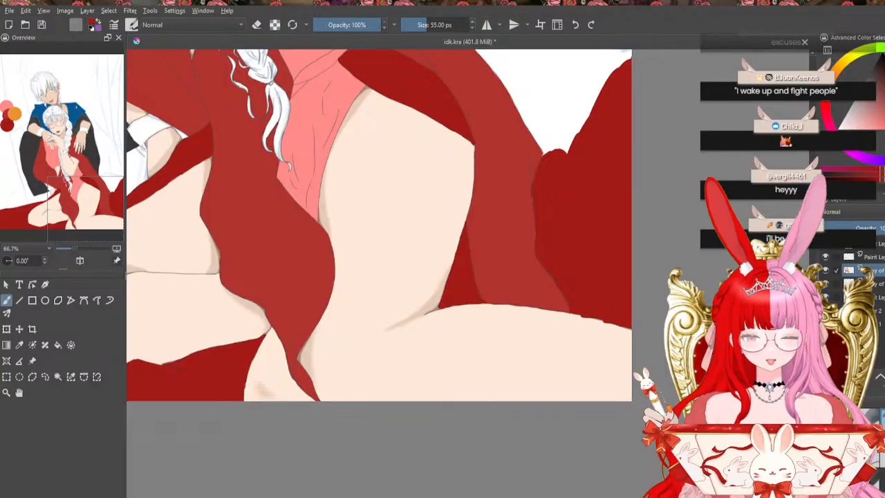
# Sample the dark red of the fabric and paint it along the robe's outer edge from the black sleeve down to the existing fabric
pyautogui.hotkey('ctrl', '+')
pyautogui.hotkey('ctrl', '+')
pyautogui.hotkey('ctrl', '+')
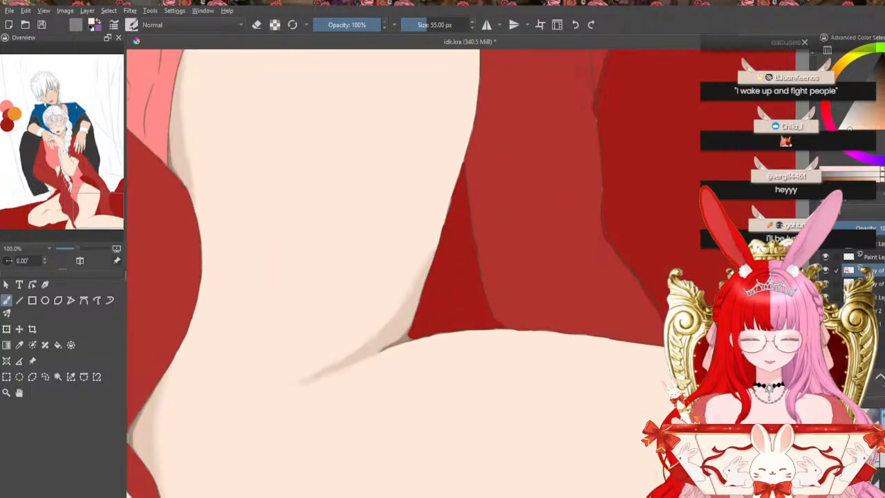
pyautogui.hotkey('ctrl', '-')
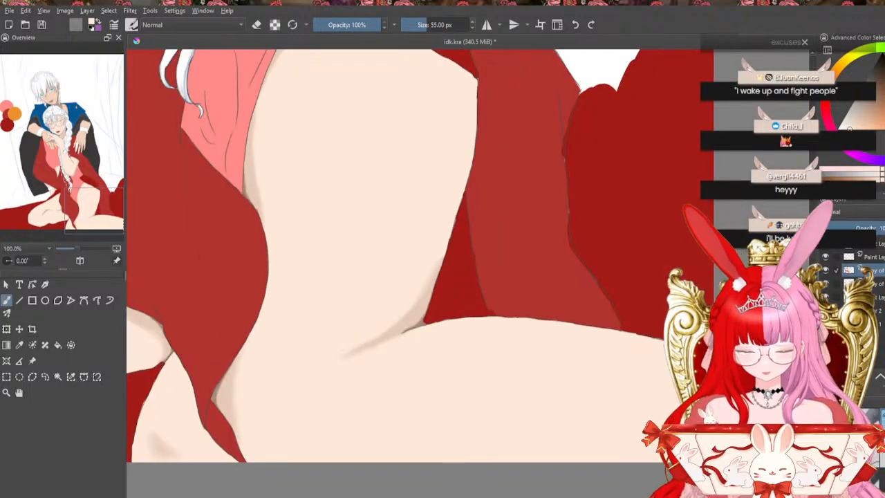
pyautogui.keyDown('ctrl'); pyautogui.click(647, 288); pyautogui.keyUp('ctrl')
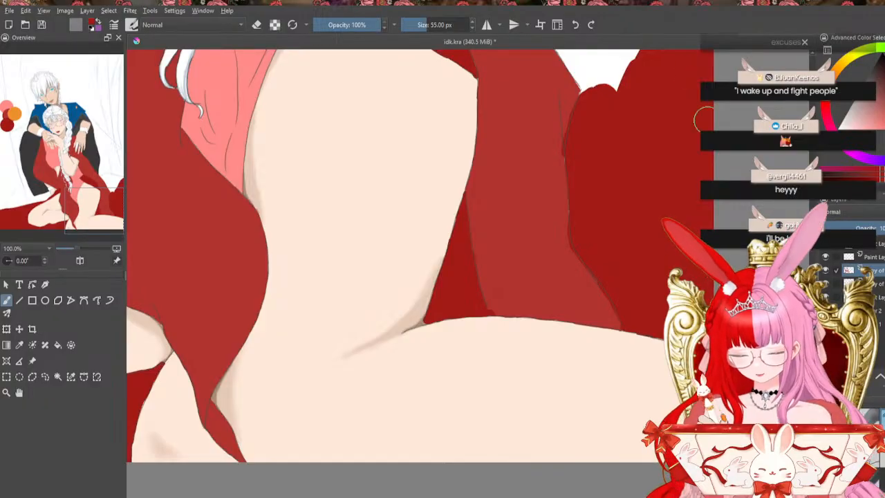
pyautogui.scroll(3, 421, 272)
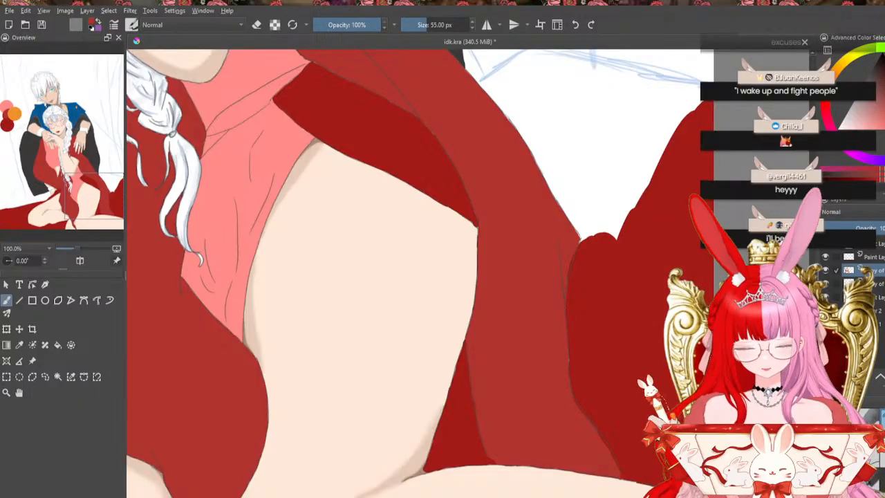
pyautogui.scroll(5, 576, 268)
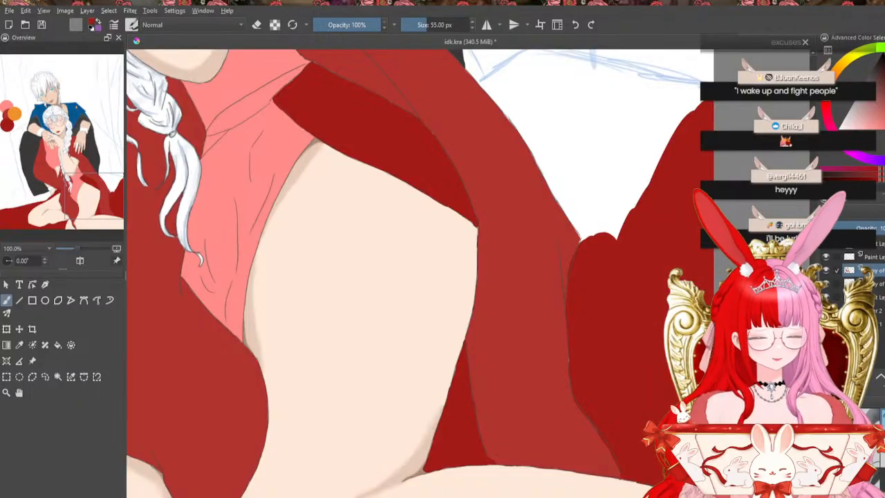
pyautogui.press('[')
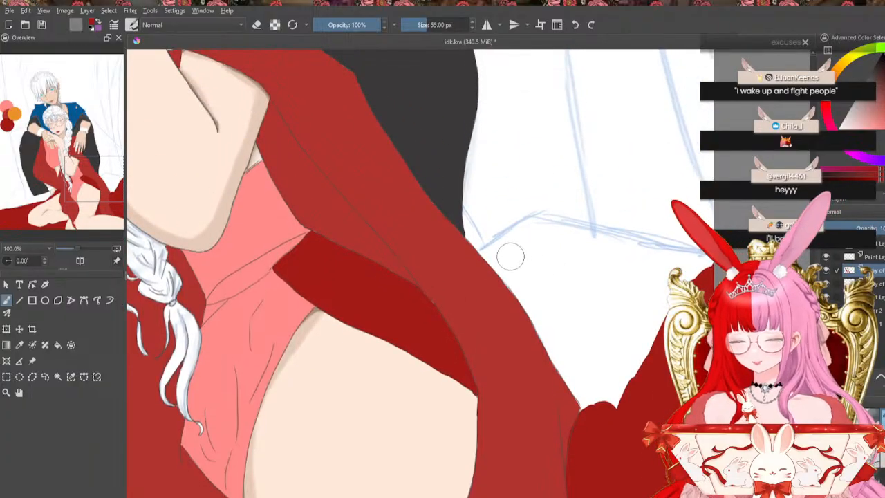
pyautogui.moveTo(483, 251)
pyautogui.mouseDown()
pyautogui.moveTo(503, 274)
pyautogui.moveTo(484, 253)
pyautogui.moveTo(538, 309)
pyautogui.moveTo(514, 291)
pyautogui.moveTo(576, 396)
pyautogui.mouseUp()
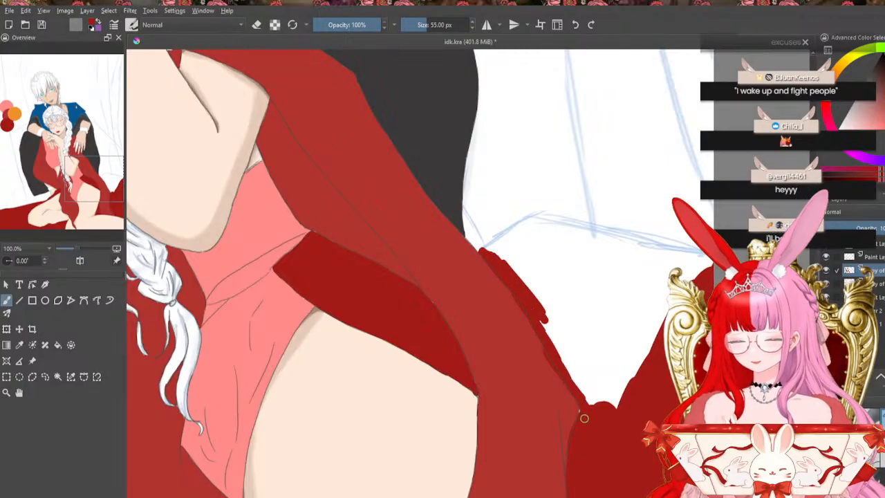
pyautogui.moveTo(548, 325)
pyautogui.mouseDown()
pyautogui.moveTo(590, 394)
pyautogui.moveTo(572, 352)
pyautogui.moveTo(582, 365)
pyautogui.moveTo(541, 320)
pyautogui.moveTo(607, 409)
pyautogui.mouseUp()
# Enlarge the brush to 73 px and extend the dark red fabric upward, outlining its top edge along the blue sketch lines
pyautogui.press(']')
pyautogui.press(']')
pyautogui.press(']')
pyautogui.press(']')
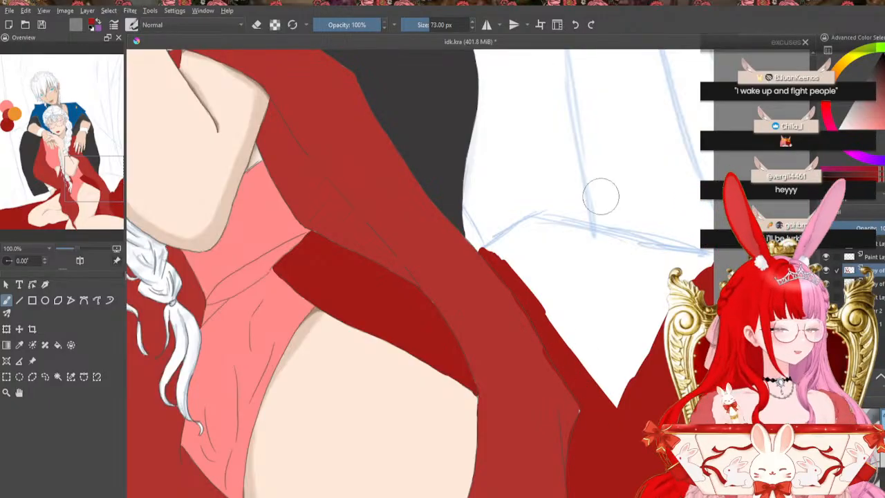
pyautogui.moveTo(693, 269)
pyautogui.mouseDown()
pyautogui.moveTo(602, 374)
pyautogui.moveTo(602, 393)
pyautogui.moveTo(640, 385)
pyautogui.mouseUp()
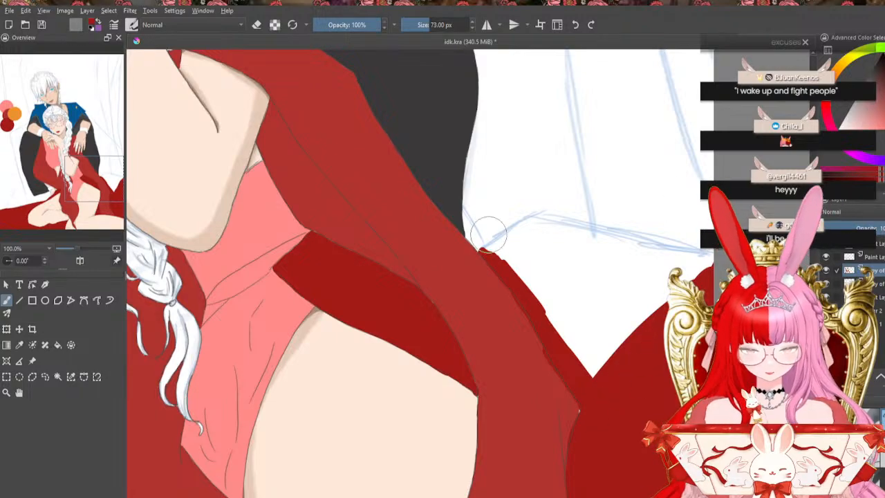
pyautogui.moveTo(485, 249)
pyautogui.mouseDown()
pyautogui.moveTo(548, 210)
pyautogui.moveTo(661, 235)
pyautogui.mouseUp()
pyautogui.moveTo(698, 265); pyautogui.dragTo(616, 349)
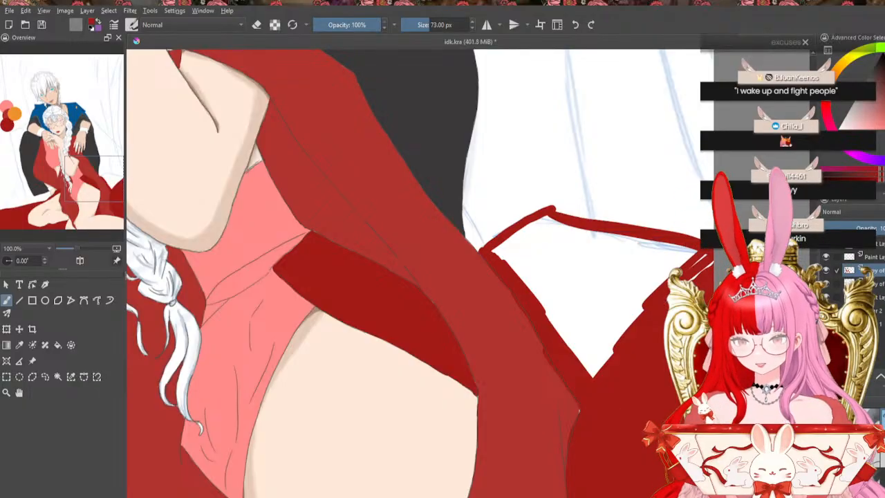
pyautogui.moveTo(690, 249)
pyautogui.mouseDown()
pyautogui.moveTo(568, 325)
pyautogui.moveTo(663, 267)
pyautogui.moveTo(662, 282)
pyautogui.moveTo(643, 291)
pyautogui.moveTo(619, 327)
pyautogui.mouseUp()
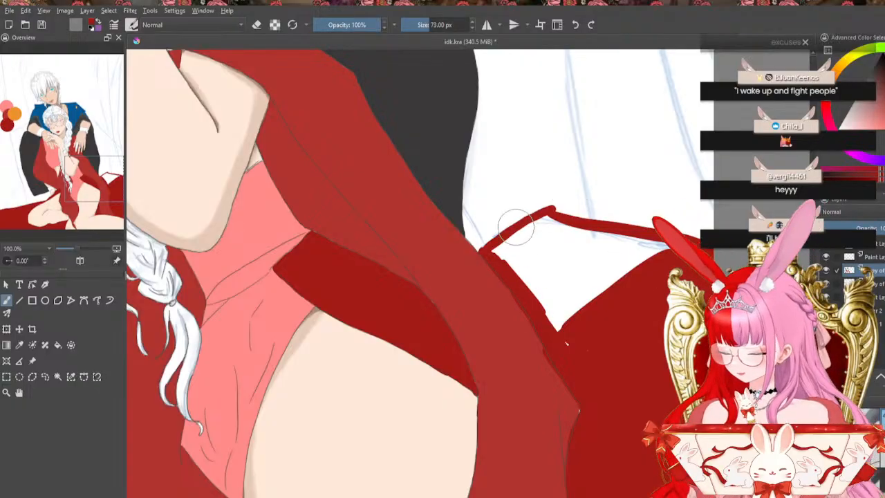
# Fill the remaining white area inside the fabric outline with dark red, enlarging the brush to 165 px
pyautogui.press('[')
pyautogui.moveTo(534, 225)
pyautogui.mouseDown()
pyautogui.moveTo(567, 356)
pyautogui.moveTo(521, 262)
pyautogui.moveTo(531, 306)
pyautogui.moveTo(531, 228)
pyautogui.moveTo(510, 264)
pyautogui.moveTo(518, 236)
pyautogui.moveTo(504, 245)
pyautogui.moveTo(530, 223)
pyautogui.moveTo(523, 239)
pyautogui.moveTo(531, 227)
pyautogui.moveTo(524, 219)
pyautogui.moveTo(621, 242)
pyautogui.moveTo(574, 283)
pyautogui.moveTo(625, 251)
pyautogui.moveTo(684, 245)
pyautogui.mouseUp()
pyautogui.press(']')
pyautogui.press(']')
pyautogui.press(']')
pyautogui.press(']')
pyautogui.press(']')
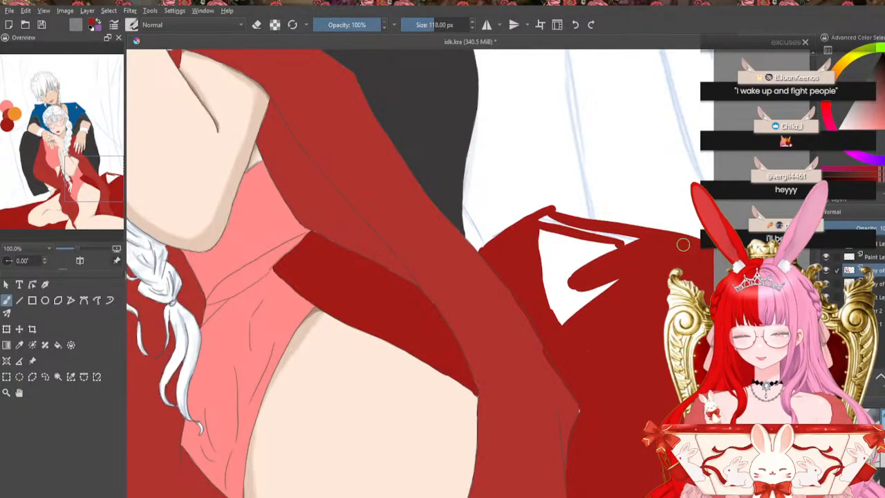
pyautogui.press(']')
pyautogui.moveTo(629, 253)
pyautogui.mouseDown()
pyautogui.moveTo(569, 317)
pyautogui.moveTo(573, 300)
pyautogui.moveTo(545, 231)
pyautogui.moveTo(637, 237)
pyautogui.moveTo(577, 255)
pyautogui.moveTo(557, 271)
pyautogui.moveTo(620, 320)
pyautogui.mouseUp()
# Check the newly filled dark red fabric beside the robe, both close up and within the whole picture
pyautogui.hotkey('ctrl', '+')
pyautogui.hotkey('ctrl', '+')
pyautogui.hotkey('ctrl', '+')
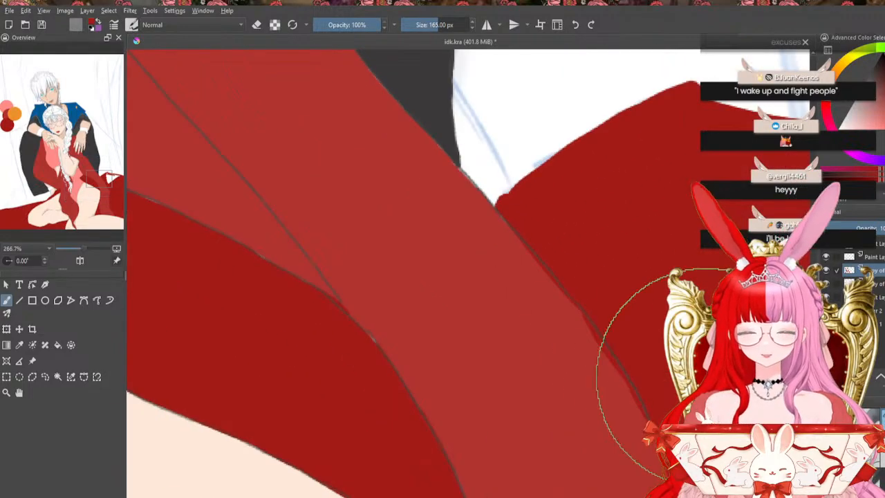
pyautogui.hotkey('ctrl', '-')
pyautogui.hotkey('ctrl', '-')
pyautogui.hotkey('ctrl', '+')
pyautogui.hotkey('ctrl', '-')
pyautogui.hotkey('ctrl', '-')
pyautogui.hotkey('ctrl', '-')
pyautogui.hotkey('ctrl', '+')
pyautogui.hotkey('ctrl', '-')
pyautogui.hotkey('ctrl', '+')
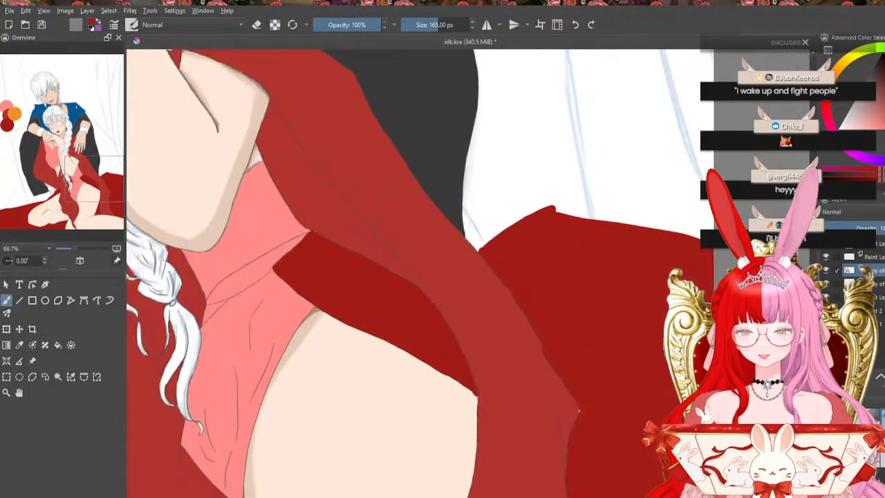
pyautogui.hotkey('ctrl', '-')
pyautogui.click(68, 248)
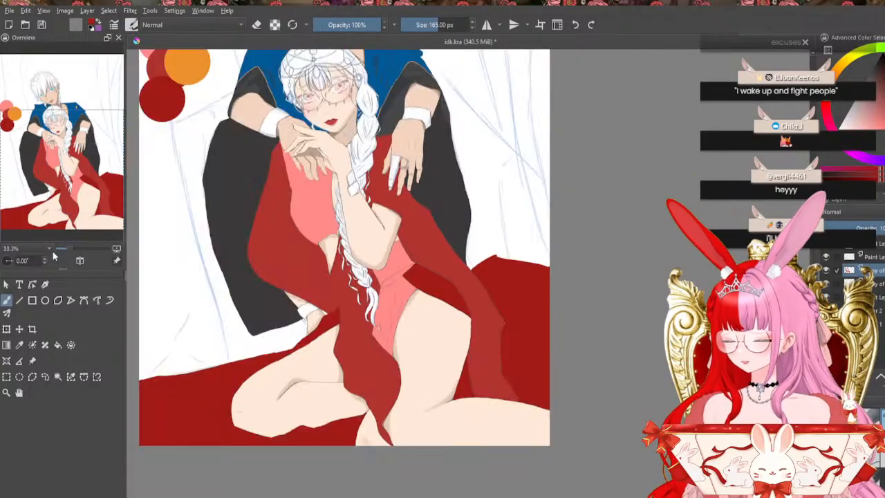
# Reduce the brush to 90 px and pick the orange from the colour swatches on the canvas for painting
pyautogui.moveTo(360, 263); pyautogui.dragTo(483, 336)
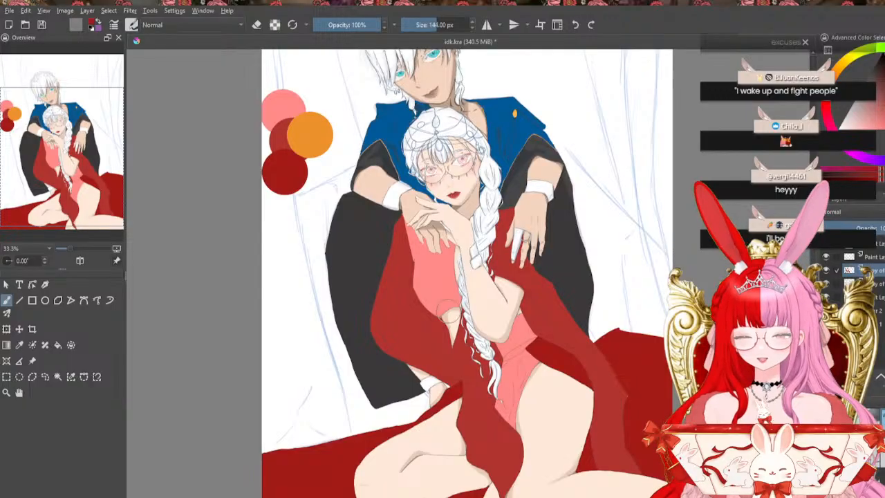
pyautogui.press('[')
pyautogui.press('[')
pyautogui.press('[')
pyautogui.press('[')
pyautogui.press('[')
pyautogui.press('[')
pyautogui.press('[')
pyautogui.click(21, 345)
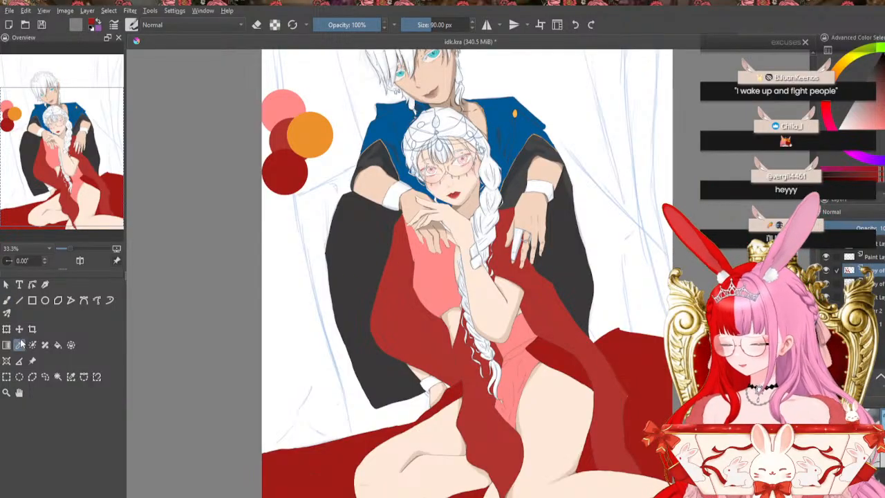
pyautogui.click(311, 135)
pyautogui.click(8, 300)
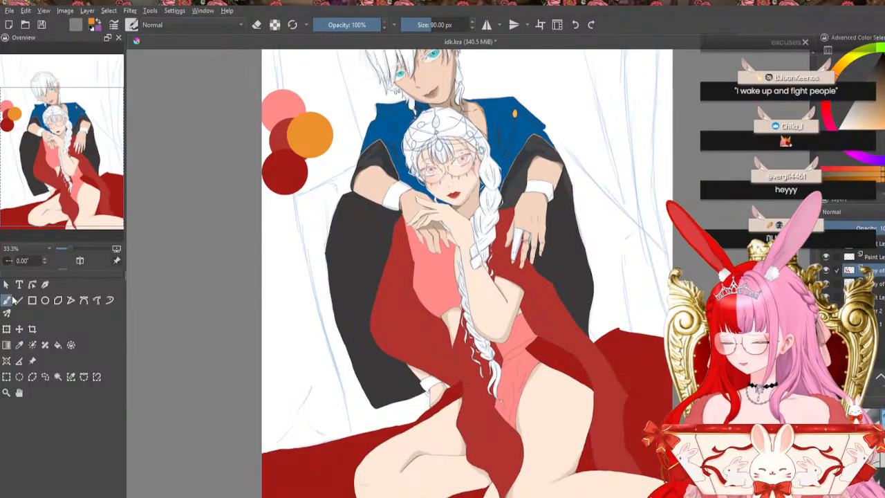
# Dab orange on the robe's upper tip below the man's wrist and reduce the brush to 26 px
pyautogui.scroll(4, 477, 230)
pyautogui.scroll(3, 477, 231)
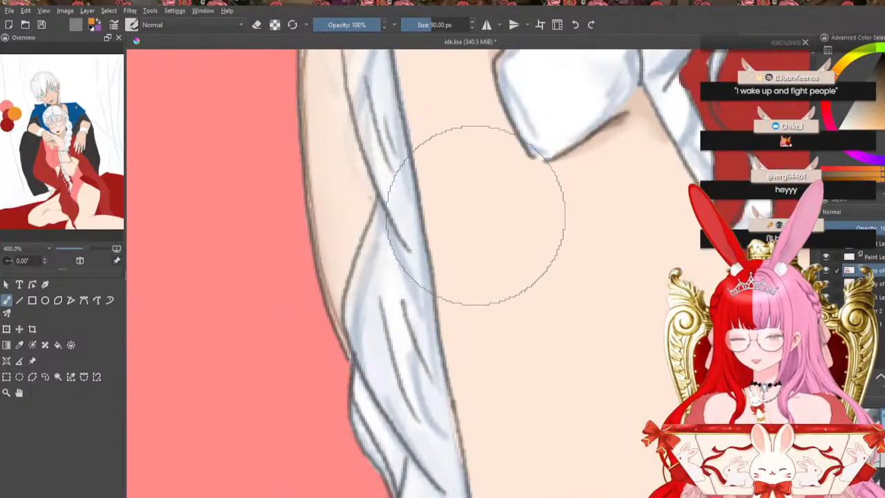
pyautogui.click(40, 147)
pyautogui.moveTo(40, 147); pyautogui.dragTo(43, 144)
pyautogui.press('[')
pyautogui.press('[')
pyautogui.press('[')
pyautogui.press('[')
pyautogui.press('[')
pyautogui.press('[')
pyautogui.press('[')
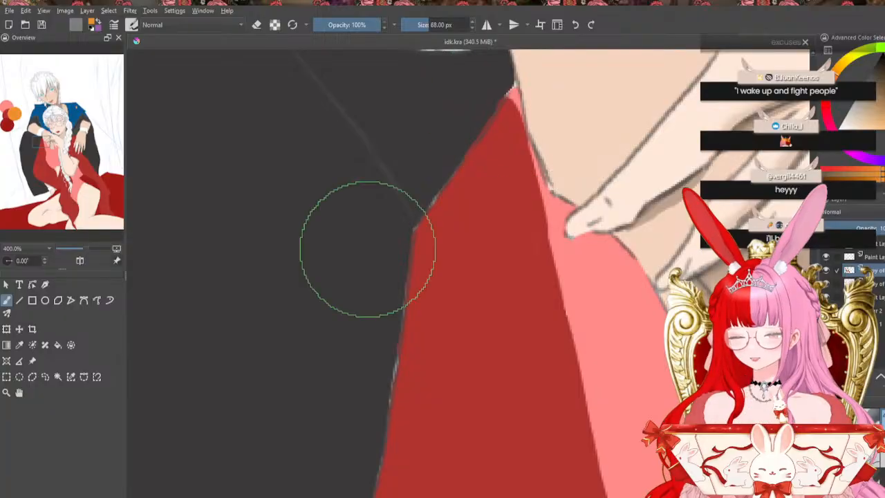
pyautogui.press('[')
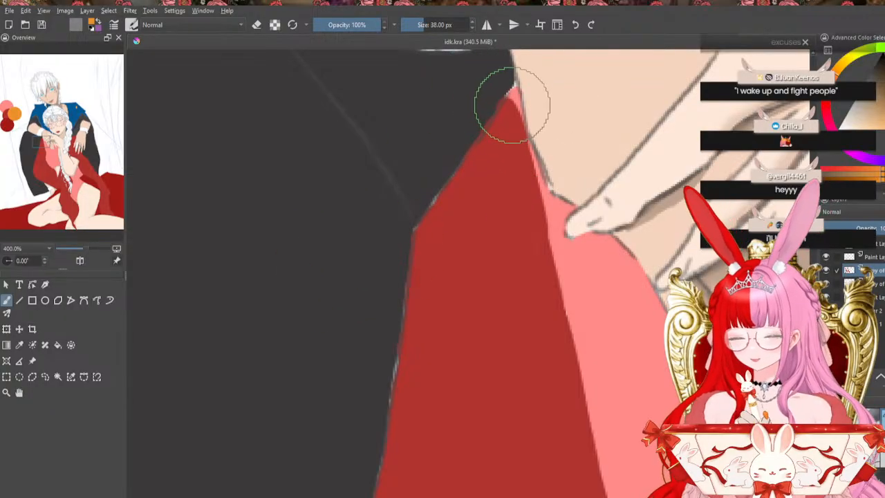
pyautogui.click(512, 103)
pyautogui.press('[')
pyautogui.press('[')
pyautogui.press('[')
pyautogui.press('[')
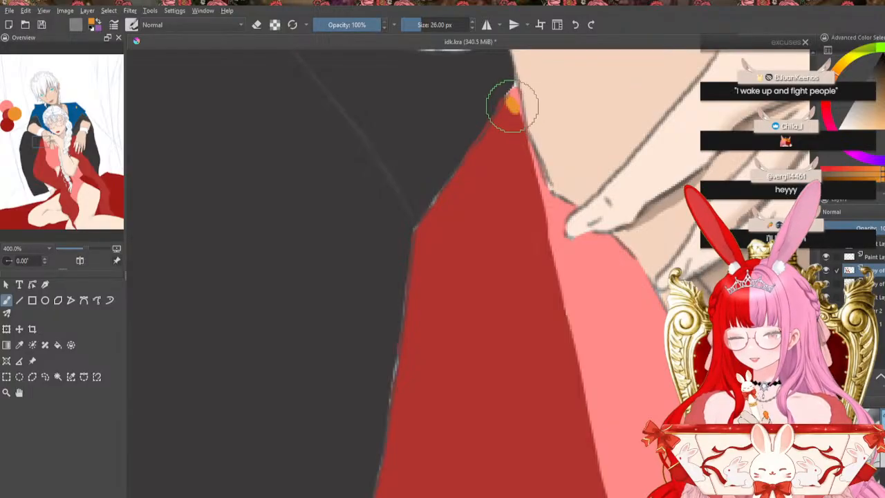
# Paint an orange trim along the robe's inner edge from its upper tip down to the first fold against the pink bodysuit
pyautogui.moveTo(509, 103); pyautogui.dragTo(532, 169)
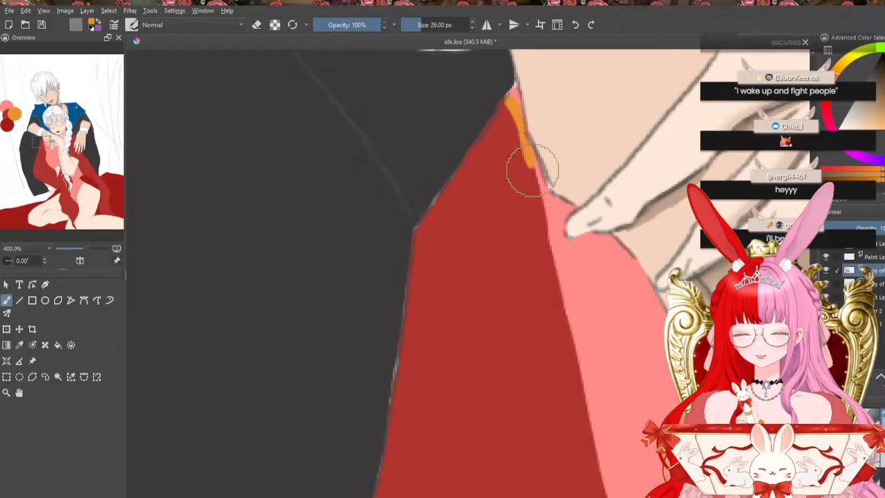
pyautogui.moveTo(522, 133); pyautogui.dragTo(591, 416)
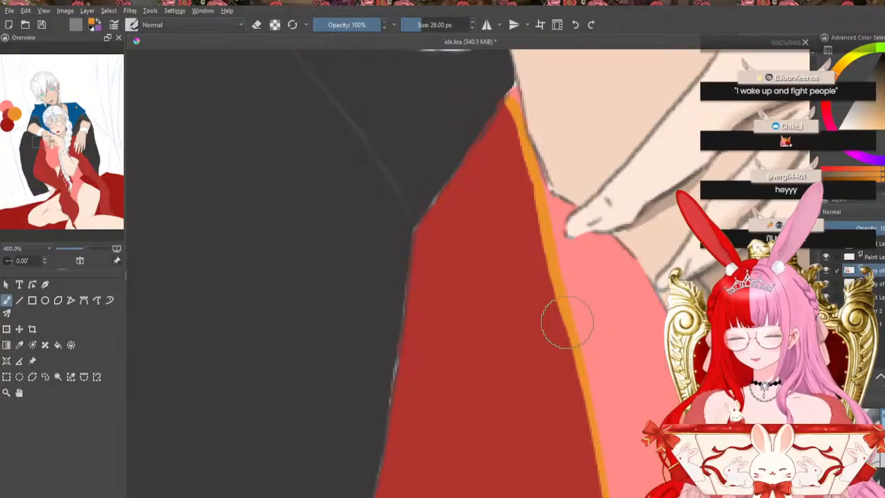
pyautogui.moveTo(568, 332); pyautogui.dragTo(604, 486)
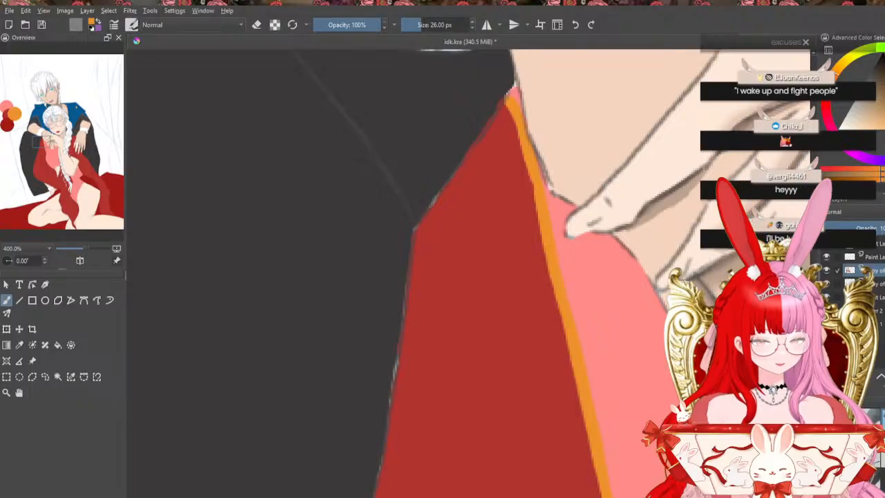
pyautogui.scroll(-6, 673, 227)
pyautogui.scroll(2, 672, 226)
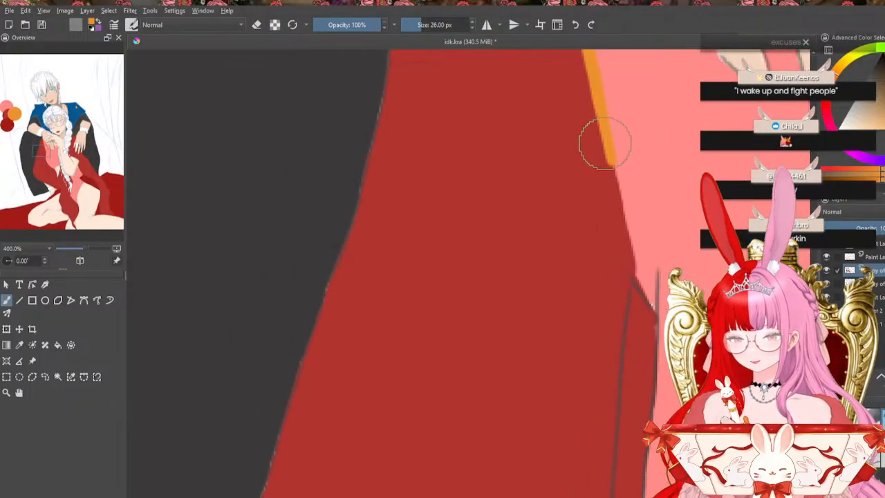
pyautogui.moveTo(604, 143)
pyautogui.mouseDown()
pyautogui.moveTo(630, 258)
pyautogui.moveTo(652, 302)
pyautogui.moveTo(643, 314)
pyautogui.mouseUp()
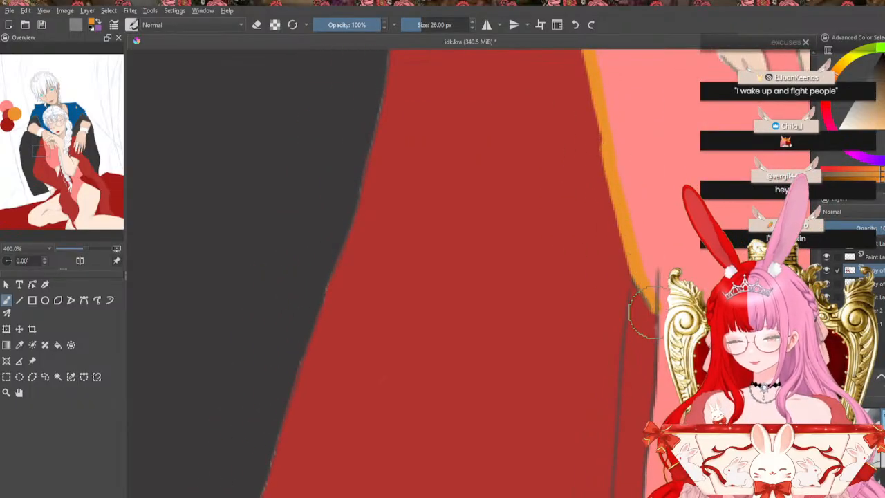
# Try an orange trim stroke along the robe's lower outer edge against the black coat, and undo it
pyautogui.press('-')
pyautogui.press('-')
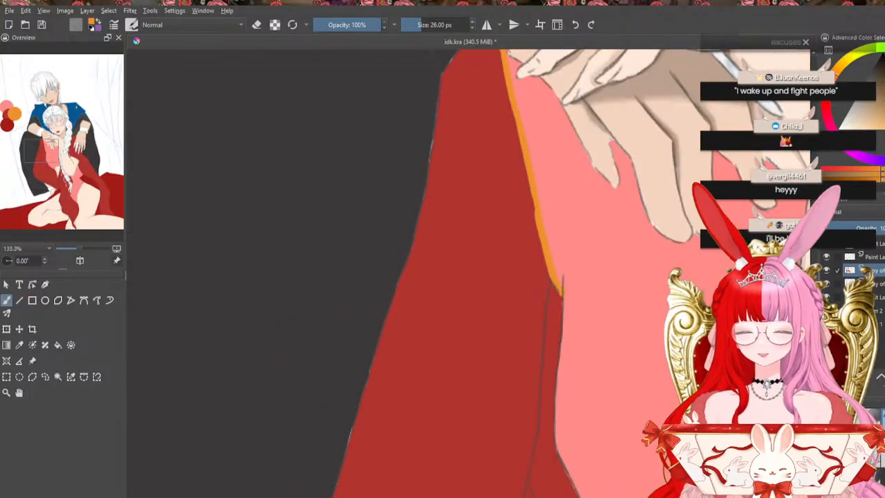
pyautogui.press('-')
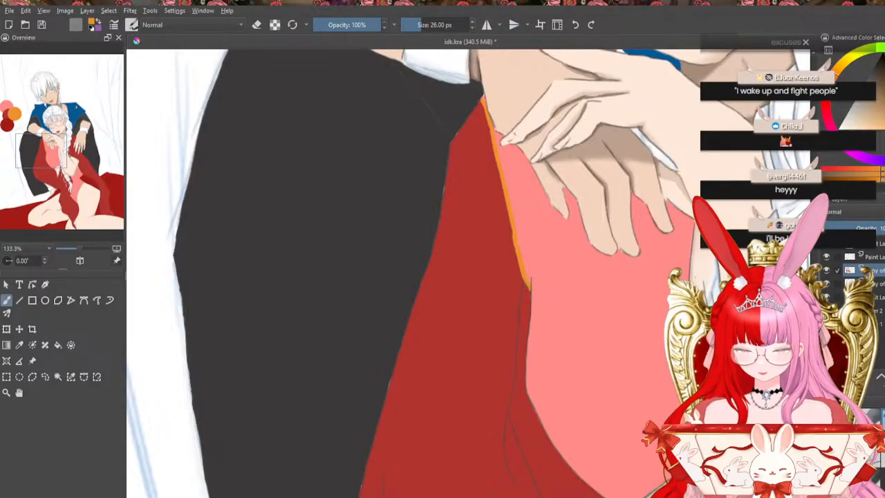
pyautogui.moveTo(814, 288); pyautogui.dragTo(814, 339)
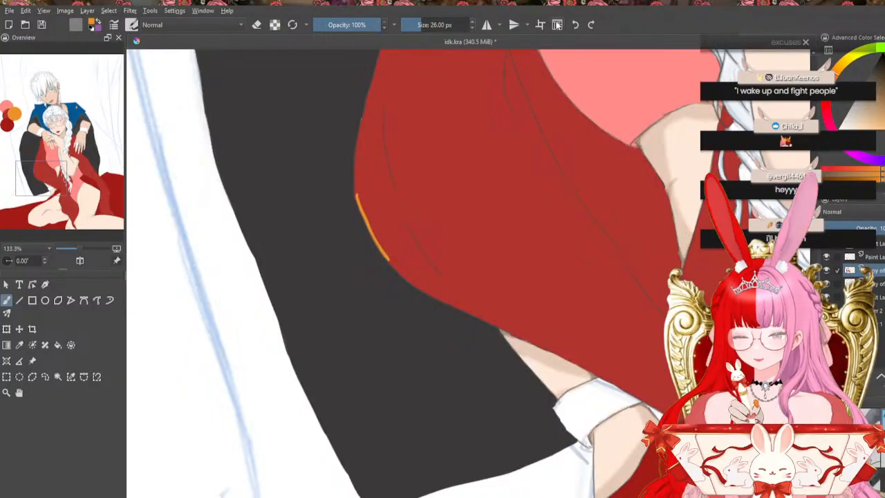
pyautogui.click(577, 25)
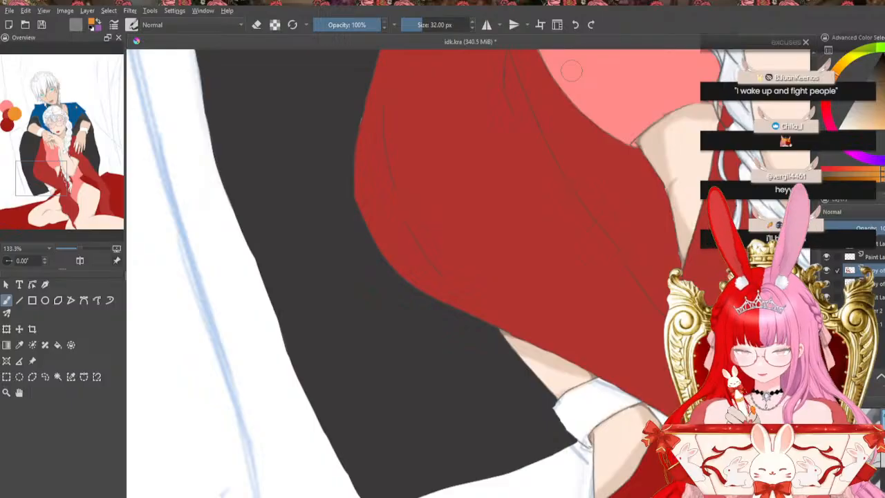
# Try a short orange trim stroke on the outer curve of the robe where it bulges against the black coat
pyautogui.hotkey('ctrl', '-')
pyautogui.hotkey('ctrl', '-')
pyautogui.hotkey('ctrl', '+')
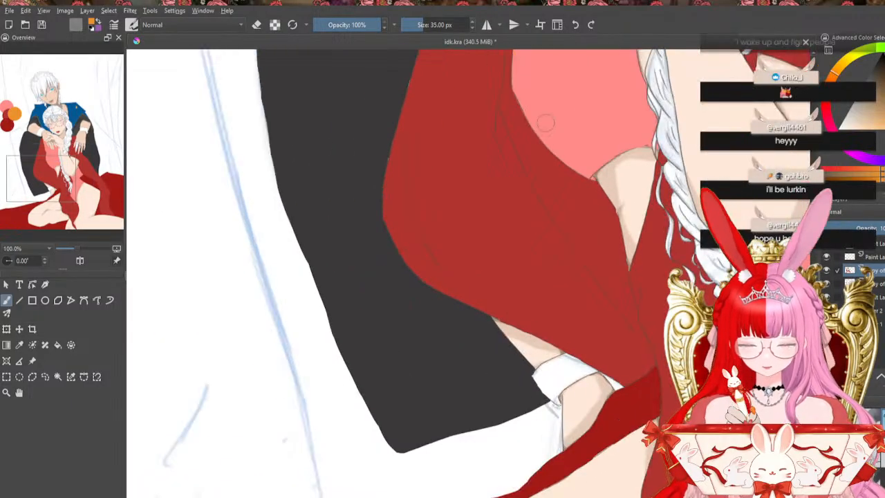
pyautogui.hotkey('ctrl', '-')
pyautogui.hotkey('ctrl', '+')
pyautogui.hotkey('ctrl', '+')
pyautogui.hotkey('ctrl', '+')
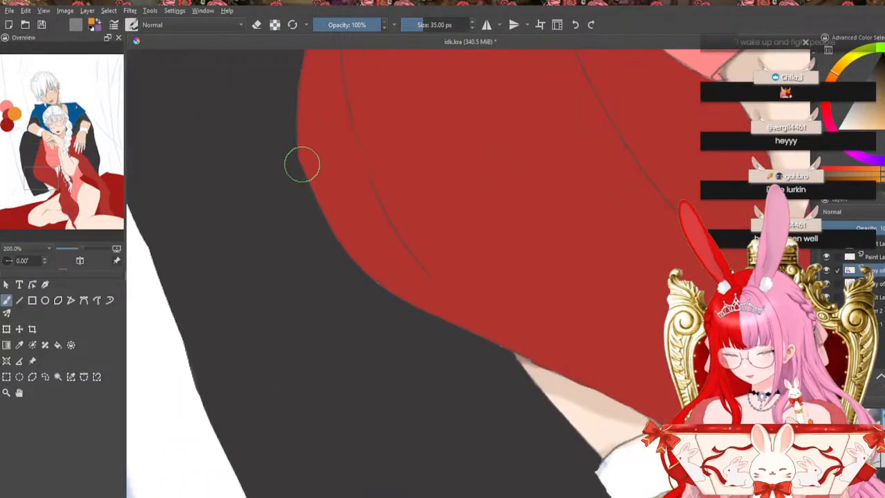
pyautogui.moveTo(300, 158); pyautogui.dragTo(315, 194)
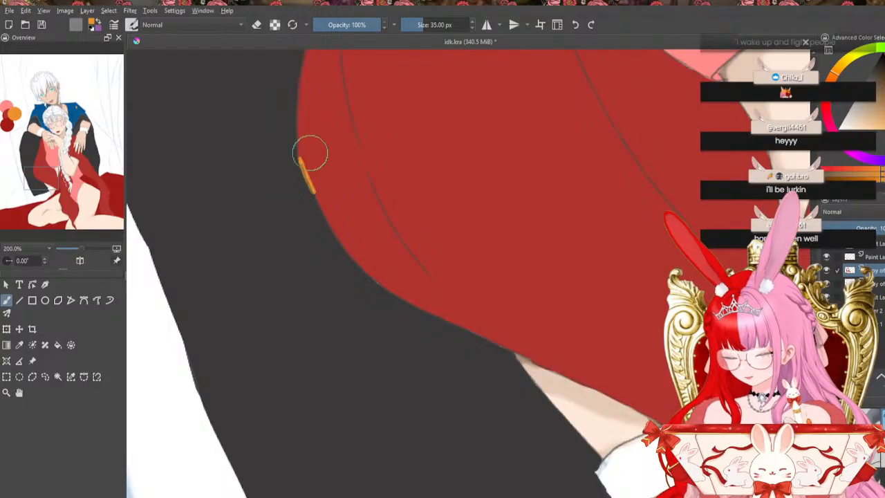
pyautogui.click(576, 26)
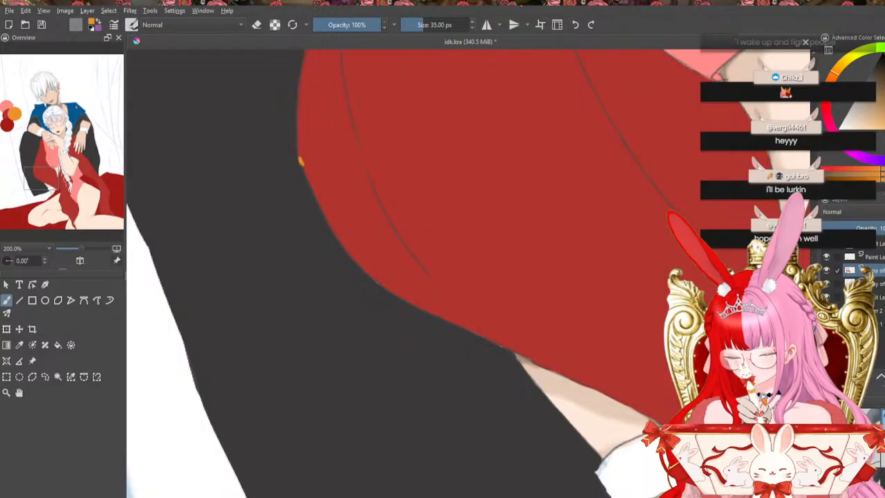
pyautogui.click(577, 25)
# Paint an orange trim on the red robe's edge along the top of the woman's bent elbow, starting at the braid
pyautogui.moveTo(45, 179)
pyautogui.mouseDown()
pyautogui.moveTo(65, 191)
pyautogui.moveTo(48, 190)
pyautogui.moveTo(54, 195)
pyautogui.mouseUp()
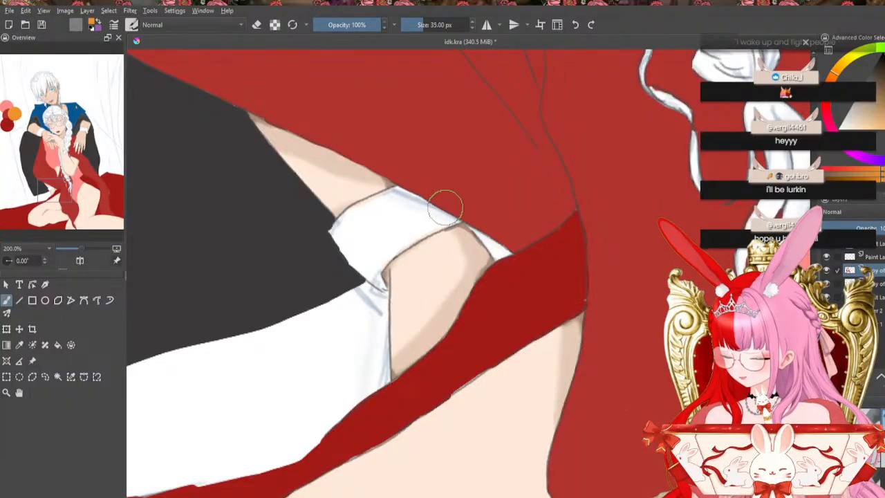
pyautogui.click(59, 157)
pyautogui.moveTo(60, 138); pyautogui.dragTo(75, 166)
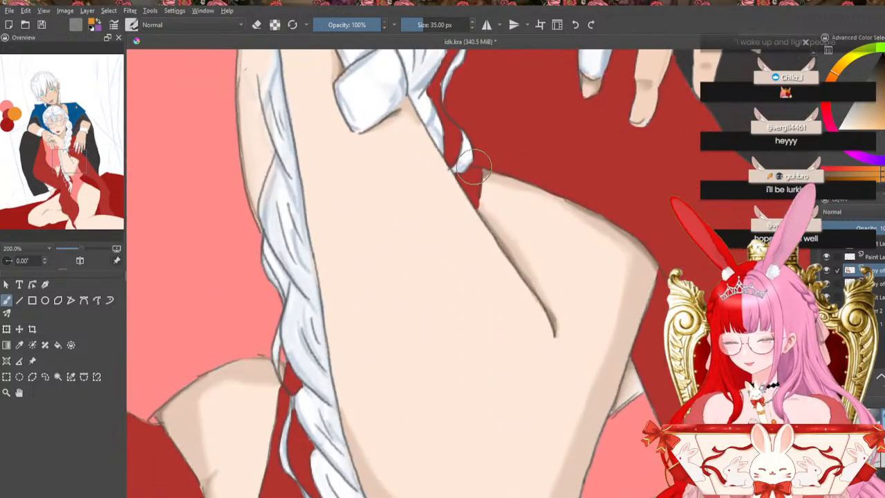
pyautogui.moveTo(472, 166)
pyautogui.mouseDown()
pyautogui.moveTo(585, 202)
pyautogui.moveTo(657, 261)
pyautogui.mouseUp()
pyautogui.click(574, 28)
pyautogui.click(575, 28)
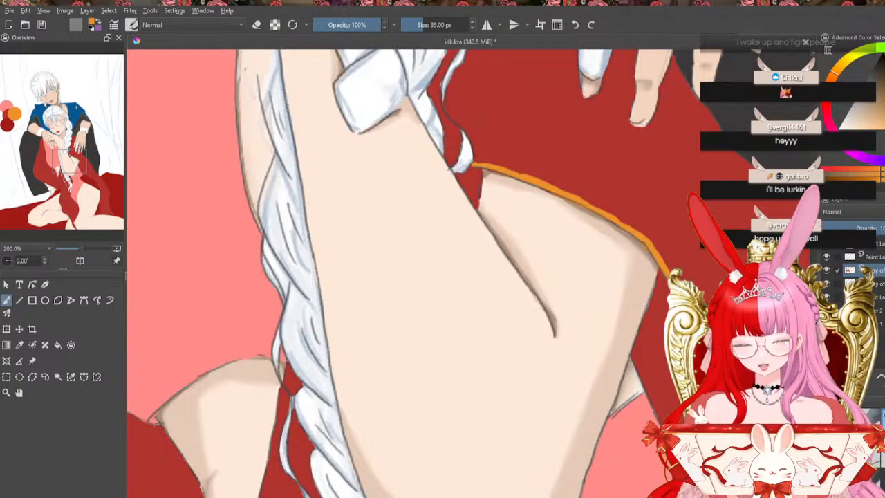
pyautogui.keyDown('ctrl'); pyautogui.click(639, 201); pyautogui.keyUp('ctrl')
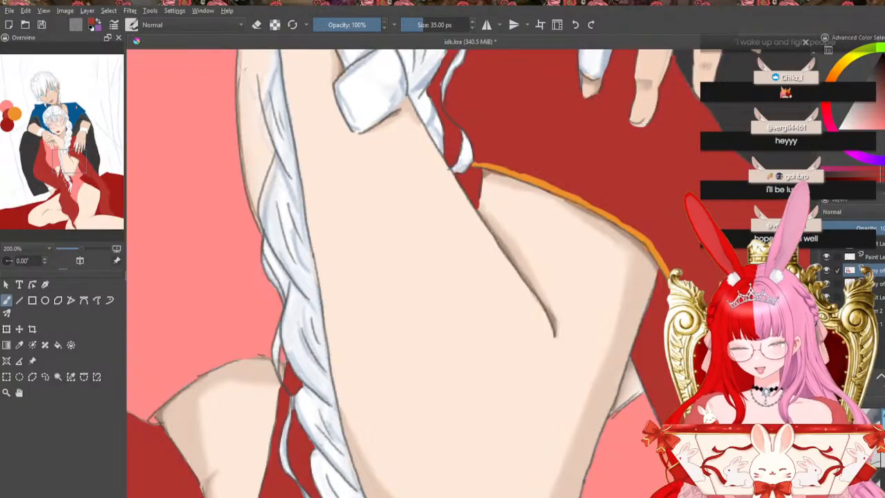
pyautogui.keyDown('ctrl'); pyautogui.click(547, 185); pyautogui.keyUp('ctrl')
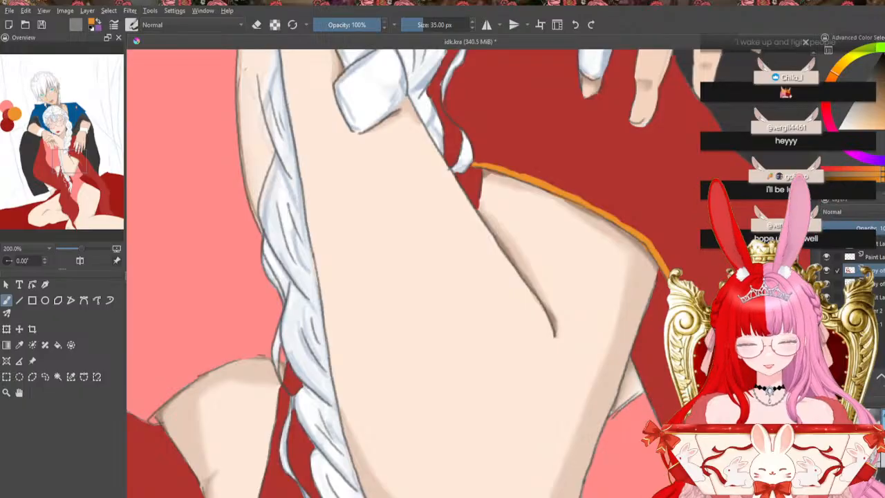
# Extend the orange trim from the elbow down the robe's fold line, tidying its edge with the sampled robe red
pyautogui.moveTo(524, 497)
pyautogui.mouseDown()
pyautogui.moveTo(565, 497)
pyautogui.moveTo(557, 496)
pyautogui.mouseUp()
pyautogui.moveTo(601, 384); pyautogui.dragTo(634, 418)
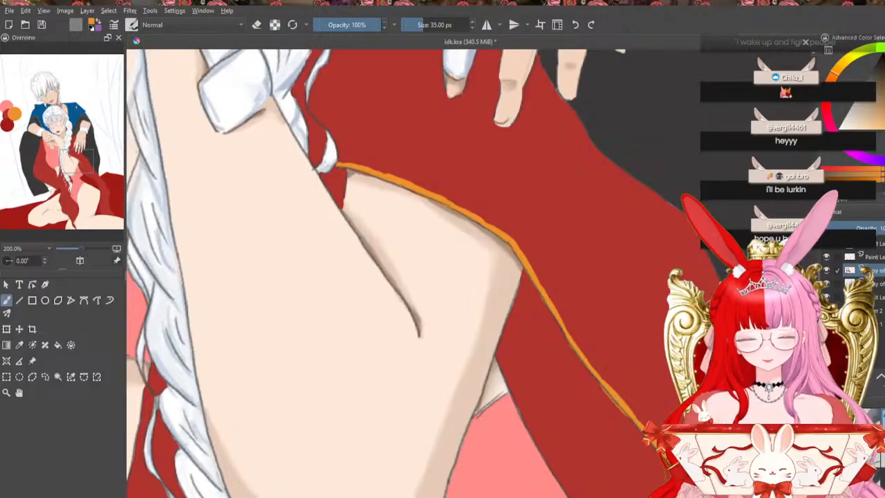
pyautogui.keyDown('ctrl'); pyautogui.click(644, 312); pyautogui.keyUp('ctrl')
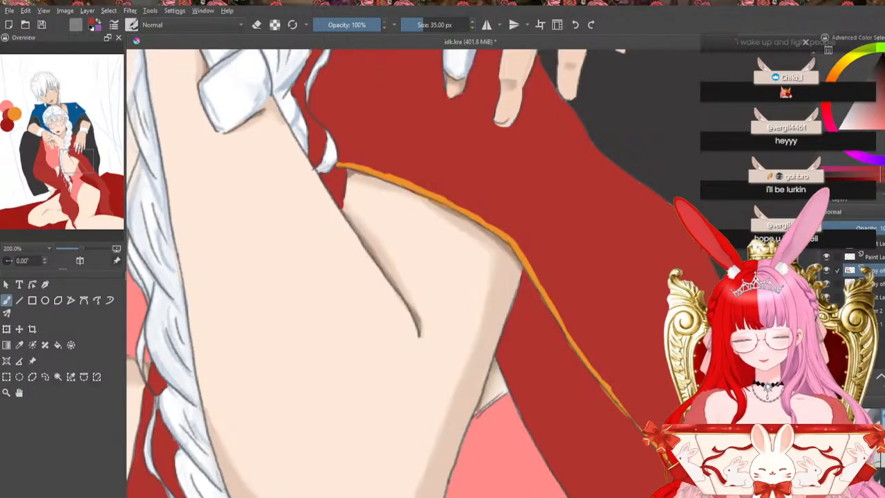
pyautogui.keyDown('ctrl'); pyautogui.click(606, 384); pyautogui.keyUp('ctrl')
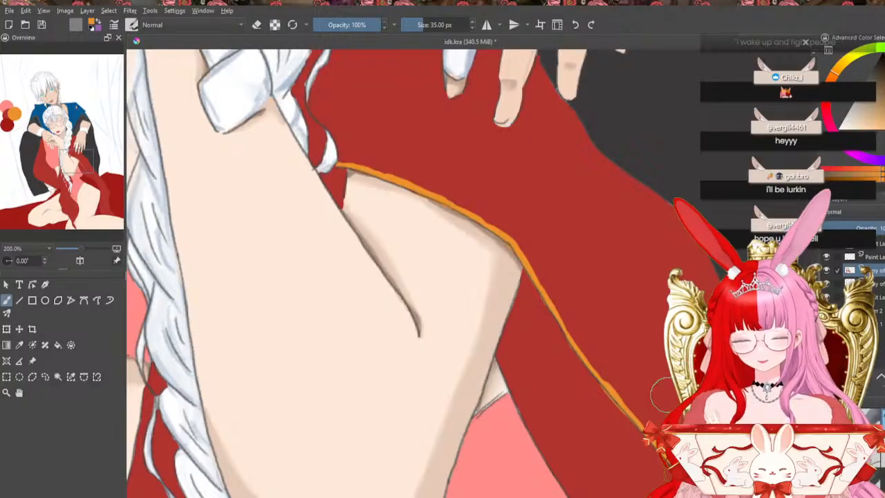
pyautogui.keyDown('ctrl'); pyautogui.click(611, 366); pyautogui.keyUp('ctrl')
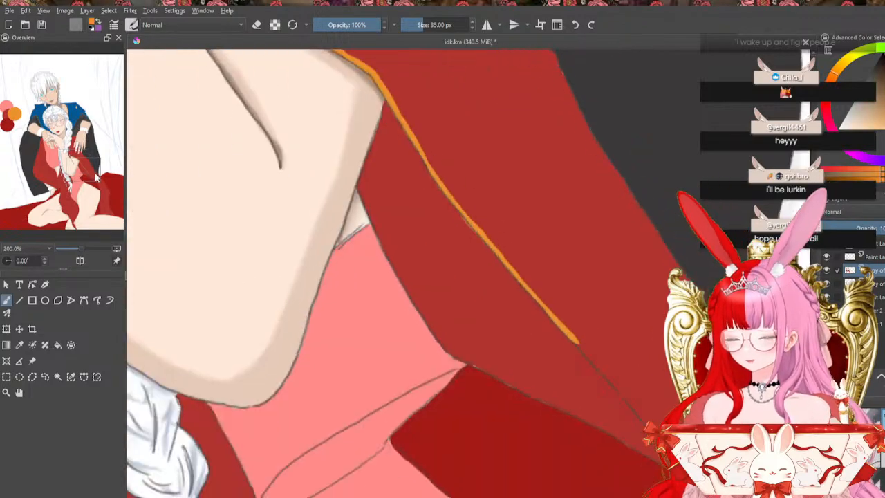
# Continue the orange trim down the fold line to the corner of the dark red fabric and touch up its edge
pyautogui.moveTo(94, 182); pyautogui.dragTo(104, 182)
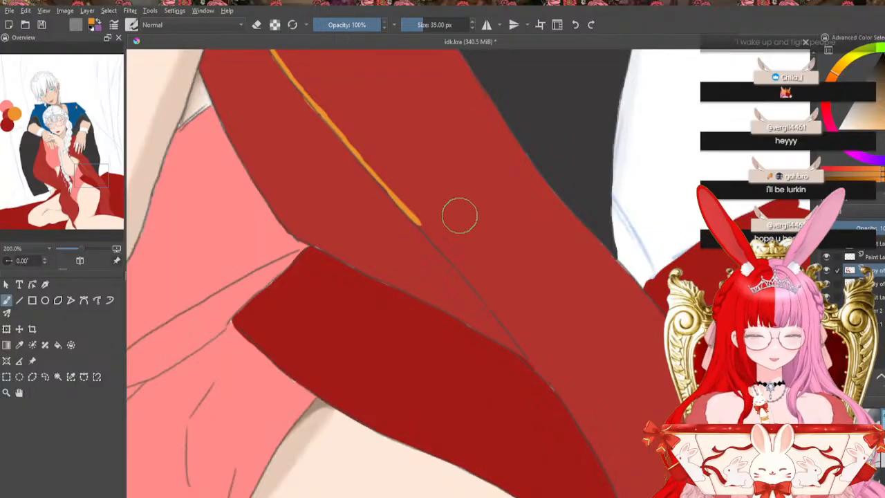
pyautogui.moveTo(420, 224); pyautogui.dragTo(526, 357)
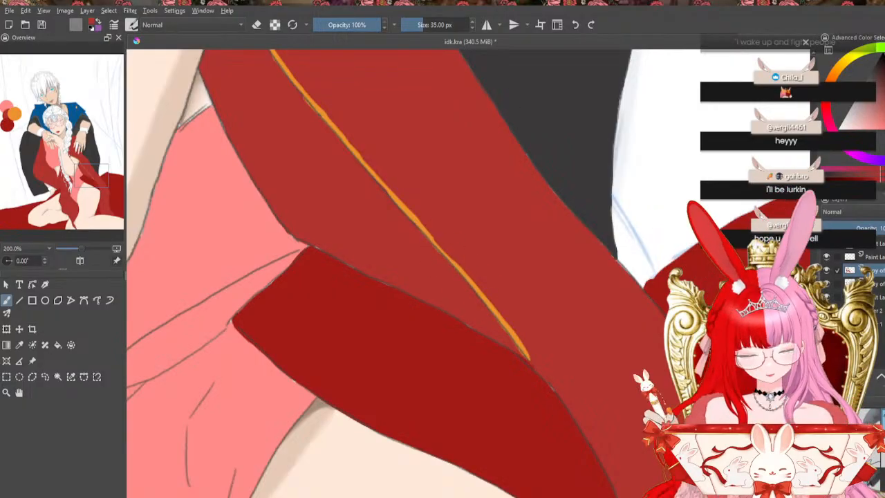
pyautogui.keyDown('ctrl'); pyautogui.click(429, 233); pyautogui.keyUp('ctrl')
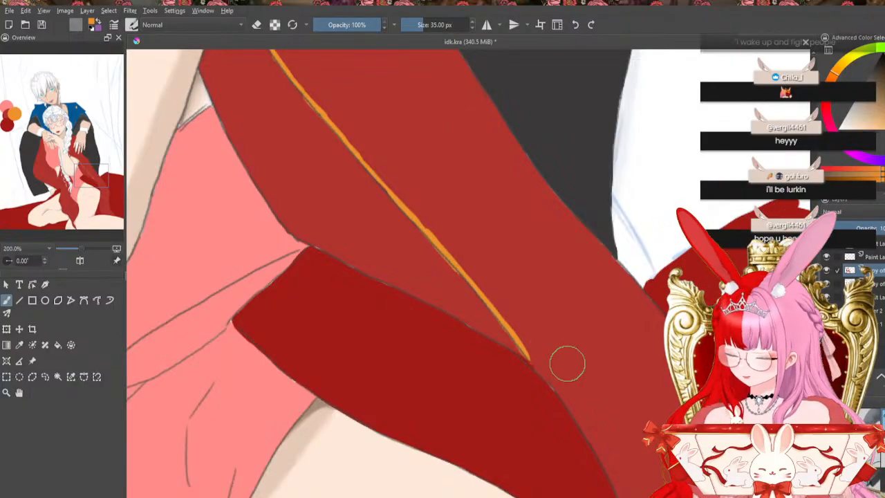
# Paint the orange trim along the border between the red robe and the dark red fabric beside the hip
pyautogui.moveTo(477, 496); pyautogui.dragTo(515, 497)
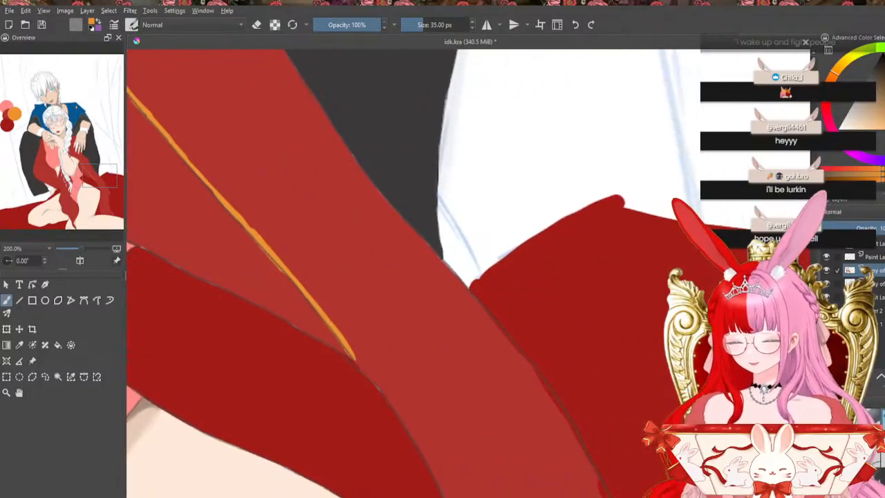
pyautogui.moveTo(349, 352); pyautogui.dragTo(431, 468)
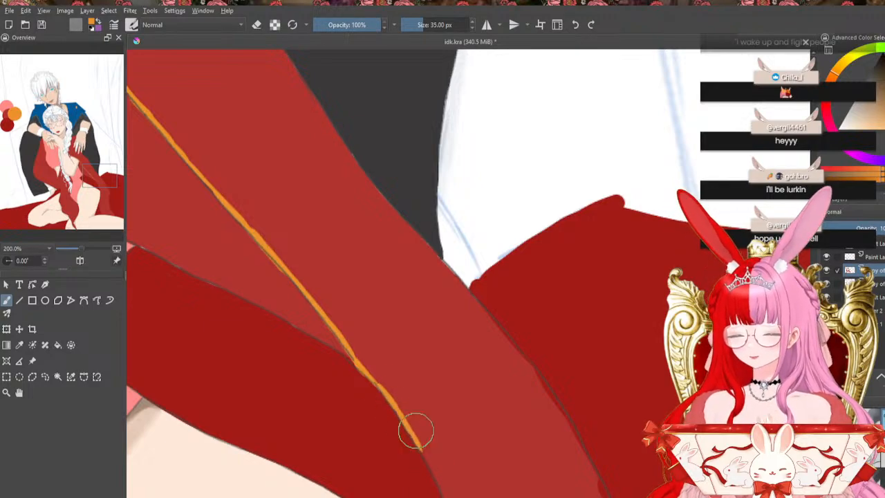
pyautogui.moveTo(416, 429); pyautogui.dragTo(437, 479)
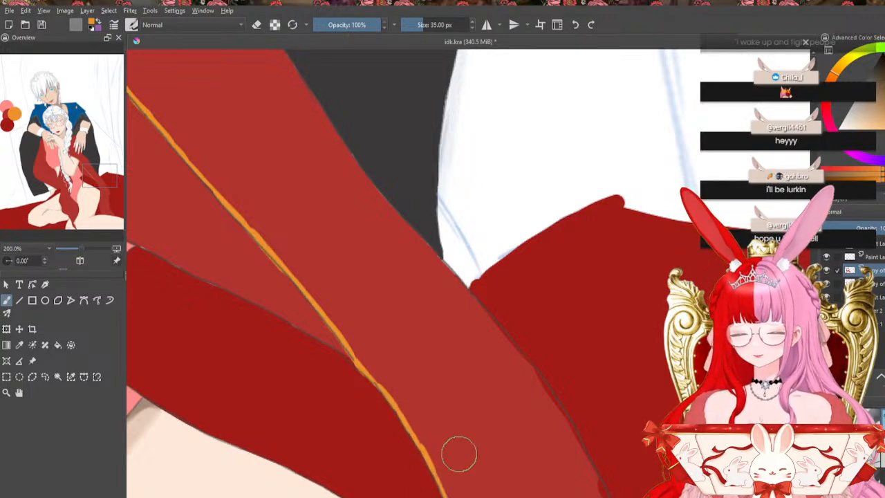
# Carry the orange trim past the dark red corner and down the robe's edge alongside the woman's thigh
pyautogui.scroll(-10, 402, 273)
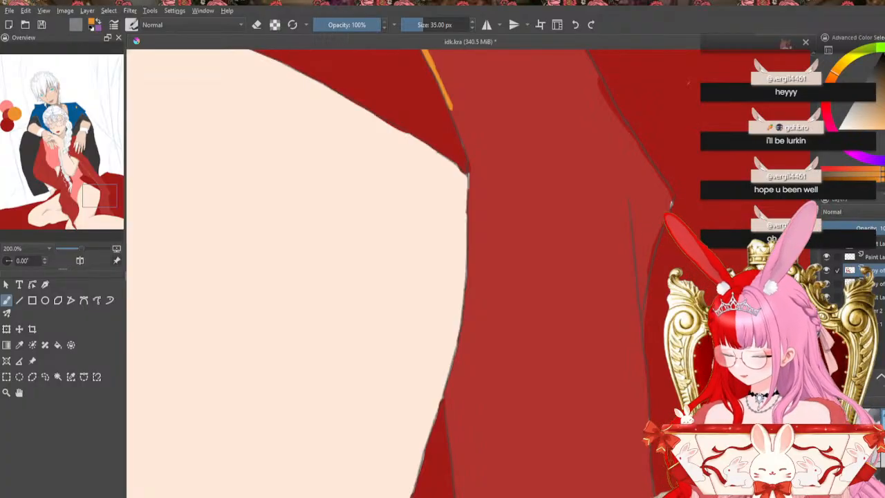
pyautogui.moveTo(450, 107)
pyautogui.mouseDown()
pyautogui.moveTo(473, 168)
pyautogui.moveTo(468, 137)
pyautogui.moveTo(471, 182)
pyautogui.moveTo(474, 166)
pyautogui.moveTo(468, 254)
pyautogui.mouseUp()
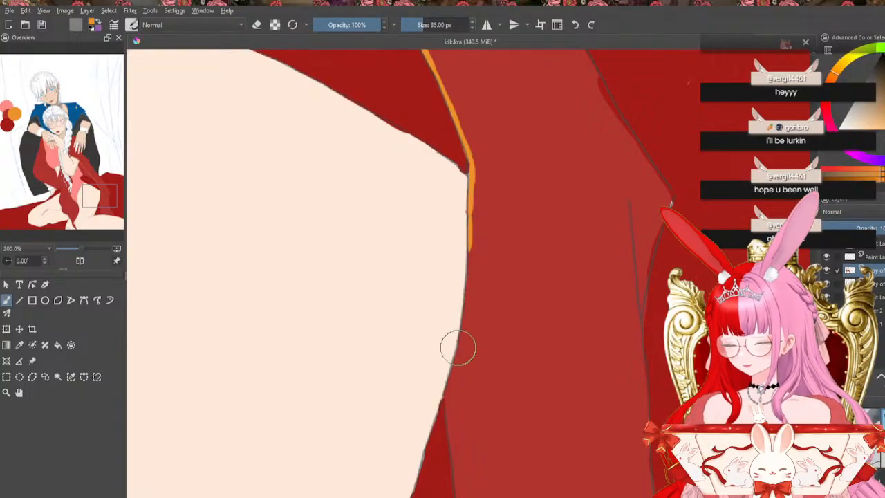
pyautogui.moveTo(459, 348); pyautogui.dragTo(446, 419)
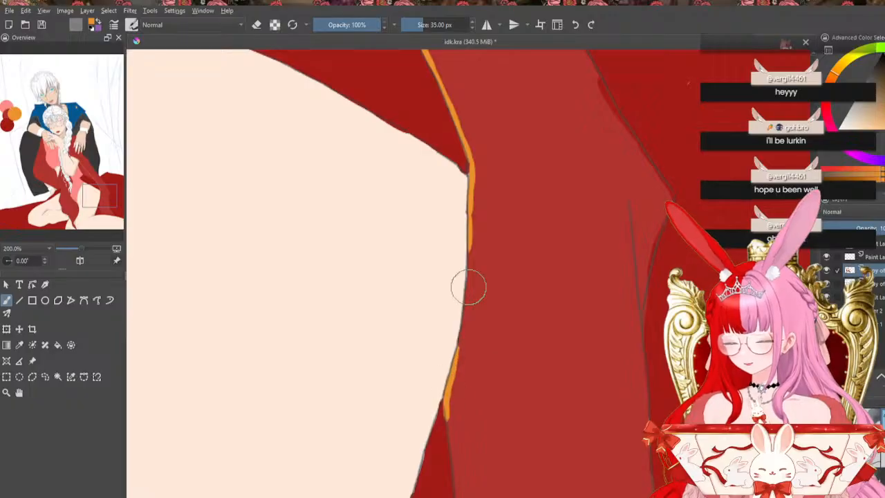
pyautogui.moveTo(467, 296)
pyautogui.mouseDown()
pyautogui.moveTo(448, 421)
pyautogui.moveTo(456, 478)
pyautogui.mouseUp()
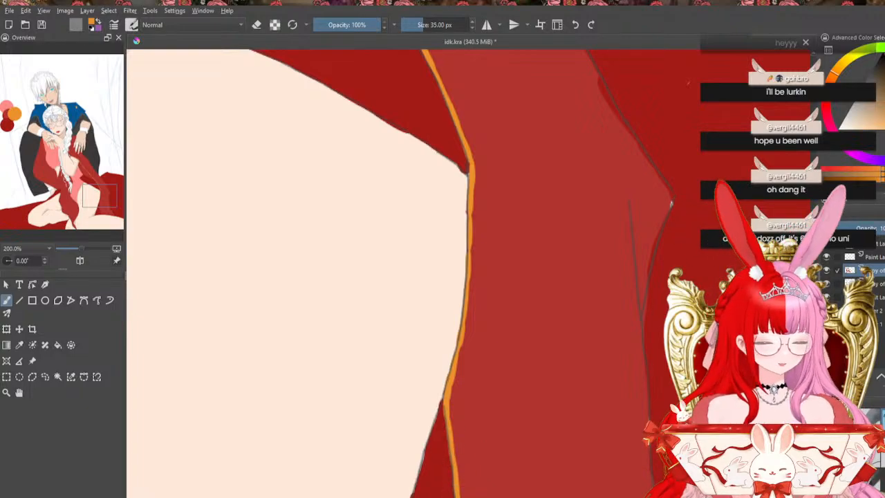
# Finish the orange trim along the dark red gap between the legs, ending at the top of the lower leg
pyautogui.scroll(-6, 457, 273)
pyautogui.scroll(2, 456, 273)
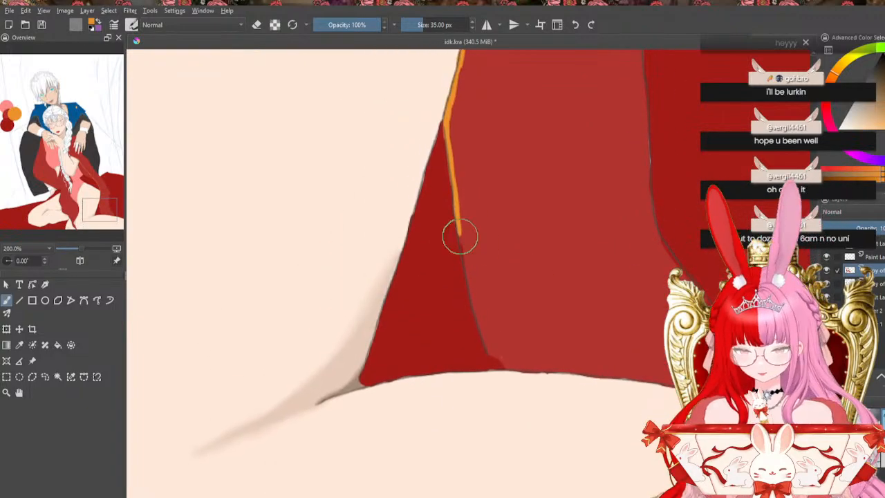
pyautogui.moveTo(461, 231)
pyautogui.mouseDown()
pyautogui.moveTo(489, 352)
pyautogui.moveTo(505, 368)
pyautogui.mouseUp()
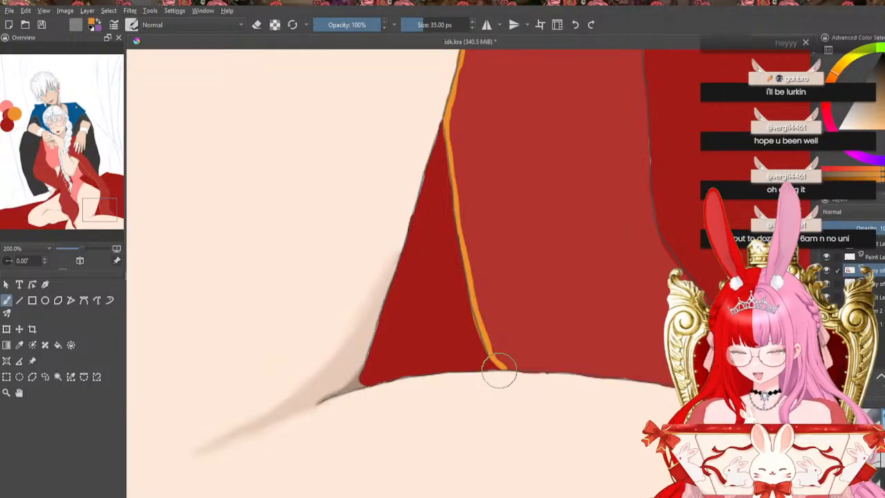
# Paint an orange trim down the narrow red strip of robe between the woman's upper arm and her braid
pyautogui.moveTo(107, 219); pyautogui.dragTo(51, 171)
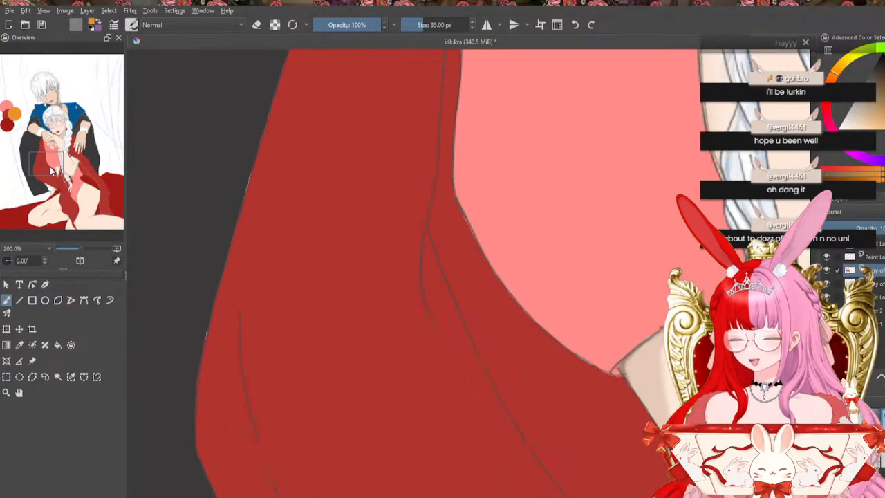
pyautogui.moveTo(46, 164)
pyautogui.mouseDown()
pyautogui.moveTo(46, 198)
pyautogui.moveTo(47, 177)
pyautogui.mouseUp()
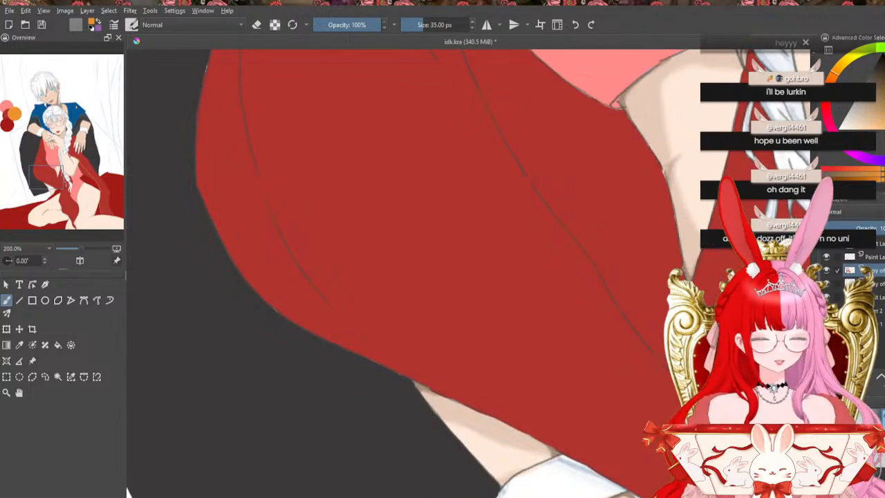
pyautogui.moveTo(481, 497); pyautogui.dragTo(527, 496)
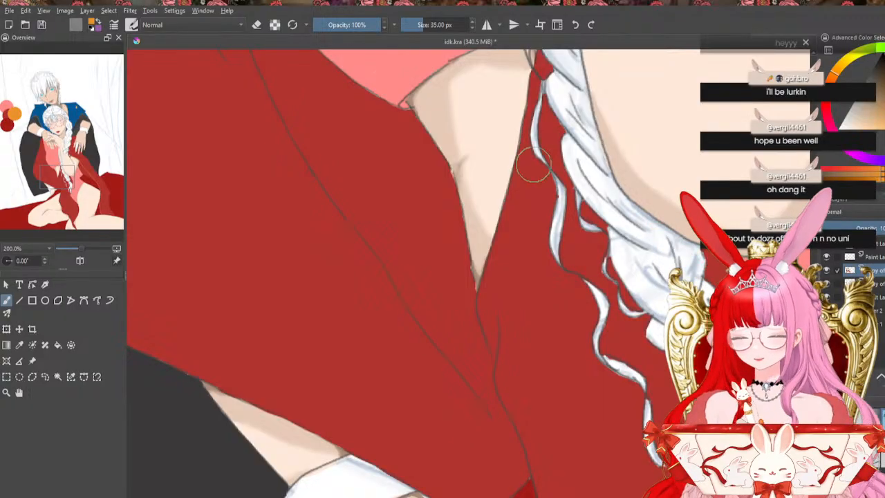
pyautogui.moveTo(534, 194); pyautogui.dragTo(497, 332)
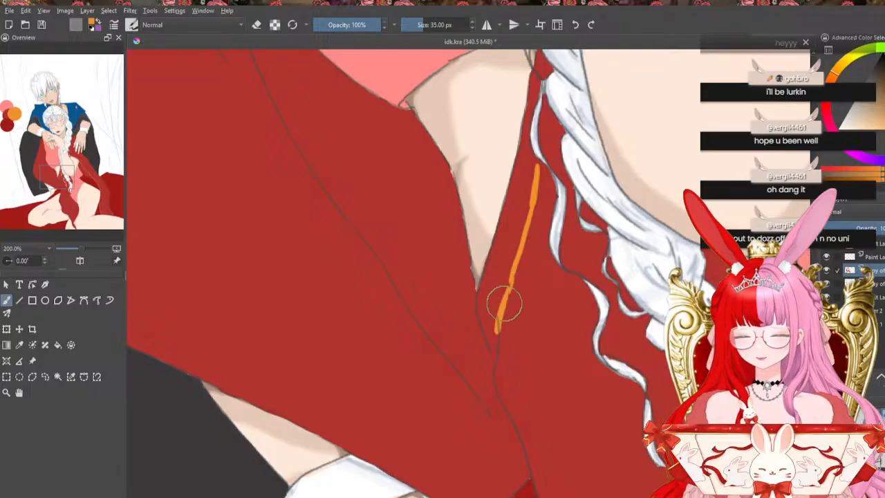
pyautogui.moveTo(497, 334); pyautogui.dragTo(495, 352)
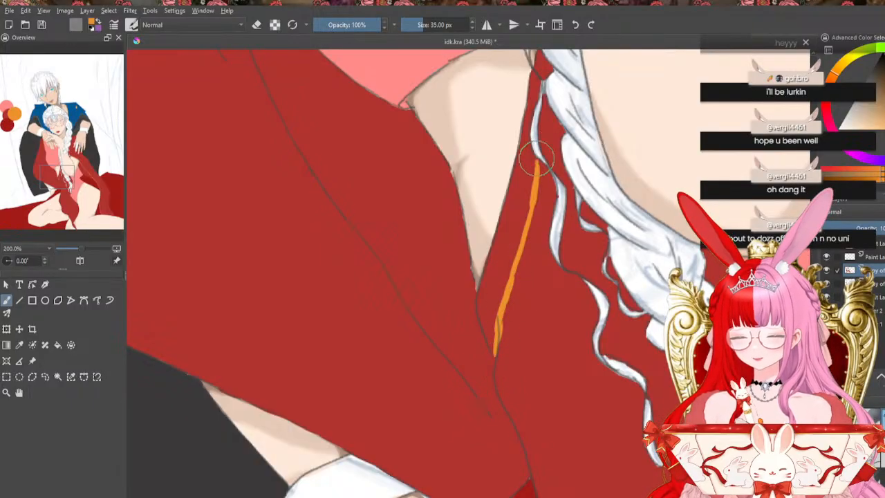
pyautogui.moveTo(546, 64); pyautogui.dragTo(543, 80)
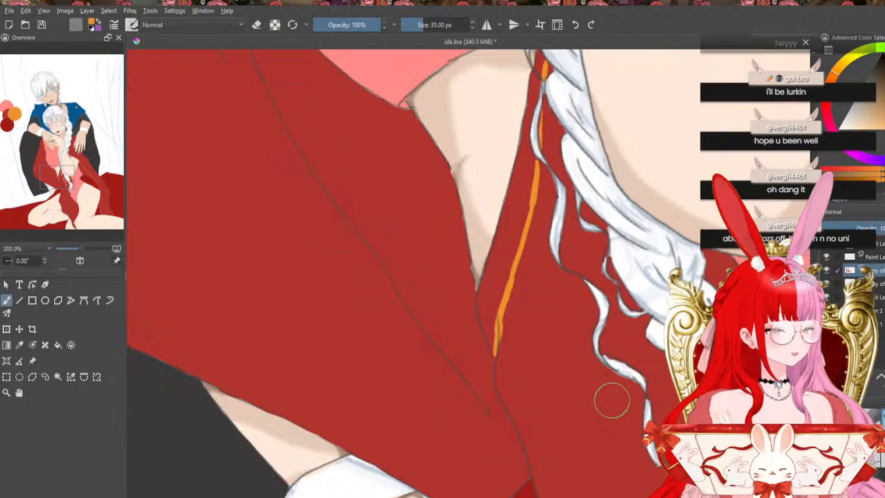
# Extend the braid-side orange trim down the robe's fold line to the corner of the dark red fabric, redoing the first stroke
pyautogui.scroll(-5, 415, 277)
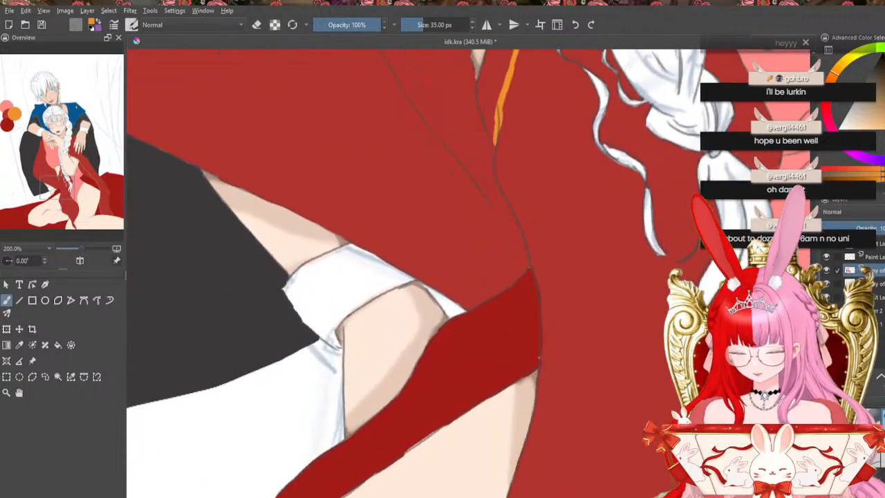
pyautogui.scroll(-1, 415, 277)
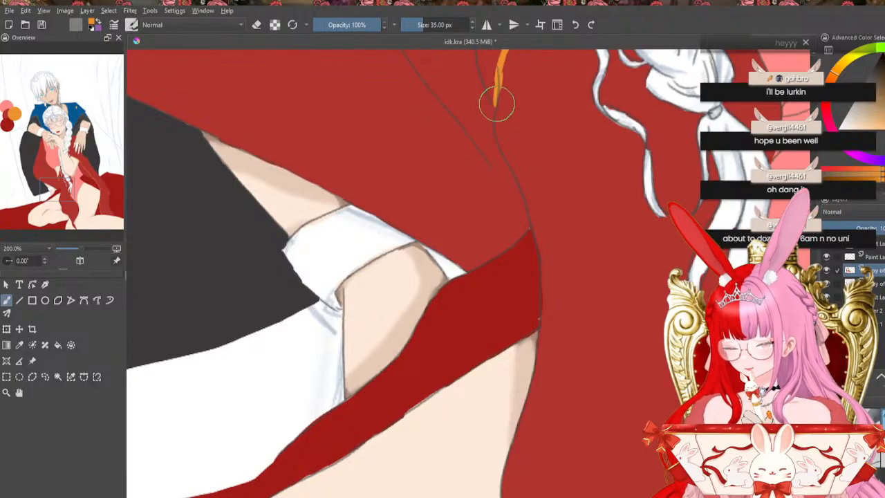
pyautogui.moveTo(497, 106); pyautogui.dragTo(496, 113)
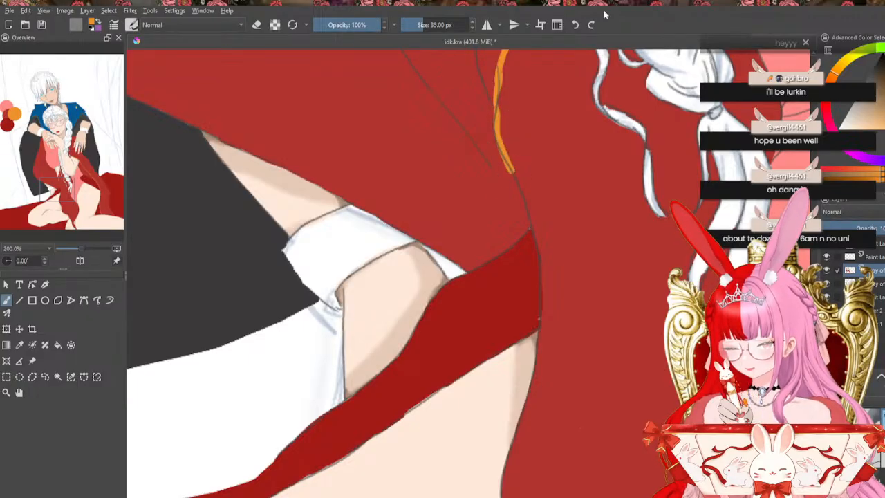
pyautogui.click(575, 25)
pyautogui.moveTo(499, 137); pyautogui.dragTo(543, 261)
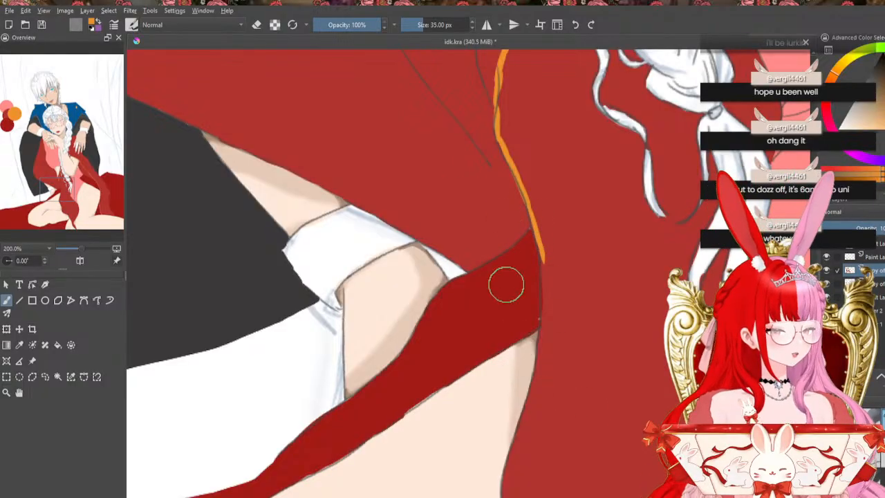
# Extend the orange trim past the dark red corner and down beside the woman's thigh, thinning its upper part with the robe's red
pyautogui.moveTo(544, 251); pyautogui.dragTo(541, 321)
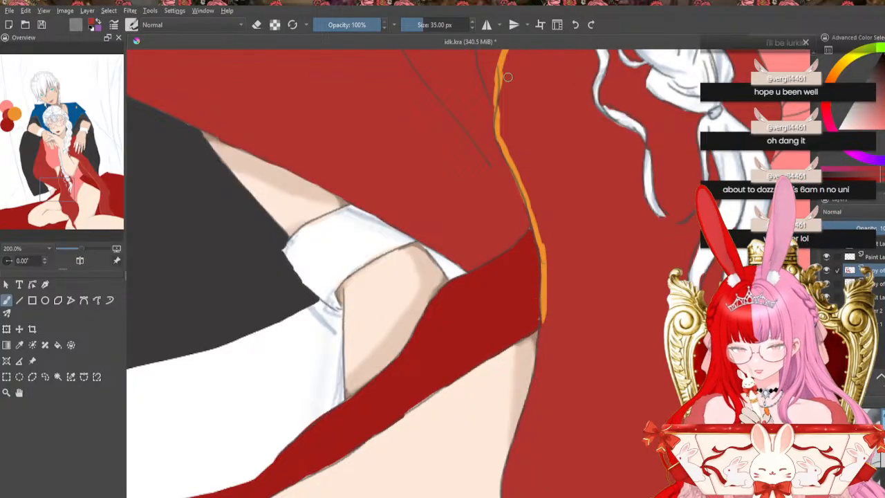
pyautogui.moveTo(503, 97); pyautogui.dragTo(504, 133)
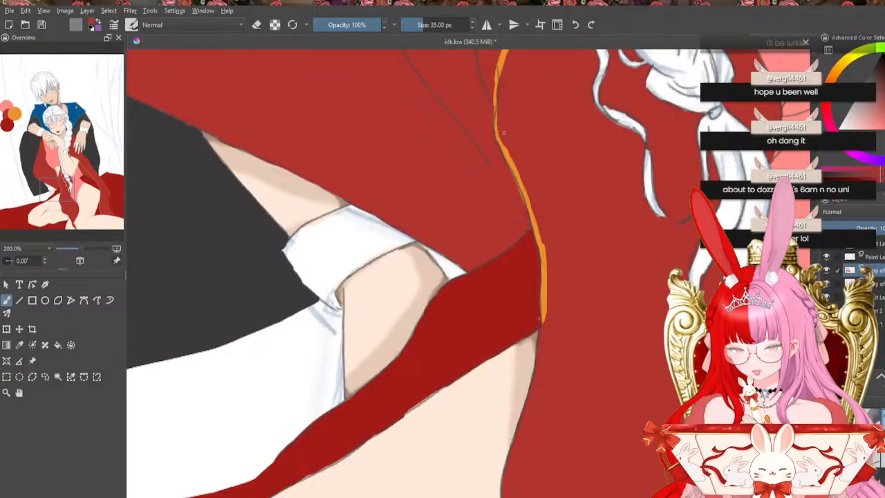
pyautogui.moveTo(539, 218); pyautogui.dragTo(547, 257)
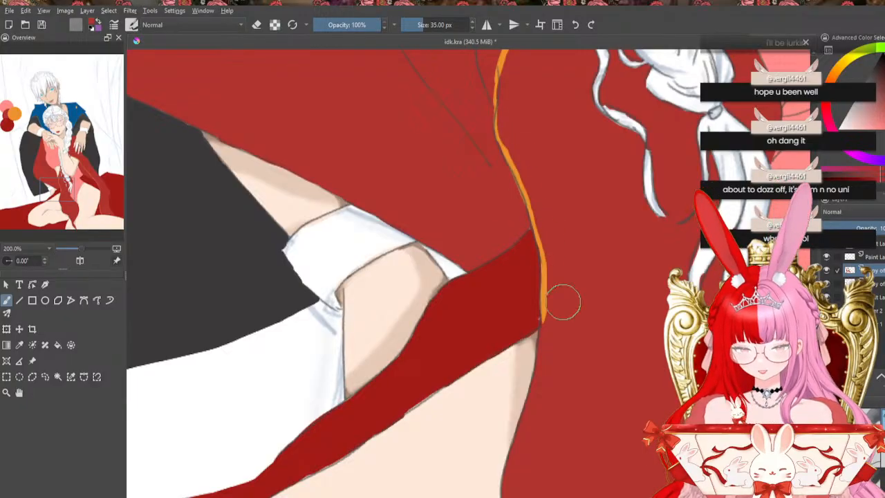
pyautogui.keyDown('ctrl'); pyautogui.click(544, 298); pyautogui.keyUp('ctrl')
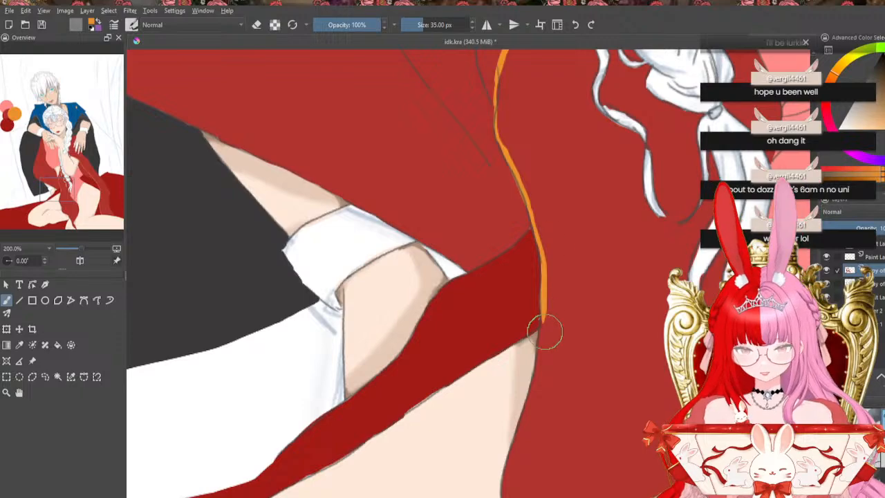
pyautogui.moveTo(544, 319)
pyautogui.mouseDown()
pyautogui.moveTo(542, 342)
pyautogui.moveTo(534, 314)
pyautogui.moveTo(530, 374)
pyautogui.moveTo(542, 351)
pyautogui.moveTo(508, 479)
pyautogui.mouseUp()
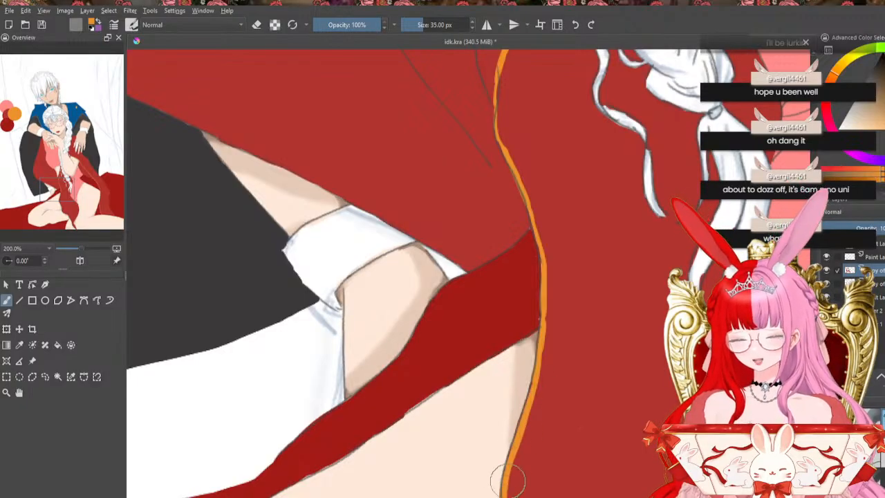
# Continue the orange trim along the robe's wavy edge beside the folded leg, past the crease between thigh and calf
pyautogui.scroll(-5, 467, 277)
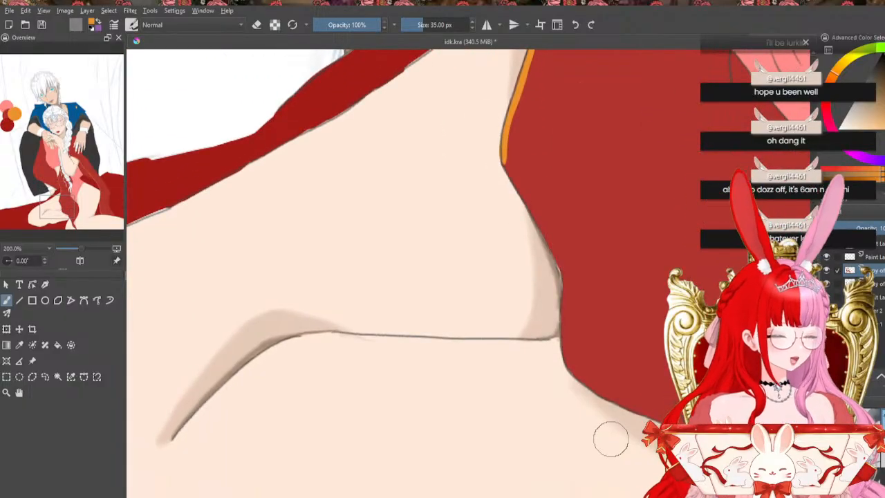
pyautogui.moveTo(506, 166)
pyautogui.mouseDown()
pyautogui.moveTo(562, 280)
pyautogui.moveTo(568, 291)
pyautogui.mouseUp()
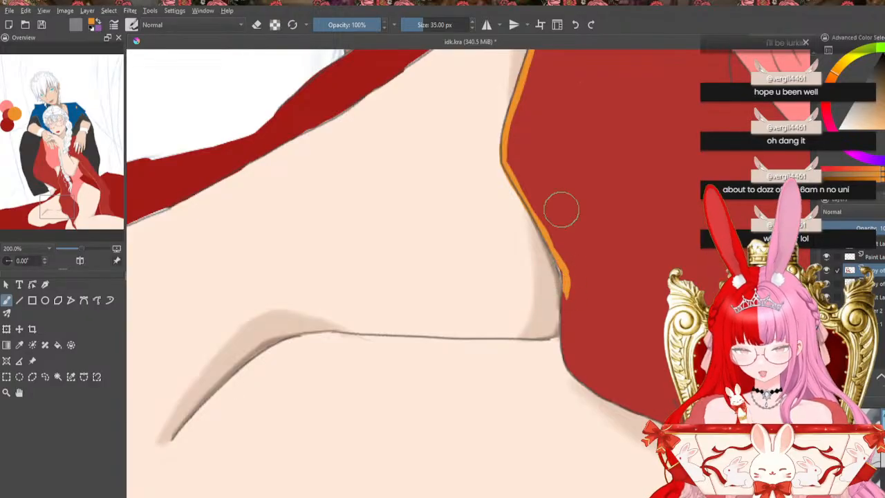
pyautogui.moveTo(563, 271)
pyautogui.mouseDown()
pyautogui.moveTo(568, 363)
pyautogui.moveTo(575, 374)
pyautogui.moveTo(586, 362)
pyautogui.mouseUp()
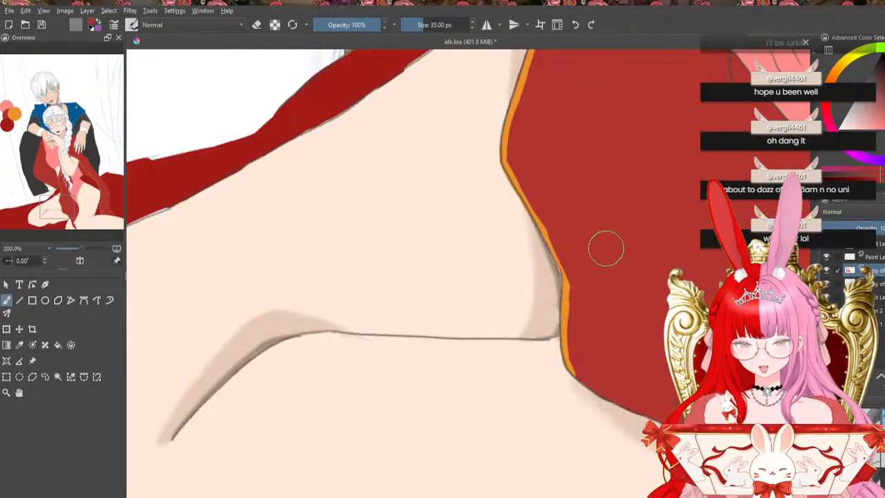
pyautogui.keyDown('ctrl'); pyautogui.click(566, 339); pyautogui.keyUp('ctrl')
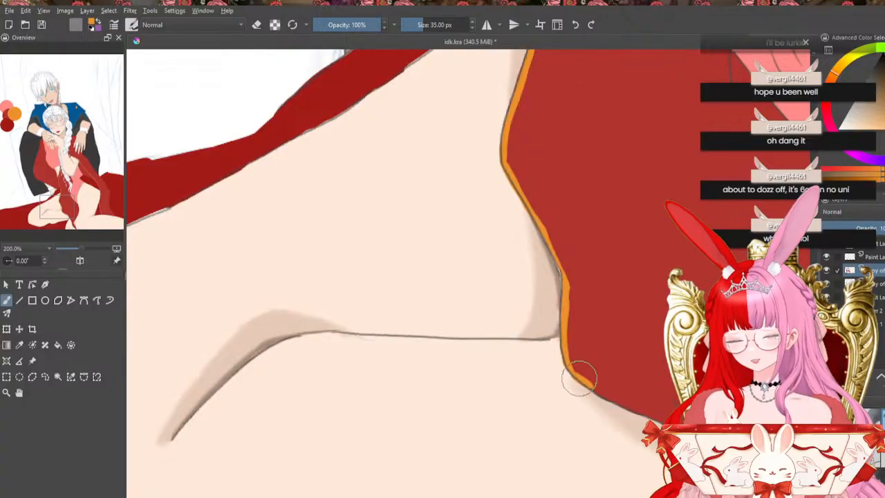
pyautogui.moveTo(577, 375); pyautogui.dragTo(631, 405)
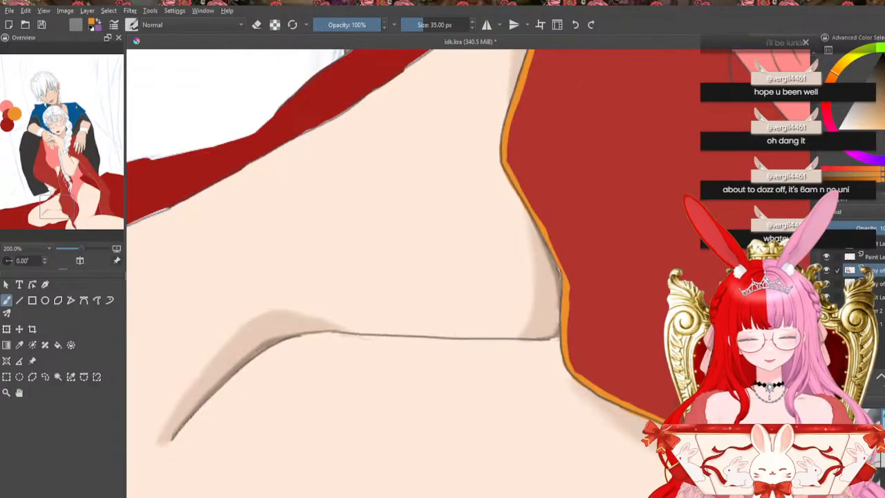
pyautogui.keyDown('ctrl'); pyautogui.click(643, 377); pyautogui.keyUp('ctrl')
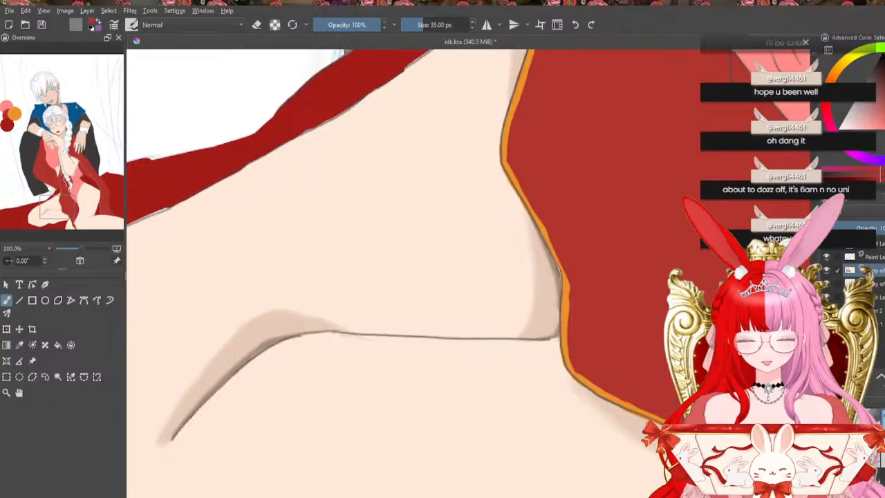
# Undo the last strokes at the bend and repaint the orange trim down the robe's hanging tip to the canvas's lower edge
pyautogui.moveTo(504, 496); pyautogui.dragTo(543, 496)
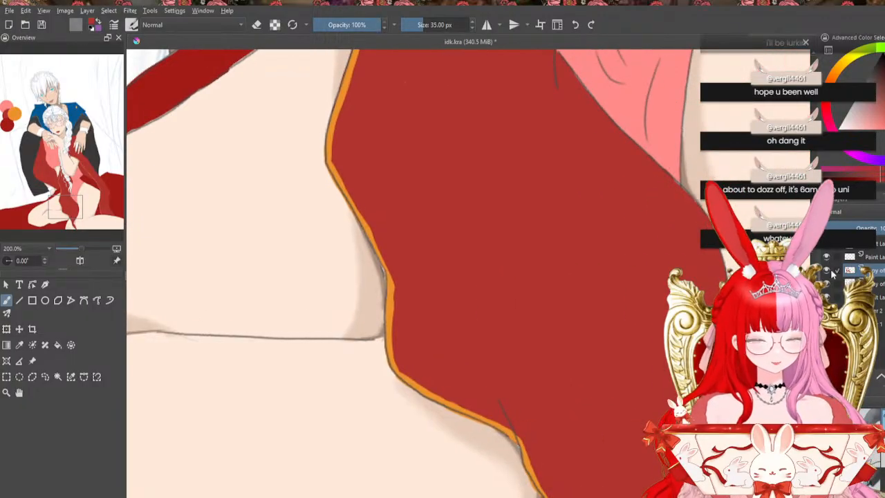
pyautogui.moveTo(814, 403); pyautogui.dragTo(814, 429)
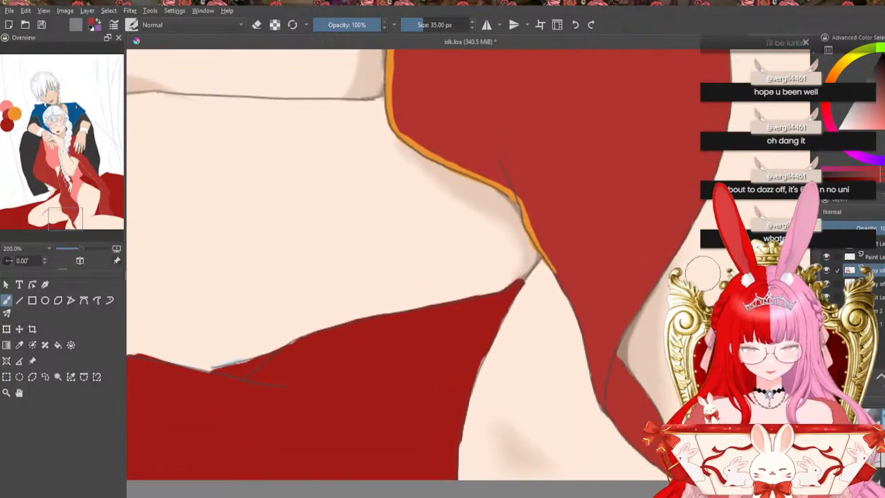
pyautogui.click(575, 26)
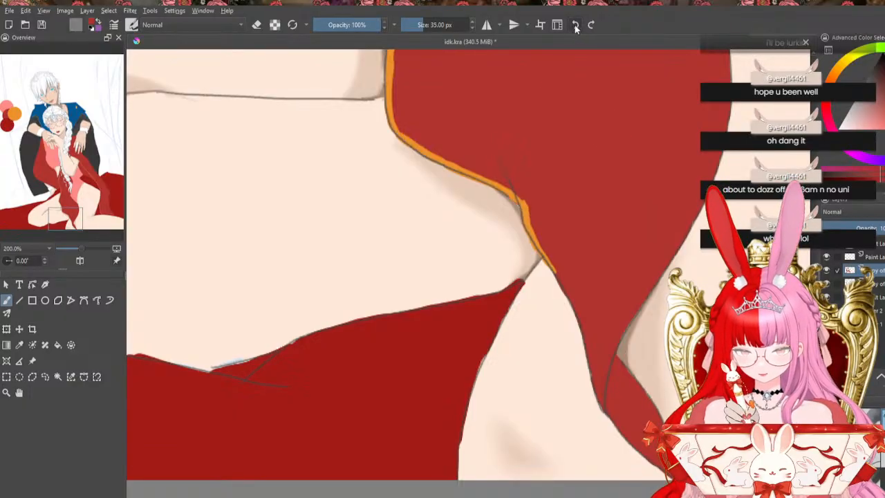
pyautogui.click(575, 26)
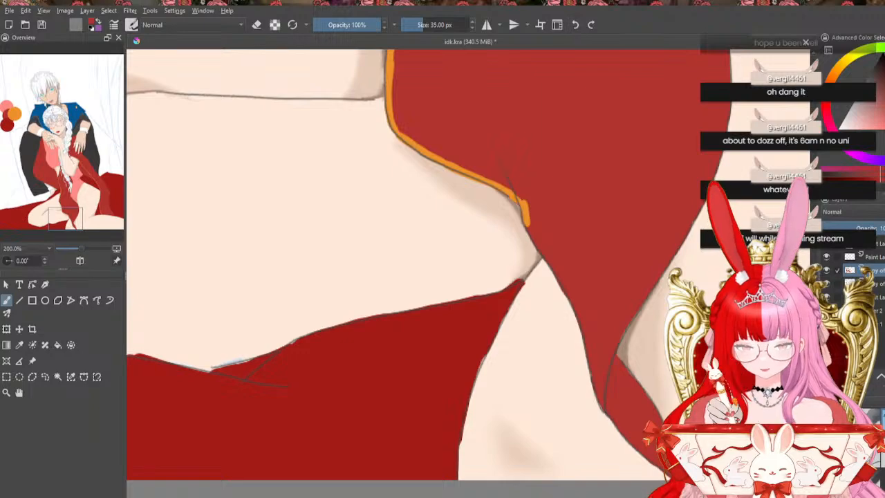
pyautogui.keyDown('ctrl'); pyautogui.click(525, 209); pyautogui.keyUp('ctrl')
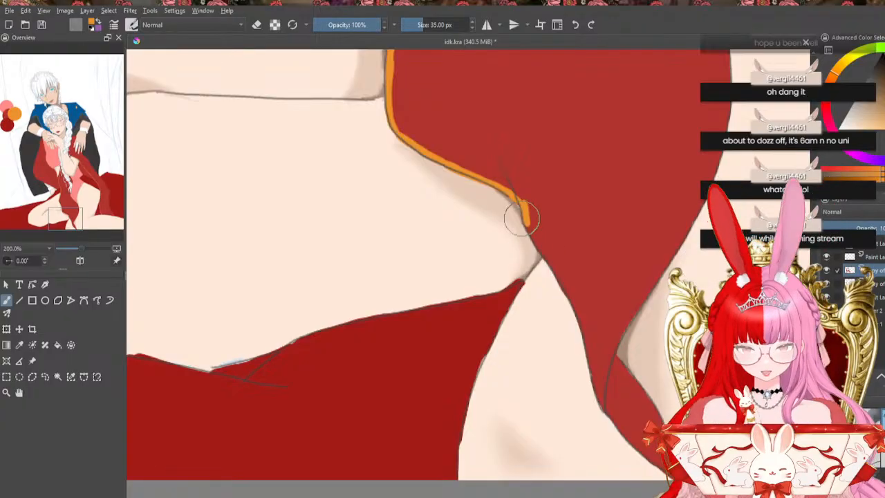
pyautogui.moveTo(520, 212)
pyautogui.mouseDown()
pyautogui.moveTo(578, 315)
pyautogui.moveTo(575, 309)
pyautogui.moveTo(608, 400)
pyautogui.mouseUp()
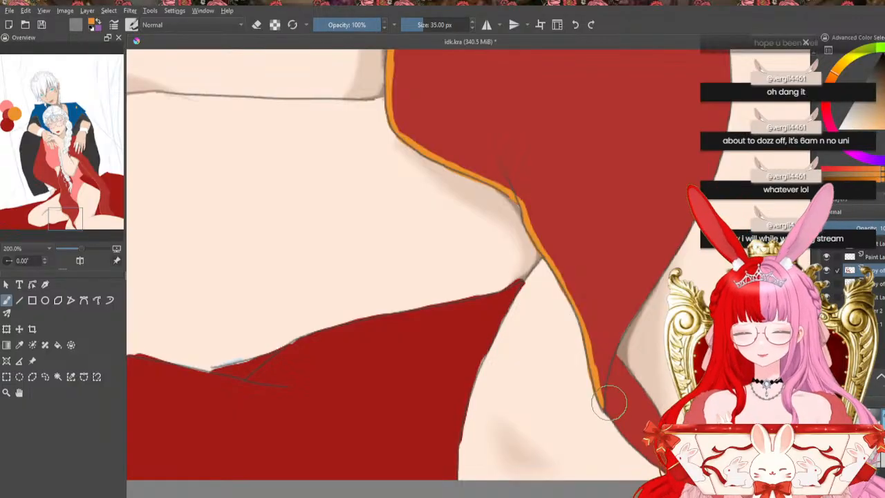
pyautogui.moveTo(608, 404); pyautogui.dragTo(639, 450)
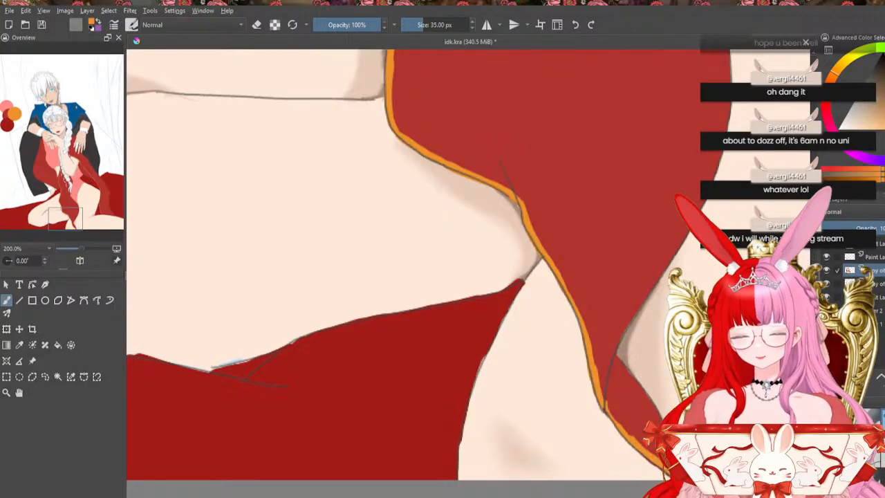
pyautogui.keyDown('ctrl'); pyautogui.click(635, 388); pyautogui.keyUp('ctrl')
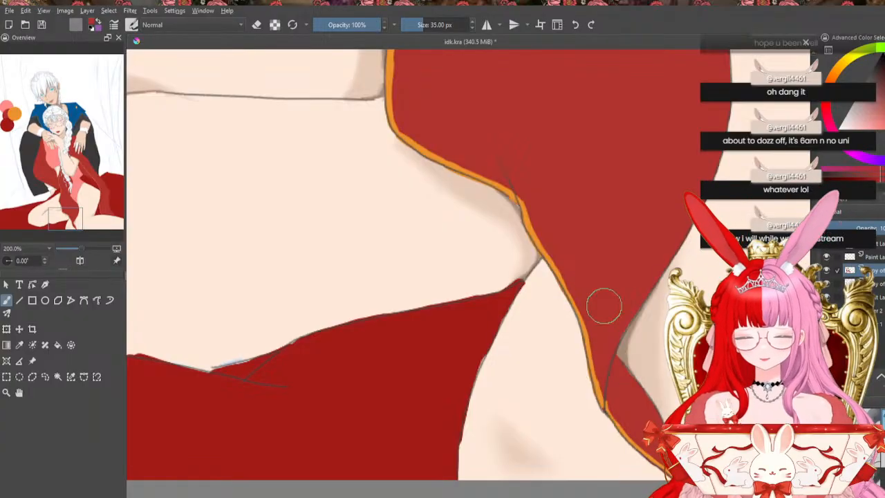
# Reduce the brush to 26 px and paint orange trim along the opposite edge of the robe's hanging tip, beside the other leg
pyautogui.press('+')
pyautogui.press('-')
pyautogui.press('-')
pyautogui.press('-')
pyautogui.press('-')
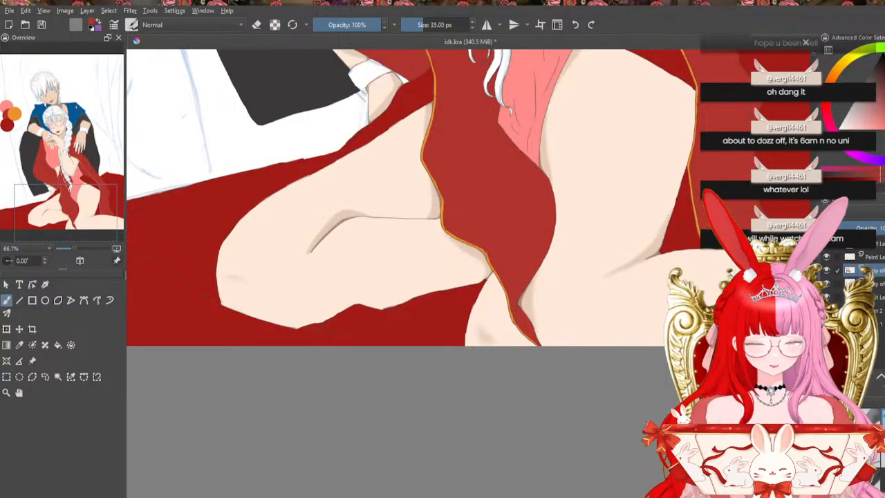
pyautogui.moveTo(545, 232); pyautogui.dragTo(544, 258)
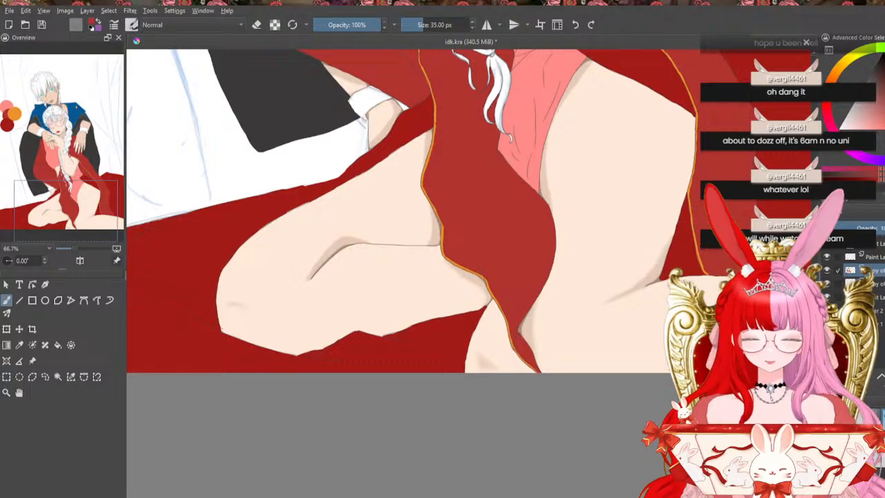
pyautogui.keyDown('ctrl'); pyautogui.click(510, 326); pyautogui.keyUp('ctrl')
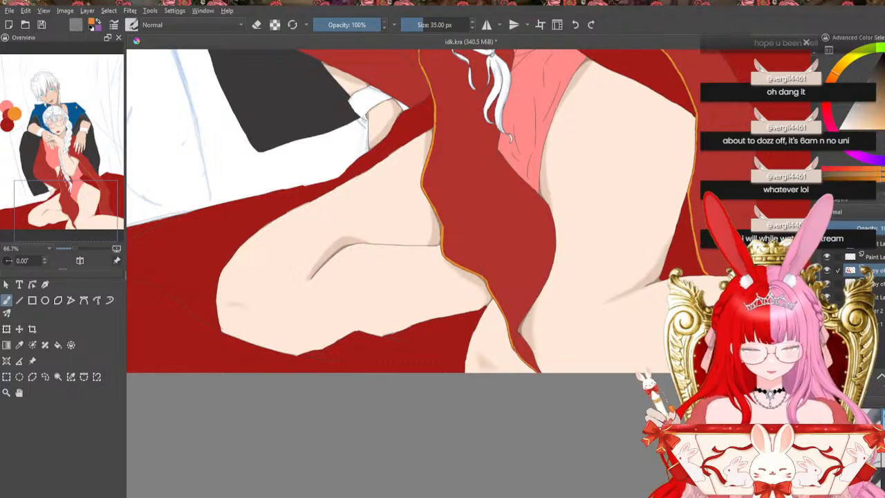
pyautogui.press('[')
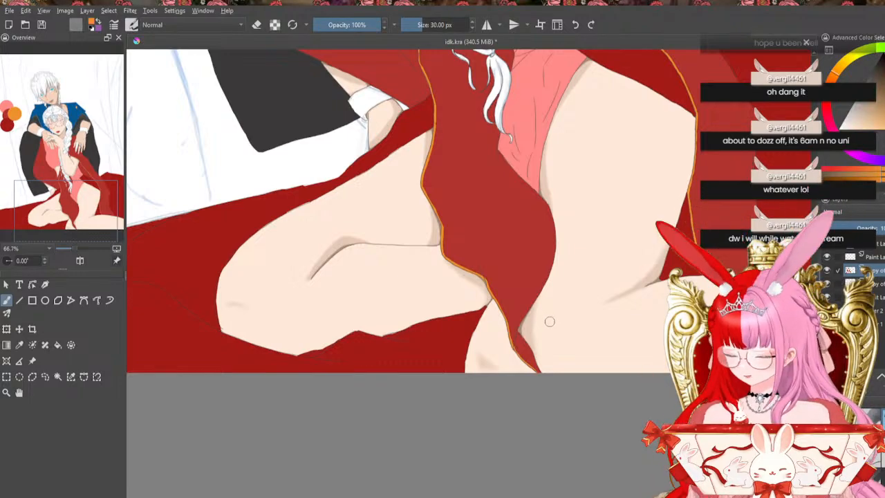
pyautogui.scroll(2, 551, 322)
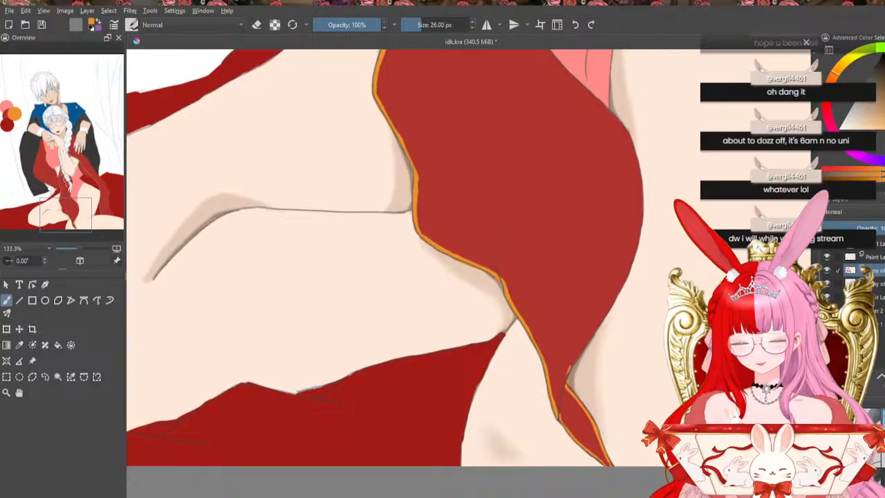
pyautogui.moveTo(589, 339); pyautogui.dragTo(571, 368)
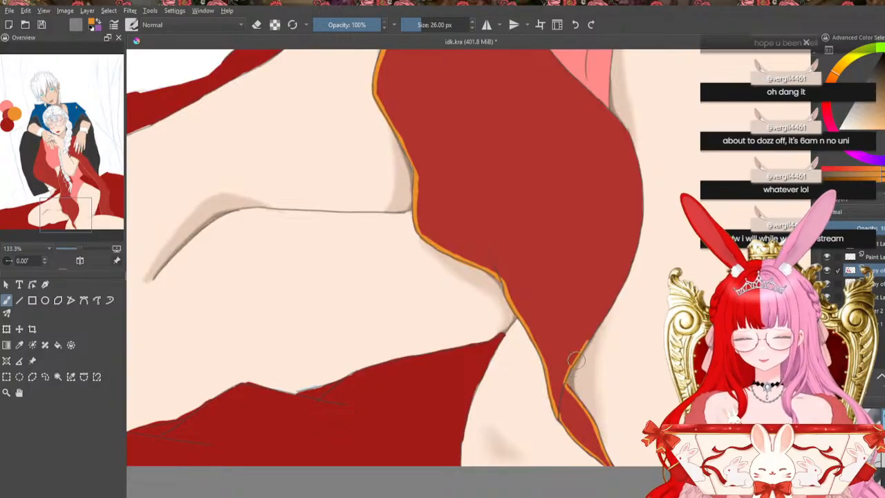
pyautogui.scroll(2, 609, 301)
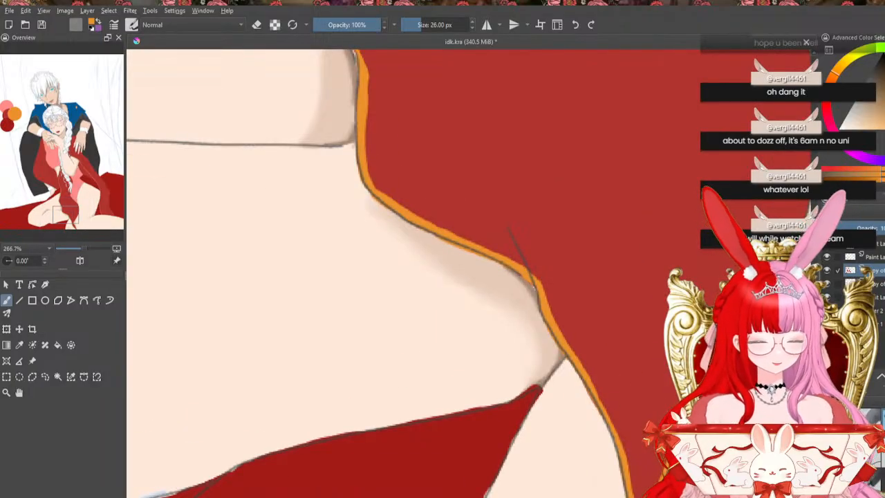
pyautogui.hotkey('ctrl', 'z')
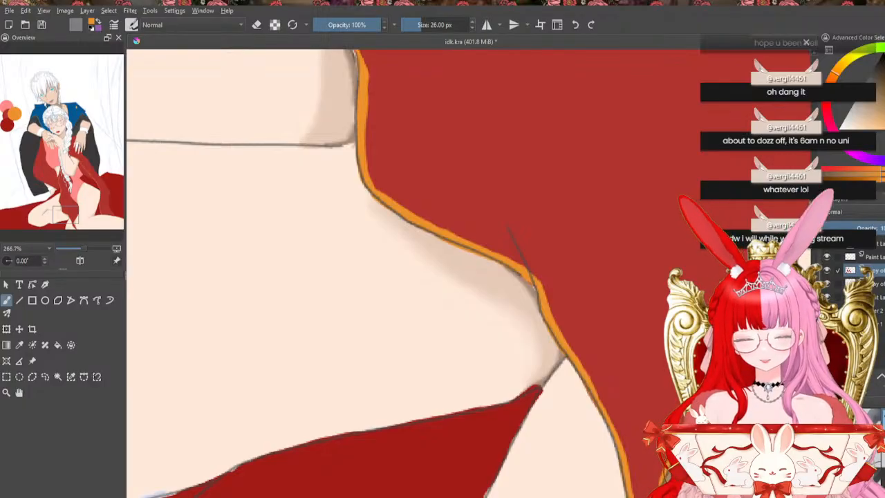
# Paint orange trim around the robe's outward curve against the thigh, redoing the lower stroke to join the trim from the tip
pyautogui.keyDown('space'); pyautogui.moveTo(539, 277); pyautogui.dragTo(249, 276); pyautogui.keyUp('space')
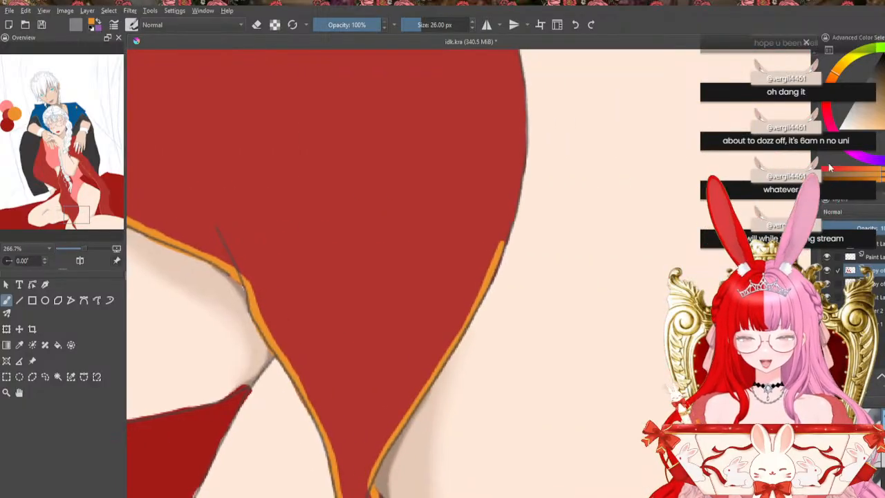
pyautogui.keyDown('space'); pyautogui.moveTo(597, 81); pyautogui.dragTo(597, 250); pyautogui.keyUp('space')
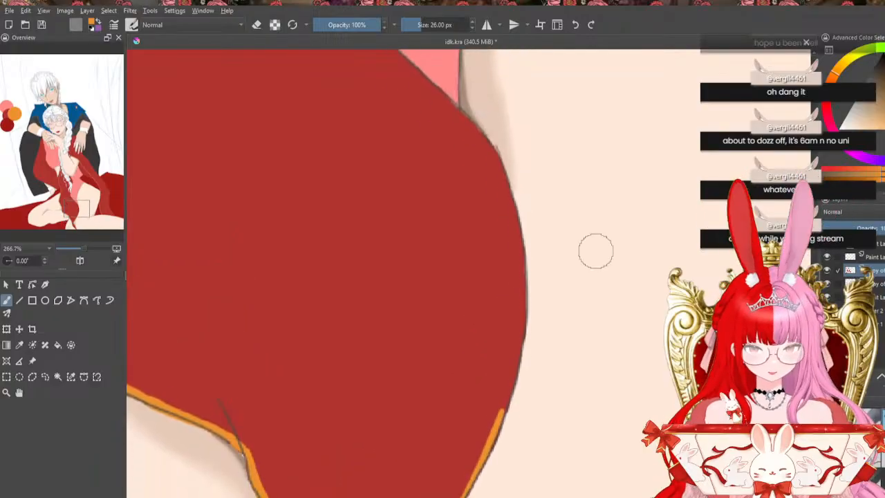
pyautogui.moveTo(445, 104)
pyautogui.mouseDown()
pyautogui.moveTo(488, 152)
pyautogui.moveTo(486, 142)
pyautogui.moveTo(503, 180)
pyautogui.moveTo(523, 308)
pyautogui.mouseUp()
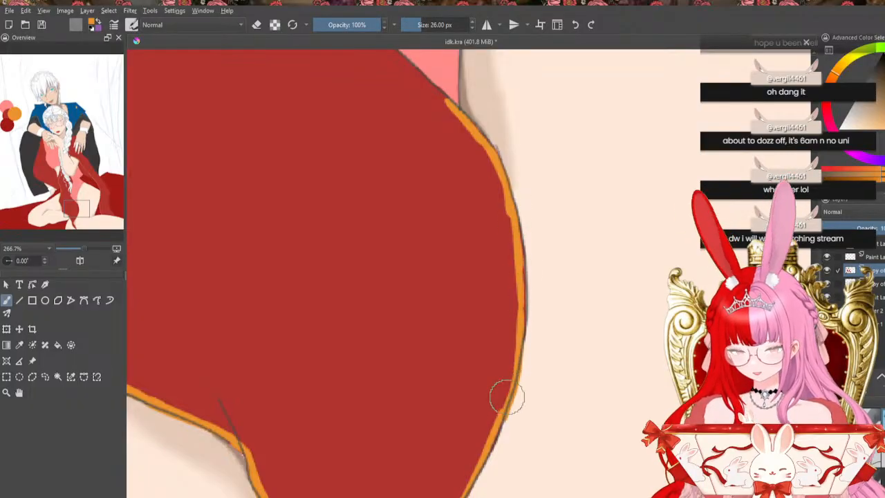
pyautogui.click(576, 25)
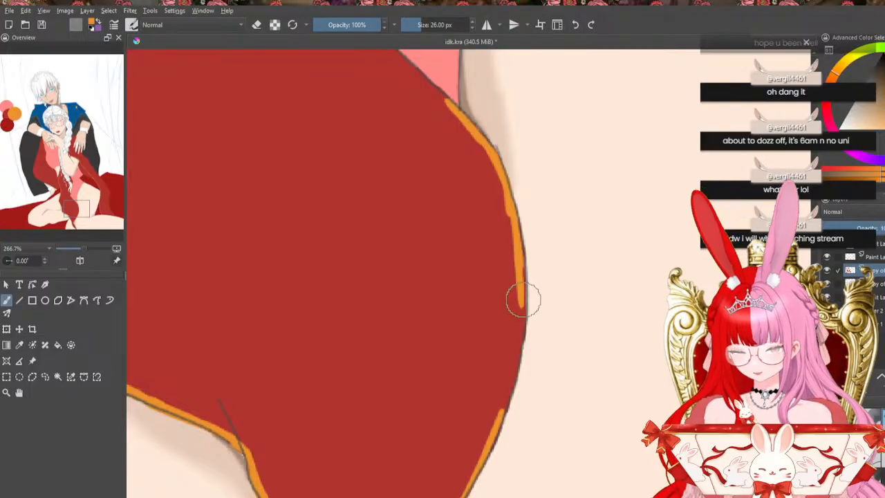
pyautogui.moveTo(520, 262)
pyautogui.mouseDown()
pyautogui.moveTo(518, 361)
pyautogui.moveTo(498, 417)
pyautogui.mouseUp()
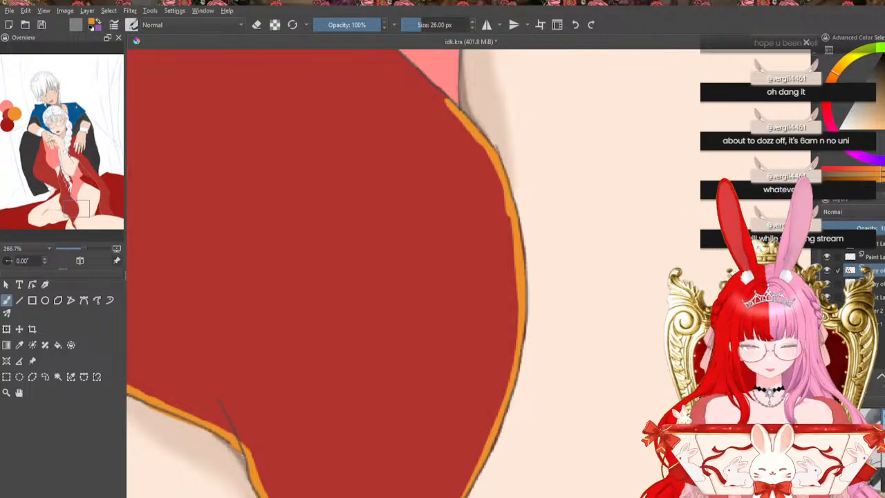
# Extend the orange trim along the diagonal robe edge beneath the pink dress, from the braid's end to the thigh
pyautogui.moveTo(415, 159); pyautogui.dragTo(415, 416)
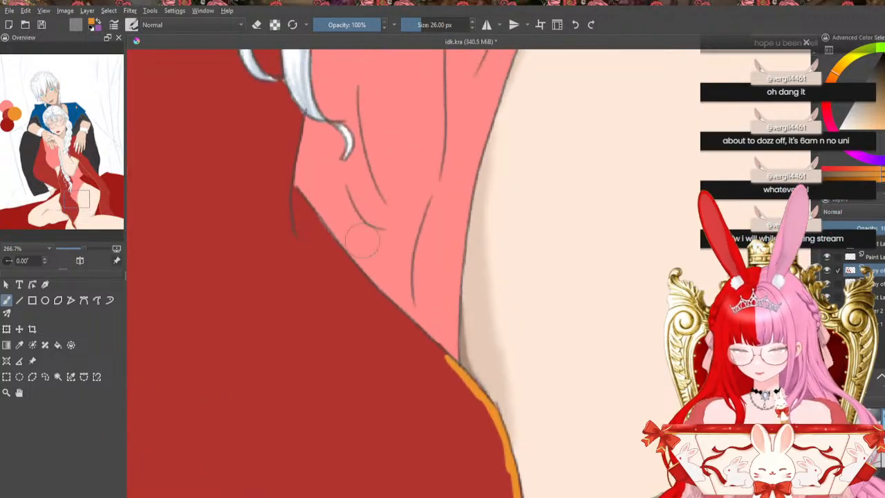
pyautogui.moveTo(297, 193)
pyautogui.mouseDown()
pyautogui.moveTo(375, 294)
pyautogui.moveTo(349, 263)
pyautogui.moveTo(454, 375)
pyautogui.mouseUp()
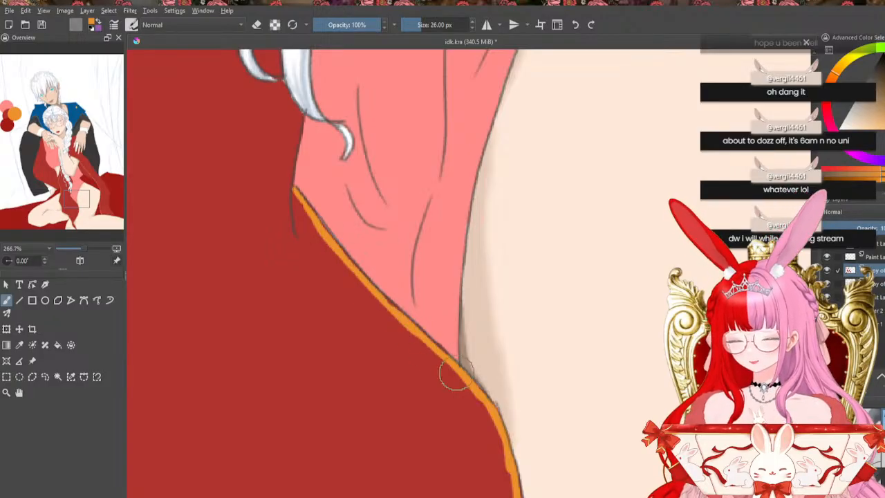
pyautogui.hotkey('ctrl', '+')
pyautogui.hotkey('ctrl', '+')
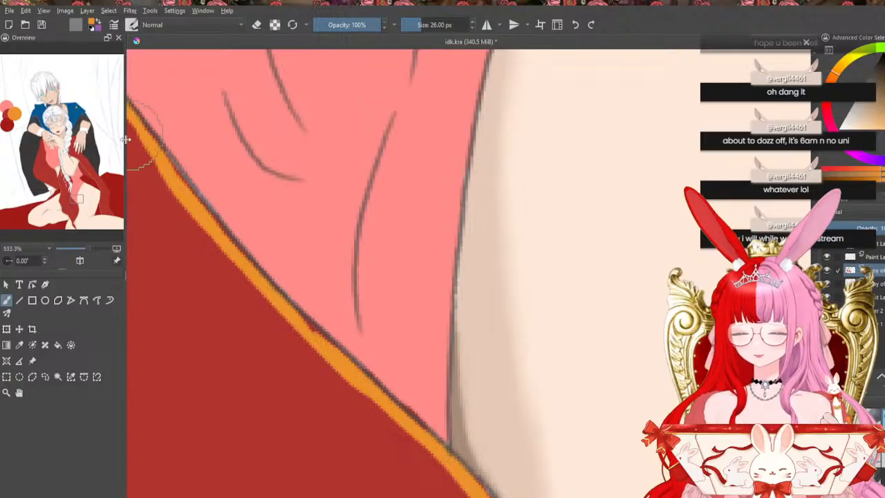
# Look over the finished orange trim on the red robe at 50% zoom, comparing the upper figures and the lower robe
pyautogui.click(81, 249)
pyautogui.moveTo(80, 254); pyautogui.dragTo(75, 255)
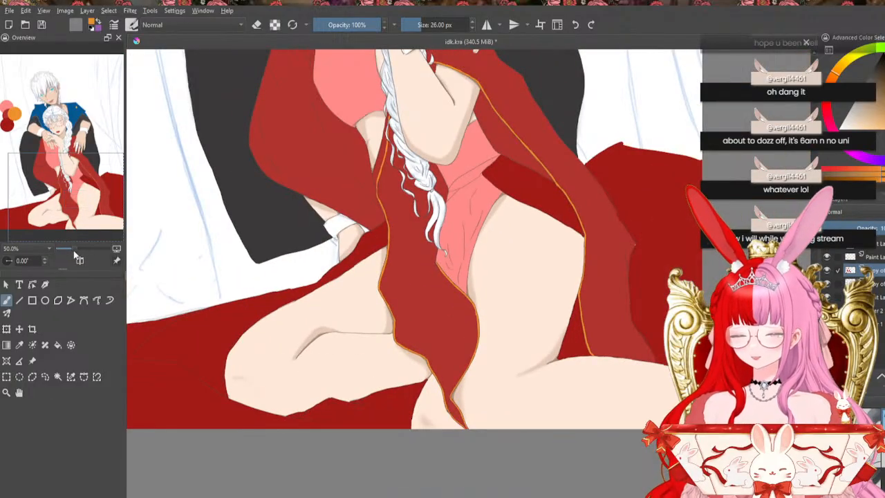
pyautogui.scroll(5, 415, 273)
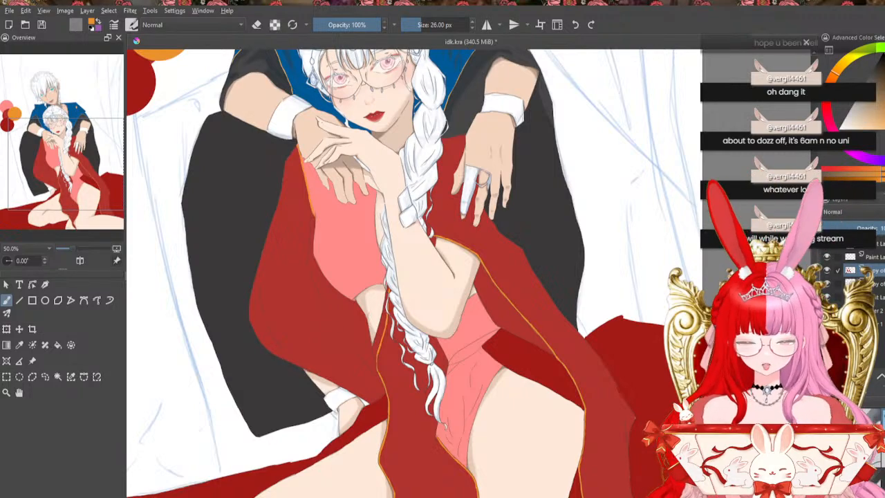
pyautogui.scroll(-5, 415, 273)
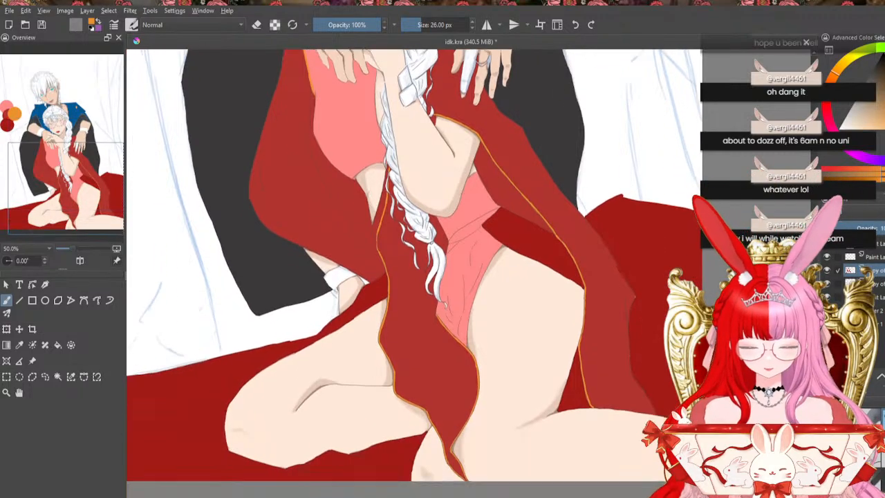
pyautogui.scroll(7, 415, 273)
pyautogui.scroll(-3, 415, 273)
pyautogui.scroll(5, 415, 274)
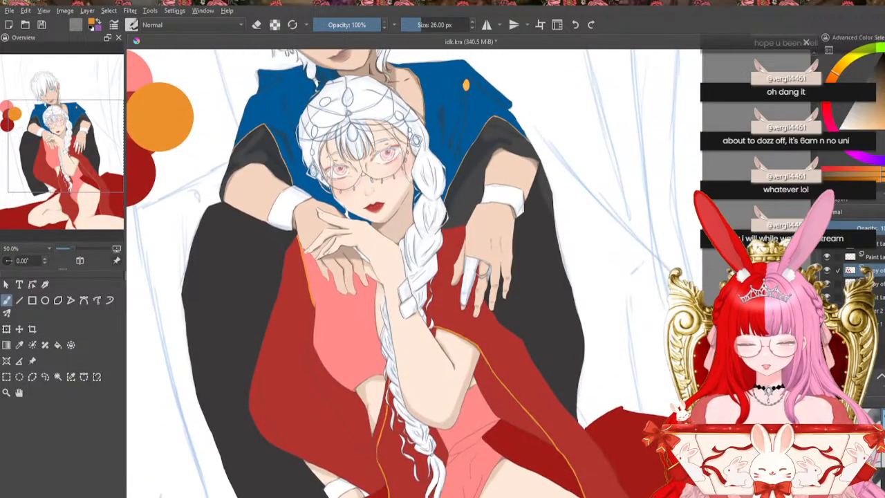
pyautogui.scroll(2, 415, 273)
pyautogui.scroll(-2, 415, 274)
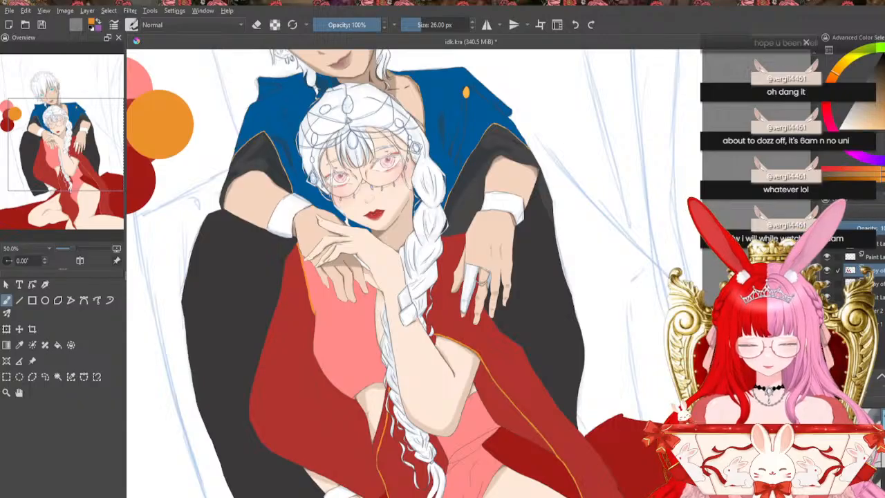
# Erase the pink, red, dark red and orange palette swatches beside the figures with a 344.08 px eraser
pyautogui.press('e')
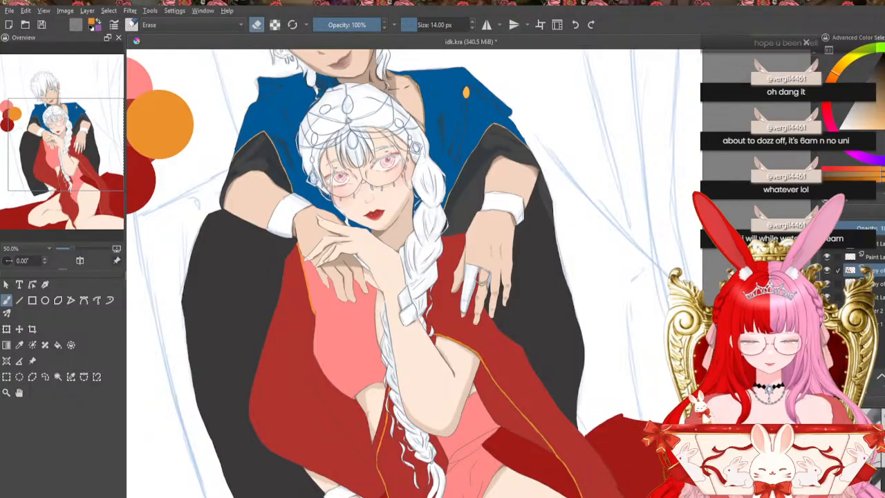
pyautogui.moveTo(164, 152); pyautogui.dragTo(392, 152)
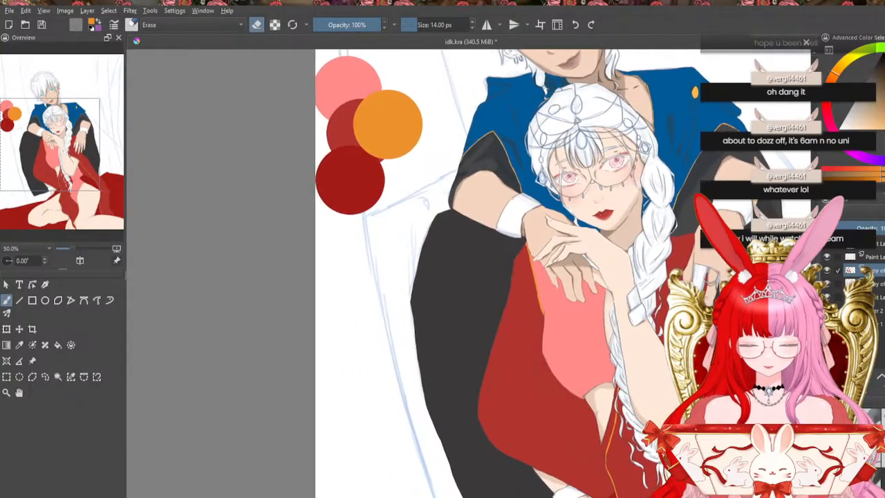
pyautogui.click(449, 25)
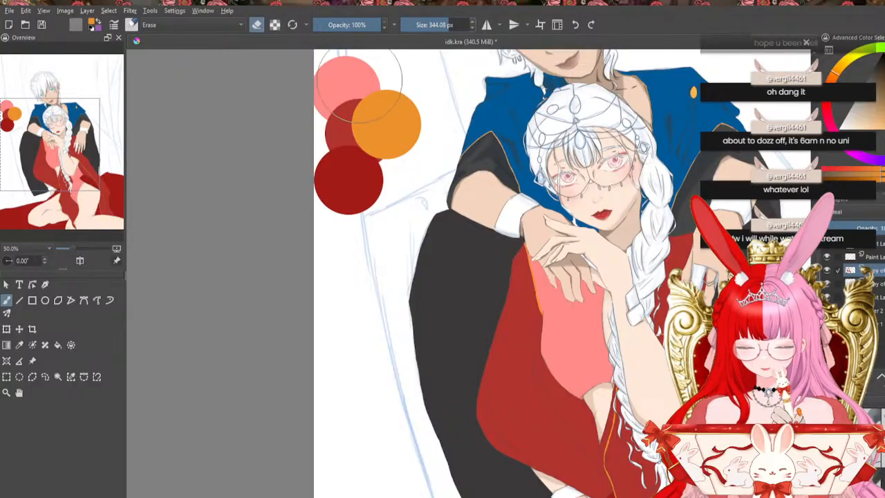
pyautogui.moveTo(356, 84)
pyautogui.mouseDown()
pyautogui.moveTo(346, 78)
pyautogui.moveTo(331, 137)
pyautogui.moveTo(367, 166)
pyautogui.moveTo(406, 103)
pyautogui.mouseUp()
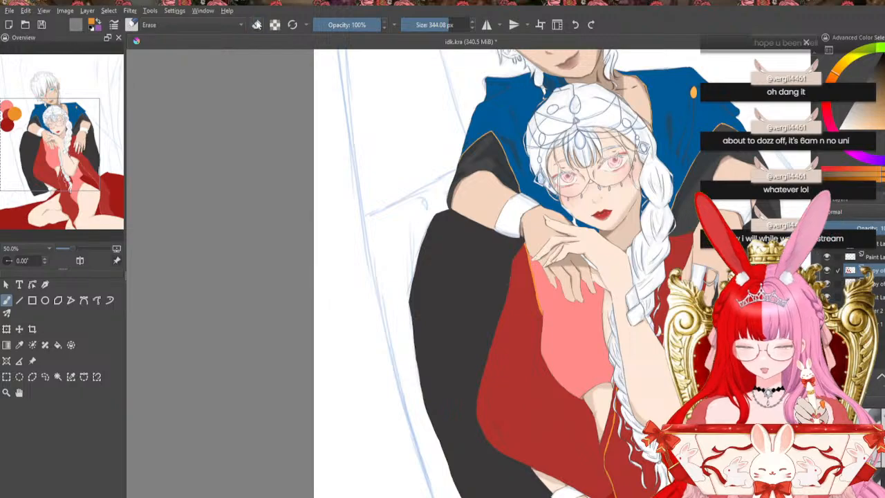
# Sample the pink of the woman's dress as the painting colour and switch from erasing back to the normal brush
pyautogui.click(19, 345)
pyautogui.click(580, 328)
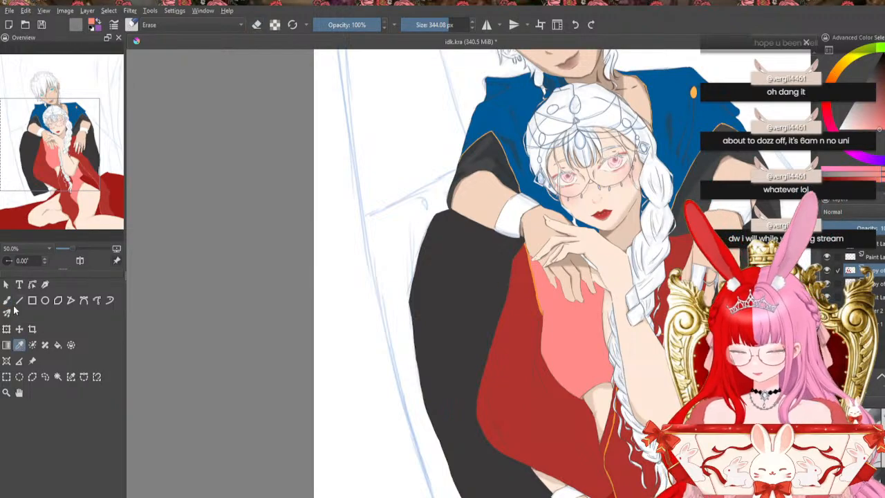
pyautogui.click(7, 300)
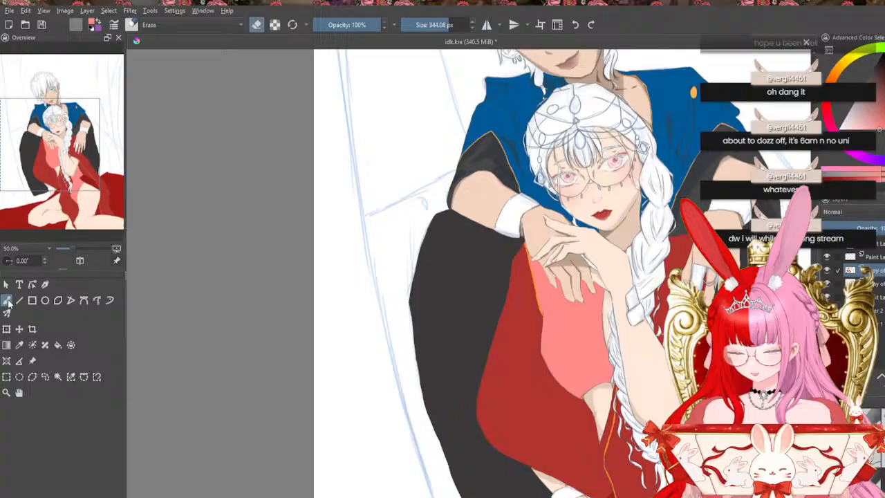
pyautogui.click(21, 348)
pyautogui.click(7, 300)
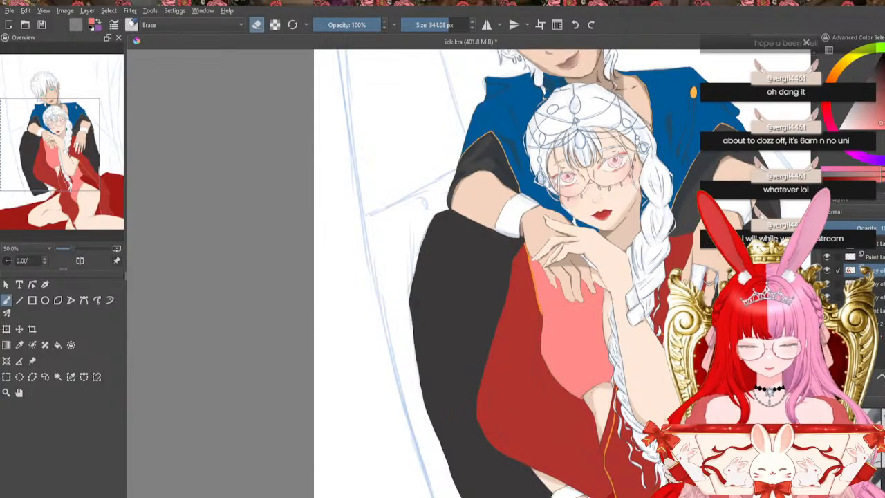
pyautogui.press('e')
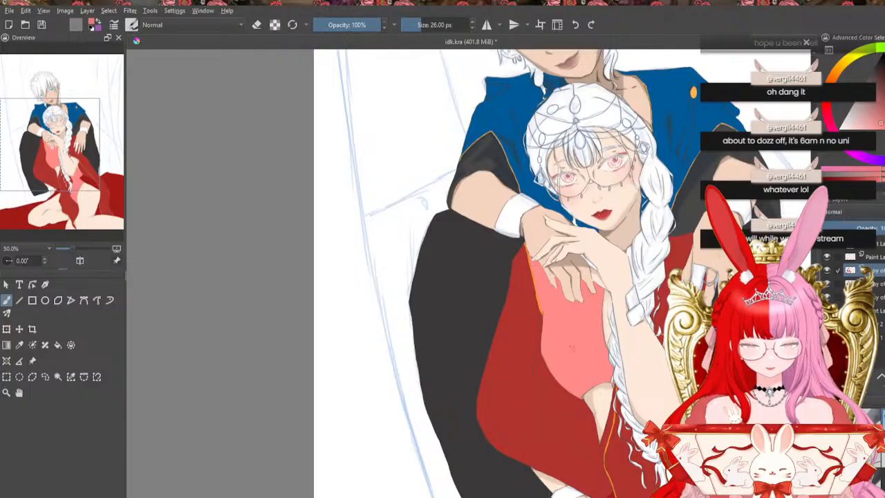
pyautogui.click(431, 24)
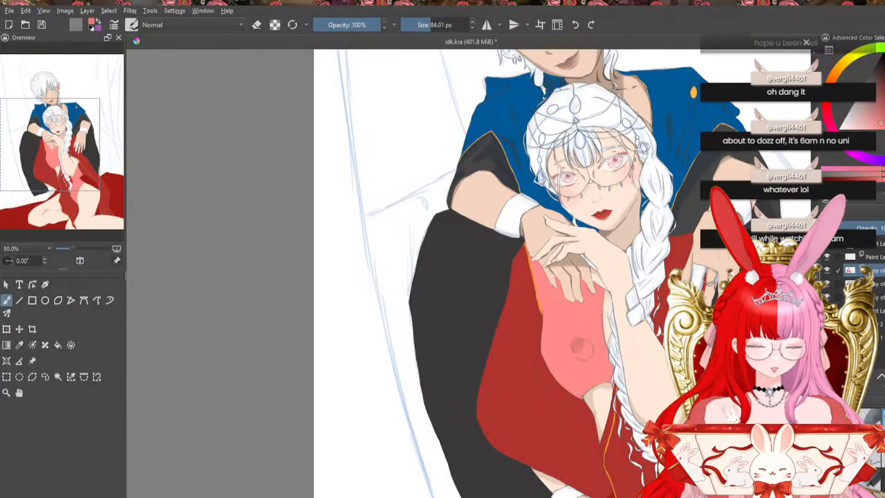
pyautogui.press('e')
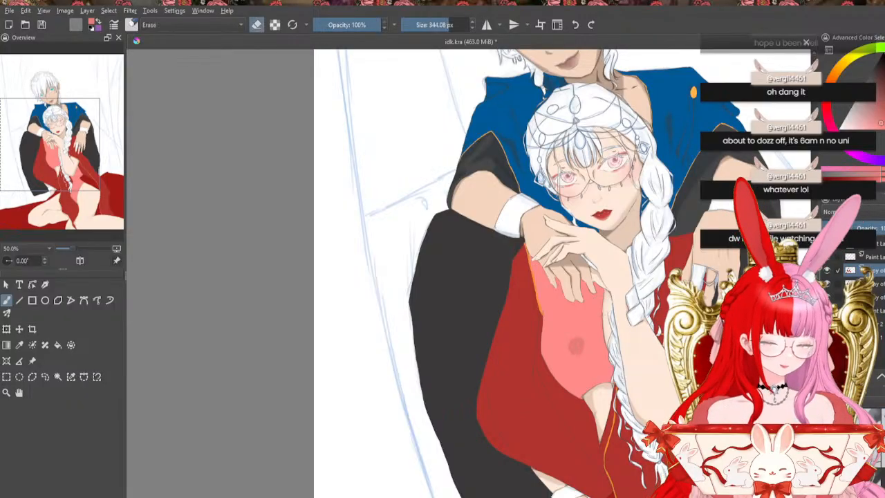
pyautogui.click(434, 25)
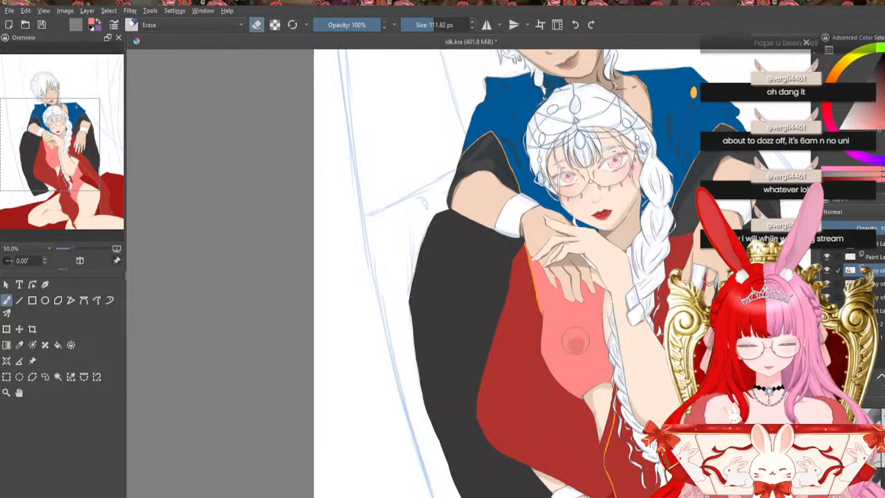
pyautogui.moveTo(575, 340); pyautogui.dragTo(599, 317)
pyautogui.press('e')
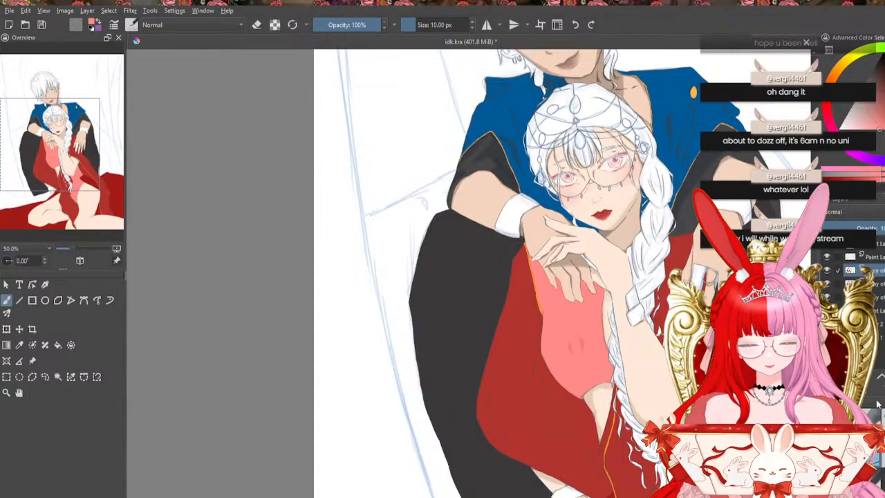
# Set the shading brush to 24 px and paint darker pink on the dress along the upper orange trim and beside the first fingers
pyautogui.click(883, 417)
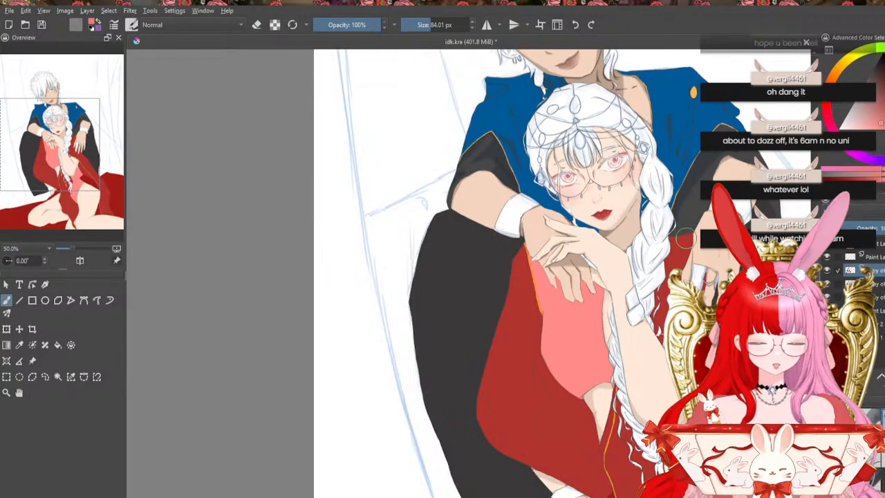
pyautogui.hotkey('ctrl', '+')
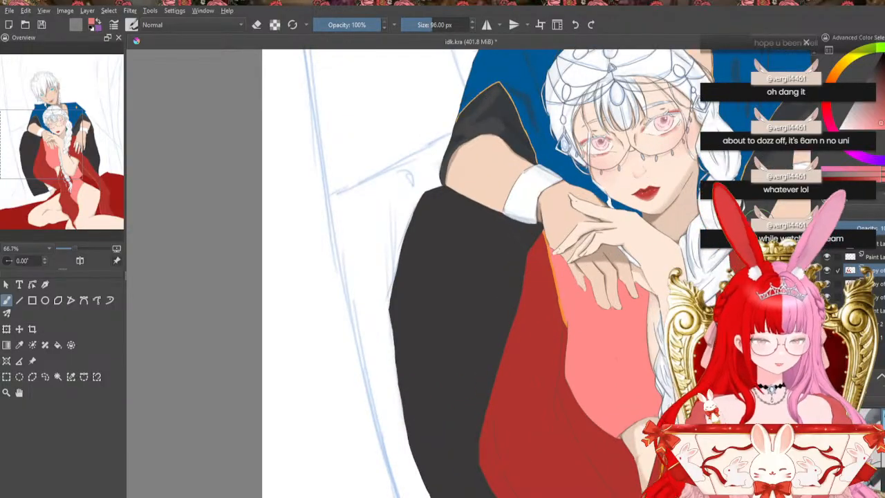
pyautogui.hotkey('ctrl', '-')
pyautogui.hotkey('ctrl', '+')
pyautogui.hotkey('ctrl', '+')
pyautogui.hotkey('ctrl', '+')
pyautogui.hotkey('ctrl', '+')
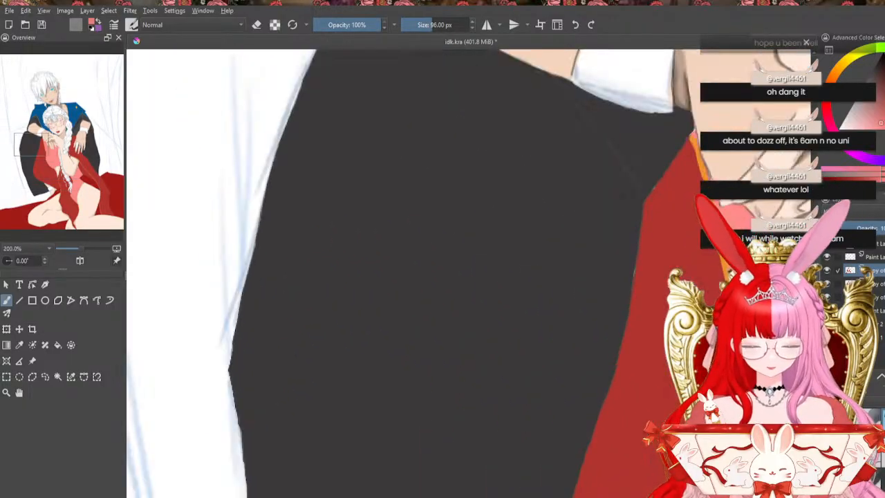
pyautogui.hotkey('ctrl', '-')
pyautogui.hotkey('ctrl', '-')
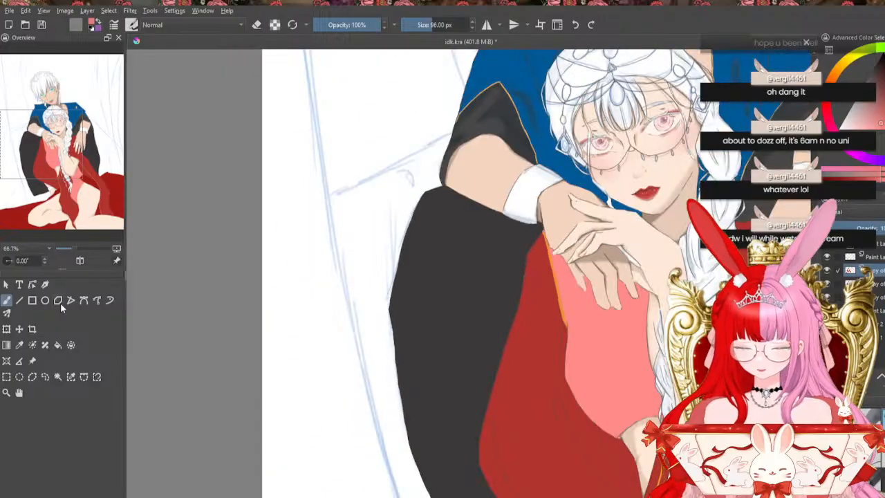
pyautogui.hotkey('ctrl', '+')
pyautogui.hotkey('ctrl', '+')
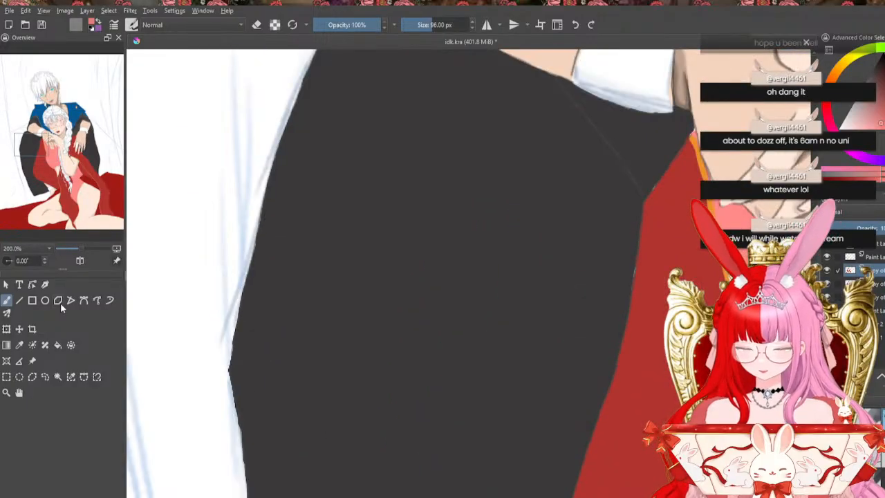
pyautogui.hotkey('ctrl', '+')
pyautogui.hotkey('ctrl', '+')
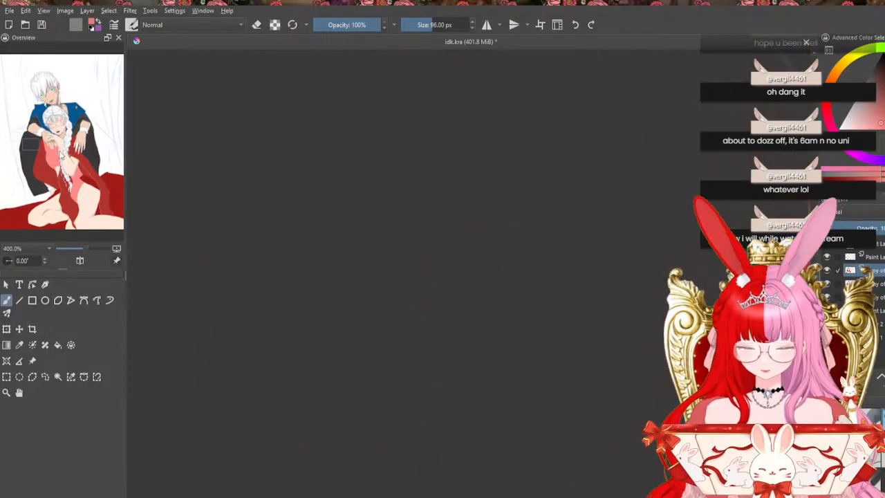
pyautogui.moveTo(58, 153); pyautogui.dragTo(41, 141)
pyautogui.press('[')
pyautogui.press('[')
pyautogui.press('[')
pyautogui.press('[')
pyautogui.press('[')
pyautogui.press('[')
pyautogui.press('[')
pyautogui.press('[')
pyautogui.press('[')
pyautogui.press('[')
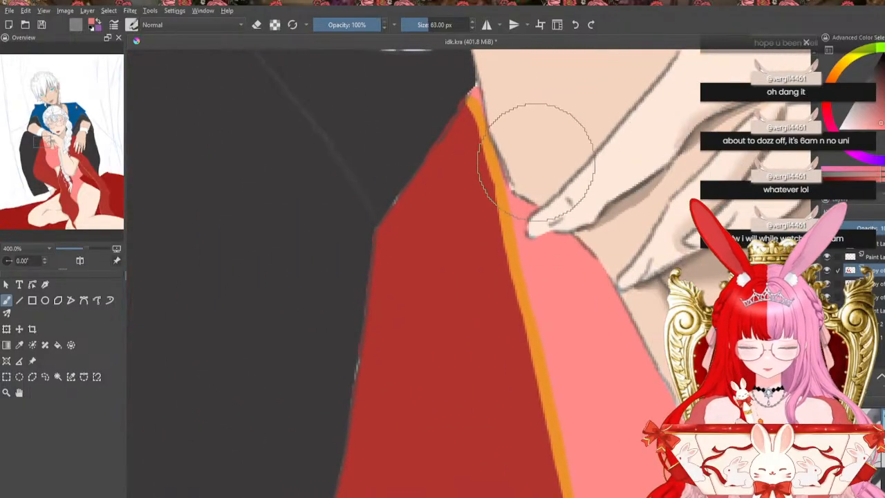
pyautogui.press(']')
pyautogui.press(']')
pyautogui.press('[')
pyautogui.press('[')
pyautogui.press('[')
pyautogui.press('[')
pyautogui.press('[')
pyautogui.press('[')
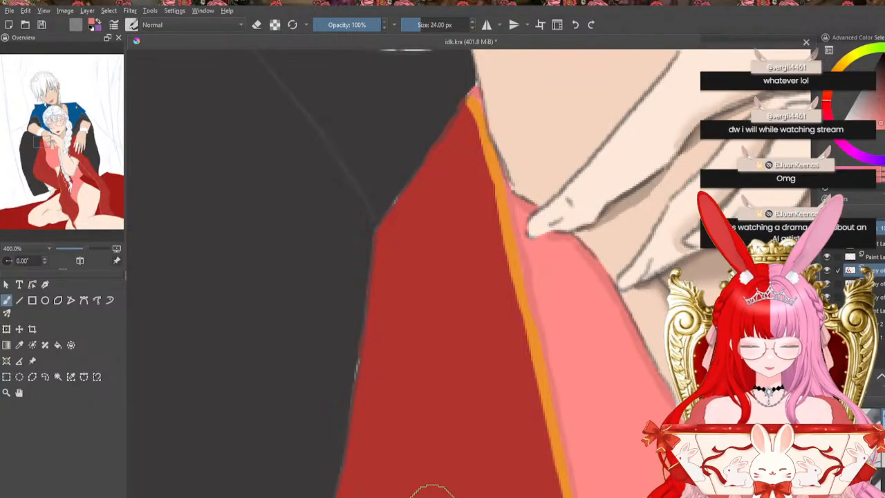
# Extend the darker pink shading on the dress alongside the orange trim down to the trim's lower end
pyautogui.moveTo(428, 497); pyautogui.dragTo(446, 497)
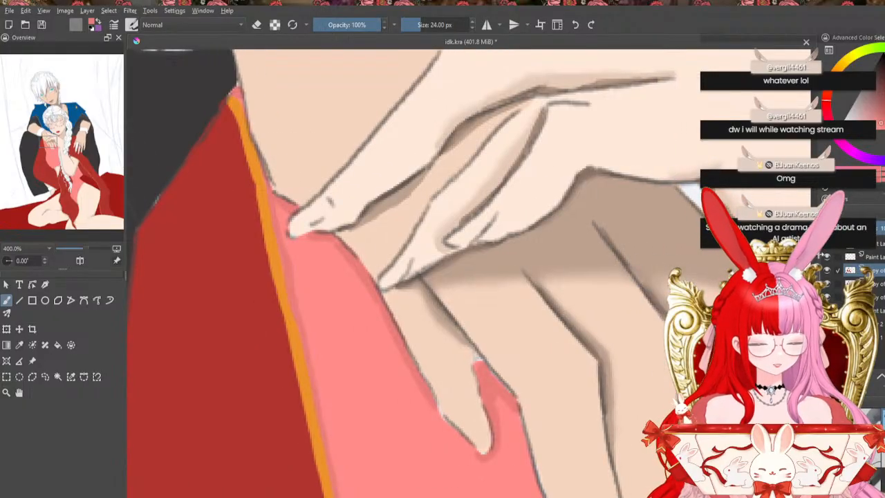
pyautogui.moveTo(814, 256); pyautogui.dragTo(815, 271)
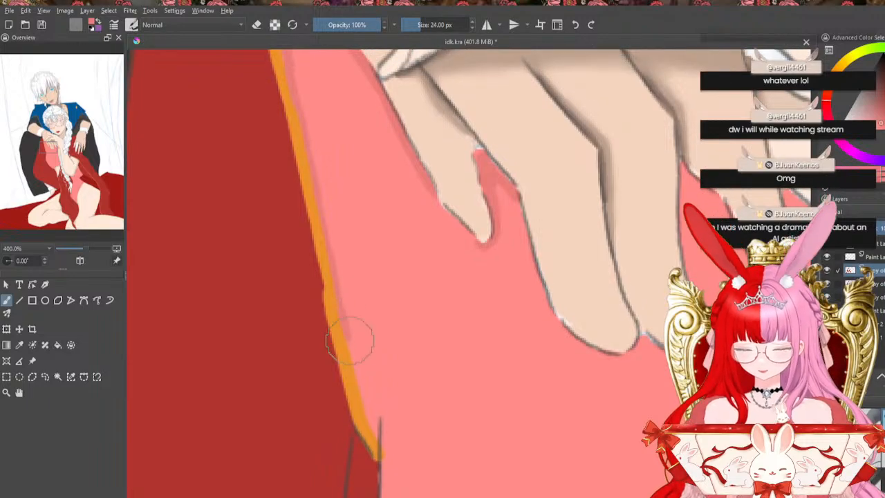
pyautogui.moveTo(340, 300); pyautogui.dragTo(378, 440)
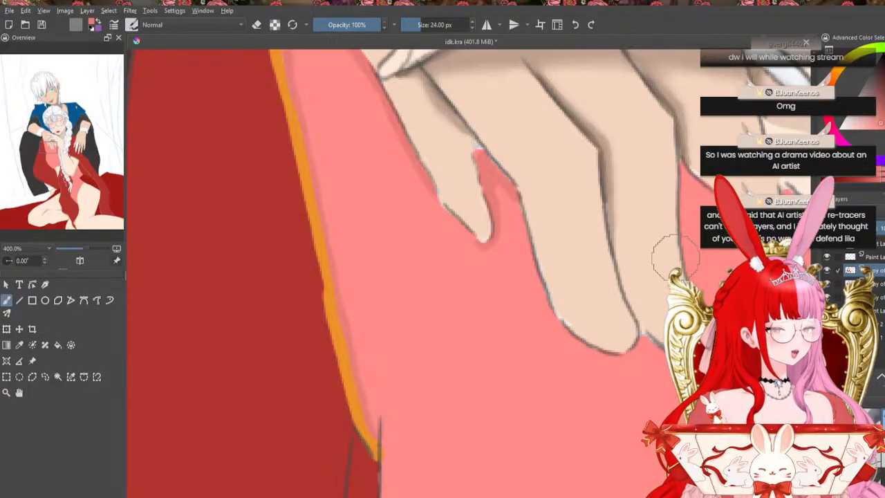
# Shade the dress in darker pink around the remaining fingers, filling the gaps between them and the area beneath the wrist
pyautogui.moveTo(504, 158)
pyautogui.mouseDown()
pyautogui.moveTo(504, 211)
pyautogui.moveTo(498, 187)
pyautogui.moveTo(518, 209)
pyautogui.moveTo(515, 197)
pyautogui.moveTo(535, 274)
pyautogui.moveTo(517, 198)
pyautogui.moveTo(546, 311)
pyautogui.moveTo(613, 363)
pyautogui.moveTo(643, 370)
pyautogui.moveTo(627, 362)
pyautogui.moveTo(642, 364)
pyautogui.moveTo(656, 360)
pyautogui.mouseUp()
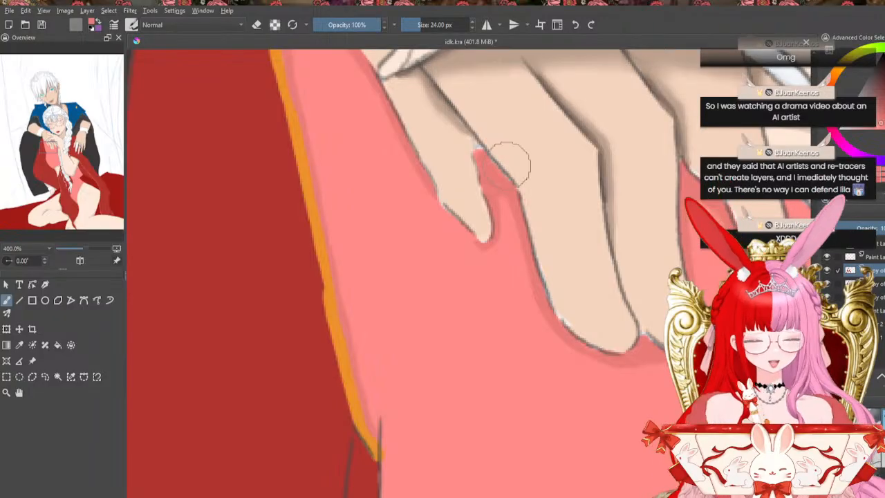
pyautogui.moveTo(507, 165); pyautogui.dragTo(523, 230)
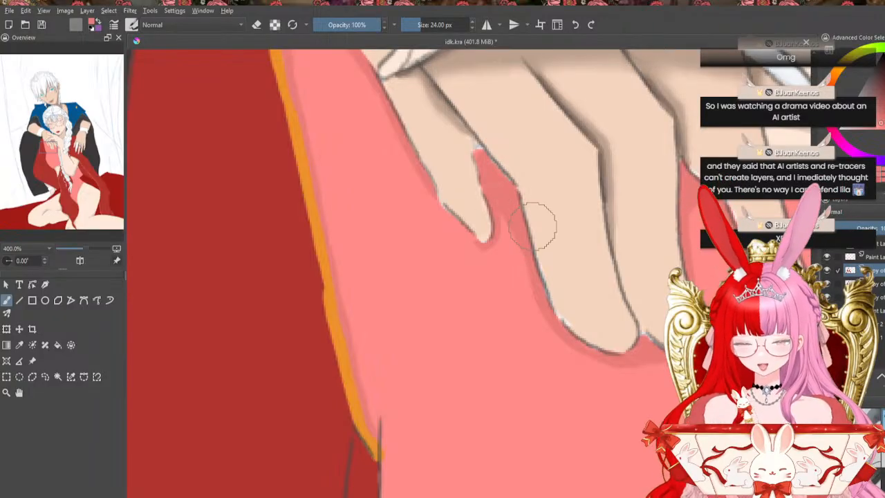
pyautogui.moveTo(437, 497); pyautogui.dragTo(476, 497)
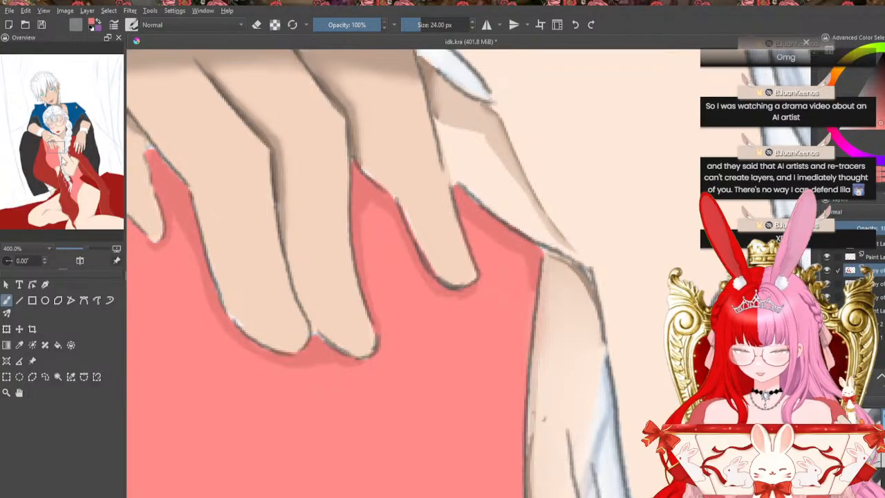
# Paint darker pink shading on the dress along the forearm's edge and beneath the elbow, up to the red robe
pyautogui.moveTo(64, 162); pyautogui.dragTo(57, 179)
pyautogui.moveTo(58, 166); pyautogui.dragTo(67, 173)
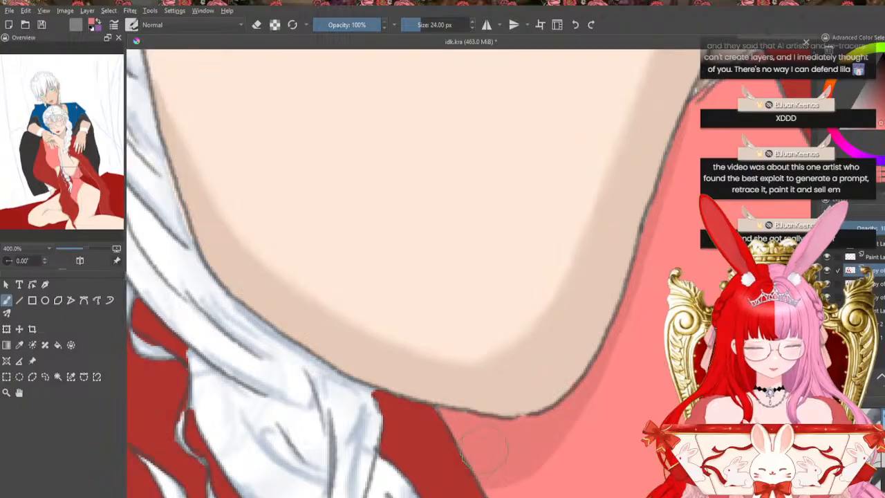
pyautogui.moveTo(78, 179)
pyautogui.mouseDown()
pyautogui.moveTo(80, 192)
pyautogui.moveTo(82, 173)
pyautogui.mouseUp()
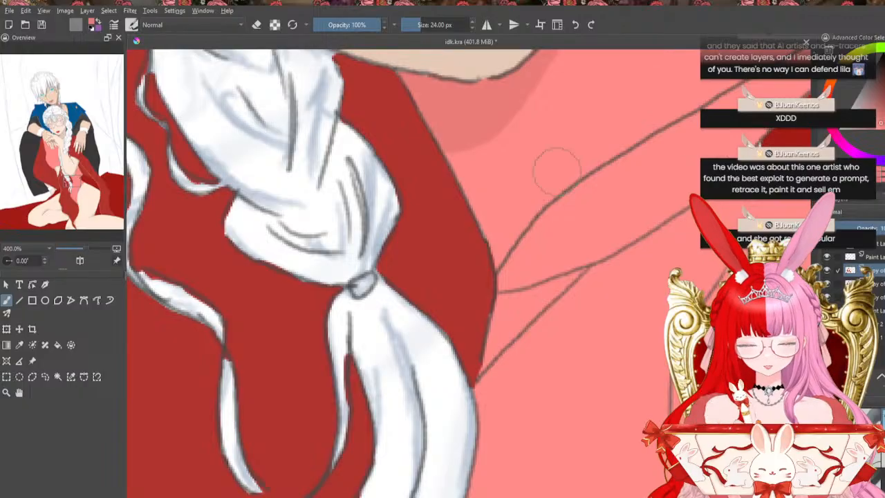
# Reduce the shading brush to 5 px and try a thin darker pink stroke beneath the dress's waist fold
pyautogui.moveTo(69, 181)
pyautogui.mouseDown()
pyautogui.moveTo(77, 183)
pyautogui.moveTo(79, 170)
pyautogui.mouseUp()
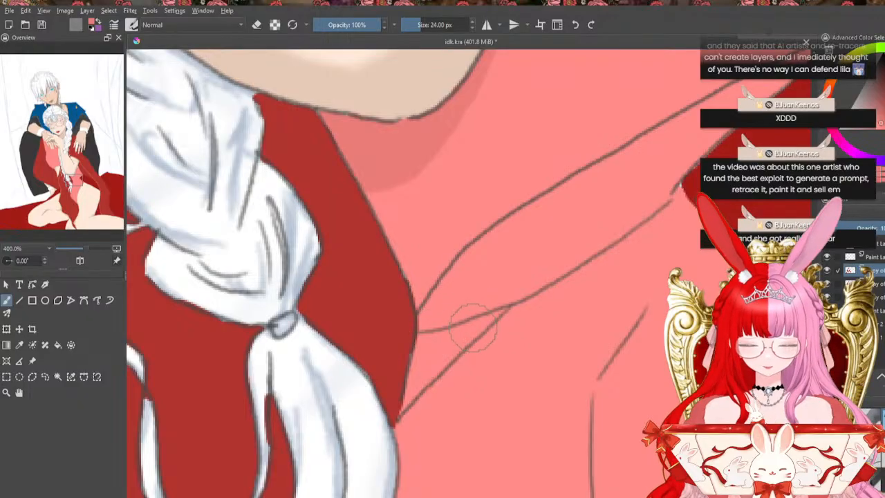
pyautogui.press('[')
pyautogui.press('[')
pyautogui.press('[')
pyautogui.press('[')
pyautogui.press('[')
pyautogui.press('[')
pyautogui.press('[')
pyautogui.press('[')
pyautogui.press('[')
pyautogui.press('[')
pyautogui.press('[')
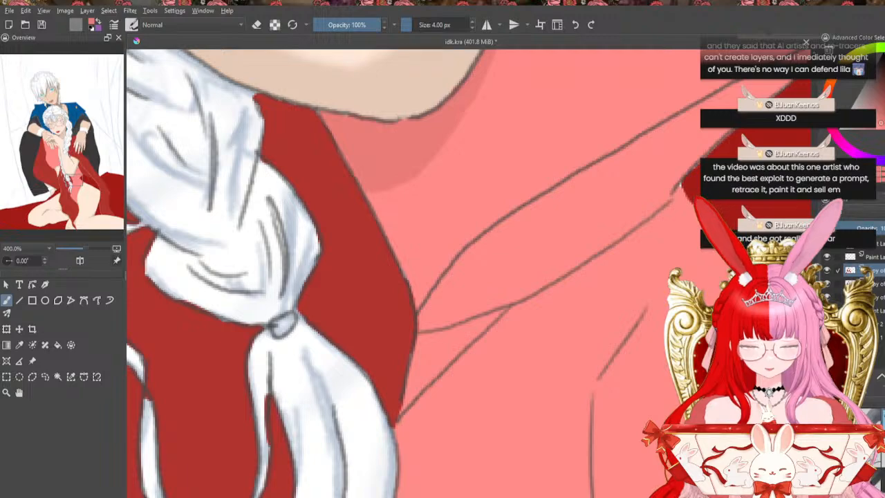
pyautogui.press(']')
pyautogui.press(']')
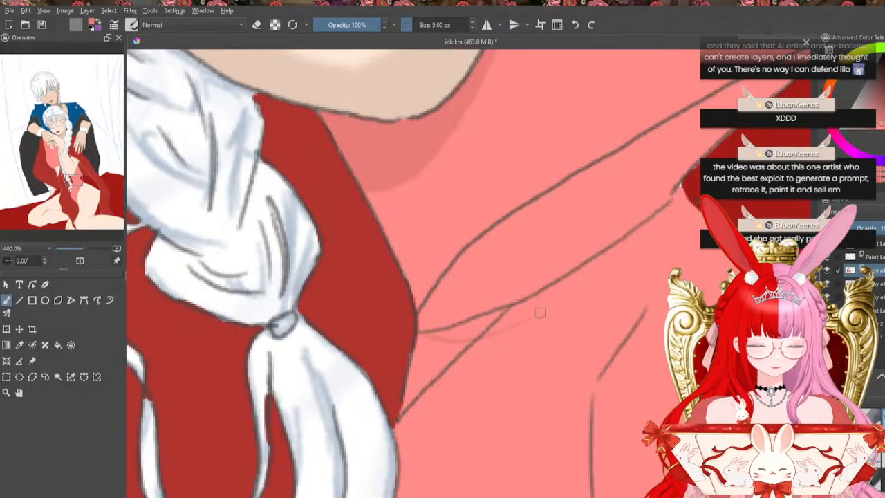
pyautogui.click(575, 25)
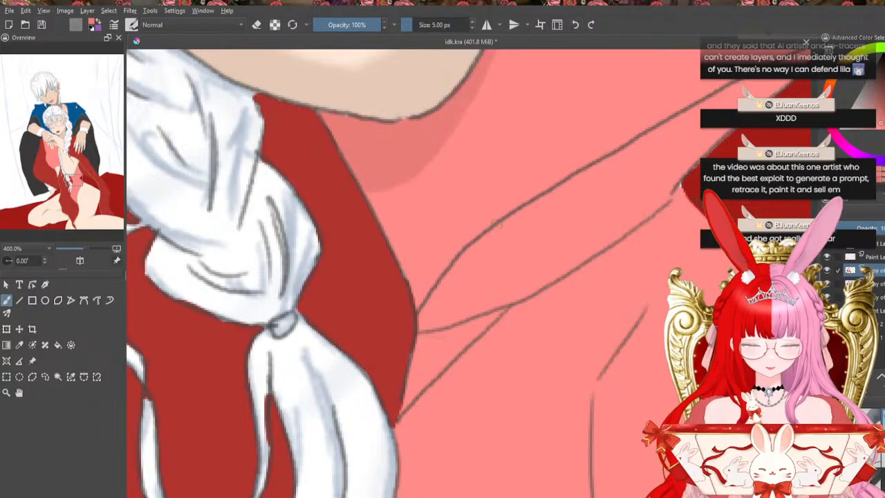
# Set the brush to 5 px and outline darker pink shadows inside the upper waist fold and beneath the lower one
pyautogui.press(']')
pyautogui.press(']')
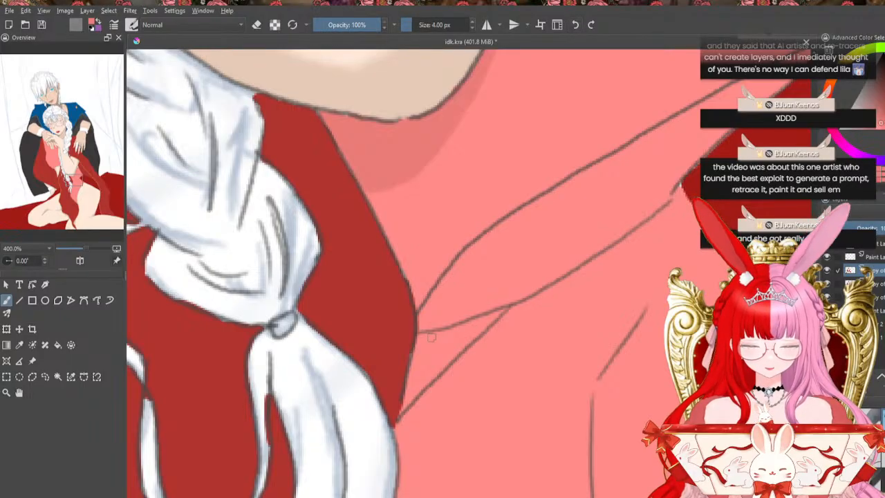
pyautogui.press('[')
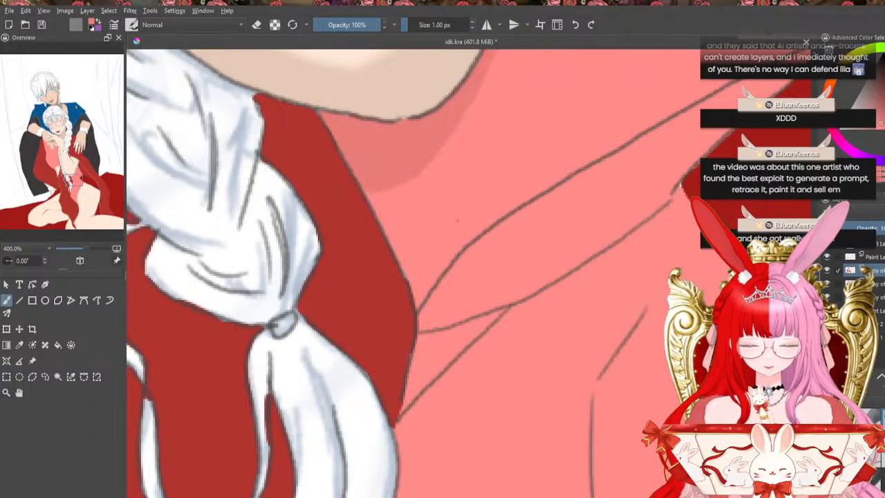
pyautogui.click(472, 22)
pyautogui.click(472, 22)
pyautogui.click(472, 22)
pyautogui.click(472, 23)
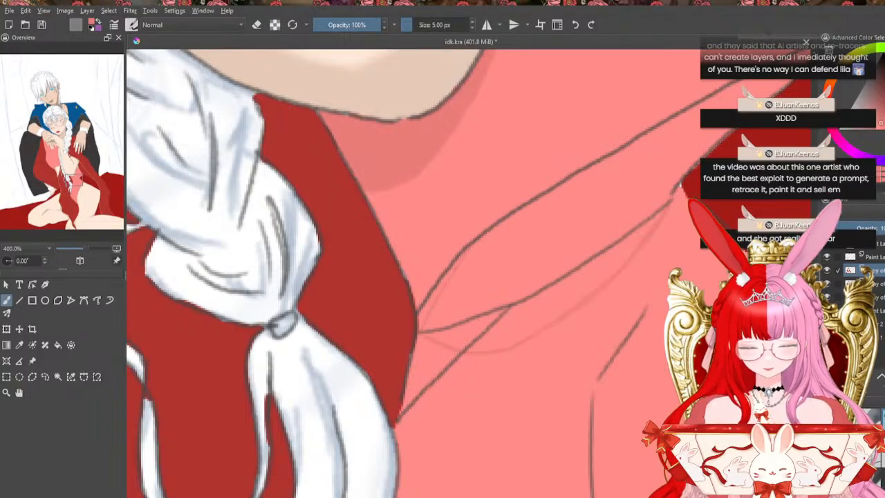
# Set the brush to 6 px and paint thin darker pink shading under the upper fold's end beside the dark red robe
pyautogui.moveTo(525, 277); pyautogui.dragTo(353, 277)
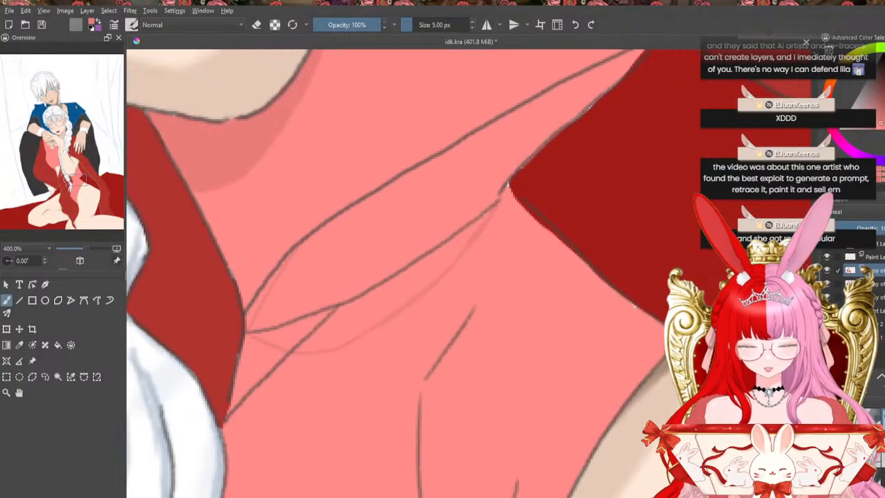
pyautogui.moveTo(541, 168)
pyautogui.mouseDown()
pyautogui.moveTo(542, 307)
pyautogui.moveTo(542, 231)
pyautogui.mouseUp()
pyautogui.press('[')
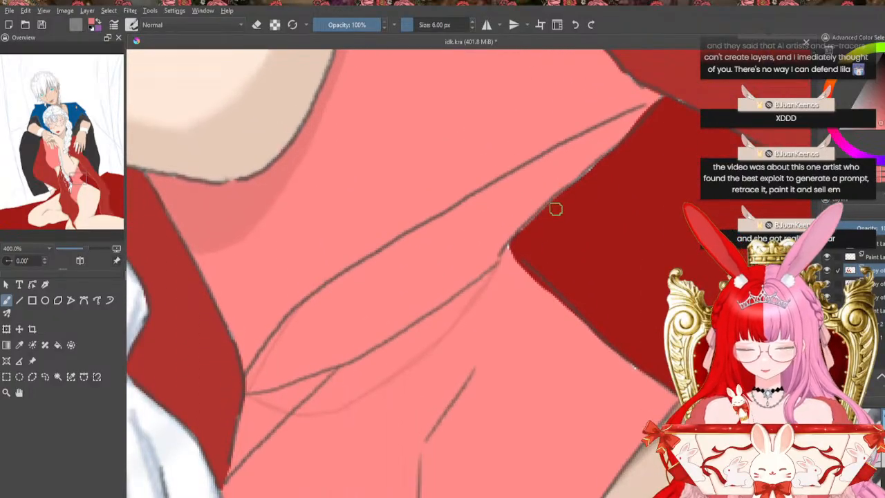
pyautogui.press(']')
pyautogui.press(']')
pyautogui.press(']')
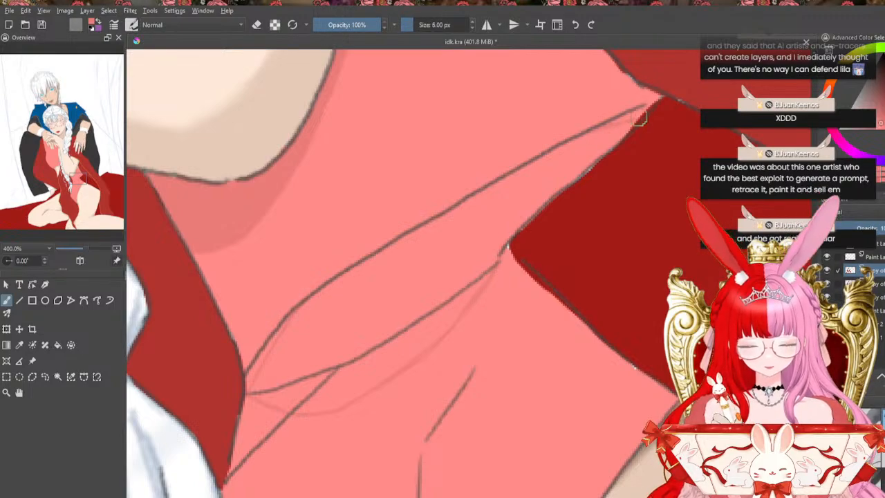
pyautogui.press(']')
pyautogui.press(']')
pyautogui.press(']')
pyautogui.press(']')
pyautogui.press(']')
pyautogui.press('[')
pyautogui.press('[')
pyautogui.press('[')
pyautogui.press('[')
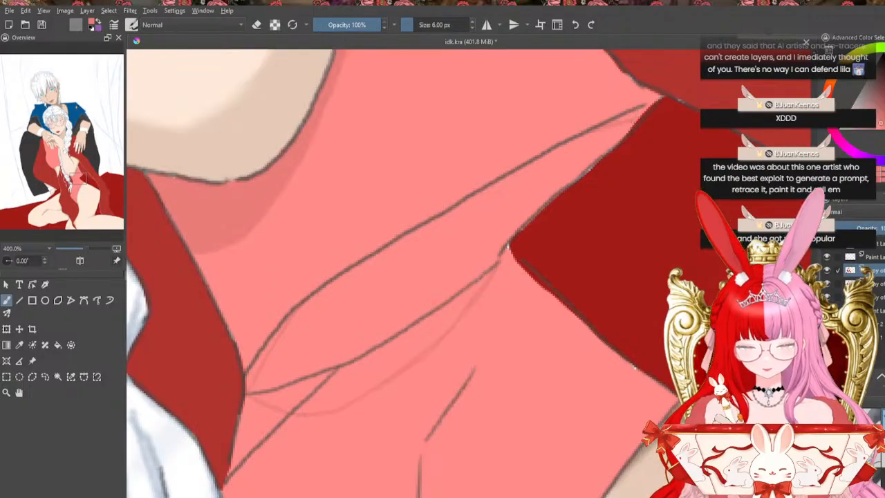
# Enlarge the brush to 9 px and shade the dress in darker pink along the dark red robe's pointed edge
pyautogui.press(']')
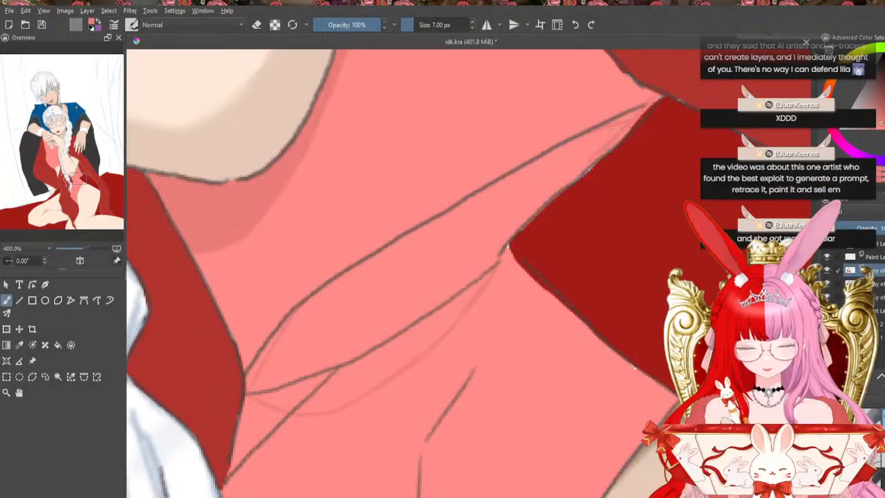
pyautogui.press(']')
pyautogui.press(']')
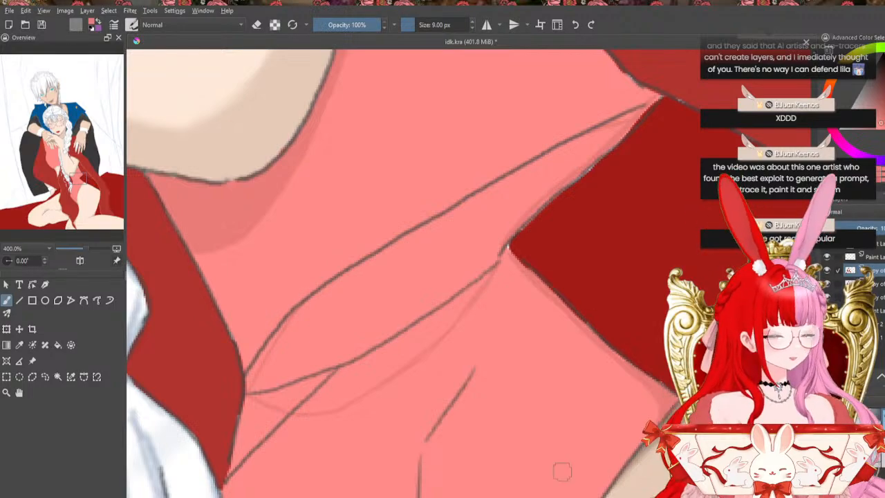
# Paint darker pink shading in the small triangular fold beside the braid, switching eraser mode on and back off
pyautogui.moveTo(311, 277); pyautogui.dragTo(513, 276)
pyautogui.scroll(-5, 440, 126)
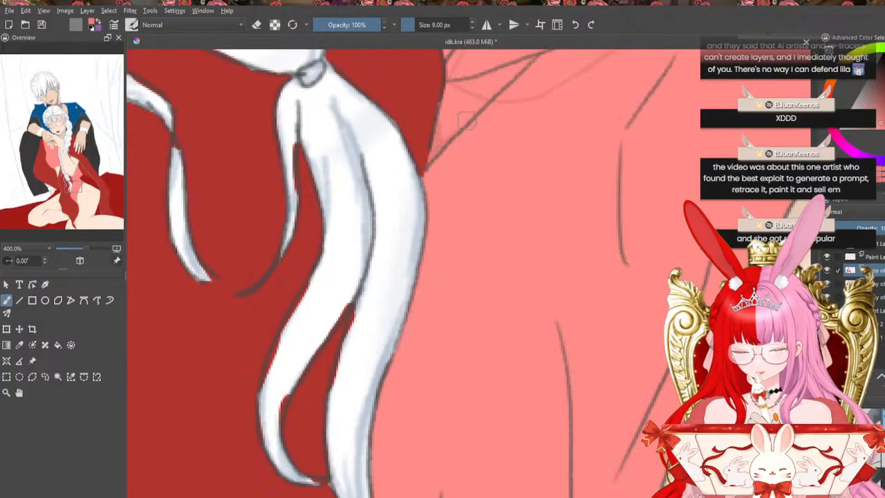
pyautogui.press('e')
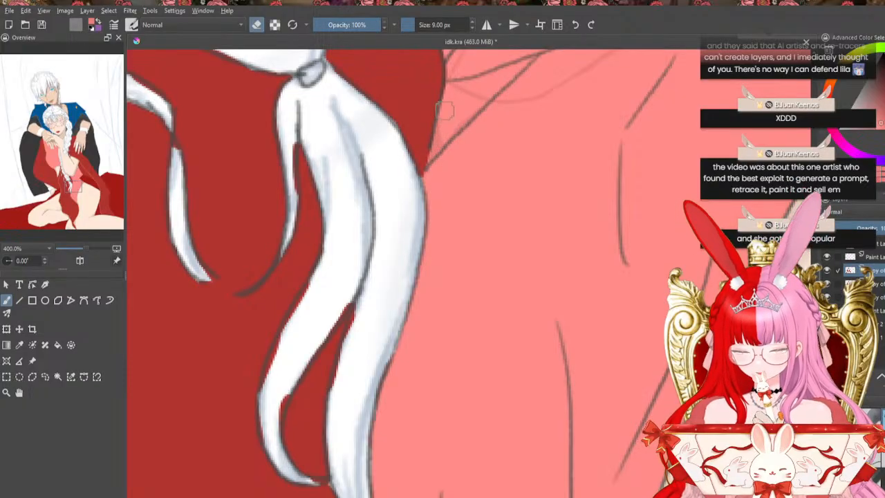
pyautogui.click(255, 25)
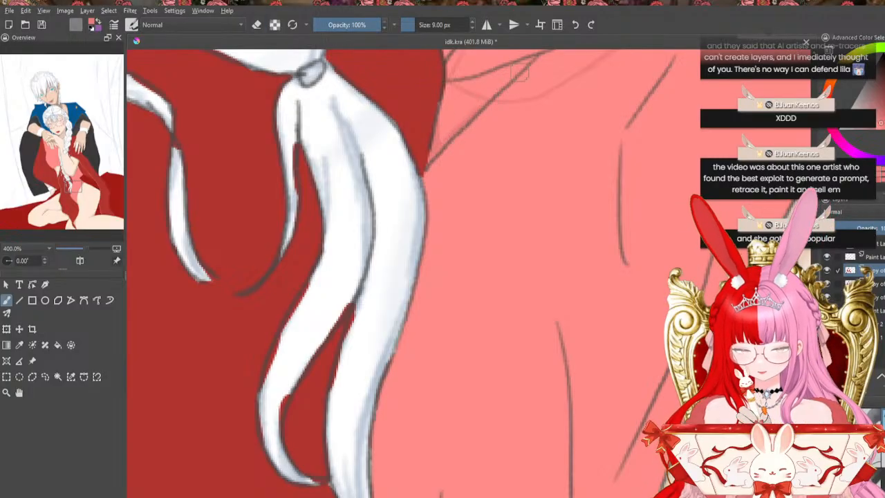
# Set the brush to 12 px and paint darker pink shading along the inner side of the bent fold line below the waist
pyautogui.scroll(3, 652, 228)
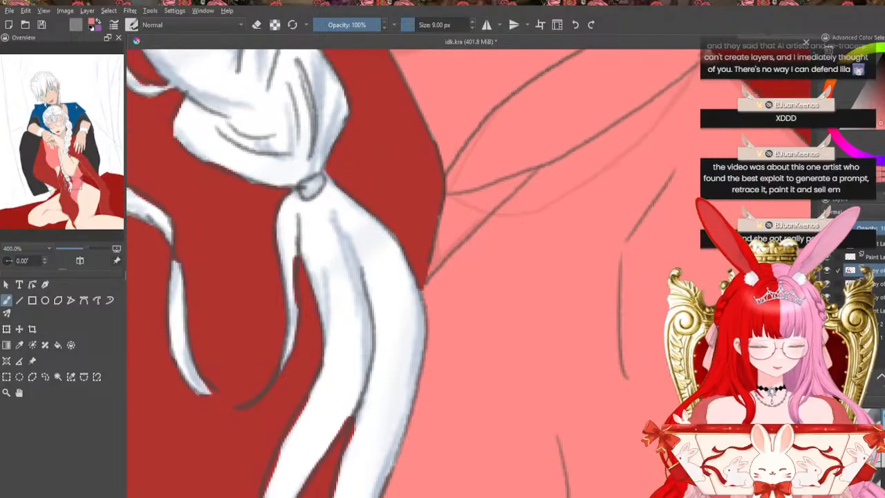
pyautogui.press(']')
pyautogui.press(']')
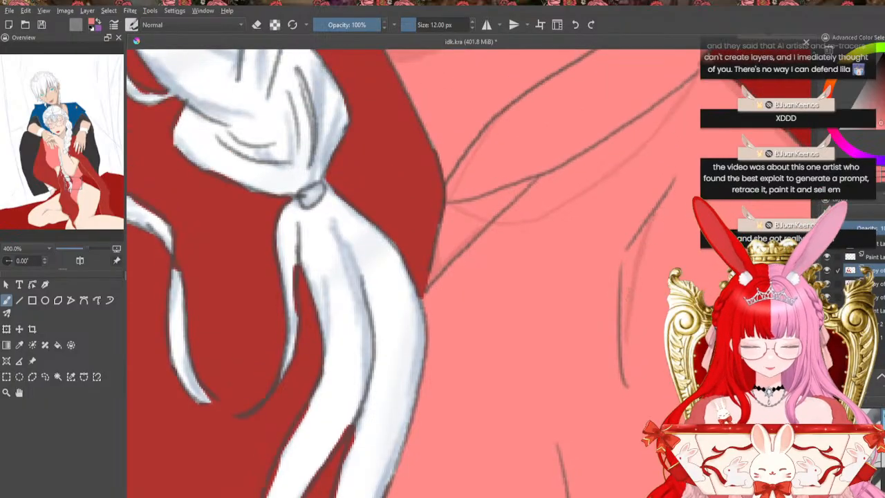
pyautogui.moveTo(634, 268)
pyautogui.mouseDown()
pyautogui.moveTo(637, 242)
pyautogui.moveTo(627, 319)
pyautogui.mouseUp()
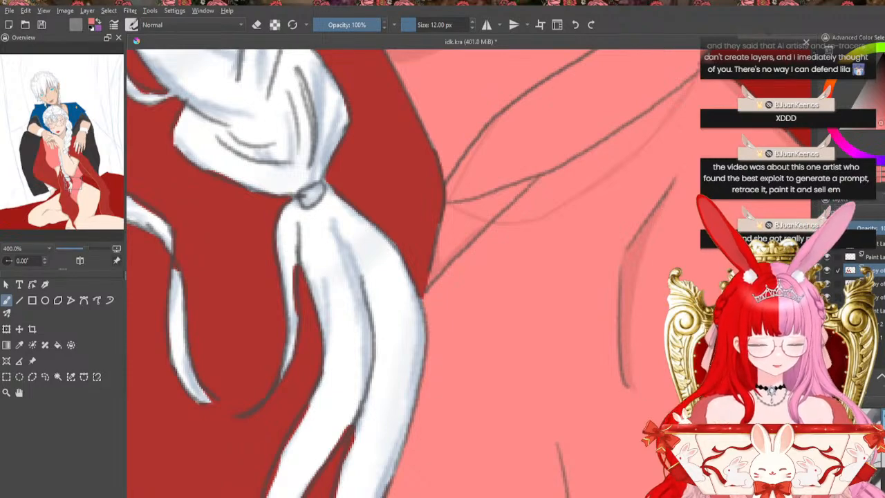
# Shade the diagonal fold near the thigh, the short curved fold above the orange trim and the long fold beside the braid's tip
pyautogui.scroll(-5, 415, 276)
pyautogui.scroll(2, 415, 277)
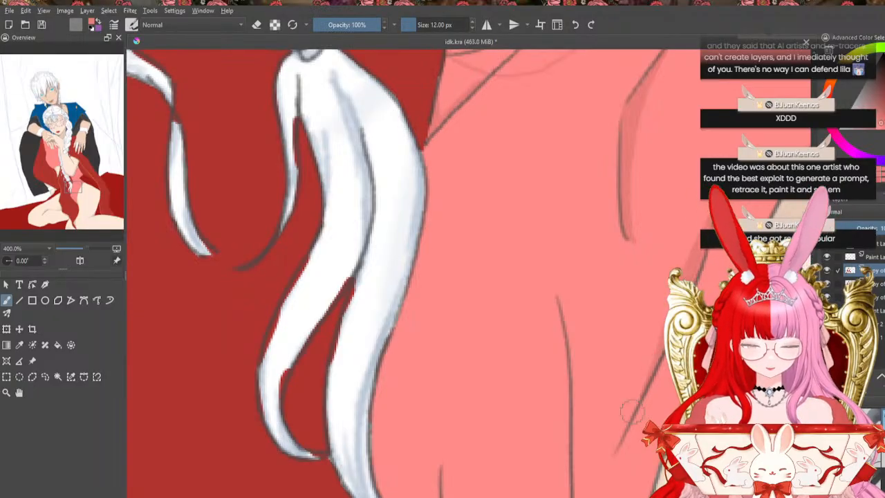
pyautogui.scroll(-5, 469, 274)
pyautogui.scroll(2, 469, 273)
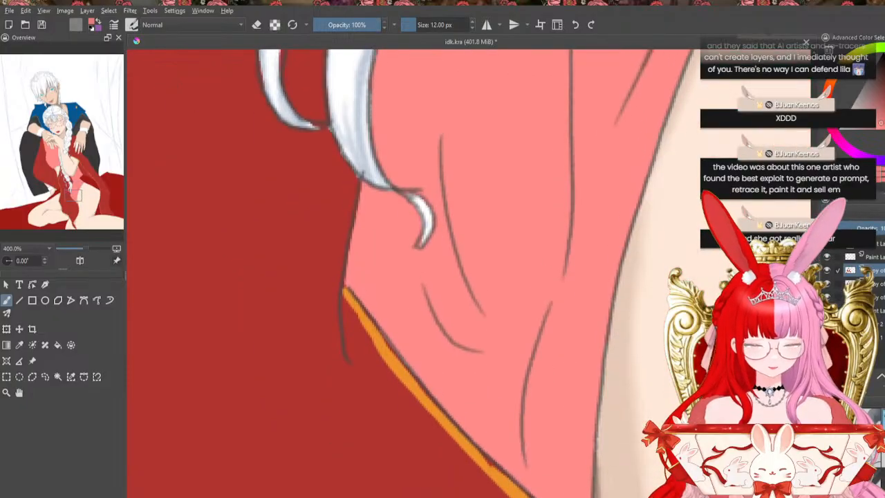
pyautogui.scroll(-1, 469, 273)
pyautogui.scroll(1, 469, 274)
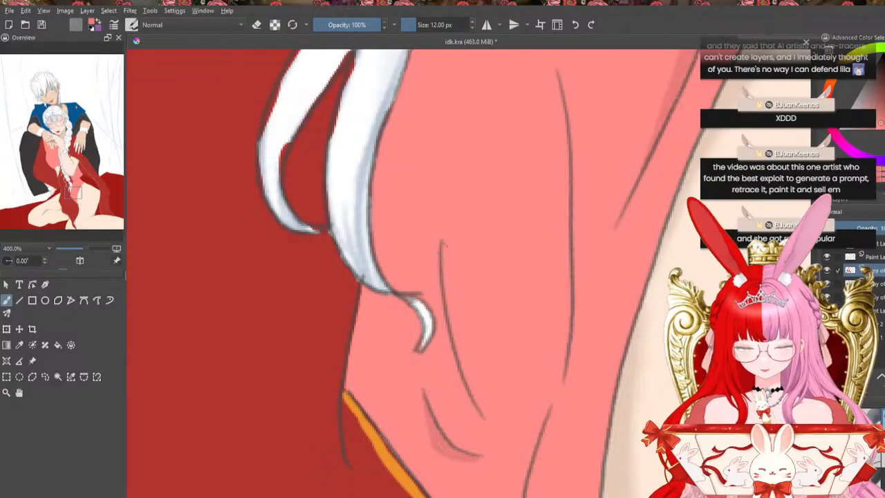
pyautogui.moveTo(449, 257)
pyautogui.mouseDown()
pyautogui.moveTo(476, 400)
pyautogui.moveTo(450, 299)
pyautogui.moveTo(452, 321)
pyautogui.mouseUp()
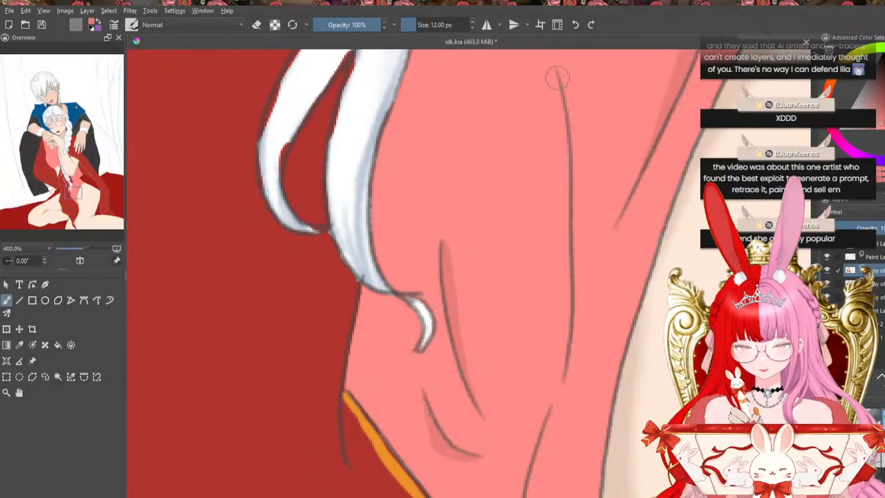
# Paint darker pink shading down the full length of the dress's long central vertical fold
pyautogui.moveTo(556, 79); pyautogui.dragTo(570, 224)
pyautogui.moveTo(559, 100); pyautogui.dragTo(566, 166)
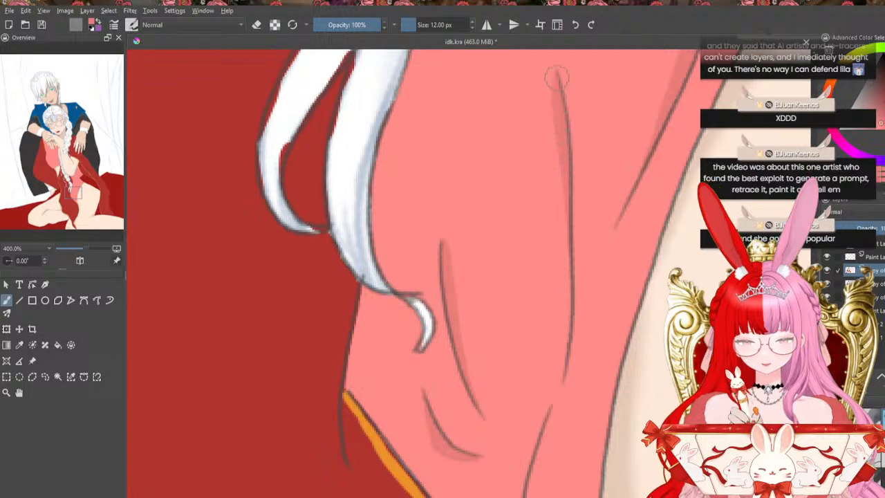
pyautogui.moveTo(556, 78); pyautogui.dragTo(558, 143)
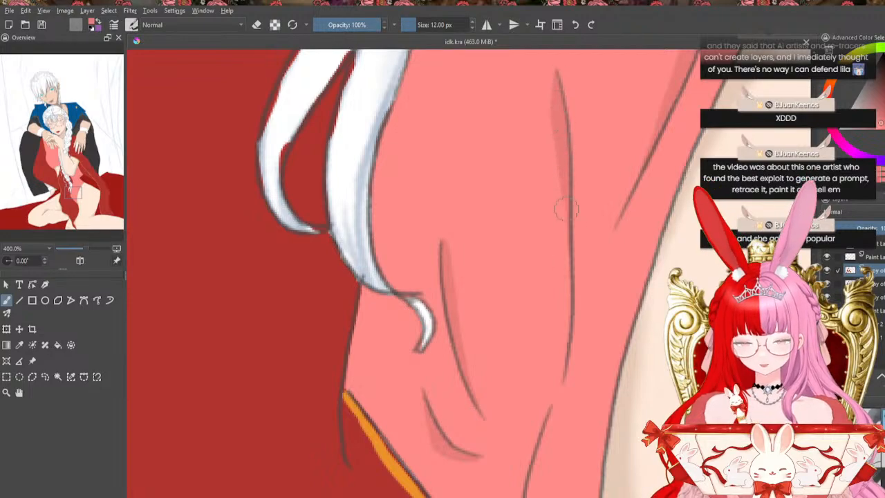
pyautogui.moveTo(567, 211)
pyautogui.mouseDown()
pyautogui.moveTo(567, 323)
pyautogui.moveTo(554, 386)
pyautogui.moveTo(564, 360)
pyautogui.mouseUp()
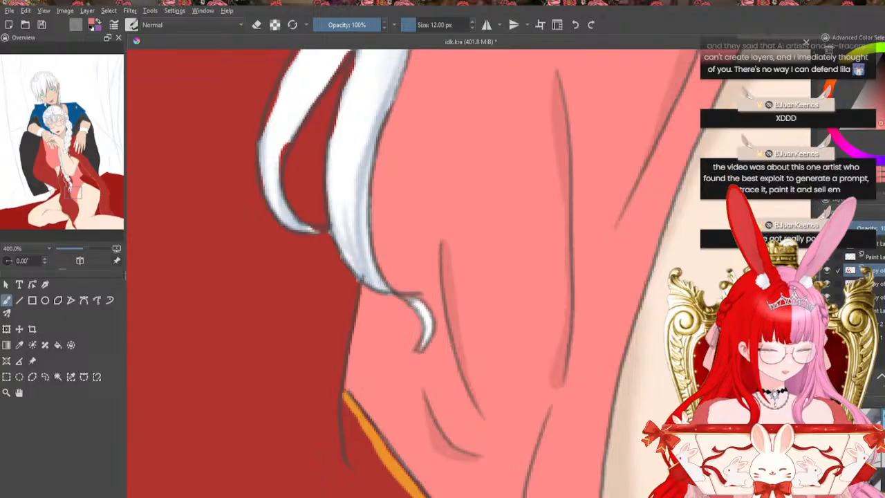
# Paint darker pink shading along the inner side of the lower curved fold above the dress's bottom corner
pyautogui.scroll(-5, 554, 349)
pyautogui.scroll(3, 553, 348)
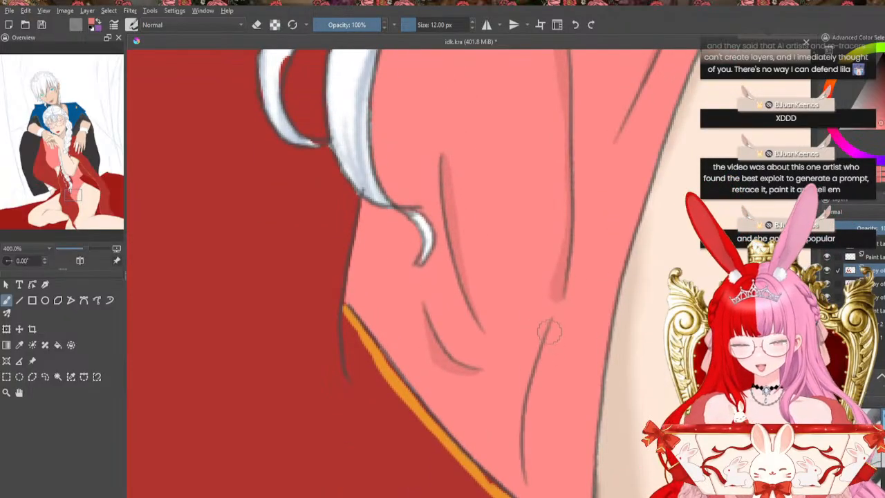
pyautogui.moveTo(543, 356)
pyautogui.mouseDown()
pyautogui.moveTo(529, 477)
pyautogui.moveTo(542, 372)
pyautogui.mouseUp()
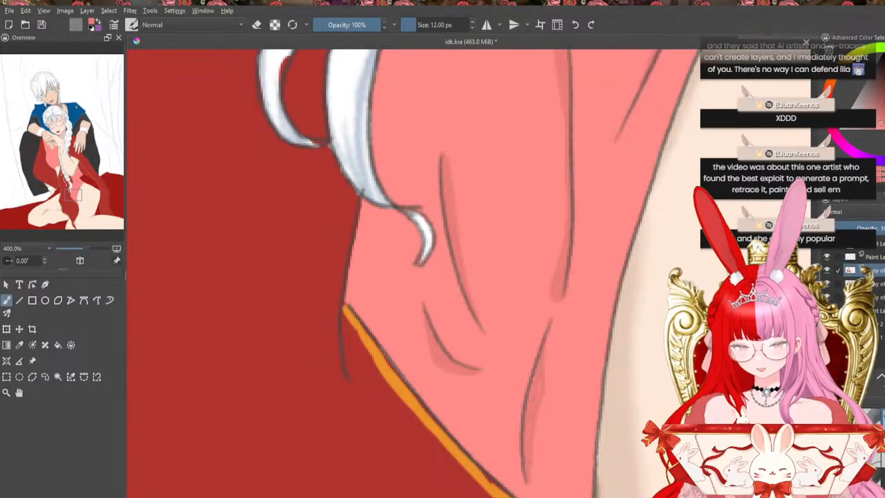
pyautogui.moveTo(531, 430); pyautogui.dragTo(530, 485)
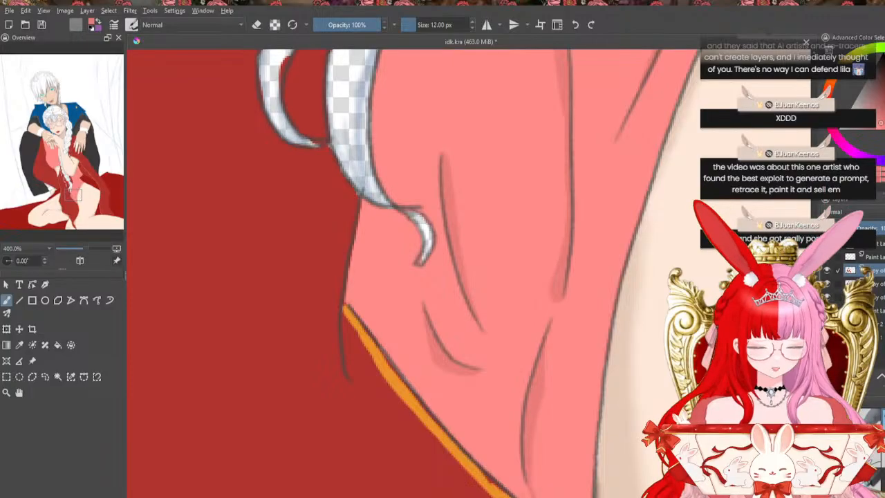
# Make the white background layer visible and shade the dress in darker pink along the red robe and orange trim
pyautogui.scroll(-5, 415, 277)
pyautogui.scroll(3, 415, 277)
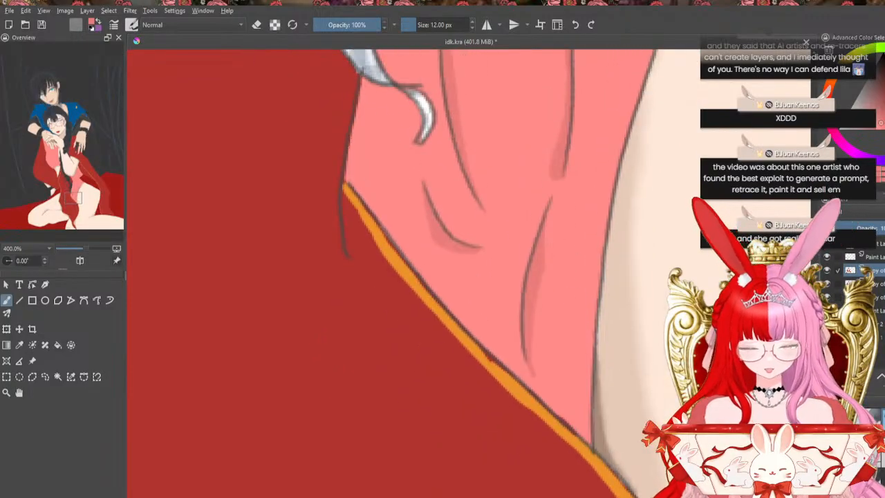
pyautogui.scroll(1, 415, 276)
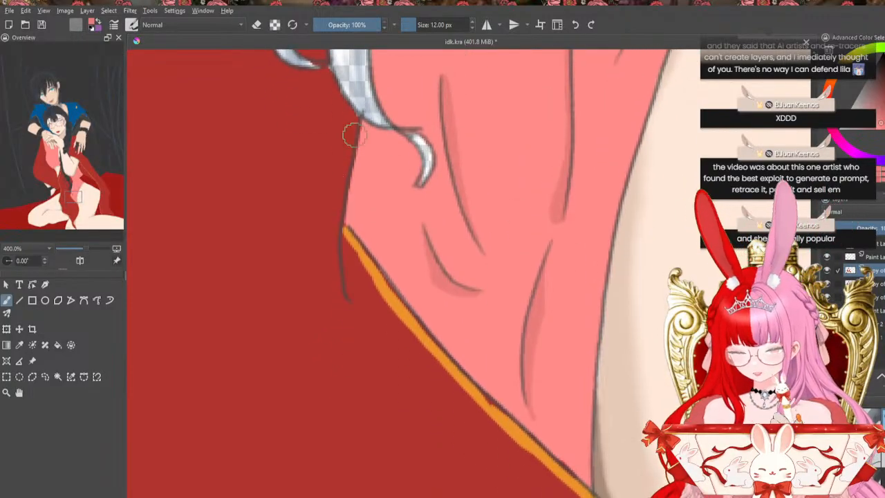
pyautogui.click(828, 310)
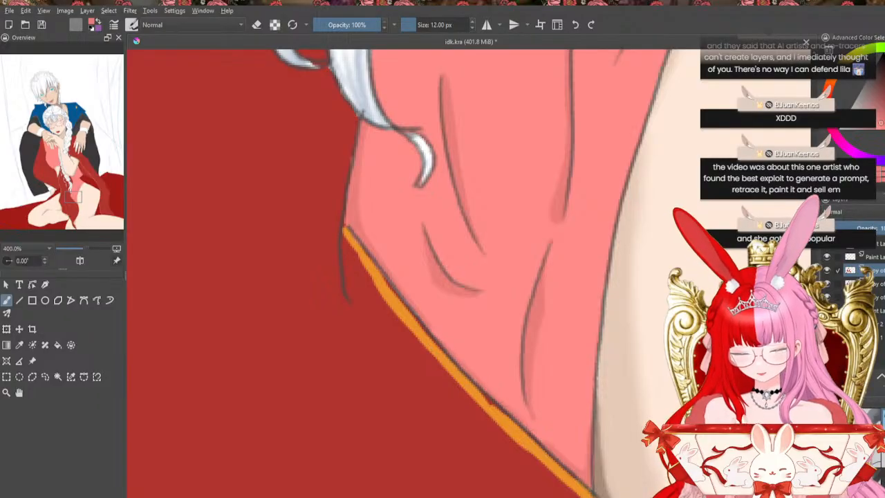
# Paint a darker pink shadow on the dress beneath the braid's curled tip
pyautogui.scroll(7, 415, 274)
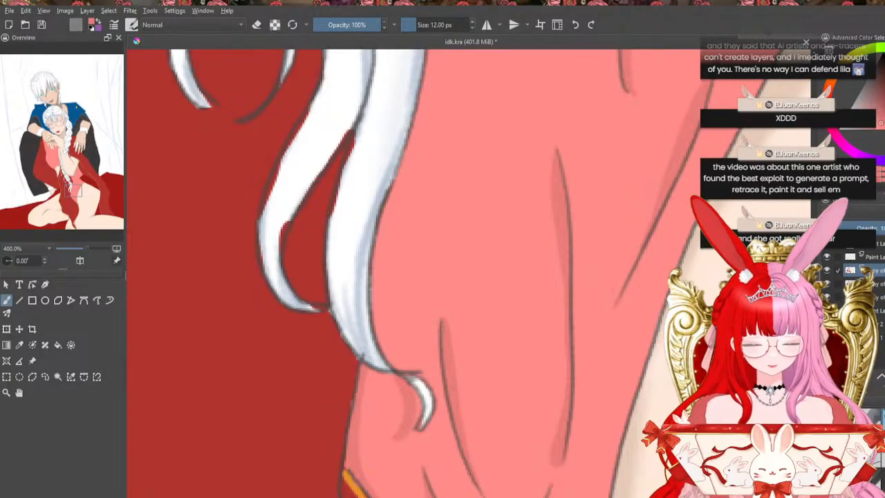
pyautogui.scroll(4, 376, 282)
pyautogui.scroll(-3, 377, 282)
pyautogui.scroll(1, 377, 283)
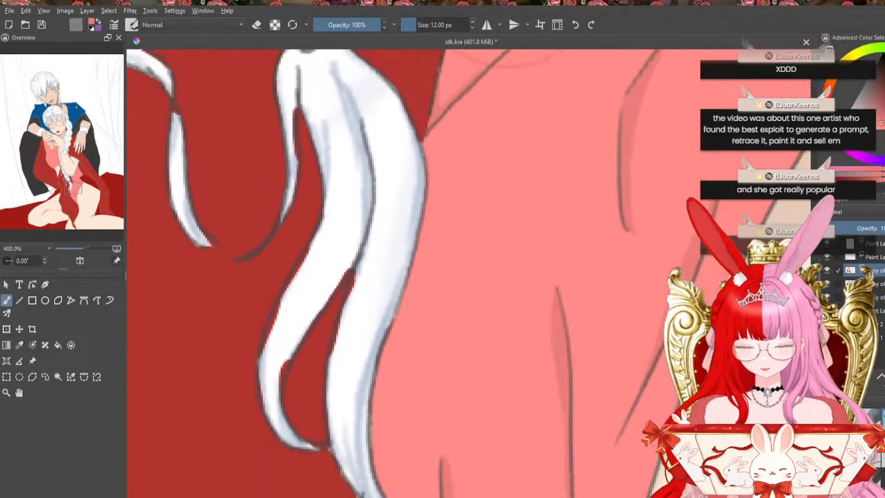
pyautogui.scroll(10, 377, 282)
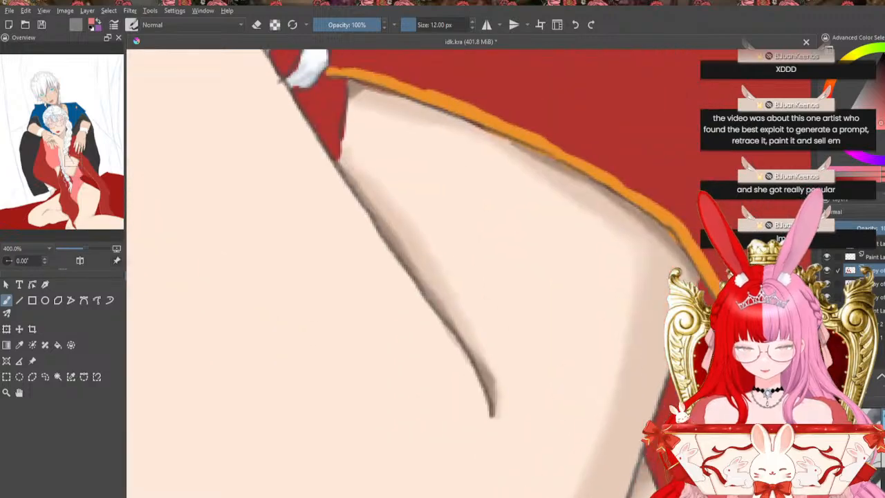
# Examine the pink dress's shading from the folds beside the braid up to the hands and down to its lower curved edge
pyautogui.scroll(-8, 377, 282)
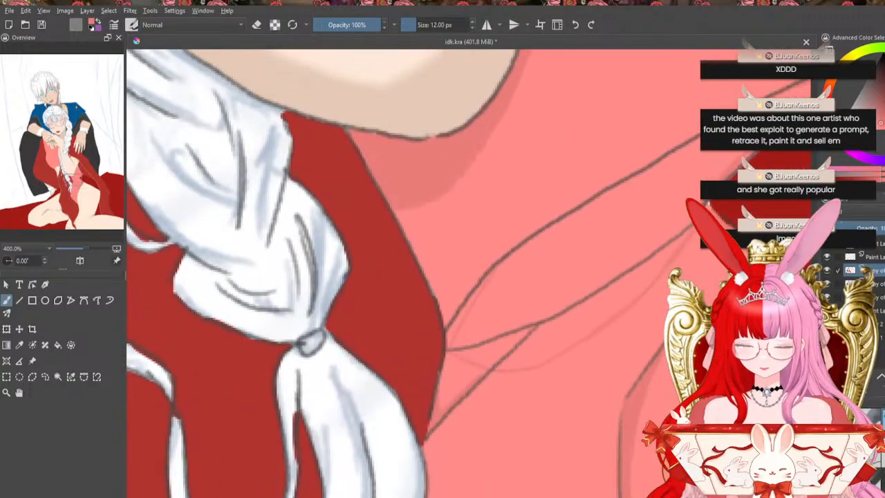
pyautogui.scroll(-2, 467, 281)
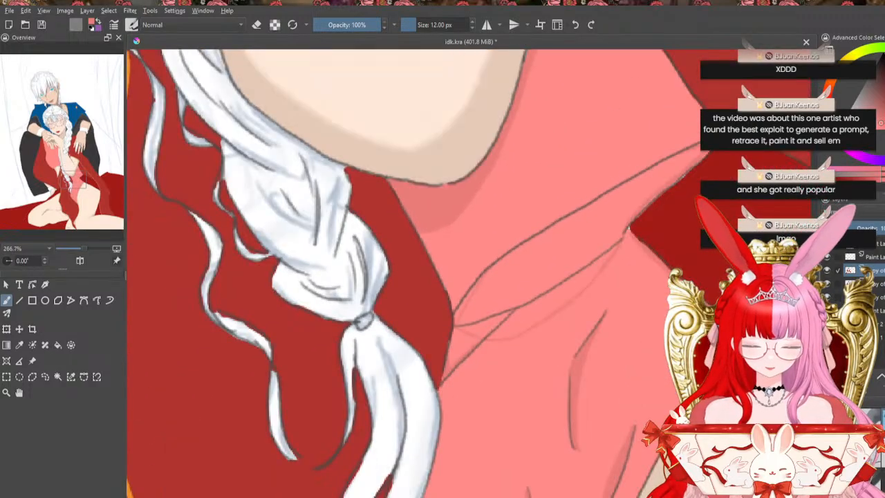
pyautogui.hotkey('ctrl', '-')
pyautogui.hotkey('ctrl', '-')
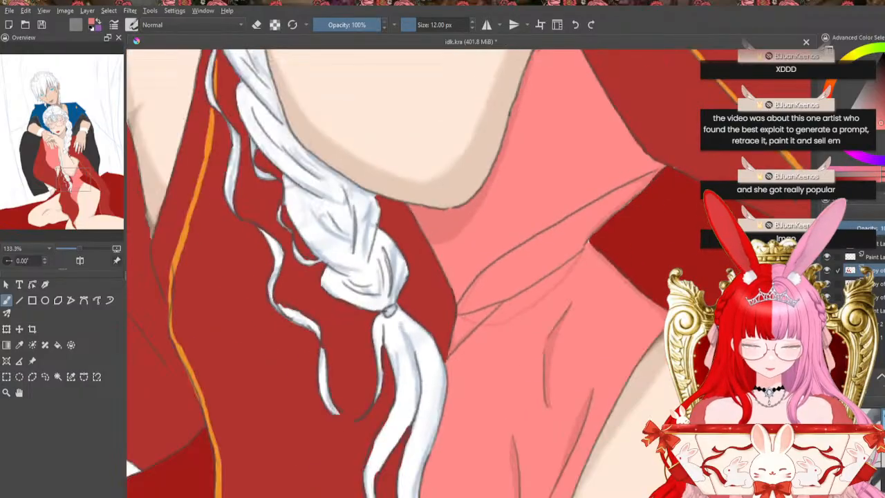
pyautogui.press('e')
pyautogui.hotkey('ctrl', '+')
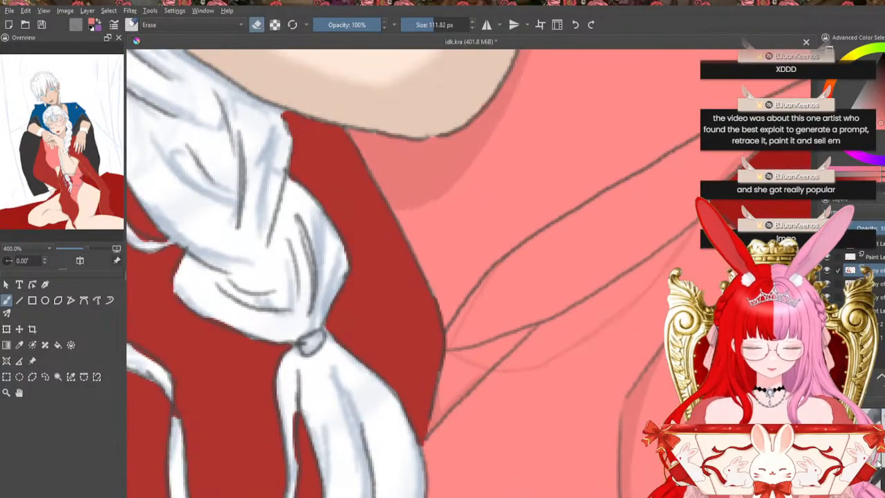
pyautogui.press('e')
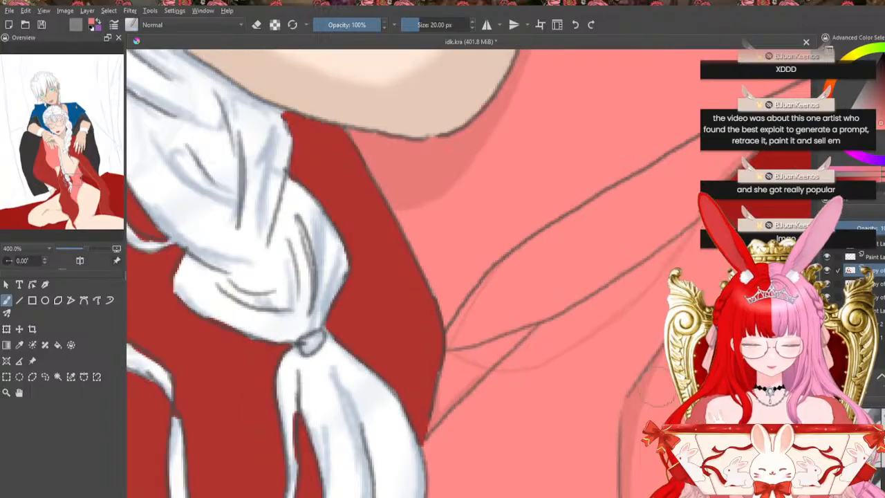
pyautogui.hotkey('ctrl', '-')
pyautogui.hotkey('ctrl', '-')
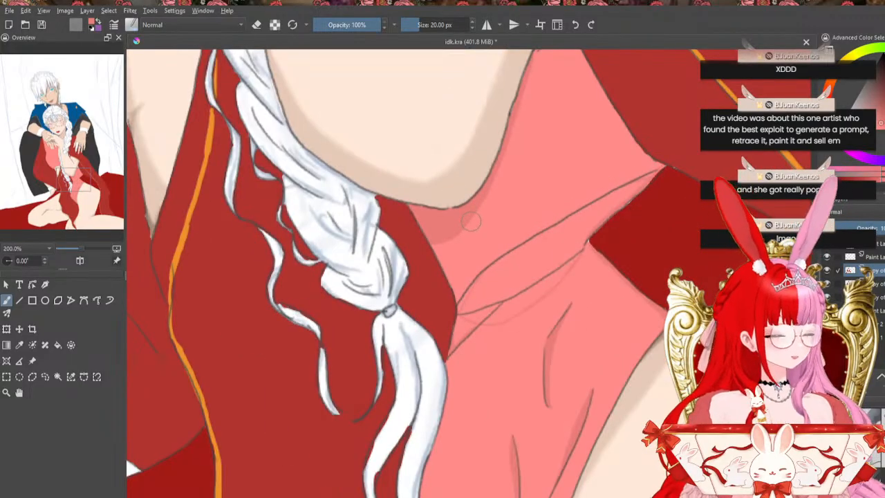
pyautogui.scroll(5, 540, 180)
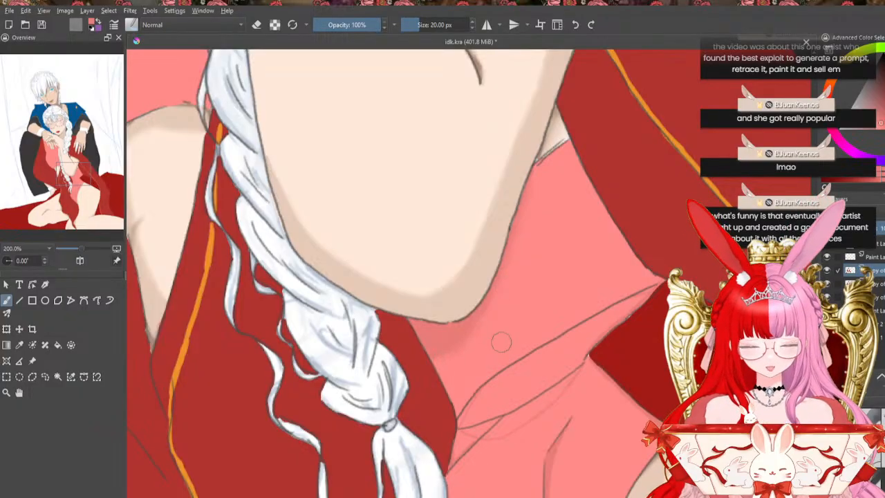
pyautogui.scroll(-5, 443, 276)
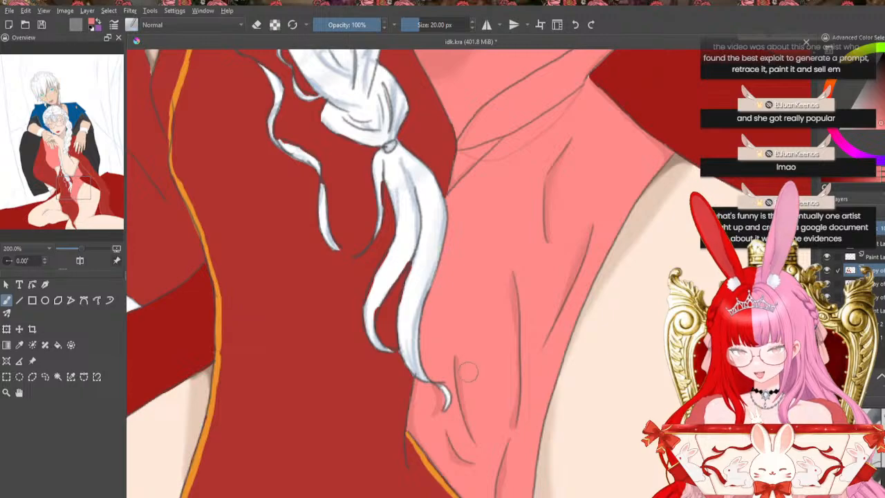
pyautogui.scroll(-3, 617, 384)
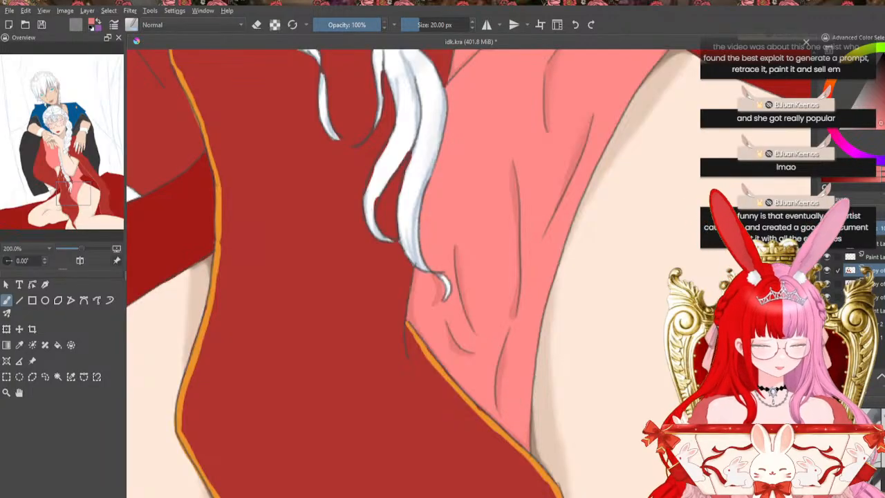
pyautogui.scroll(15, 442, 277)
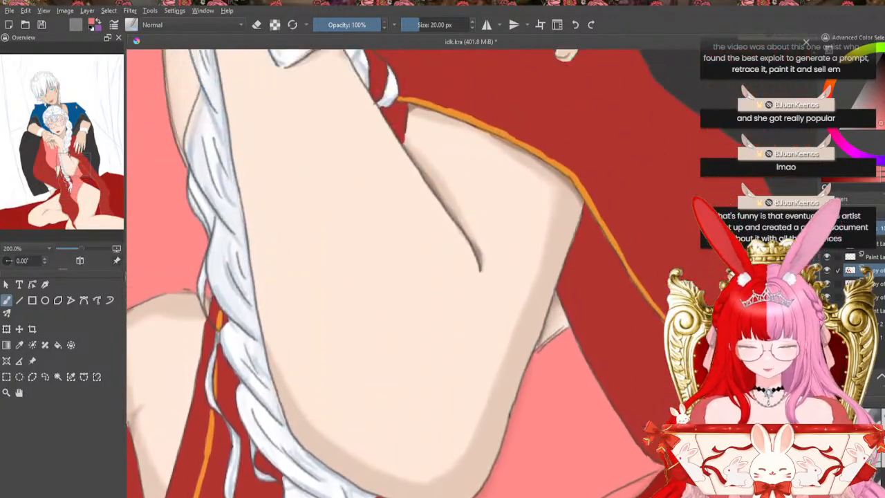
pyautogui.scroll(6, 443, 276)
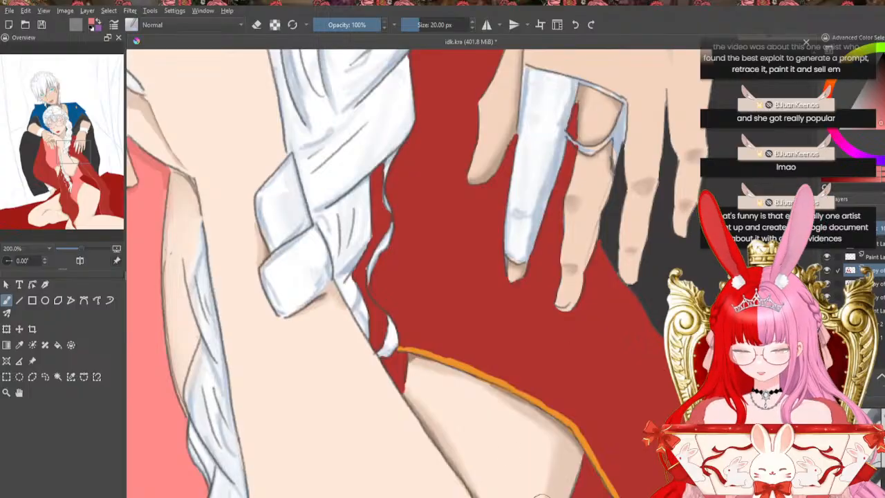
pyautogui.hscroll(-8, 503, 166)
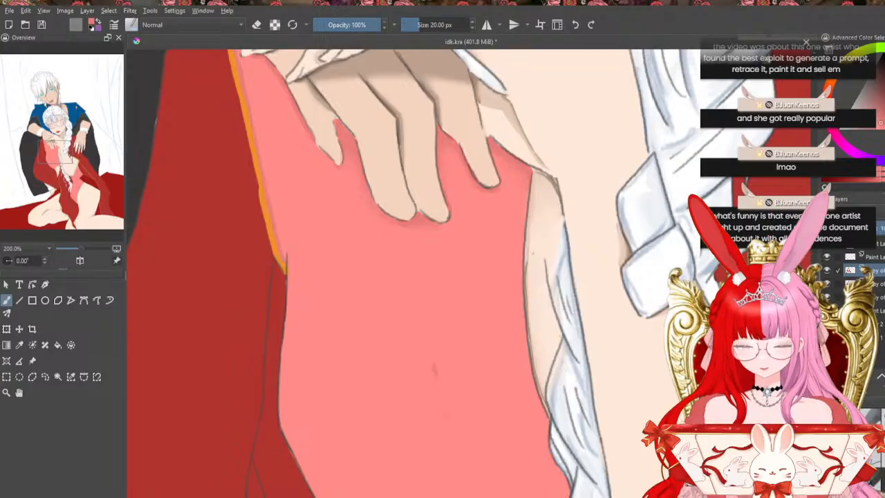
pyautogui.scroll(-5, 443, 276)
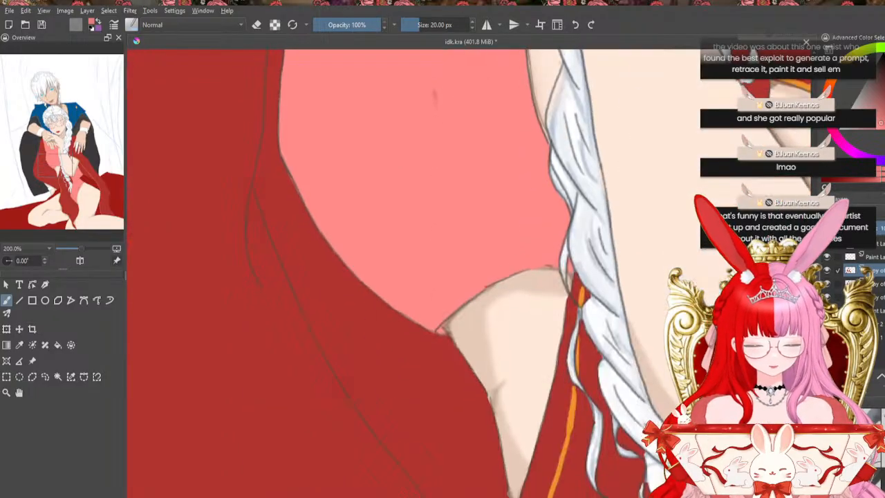
pyautogui.scroll(-2, 443, 277)
pyautogui.scroll(1, 443, 277)
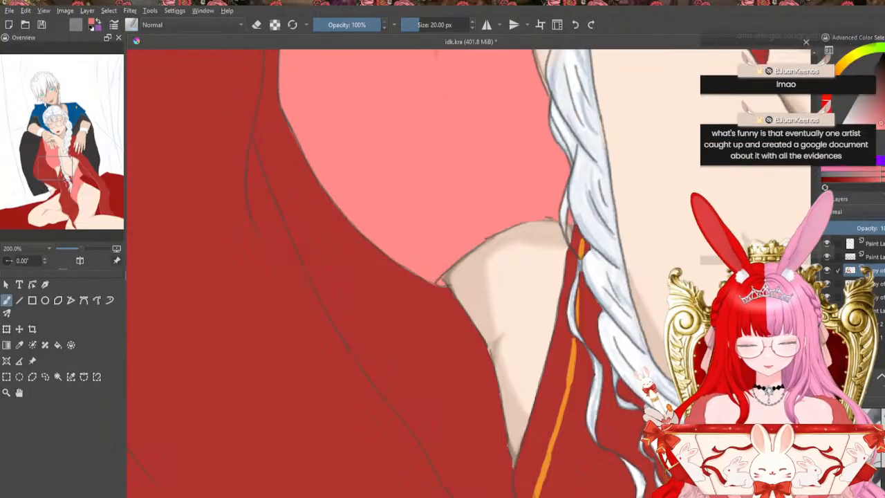
# Set the brush size to 12 px for shading the dress between the orange trim and the fingers
pyautogui.press('[')
pyautogui.press('[')
pyautogui.press('[')
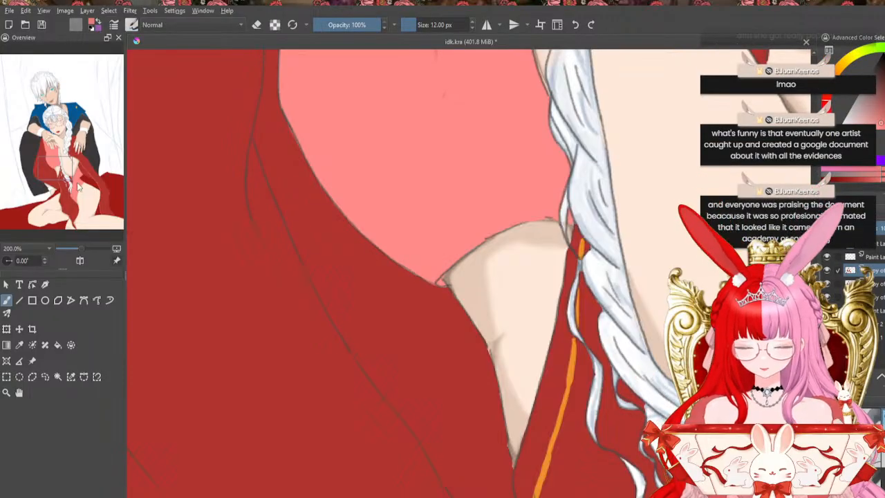
pyautogui.click(96, 248)
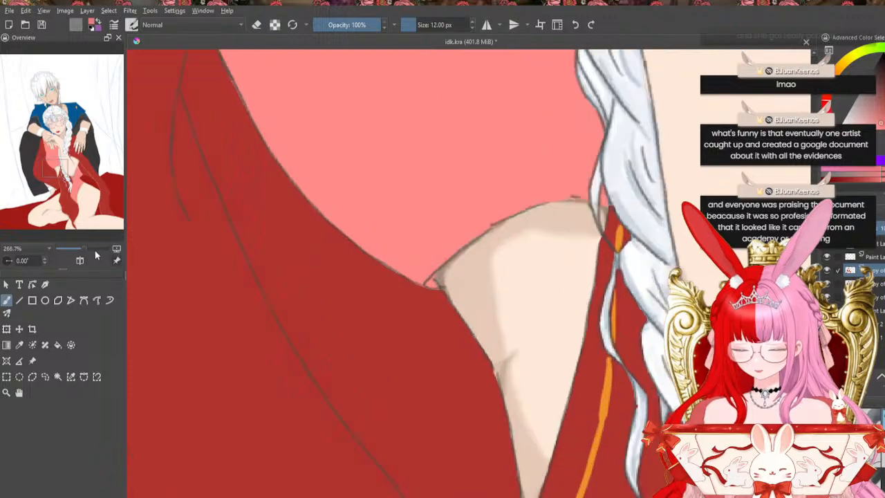
pyautogui.click(102, 248)
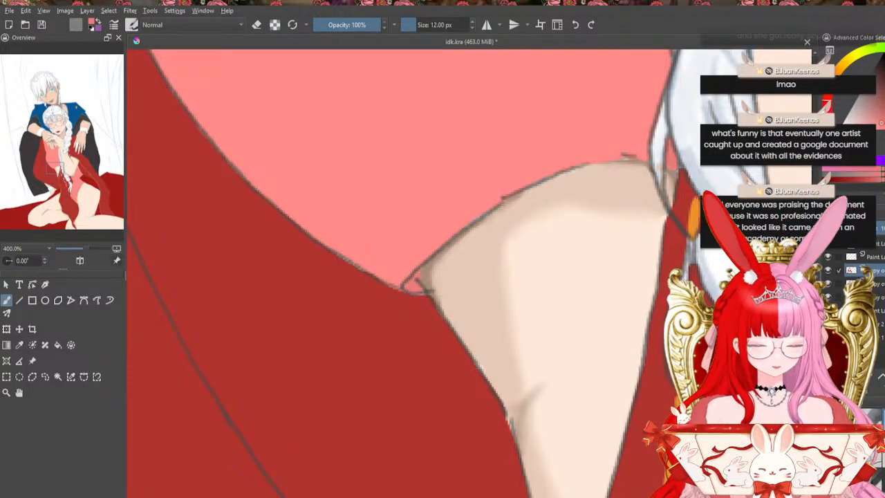
pyautogui.moveTo(55, 168)
pyautogui.mouseDown()
pyautogui.moveTo(55, 142)
pyautogui.moveTo(56, 157)
pyautogui.mouseUp()
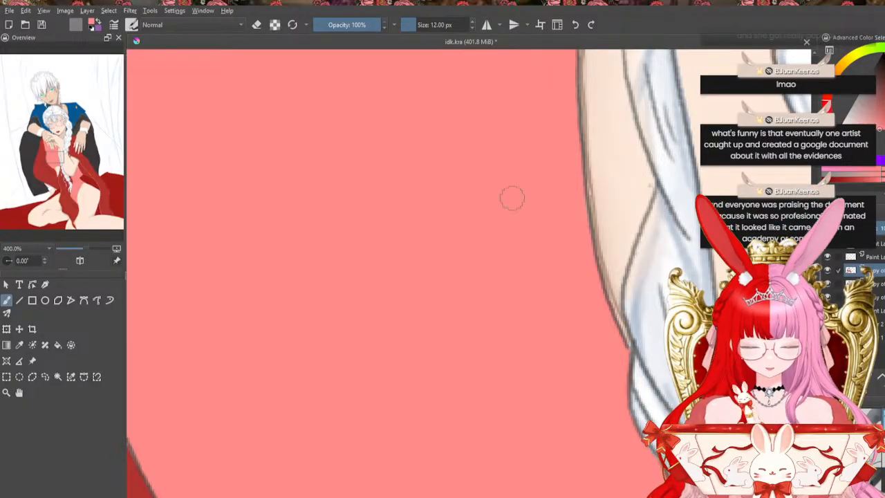
pyautogui.moveTo(600, 197)
pyautogui.mouseDown()
pyautogui.moveTo(548, 289)
pyautogui.moveTo(547, 489)
pyautogui.mouseUp()
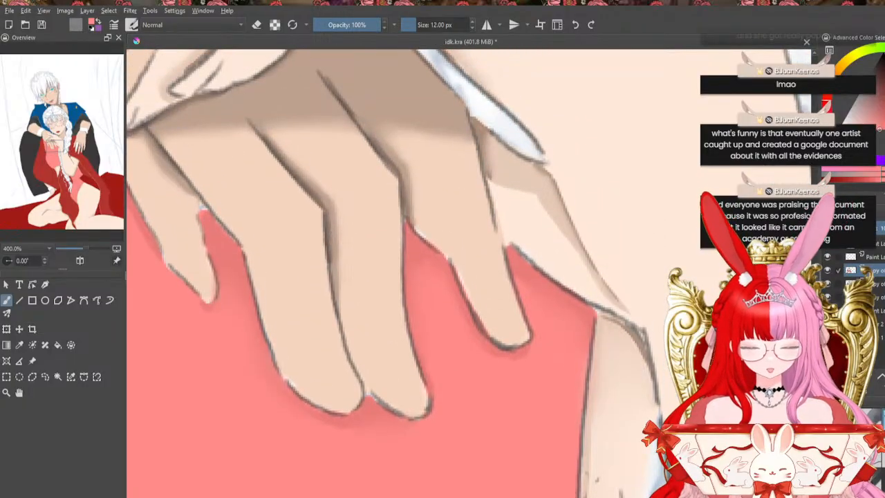
pyautogui.moveTo(479, 497); pyautogui.dragTo(408, 497)
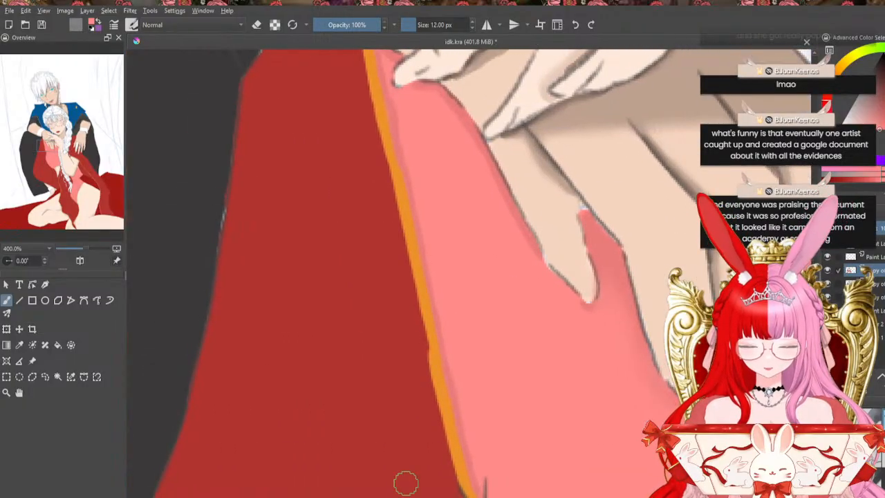
pyautogui.moveTo(815, 260); pyautogui.dragTo(815, 254)
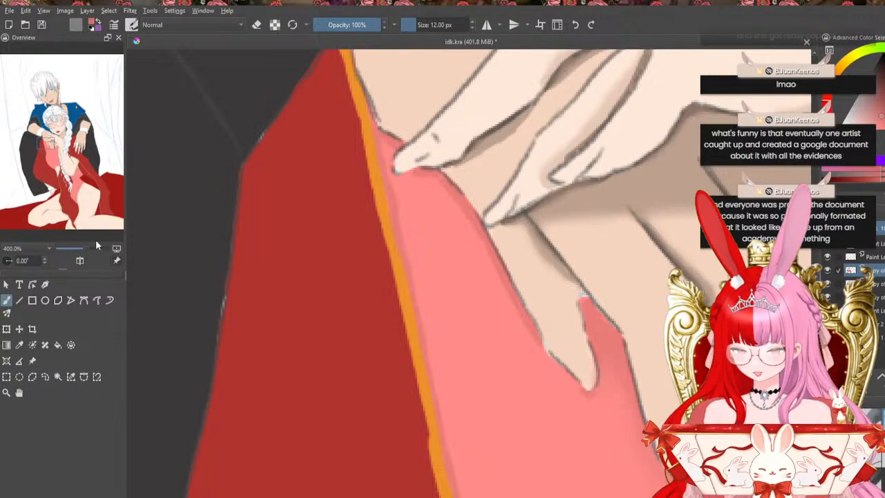
# Reduce the brush size to 7 px and shade the narrow dress tip at the orange trim's upper end in darker pink
pyautogui.scroll(-2, 104, 234)
pyautogui.scroll(1, 104, 233)
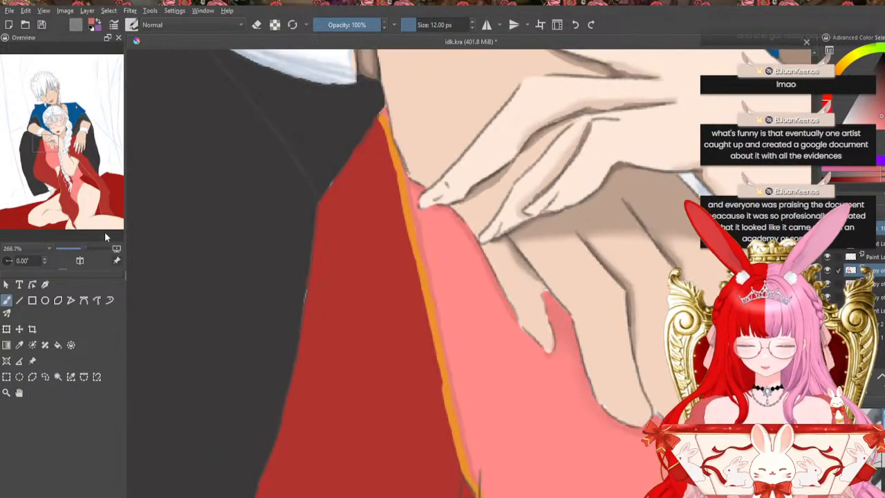
pyautogui.scroll(-1, 104, 237)
pyautogui.scroll(1, 104, 237)
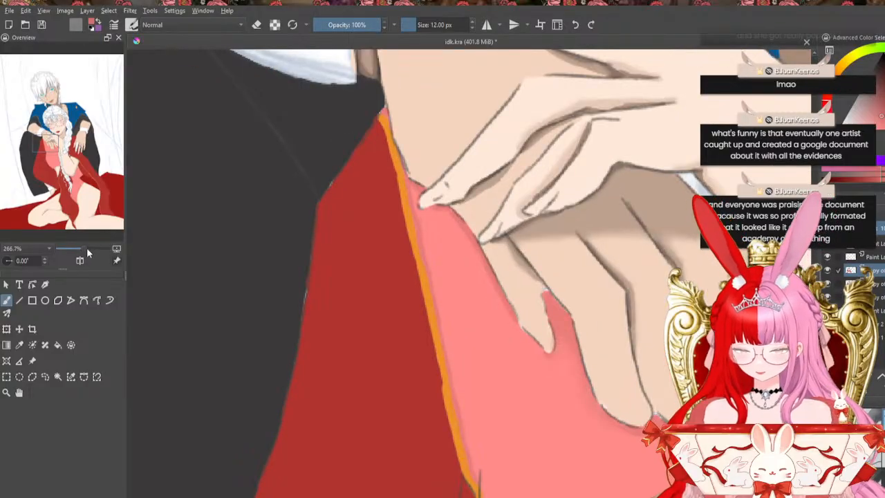
pyautogui.scroll(1, 91, 248)
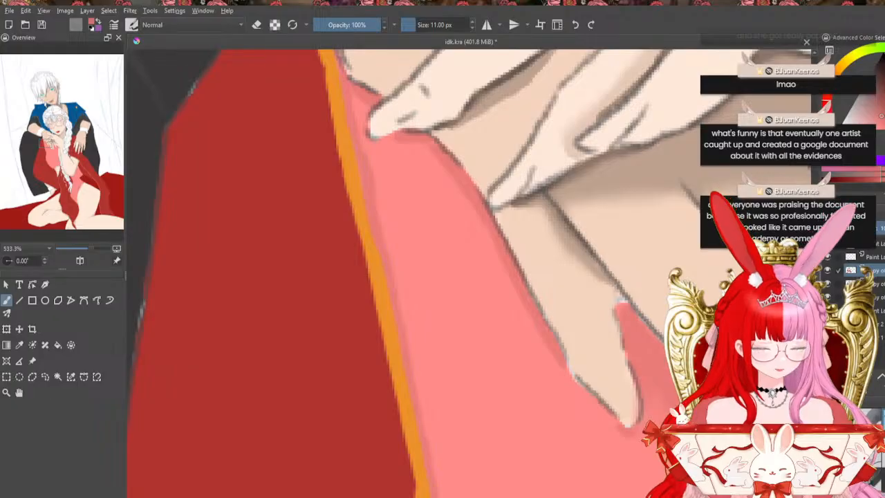
pyautogui.scroll(5, 336, 182)
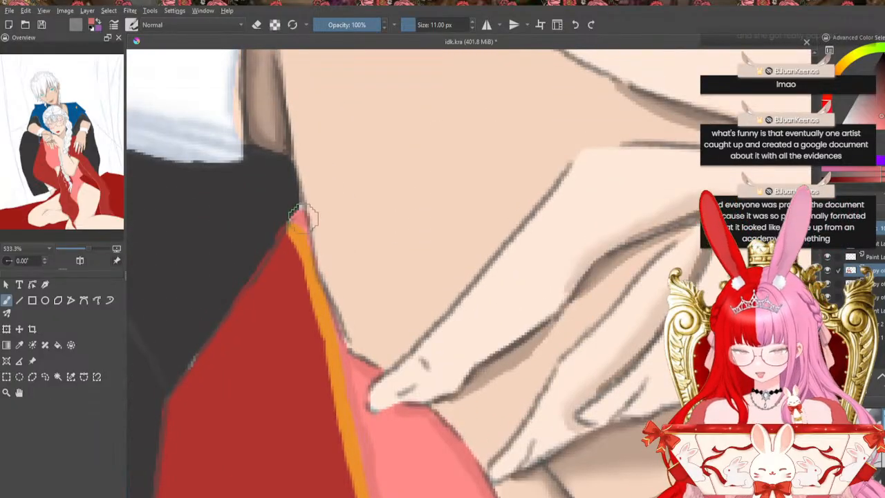
pyautogui.press('[')
pyautogui.press('[')
pyautogui.press('[')
pyautogui.press('[')
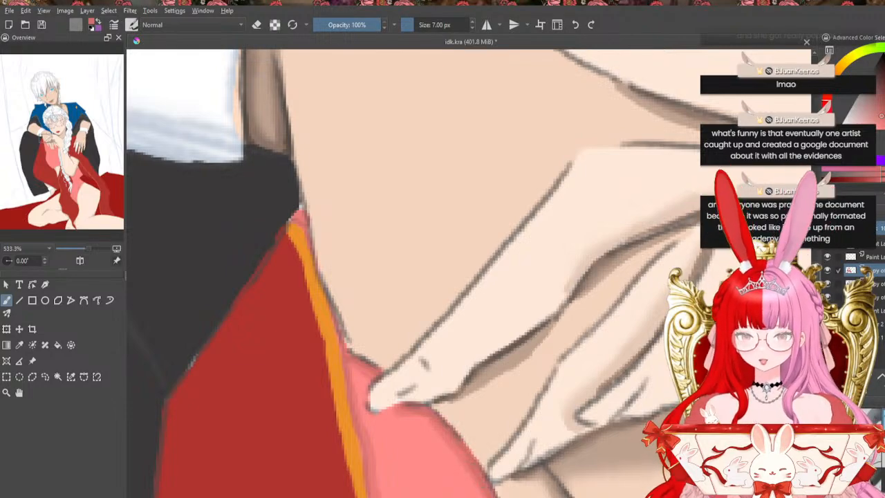
# Undo the last trial strokes on the dress beside the upper orange trim
pyautogui.click(577, 26)
pyautogui.click(577, 26)
pyautogui.click(577, 26)
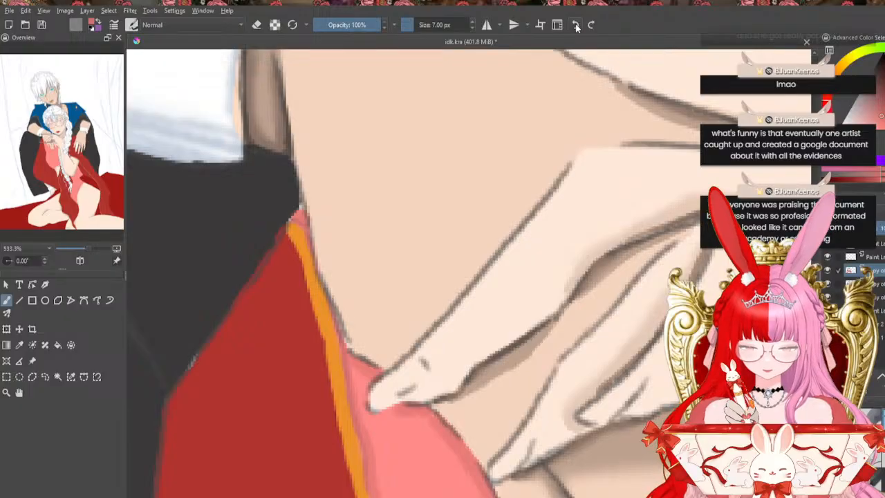
pyautogui.click(576, 26)
pyautogui.click(577, 26)
pyautogui.click(577, 26)
pyautogui.click(577, 26)
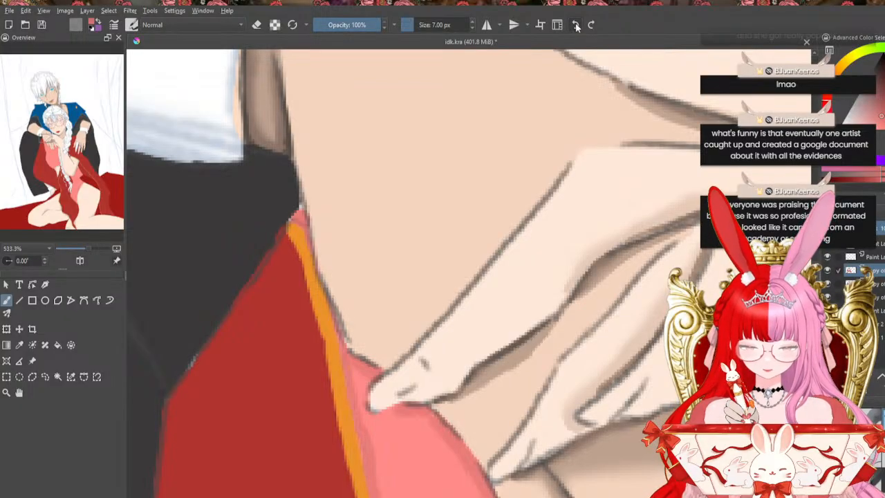
pyautogui.click(576, 26)
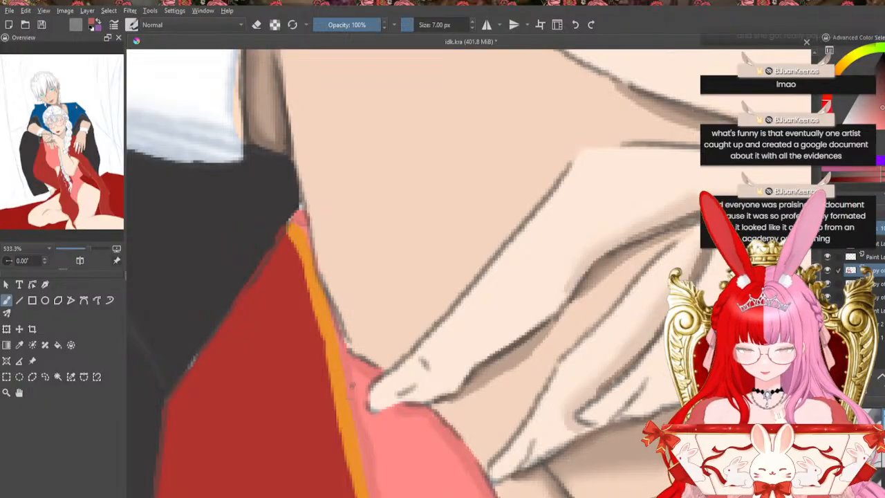
pyautogui.click(578, 26)
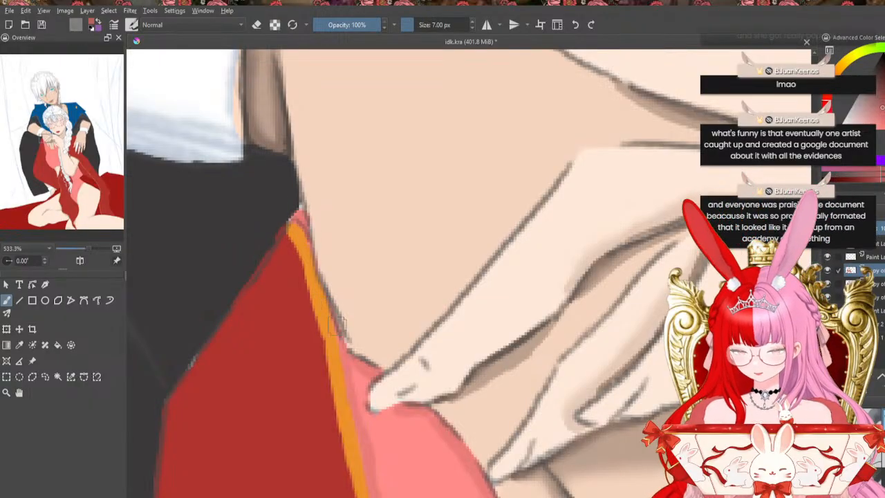
# Paint fine darker pink shading on the dress down along the orange trim and in the gap between the fingers
pyautogui.moveTo(353, 380); pyautogui.dragTo(369, 487)
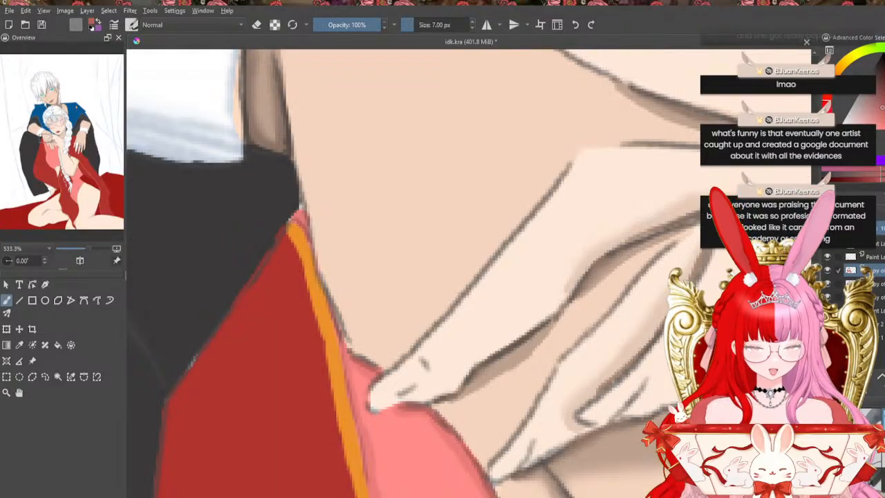
pyautogui.scroll(-5, 523, 266)
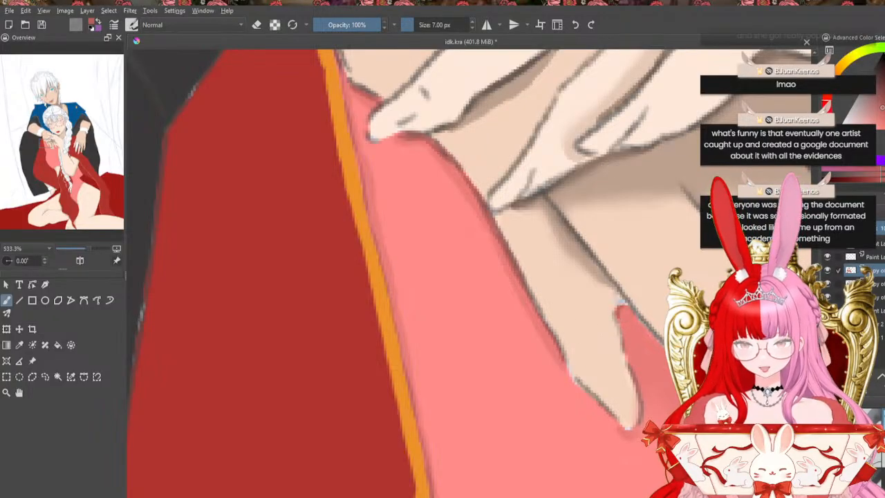
pyautogui.moveTo(625, 310)
pyautogui.mouseDown()
pyautogui.moveTo(652, 326)
pyautogui.moveTo(658, 345)
pyautogui.mouseUp()
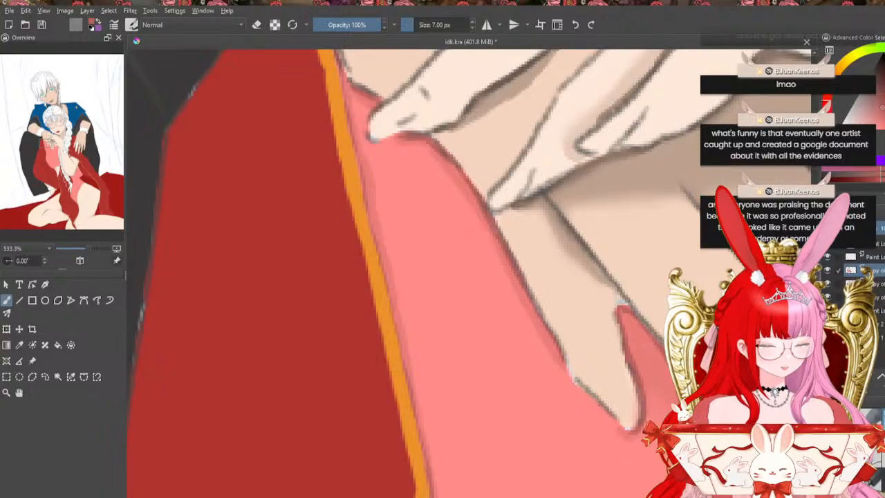
pyautogui.scroll(-5, 488, 371)
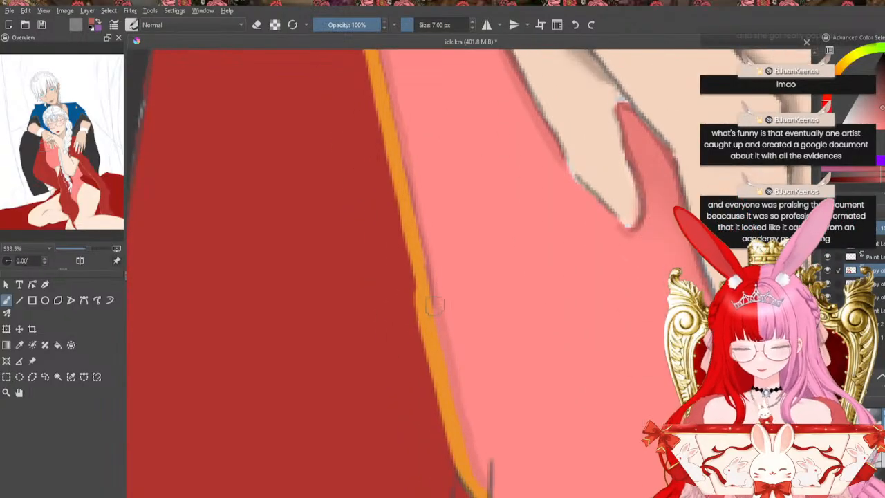
pyautogui.moveTo(434, 305)
pyautogui.mouseDown()
pyautogui.moveTo(464, 453)
pyautogui.moveTo(482, 487)
pyautogui.mouseUp()
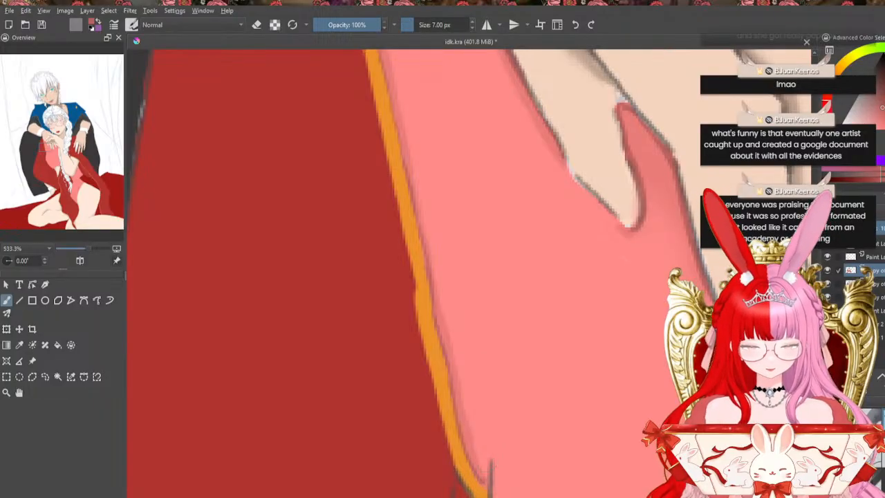
# Paint darker pink shading on the dress along the finger edges, in the gap between the fingers and around the little finger's outline
pyautogui.moveTo(407, 496); pyautogui.dragTo(444, 496)
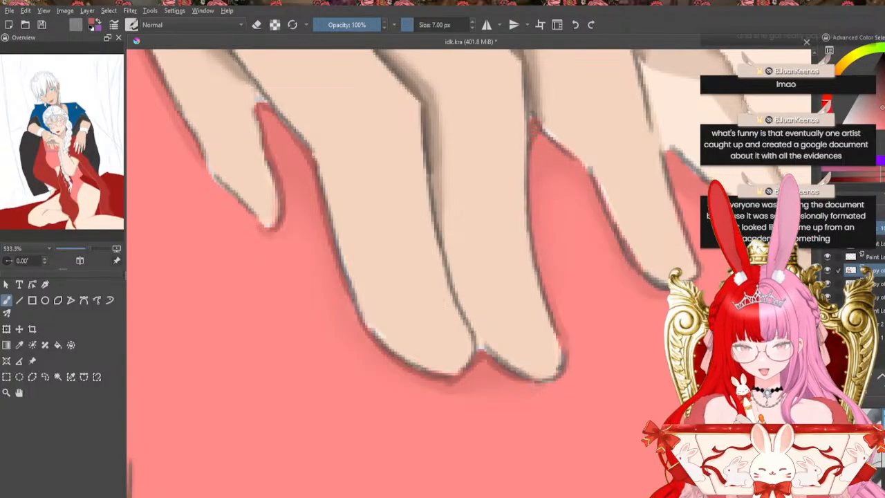
pyautogui.moveTo(534, 124); pyautogui.dragTo(535, 202)
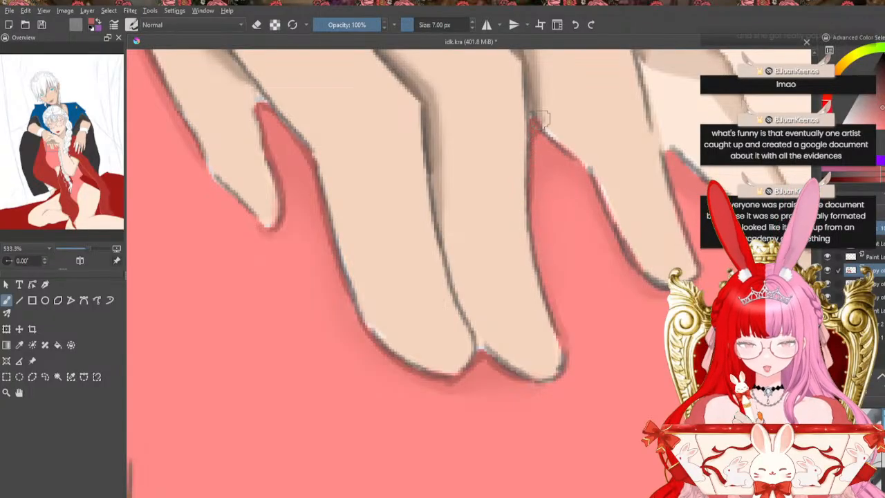
pyautogui.moveTo(540, 128)
pyautogui.mouseDown()
pyautogui.moveTo(586, 171)
pyautogui.moveTo(575, 152)
pyautogui.moveTo(603, 220)
pyautogui.mouseUp()
pyautogui.moveTo(588, 181); pyautogui.dragTo(613, 240)
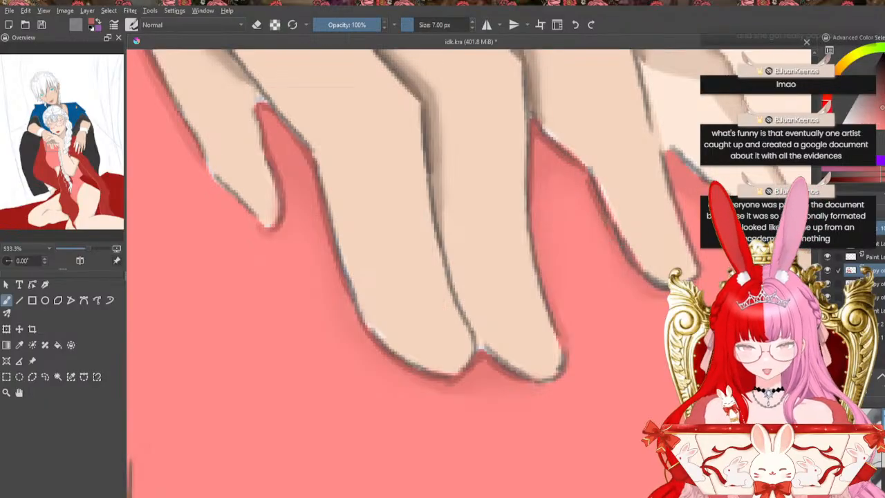
pyautogui.moveTo(603, 198)
pyautogui.mouseDown()
pyautogui.moveTo(630, 264)
pyautogui.moveTo(657, 279)
pyautogui.mouseUp()
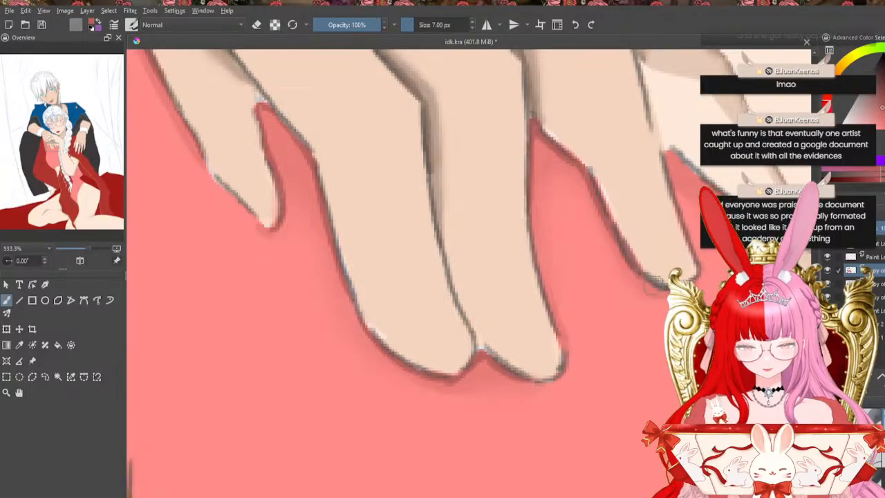
# Sample the hand's skin tone and touch up the pale gaps along the little finger's edge
pyautogui.click(20, 345)
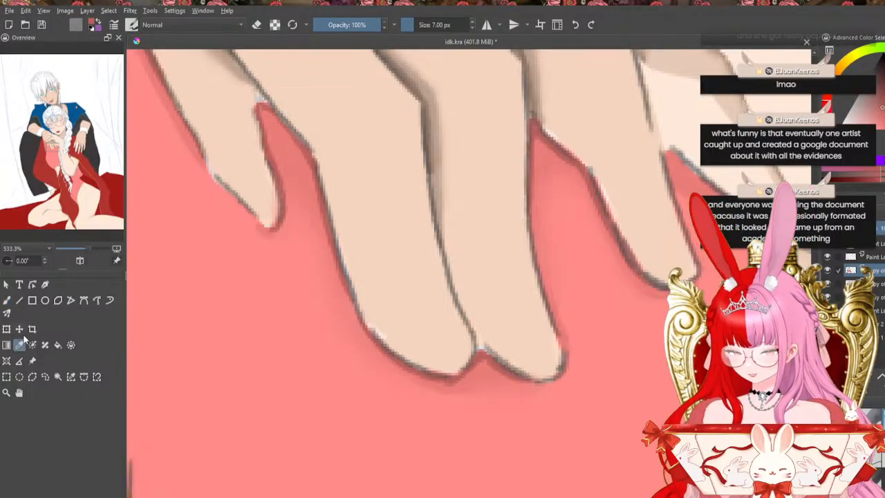
pyautogui.press('b')
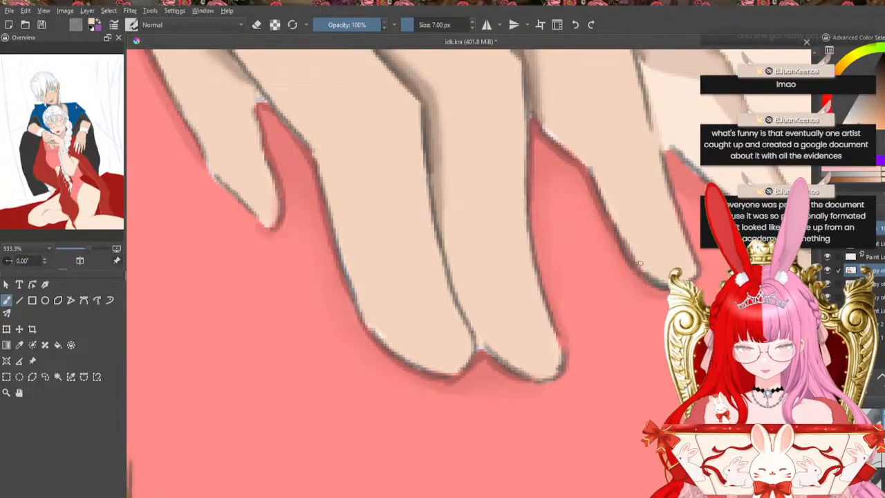
pyautogui.moveTo(557, 129)
pyautogui.mouseDown()
pyautogui.moveTo(553, 135)
pyautogui.moveTo(594, 174)
pyautogui.mouseUp()
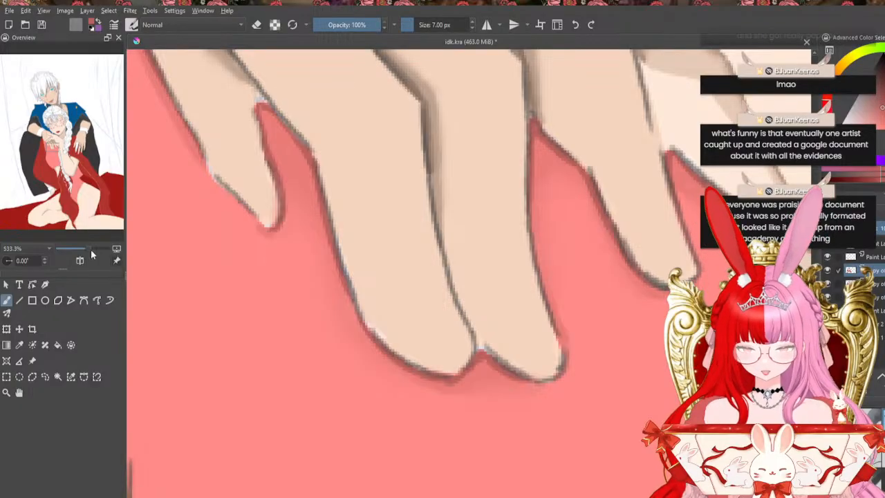
# Fill the gap between the white braid and its loose strand with the dress's base pink
pyautogui.moveTo(63, 163)
pyautogui.mouseDown()
pyautogui.moveTo(48, 163)
pyautogui.moveTo(60, 164)
pyautogui.mouseUp()
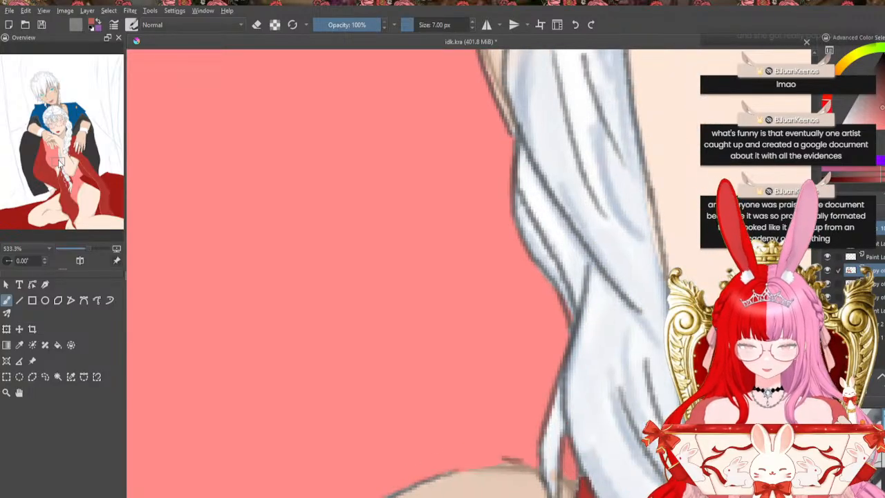
pyautogui.scroll(-3, 60, 164)
pyautogui.scroll(1, 60, 164)
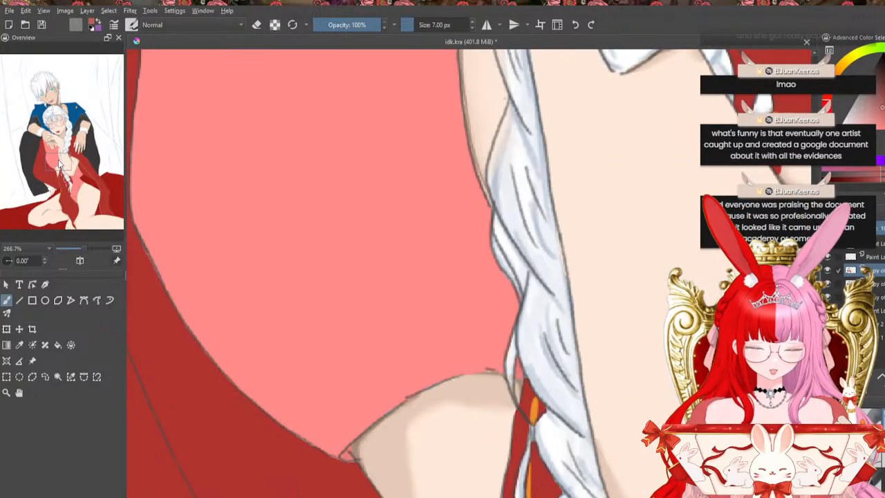
pyautogui.scroll(-2, 60, 164)
pyautogui.scroll(3, 60, 164)
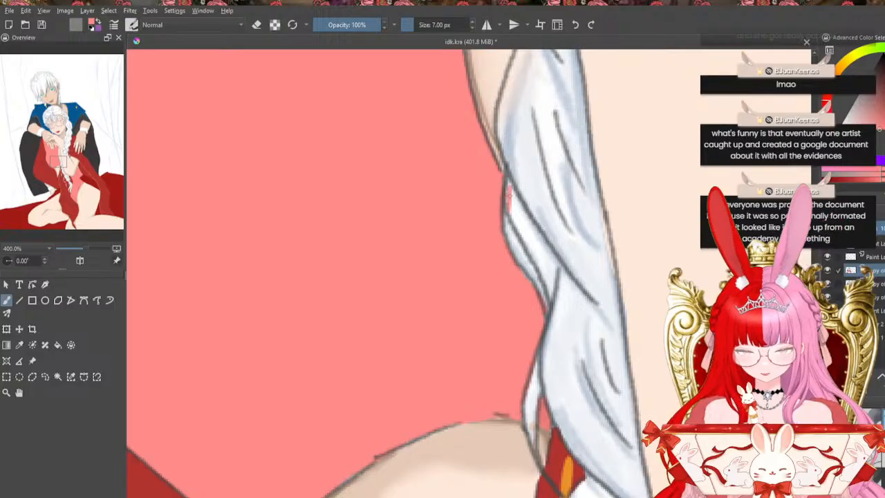
pyautogui.moveTo(515, 221)
pyautogui.mouseDown()
pyautogui.moveTo(538, 240)
pyautogui.moveTo(545, 273)
pyautogui.mouseUp()
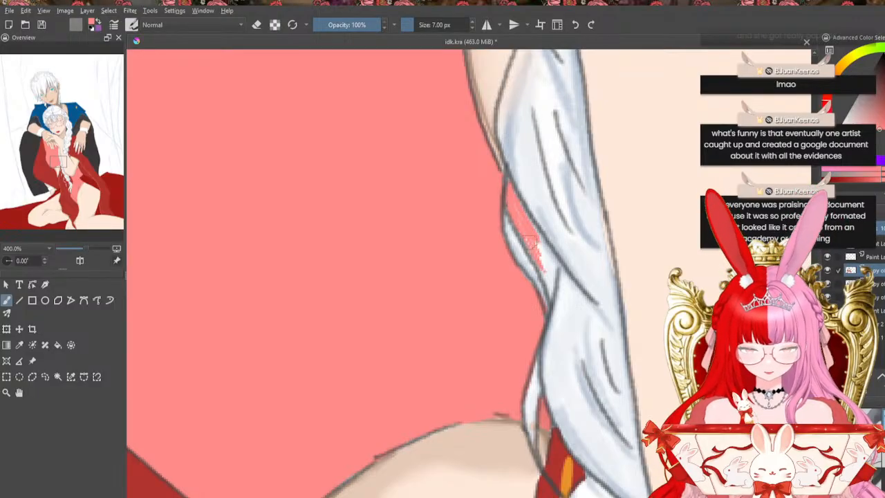
pyautogui.moveTo(529, 240); pyautogui.dragTo(550, 274)
pyautogui.moveTo(538, 239)
pyautogui.mouseDown()
pyautogui.moveTo(551, 258)
pyautogui.moveTo(541, 266)
pyautogui.moveTo(548, 296)
pyautogui.moveTo(552, 264)
pyautogui.mouseUp()
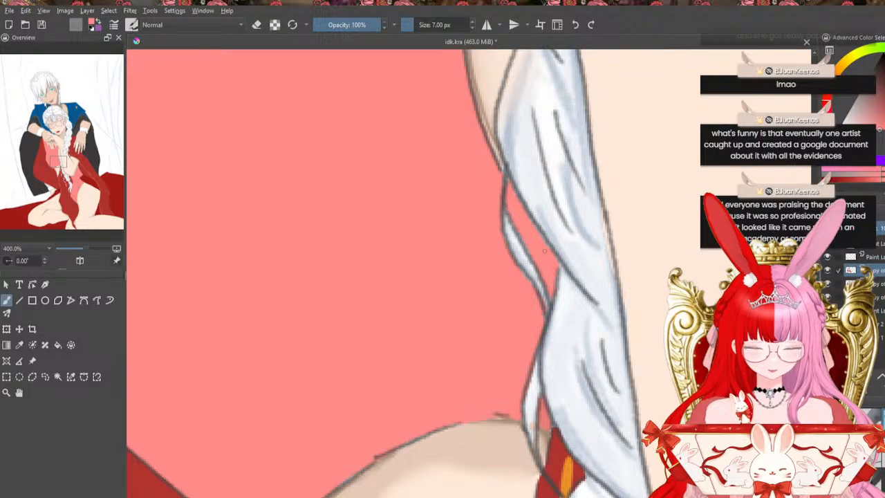
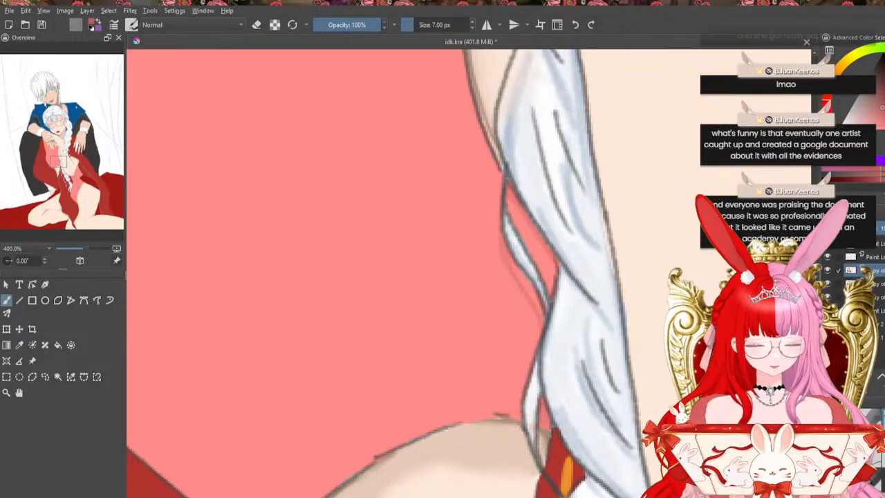
# Darken the small pink dress corner at the shaded skin's edge and reduce the second brush's size to 3 px
pyautogui.scroll(-3, 415, 277)
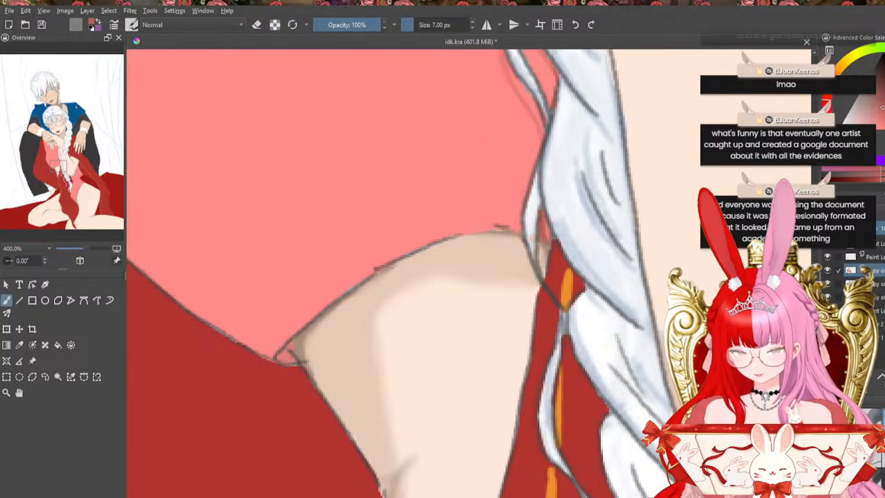
pyautogui.moveTo(291, 353); pyautogui.dragTo(287, 361)
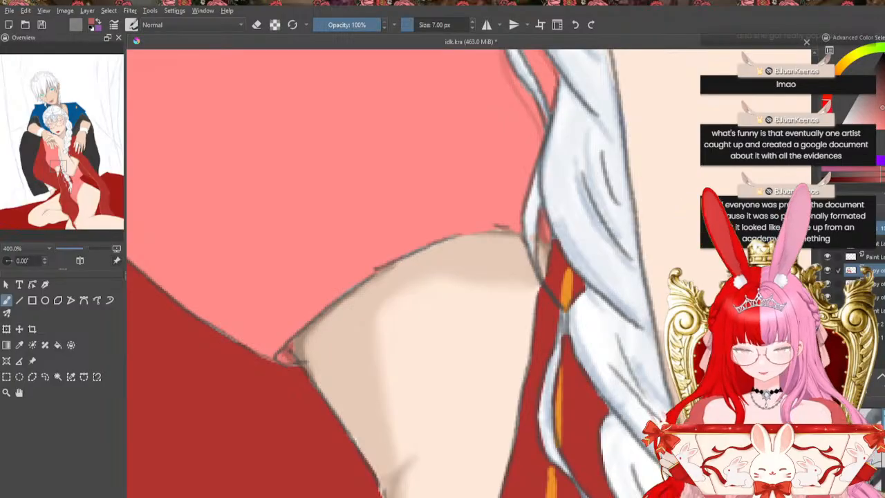
pyautogui.press('/')
pyautogui.press('[')
pyautogui.press('[')
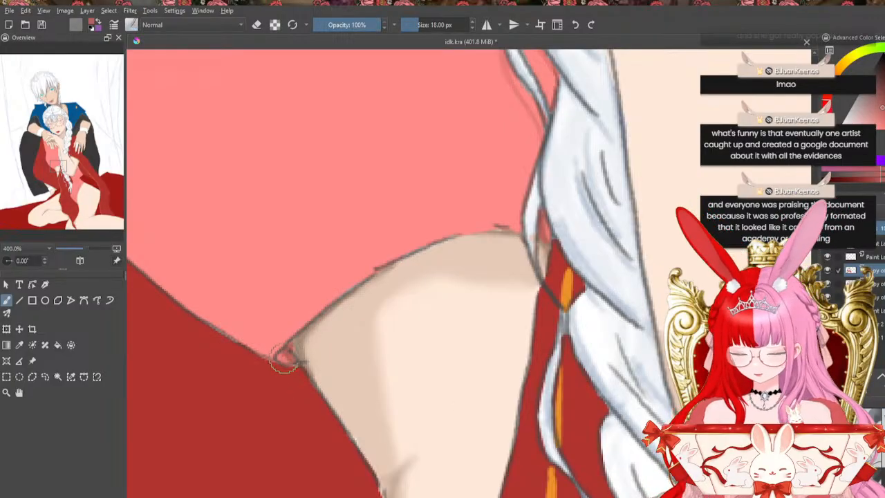
pyautogui.press('[')
pyautogui.press('[')
pyautogui.press('[')
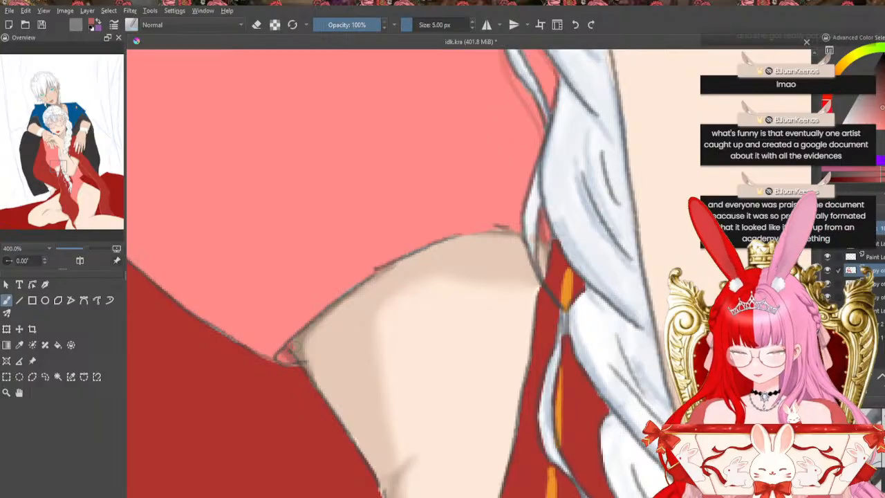
pyautogui.press('[')
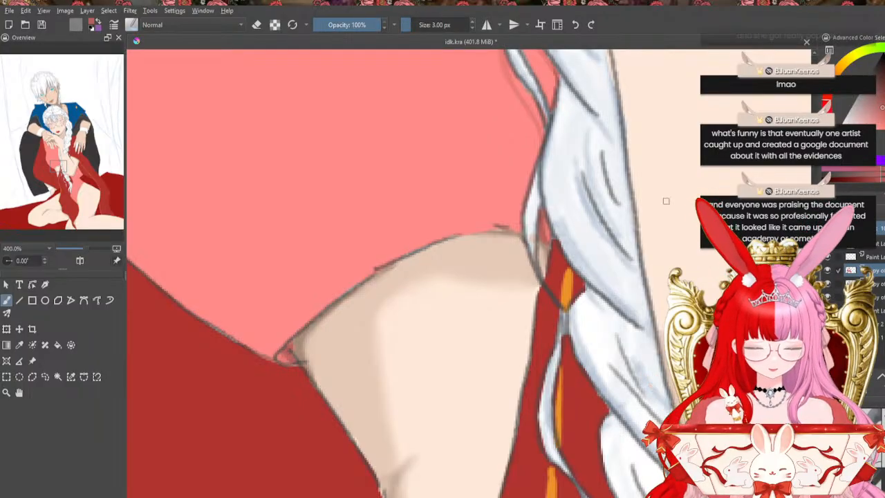
# Set the brush size to 7 px and shade the dress in darker pink along the elbow's lower curve
pyautogui.moveTo(64, 169); pyautogui.dragTo(79, 177)
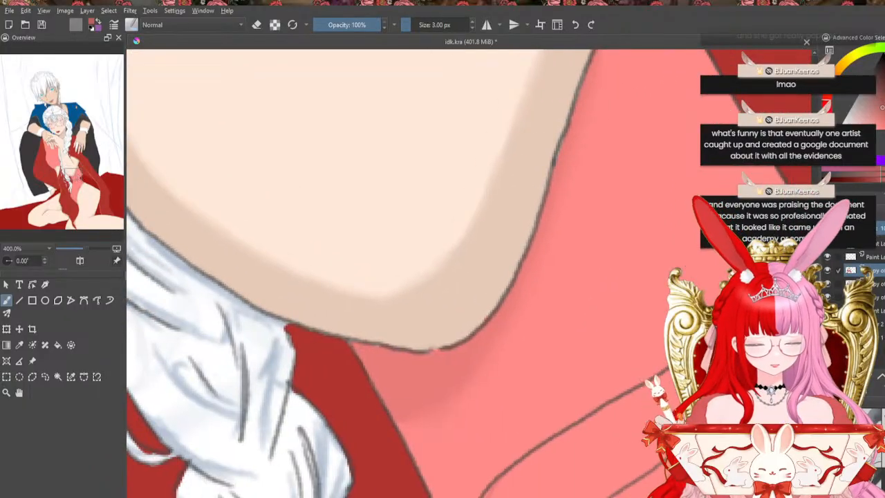
pyautogui.press(']')
pyautogui.press(']')
pyautogui.press(']')
pyautogui.press(']')
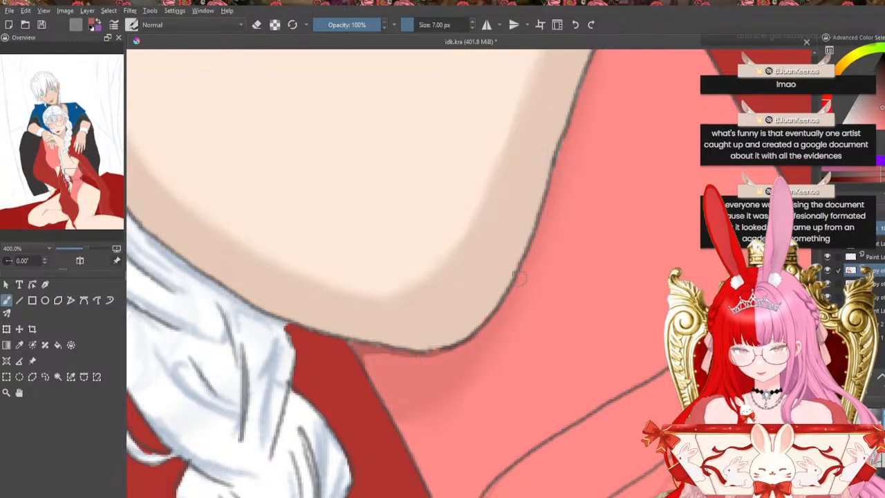
pyautogui.moveTo(520, 279)
pyautogui.mouseDown()
pyautogui.moveTo(478, 335)
pyautogui.moveTo(448, 353)
pyautogui.mouseUp()
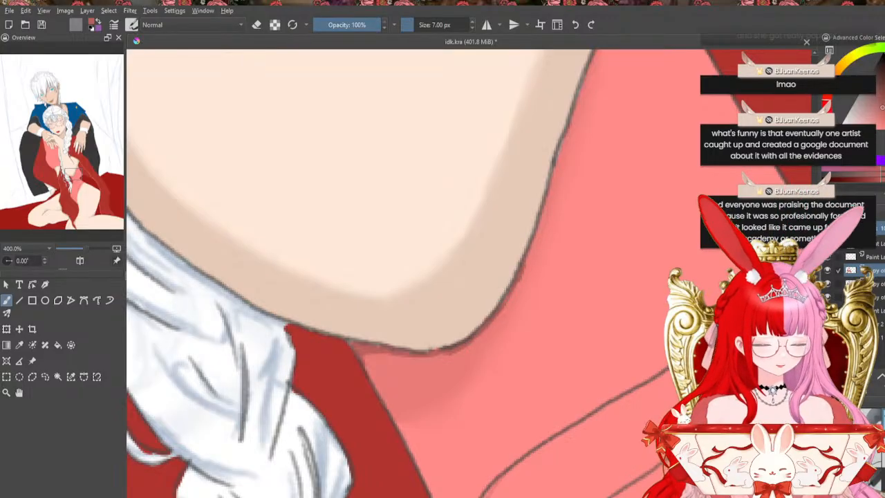
# Extend the darker pink shading on the dress up along the forearm's edge
pyautogui.click(73, 165)
pyautogui.click(74, 183)
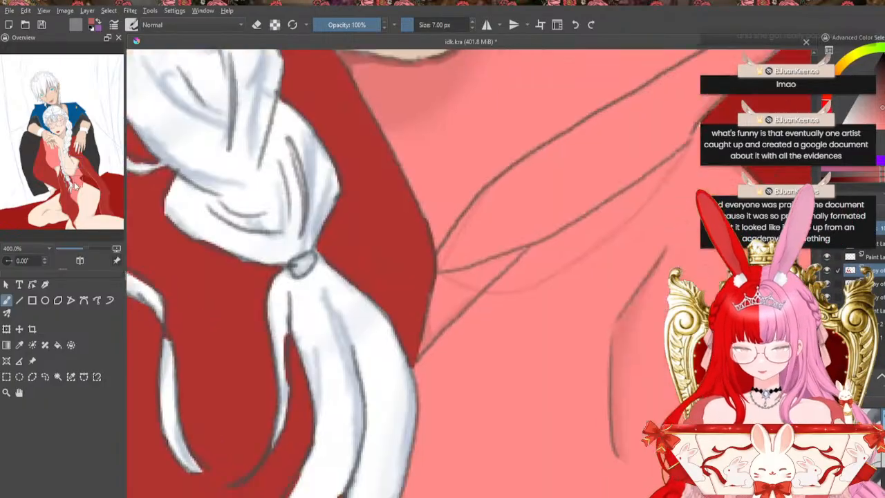
pyautogui.moveTo(74, 184); pyautogui.dragTo(79, 163)
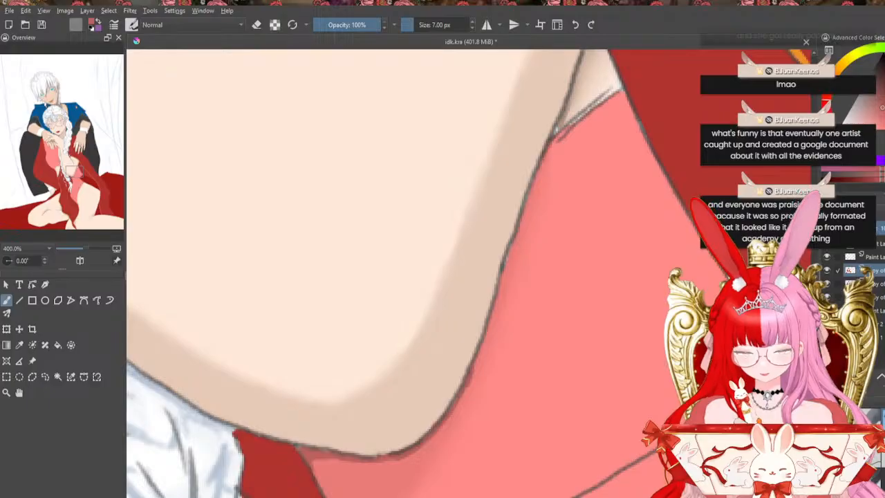
pyautogui.moveTo(540, 162); pyautogui.dragTo(493, 283)
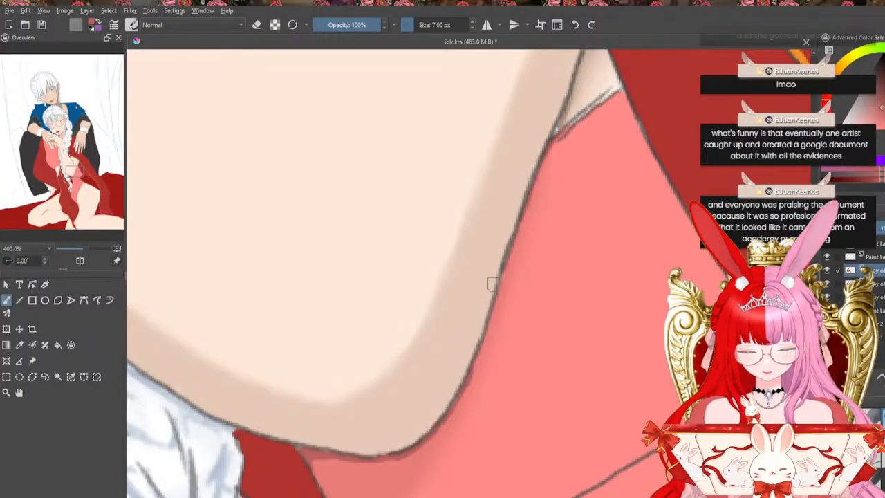
# Paint darker pink shading on the dress along both edges of the dark red cloth corner at the hip
pyautogui.scroll(-6, 415, 277)
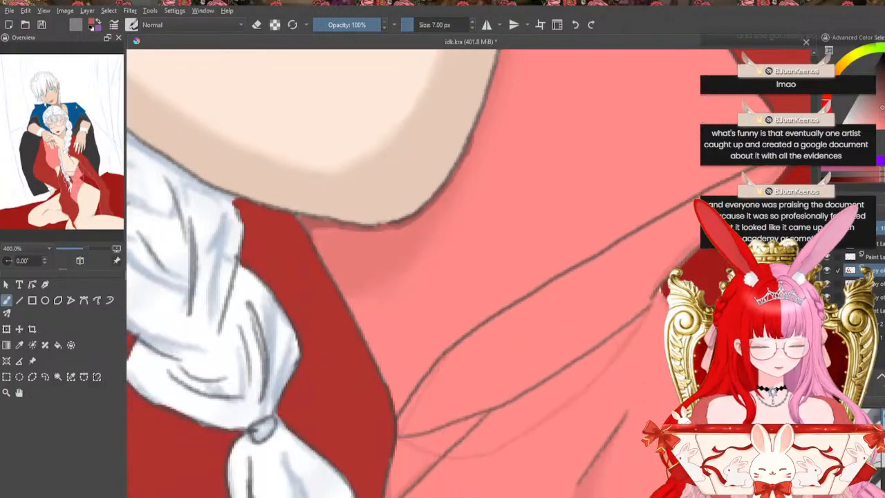
pyautogui.scroll(2, 415, 277)
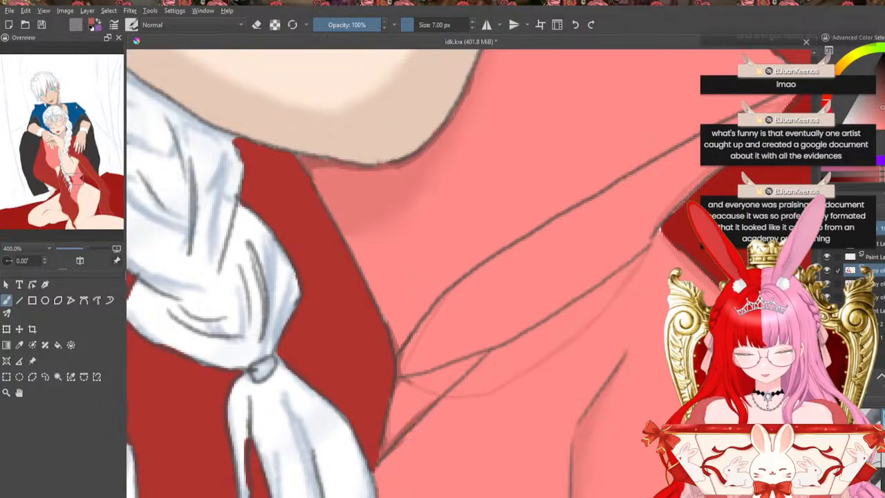
pyautogui.moveTo(492, 496); pyautogui.dragTo(514, 496)
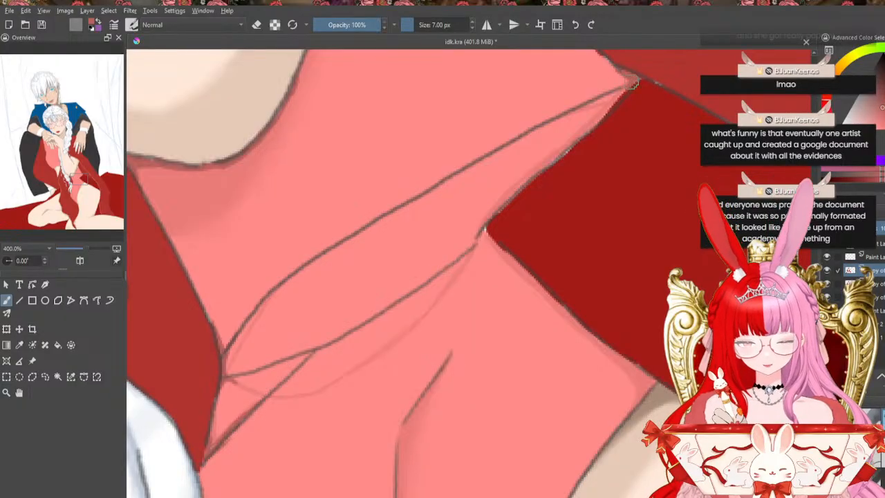
pyautogui.moveTo(604, 117)
pyautogui.mouseDown()
pyautogui.moveTo(616, 103)
pyautogui.moveTo(489, 223)
pyautogui.moveTo(484, 235)
pyautogui.moveTo(527, 269)
pyautogui.mouseUp()
pyautogui.moveTo(573, 313); pyautogui.dragTo(648, 378)
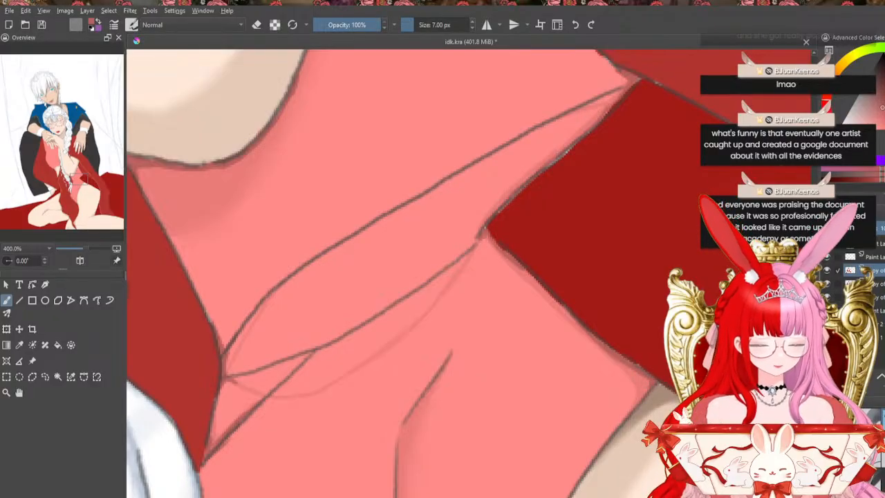
# Deepen the darker pink shading along the short curved fold below the waist with the 7 px brush
pyautogui.moveTo(814, 357)
pyautogui.mouseDown()
pyautogui.moveTo(814, 374)
pyautogui.moveTo(814, 366)
pyautogui.mouseUp()
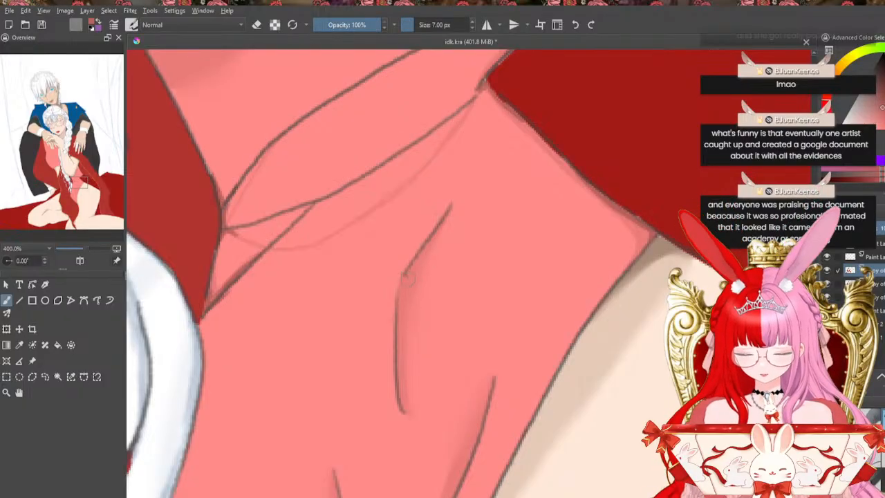
pyautogui.moveTo(402, 285)
pyautogui.mouseDown()
pyautogui.moveTo(399, 307)
pyautogui.moveTo(405, 295)
pyautogui.mouseUp()
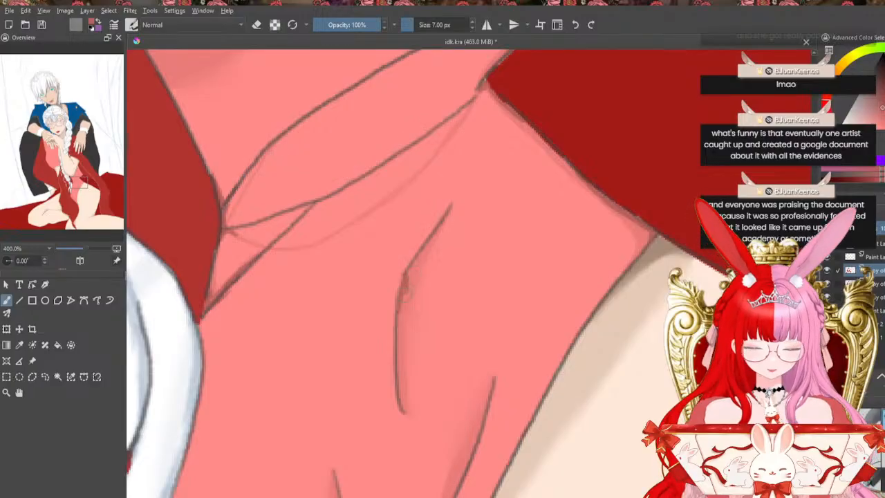
pyautogui.moveTo(417, 259); pyautogui.dragTo(407, 277)
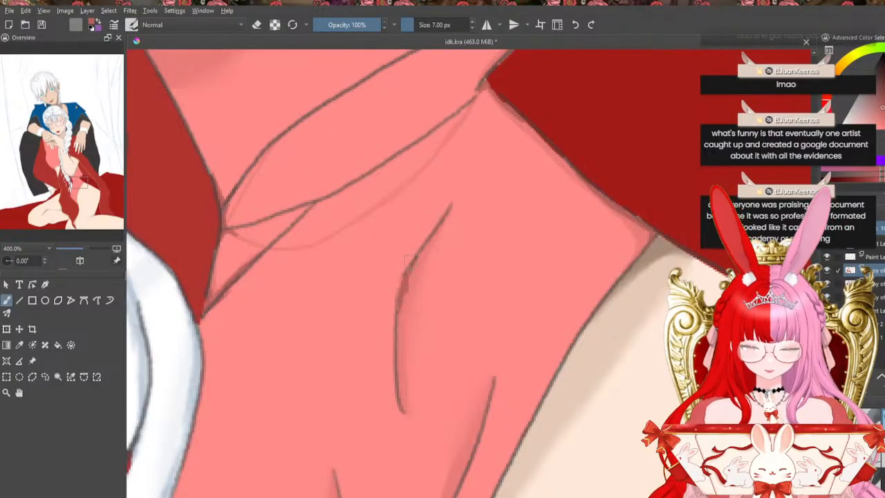
pyautogui.click(873, 443)
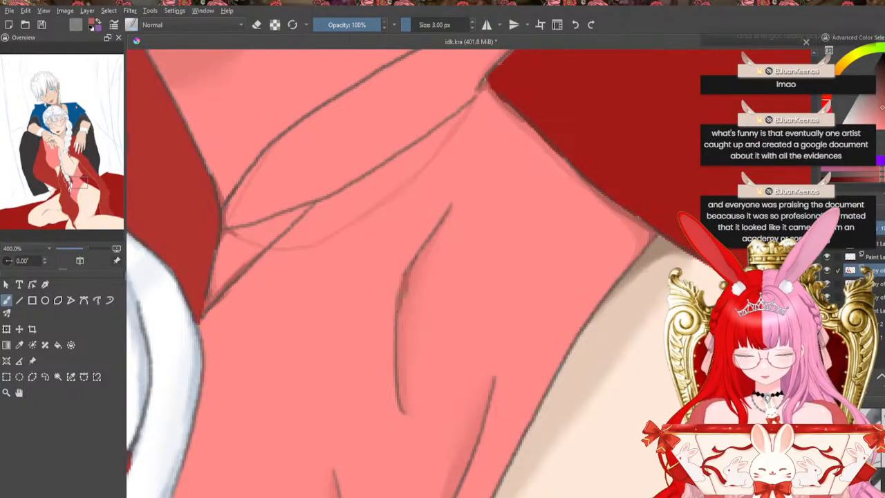
pyautogui.click(880, 422)
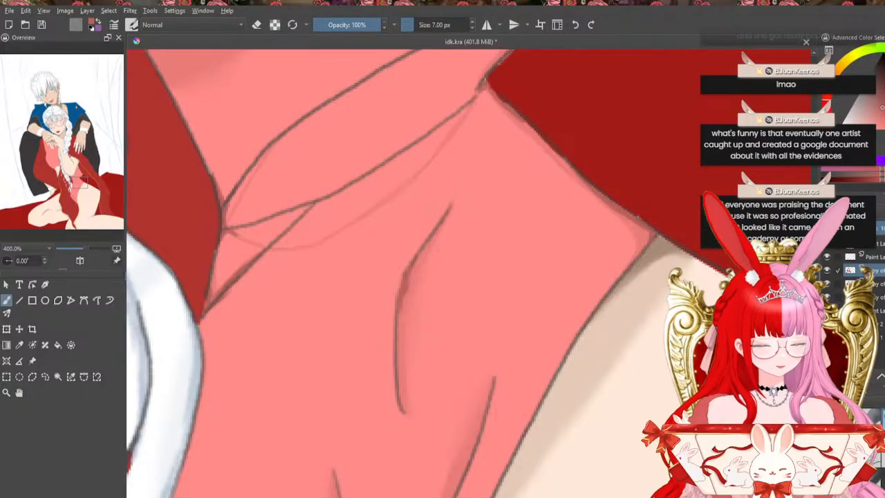
# Deepen the darker pink shading along the slanted dress fold beside the thigh and soften it with the 3 px brush
pyautogui.scroll(-8, 496, 155)
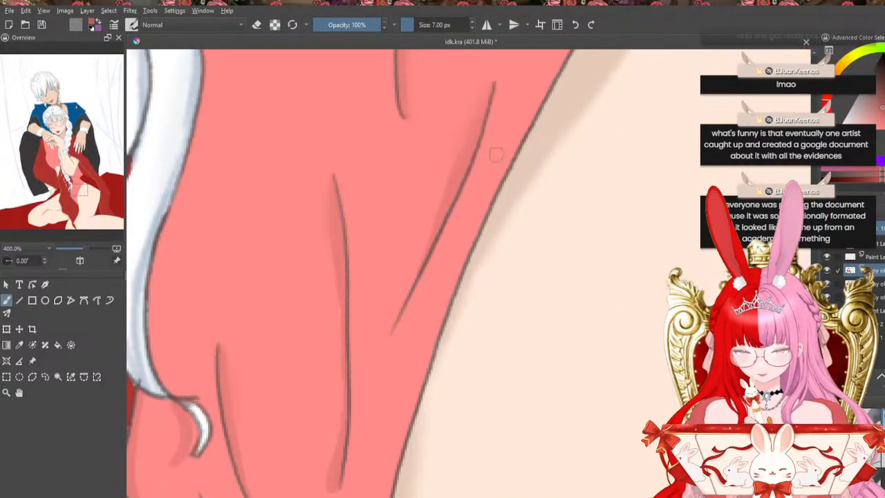
pyautogui.moveTo(453, 198)
pyautogui.mouseDown()
pyautogui.moveTo(470, 162)
pyautogui.moveTo(453, 201)
pyautogui.mouseUp()
pyautogui.moveTo(466, 169); pyautogui.dragTo(478, 141)
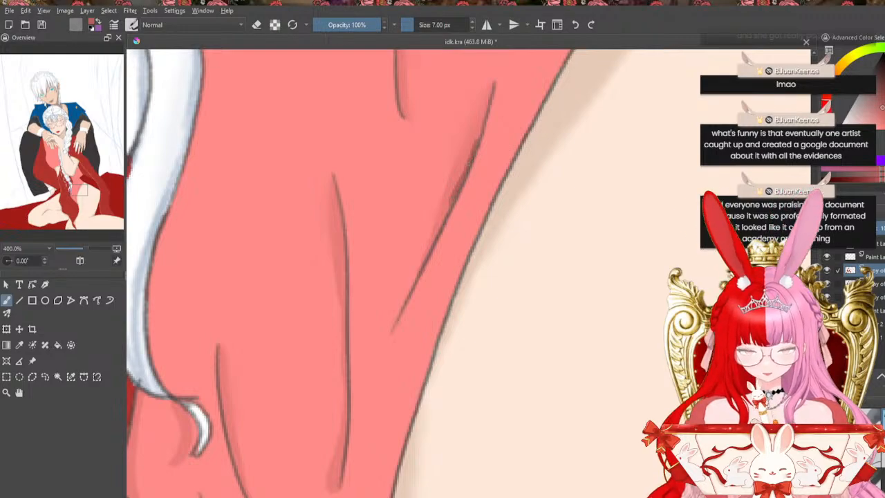
pyautogui.moveTo(458, 179); pyautogui.dragTo(451, 212)
pyautogui.press('[')
pyautogui.press('[')
pyautogui.press('[')
pyautogui.press('[')
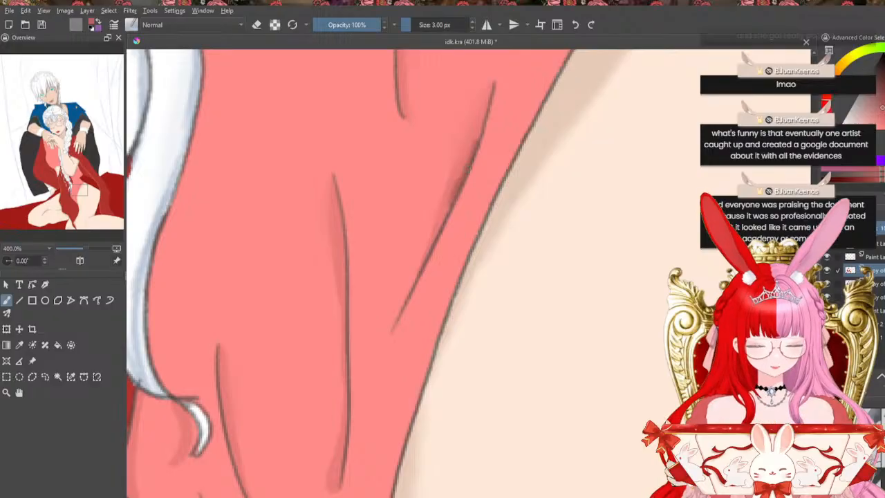
# Set the brush size back to 7 px and shade the upper end of the dress's long central fold in darker pink
pyautogui.press(']')
pyautogui.press(']')
pyautogui.press(']')
pyautogui.press(']')
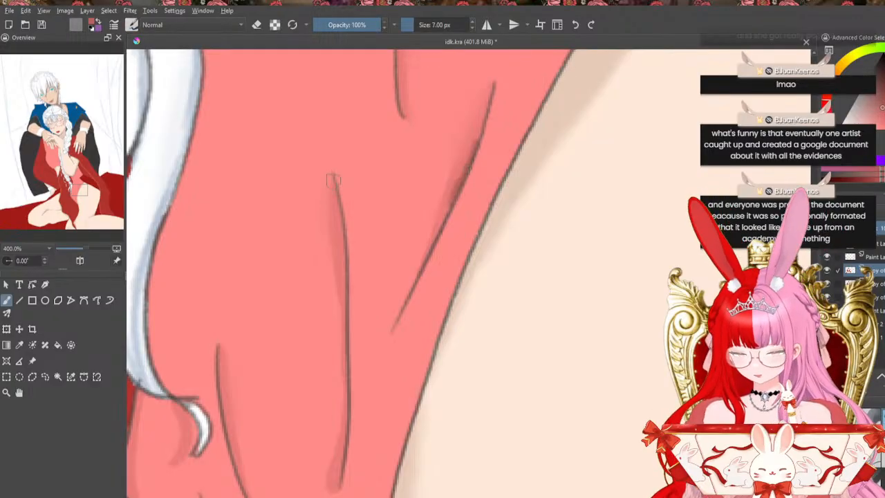
pyautogui.moveTo(335, 183)
pyautogui.mouseDown()
pyautogui.moveTo(344, 257)
pyautogui.moveTo(337, 199)
pyautogui.mouseUp()
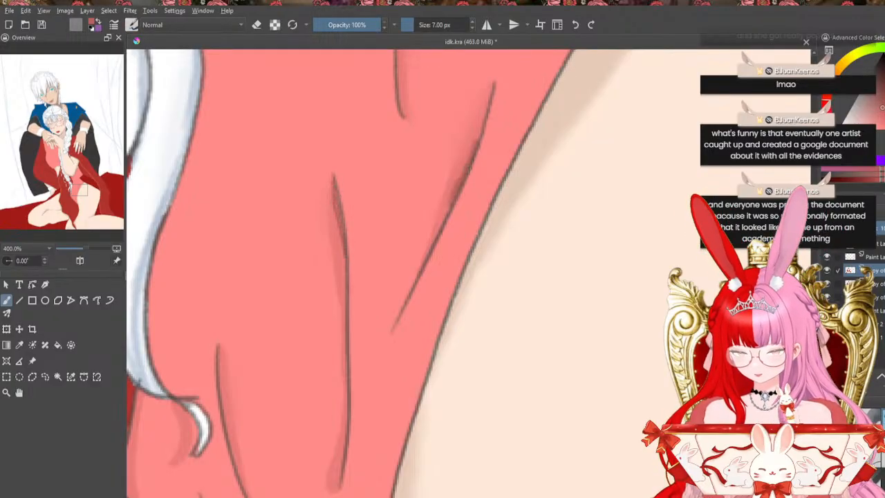
pyautogui.press('/')
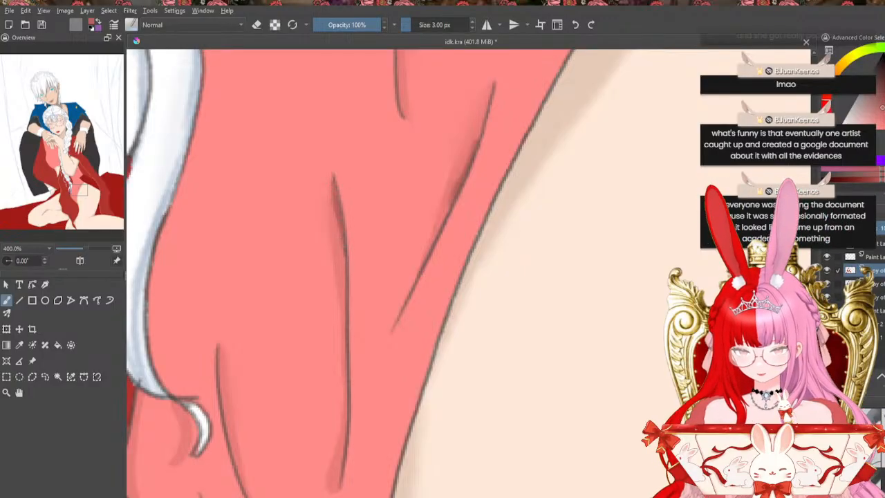
# Shade the lowest dress fold near the thigh and the short curved fold above the gold trim with the 7 px brush
pyautogui.moveTo(815, 378); pyautogui.dragTo(815, 390)
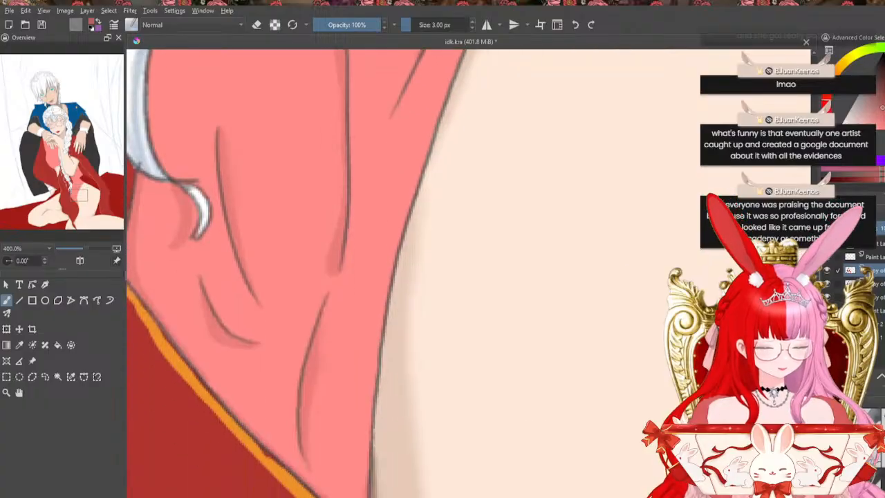
pyautogui.moveTo(527, 496); pyautogui.dragTo(507, 496)
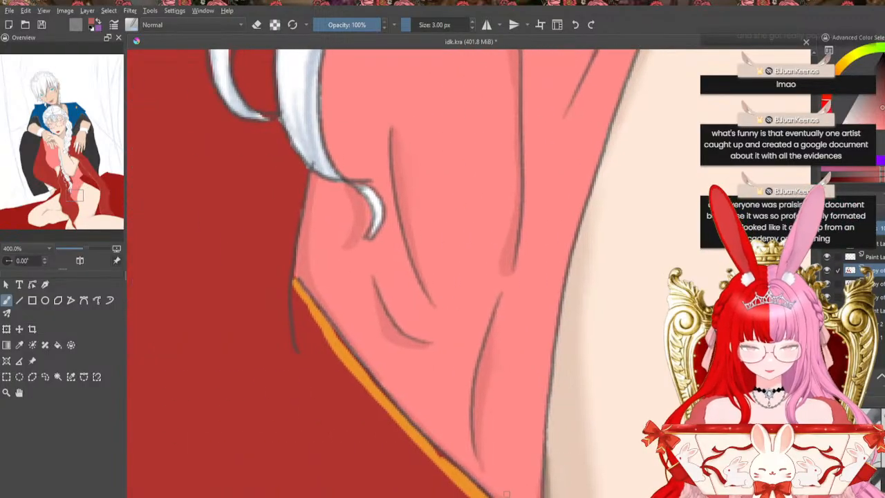
pyautogui.press('/')
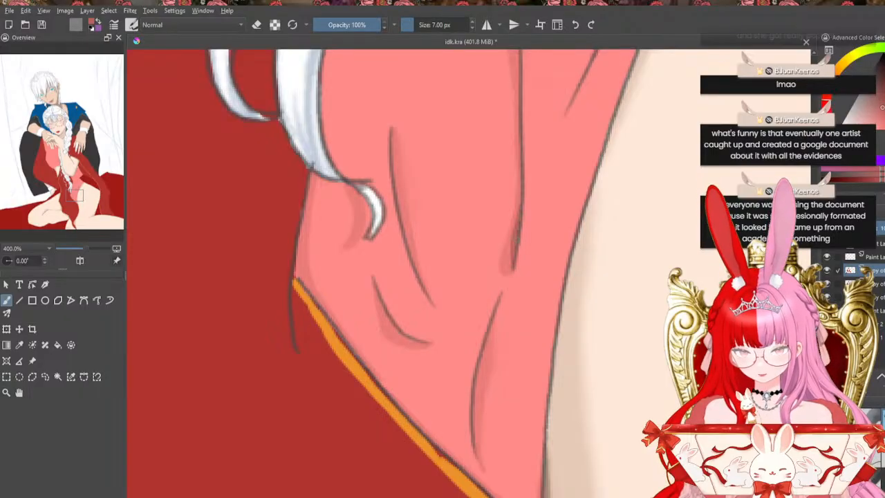
pyautogui.moveTo(483, 359); pyautogui.dragTo(480, 454)
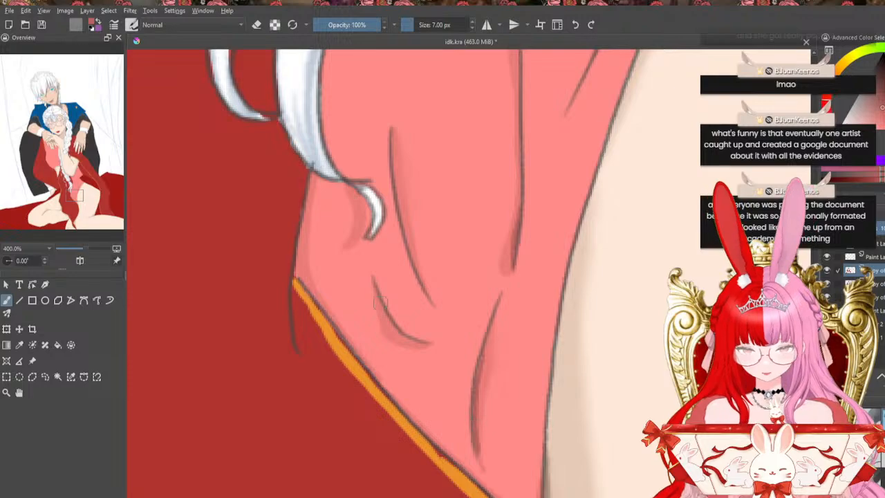
pyautogui.moveTo(376, 299); pyautogui.dragTo(407, 338)
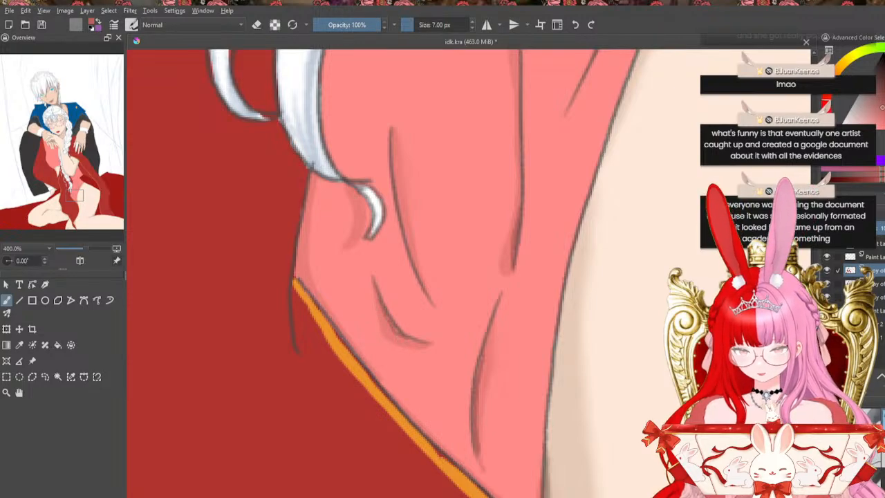
# Darken the upper part of the long fold beside the braid and the braid tip's shadow on the pink dress
pyautogui.moveTo(393, 133); pyautogui.dragTo(403, 235)
pyautogui.moveTo(396, 169); pyautogui.dragTo(394, 133)
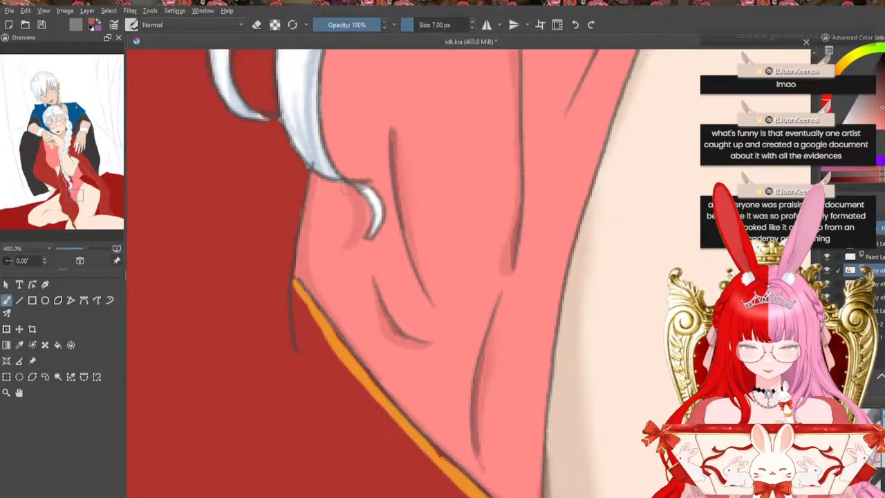
pyautogui.moveTo(351, 188); pyautogui.dragTo(362, 221)
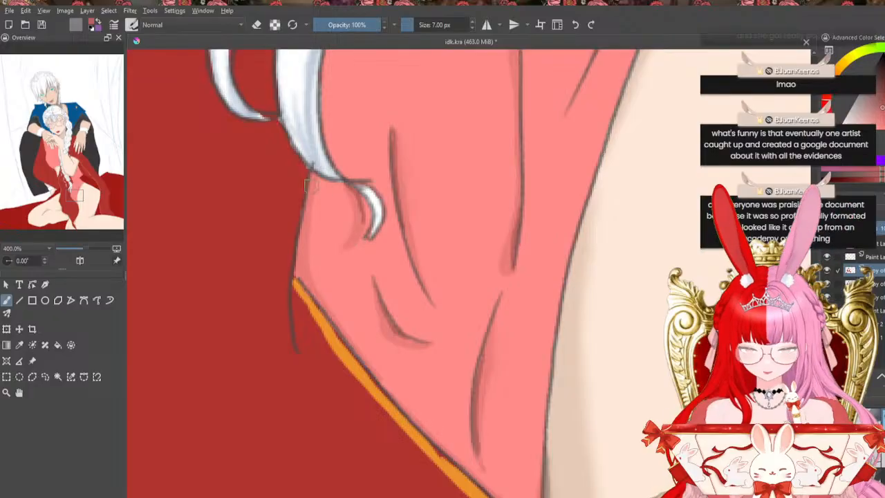
# Shade the pink dress in darker pink along its outer edge down to the gold trim's corner, using 7 px and 3 px brushes
pyautogui.moveTo(296, 254); pyautogui.dragTo(306, 286)
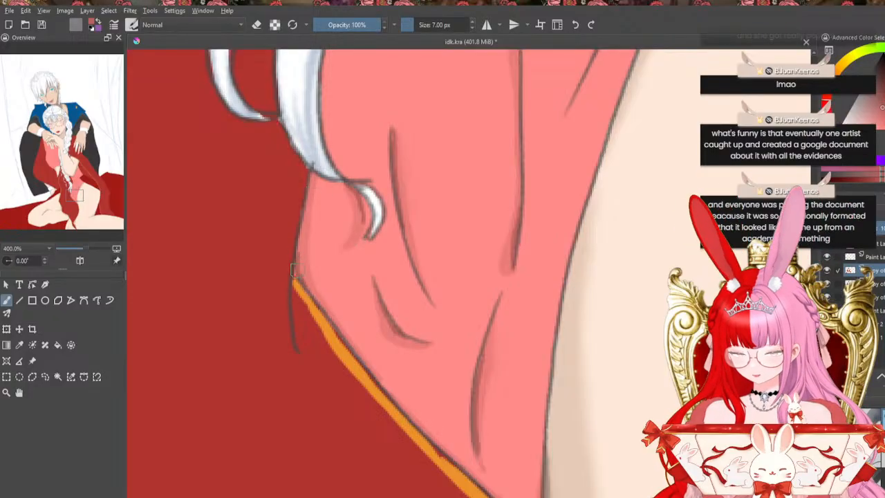
pyautogui.moveTo(299, 256); pyautogui.dragTo(301, 226)
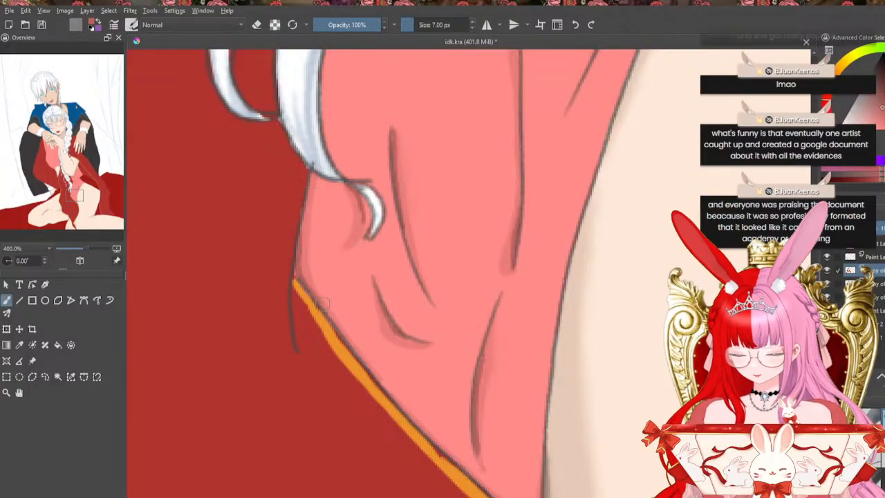
pyautogui.press('[')
pyautogui.press('[')
pyautogui.press('[')
pyautogui.press('[')
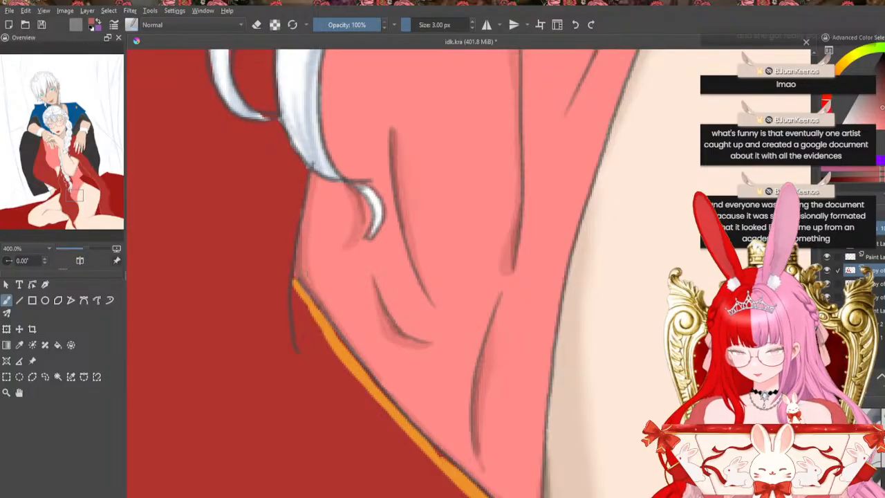
pyautogui.click(880, 416)
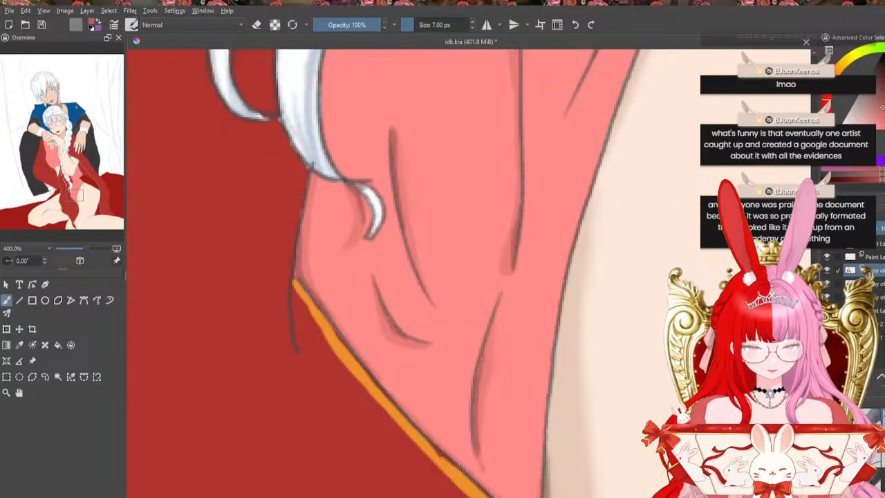
# Sample a dark red from the illustration as the brush colour for the red robe
pyautogui.scroll(-8, 520, 382)
pyautogui.scroll(4, 520, 382)
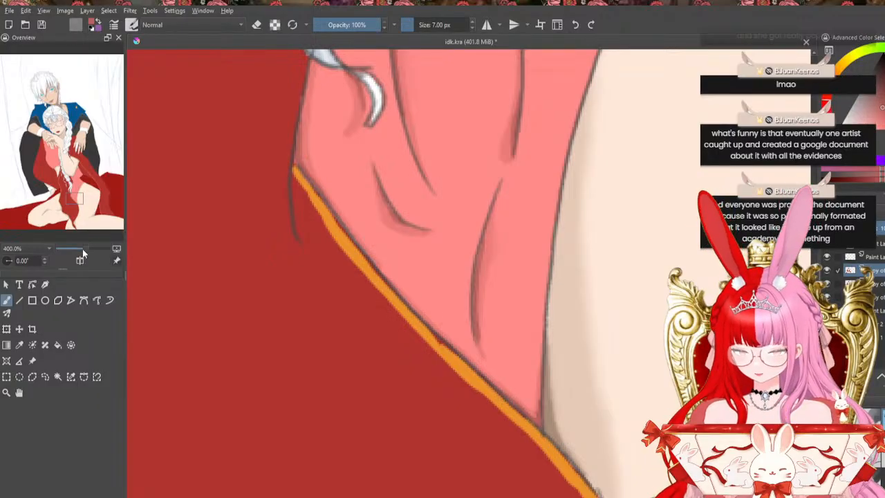
pyautogui.moveTo(86, 249); pyautogui.dragTo(72, 249)
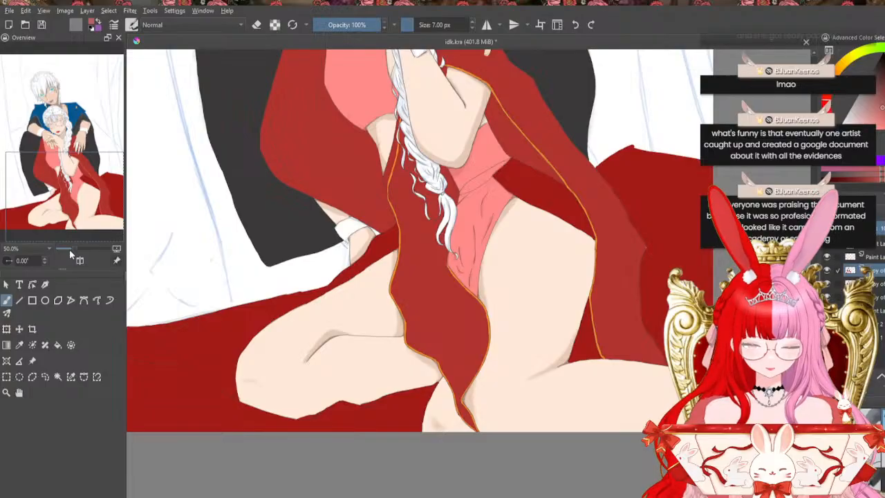
pyautogui.scroll(3, 419, 273)
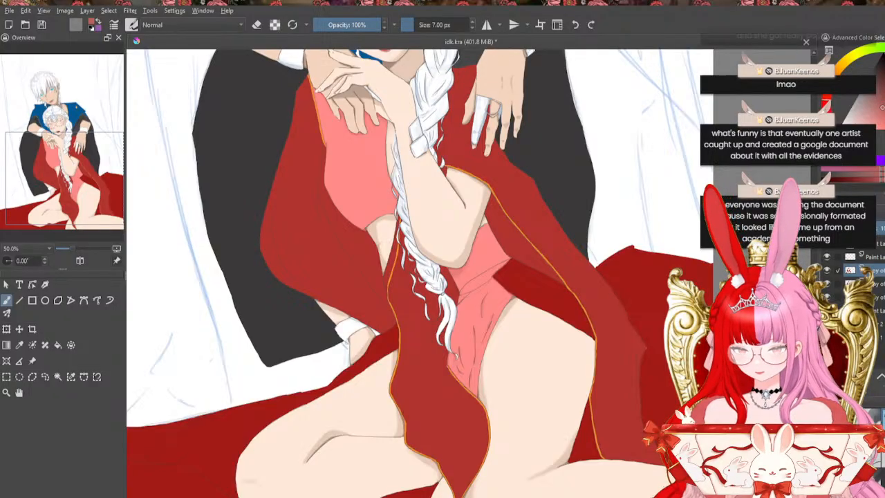
pyautogui.click(19, 345)
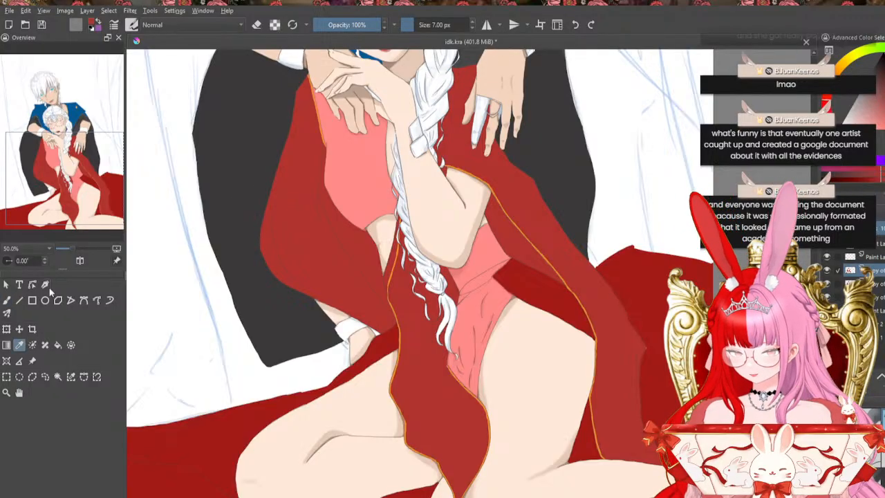
pyautogui.click(7, 300)
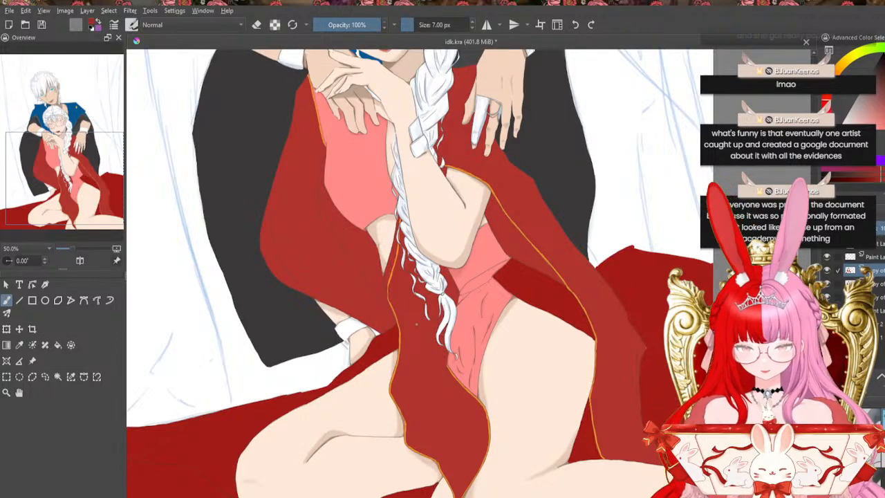
# Test a brush of up to 24 px on the red robe and resample the dark red colour
pyautogui.click(418, 25)
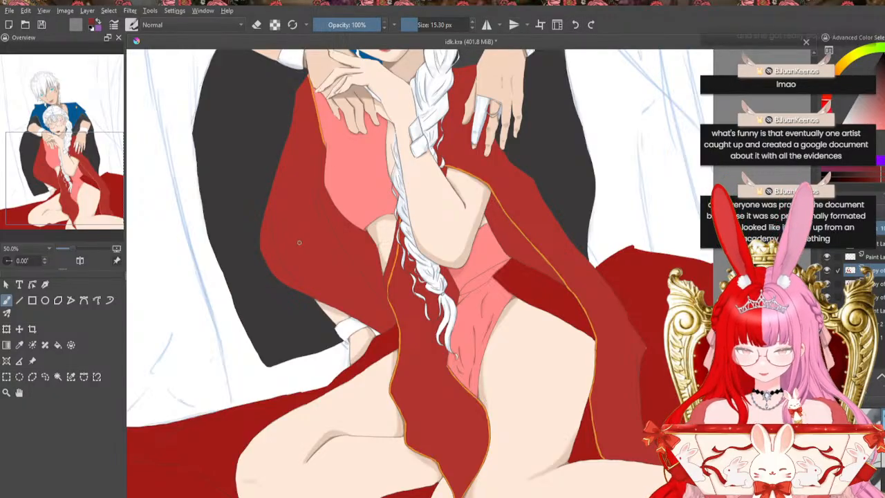
pyautogui.press(']')
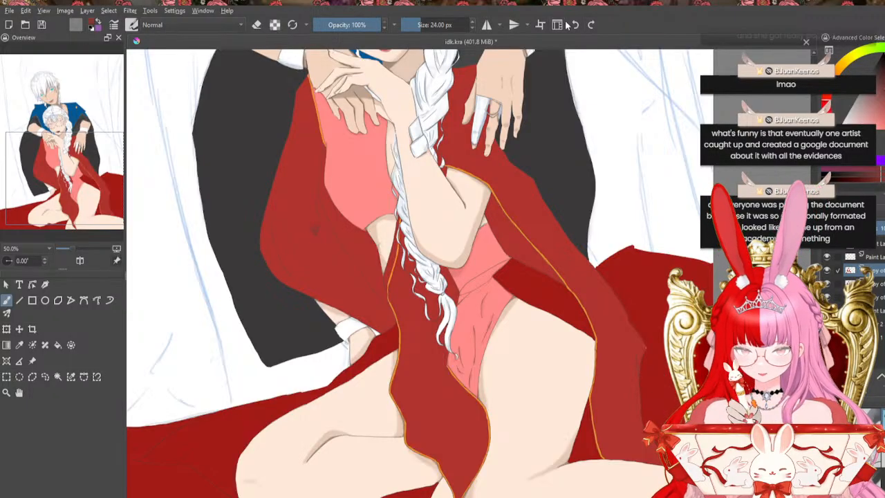
pyautogui.click(21, 345)
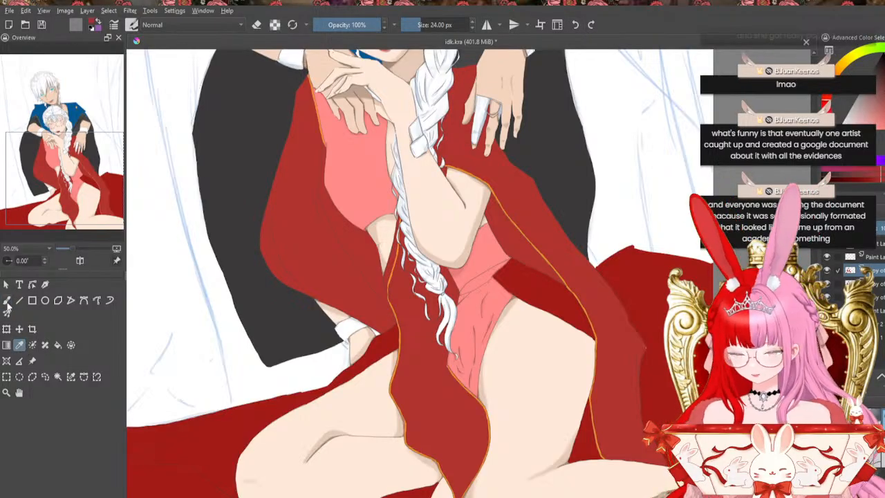
pyautogui.click(7, 301)
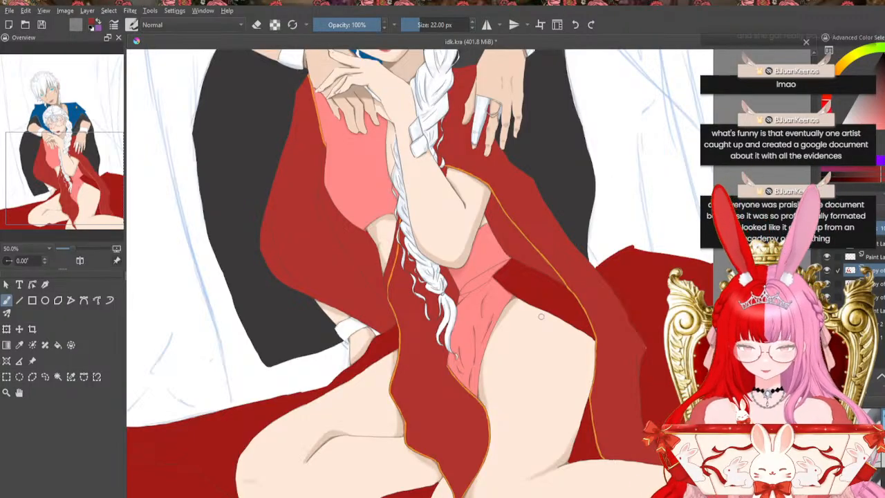
# Set the brush size to 15 px and paint red on the robe along the chest's gold trim, at its upper corner and lower end
pyautogui.scroll(3, 541, 316)
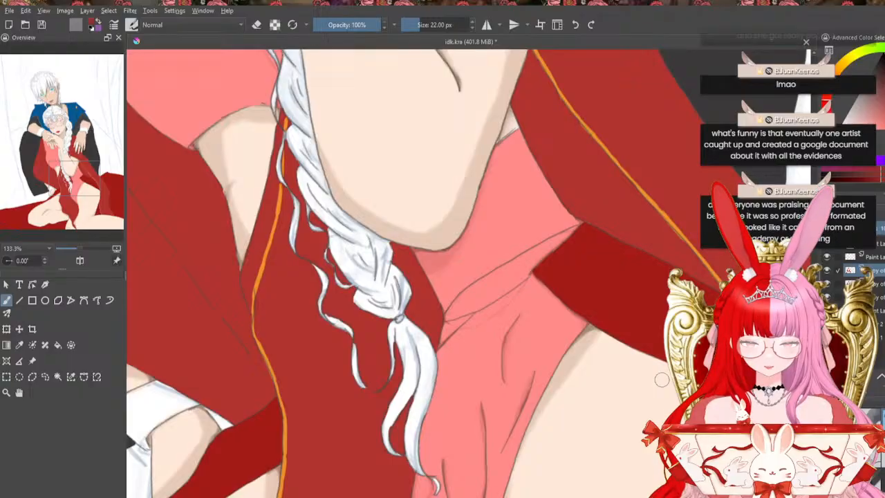
pyautogui.moveTo(65, 178); pyautogui.dragTo(32, 144)
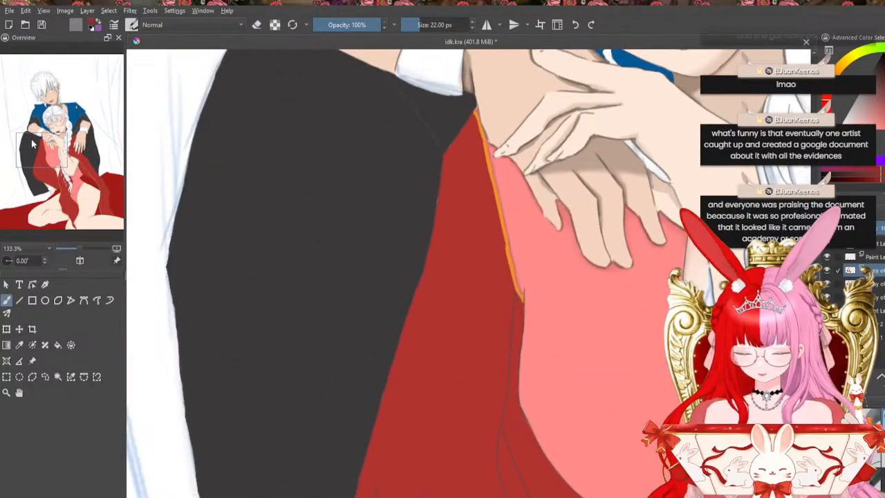
pyautogui.hotkey('ctrl', '+')
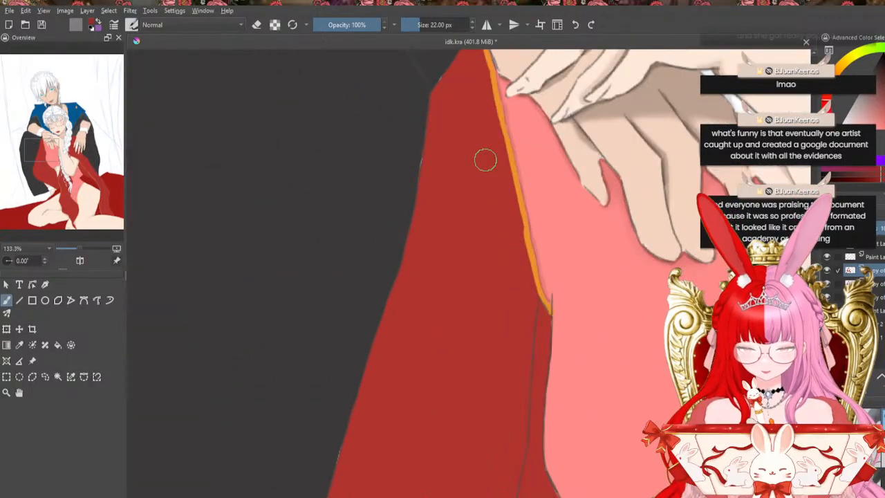
pyautogui.hotkey('ctrl', '+')
pyautogui.hotkey('ctrl', '+')
pyautogui.hotkey('ctrl', '+')
pyautogui.hotkey('ctrl', '-')
pyautogui.hotkey('ctrl', '-')
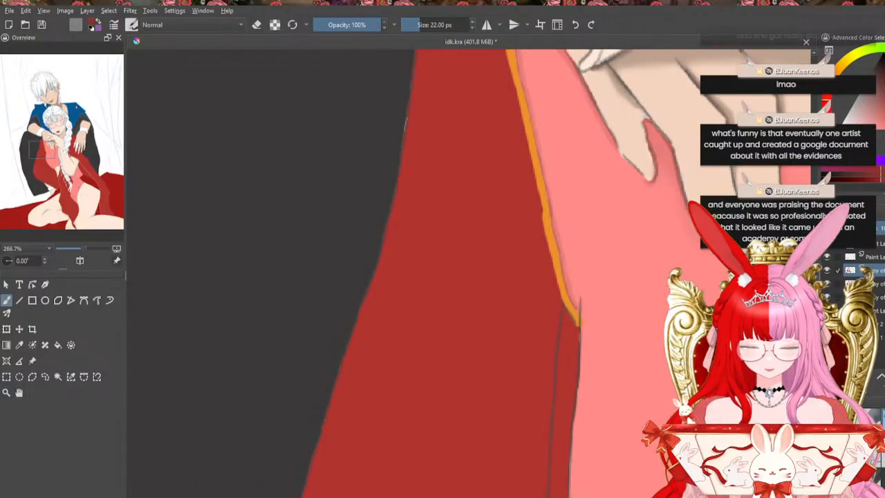
pyautogui.scroll(4, 470, 273)
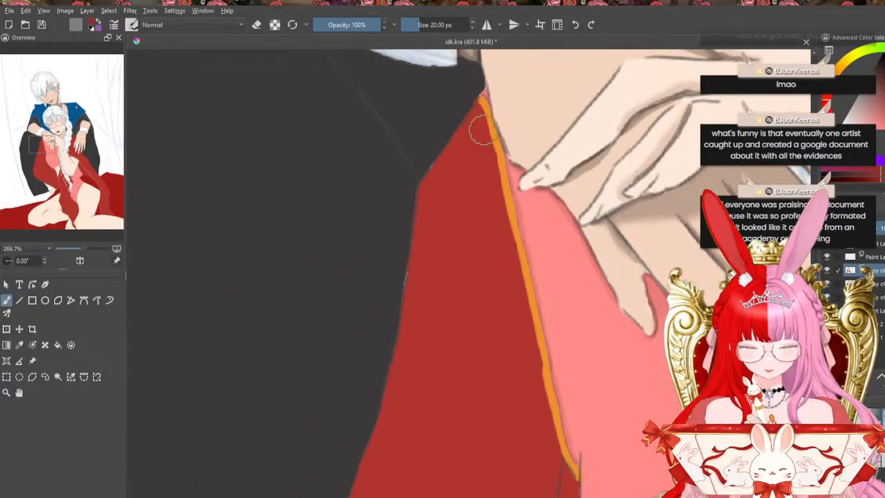
pyautogui.press('[')
pyautogui.press('[')
pyautogui.press('[')
pyautogui.press('[')
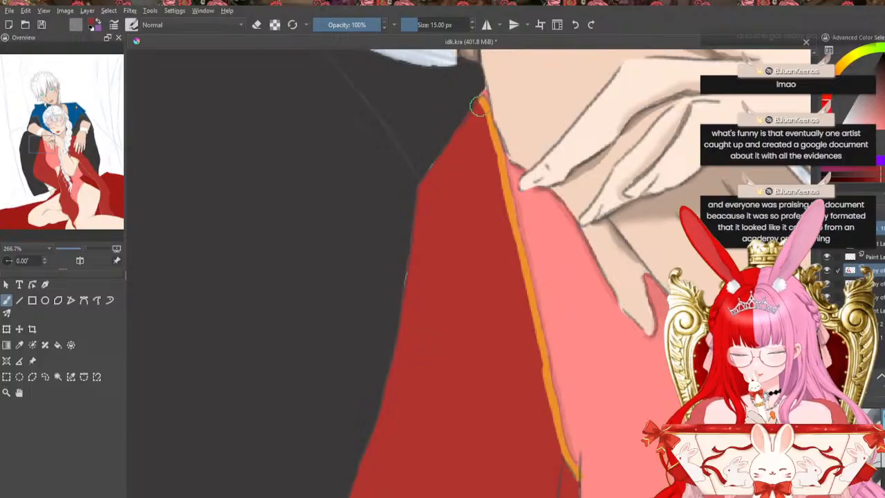
pyautogui.moveTo(477, 105); pyautogui.dragTo(482, 109)
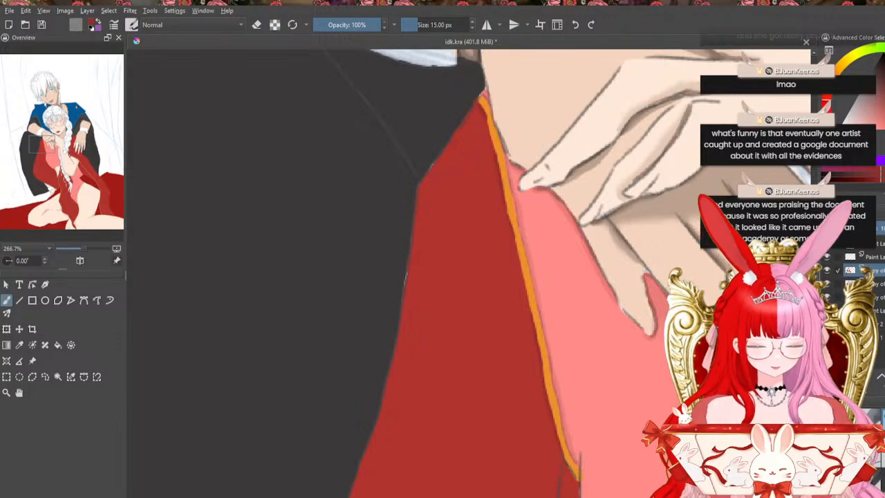
pyautogui.moveTo(572, 495)
pyautogui.mouseDown()
pyautogui.moveTo(572, 147)
pyautogui.moveTo(573, 198)
pyautogui.mouseUp()
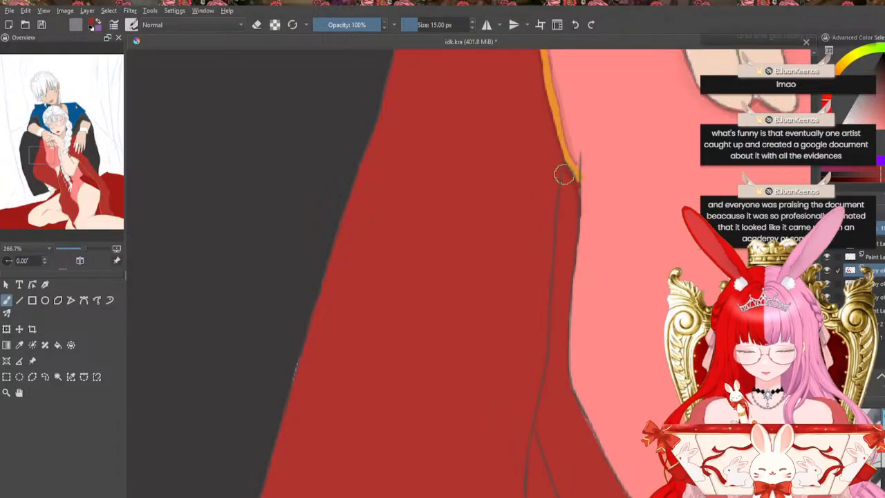
pyautogui.moveTo(564, 174); pyautogui.dragTo(561, 183)
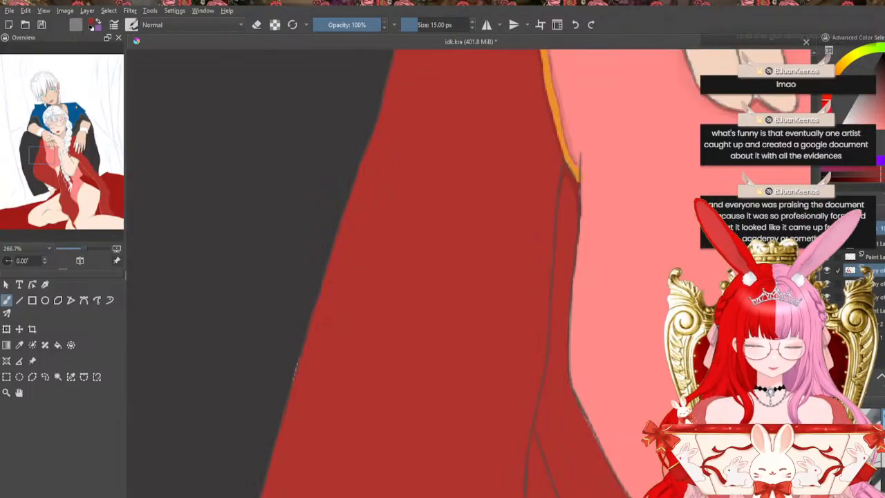
# Shade the two curved fold lines along the outer side of the robe's draped sleeve in dark red with the 15 px brush
pyautogui.press('-')
pyautogui.moveTo(443, 442); pyautogui.dragTo(443, 71)
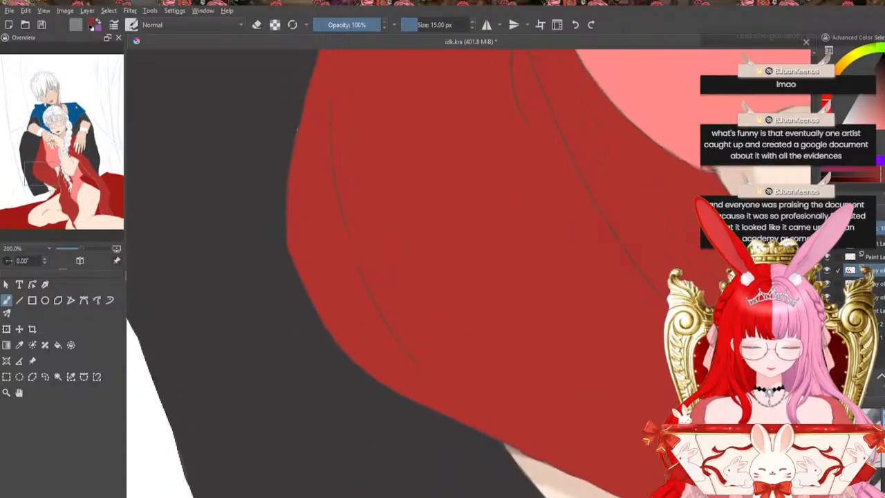
pyautogui.scroll(2, 443, 249)
pyautogui.moveTo(335, 166); pyautogui.dragTo(339, 241)
pyautogui.moveTo(333, 181)
pyautogui.mouseDown()
pyautogui.moveTo(346, 275)
pyautogui.moveTo(338, 235)
pyautogui.mouseUp()
pyautogui.moveTo(332, 168)
pyautogui.mouseDown()
pyautogui.moveTo(339, 240)
pyautogui.moveTo(381, 357)
pyautogui.mouseUp()
pyautogui.moveTo(374, 346); pyautogui.dragTo(404, 394)
pyautogui.moveTo(397, 382); pyautogui.dragTo(439, 423)
pyautogui.moveTo(377, 353); pyautogui.dragTo(409, 401)
pyautogui.moveTo(379, 358); pyautogui.dragTo(417, 410)
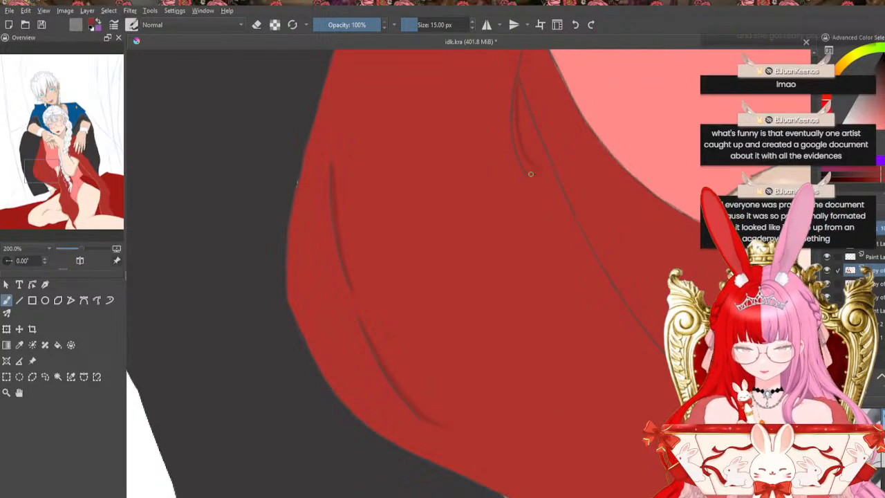
# Shade the short fold, the robe's edge along the pink dress and the upper part of the long diagonal fold in dark red
pyautogui.moveTo(519, 152); pyautogui.dragTo(530, 169)
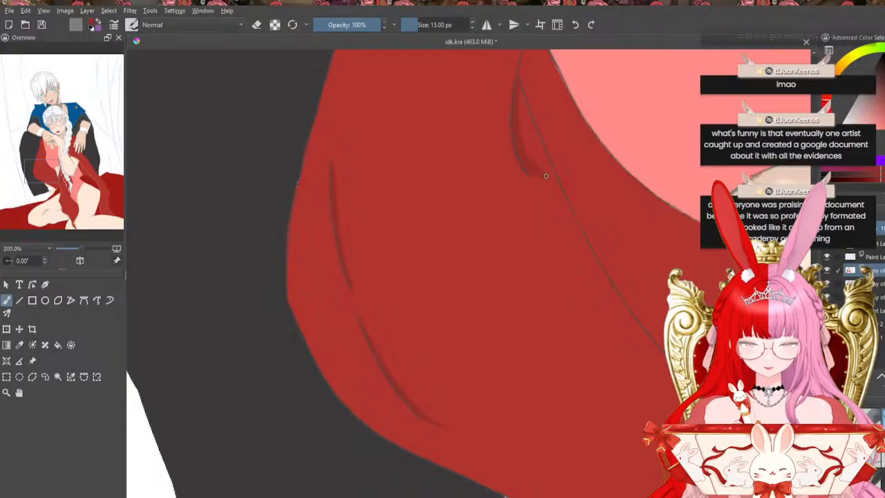
pyautogui.scroll(5, 541, 174)
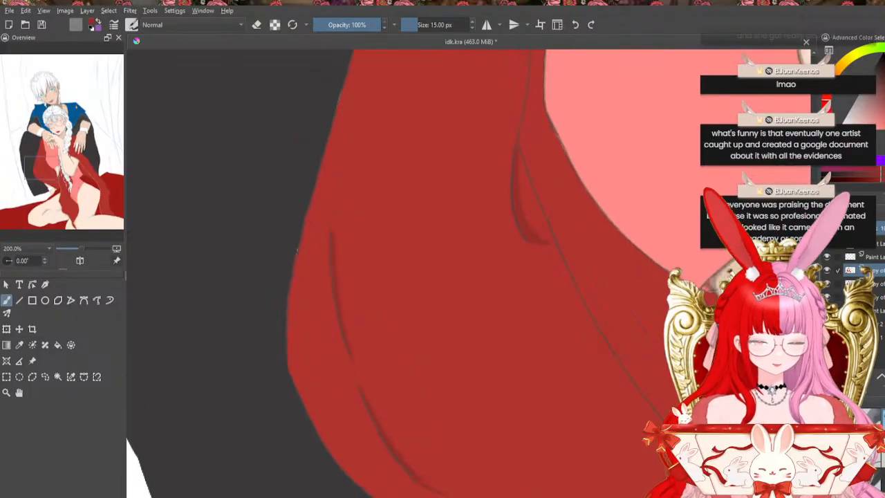
pyautogui.scroll(1, 536, 140)
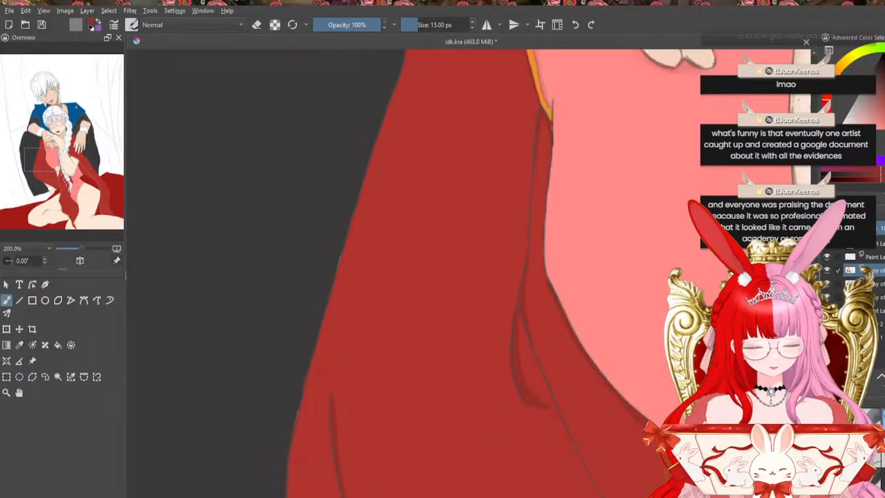
pyautogui.moveTo(814, 312)
pyautogui.mouseDown()
pyautogui.moveTo(815, 341)
pyautogui.moveTo(814, 330)
pyautogui.mouseUp()
pyautogui.moveTo(551, 213); pyautogui.dragTo(592, 306)
pyautogui.moveTo(574, 271); pyautogui.dragTo(634, 369)
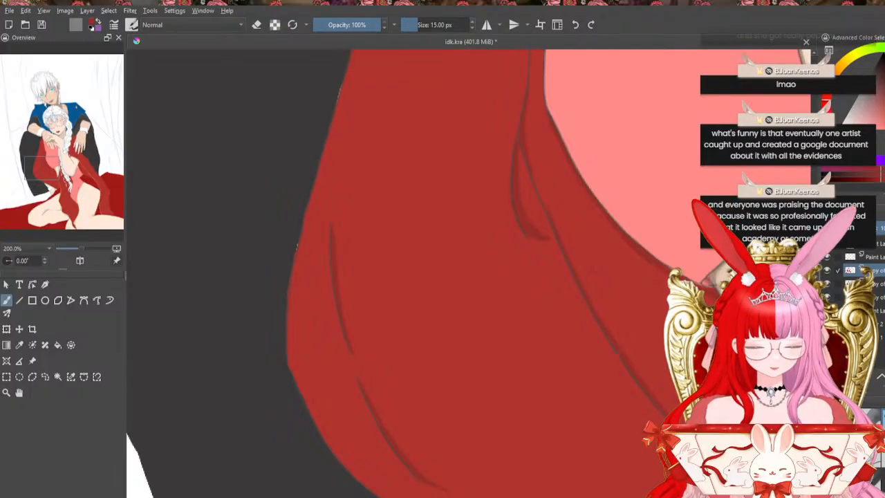
pyautogui.scroll(-4, 469, 273)
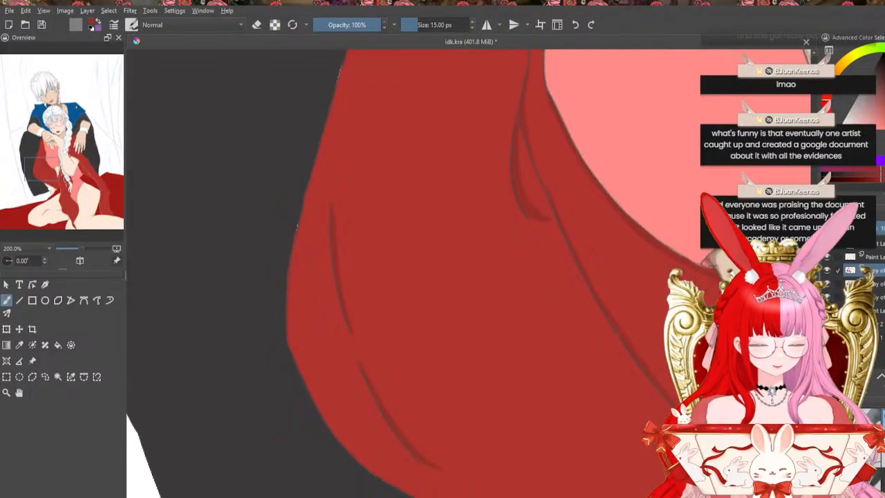
pyautogui.scroll(1, 469, 273)
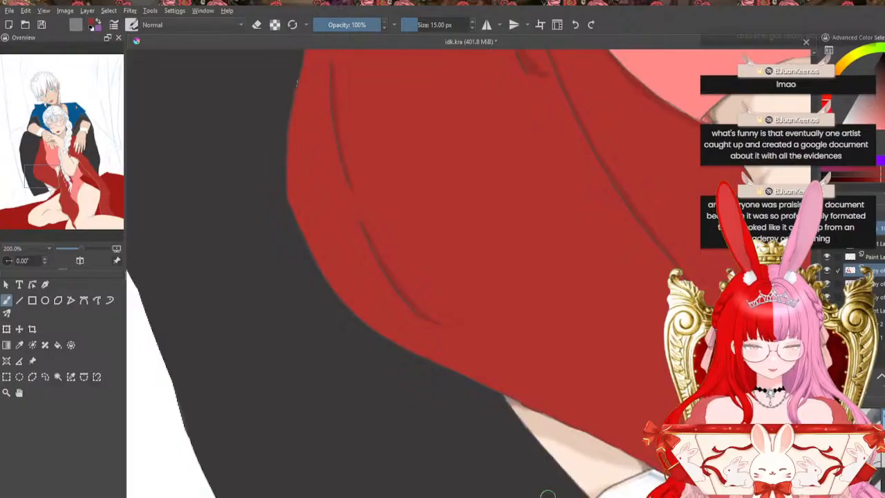
# Extend the dark red shading down the long diagonal fold and along the robe's edge below the forearm to the gold trim
pyautogui.moveTo(432, 497); pyautogui.dragTo(488, 497)
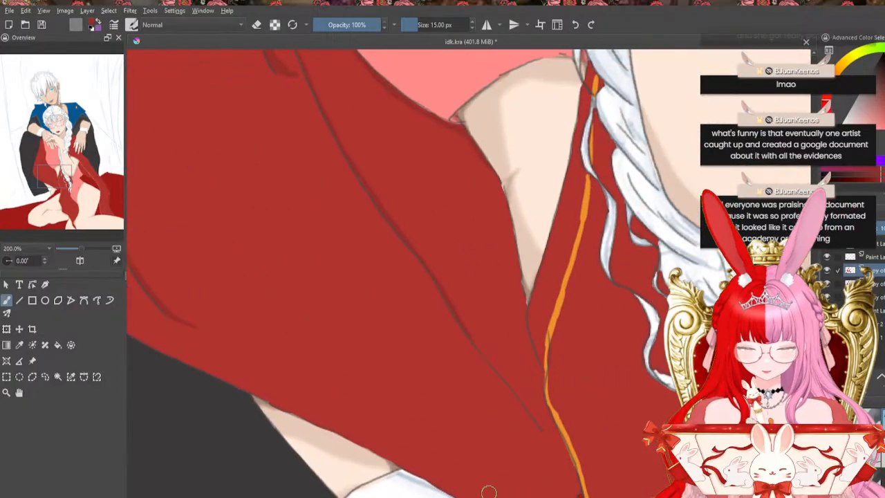
pyautogui.moveTo(503, 185)
pyautogui.mouseDown()
pyautogui.moveTo(524, 325)
pyautogui.moveTo(575, 473)
pyautogui.mouseUp()
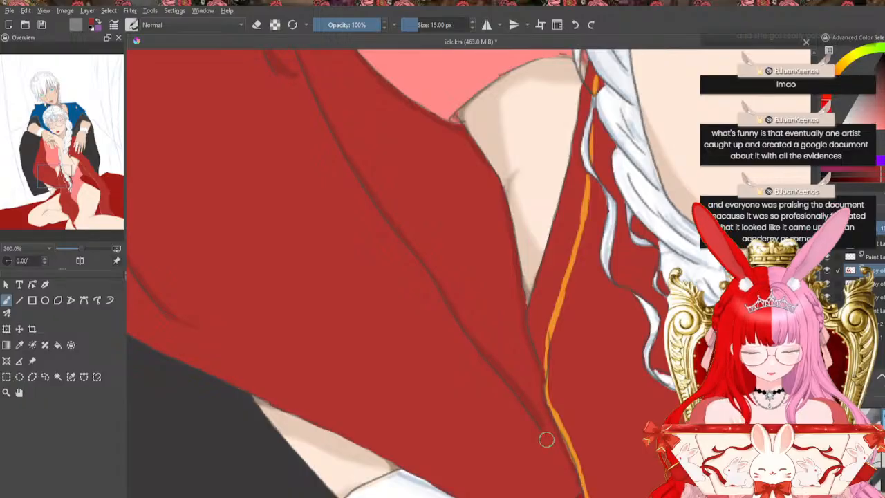
pyautogui.scroll(-4, 570, 408)
pyautogui.scroll(2, 570, 408)
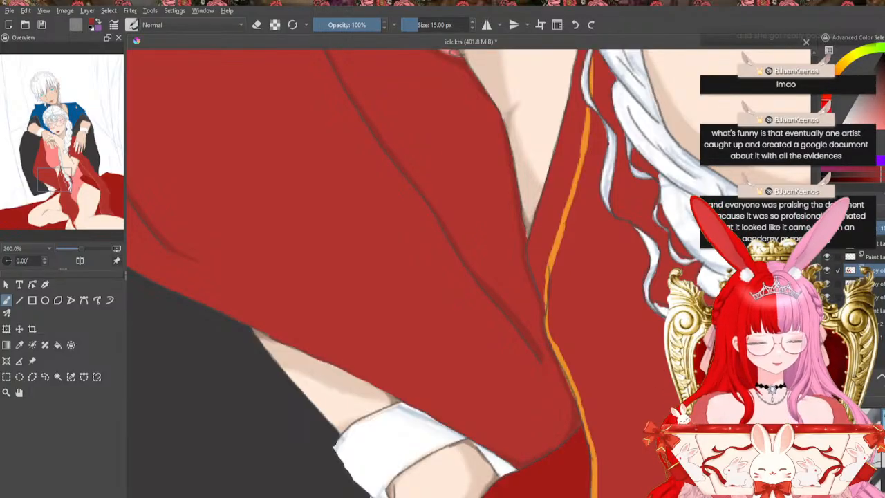
# Shade the hanging robe panel in dark red along the inner side of its gold trim, from the braid down past the thigh
pyautogui.moveTo(602, 90); pyautogui.dragTo(602, 234)
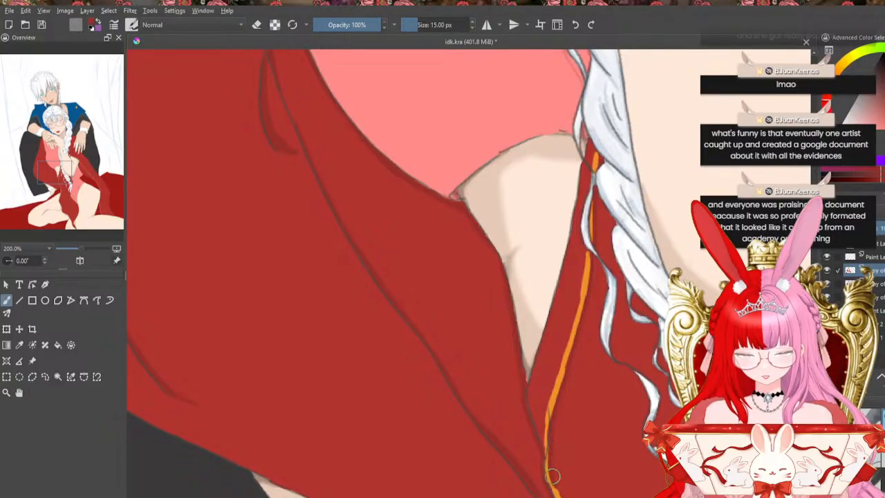
pyautogui.scroll(-10, 398, 273)
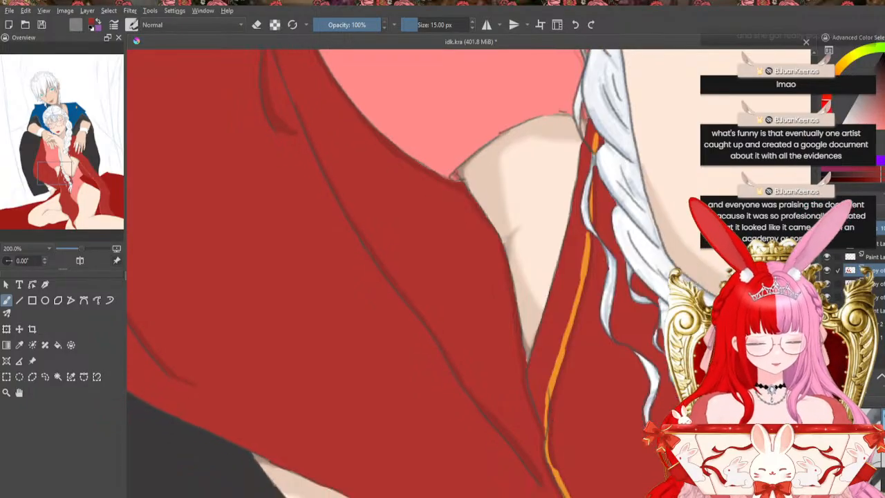
pyautogui.scroll(1, 619, 261)
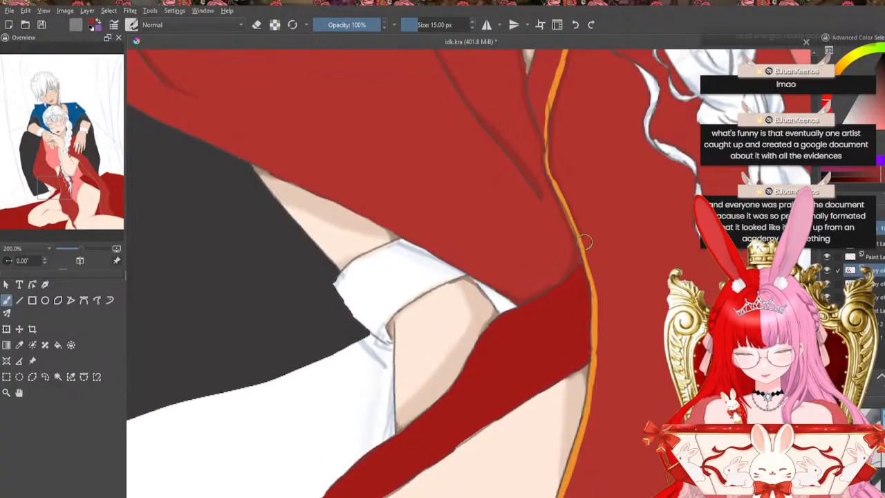
pyautogui.moveTo(597, 289)
pyautogui.mouseDown()
pyautogui.moveTo(594, 407)
pyautogui.moveTo(598, 384)
pyautogui.moveTo(570, 488)
pyautogui.mouseUp()
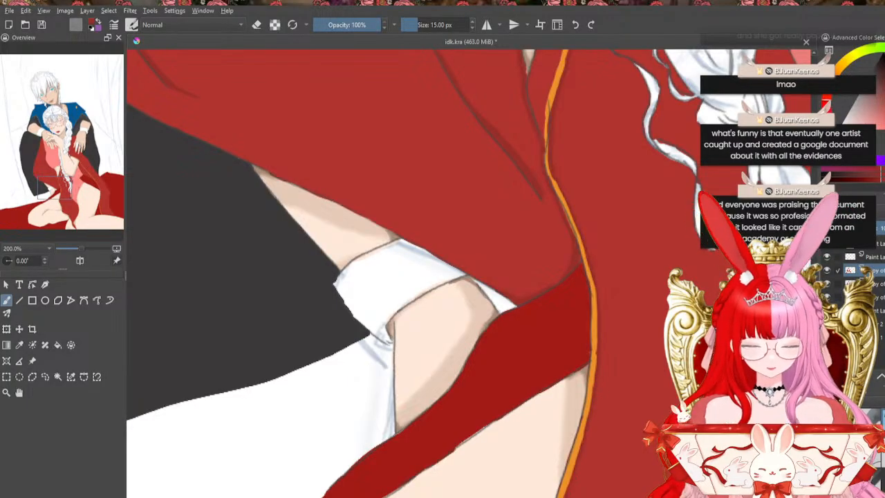
pyautogui.scroll(-5, 564, 218)
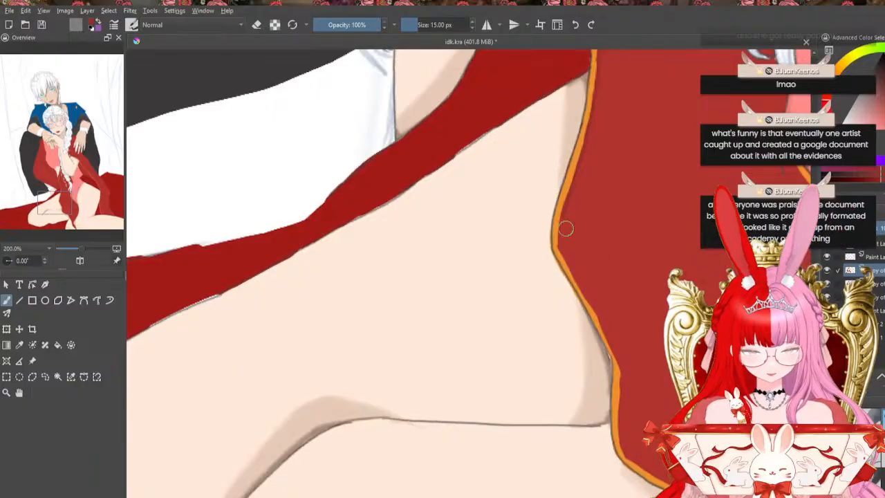
pyautogui.moveTo(562, 253); pyautogui.dragTo(601, 323)
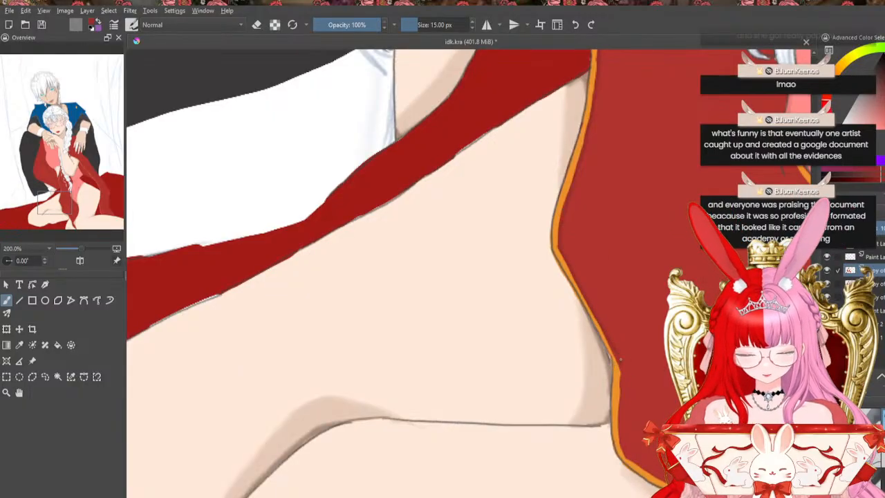
pyautogui.moveTo(619, 359); pyautogui.dragTo(622, 395)
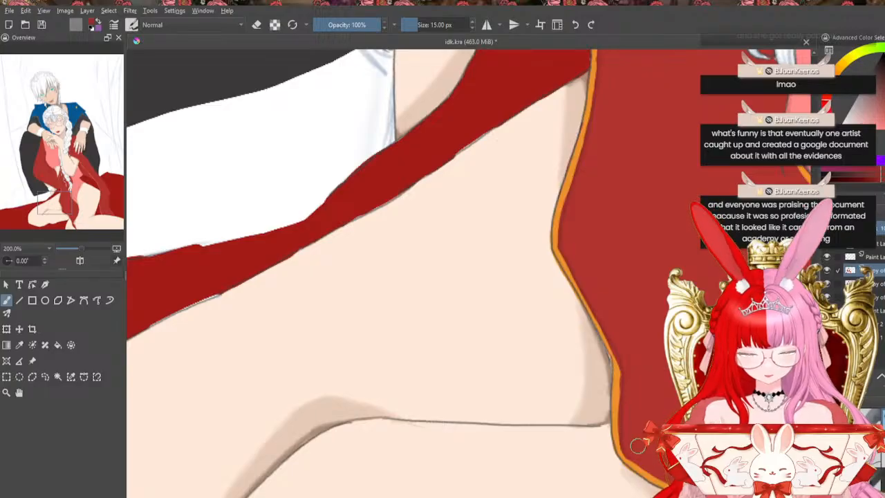
# Add dark red shading to the robe panel along the gold trim bordering the pink dress, starting at its upper corner
pyautogui.moveTo(477, 496); pyautogui.dragTo(540, 497)
pyautogui.moveTo(505, 160); pyautogui.dragTo(511, 173)
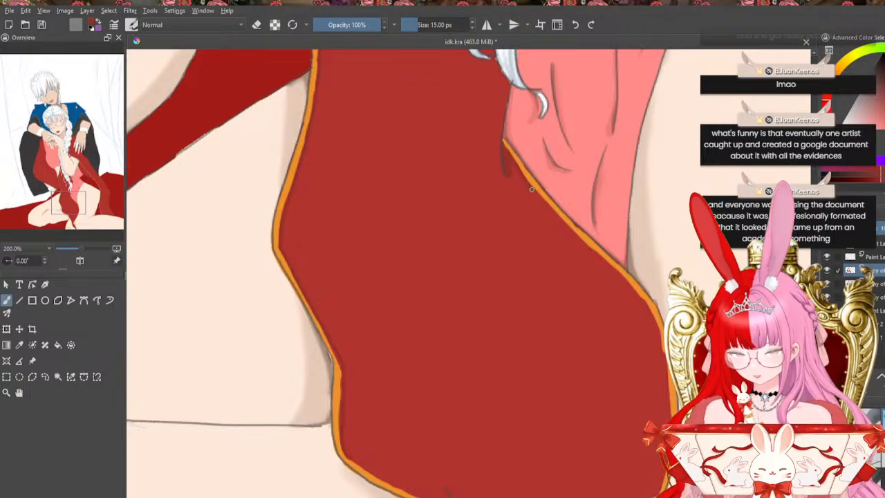
pyautogui.moveTo(532, 189); pyautogui.dragTo(573, 231)
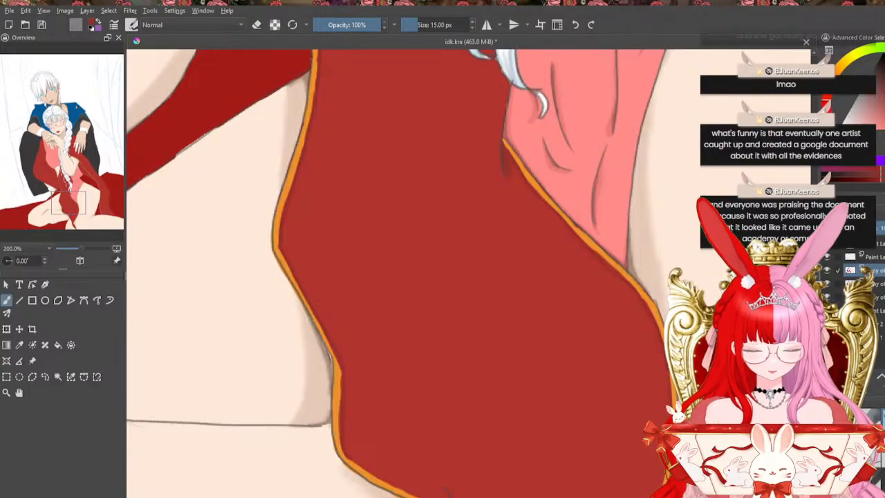
# Undo a stray stroke over the gold trim, then shade the panel's small triangular fold, lower edges and pointed tip in dark red
pyautogui.scroll(-8, 399, 273)
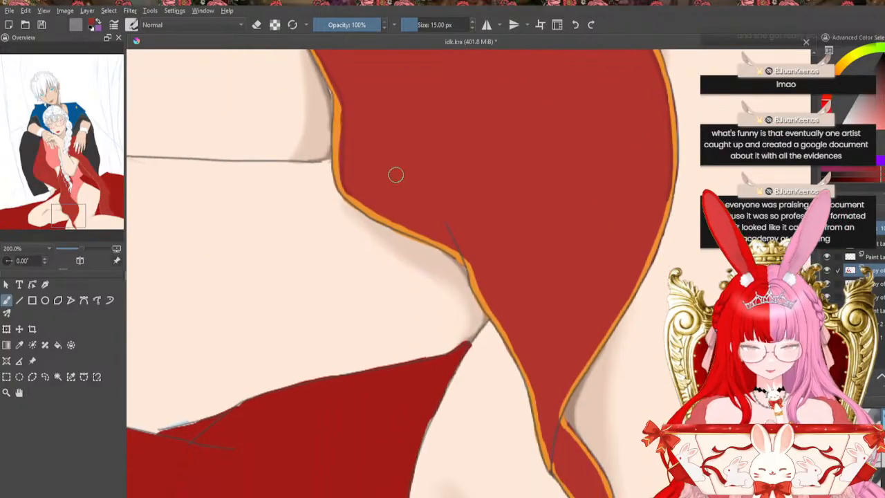
pyautogui.moveTo(389, 219); pyautogui.dragTo(420, 236)
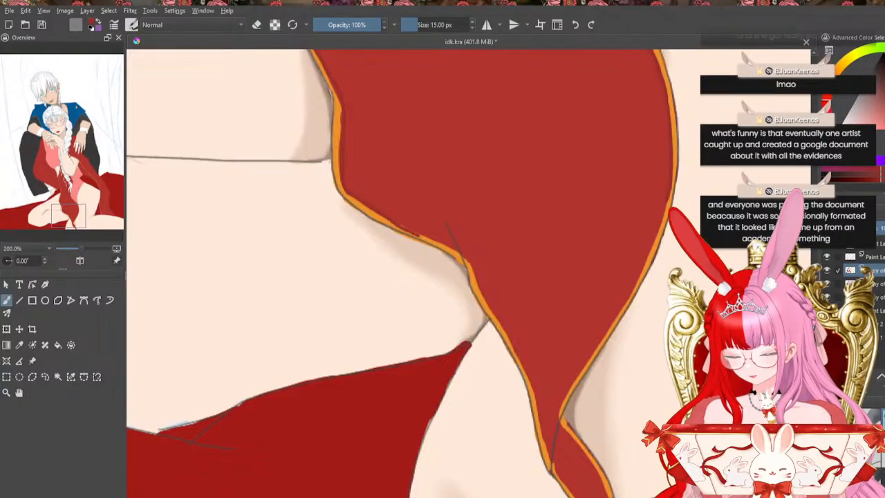
pyautogui.click(570, 25)
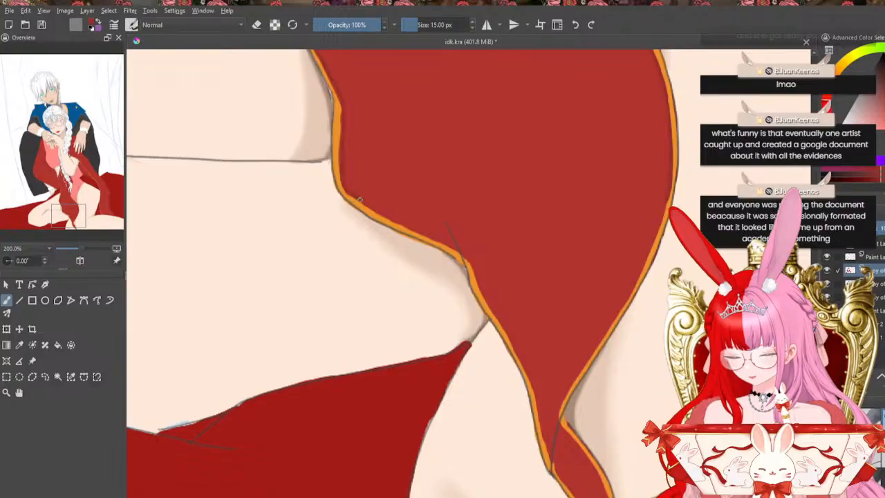
pyautogui.moveTo(426, 238)
pyautogui.mouseDown()
pyautogui.moveTo(457, 251)
pyautogui.moveTo(441, 212)
pyautogui.moveTo(444, 237)
pyautogui.mouseUp()
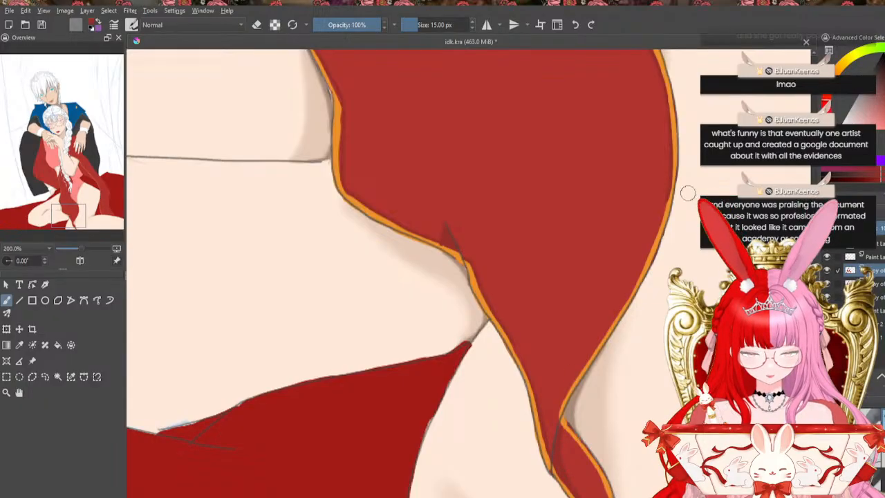
pyautogui.scroll(3, 469, 273)
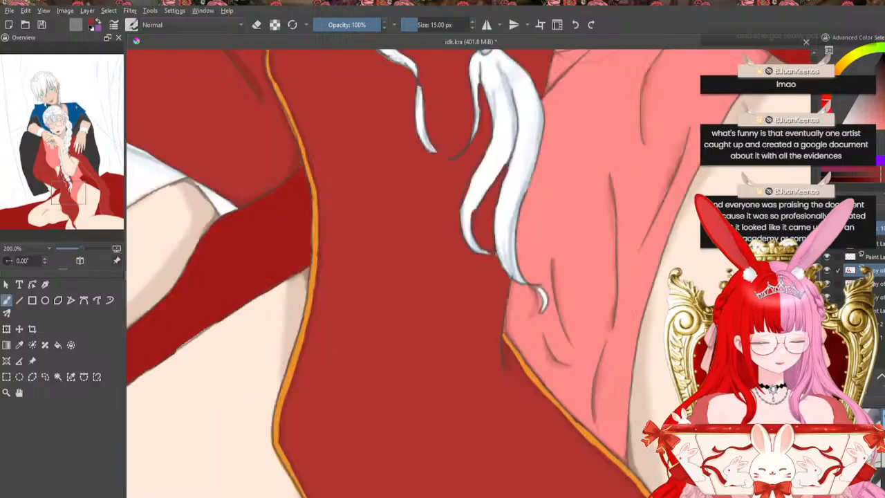
pyautogui.scroll(-4, 469, 273)
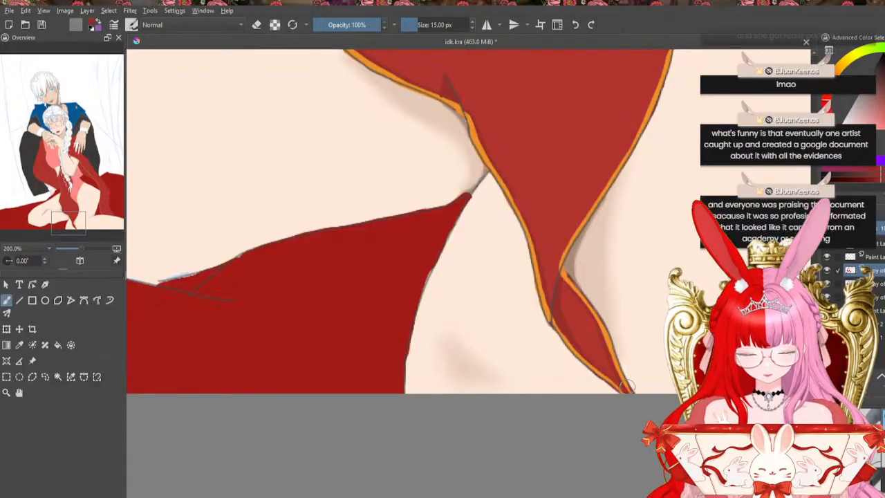
# Shade the robe in dark red under the elbow and beside the end of the braid
pyautogui.scroll(5, 412, 273)
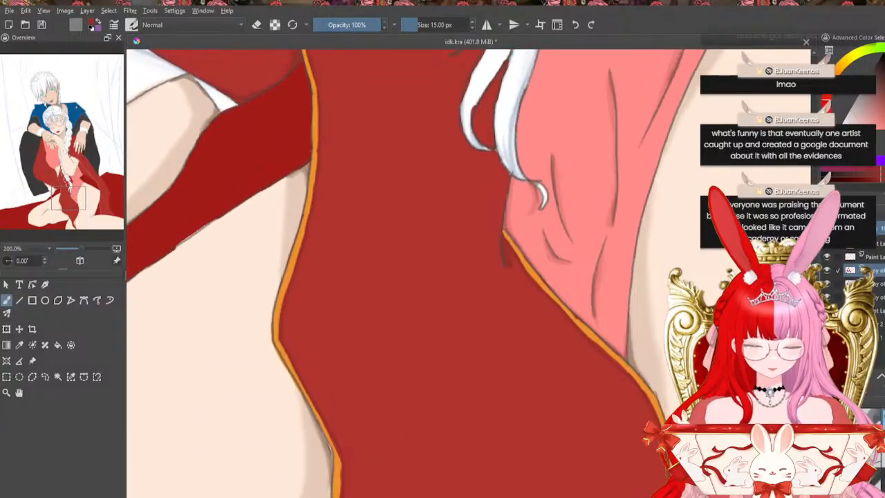
pyautogui.scroll(6, 469, 273)
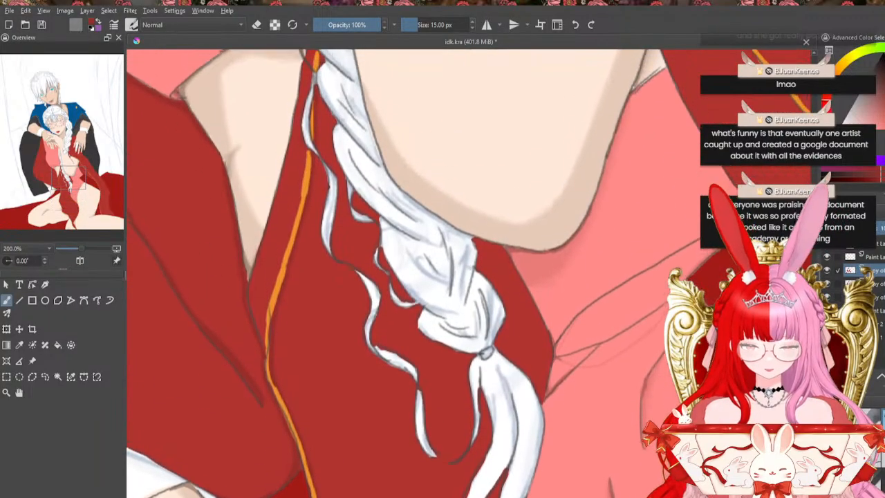
pyautogui.scroll(-3, 490, 237)
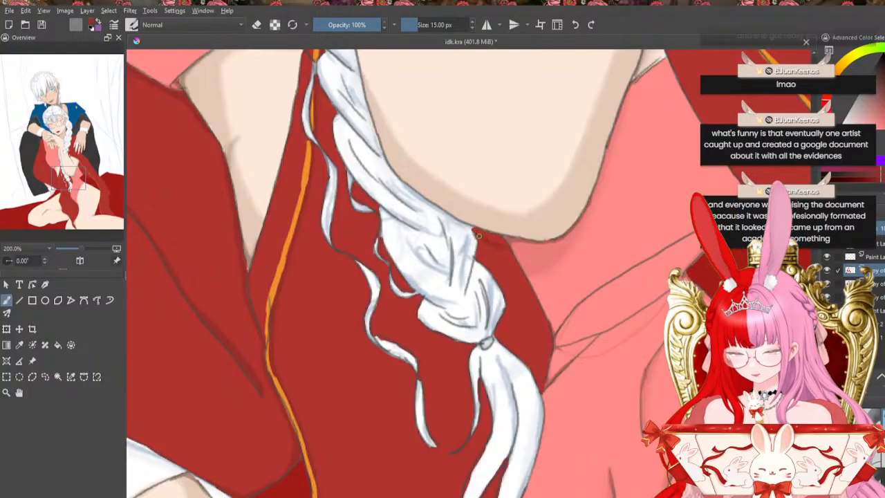
pyautogui.moveTo(474, 233); pyautogui.dragTo(478, 236)
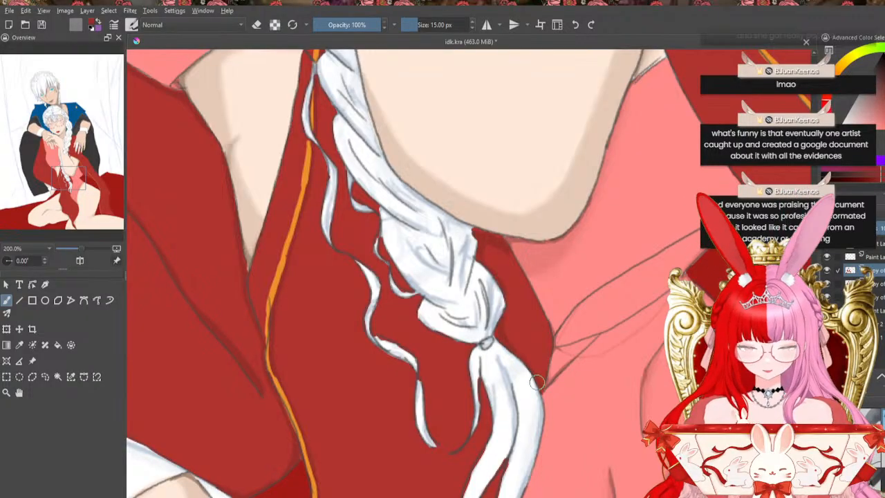
# Paint dark red shadows on the robe between the braid's loose tips, below them and beside the hanging hair strands
pyautogui.scroll(-5, 537, 382)
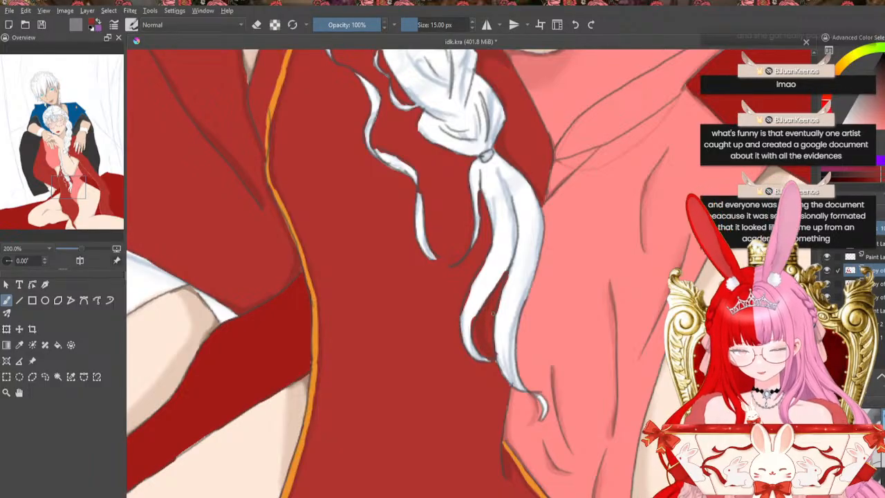
pyautogui.moveTo(495, 361); pyautogui.dragTo(503, 393)
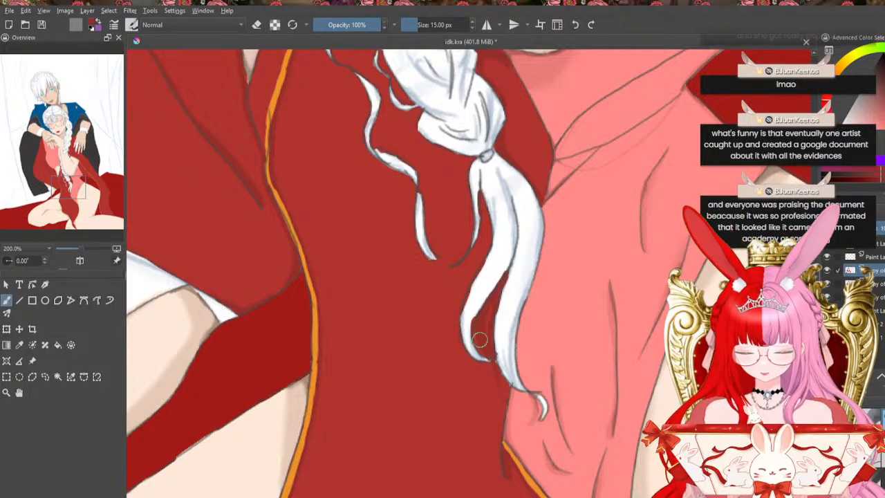
pyautogui.moveTo(498, 368); pyautogui.dragTo(507, 399)
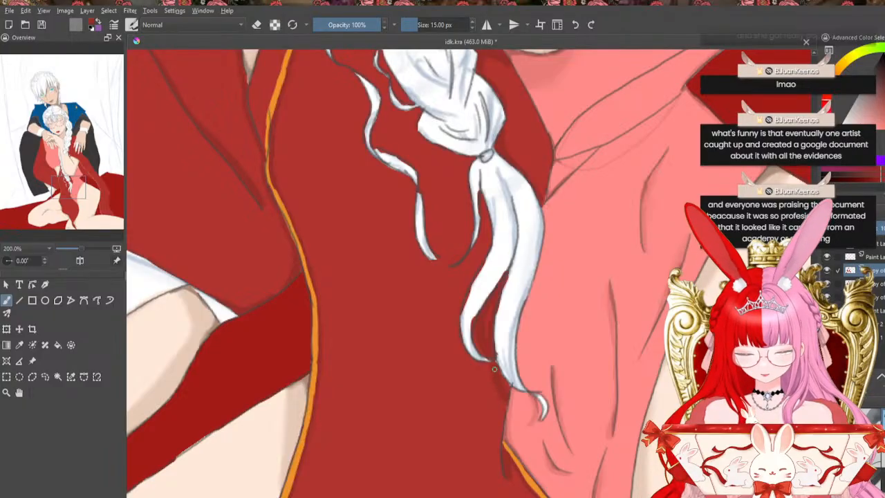
pyautogui.moveTo(494, 369); pyautogui.dragTo(505, 392)
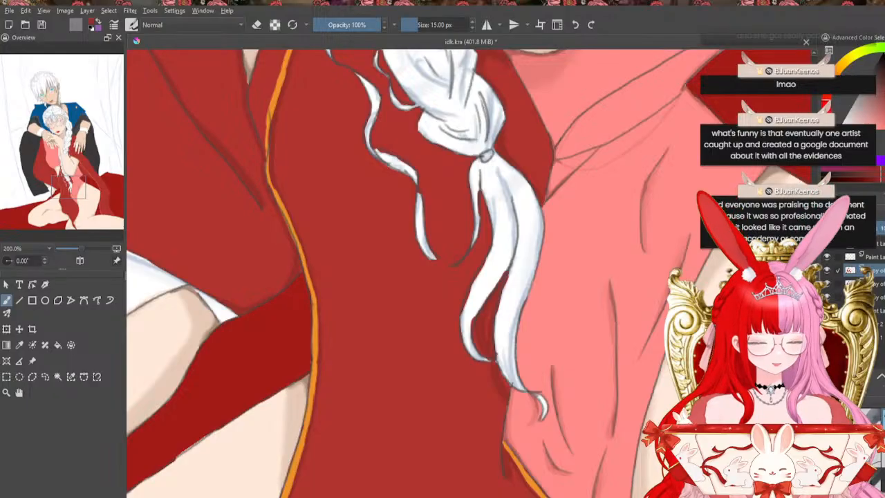
pyautogui.scroll(3, 510, 248)
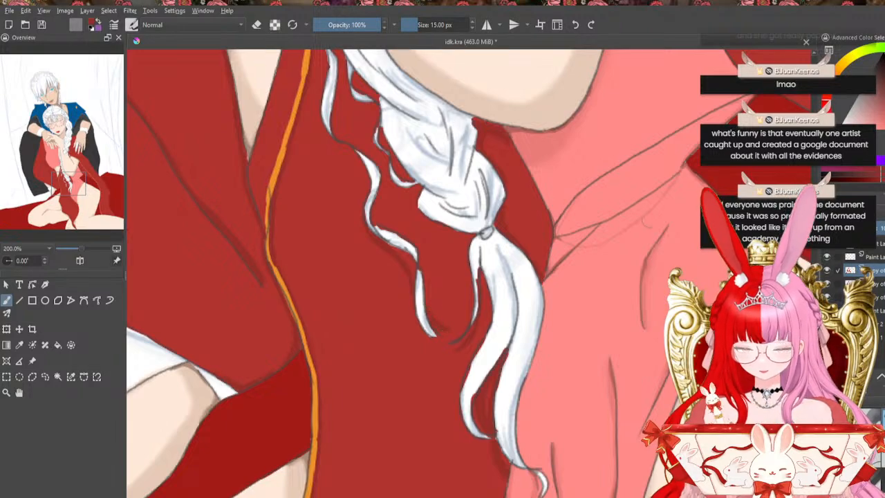
# Add dark red shading to the robe around the lower braid's tie and its loose wavy strands
pyautogui.scroll(4, 415, 277)
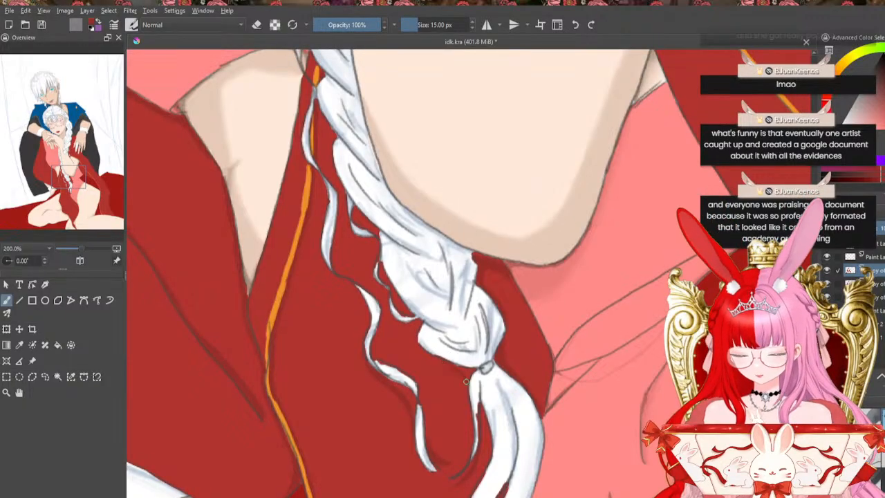
pyautogui.moveTo(472, 376); pyautogui.dragTo(470, 379)
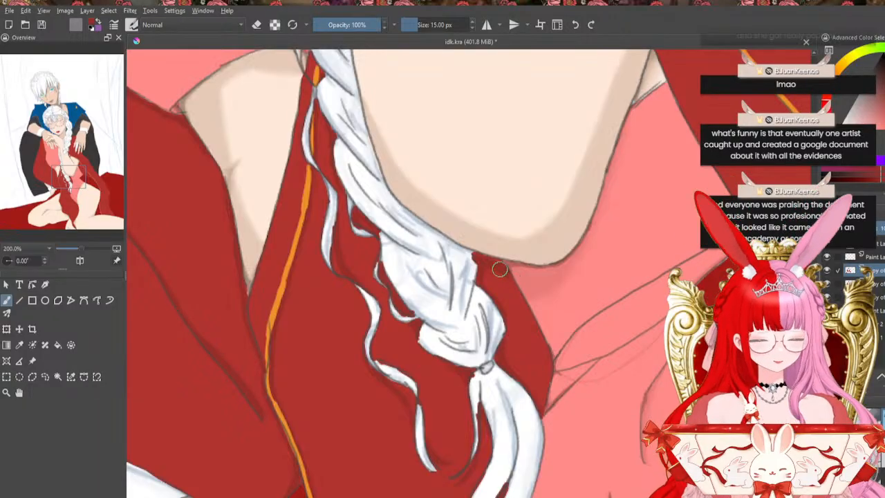
pyautogui.scroll(5, 433, 272)
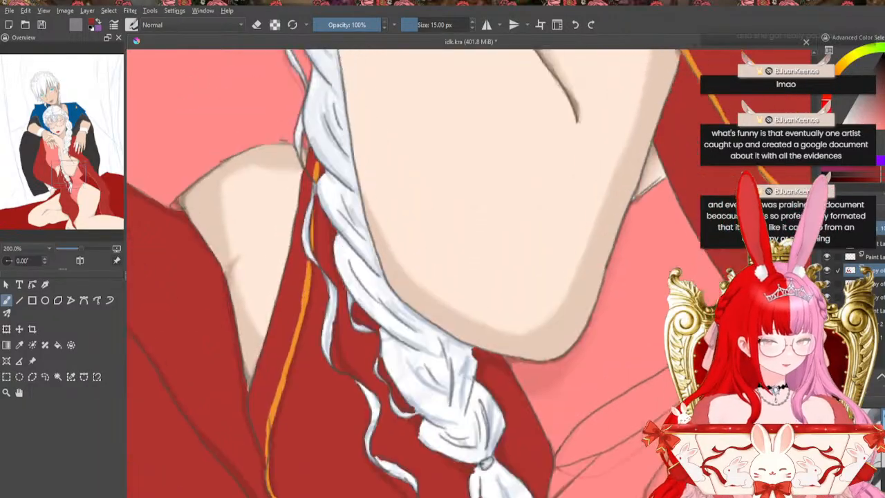
pyautogui.scroll(-10, 443, 273)
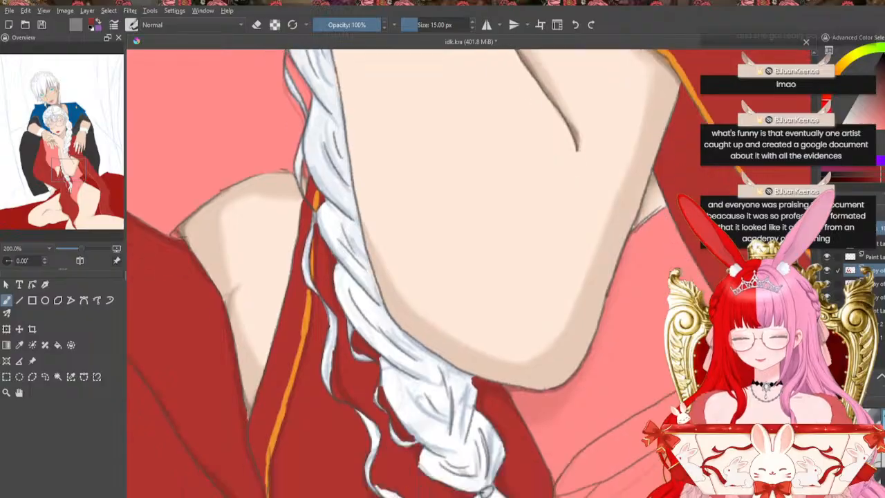
pyautogui.scroll(1, 443, 274)
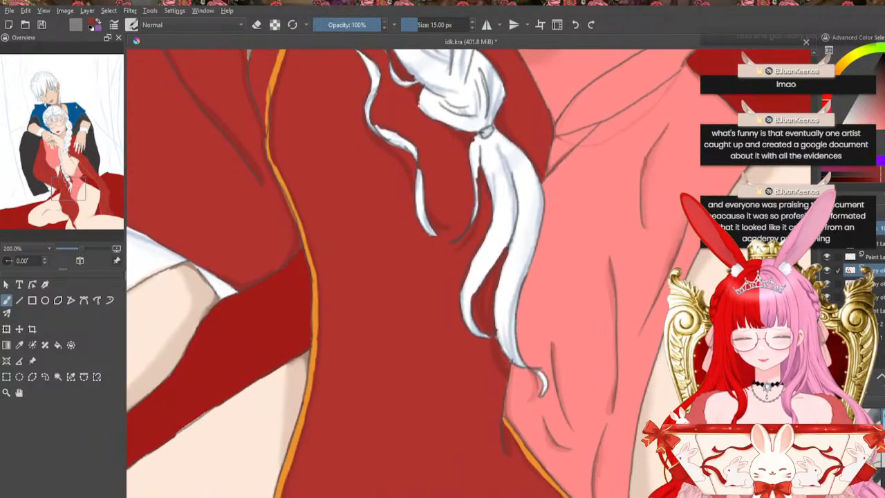
# Shade the robe in dark red beside the wavy loose strand next to the upper braid, undoing a stray stroke
pyautogui.moveTo(69, 184); pyautogui.dragTo(70, 147)
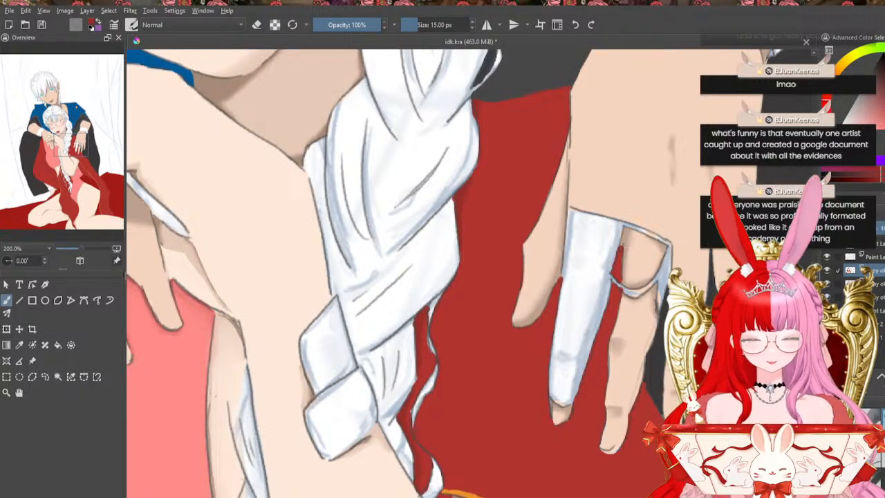
pyautogui.moveTo(814, 238)
pyautogui.mouseDown()
pyautogui.moveTo(814, 258)
pyautogui.moveTo(814, 251)
pyautogui.mouseUp()
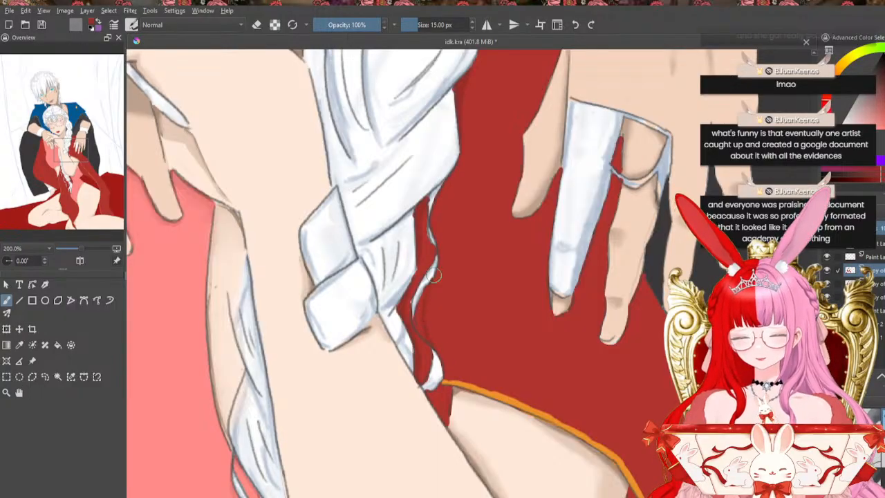
pyautogui.moveTo(426, 299); pyautogui.dragTo(437, 350)
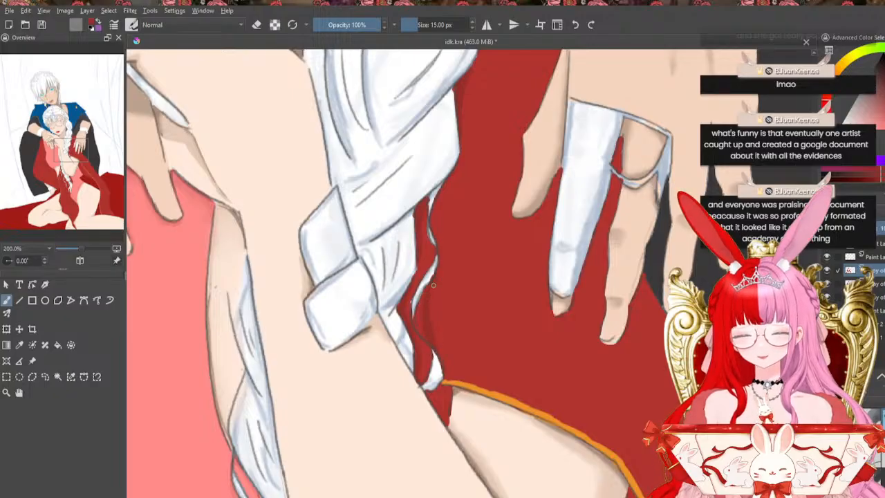
pyautogui.hotkey('ctrl', 'z')
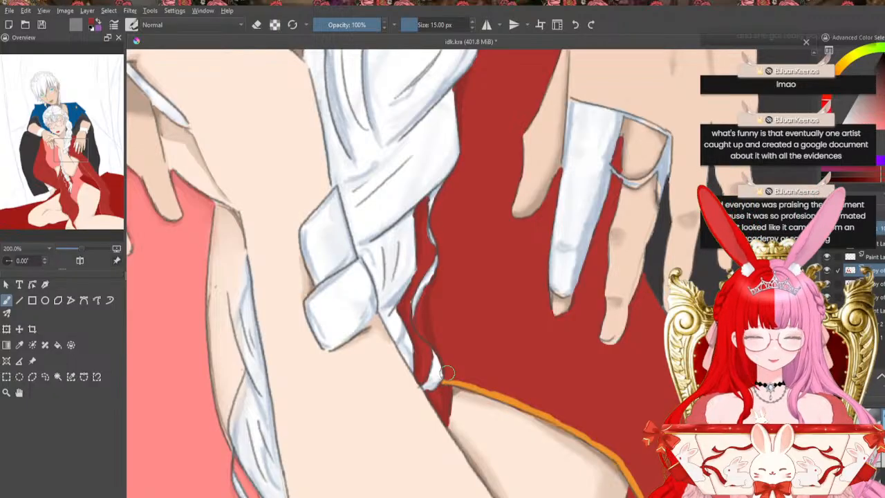
# Paint a dark red shadow on the robe along the gold trim above the woman's forearm
pyautogui.moveTo(450, 425); pyautogui.dragTo(351, 425)
pyautogui.moveTo(488, 496); pyautogui.dragTo(493, 496)
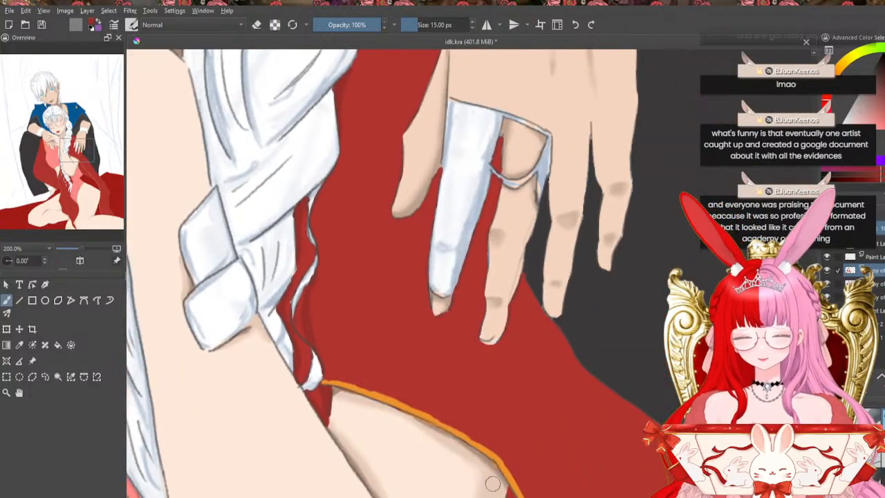
pyautogui.moveTo(341, 379)
pyautogui.mouseDown()
pyautogui.moveTo(455, 425)
pyautogui.moveTo(512, 468)
pyautogui.moveTo(523, 494)
pyautogui.mouseUp()
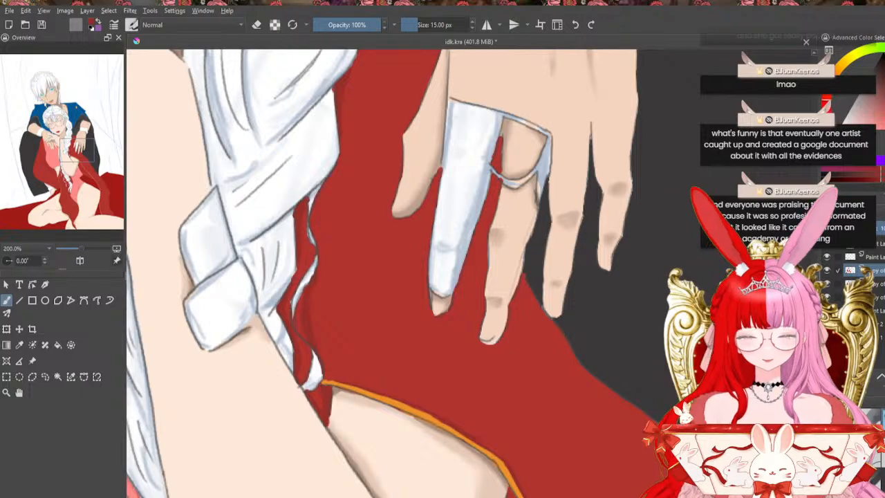
# Shade the robe in dark red around the fingers of the hand resting on it
pyautogui.scroll(4, 405, 273)
pyautogui.scroll(-3, 405, 273)
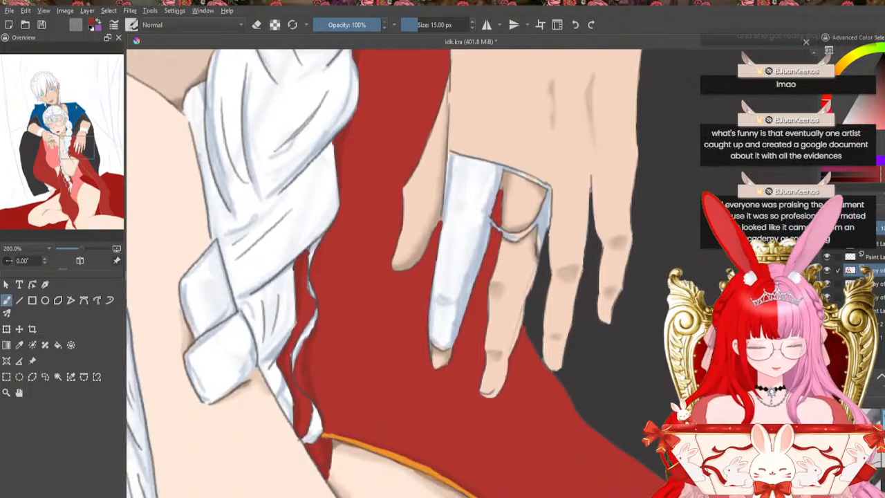
pyautogui.scroll(1, 405, 273)
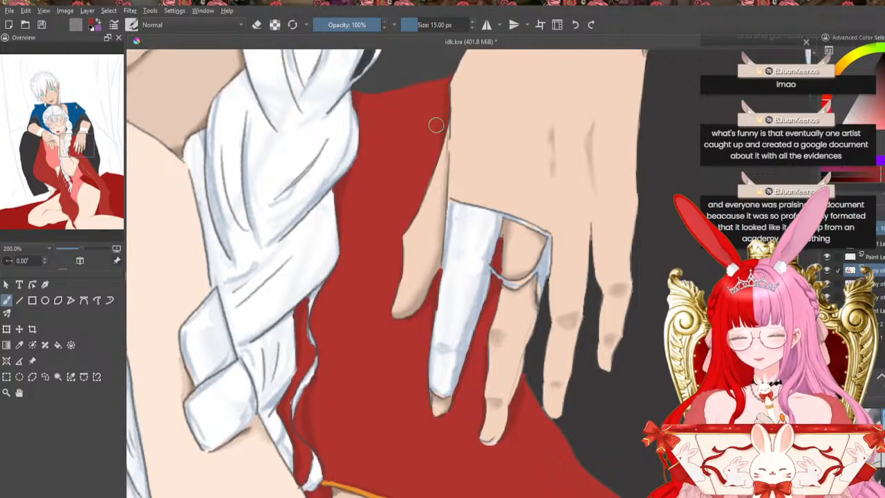
# Fill in a dark red shadow on the robe's inner fold behind the elbow, down to the pink dress edge
pyautogui.moveTo(401, 311); pyautogui.dragTo(404, 159)
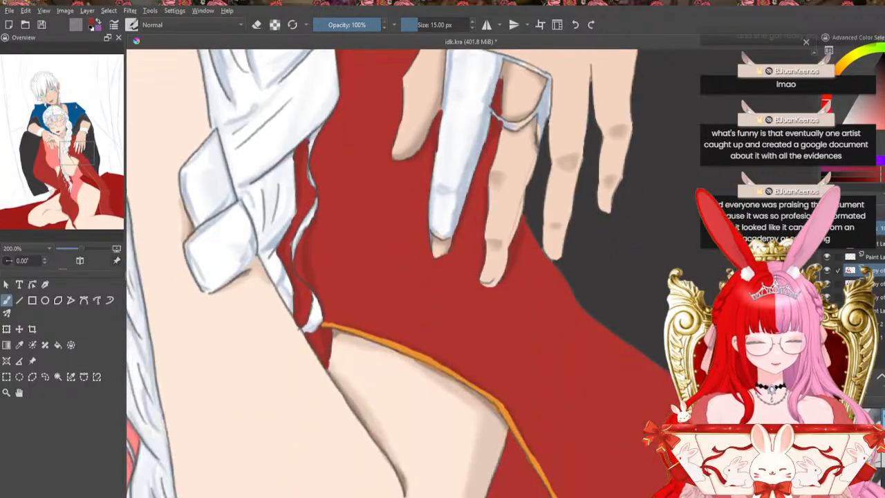
pyautogui.moveTo(408, 387); pyautogui.dragTo(407, 97)
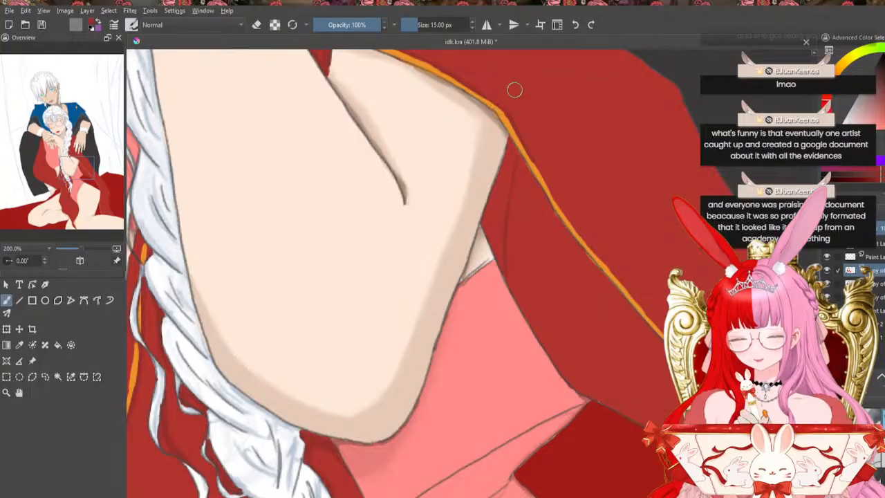
pyautogui.moveTo(510, 148)
pyautogui.mouseDown()
pyautogui.moveTo(505, 141)
pyautogui.moveTo(505, 180)
pyautogui.mouseUp()
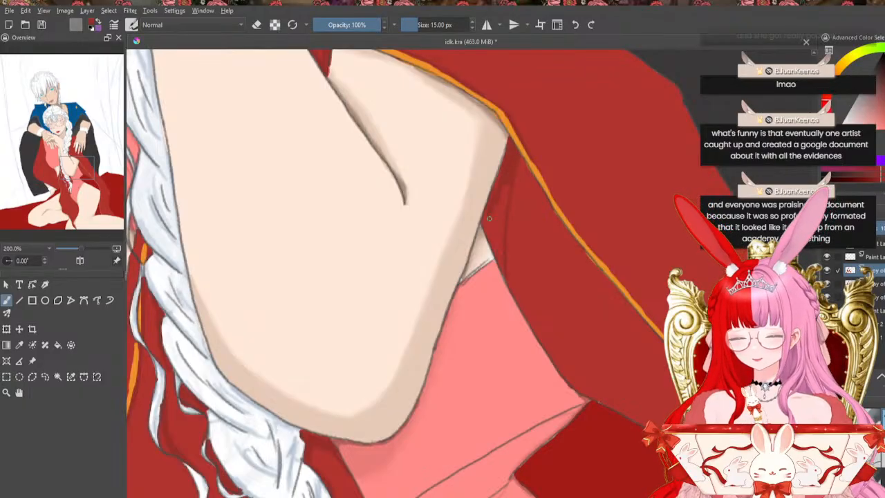
pyautogui.moveTo(484, 222); pyautogui.dragTo(494, 254)
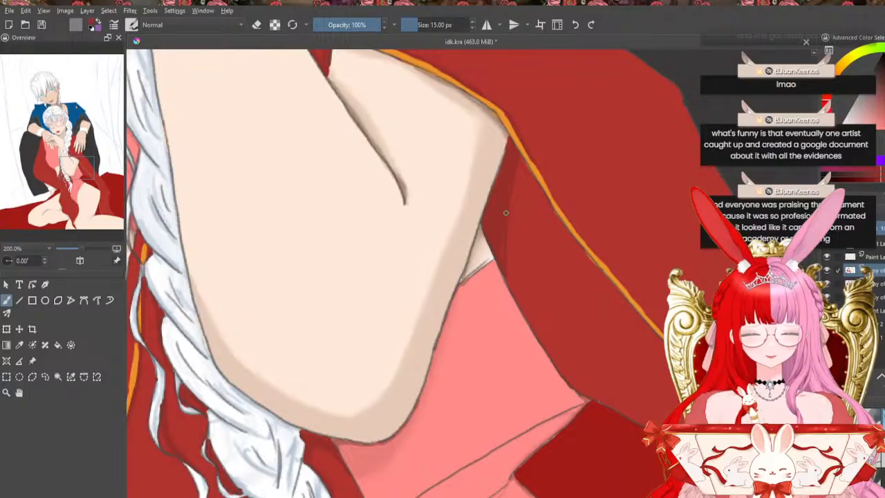
pyautogui.moveTo(499, 266); pyautogui.dragTo(515, 301)
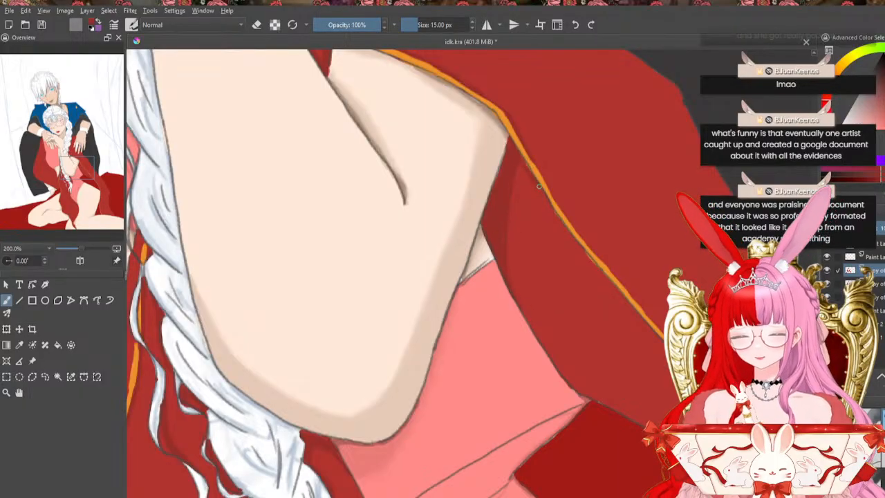
# Shade the robe in dark red along both sides of the gold trim running diagonally down from the elbow
pyautogui.moveTo(540, 185)
pyautogui.mouseDown()
pyautogui.moveTo(529, 167)
pyautogui.moveTo(576, 247)
pyautogui.moveTo(571, 236)
pyautogui.moveTo(651, 324)
pyautogui.mouseUp()
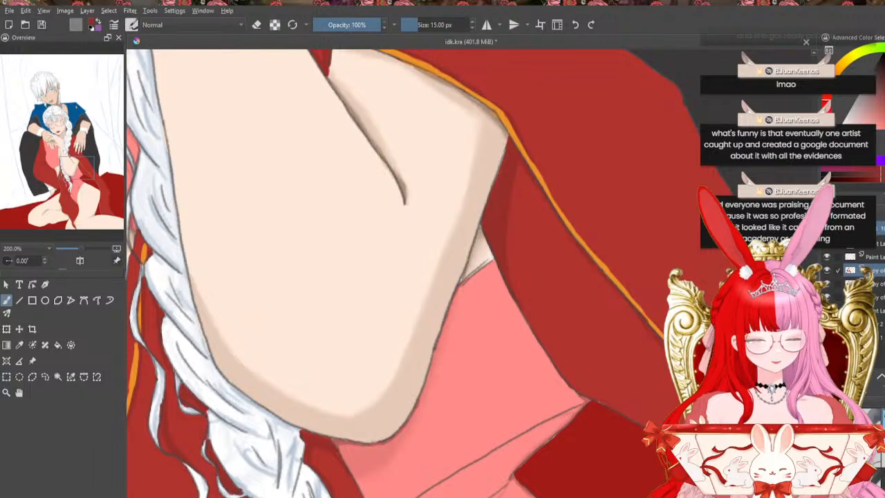
pyautogui.hscroll(4, 415, 273)
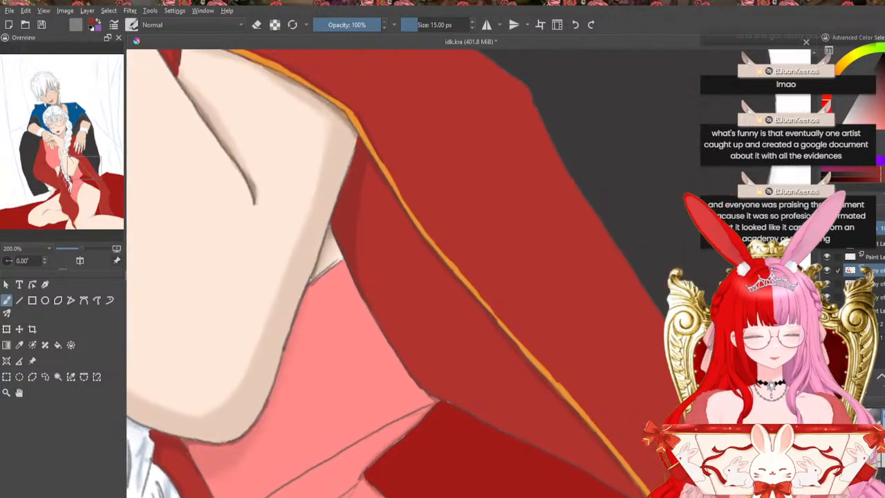
pyautogui.scroll(-3, 577, 174)
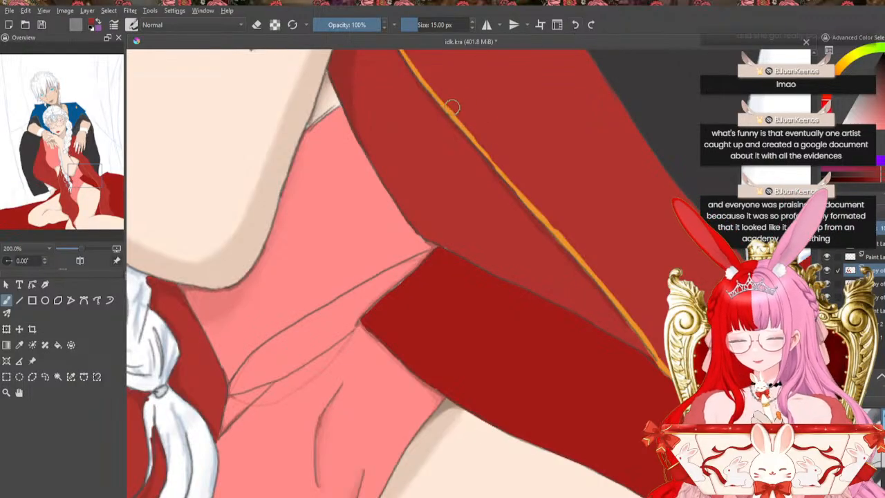
pyautogui.moveTo(452, 107); pyautogui.dragTo(456, 117)
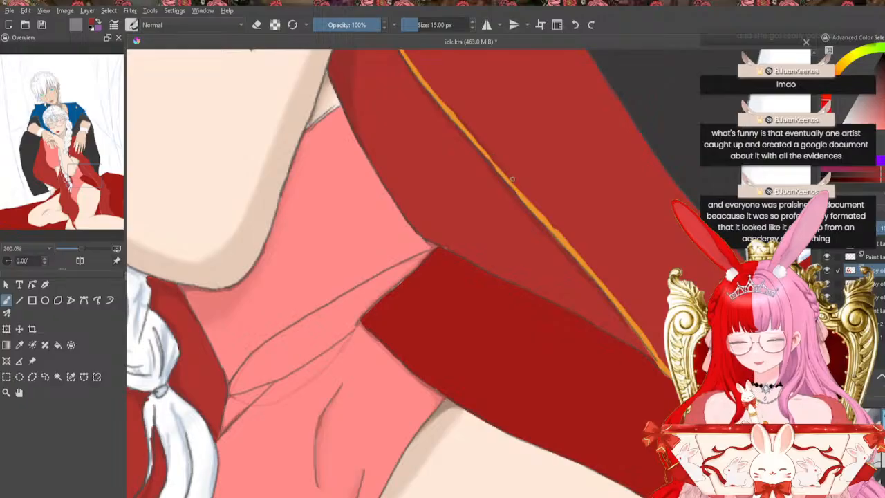
pyautogui.moveTo(526, 192); pyautogui.dragTo(581, 254)
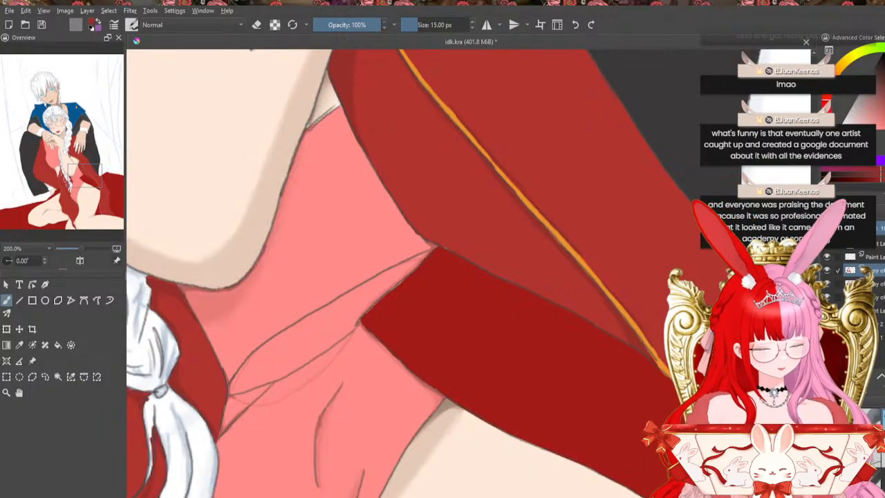
# Paint dark red fold shadows near the robe's outer edge beside the raised thigh
pyautogui.moveTo(526, 277); pyautogui.dragTo(295, 277)
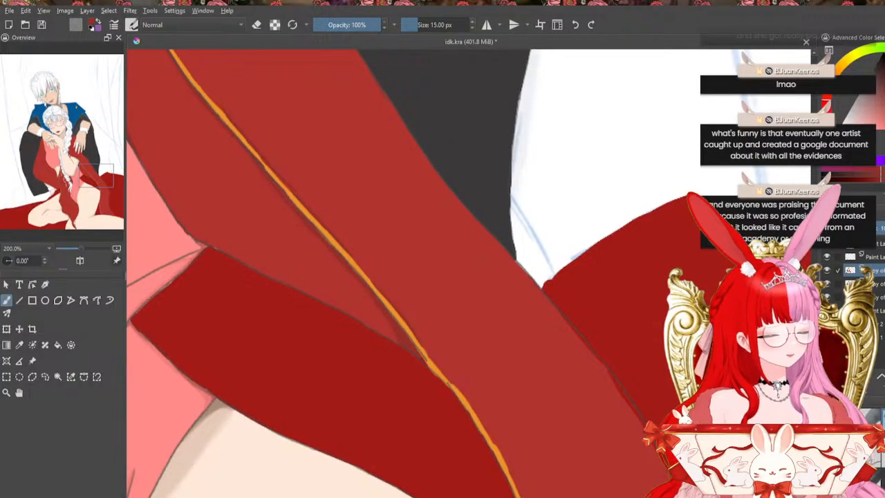
pyautogui.moveTo(815, 332)
pyautogui.mouseDown()
pyautogui.moveTo(815, 365)
pyautogui.moveTo(815, 356)
pyautogui.mouseUp()
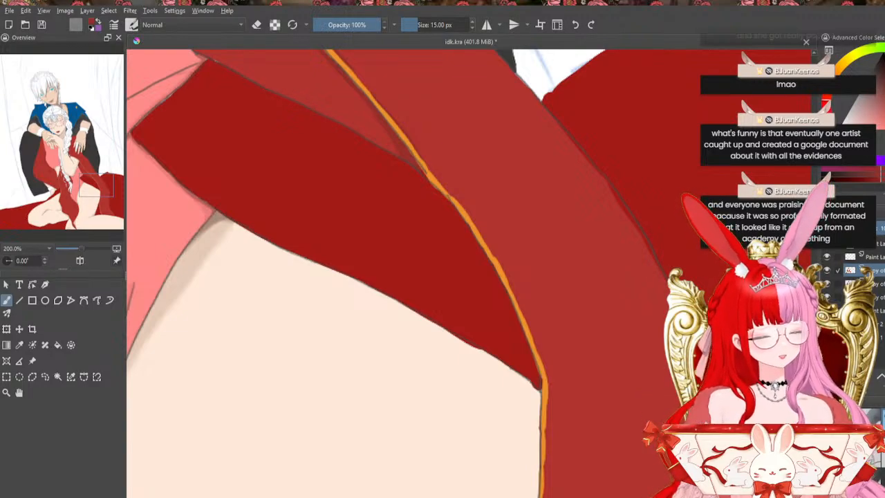
pyautogui.scroll(-3, 692, 151)
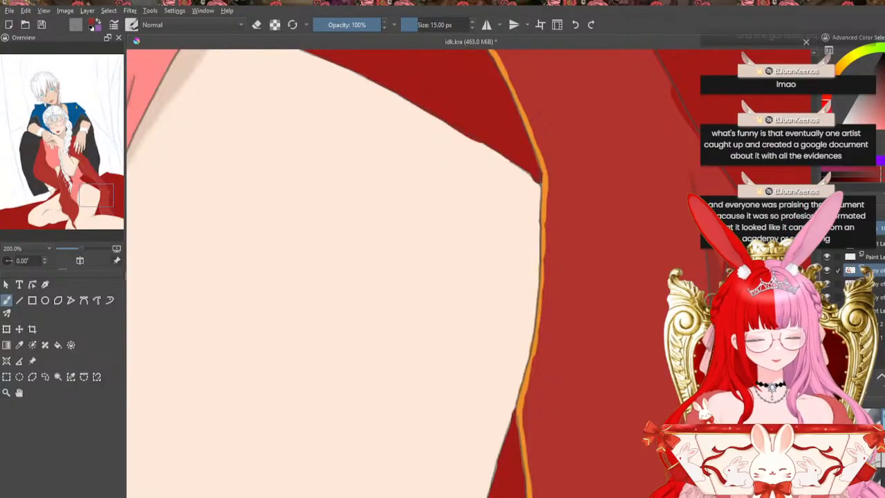
pyautogui.scroll(-3, 388, 277)
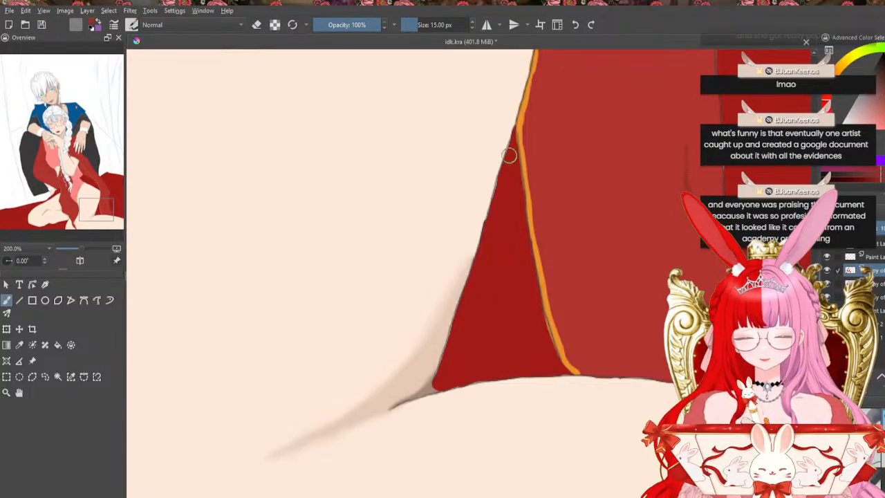
# Shade the robe in dark red along the lower gold trim and bottom hem, undoing a trial skin-tone stroke on the leg
pyautogui.moveTo(530, 91)
pyautogui.mouseDown()
pyautogui.moveTo(536, 224)
pyautogui.moveTo(566, 353)
pyautogui.mouseUp()
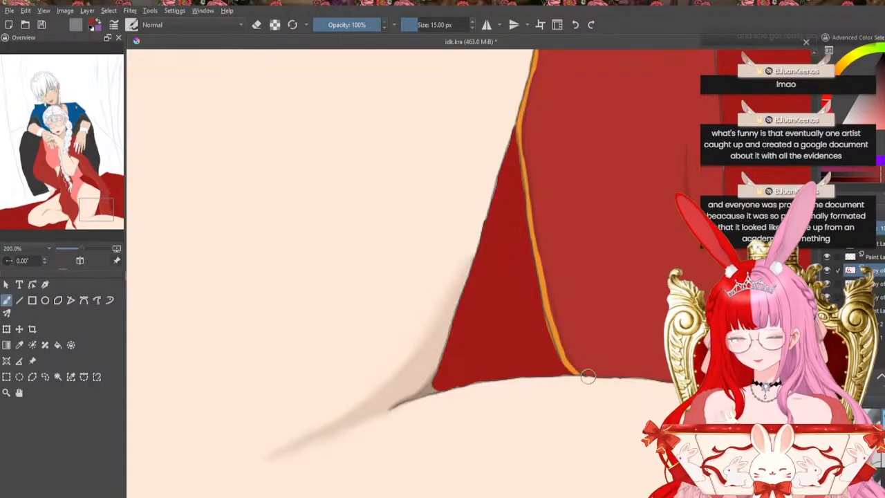
pyautogui.moveTo(516, 497); pyautogui.dragTo(585, 497)
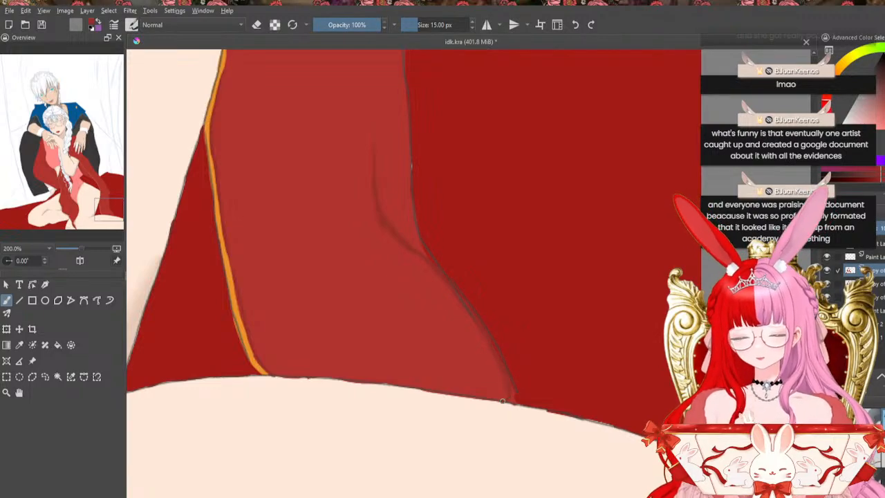
pyautogui.moveTo(512, 402); pyautogui.dragTo(505, 401)
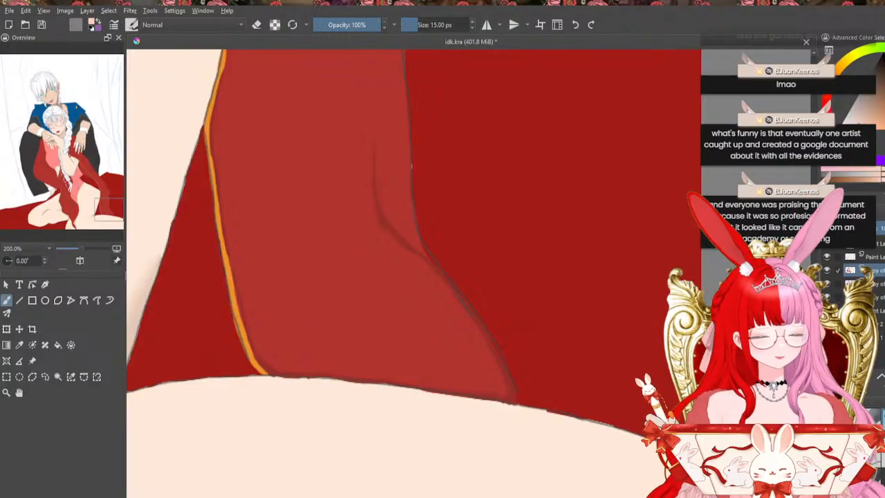
pyautogui.moveTo(561, 424); pyautogui.dragTo(446, 401)
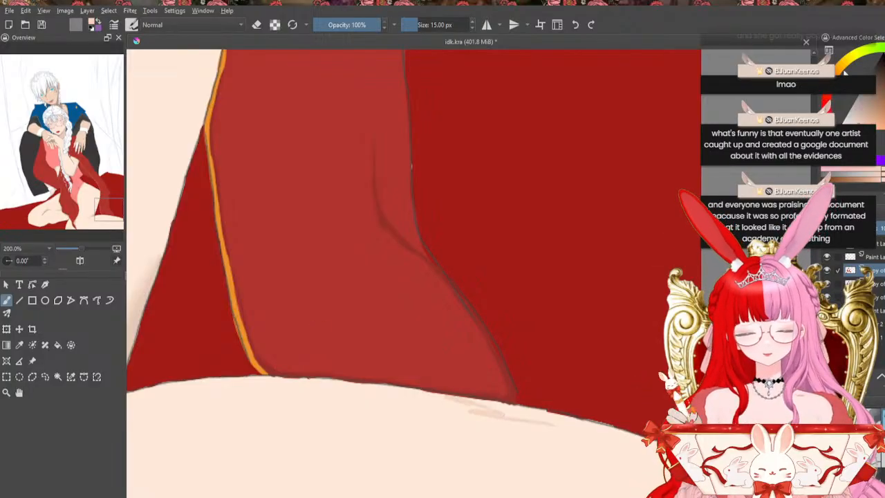
pyautogui.click(575, 25)
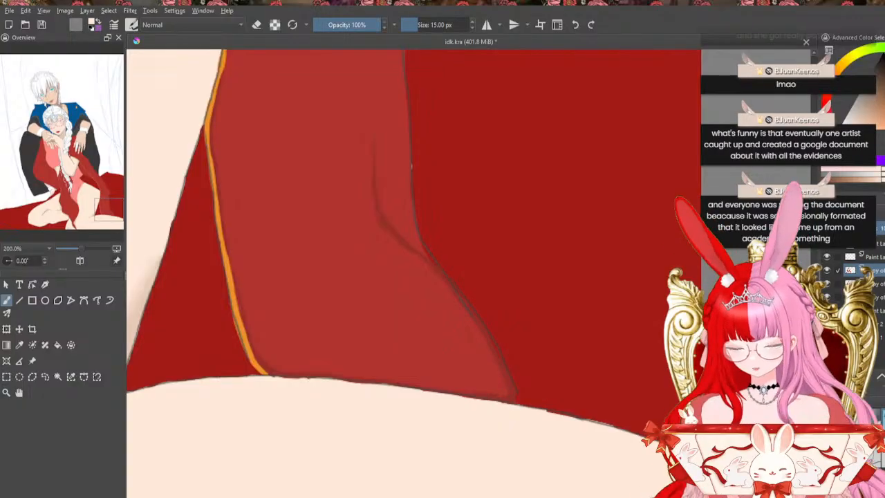
# Shade the robe's outer edge in dark red down to the small pointed fold beside the thigh
pyautogui.moveTo(814, 409); pyautogui.dragTo(814, 367)
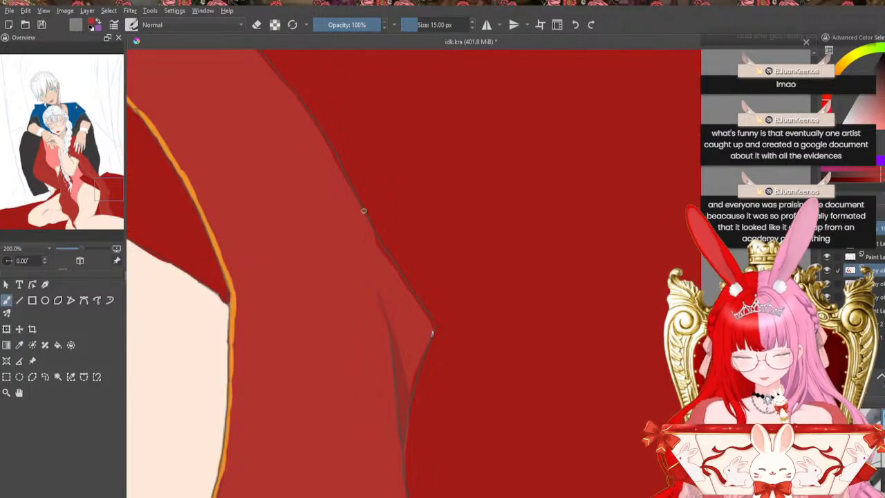
pyautogui.moveTo(381, 249); pyautogui.dragTo(432, 324)
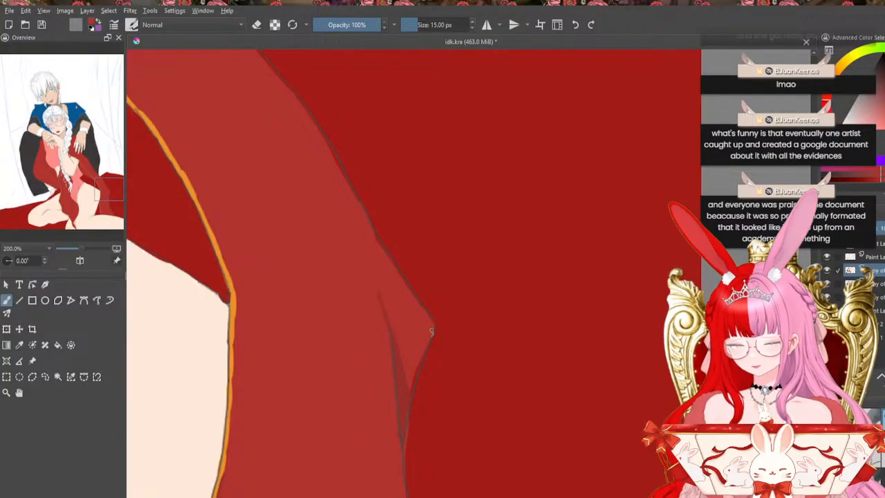
pyautogui.scroll(-3, 452, 289)
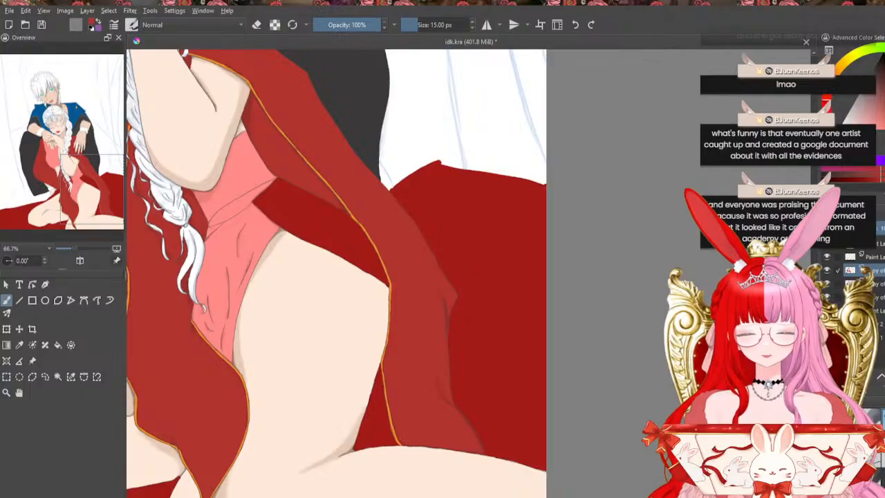
# Switch to the previously used brush and enlarge it to 24 px for the robe's folds
pyautogui.moveTo(332, 276); pyautogui.dragTo(474, 276)
pyautogui.moveTo(462, 497); pyautogui.dragTo(450, 497)
pyautogui.press('/')
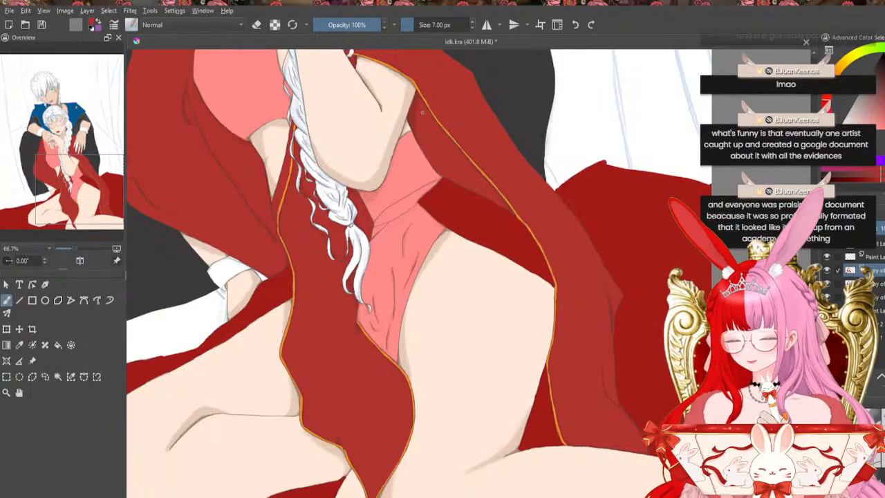
pyautogui.press(']')
pyautogui.press(']')
pyautogui.press(']')
pyautogui.press(']')
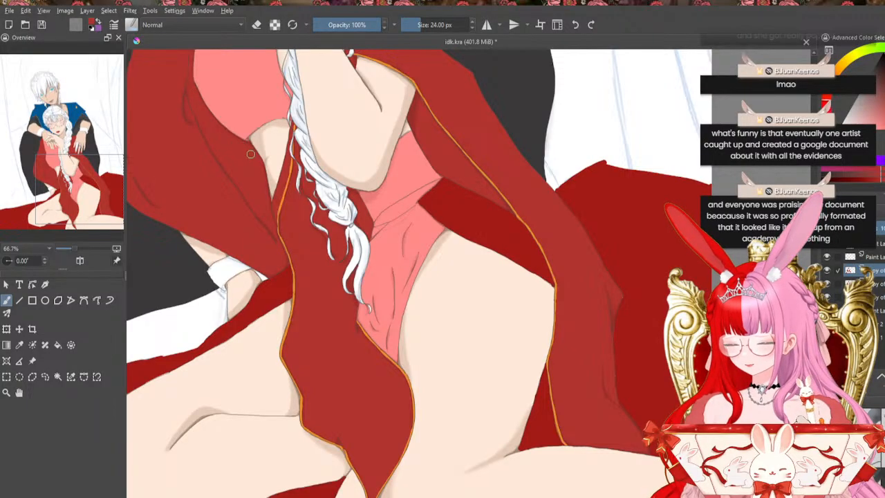
# Examine the robe's shading around the arm, braid and gold trim, both close up and across the two figures
pyautogui.scroll(5, 409, 273)
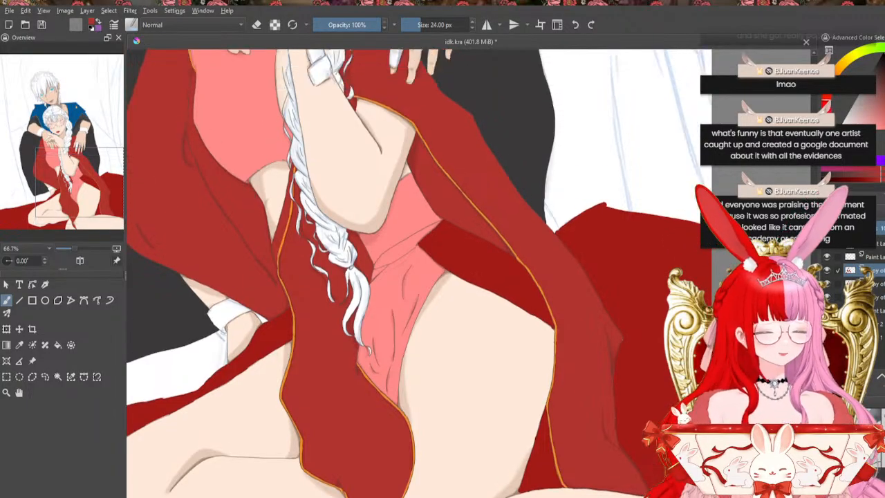
pyautogui.hscroll(-4, 408, 273)
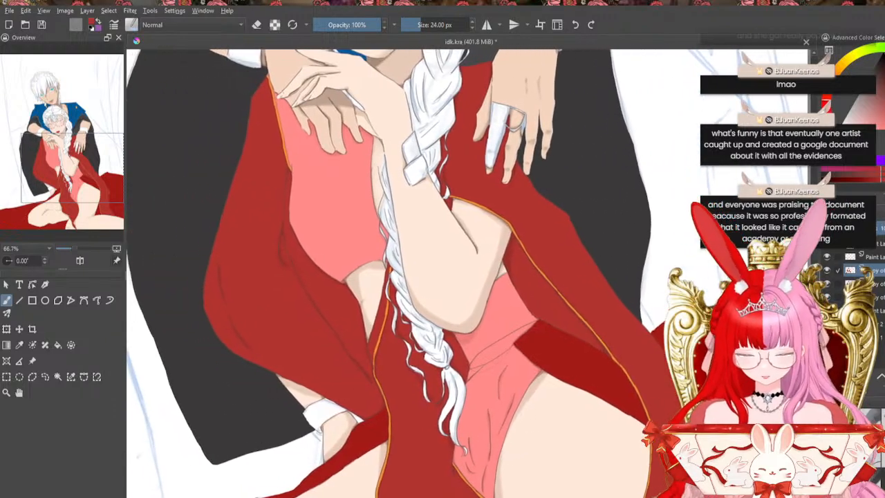
pyautogui.hscroll(1, 408, 273)
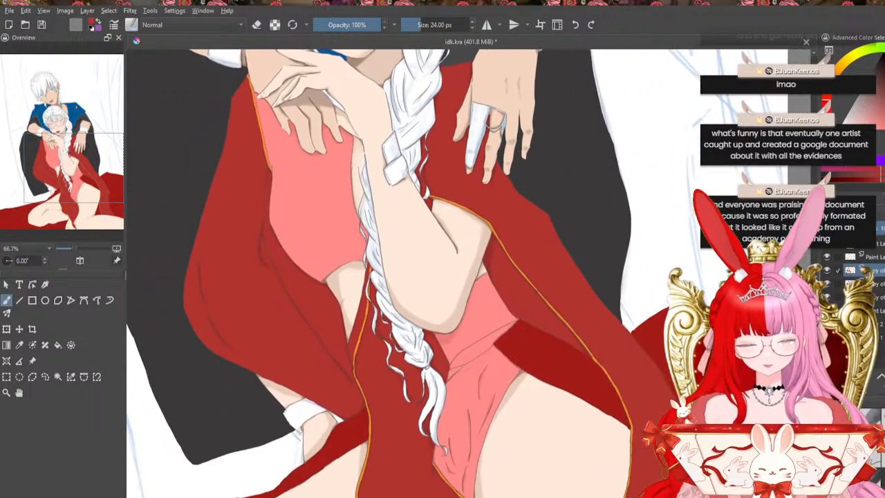
pyautogui.scroll(2, 408, 273)
pyautogui.scroll(2, 519, 153)
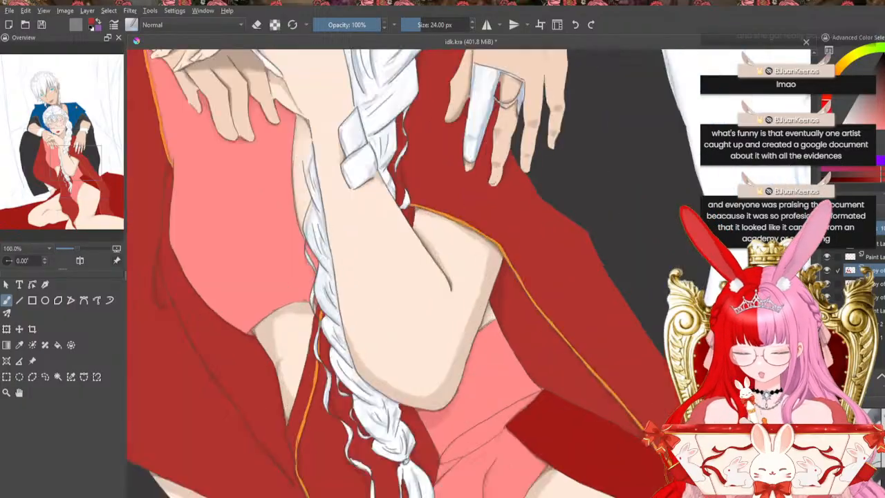
pyautogui.scroll(-3, 544, 90)
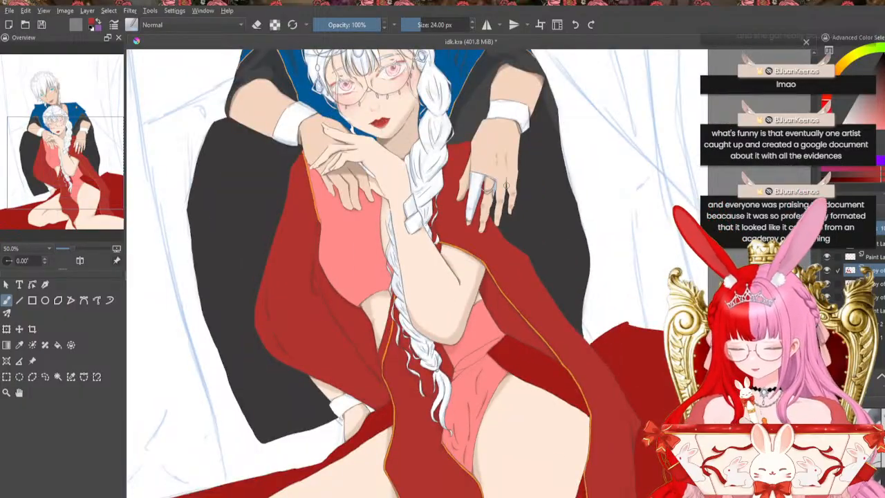
pyautogui.scroll(-1, 467, 271)
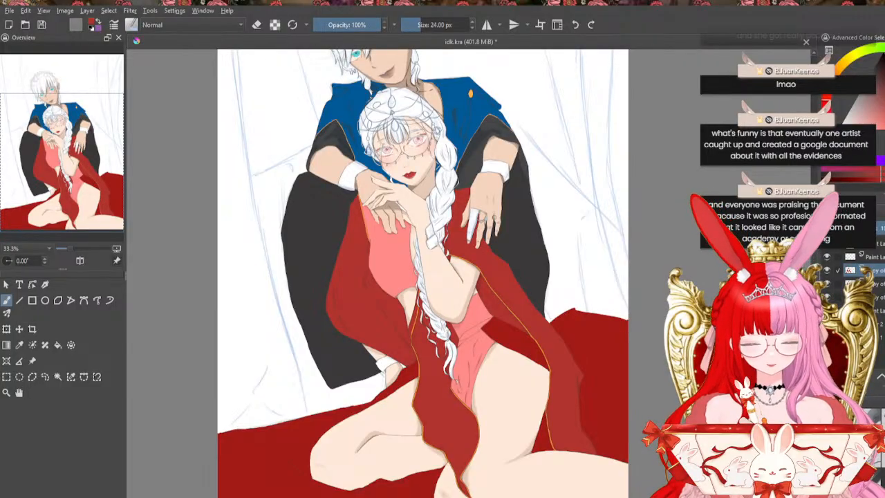
# Switch to the 15 px brush for shading the robe beside the diagonal gold trim below the elbow
pyautogui.click(882, 417)
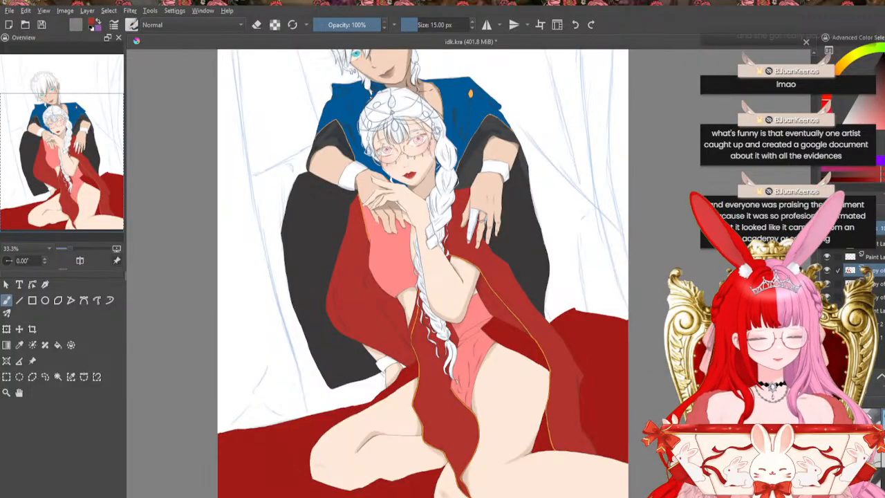
pyautogui.scroll(5, 476, 256)
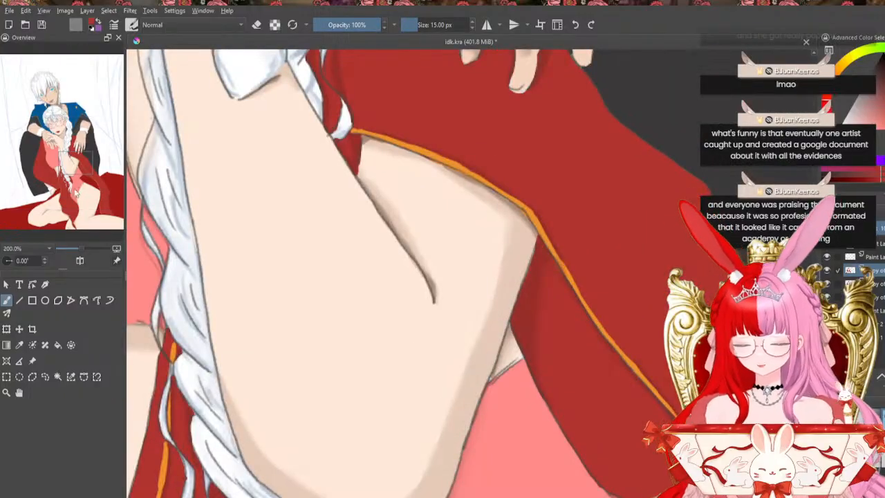
pyautogui.moveTo(70, 159); pyautogui.dragTo(81, 172)
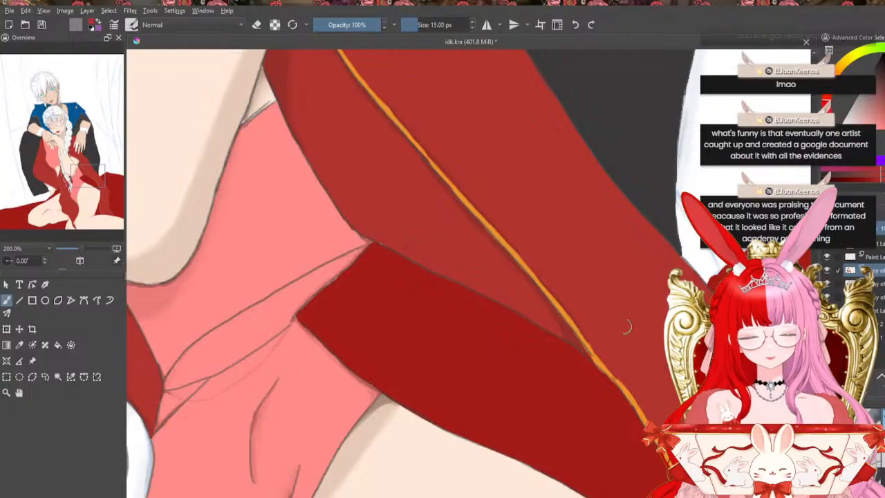
# Sample the robe's red, repaint the shadow where the gold trim meets the dark red lining, and soften it with the 24 px brush
pyautogui.click(60, 345)
pyautogui.click(24, 339)
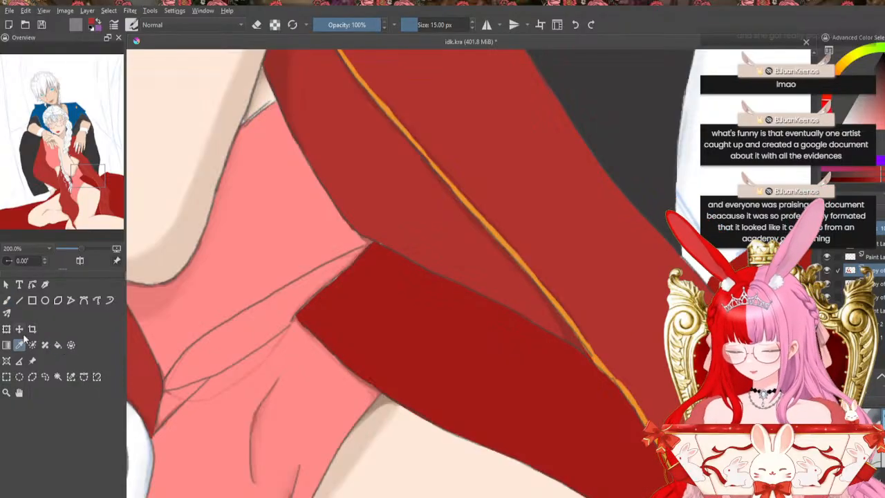
pyautogui.click(7, 299)
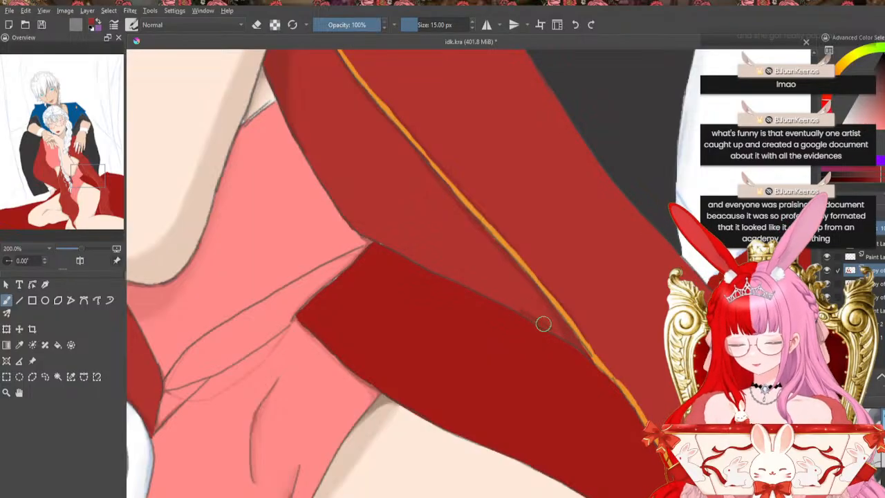
pyautogui.moveTo(558, 334)
pyautogui.mouseDown()
pyautogui.moveTo(549, 308)
pyautogui.moveTo(552, 319)
pyautogui.mouseUp()
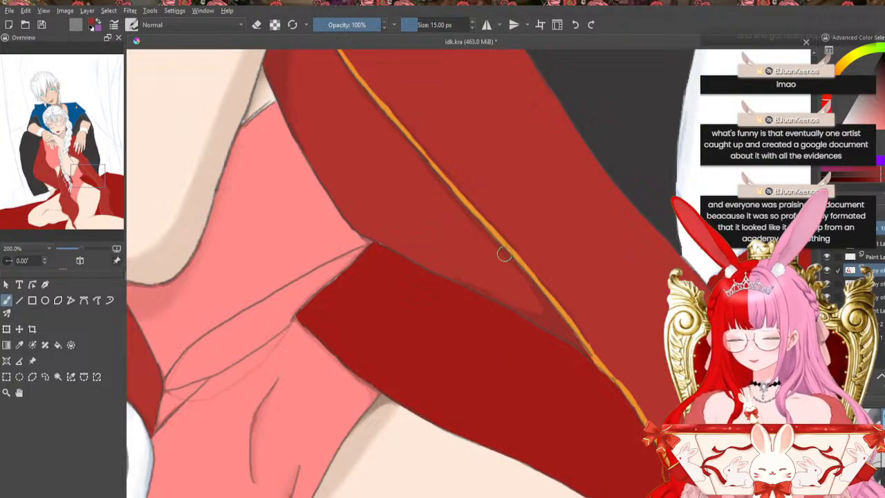
pyautogui.click(858, 419)
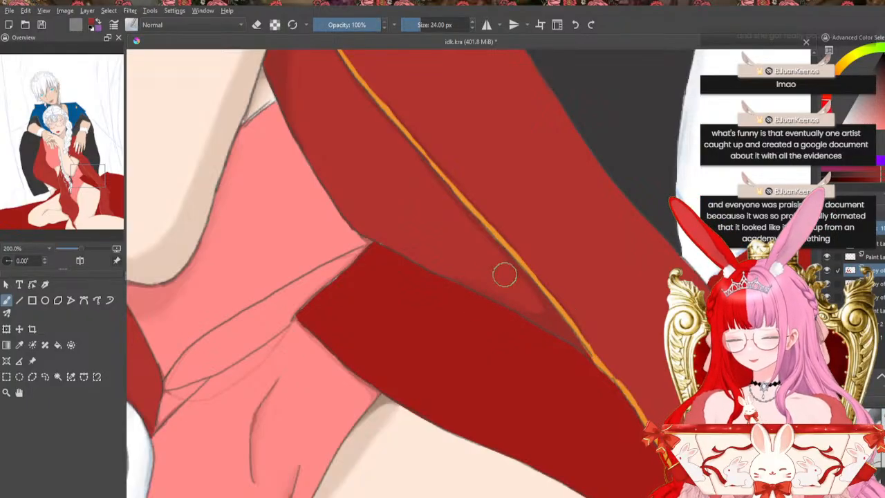
# Draw darker fold lines along the robe's outer edge below the ringed hand with the 15 px brush
pyautogui.moveTo(434, 119)
pyautogui.mouseDown()
pyautogui.moveTo(441, 386)
pyautogui.moveTo(432, 482)
pyautogui.moveTo(433, 467)
pyautogui.mouseUp()
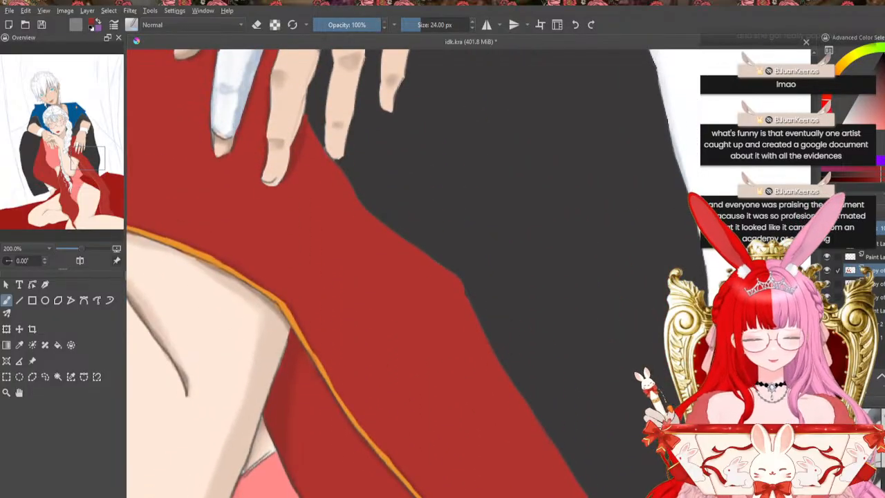
pyautogui.click(875, 418)
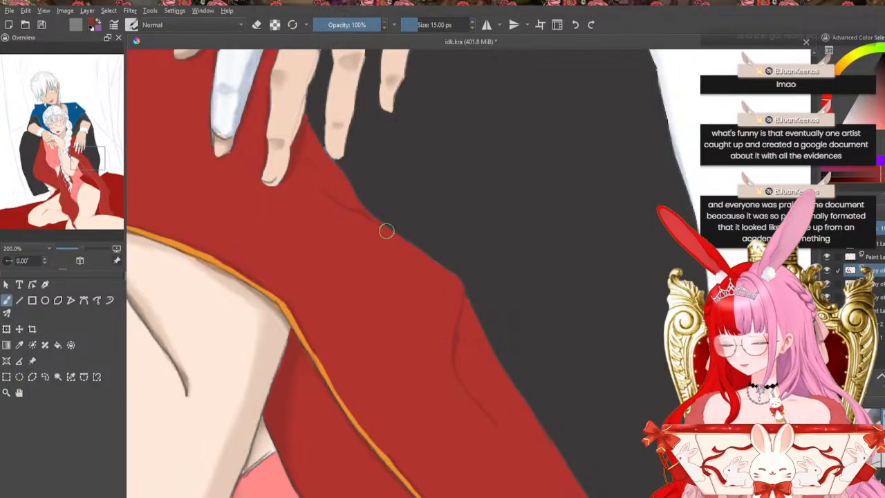
pyautogui.scroll(-4, 504, 294)
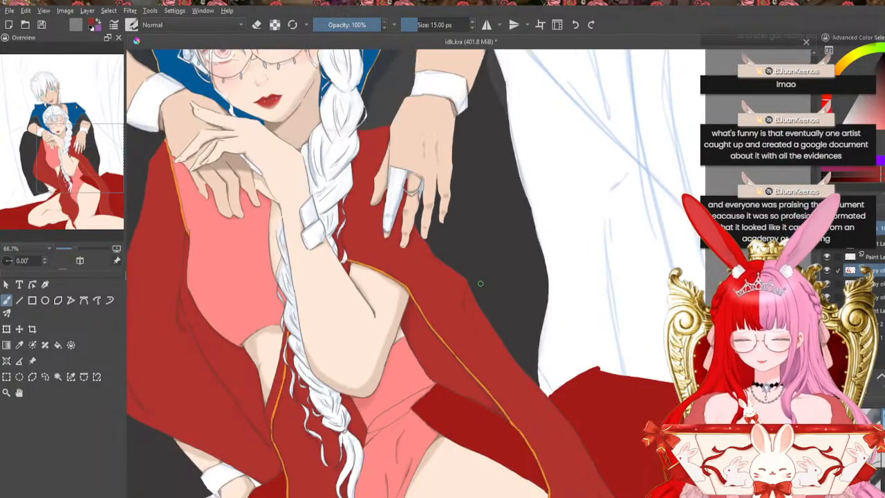
pyautogui.scroll(-5, 415, 277)
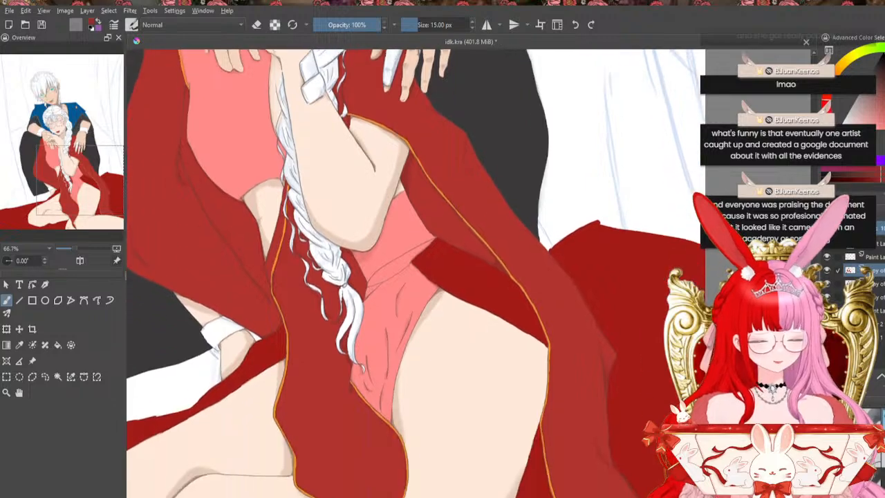
pyautogui.scroll(-2, 415, 276)
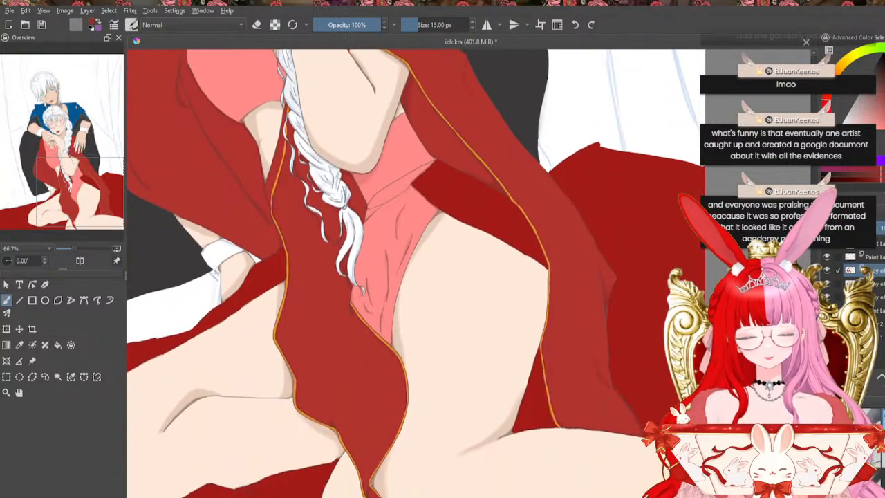
pyautogui.scroll(4, 415, 276)
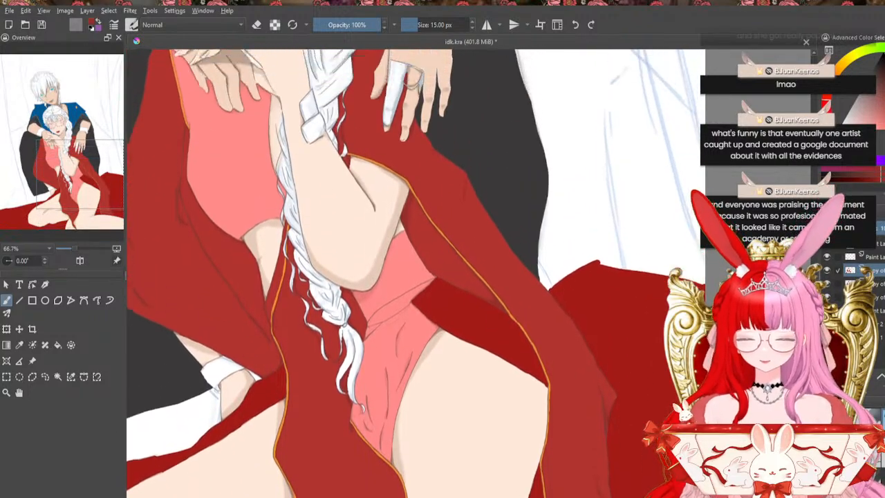
# Add fold lines to the draped red sleeve beside the pink bodice and switch to the 24 px brush
pyautogui.hscroll(-4, 477, 473)
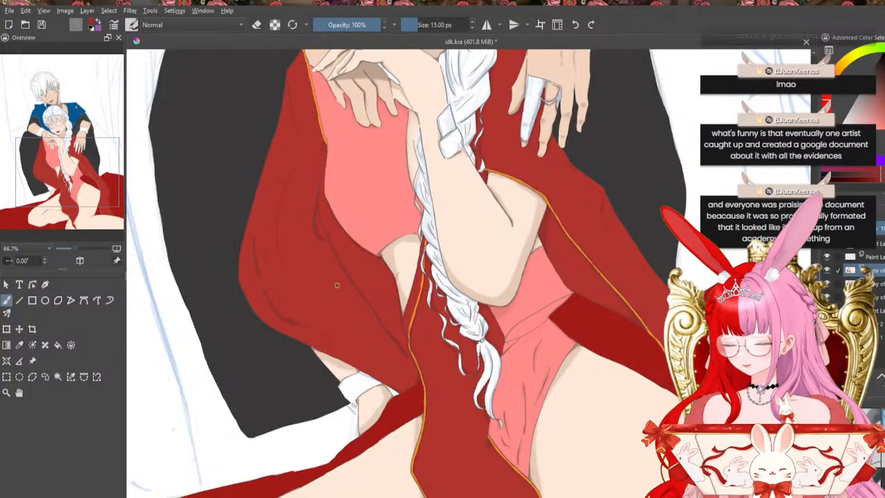
pyautogui.scroll(-4, 443, 277)
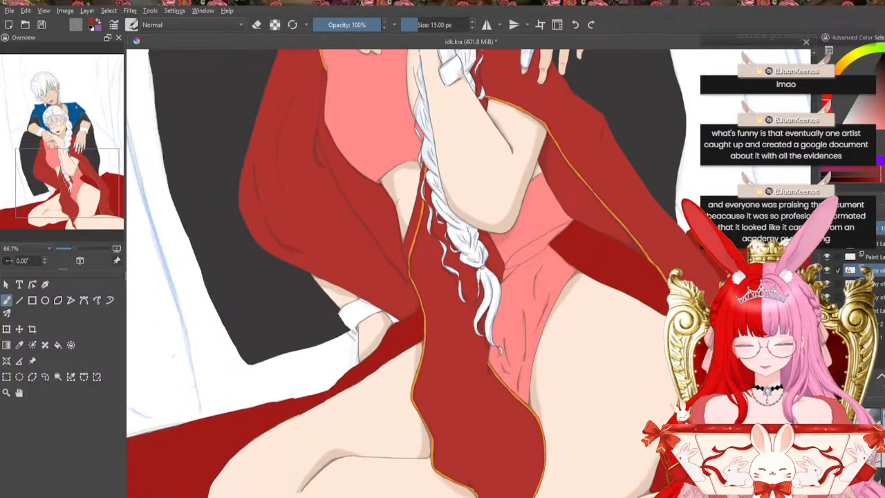
pyautogui.scroll(2, 443, 277)
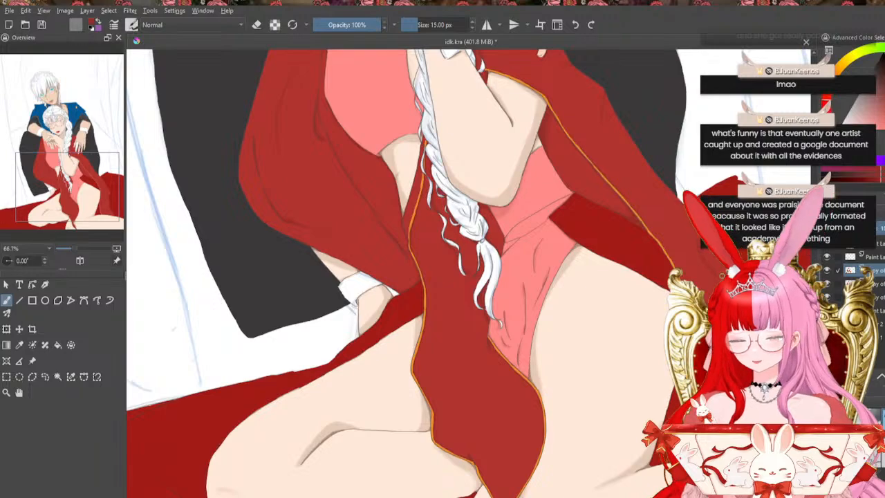
pyautogui.moveTo(814, 305)
pyautogui.mouseDown()
pyautogui.moveTo(814, 274)
pyautogui.moveTo(814, 310)
pyautogui.moveTo(814, 293)
pyautogui.mouseUp()
pyautogui.press('/')
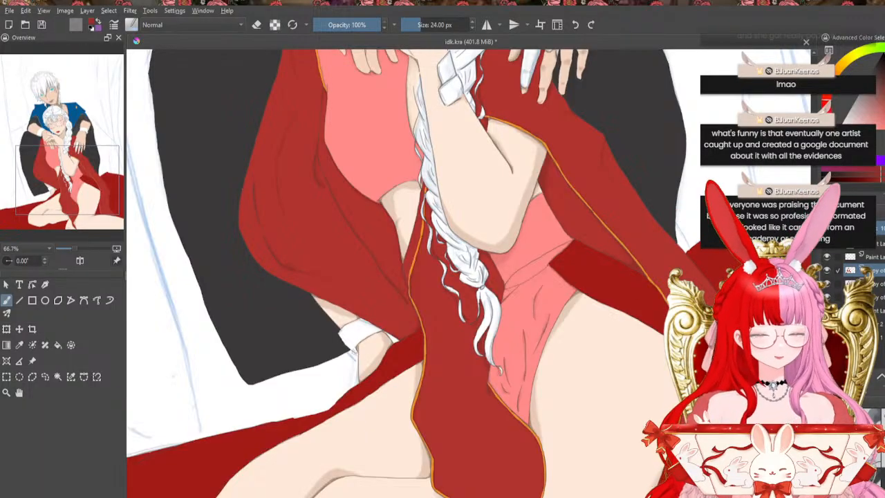
# Examine the fold shading across the whole red robe, both close up and from a distance
pyautogui.scroll(-3, 408, 276)
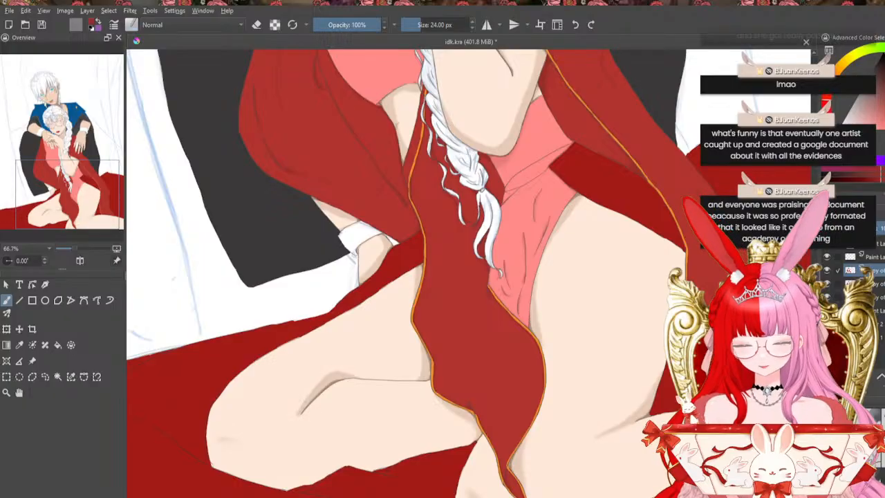
pyautogui.scroll(1, 408, 277)
pyautogui.scroll(1, 408, 276)
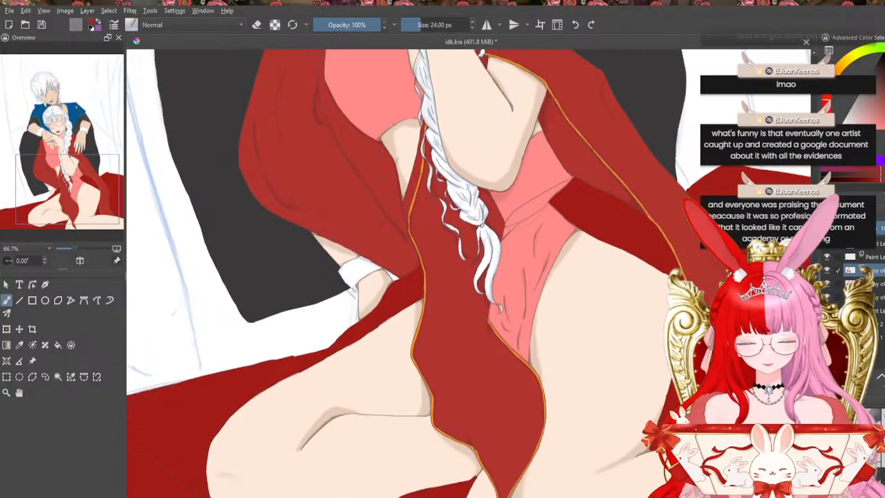
pyautogui.scroll(5, 408, 276)
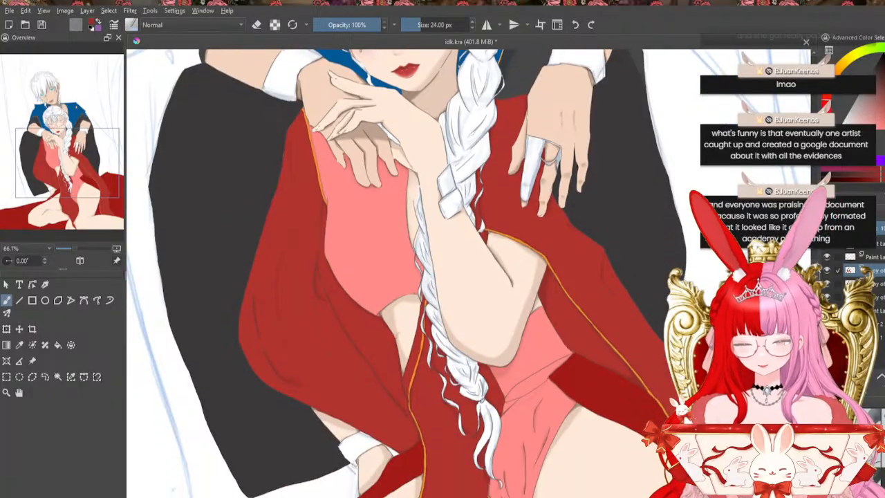
pyautogui.scroll(-2, 469, 279)
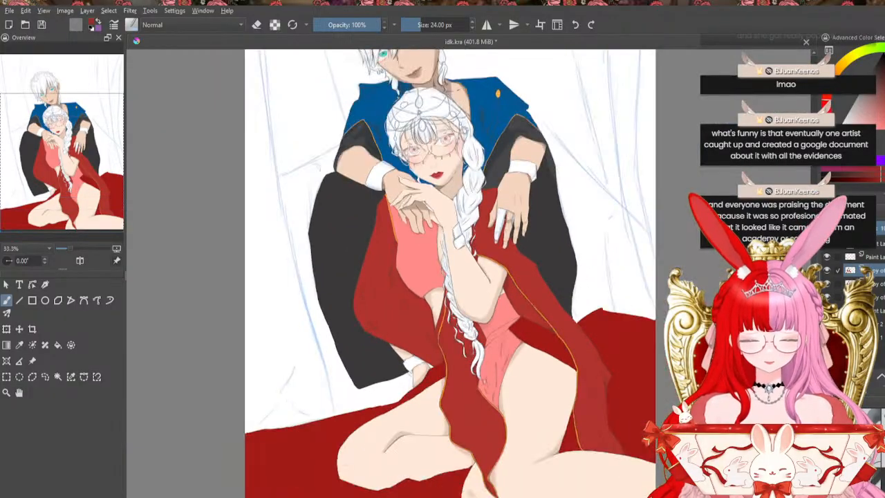
pyautogui.scroll(-1, 450, 273)
pyautogui.scroll(1, 451, 273)
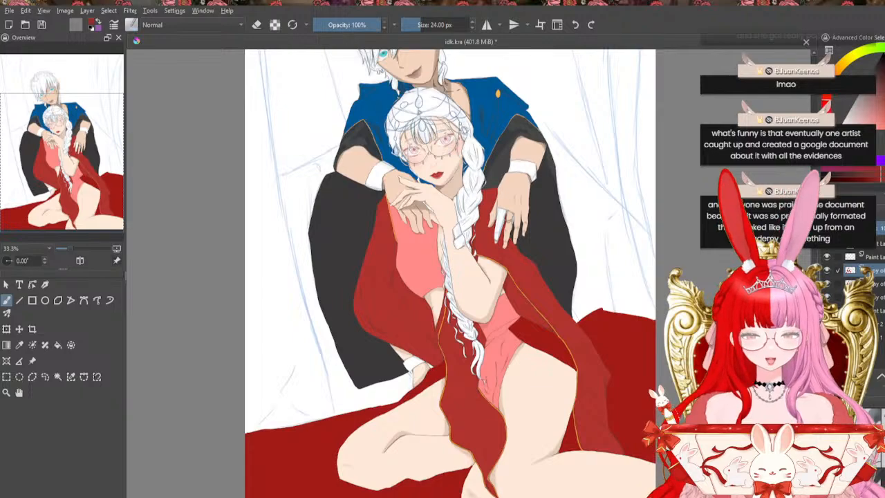
pyautogui.scroll(1, 470, 262)
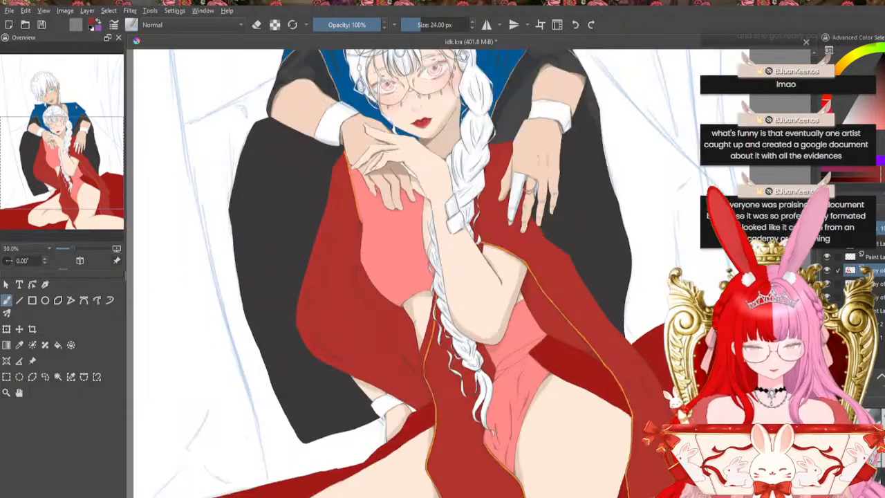
pyautogui.scroll(-1, 442, 272)
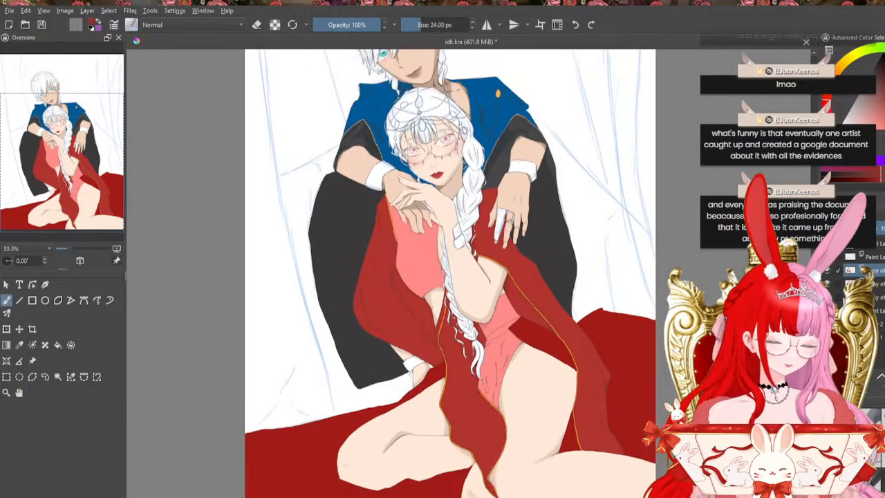
pyautogui.scroll(4, 449, 291)
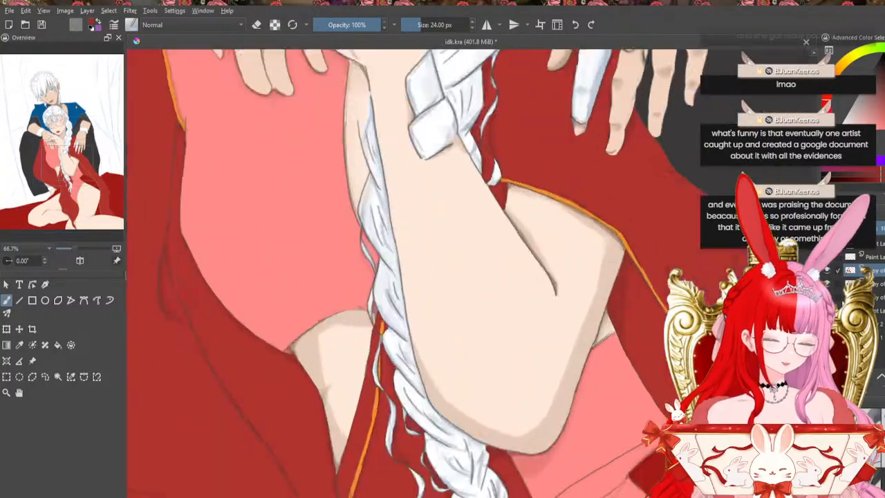
# Sample a colour and sketch fold strokes on the dark red lining above the thigh with the 15 px brush
pyautogui.click(19, 345)
pyautogui.press('b')
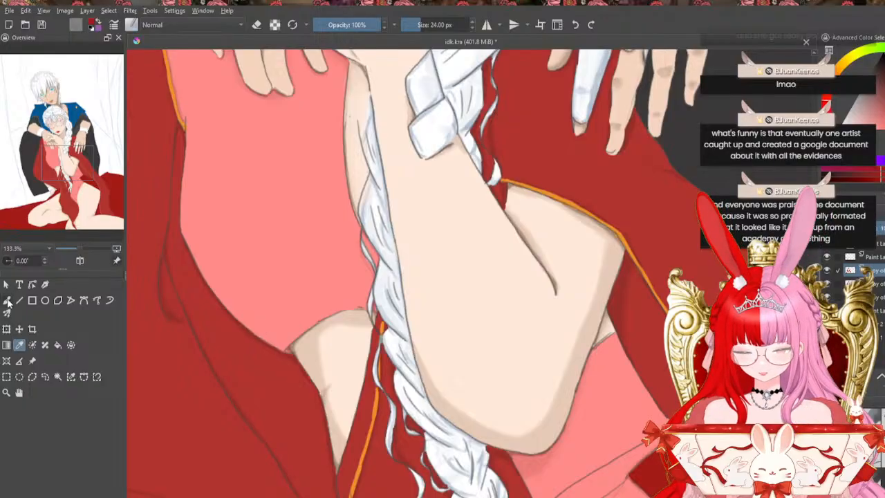
pyautogui.click(883, 417)
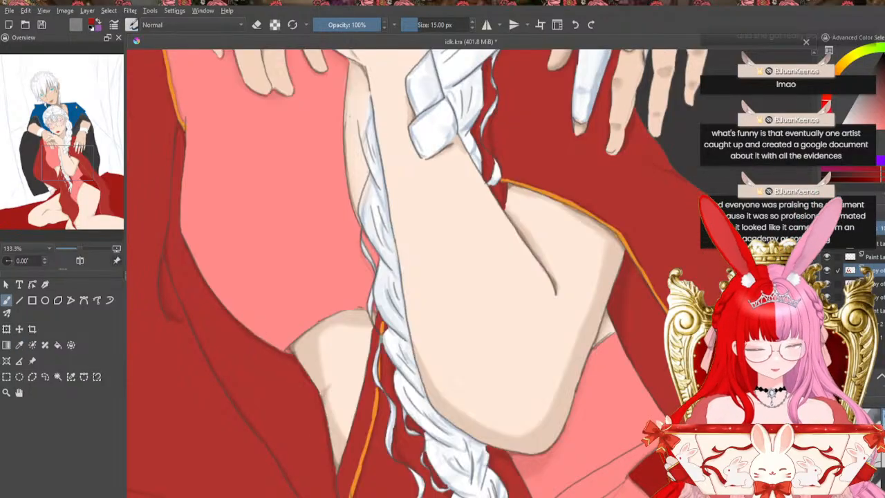
pyautogui.moveTo(509, 497); pyautogui.dragTo(544, 497)
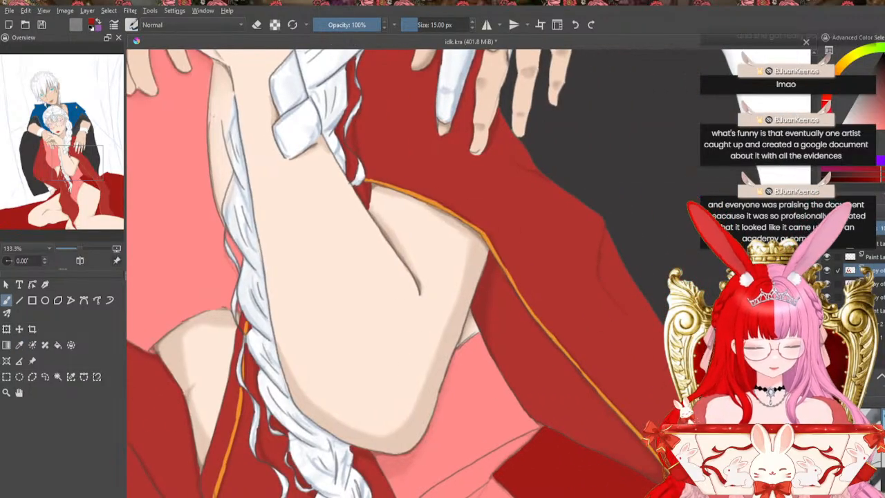
pyautogui.moveTo(817, 219); pyautogui.dragTo(825, 257)
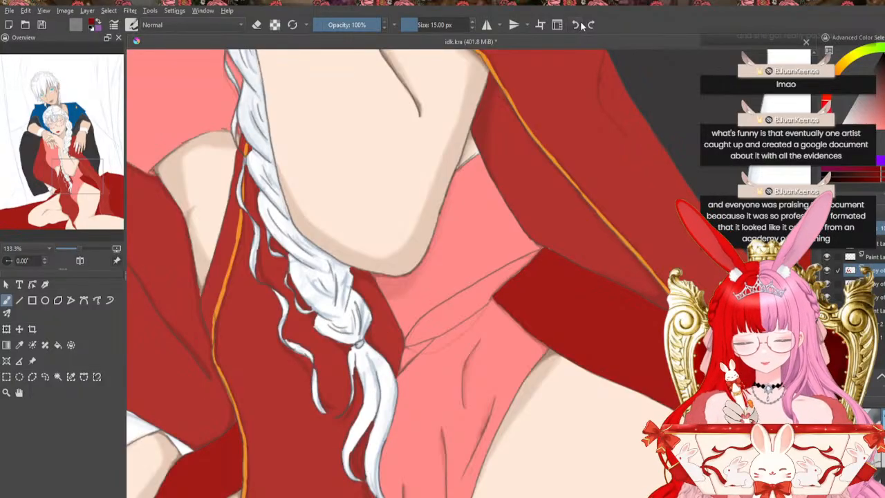
pyautogui.hotkey('ctrl', '+')
pyautogui.moveTo(91, 185)
pyautogui.mouseDown()
pyautogui.moveTo(106, 203)
pyautogui.moveTo(98, 189)
pyautogui.mouseUp()
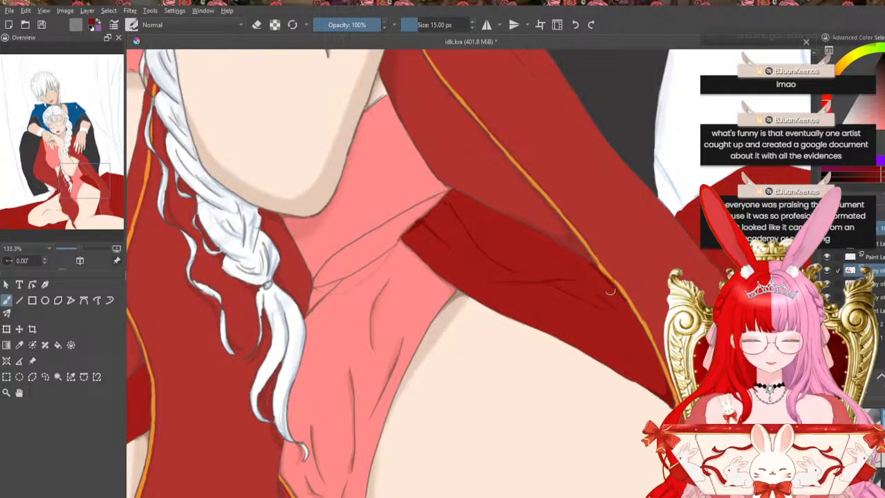
# Undo the latest fold strokes on the dark red lining and redraw them as long wavy creases along its length
pyautogui.click(576, 26)
pyautogui.click(576, 26)
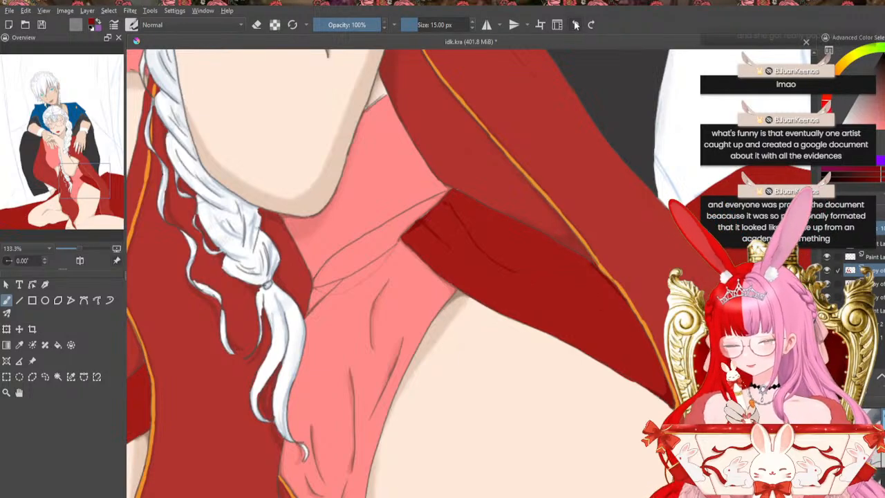
pyautogui.click(575, 26)
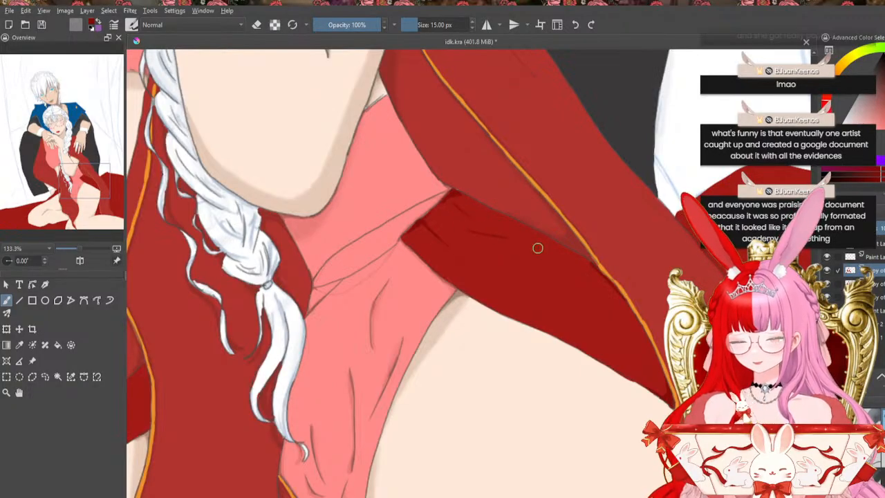
pyautogui.click(575, 26)
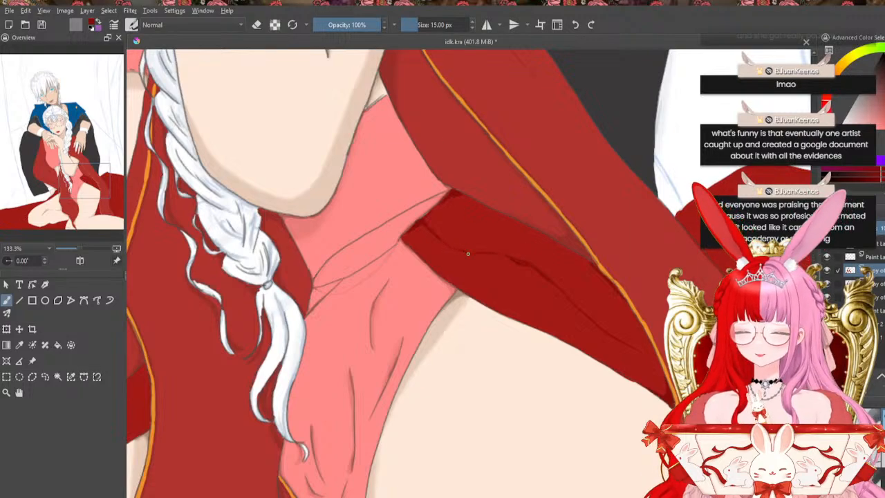
pyautogui.moveTo(456, 249); pyautogui.dragTo(463, 253)
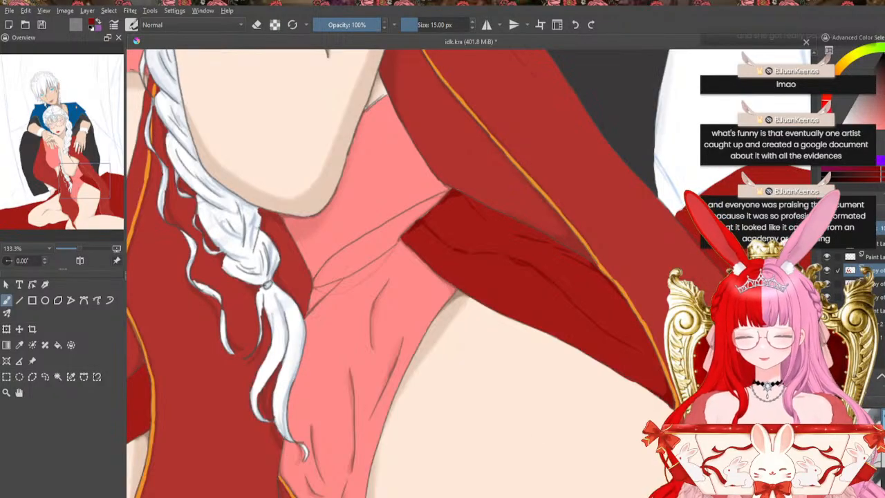
# Paint darker fold lines on the narrow dark red cloth between the cuffed wrist and the bent leg
pyautogui.moveTo(225, 241); pyautogui.dragTo(471, 240)
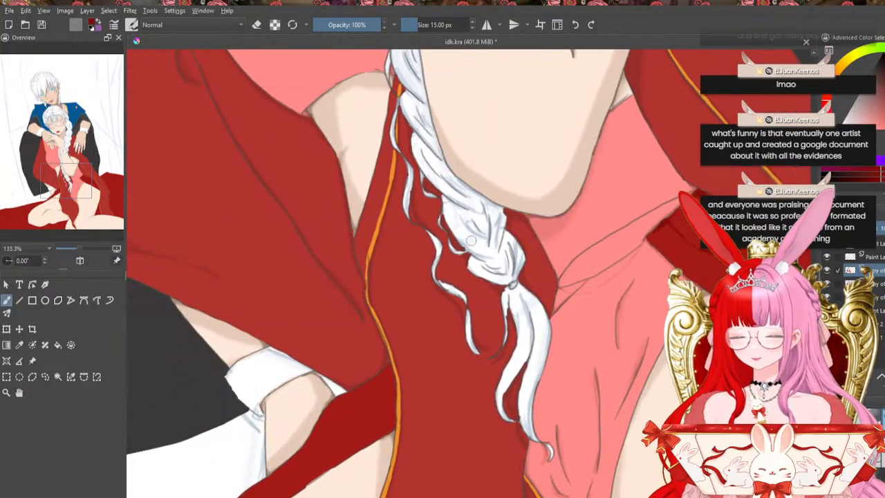
pyautogui.scroll(-4, 466, 273)
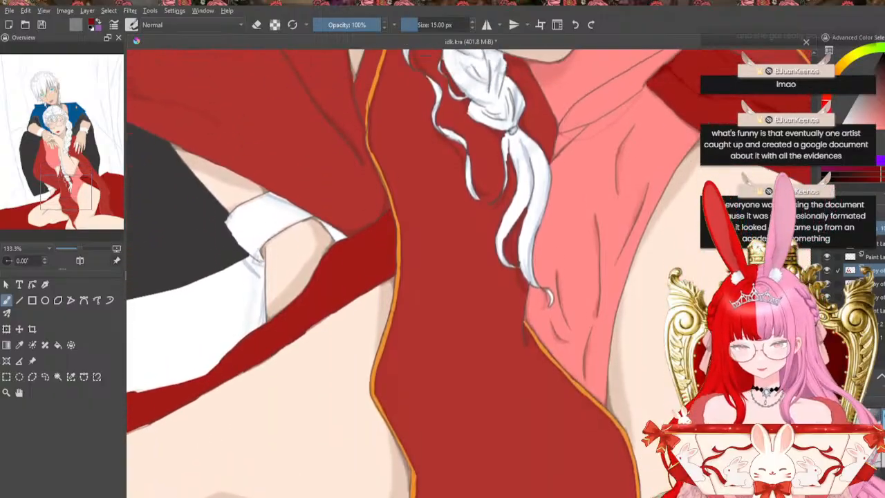
pyautogui.moveTo(466, 273); pyautogui.dragTo(482, 252)
pyautogui.moveTo(309, 477); pyautogui.dragTo(431, 477)
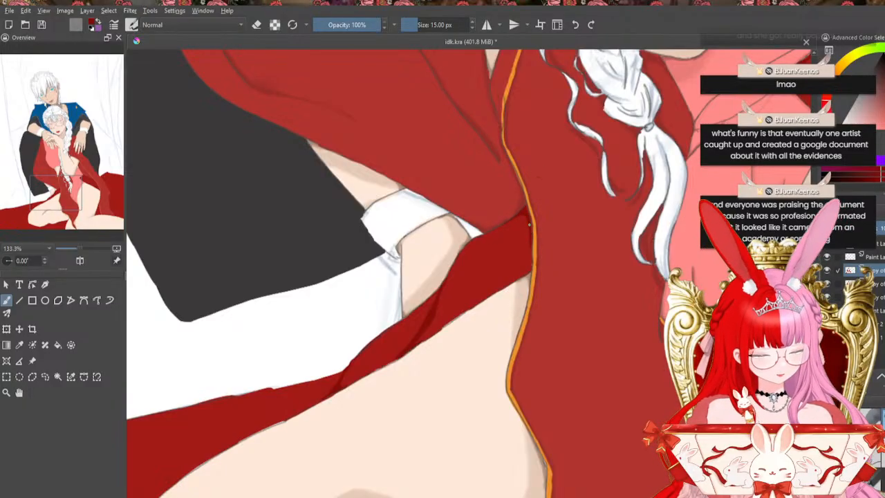
pyautogui.moveTo(528, 265)
pyautogui.mouseDown()
pyautogui.moveTo(526, 254)
pyautogui.moveTo(513, 279)
pyautogui.mouseUp()
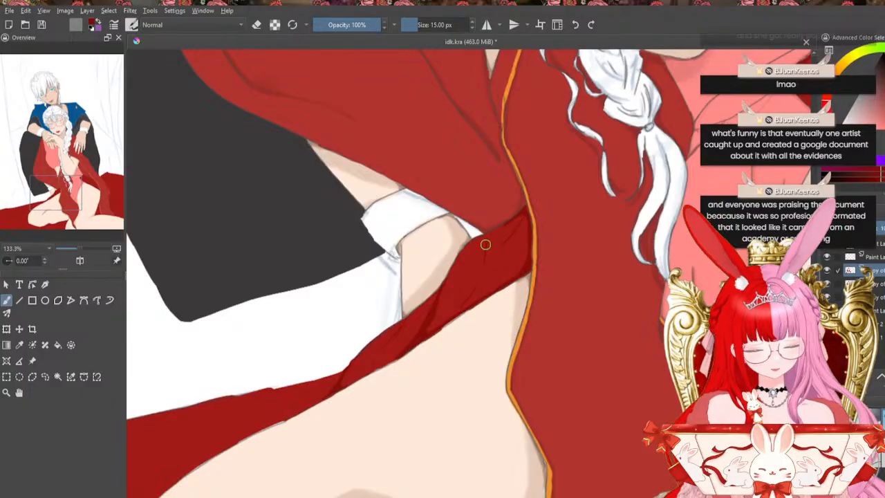
# Darken the crease in the narrow red cloth where it meets the thigh, using the 15 px brush
pyautogui.press('/')
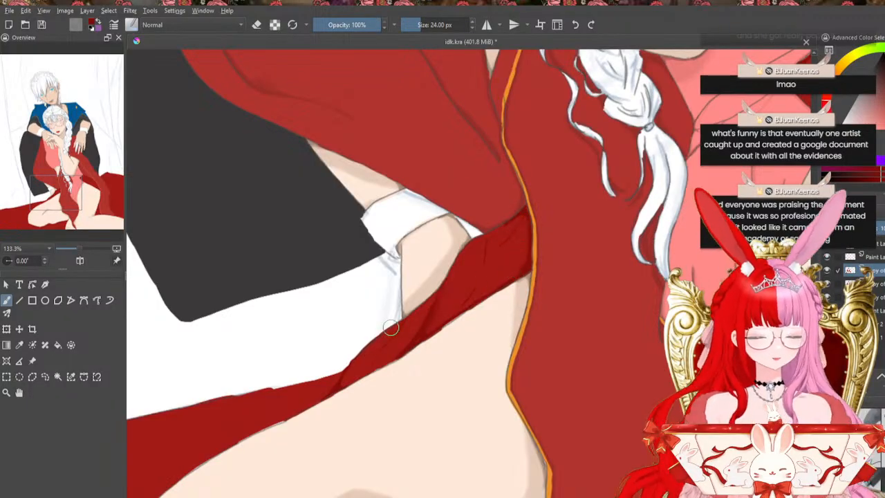
pyautogui.scroll(-3, 390, 328)
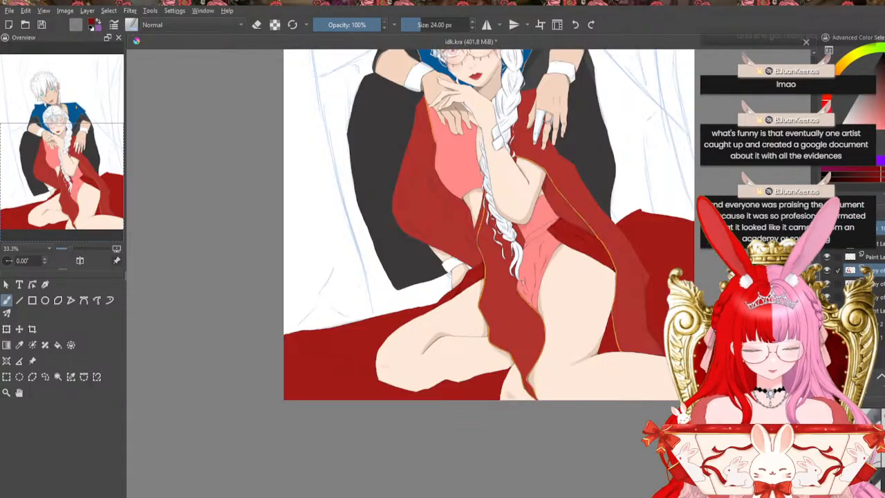
pyautogui.scroll(4, 489, 225)
pyautogui.scroll(-2, 489, 225)
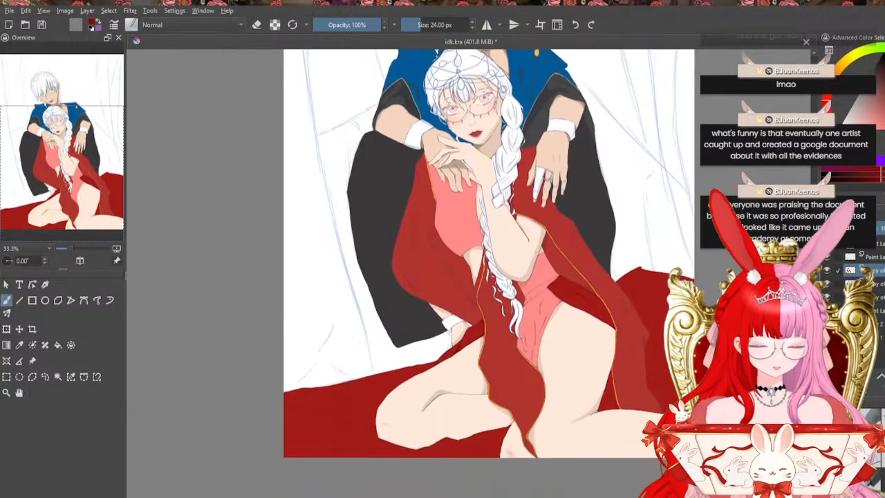
pyautogui.scroll(-2, 489, 253)
pyautogui.scroll(1, 415, 229)
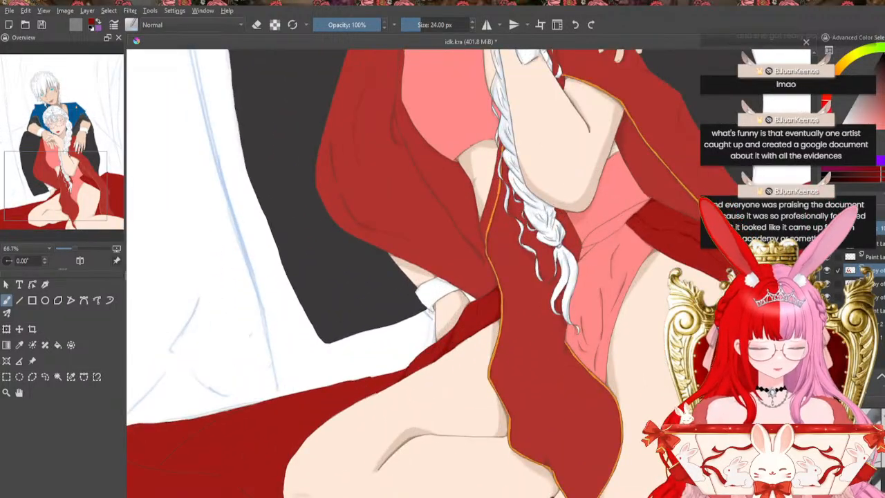
pyautogui.scroll(-4, 415, 249)
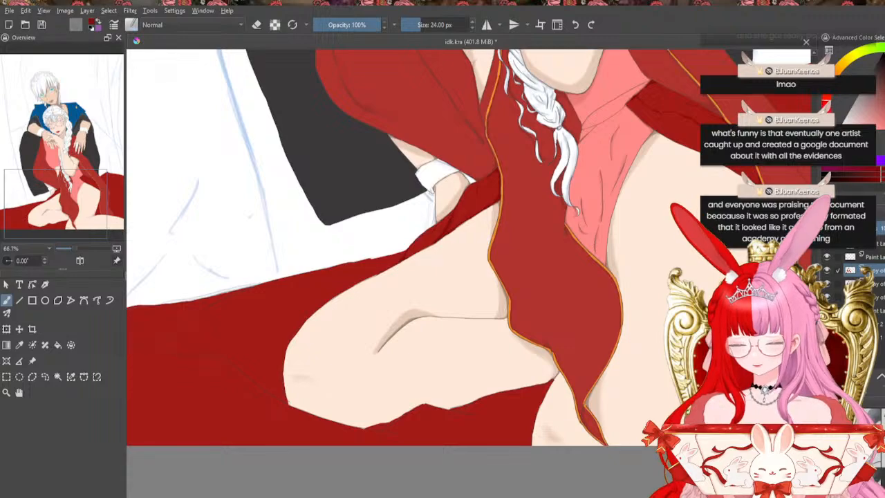
pyautogui.hscroll(-4, 415, 249)
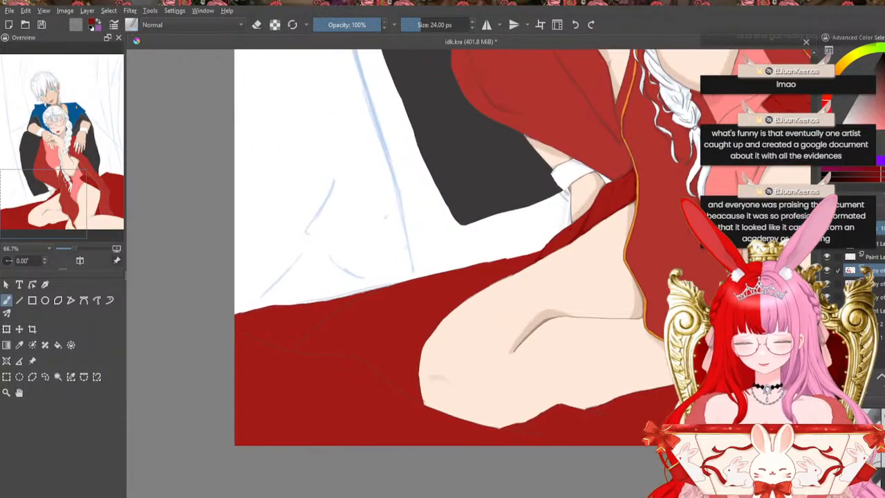
pyautogui.scroll(1, 415, 249)
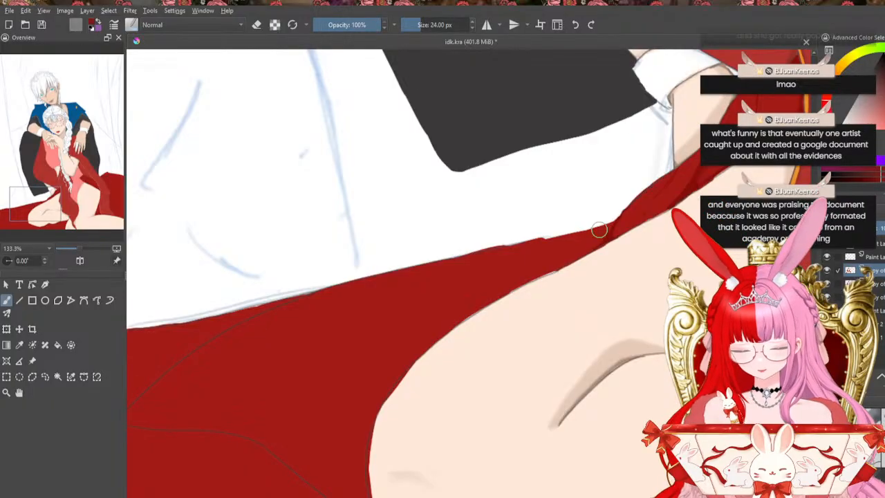
pyautogui.click(882, 418)
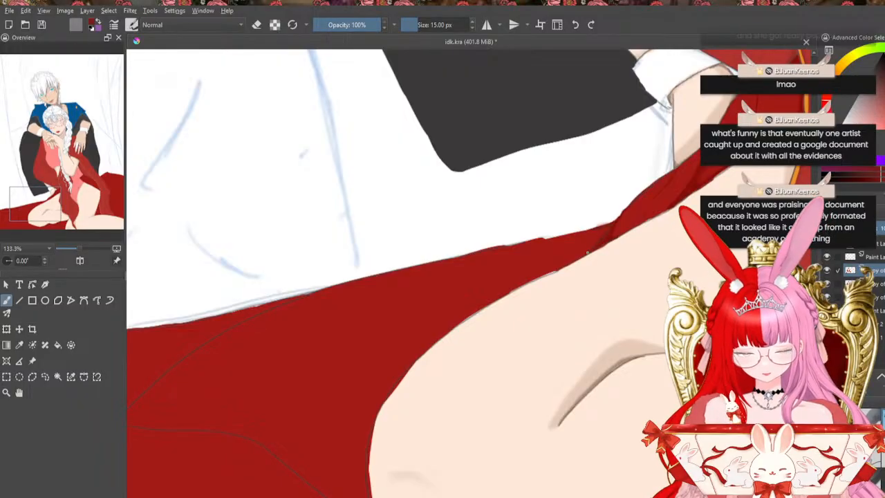
pyautogui.moveTo(605, 226); pyautogui.dragTo(585, 253)
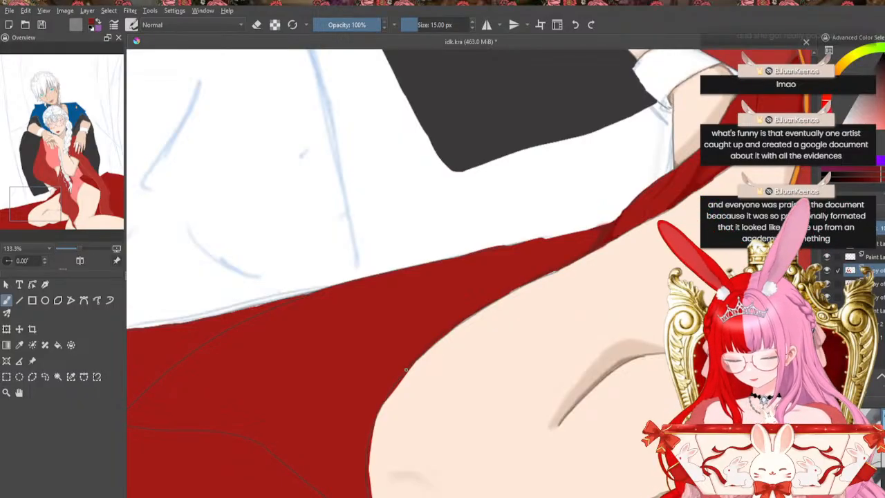
# Shade the dark red cloth along the bent knee's contour and smooth the adjoining leg edge with skin tone
pyautogui.scroll(5, 469, 273)
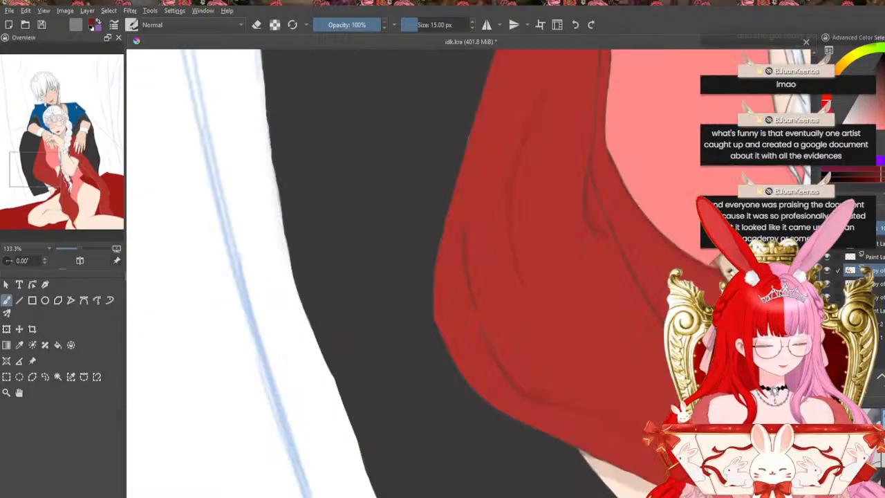
pyautogui.scroll(-6, 377, 282)
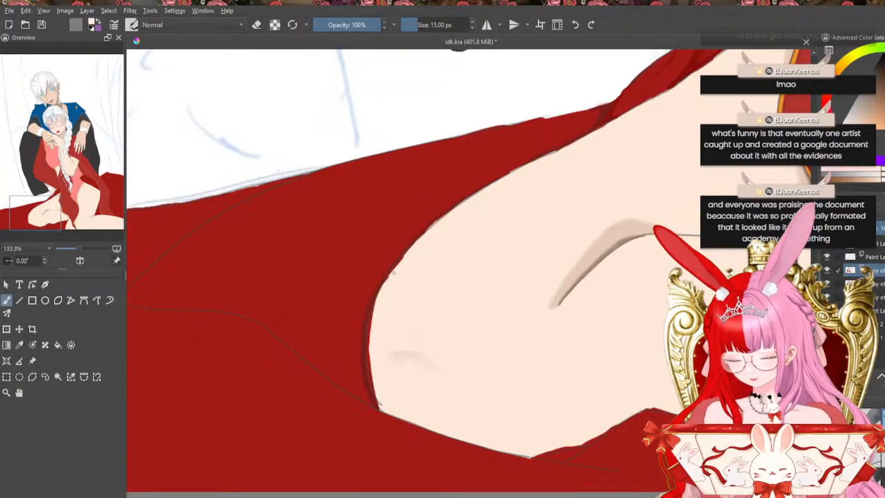
pyautogui.moveTo(393, 273); pyautogui.dragTo(408, 251)
pyautogui.moveTo(385, 287)
pyautogui.mouseDown()
pyautogui.moveTo(370, 329)
pyautogui.moveTo(377, 309)
pyautogui.moveTo(370, 353)
pyautogui.moveTo(370, 335)
pyautogui.moveTo(381, 405)
pyautogui.mouseUp()
pyautogui.moveTo(371, 364); pyautogui.dragTo(384, 413)
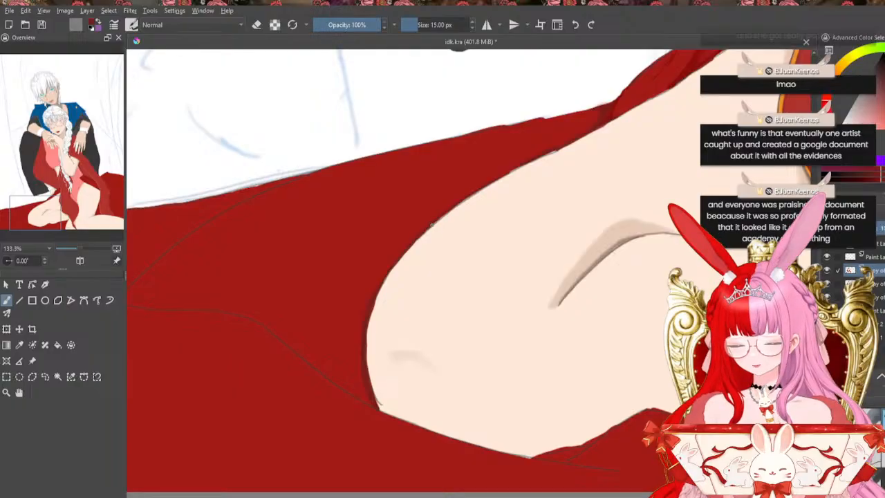
# Paint a dark curved fold at the floor cloth's far left end, enlarging the brush to 24 px and sampling the cloth's reds
pyautogui.moveTo(444, 494); pyautogui.dragTo(378, 493)
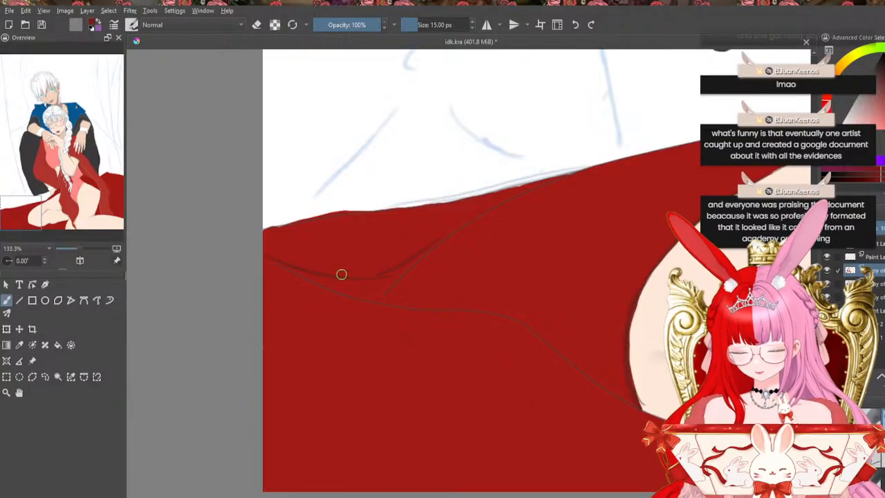
pyautogui.press(']')
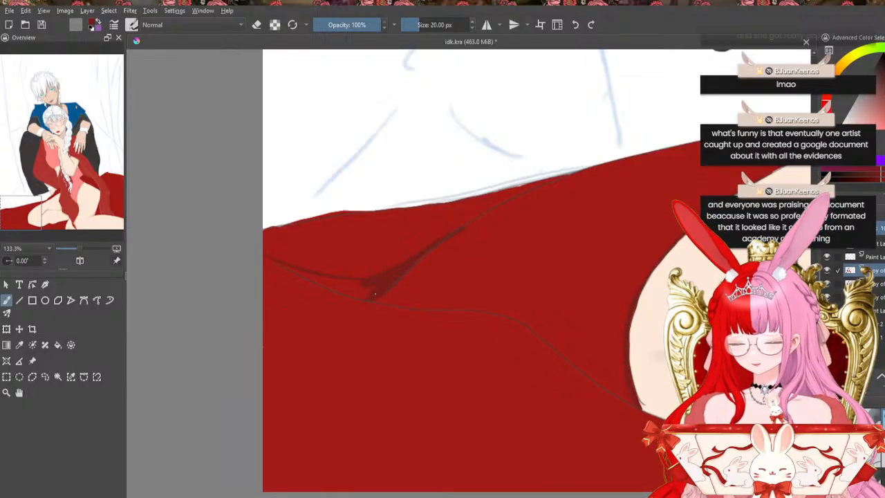
pyautogui.press(']')
pyautogui.press(']')
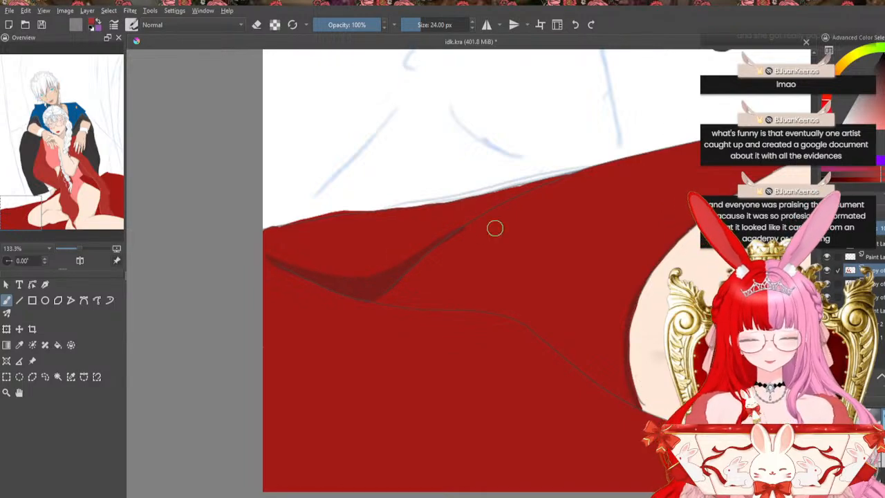
pyautogui.press('p')
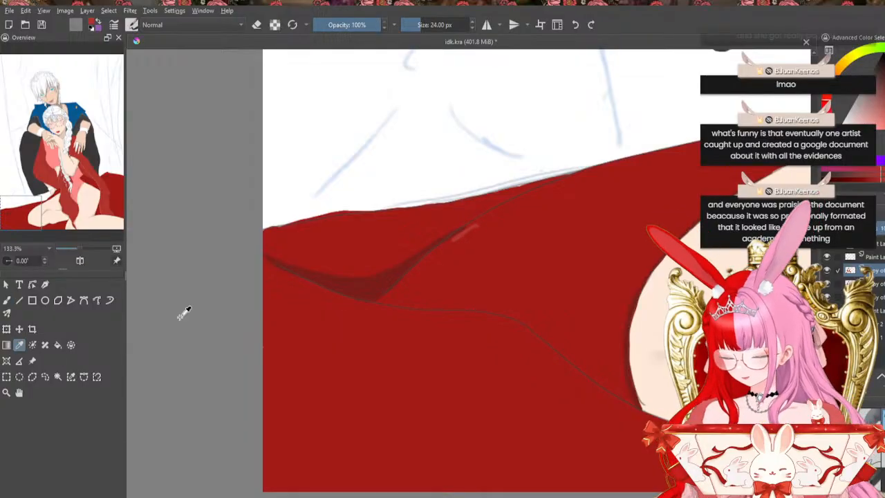
pyautogui.click(8, 300)
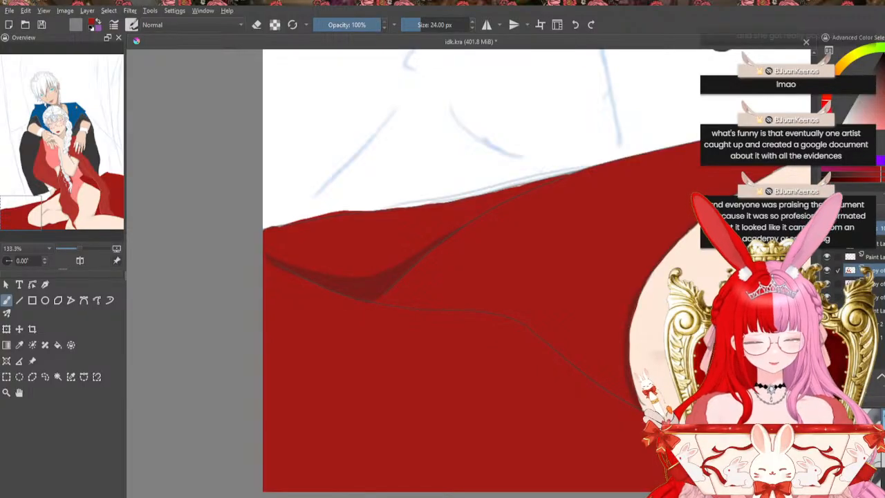
pyautogui.click(19, 344)
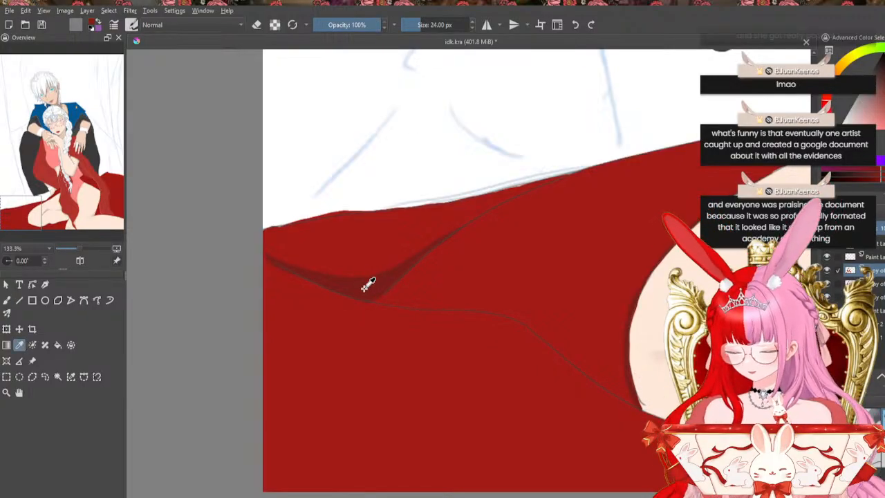
pyautogui.click(8, 301)
# Paint dark shadows and creases in the floor cloth around the knee and beneath the bent leg, tidying the leg's lower edge with skin tone
pyautogui.moveTo(345, 495); pyautogui.dragTo(403, 494)
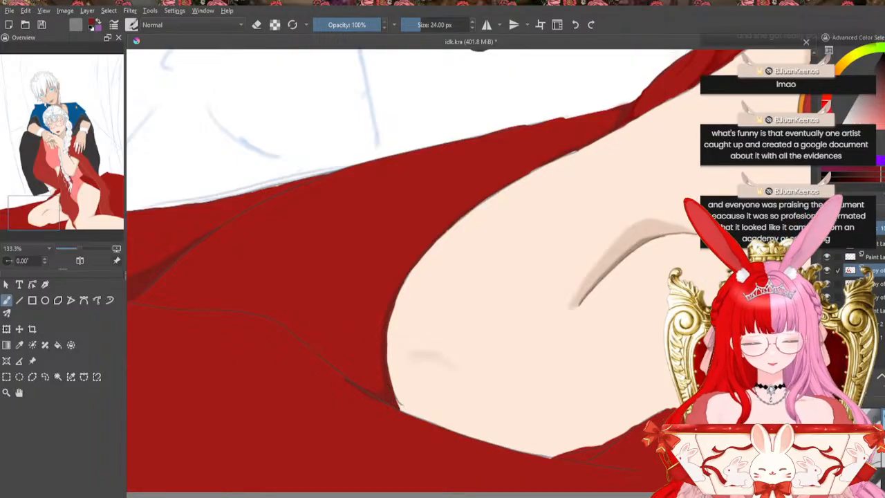
pyautogui.moveTo(382, 494); pyautogui.dragTo(430, 494)
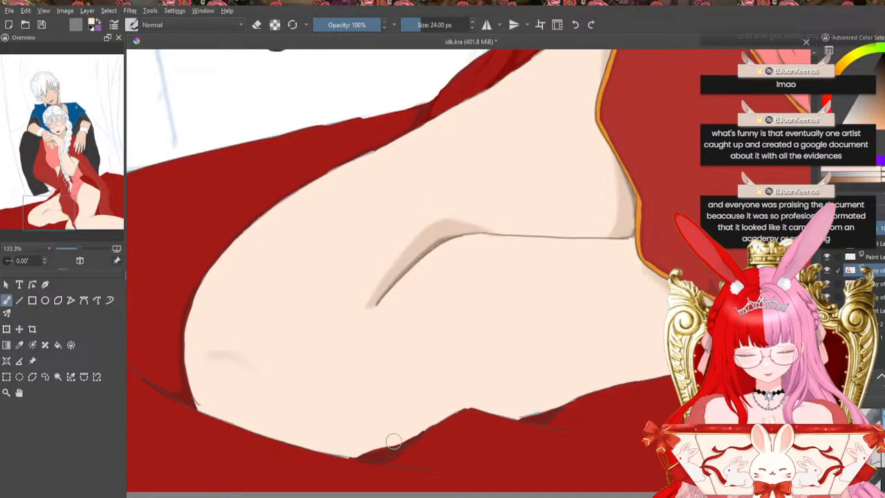
pyautogui.moveTo(463, 407); pyautogui.dragTo(422, 429)
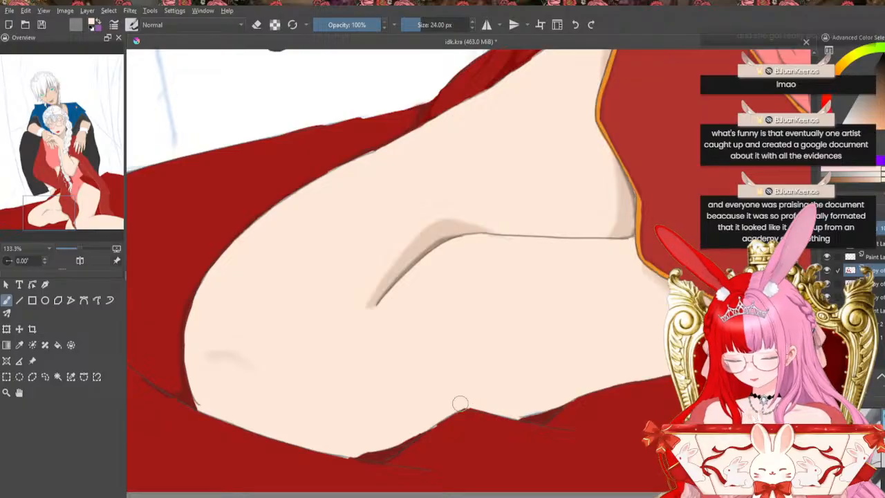
pyautogui.moveTo(415, 494); pyautogui.dragTo(444, 495)
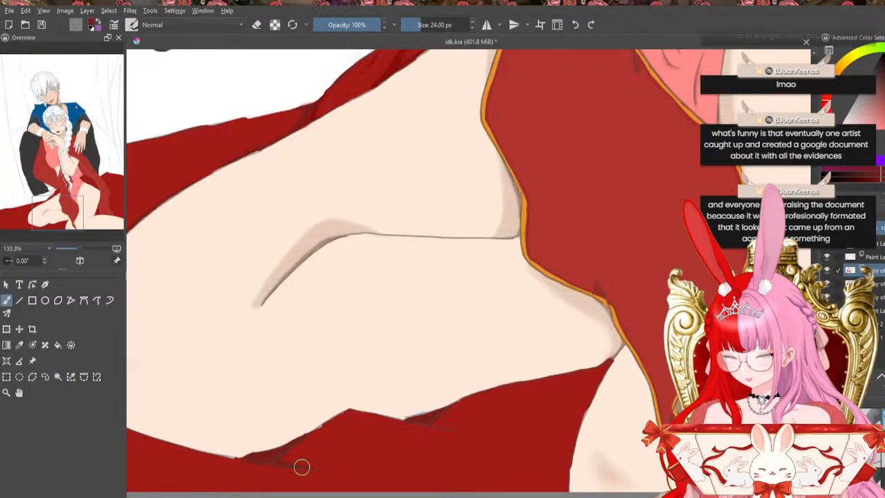
pyautogui.moveTo(290, 465); pyautogui.dragTo(353, 471)
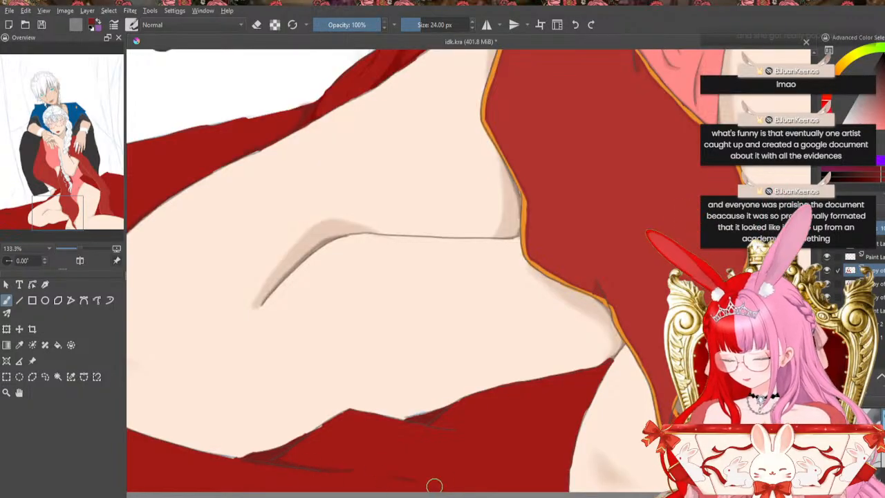
pyautogui.moveTo(413, 424)
pyautogui.mouseDown()
pyautogui.moveTo(478, 431)
pyautogui.moveTo(454, 427)
pyautogui.moveTo(477, 422)
pyautogui.moveTo(467, 427)
pyautogui.moveTo(499, 426)
pyautogui.moveTo(512, 440)
pyautogui.moveTo(468, 427)
pyautogui.moveTo(570, 450)
pyautogui.mouseUp()
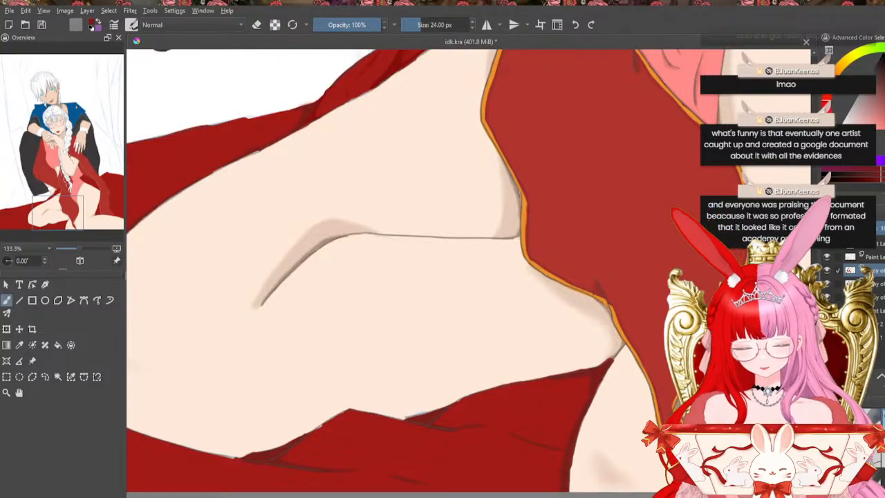
# Darken the long fold line leading to the knee and add short creases across the floor cloth beside and below the bent leg
pyautogui.moveTo(413, 496); pyautogui.dragTo(286, 496)
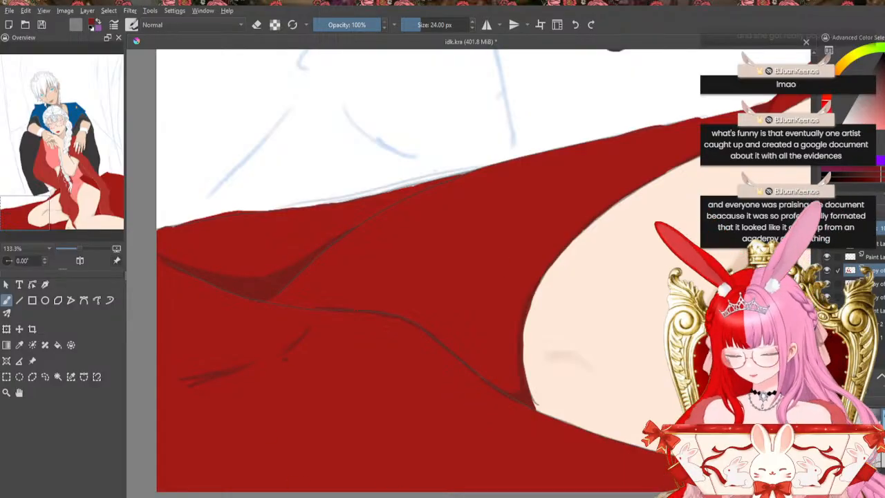
pyautogui.moveTo(25, 213); pyautogui.dragTo(55, 213)
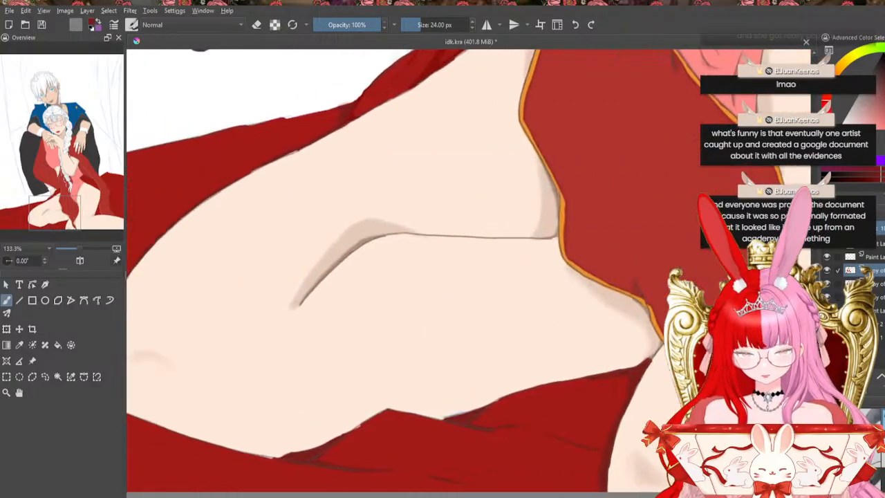
pyautogui.moveTo(149, 451); pyautogui.dragTo(347, 452)
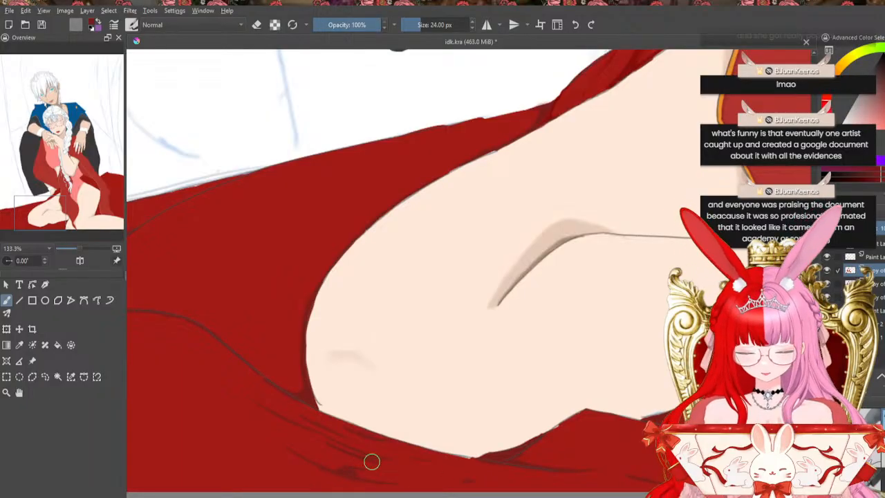
pyautogui.moveTo(406, 494)
pyautogui.mouseDown()
pyautogui.moveTo(487, 494)
pyautogui.moveTo(467, 494)
pyautogui.mouseUp()
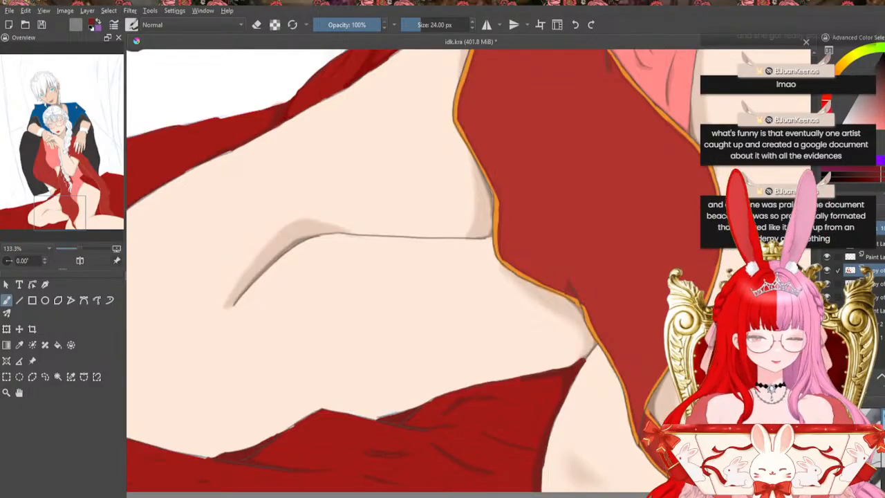
# Shade the small wedge of lining beside the gold trim between the thighs and darken the background cloth along the robe's outer edge
pyautogui.moveTo(465, 494)
pyautogui.mouseDown()
pyautogui.moveTo(356, 495)
pyautogui.moveTo(653, 494)
pyautogui.moveTo(622, 495)
pyautogui.mouseUp()
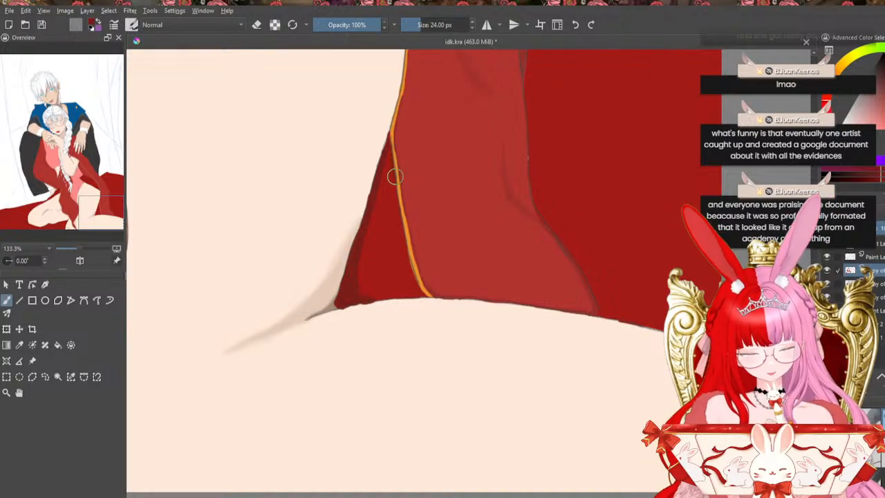
pyautogui.moveTo(395, 176)
pyautogui.mouseDown()
pyautogui.moveTo(419, 281)
pyautogui.moveTo(411, 270)
pyautogui.moveTo(426, 298)
pyautogui.mouseUp()
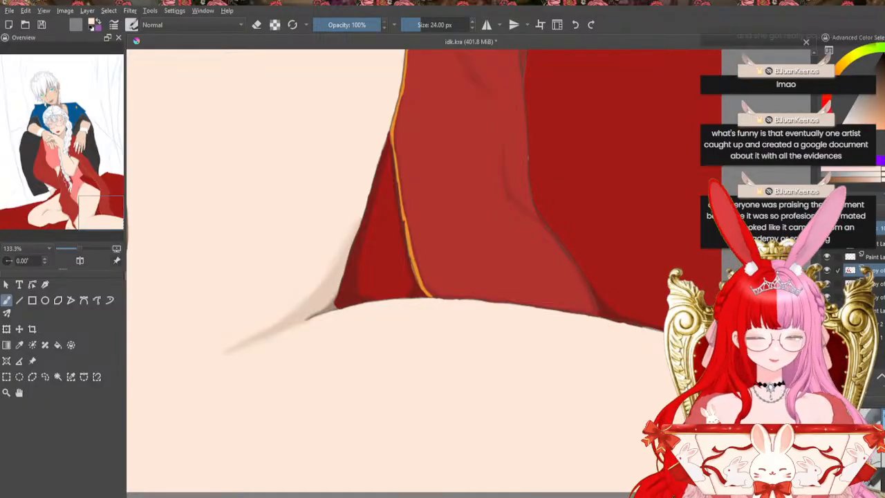
pyautogui.scroll(3, 594, 103)
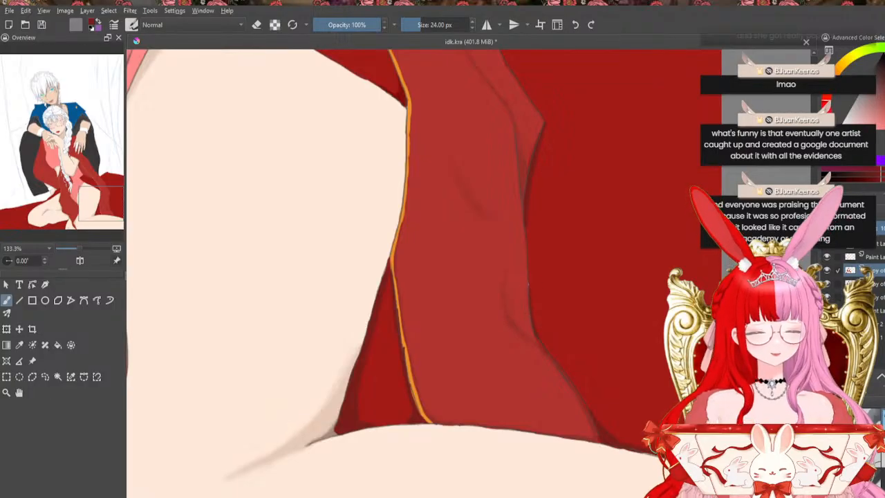
pyautogui.scroll(5, 432, 104)
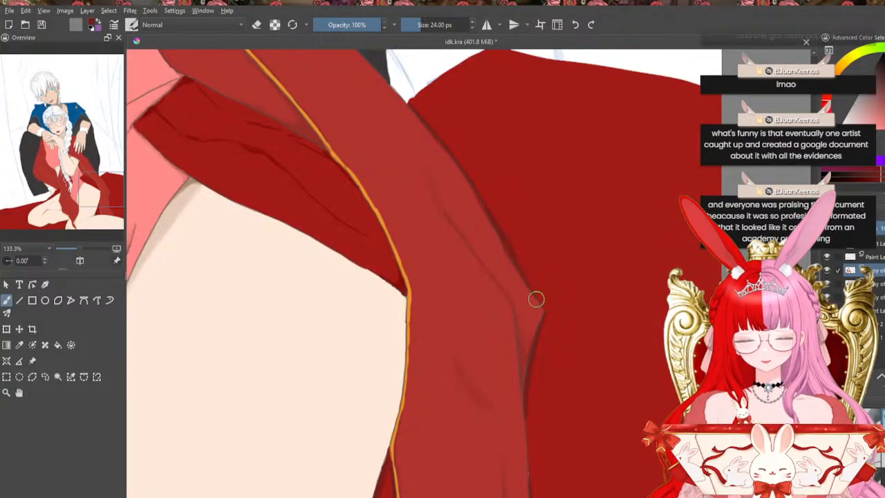
# Refine the upper corners of the red cloth behind the robe and paint dark fold lines across it
pyautogui.scroll(3, 484, 208)
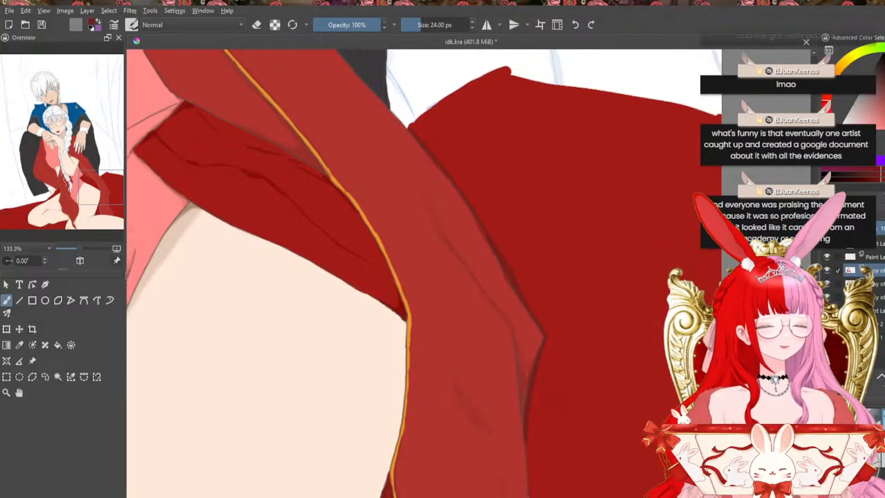
pyautogui.moveTo(461, 149); pyautogui.dragTo(511, 133)
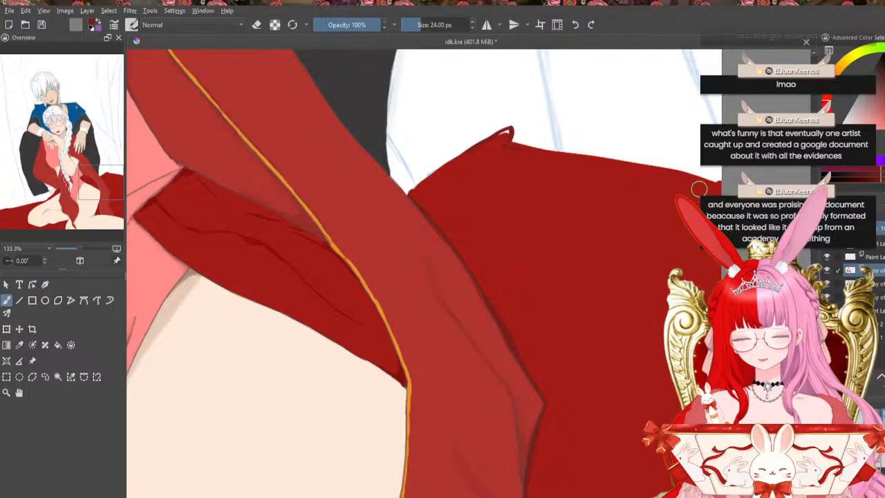
pyautogui.moveTo(657, 167); pyautogui.dragTo(689, 170)
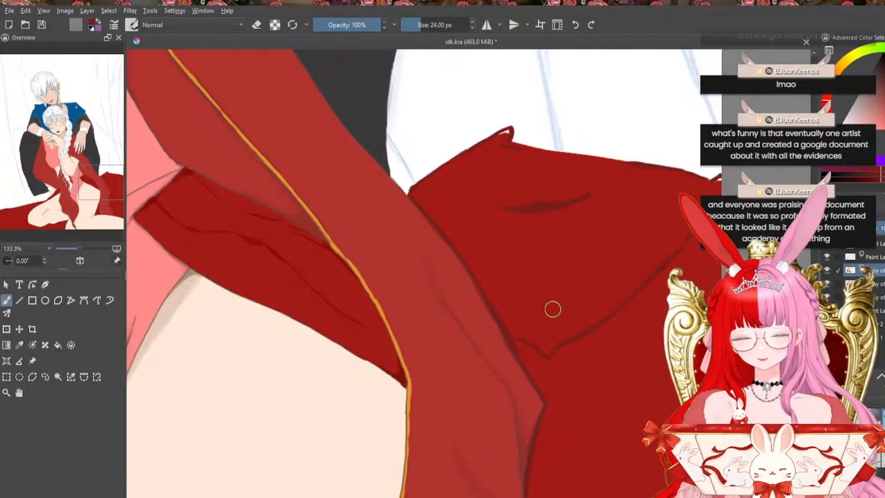
# Paint short dark creases on the folded cloth flap behind the robe and darken its lower edge and pointed corner
pyautogui.moveTo(541, 323); pyautogui.dragTo(554, 331)
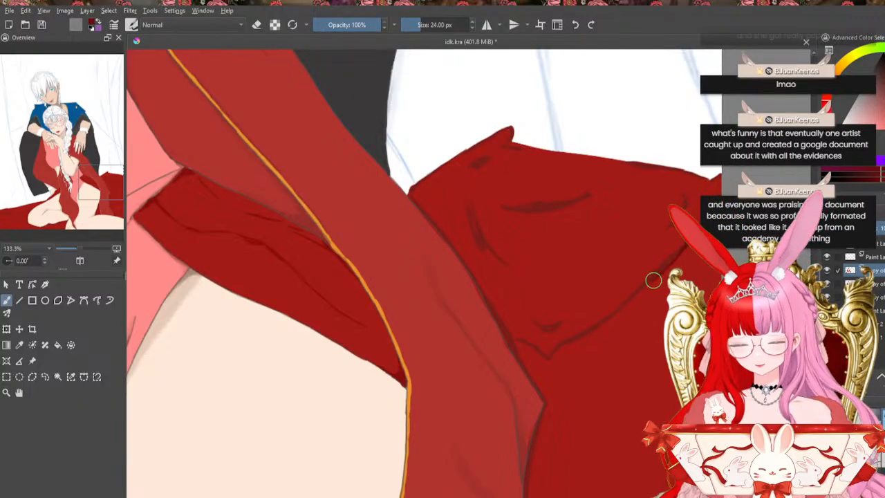
pyautogui.moveTo(624, 307)
pyautogui.mouseDown()
pyautogui.moveTo(555, 361)
pyautogui.moveTo(594, 331)
pyautogui.moveTo(522, 317)
pyautogui.moveTo(532, 349)
pyautogui.moveTo(519, 348)
pyautogui.moveTo(540, 356)
pyautogui.mouseUp()
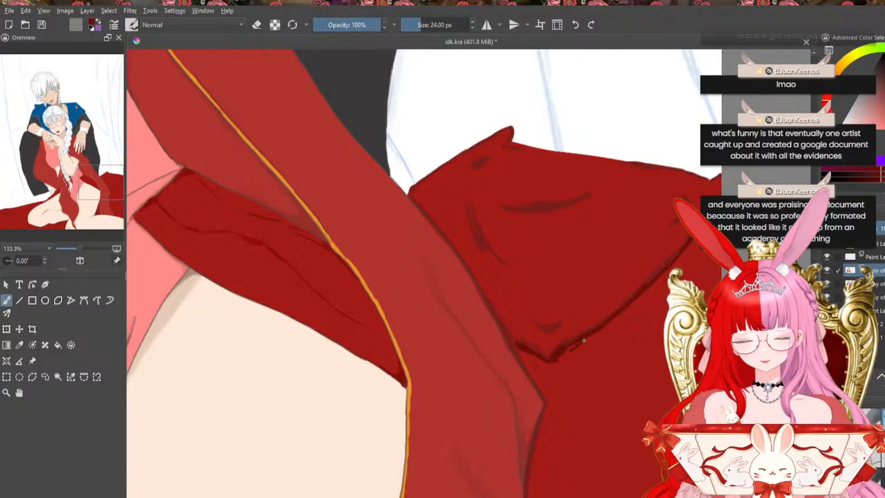
pyautogui.moveTo(560, 357); pyautogui.dragTo(567, 352)
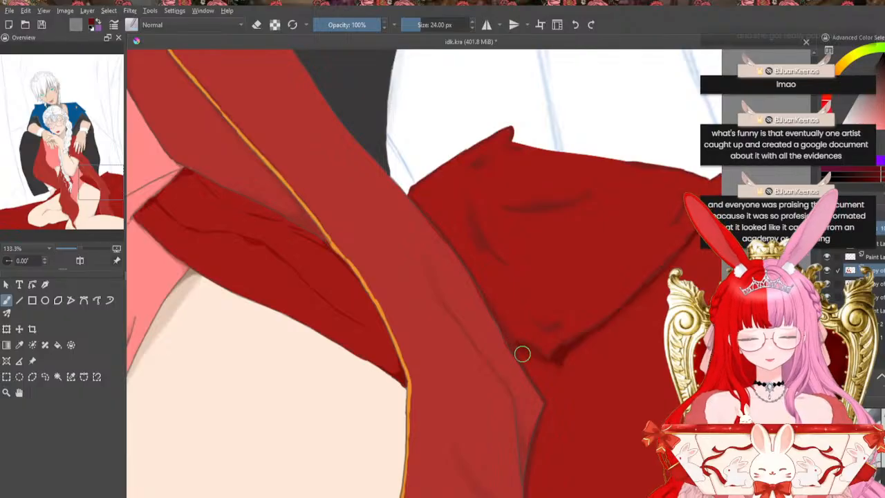
# Examine the shading along the robe's lower edge and across the floor cloth, and view the whole painting
pyautogui.scroll(-2, 422, 276)
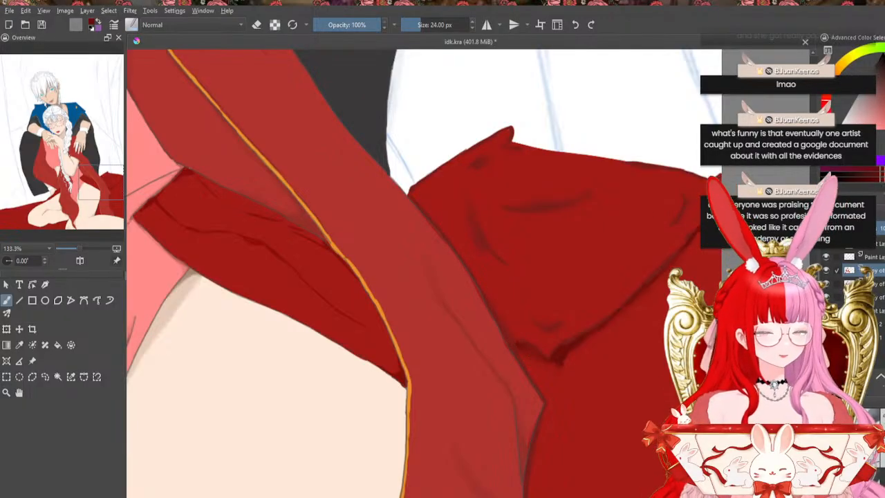
pyautogui.scroll(-3, 422, 277)
pyautogui.scroll(-2, 422, 276)
pyautogui.scroll(1, 422, 277)
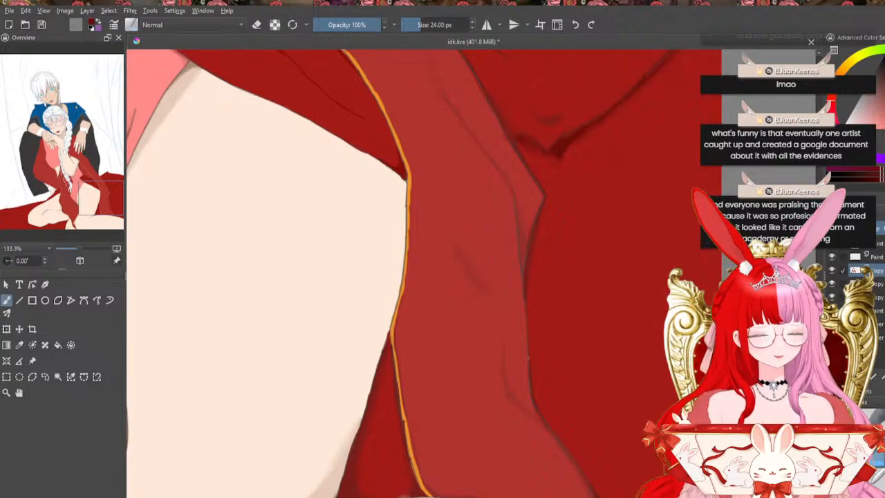
pyautogui.scroll(-5, 419, 324)
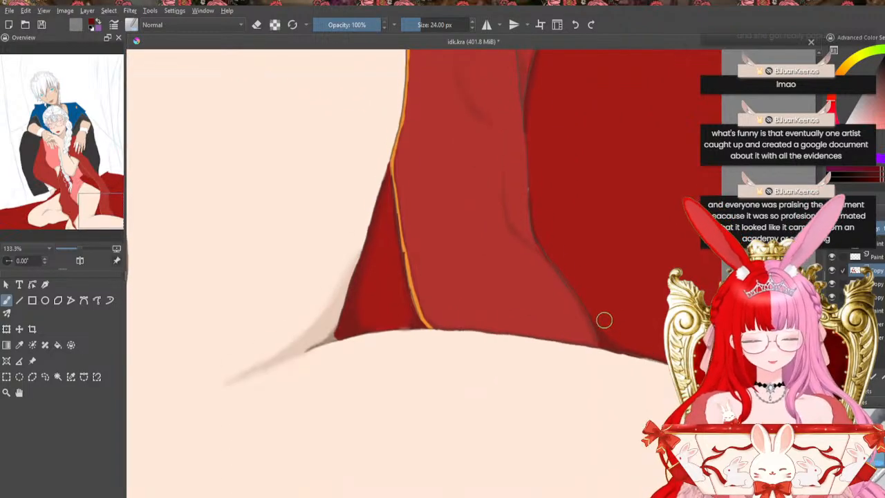
pyautogui.moveTo(87, 219); pyautogui.dragTo(40, 216)
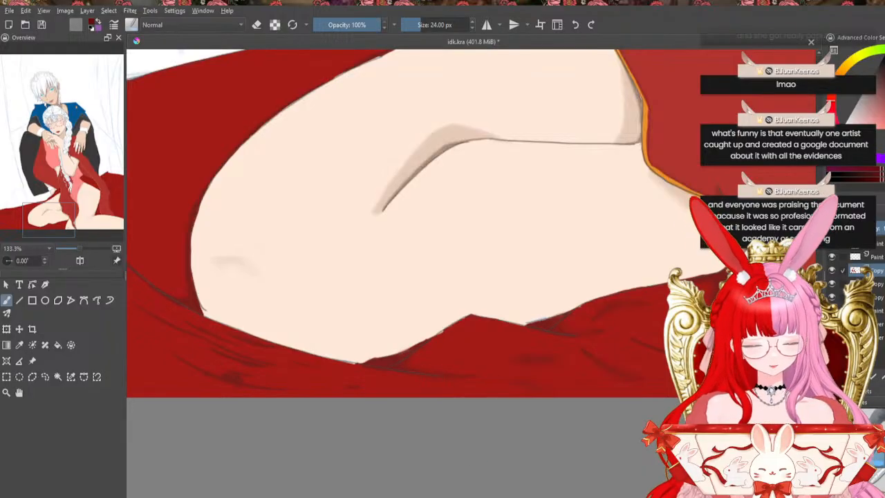
pyautogui.moveTo(356, 397); pyautogui.dragTo(488, 397)
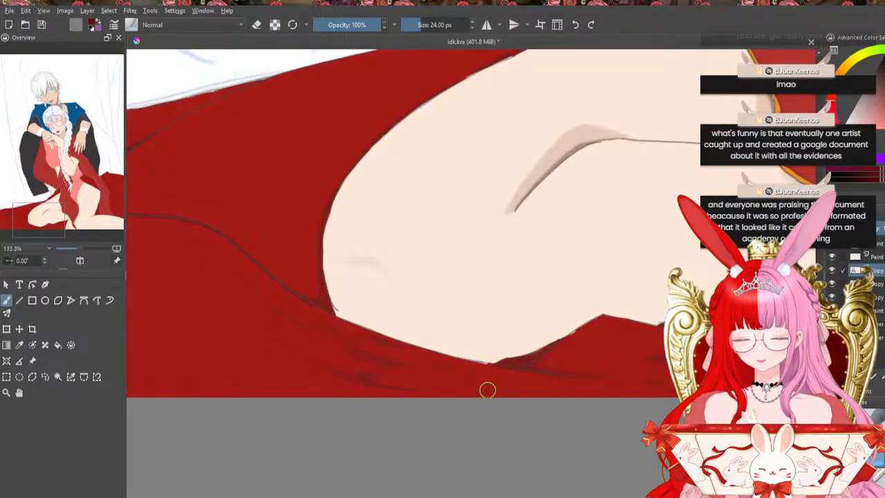
pyautogui.moveTo(446, 497); pyautogui.dragTo(369, 496)
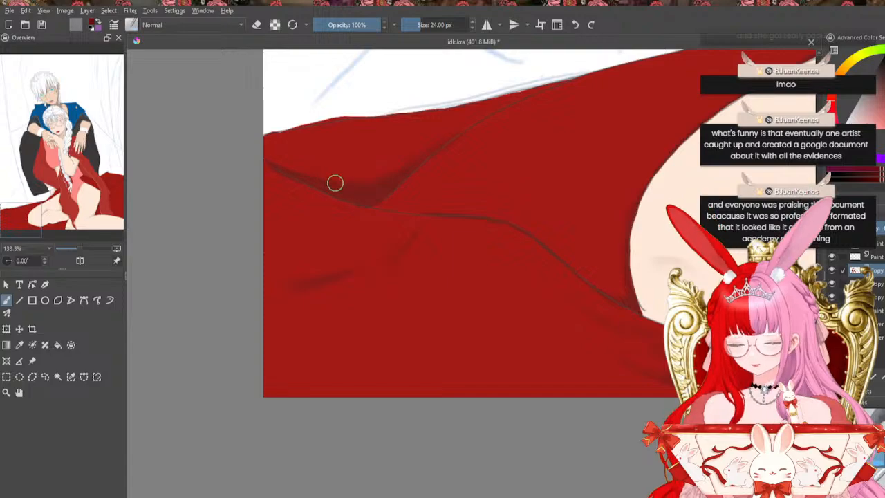
pyautogui.scroll(3, 415, 256)
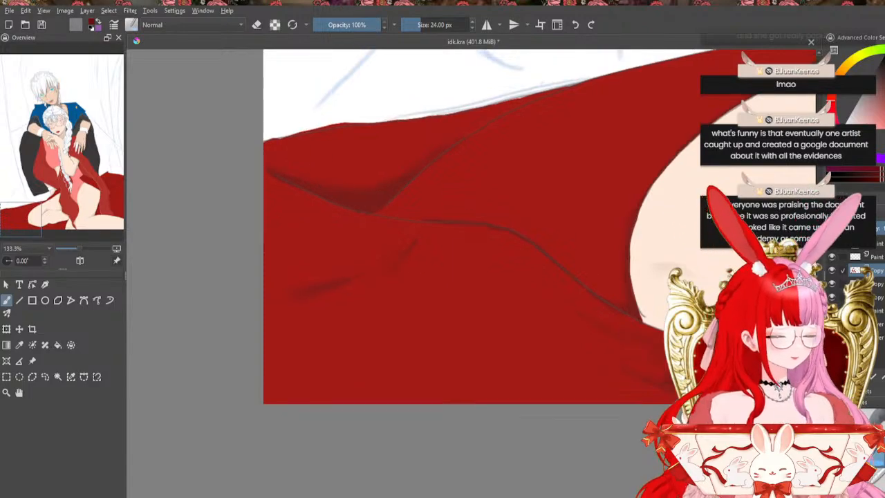
pyautogui.moveTo(426, 450); pyautogui.dragTo(429, 450)
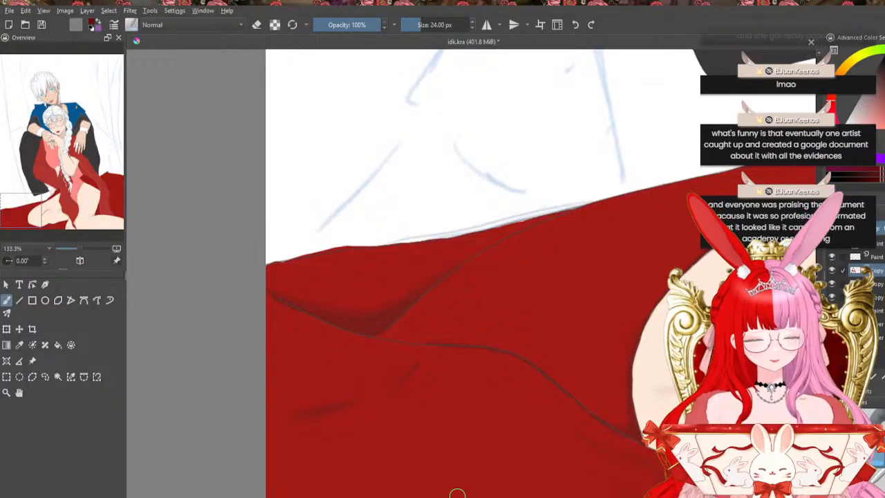
pyautogui.moveTo(458, 496); pyautogui.dragTo(502, 497)
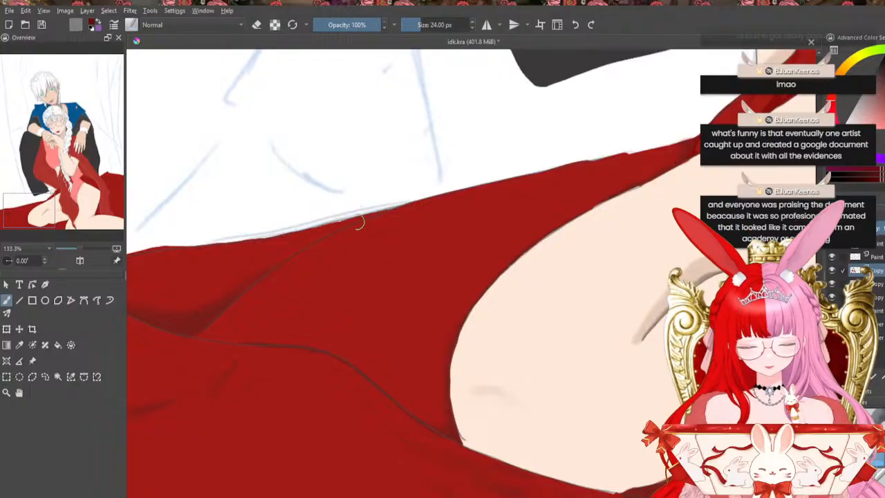
pyautogui.scroll(-5, 204, 128)
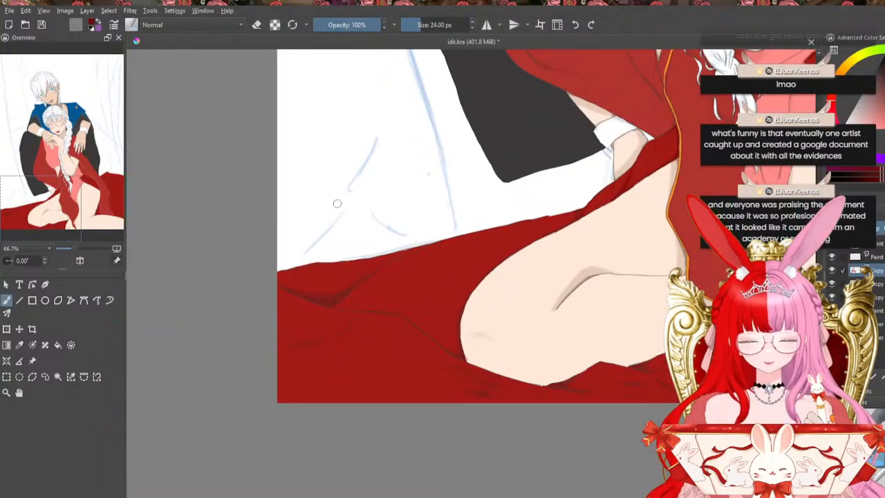
pyautogui.moveTo(72, 232); pyautogui.dragTo(106, 215)
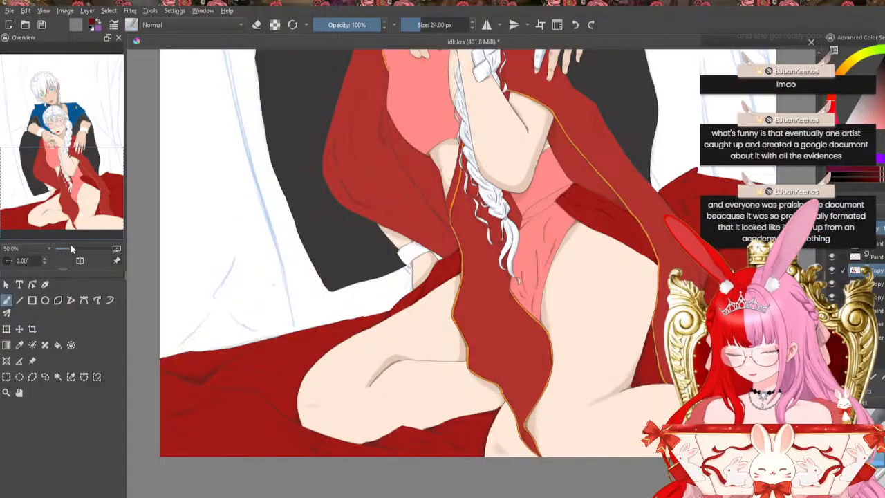
pyautogui.moveTo(68, 247); pyautogui.dragTo(61, 247)
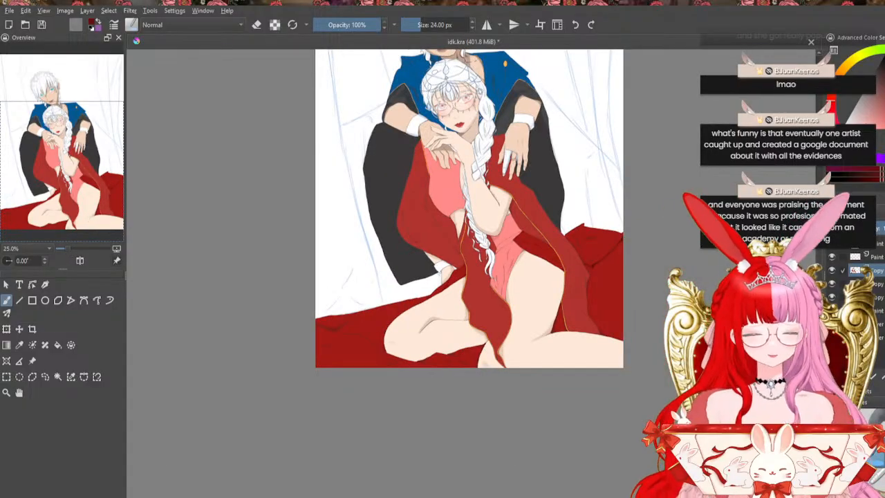
pyautogui.moveTo(824, 319); pyautogui.dragTo(819, 260)
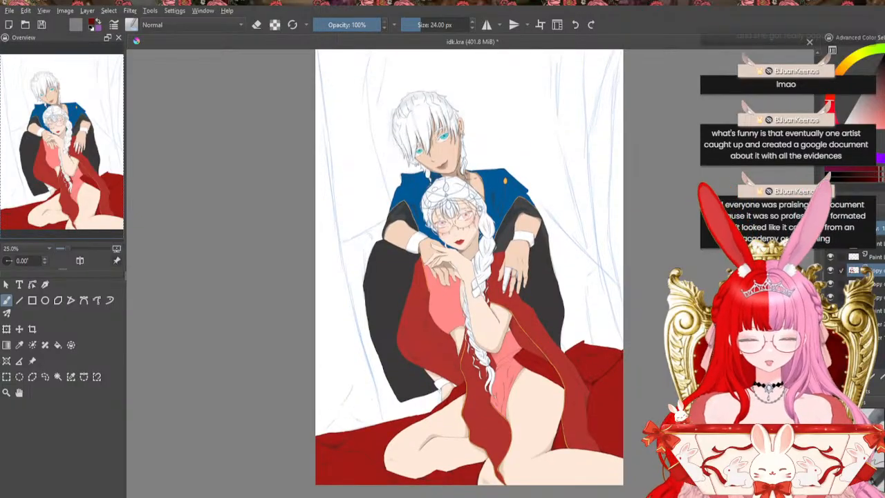
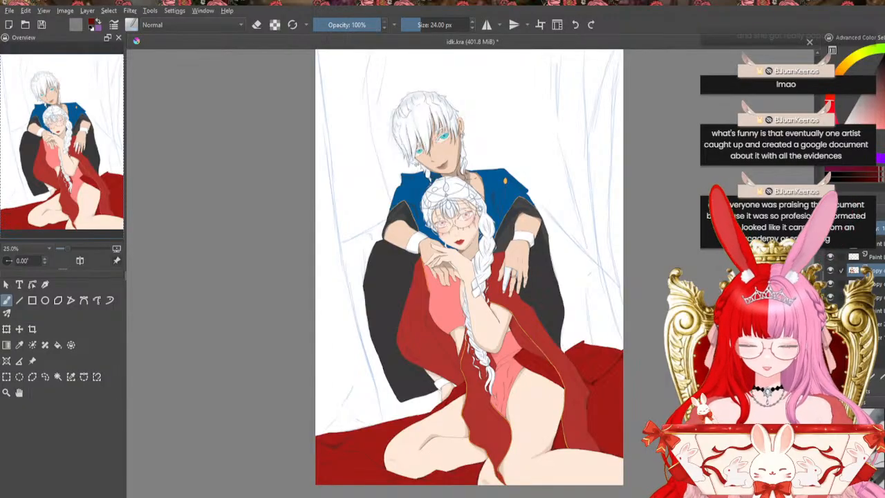
# Sample gold from the robe's trim and mark the white wrist cuffs, pointed finger ornament and braid clasps with short strokes
pyautogui.hotkey('ctrl', '+')
pyautogui.hotkey('ctrl', '+')
pyautogui.hotkey('ctrl', '+')
pyautogui.hotkey('ctrl', '+')
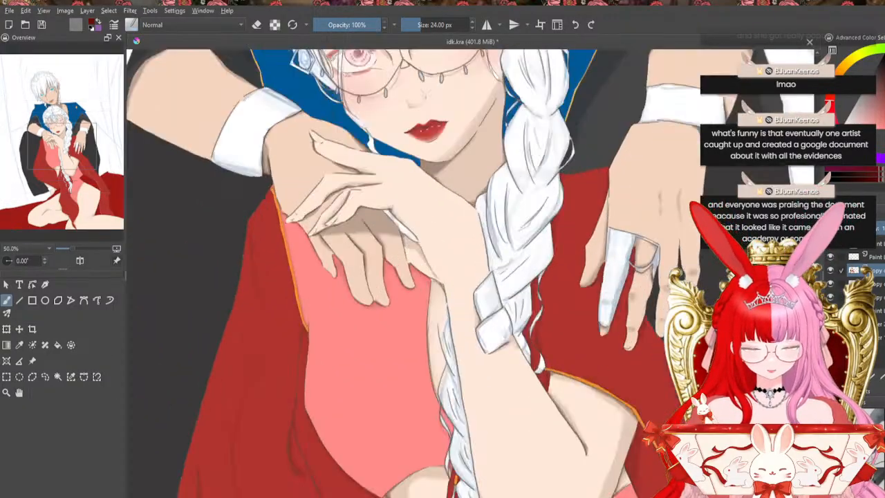
pyautogui.click(20, 345)
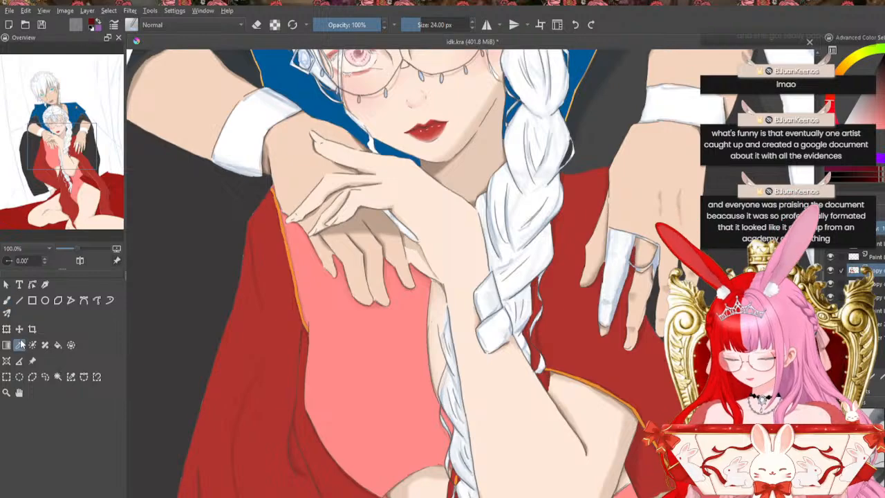
pyautogui.click(289, 224)
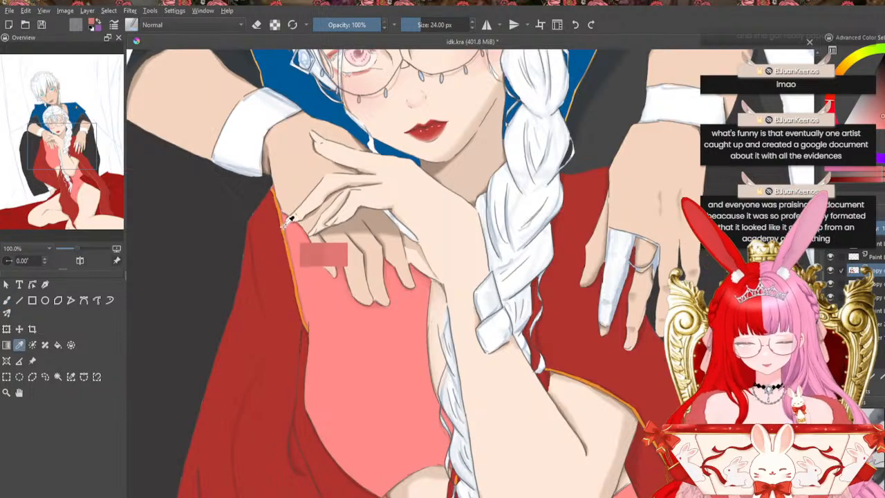
pyautogui.click(289, 220)
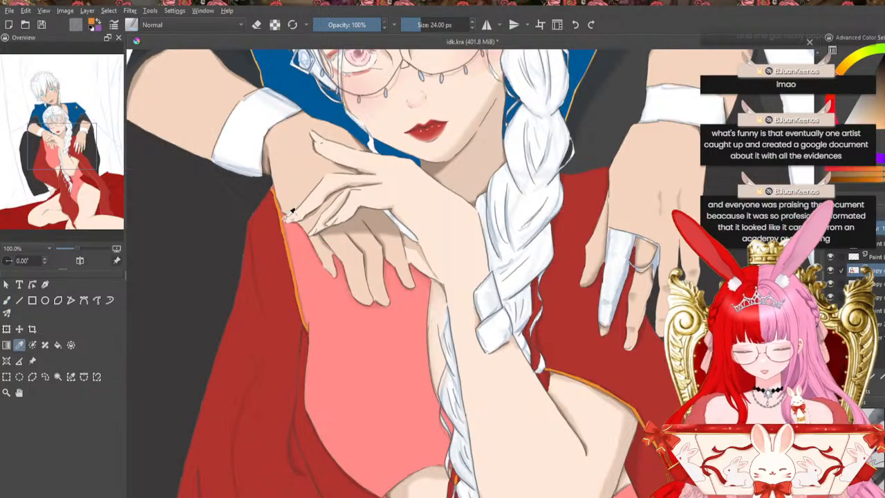
pyautogui.click(7, 299)
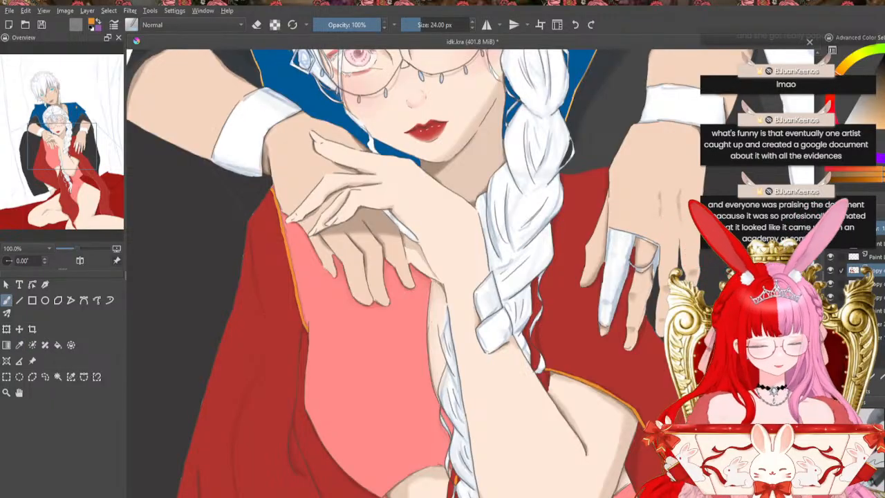
pyautogui.moveTo(248, 120); pyautogui.dragTo(259, 123)
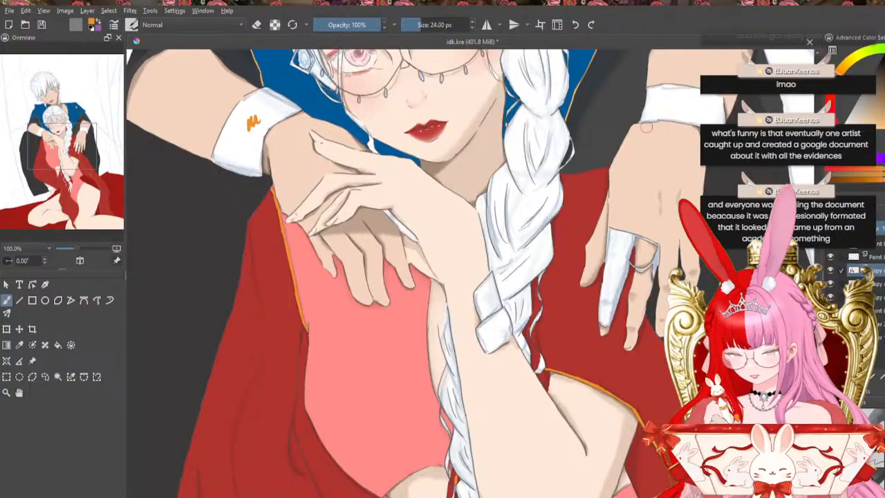
pyautogui.moveTo(661, 111); pyautogui.dragTo(685, 106)
pyautogui.moveTo(620, 249); pyautogui.dragTo(618, 271)
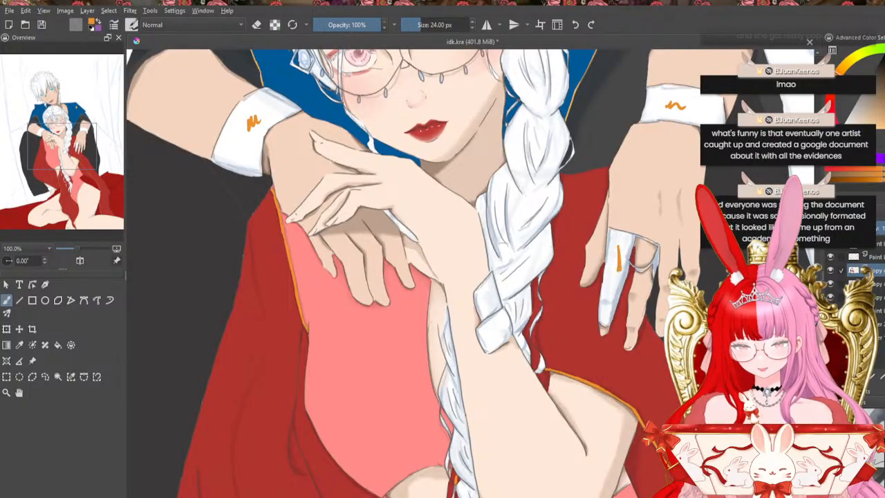
pyautogui.moveTo(489, 291); pyautogui.dragTo(490, 304)
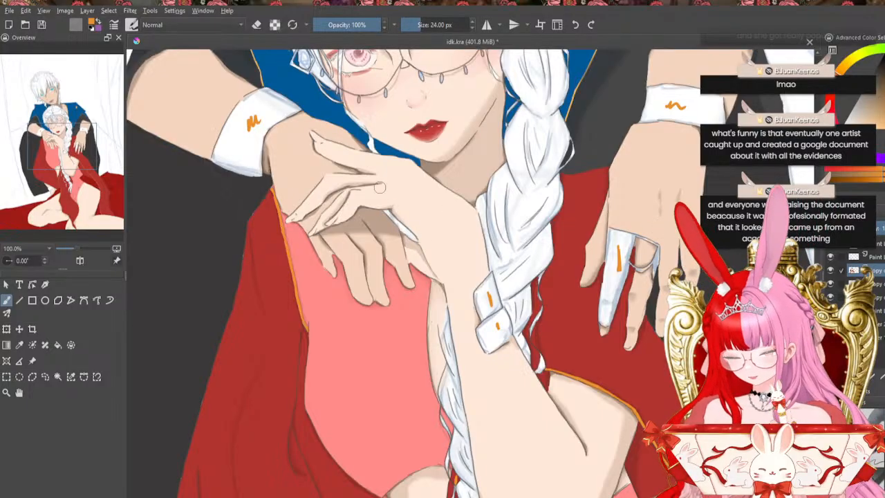
pyautogui.scroll(3, 457, 273)
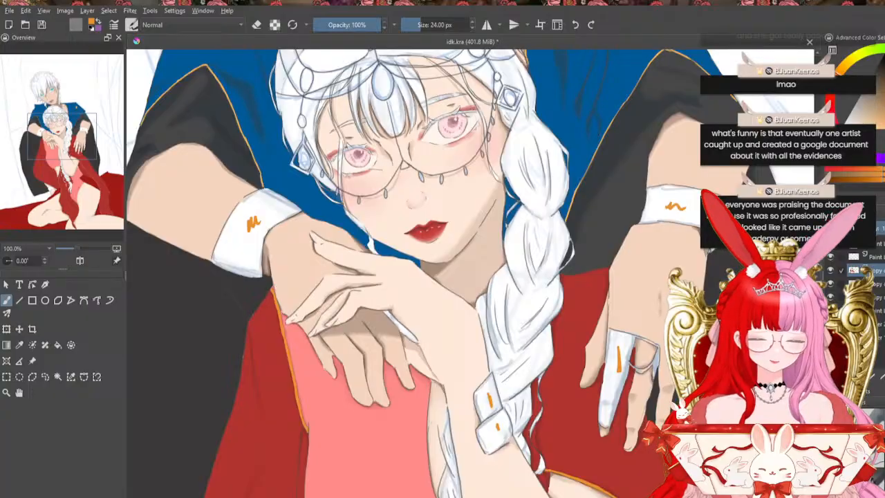
pyautogui.scroll(-2, 470, 273)
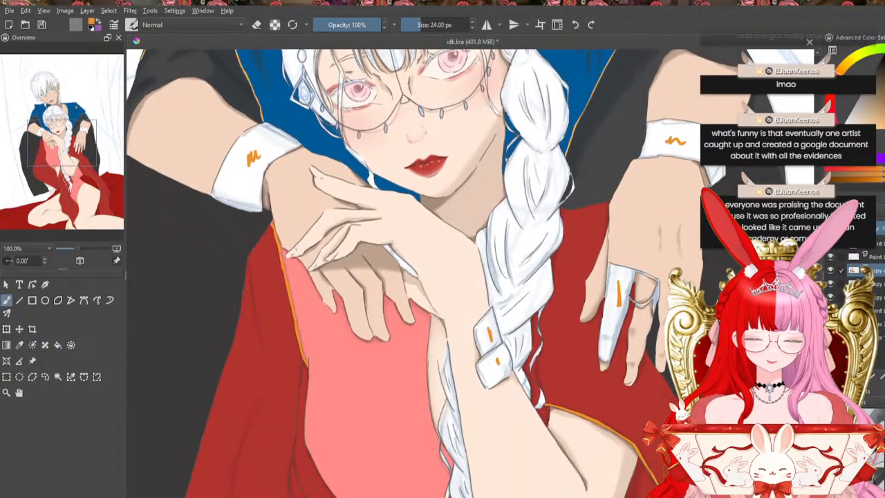
pyautogui.scroll(-4, 456, 273)
pyautogui.scroll(4, 456, 273)
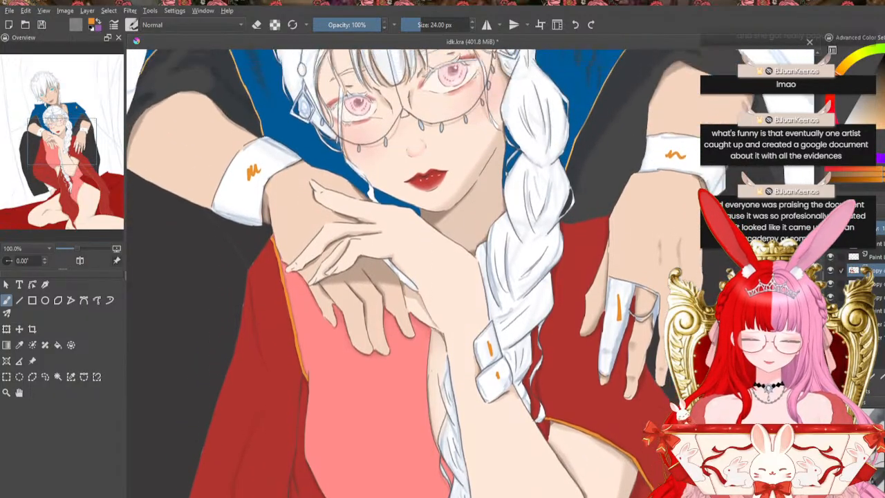
pyautogui.scroll(1, 456, 273)
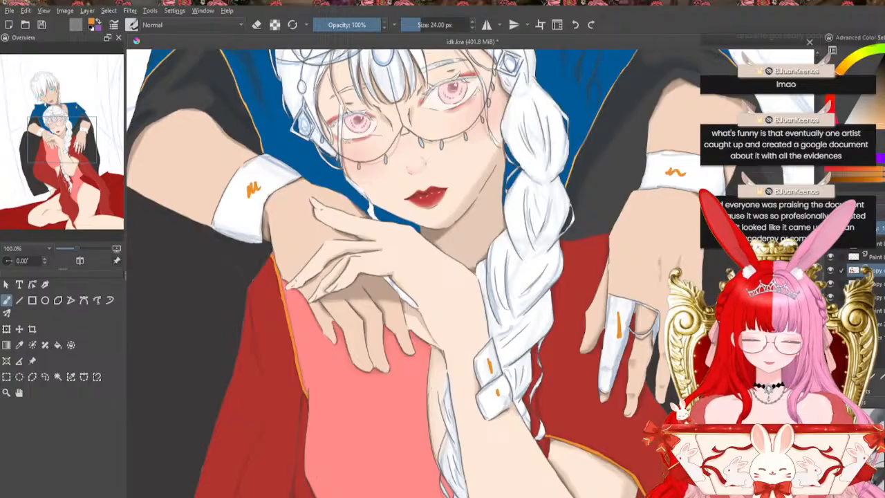
# Fill the white sliver beneath the raised wrist with the bodysuit's pink and shade it with a darker sampled pink
pyautogui.scroll(1, 467, 273)
pyautogui.scroll(3, 467, 273)
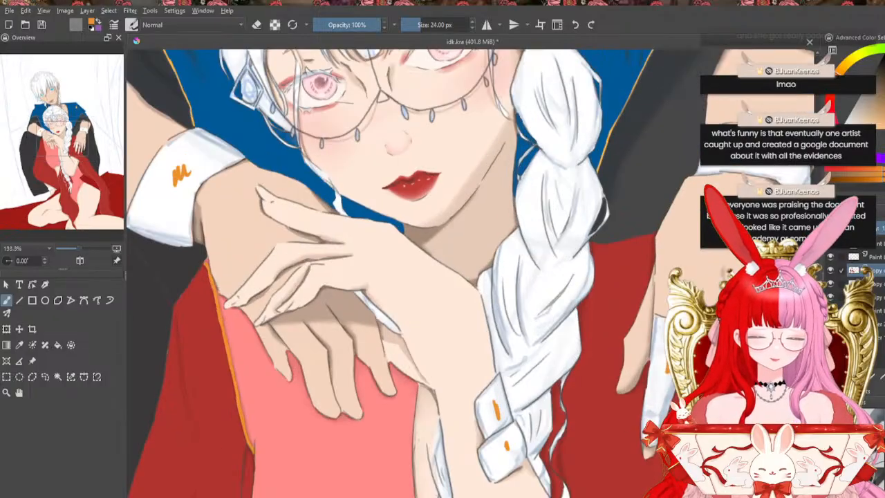
pyautogui.scroll(-3, 467, 273)
pyautogui.scroll(1, 456, 273)
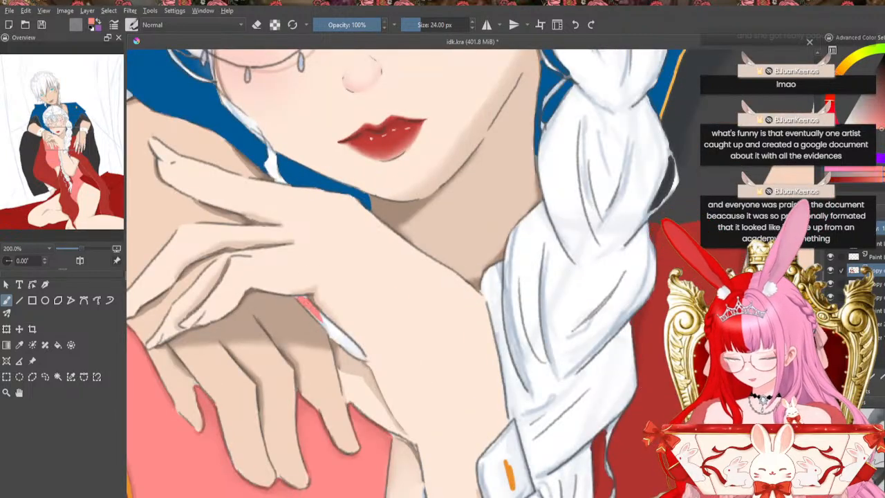
pyautogui.moveTo(321, 318); pyautogui.dragTo(360, 354)
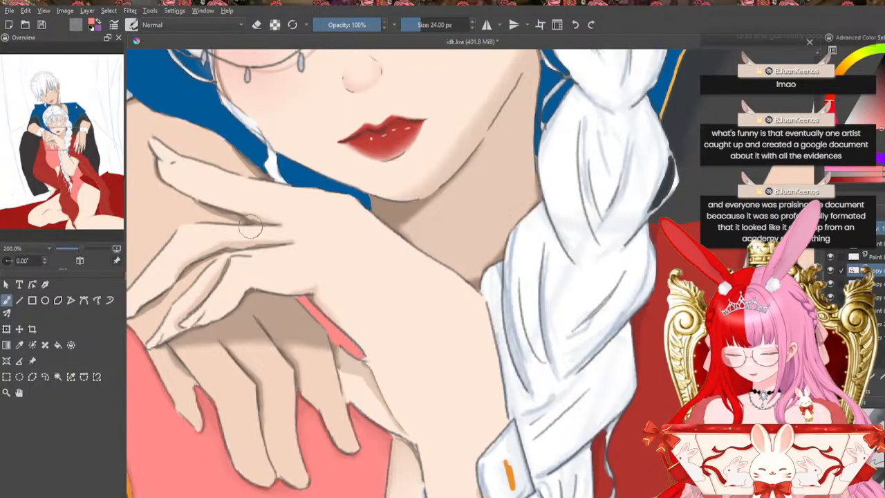
pyautogui.click(21, 346)
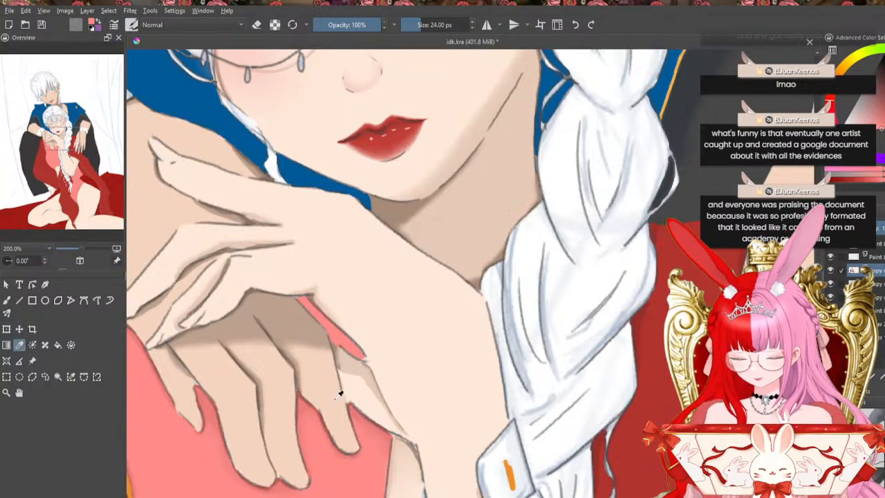
pyautogui.click(302, 400)
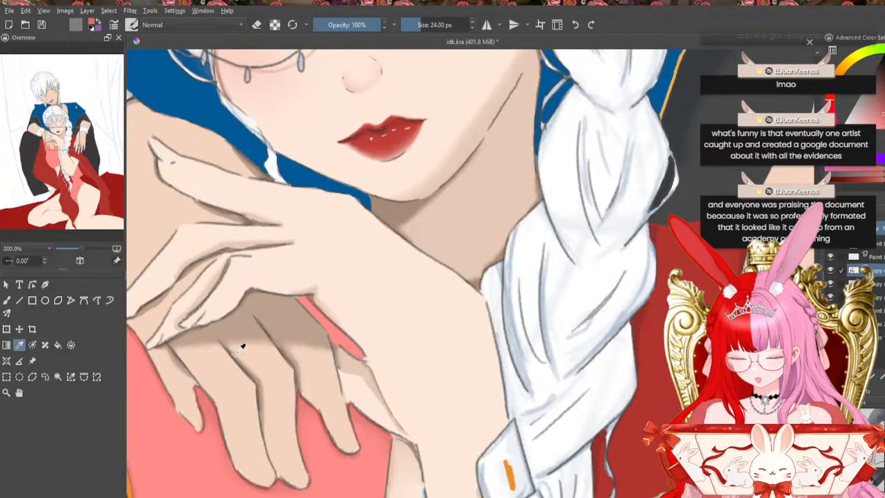
pyautogui.click(7, 301)
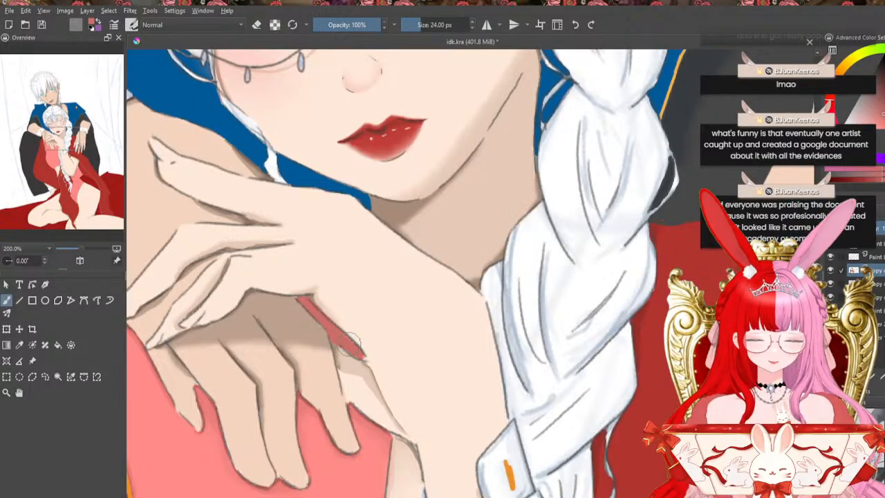
# Sample the orange-gold from the braid clasp mark and outline the white cuff on the forearm beside the seated woman's face, filling its pointed corner
pyautogui.keyDown('ctrl'); pyautogui.click(510, 476); pyautogui.keyUp('ctrl')
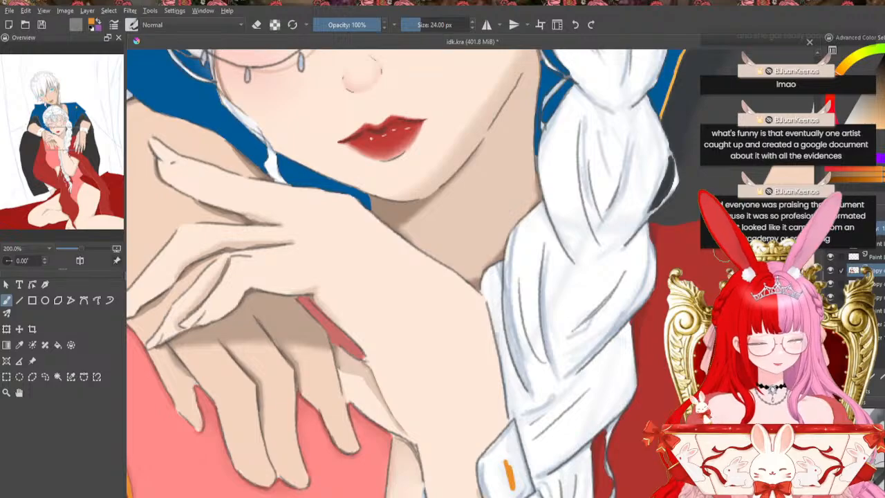
pyautogui.moveTo(822, 279); pyautogui.dragTo(824, 259)
pyautogui.moveTo(63, 139); pyautogui.dragTo(40, 141)
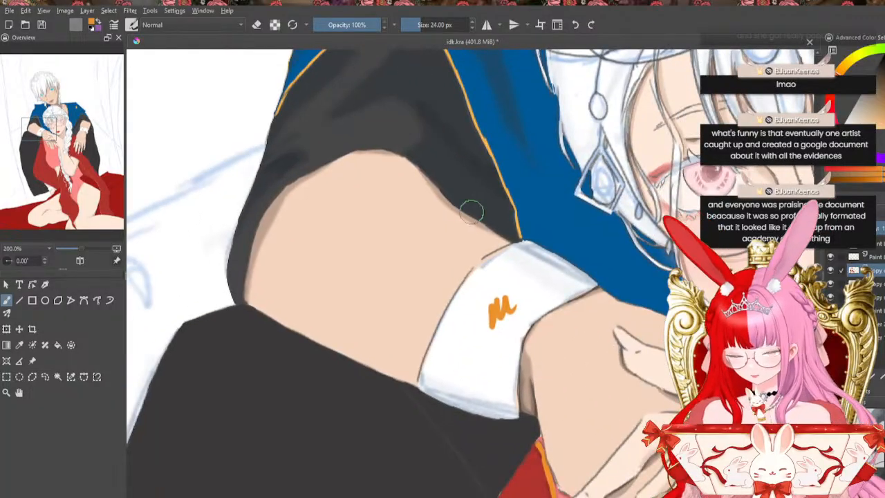
pyautogui.moveTo(503, 251); pyautogui.dragTo(524, 242)
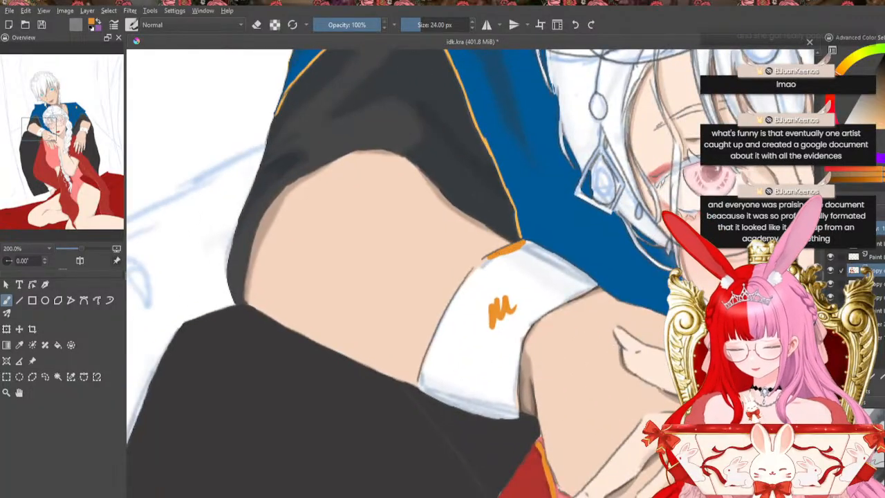
pyautogui.moveTo(483, 261)
pyautogui.mouseDown()
pyautogui.moveTo(426, 361)
pyautogui.moveTo(421, 387)
pyautogui.mouseUp()
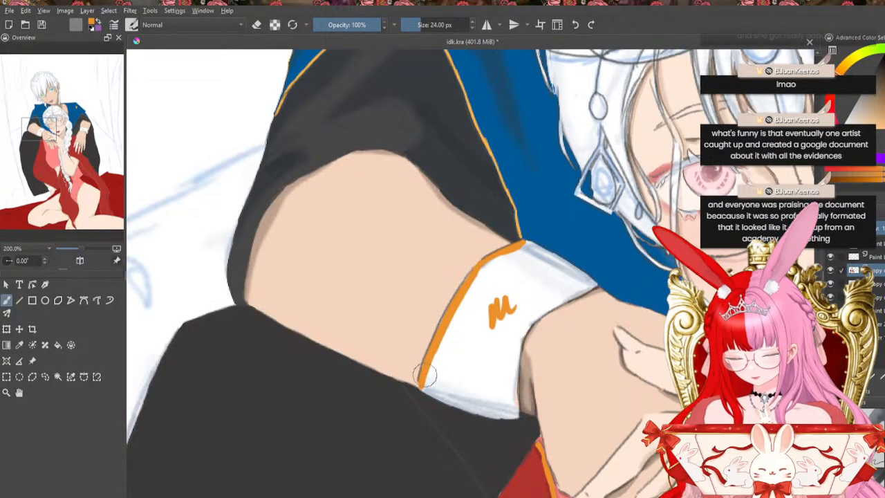
pyautogui.moveTo(421, 388); pyautogui.dragTo(517, 417)
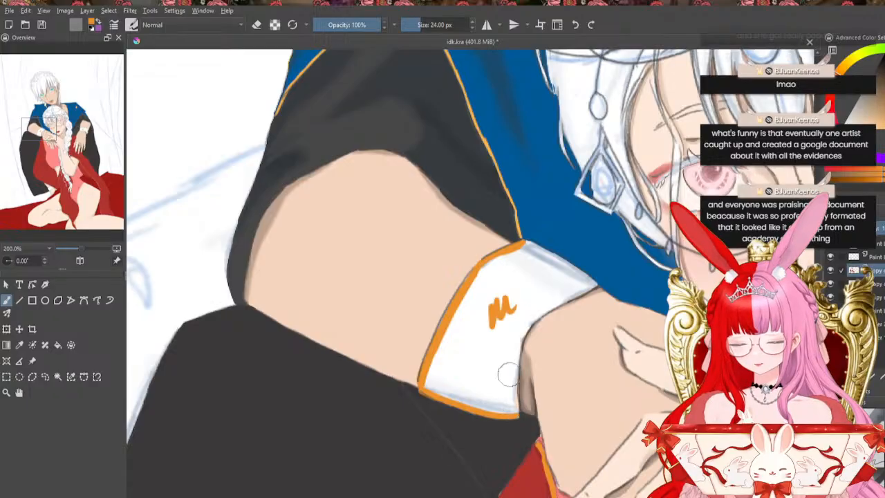
pyautogui.moveTo(536, 315)
pyautogui.mouseDown()
pyautogui.moveTo(514, 371)
pyautogui.moveTo(513, 403)
pyautogui.mouseUp()
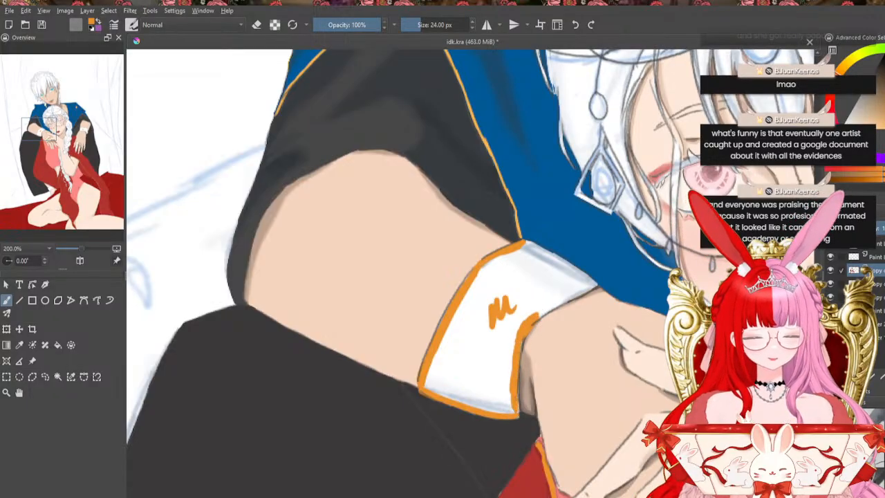
pyautogui.moveTo(538, 315); pyautogui.dragTo(595, 284)
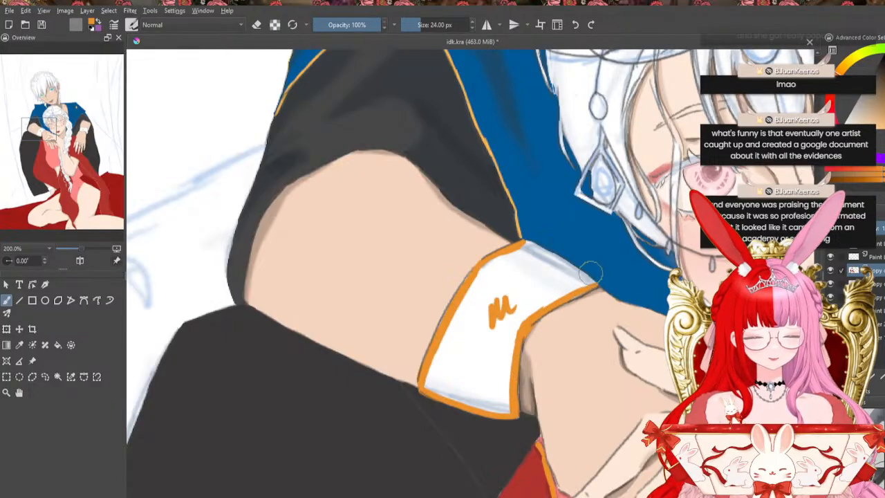
pyautogui.moveTo(530, 245); pyautogui.dragTo(595, 284)
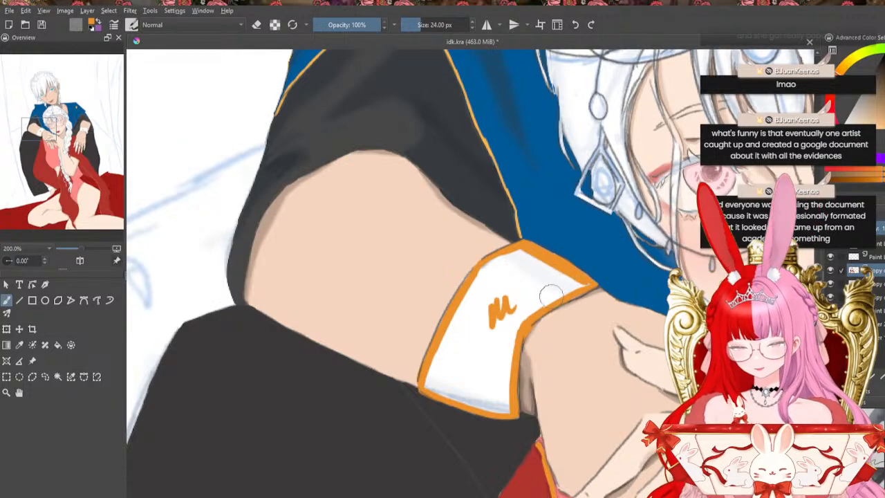
pyautogui.moveTo(546, 305)
pyautogui.mouseDown()
pyautogui.moveTo(566, 276)
pyautogui.moveTo(562, 294)
pyautogui.mouseUp()
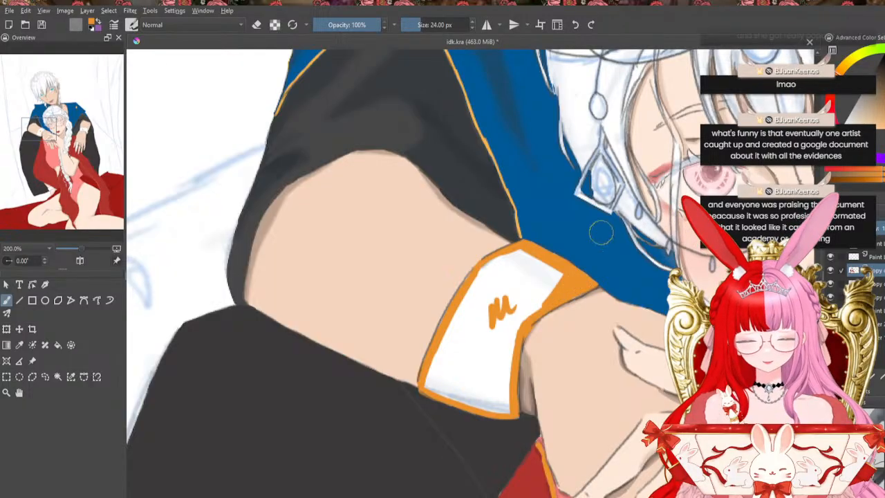
# Fill the outlined cuff with gold, paint over the leftover seam lines and erase the stray mark above its upper edge
pyautogui.click(57, 345)
pyautogui.click(524, 299)
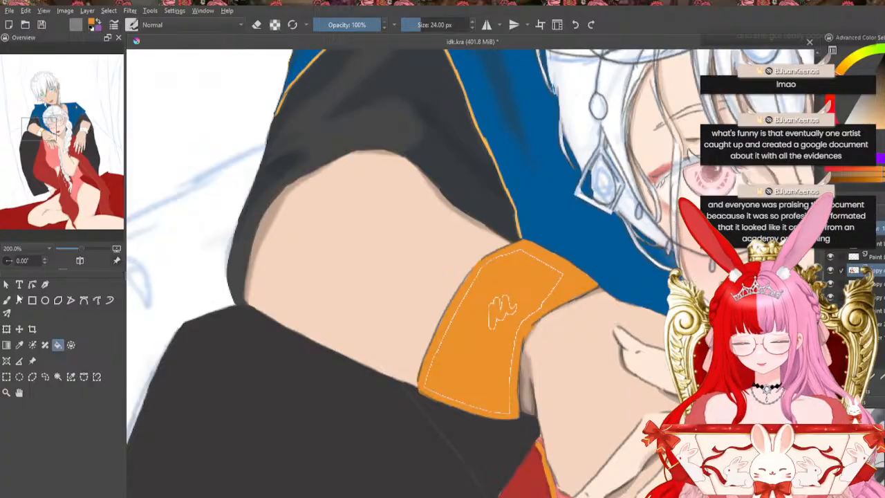
pyautogui.press('b')
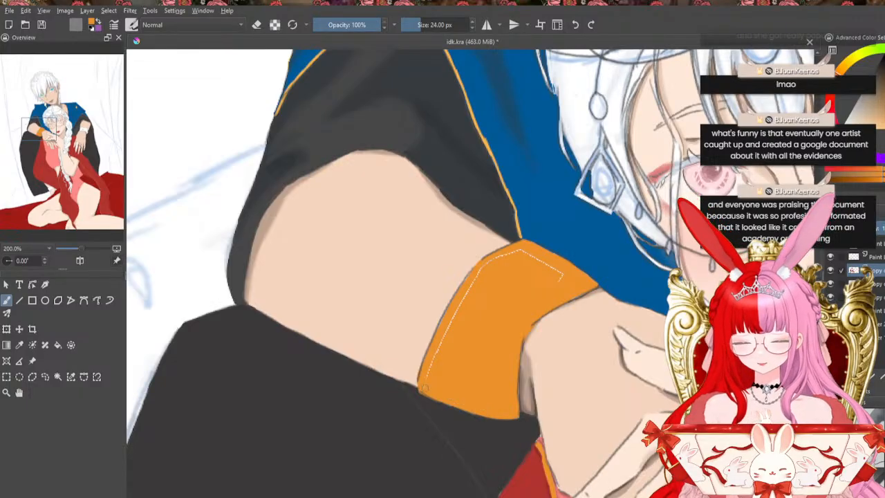
pyautogui.moveTo(448, 334); pyautogui.dragTo(466, 291)
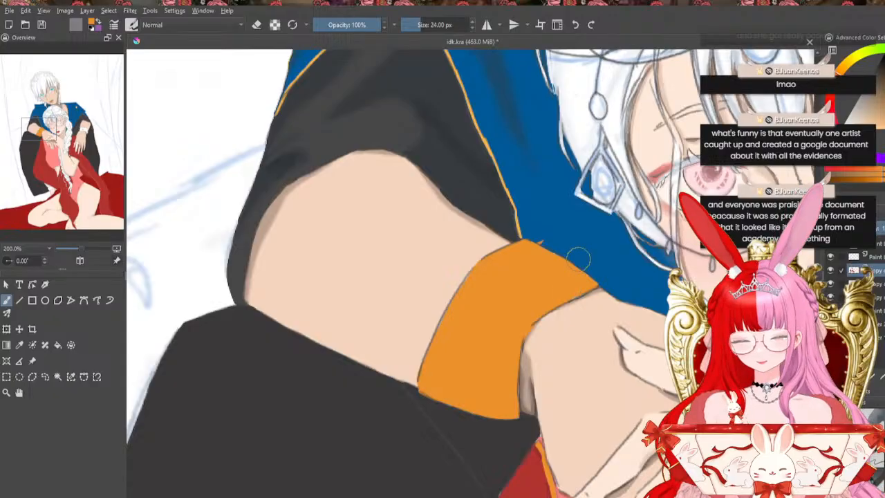
pyautogui.press('e')
pyautogui.moveTo(546, 237); pyautogui.dragTo(545, 242)
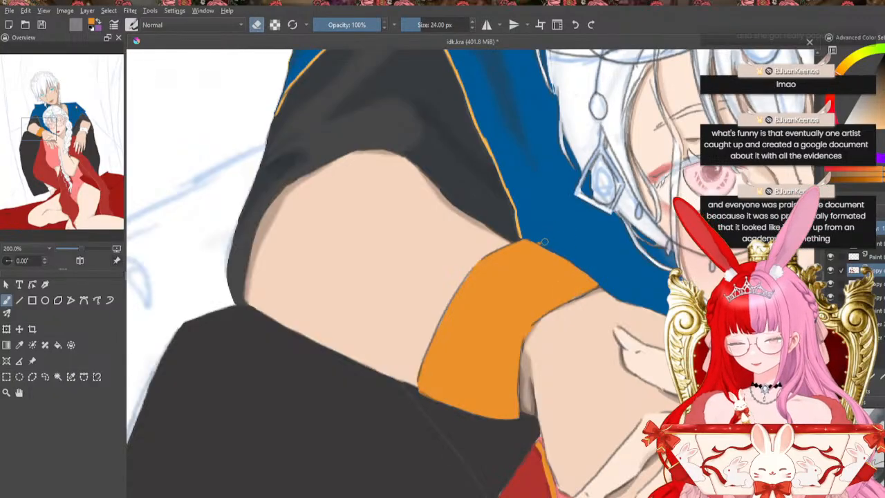
pyautogui.click(257, 25)
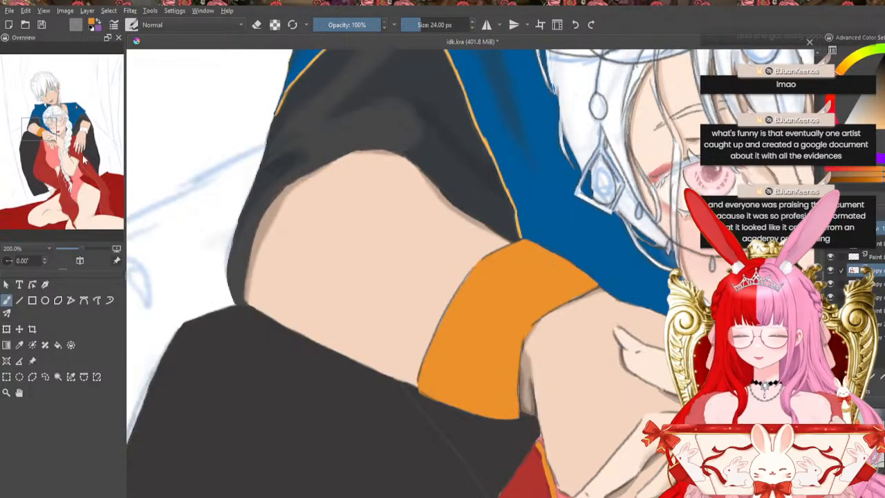
# Outline the other forearm's white cuff, beside the long braid, in gold along all its edges
pyautogui.click(56, 131)
pyautogui.moveTo(56, 131); pyautogui.dragTo(81, 134)
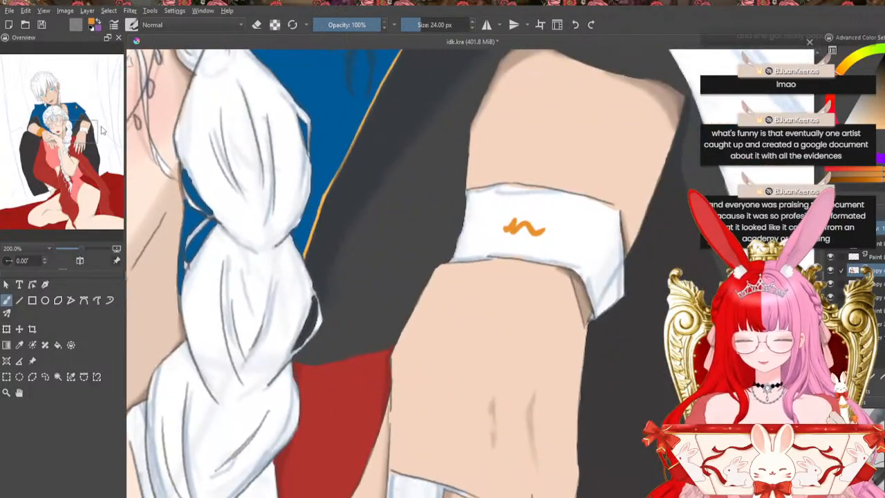
pyautogui.moveTo(469, 195)
pyautogui.mouseDown()
pyautogui.moveTo(469, 205)
pyautogui.moveTo(455, 258)
pyautogui.moveTo(530, 256)
pyautogui.moveTo(527, 263)
pyautogui.moveTo(590, 275)
pyautogui.moveTo(618, 299)
pyautogui.mouseUp()
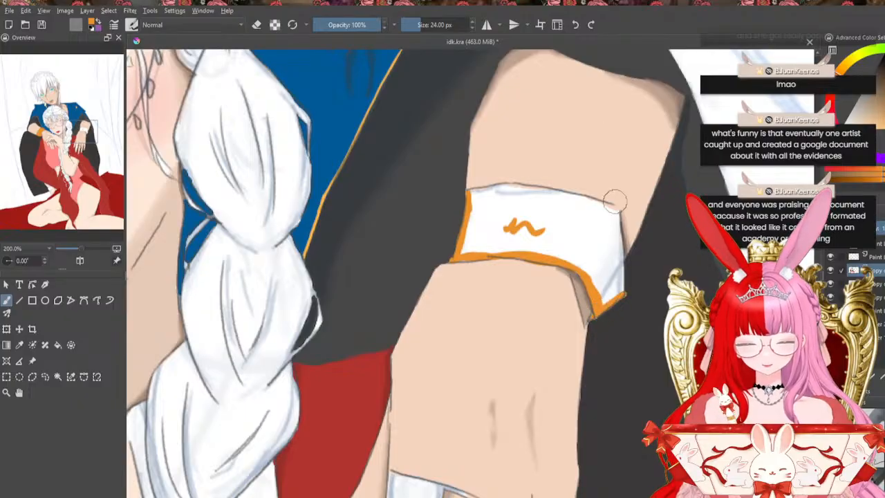
pyautogui.moveTo(615, 206); pyautogui.dragTo(622, 289)
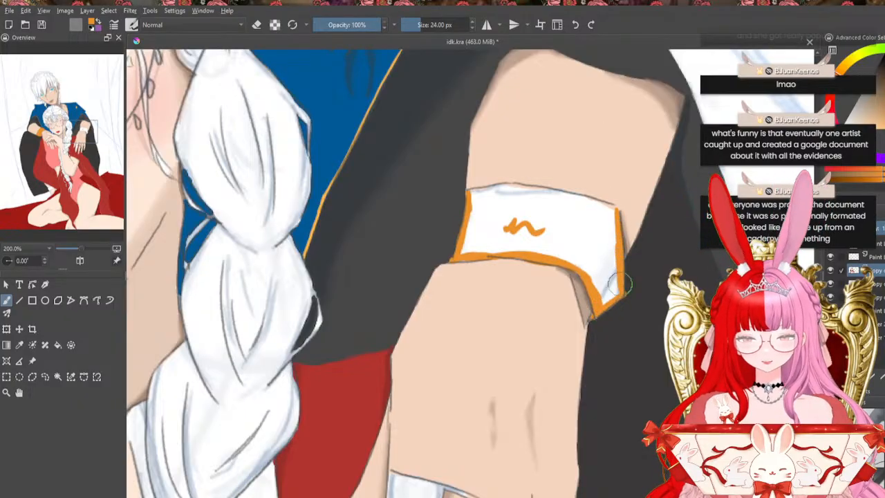
pyautogui.moveTo(568, 197); pyautogui.dragTo(616, 212)
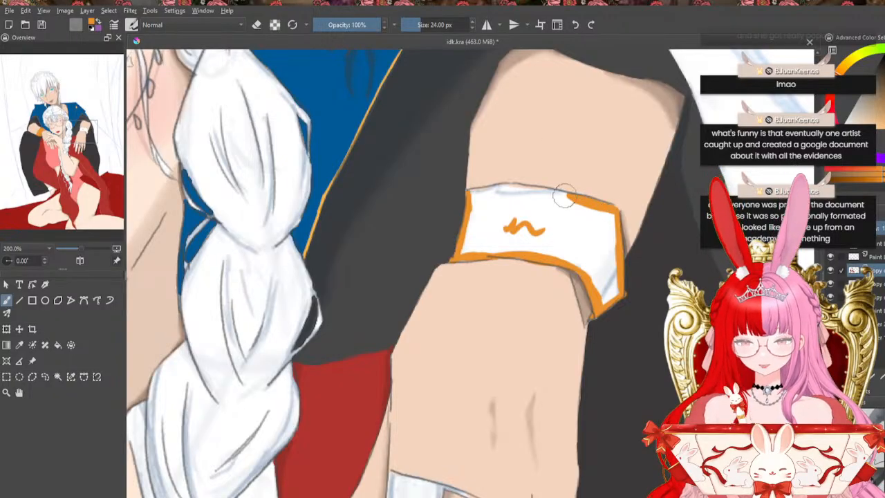
pyautogui.moveTo(542, 191)
pyautogui.mouseDown()
pyautogui.moveTo(565, 197)
pyautogui.moveTo(473, 193)
pyautogui.mouseUp()
pyautogui.click(576, 25)
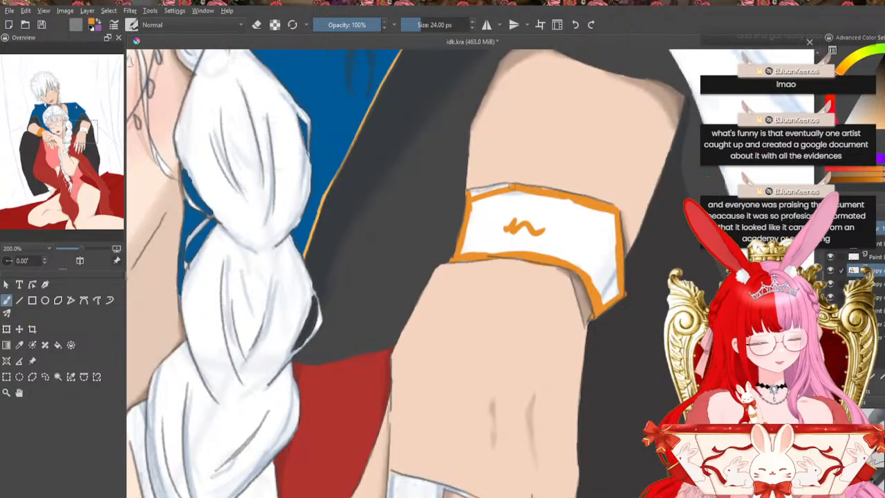
pyautogui.moveTo(515, 187); pyautogui.dragTo(482, 189)
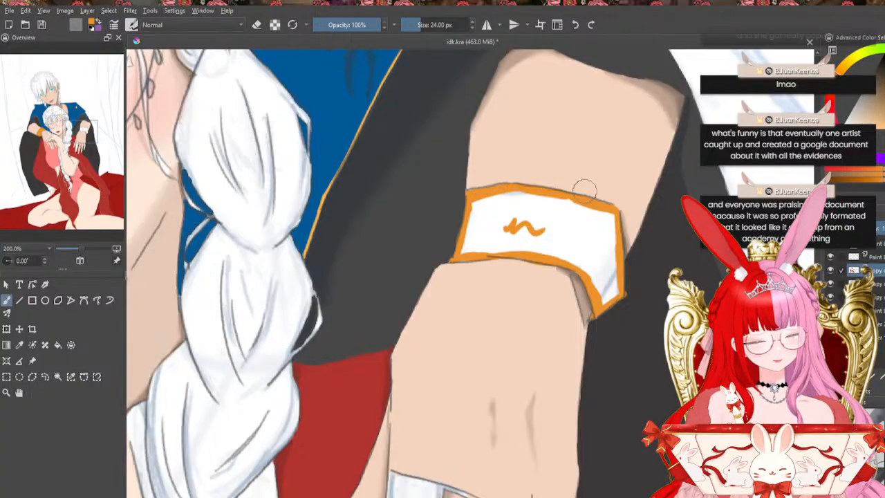
# Fill the cuff beside the braid with gold and brush over the remaining light seams inside it
pyautogui.click(58, 345)
pyautogui.click(567, 228)
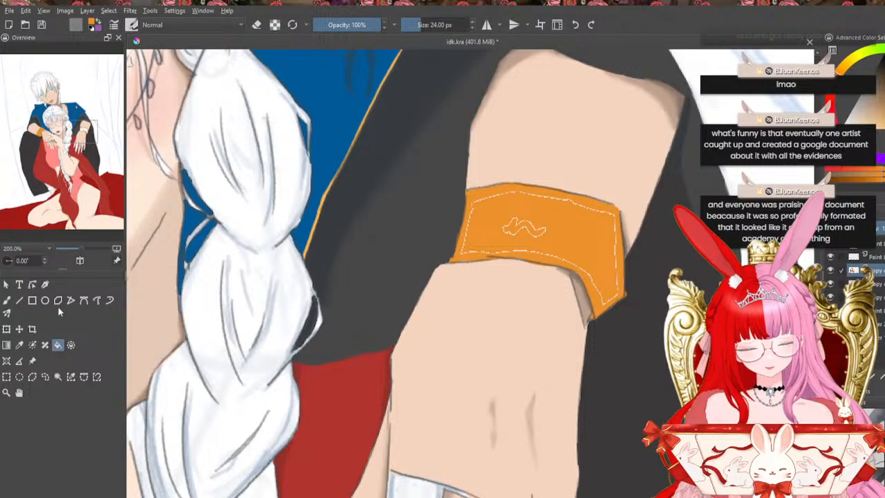
pyautogui.click(7, 300)
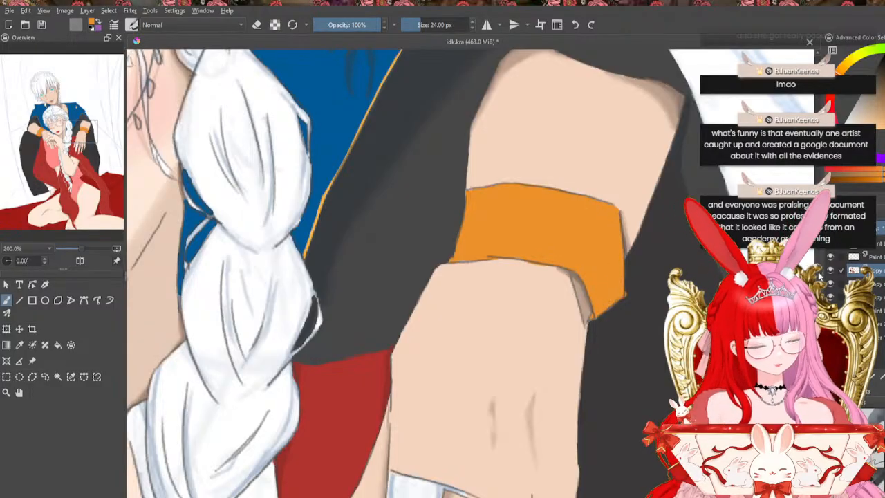
# Paint the small pointed link of the finger ornament, between the middle and ring fingers, solid gold
pyautogui.scroll(-5, 484, 249)
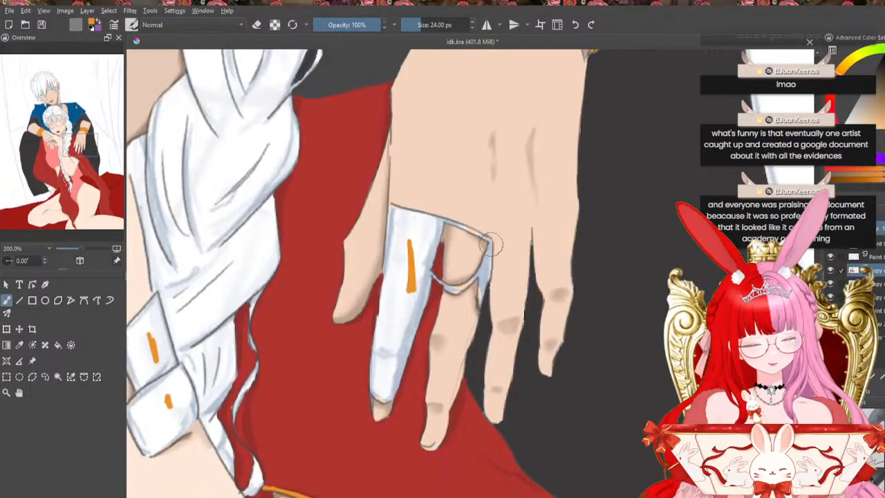
pyautogui.moveTo(490, 244); pyautogui.dragTo(482, 292)
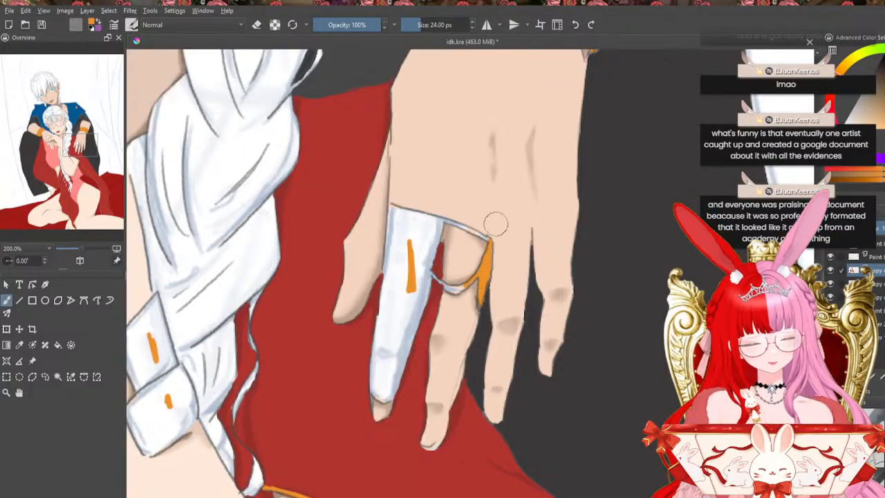
pyautogui.click(569, 29)
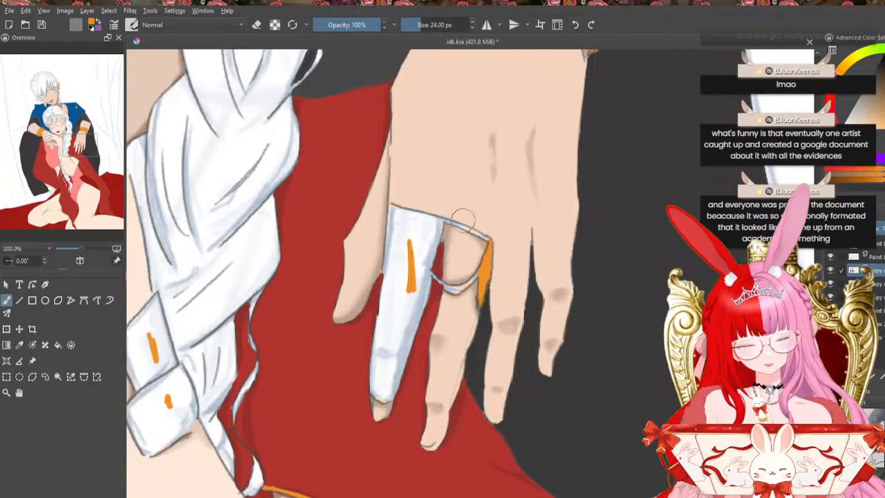
# Reduce the brush to 20 px and paint the finger ornament's upper connecting strand gold
pyautogui.press('[')
pyautogui.press('[')
pyautogui.moveTo(447, 224); pyautogui.dragTo(459, 229)
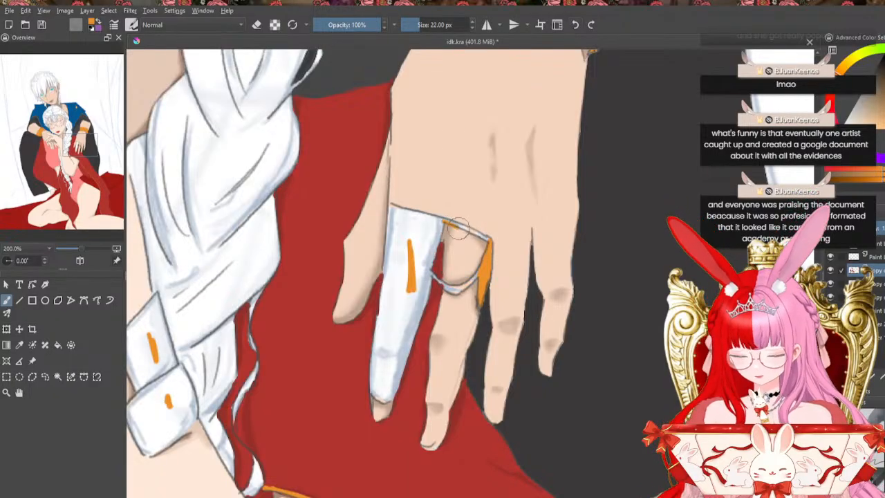
pyautogui.click(577, 28)
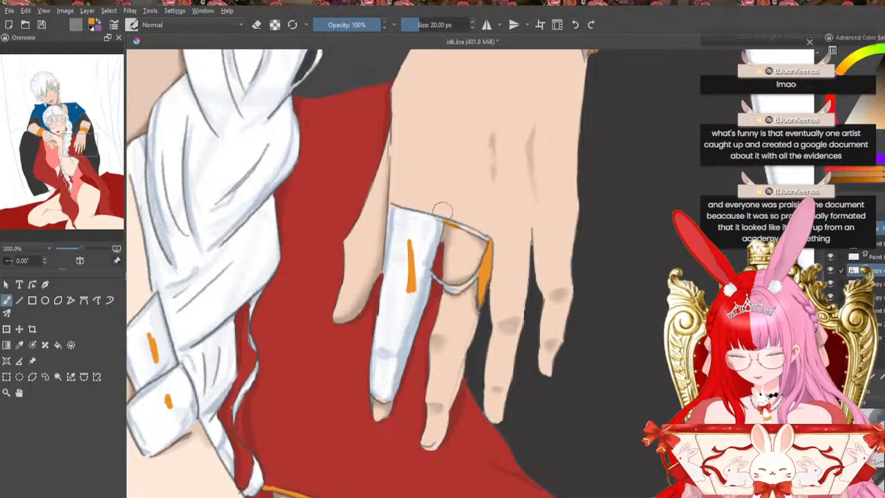
pyautogui.click(575, 27)
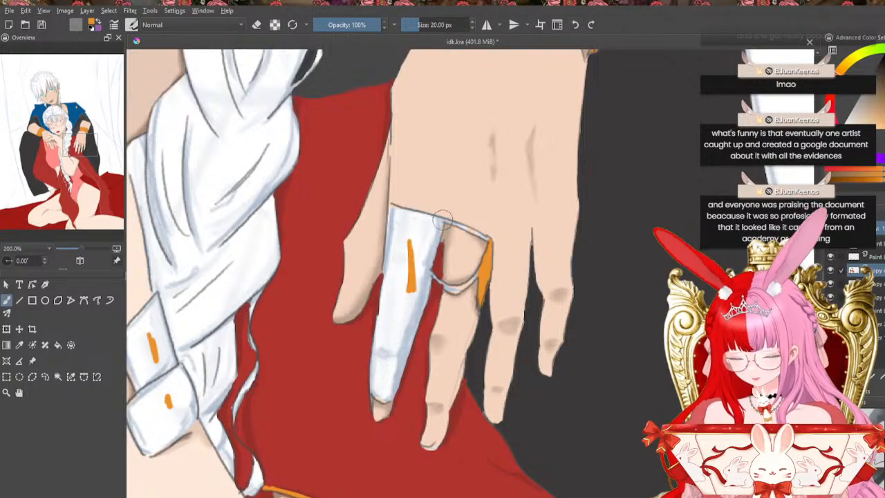
pyautogui.moveTo(445, 222); pyautogui.dragTo(460, 228)
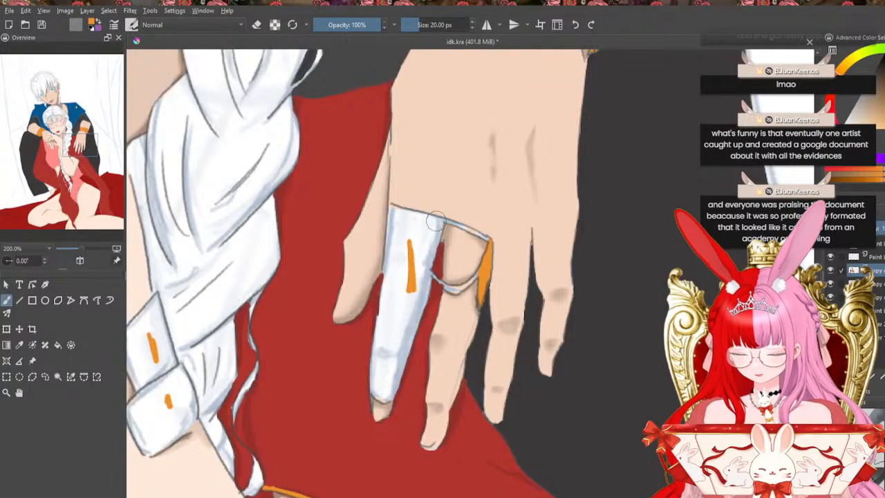
pyautogui.moveTo(438, 220); pyautogui.dragTo(464, 228)
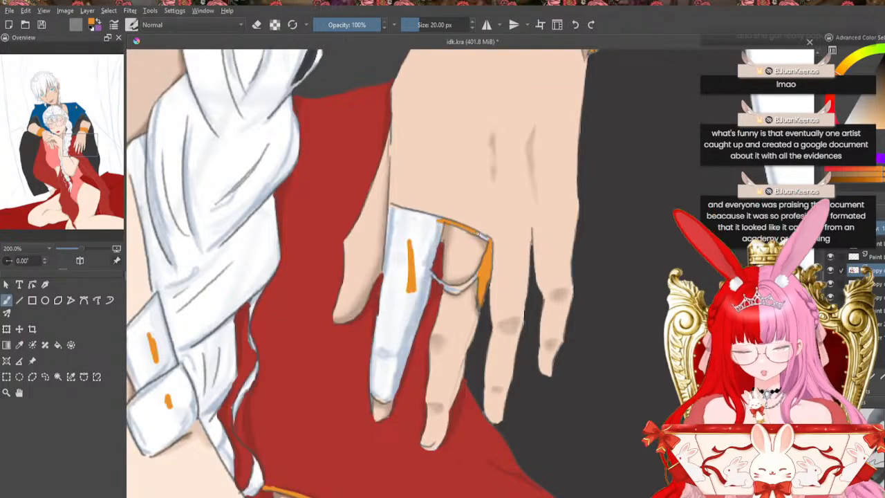
# Paint the finger ornament's curved lower strand gold, from the pointed finger sheath to the side link
pyautogui.moveTo(420, 261); pyautogui.dragTo(450, 290)
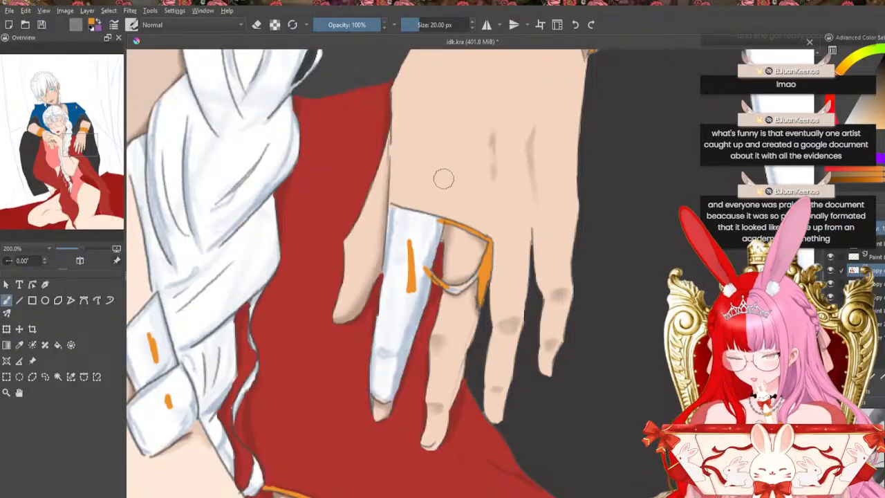
pyautogui.click(575, 24)
pyautogui.click(575, 25)
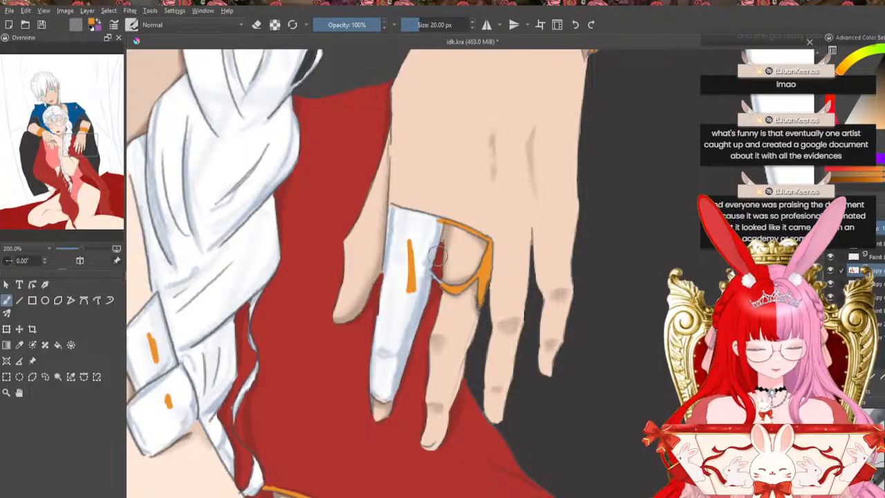
pyautogui.moveTo(429, 268); pyautogui.dragTo(439, 280)
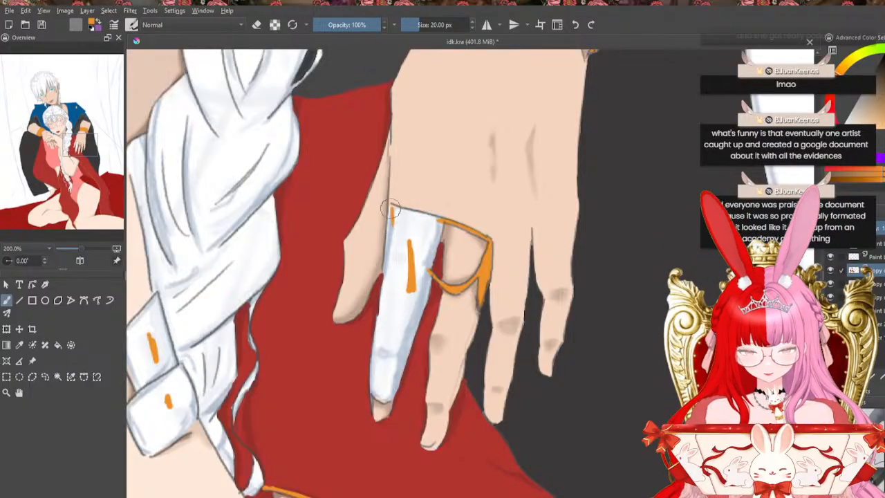
# Outline the pointed finger sheath in gold along its sides, upper edge and tip, undoing and redrawing the uneven strokes
pyautogui.moveTo(391, 207)
pyautogui.mouseDown()
pyautogui.moveTo(370, 392)
pyautogui.moveTo(392, 399)
pyautogui.mouseUp()
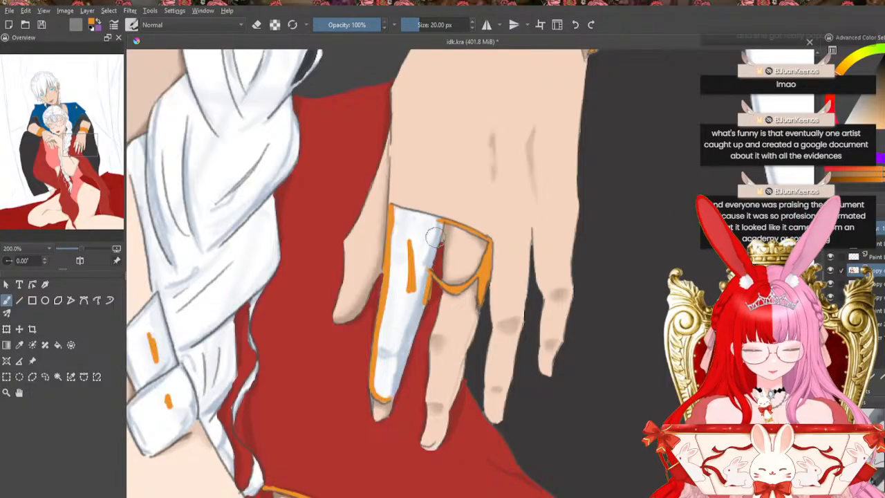
pyautogui.click(577, 26)
pyautogui.click(577, 26)
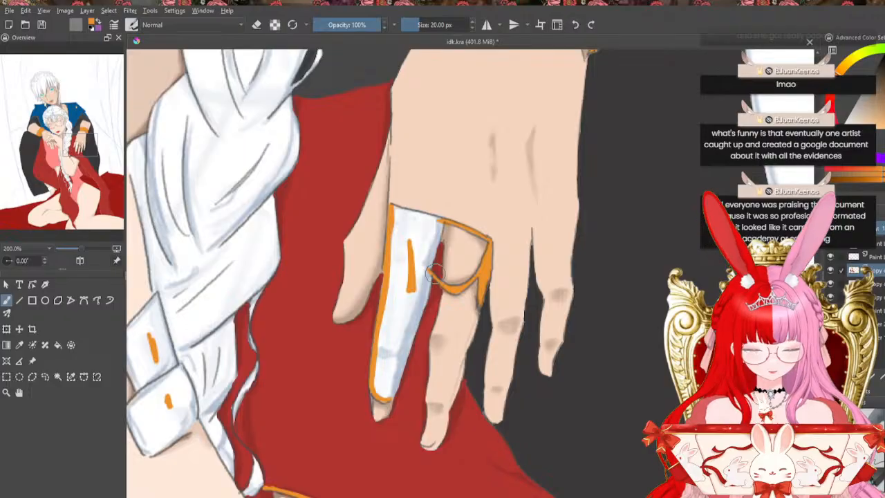
pyautogui.moveTo(432, 278); pyautogui.dragTo(415, 315)
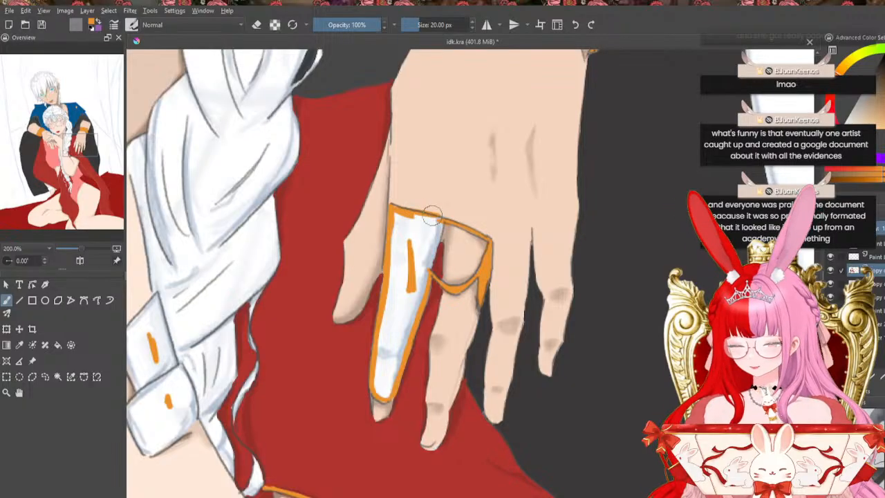
pyautogui.click(579, 25)
pyautogui.click(576, 26)
pyautogui.click(576, 25)
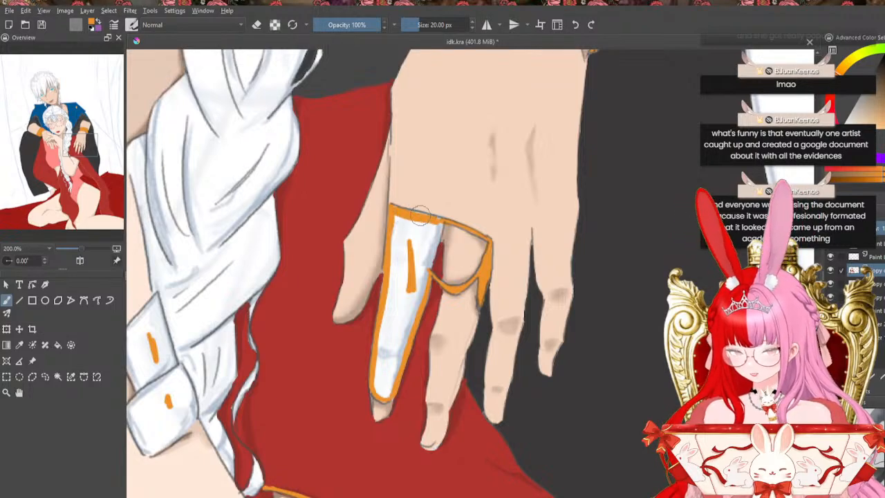
pyautogui.moveTo(438, 223); pyautogui.dragTo(415, 317)
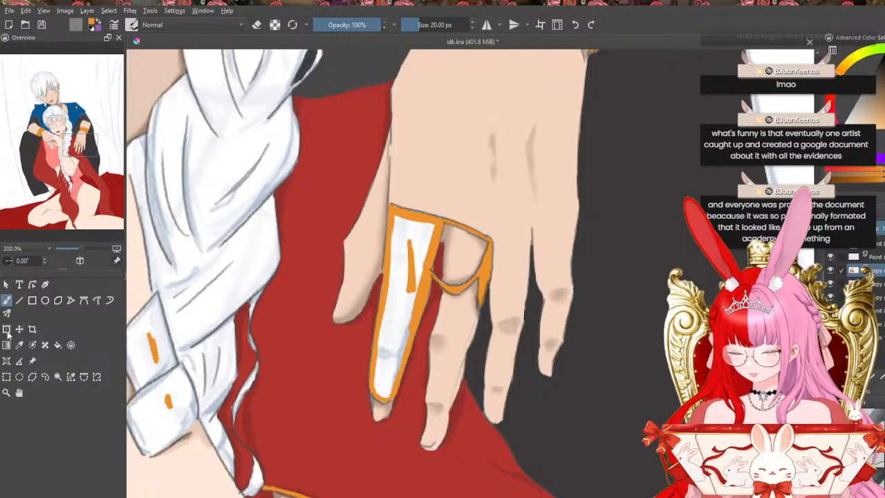
# Fill the outlined finger sheath with gold and brush over the remaining light seams inside it
pyautogui.click(58, 346)
pyautogui.click(420, 250)
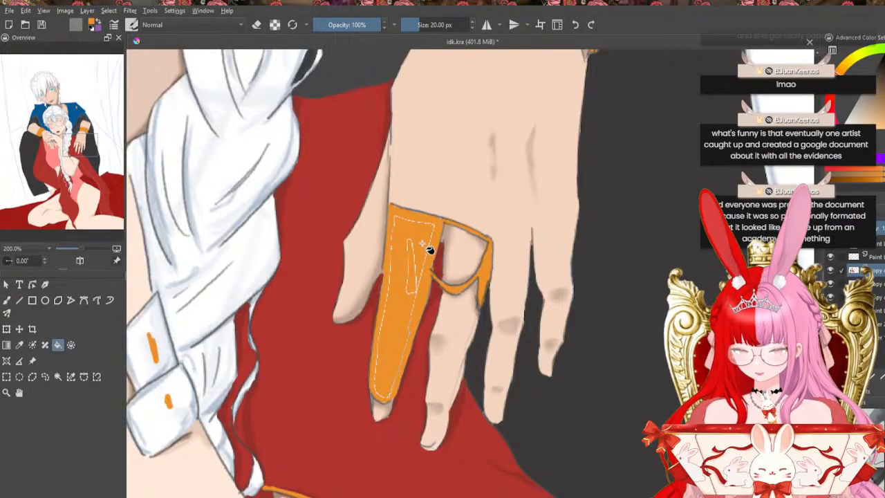
pyautogui.click(7, 300)
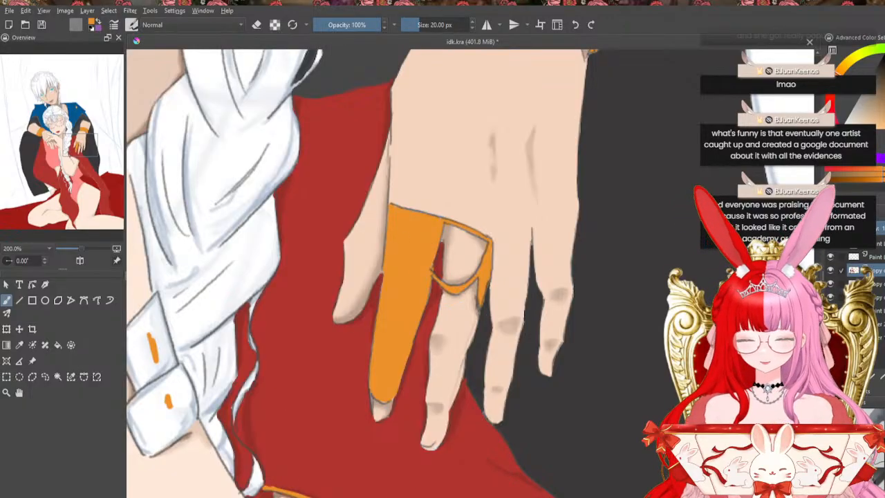
# Outline the two overlapping clasps beside the braid in gold, thickening the border inside the upper one
pyautogui.moveTo(530, 496); pyautogui.dragTo(423, 495)
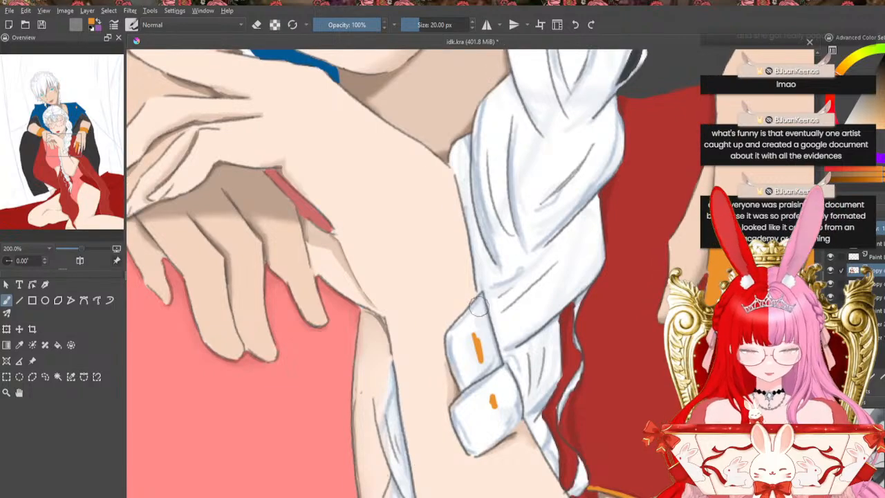
pyautogui.moveTo(480, 304)
pyautogui.mouseDown()
pyautogui.moveTo(450, 345)
pyautogui.moveTo(459, 384)
pyautogui.mouseUp()
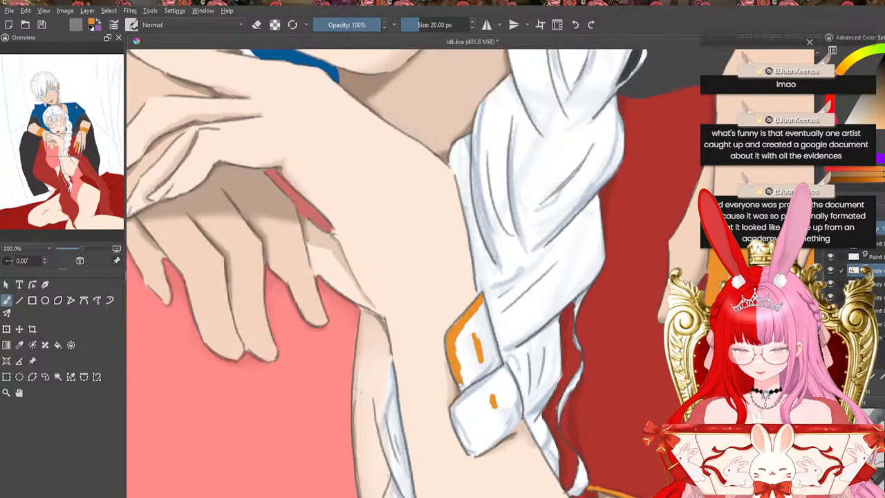
pyautogui.moveTo(482, 310)
pyautogui.mouseDown()
pyautogui.moveTo(494, 373)
pyautogui.moveTo(491, 340)
pyautogui.moveTo(504, 382)
pyautogui.mouseUp()
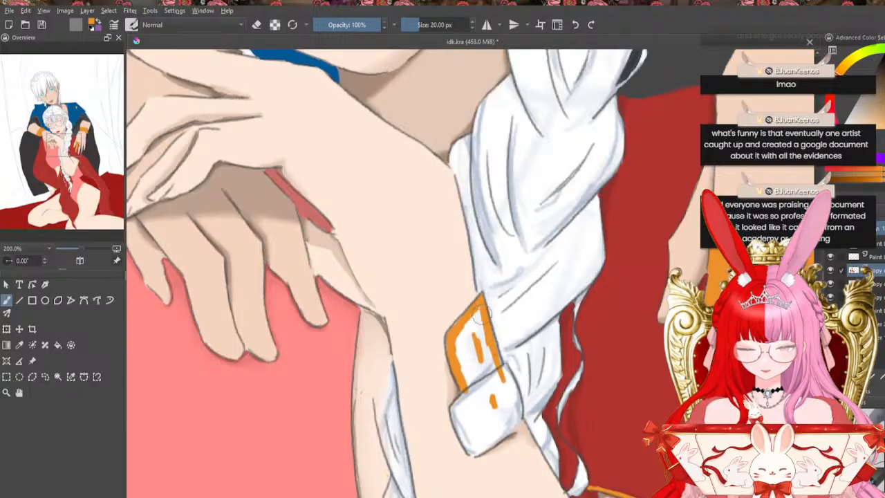
pyautogui.moveTo(485, 340); pyautogui.dragTo(511, 386)
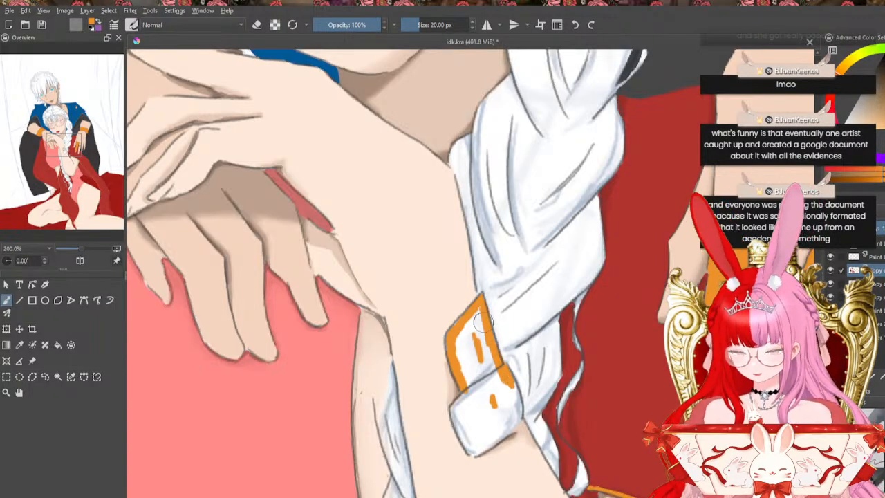
pyautogui.moveTo(465, 394)
pyautogui.mouseDown()
pyautogui.moveTo(461, 434)
pyautogui.moveTo(474, 452)
pyautogui.moveTo(495, 446)
pyautogui.mouseUp()
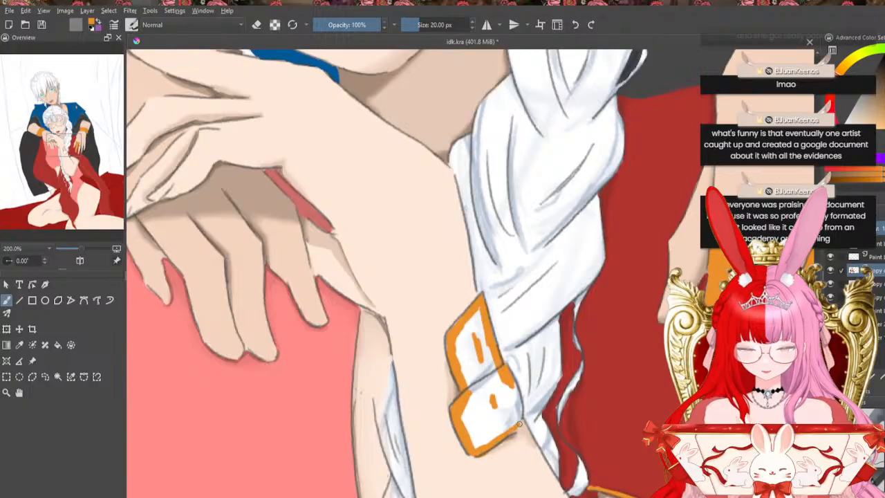
pyautogui.moveTo(513, 386); pyautogui.dragTo(520, 417)
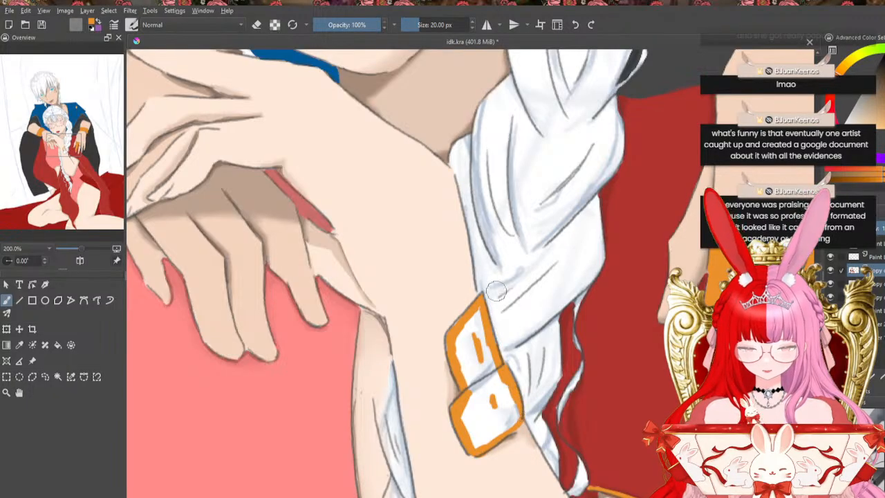
pyautogui.moveTo(479, 323)
pyautogui.mouseDown()
pyautogui.moveTo(462, 354)
pyautogui.moveTo(466, 323)
pyautogui.moveTo(479, 325)
pyautogui.mouseUp()
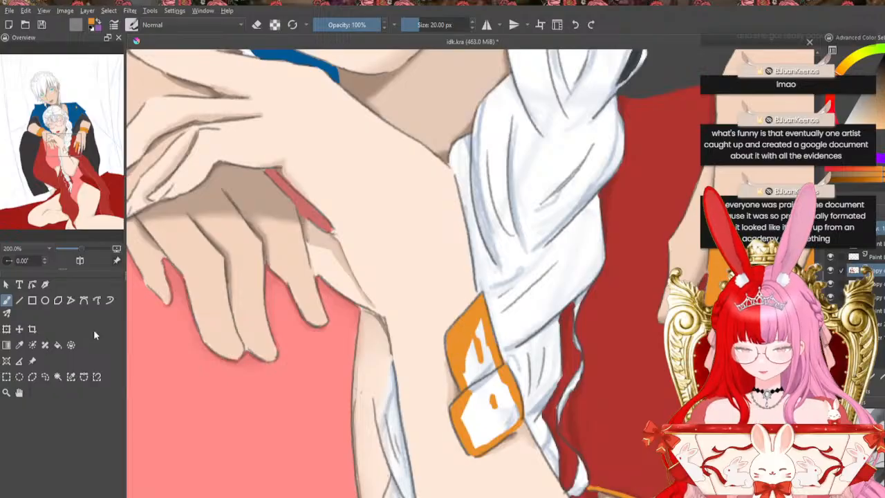
# Fill both outlined clasps with gold, enlarge the brush to 28 px and paint over the leftover light seams
pyautogui.click(57, 344)
pyautogui.click(494, 397)
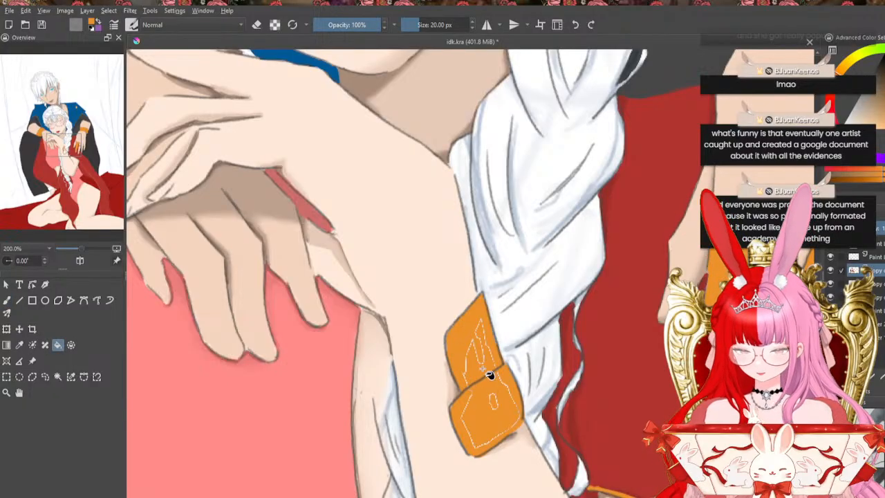
pyautogui.click(6, 301)
pyautogui.press('[')
pyautogui.press(']')
pyautogui.press(']')
pyautogui.press(']')
pyautogui.press(']')
pyautogui.press(']')
pyautogui.moveTo(484, 332); pyautogui.dragTo(467, 376)
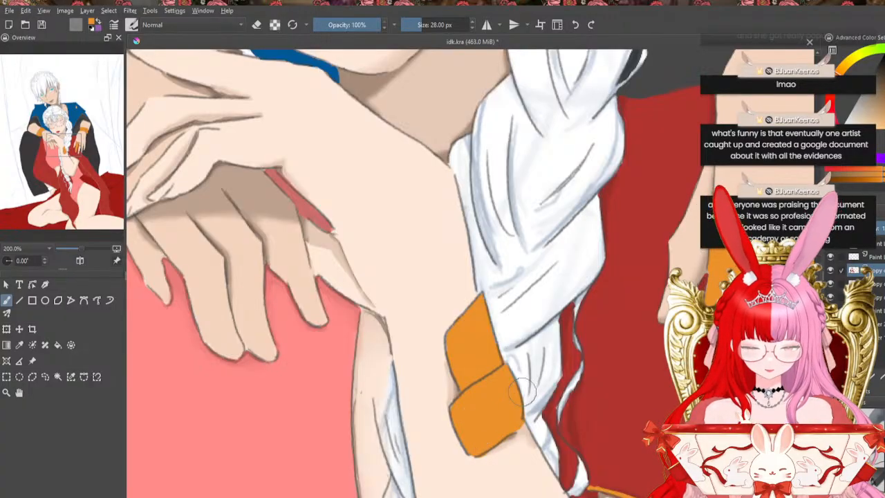
# Sample the man's skin colour and paint his ear below the fringe with it
pyautogui.press('1')
pyautogui.hotkey('ctrl', '-')
pyautogui.hotkey('ctrl', '-')
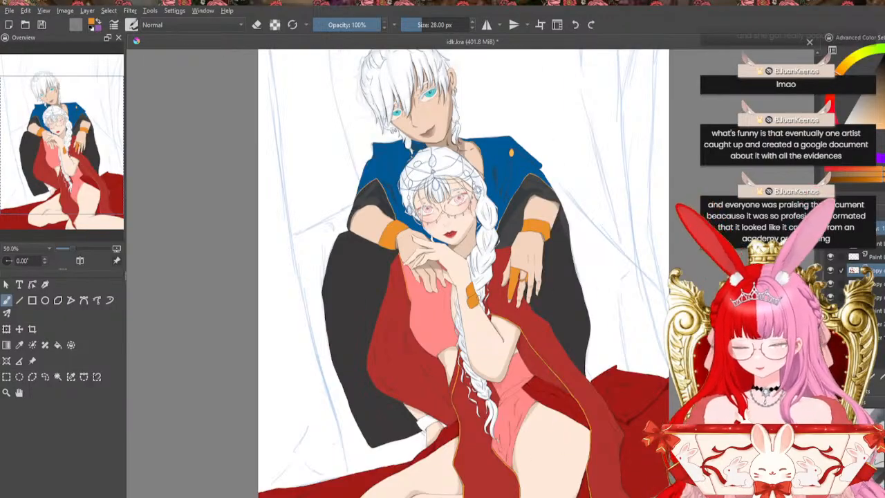
pyautogui.scroll(4, 471, 279)
pyautogui.scroll(-4, 471, 280)
pyautogui.scroll(4, 399, 97)
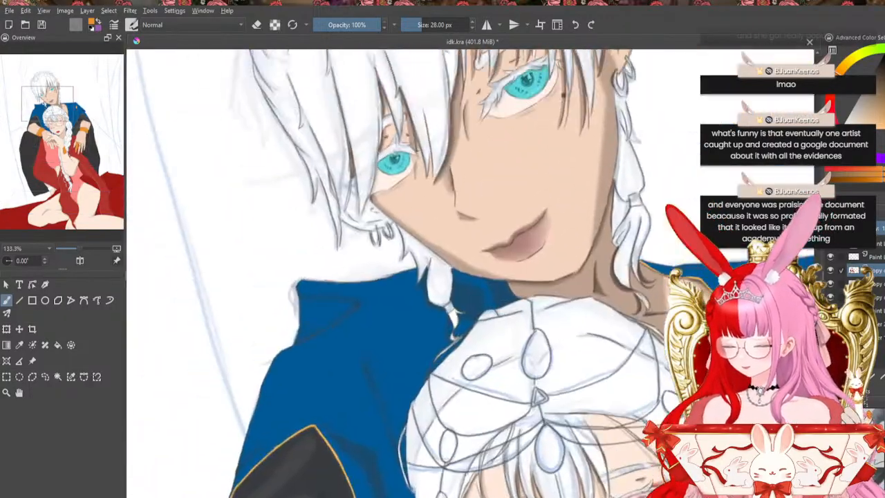
pyautogui.moveTo(35, 103); pyautogui.dragTo(27, 99)
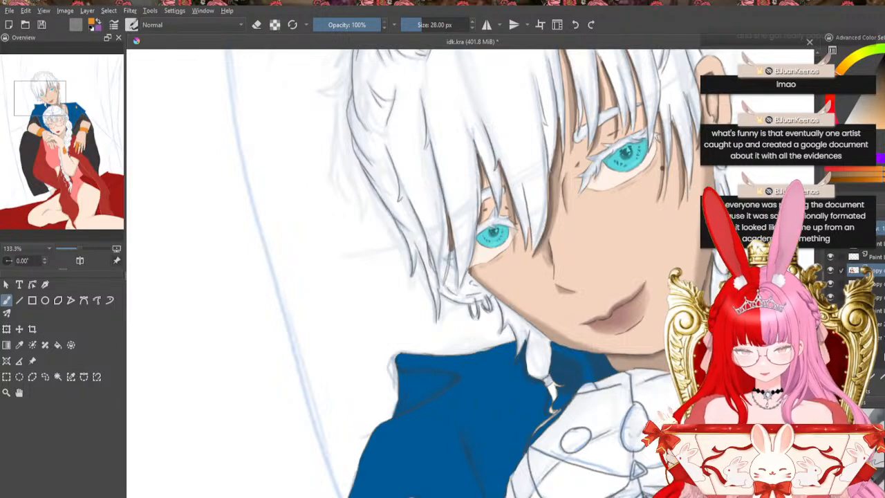
pyautogui.click(21, 346)
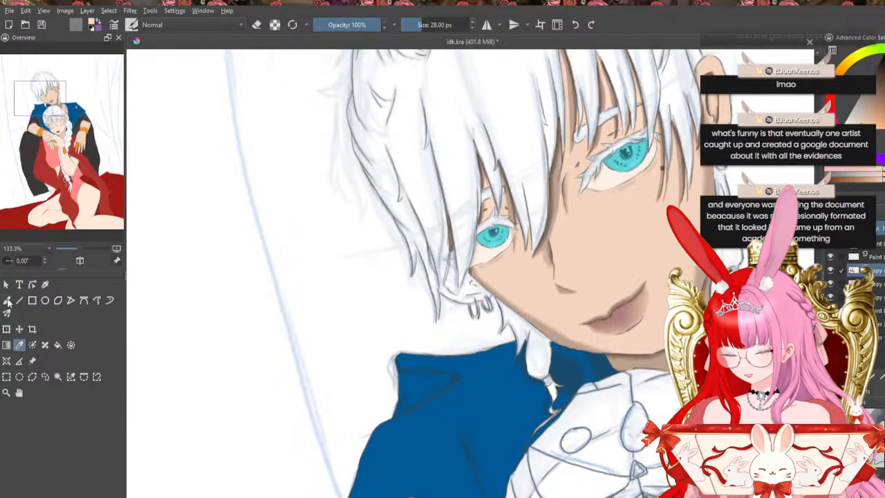
pyautogui.click(8, 302)
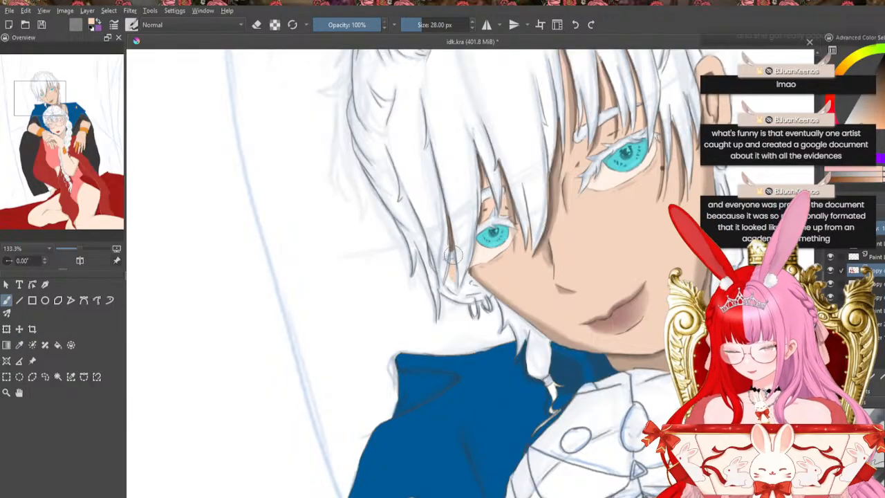
pyautogui.moveTo(453, 265); pyautogui.dragTo(450, 282)
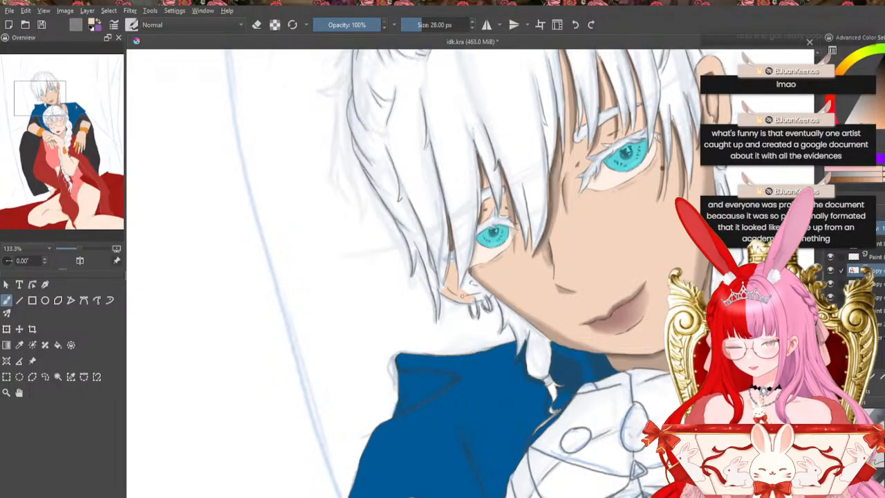
pyautogui.moveTo(465, 292); pyautogui.dragTo(476, 296)
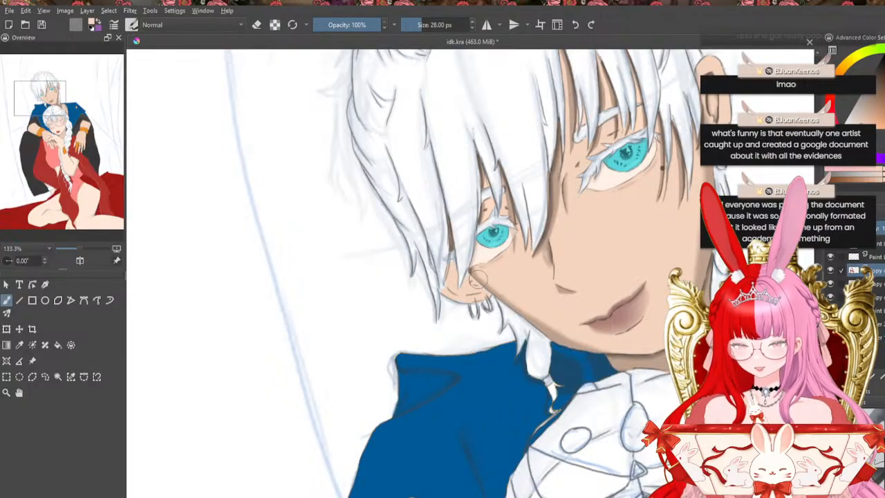
# Sample a darker skin tone from the man's face and shade the inside of his ear with it
pyautogui.click(20, 346)
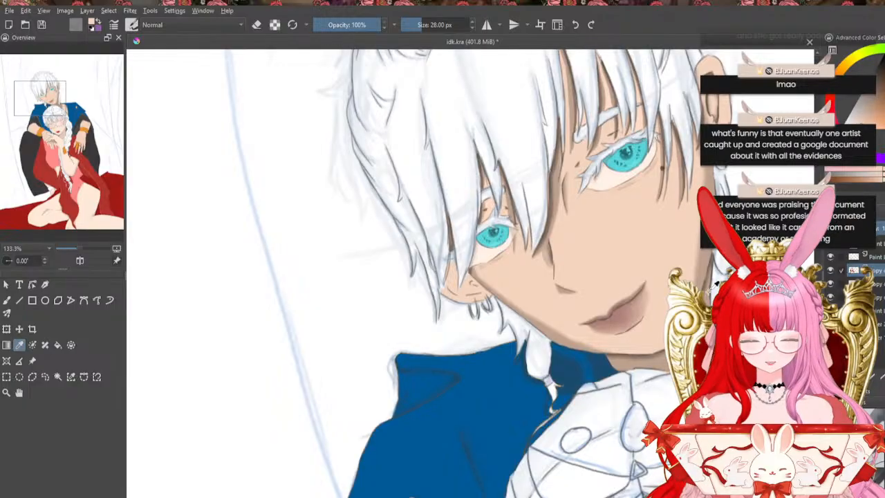
pyautogui.click(577, 180)
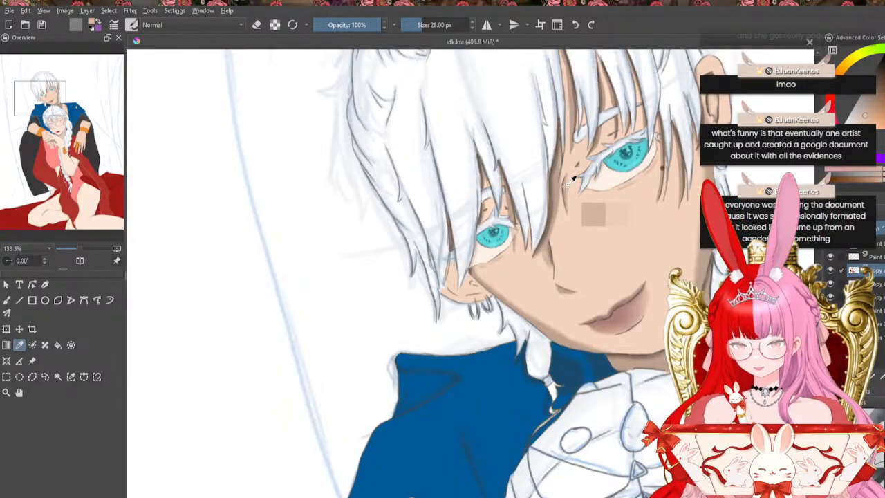
pyautogui.click(6, 300)
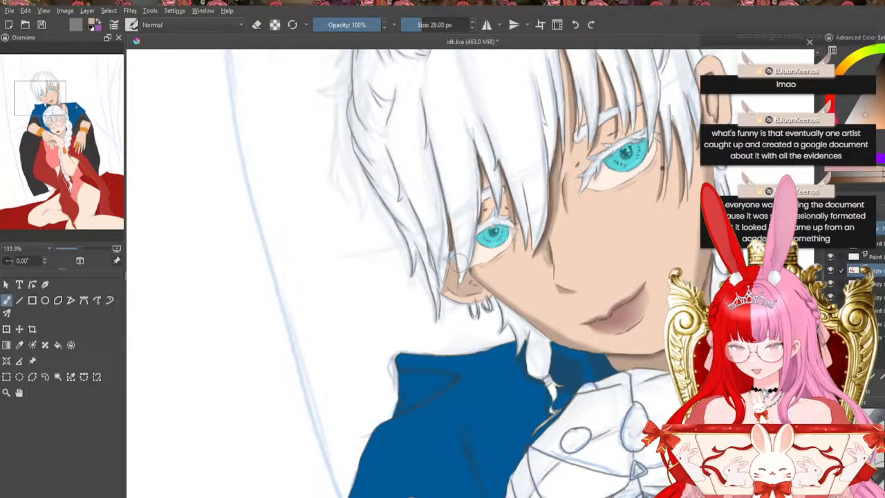
# Sample the dark brown shadow under the fringe, reduce the brush to 12 px and deepen the ear's inner folds and hairline shadow
pyautogui.scroll(-1, 455, 274)
pyautogui.scroll(2, 460, 266)
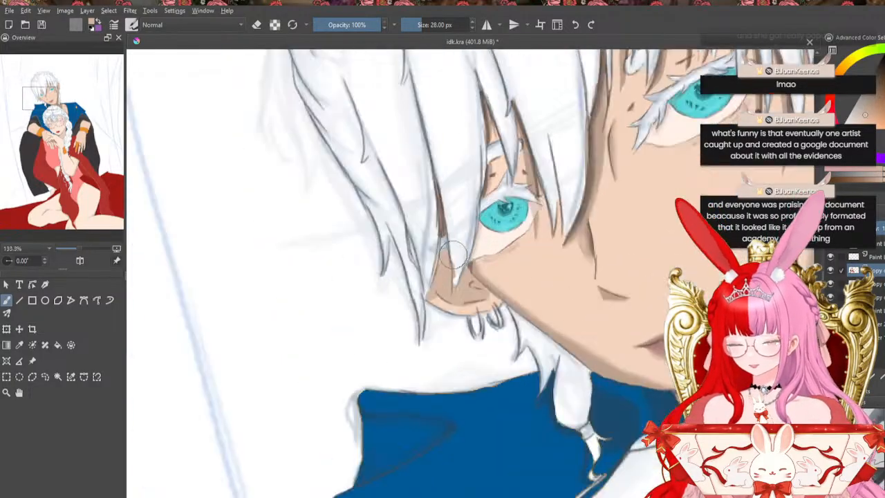
pyautogui.click(20, 344)
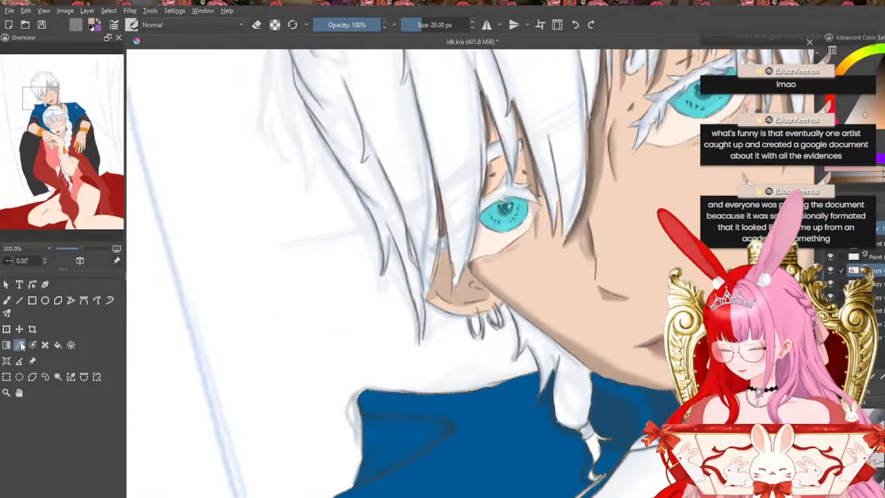
pyautogui.click(540, 165)
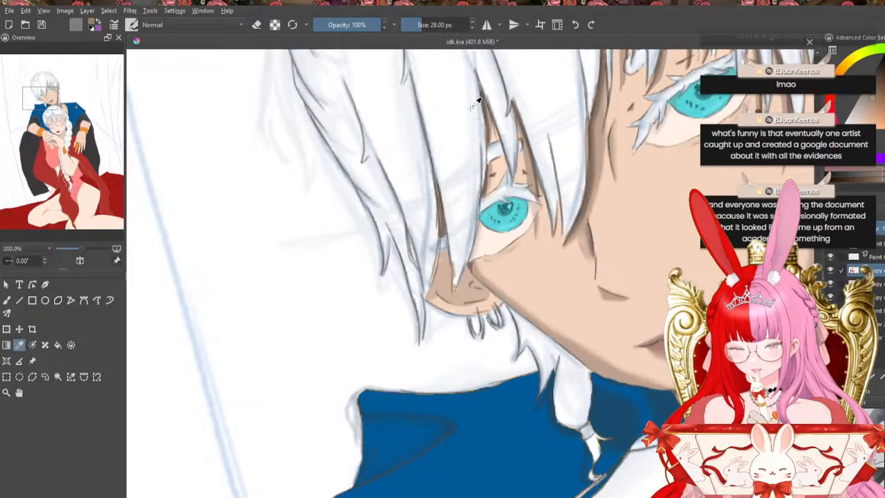
pyautogui.press('b')
pyautogui.press('[')
pyautogui.press('[')
pyautogui.press('[')
pyautogui.press('[')
pyautogui.press('[')
pyautogui.press('[')
pyautogui.press('[')
pyautogui.press('[')
pyautogui.press('[')
pyautogui.press('[')
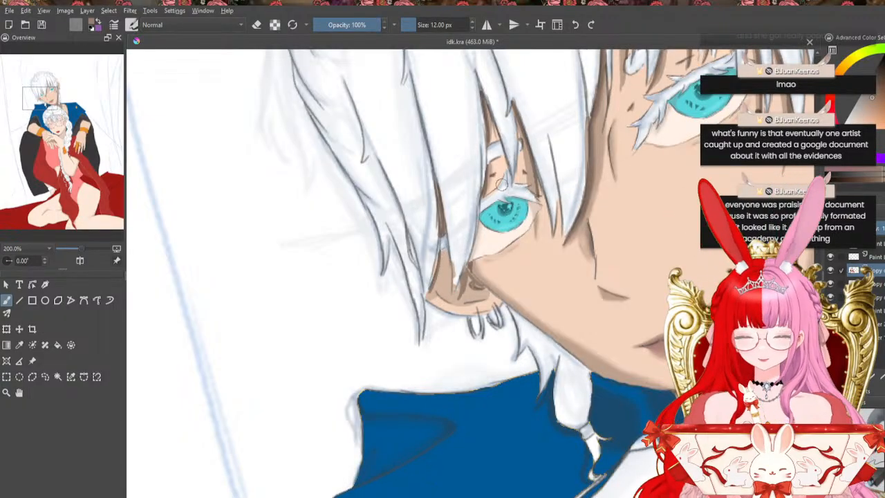
pyautogui.moveTo(441, 235)
pyautogui.mouseDown()
pyautogui.moveTo(445, 249)
pyautogui.moveTo(448, 234)
pyautogui.mouseUp()
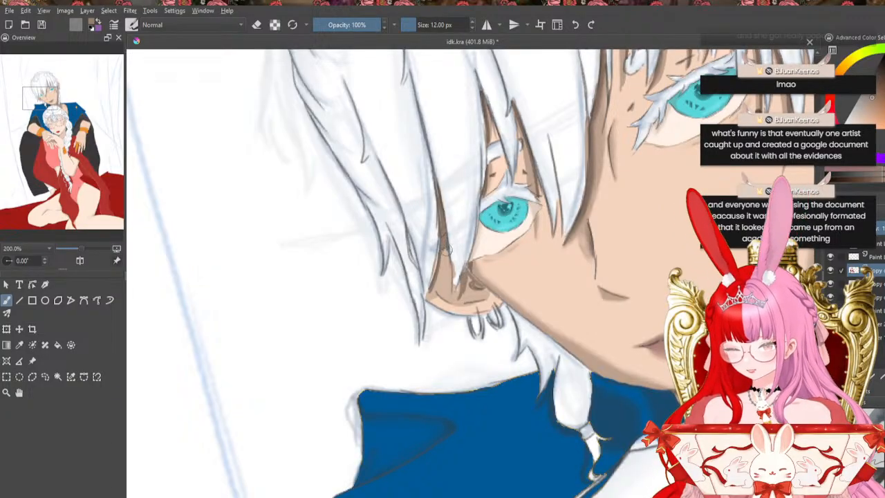
pyautogui.moveTo(446, 289)
pyautogui.mouseDown()
pyautogui.moveTo(438, 296)
pyautogui.moveTo(453, 302)
pyautogui.moveTo(510, 285)
pyautogui.moveTo(494, 297)
pyautogui.moveTo(510, 293)
pyautogui.mouseUp()
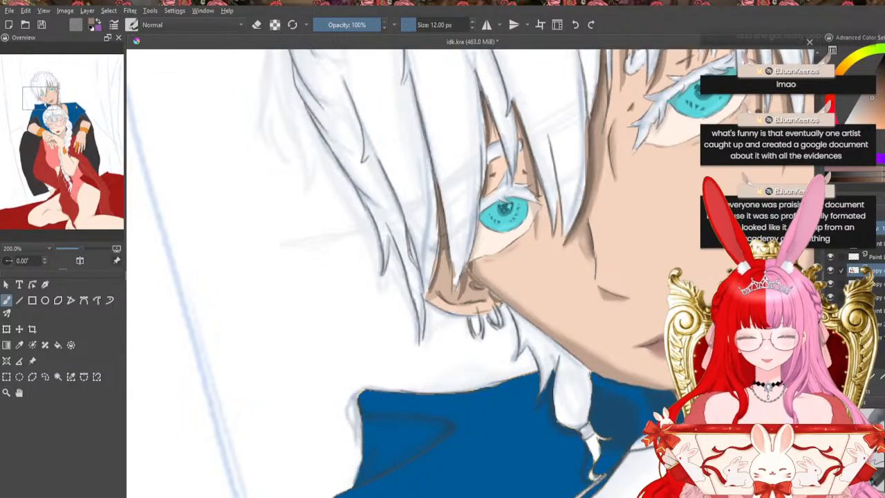
# Switch to the previously used brush preset, undo the first stroke, reduce the size to 14 px and soften the ear's shading
pyautogui.press('/')
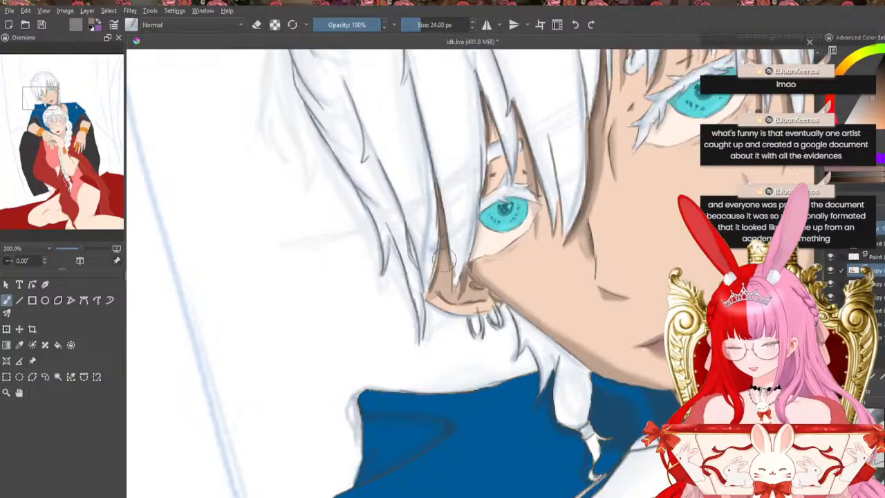
pyautogui.click(576, 26)
pyautogui.press('[')
pyautogui.press('[')
pyautogui.press('[')
pyautogui.press('[')
pyautogui.press('[')
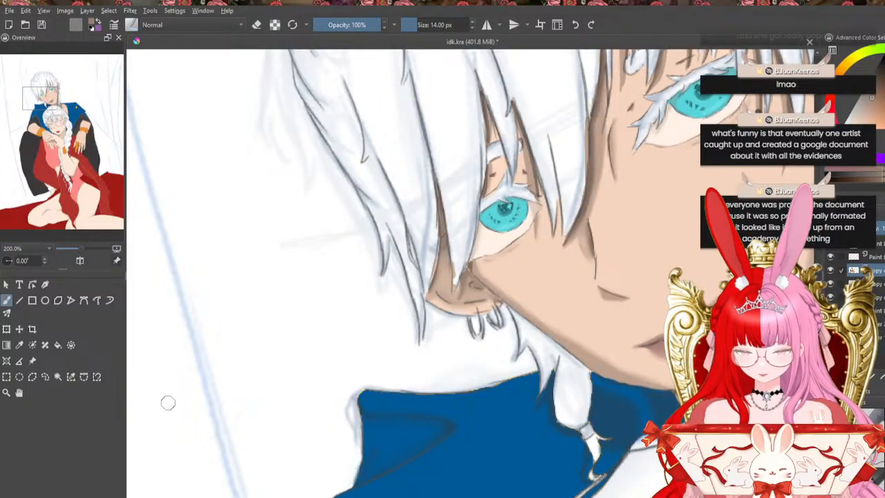
pyautogui.hotkey('ctrl', '+')
pyautogui.hotkey('ctrl', '+')
pyautogui.hotkey('ctrl', '-')
pyautogui.hotkey('ctrl', '-')
pyautogui.hotkey('ctrl', '-')
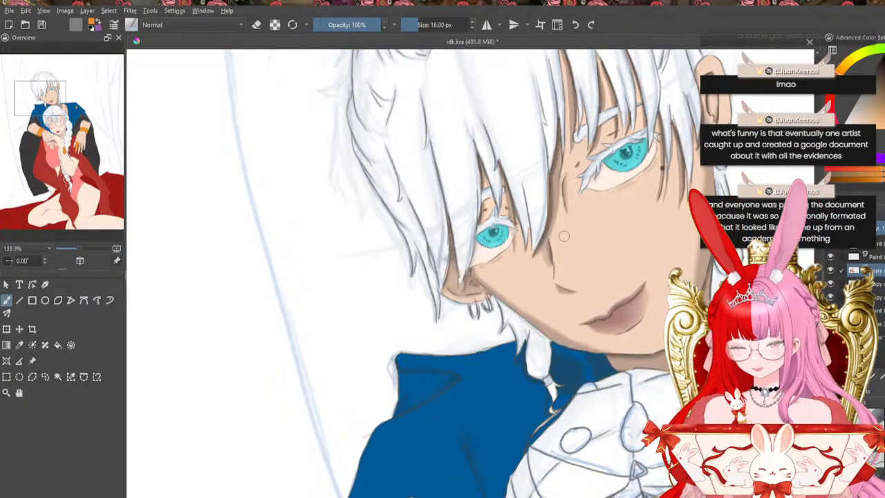
# Set the brush size to 12 px and paint the two hoop earrings on the man's shaded ear gold
pyautogui.press(']')
pyautogui.press(']')
pyautogui.hotkey('ctrl', '+')
pyautogui.hotkey('ctrl', '+')
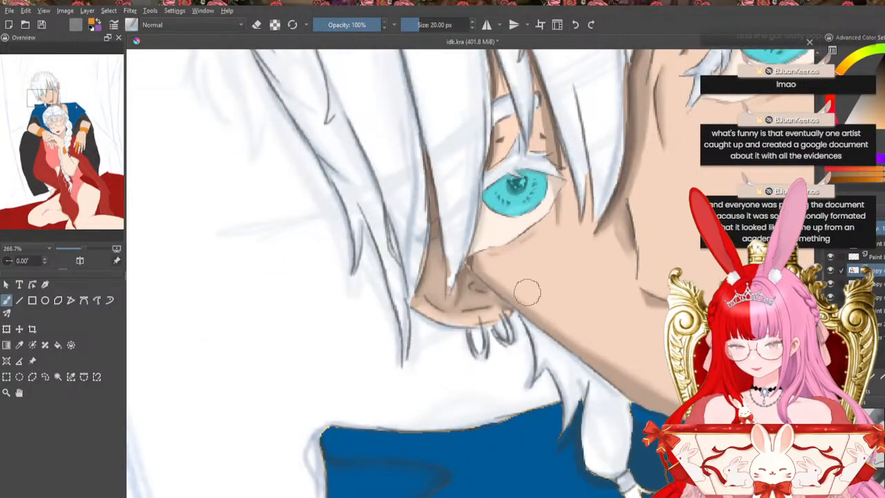
pyautogui.press('[')
pyautogui.press('[')
pyautogui.press('[')
pyautogui.press('[')
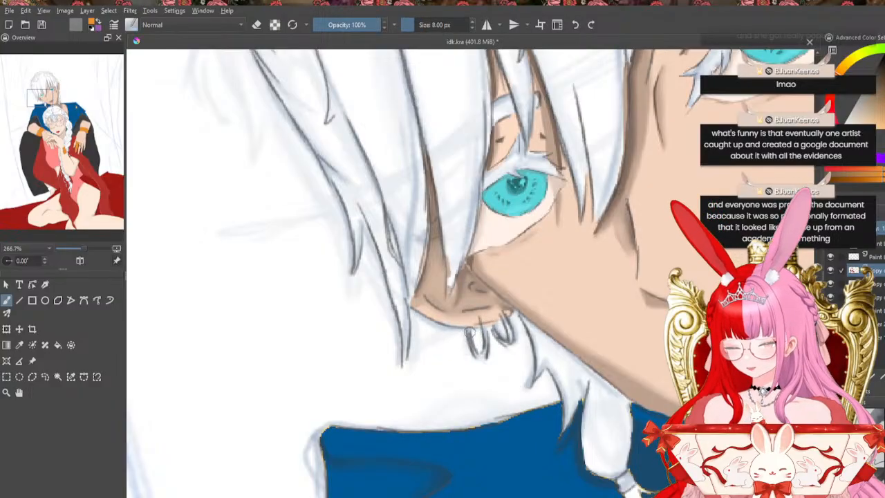
pyautogui.press(']')
pyautogui.press(']')
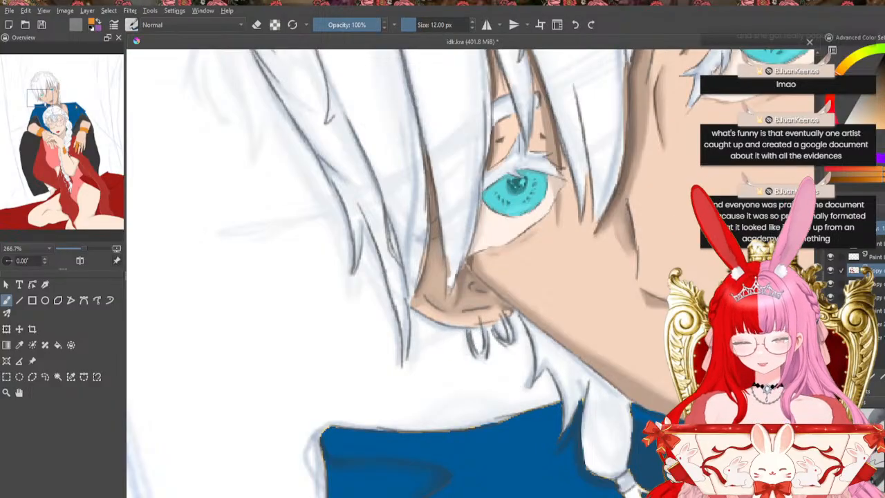
pyautogui.moveTo(468, 332)
pyautogui.mouseDown()
pyautogui.moveTo(484, 359)
pyautogui.moveTo(483, 320)
pyautogui.mouseUp()
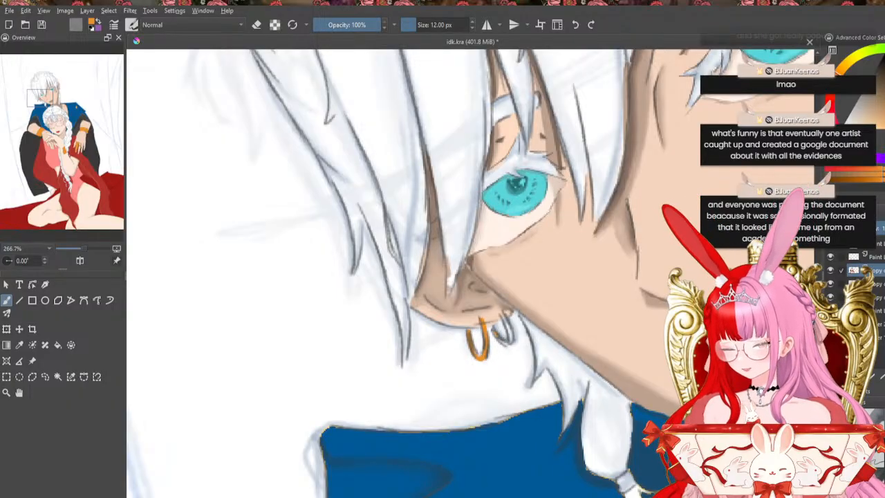
pyautogui.moveTo(494, 327)
pyautogui.mouseDown()
pyautogui.moveTo(511, 341)
pyautogui.moveTo(506, 321)
pyautogui.mouseUp()
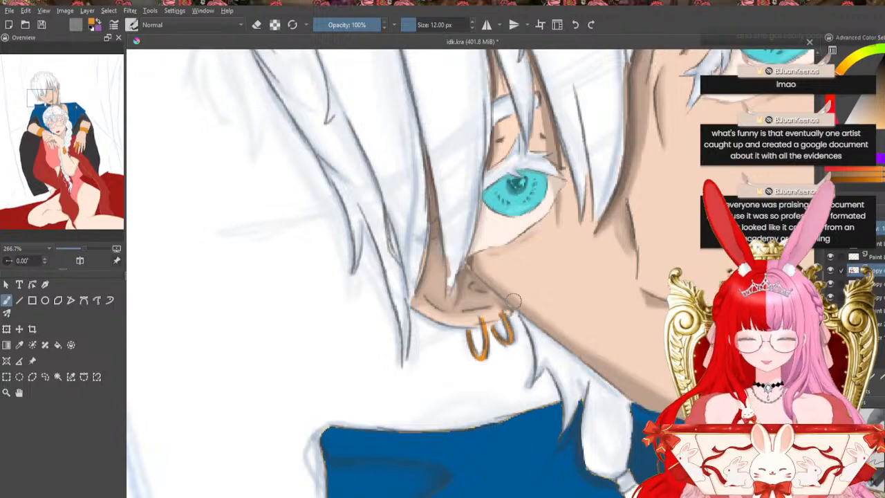
# Paint the two hoop earrings on the man's other ear and the tie around the hair braid below them gold
pyautogui.moveTo(55, 96); pyautogui.dragTo(56, 92)
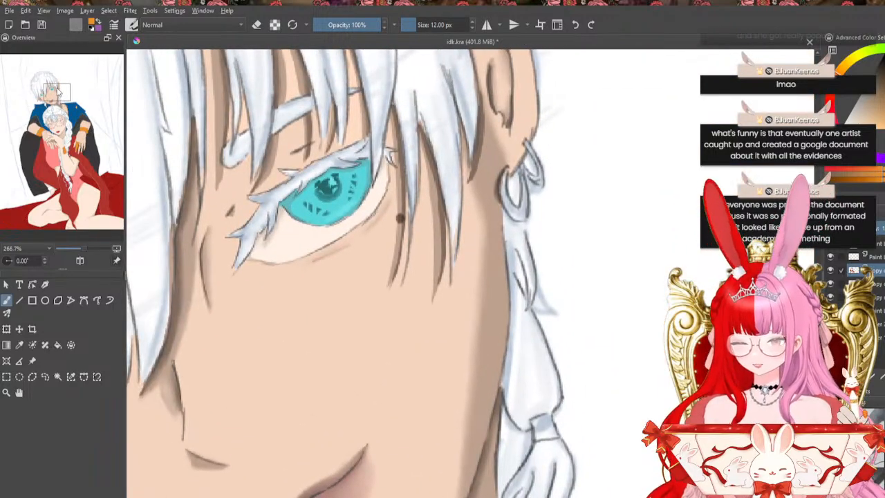
pyautogui.moveTo(507, 172)
pyautogui.mouseDown()
pyautogui.moveTo(504, 190)
pyautogui.moveTo(520, 217)
pyautogui.moveTo(524, 143)
pyautogui.moveTo(538, 157)
pyautogui.moveTo(539, 182)
pyautogui.moveTo(524, 168)
pyautogui.moveTo(535, 180)
pyautogui.moveTo(539, 171)
pyautogui.mouseUp()
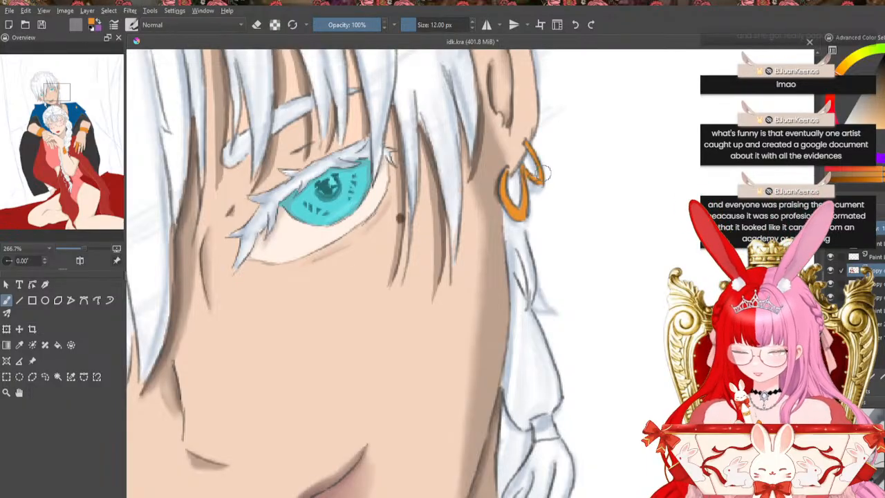
pyautogui.scroll(-5, 546, 173)
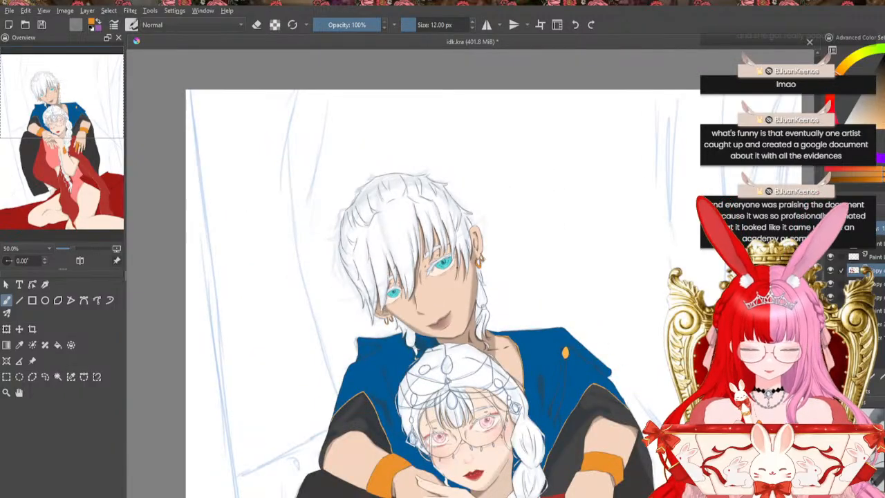
pyautogui.scroll(-5, 429, 277)
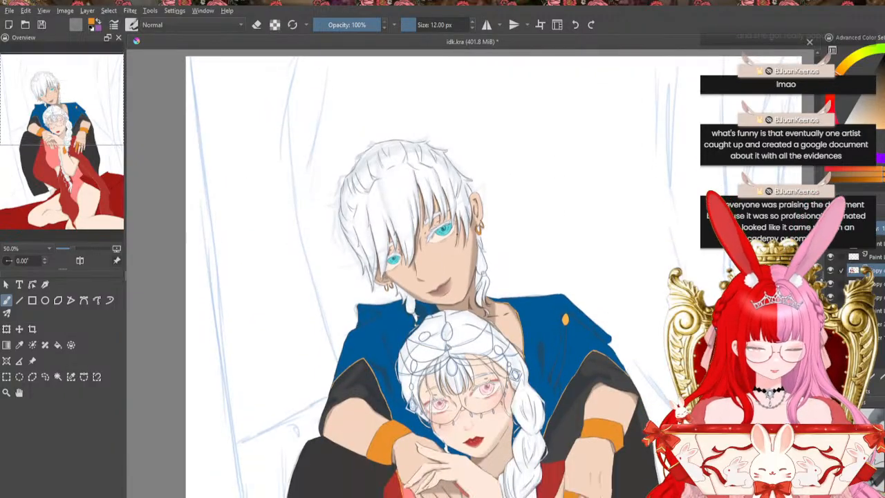
pyautogui.scroll(-1, 428, 277)
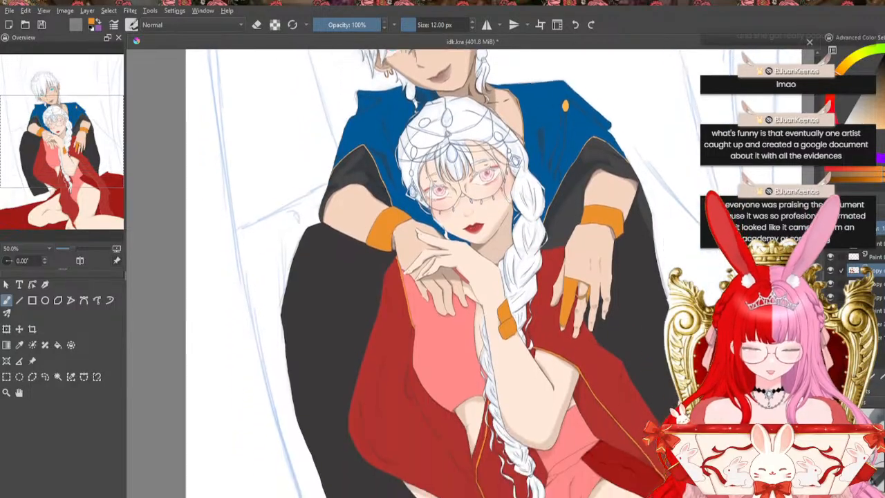
pyautogui.scroll(4, 429, 277)
pyautogui.scroll(4, 469, 241)
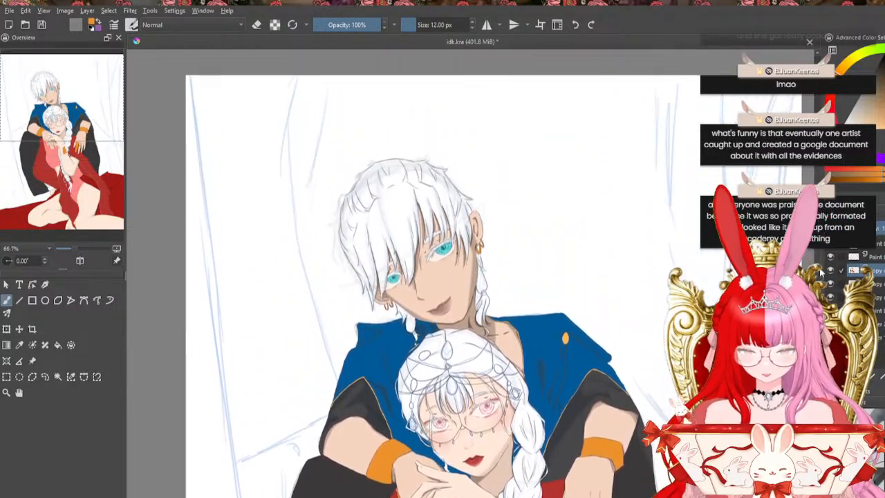
pyautogui.click(522, 334)
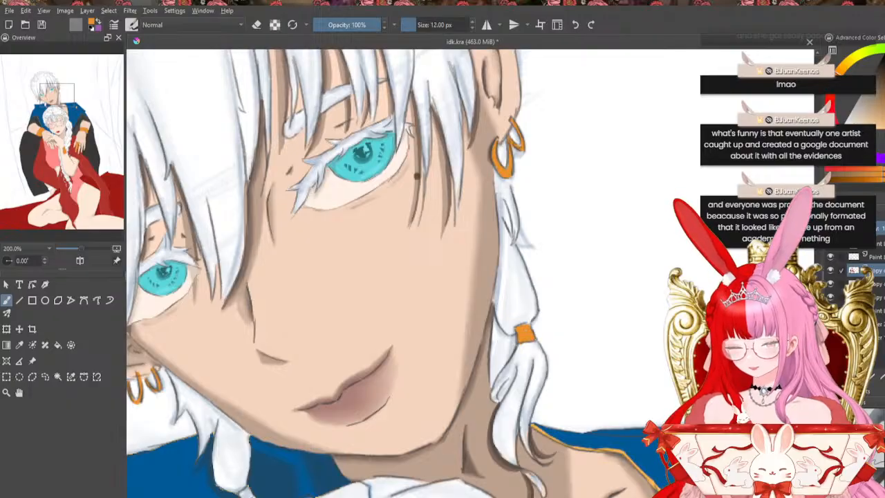
# Paint the small drop pendant next to the woman's diamond-shaped head ornament gold with the 12 px brush
pyautogui.scroll(-4, 535, 313)
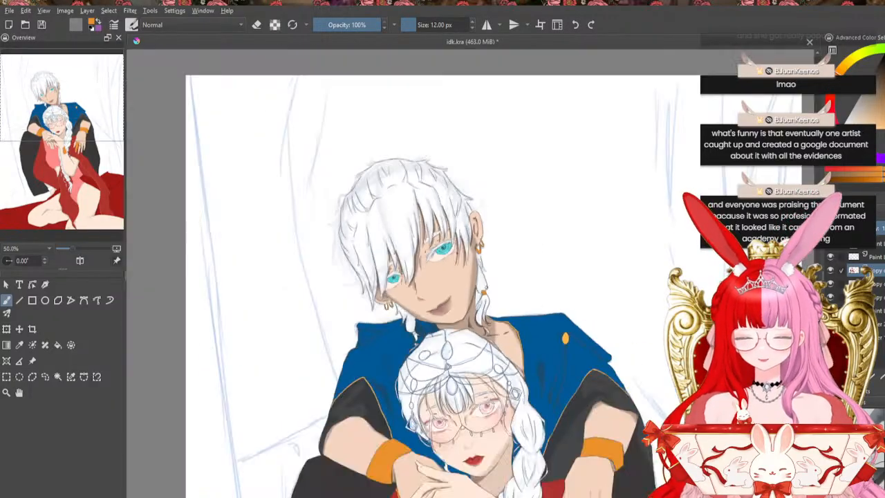
pyautogui.scroll(-6, 429, 277)
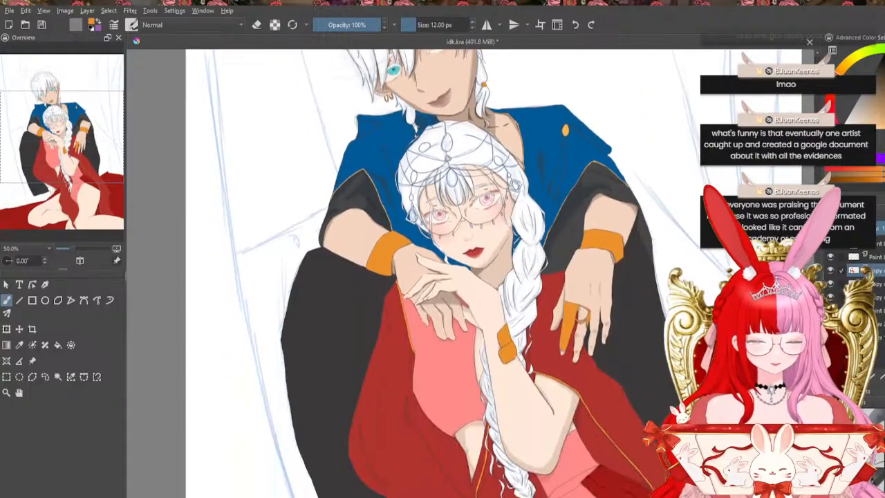
pyautogui.scroll(-1, 428, 277)
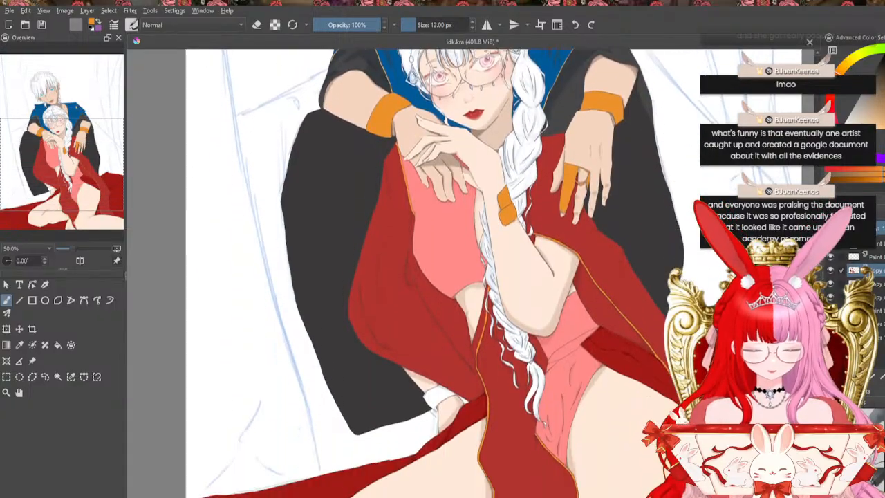
pyautogui.scroll(-2, 456, 381)
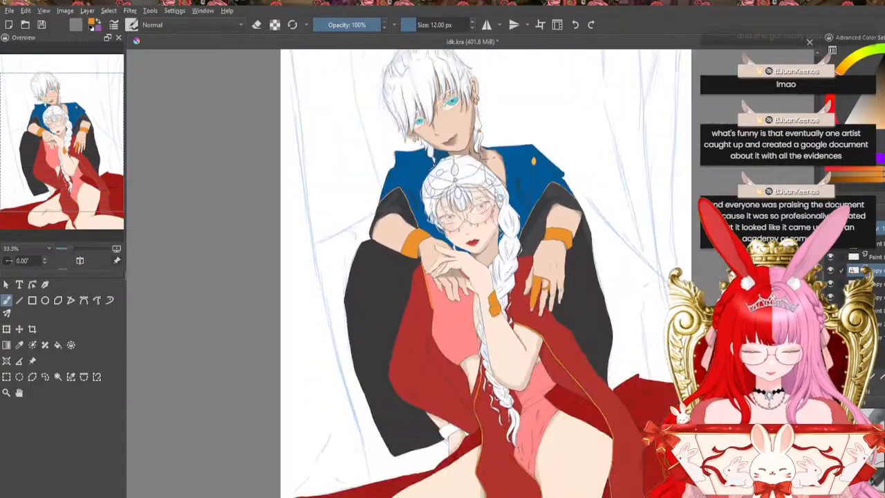
pyautogui.scroll(-1, 482, 276)
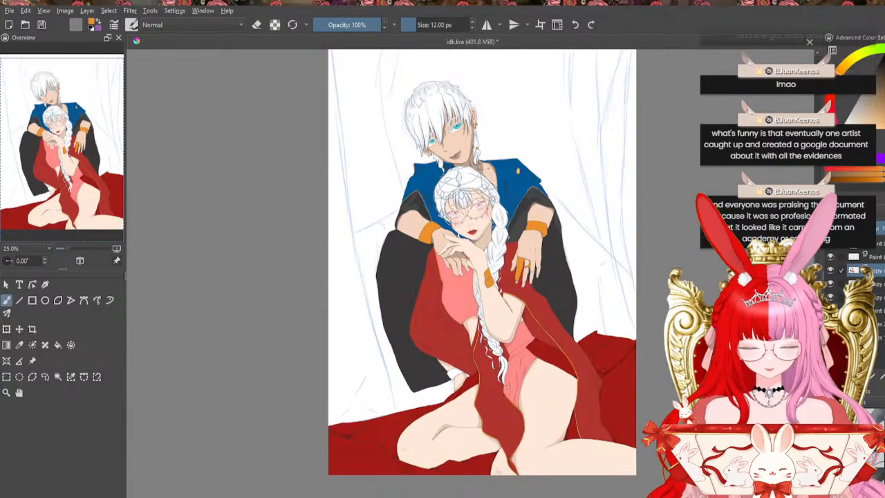
pyautogui.hotkey('ctrl', '+')
pyautogui.hotkey('ctrl', '+')
pyautogui.hotkey('ctrl', '+')
pyautogui.hotkey('ctrl', '+')
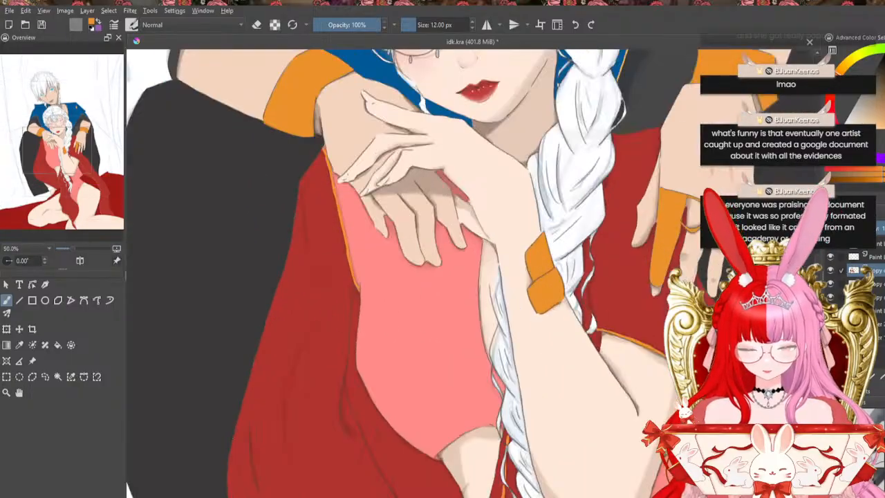
pyautogui.hotkey('ctrl', '+')
pyautogui.moveTo(442, 125); pyautogui.dragTo(566, 441)
pyautogui.hotkey('ctrl', '+')
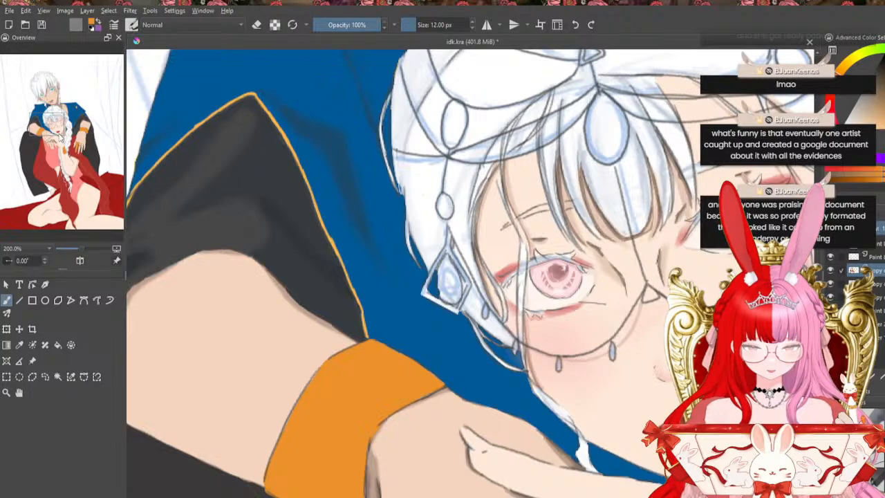
pyautogui.hotkey('ctrl', '-')
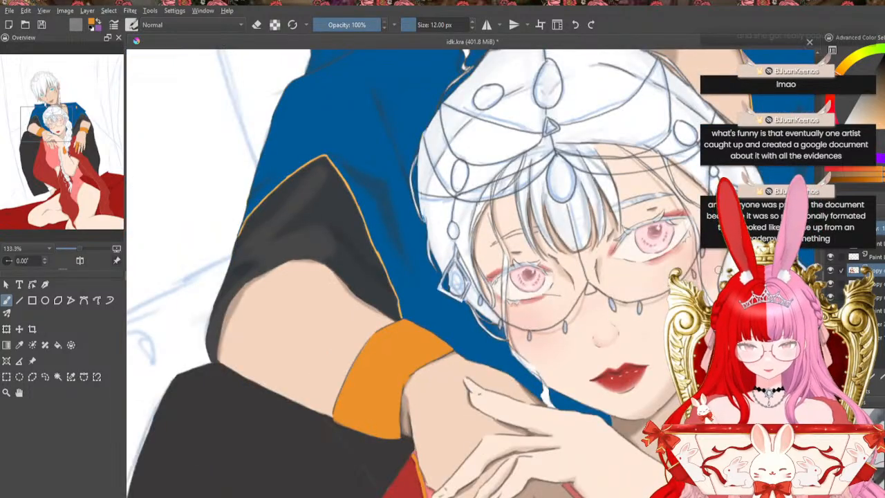
pyautogui.hotkey('ctrl', '+')
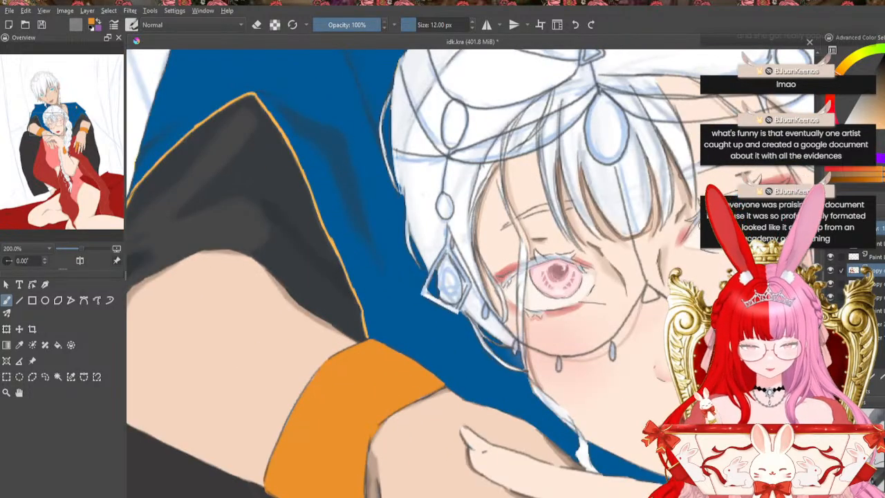
pyautogui.moveTo(485, 314); pyautogui.dragTo(487, 308)
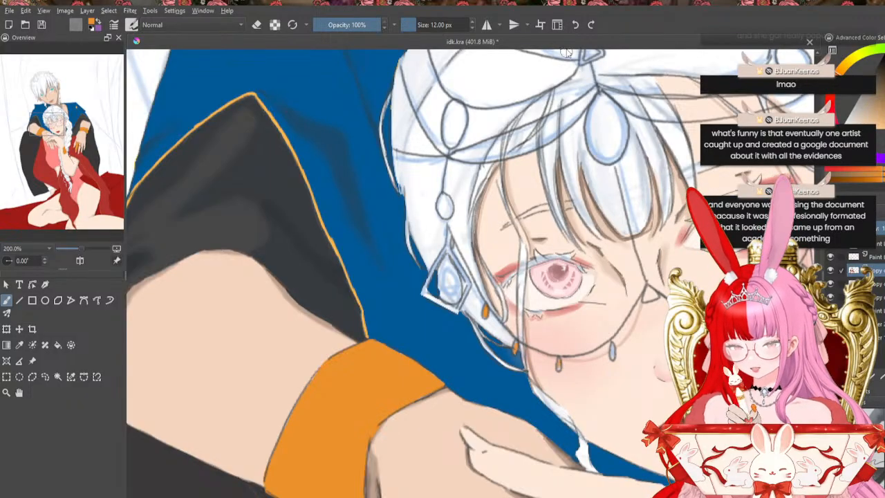
# Reduce the brush to 8 px and paint the remaining drops beside the diamond ornament and under the nearby glasses lens gold
pyautogui.press('+')
pyautogui.press('+')
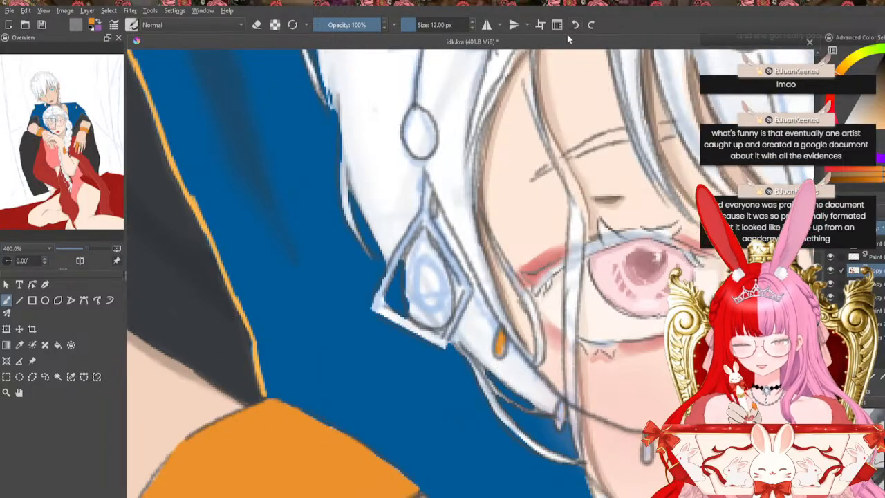
pyautogui.press('[')
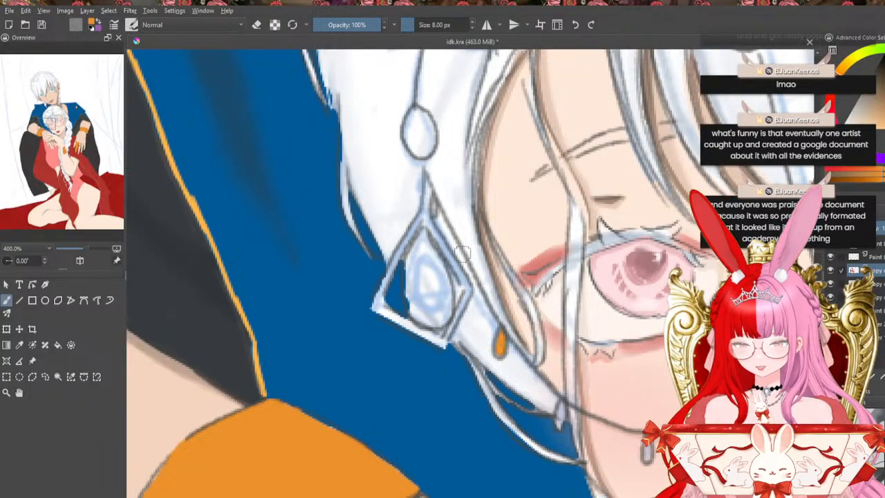
pyautogui.moveTo(433, 197); pyautogui.dragTo(432, 216)
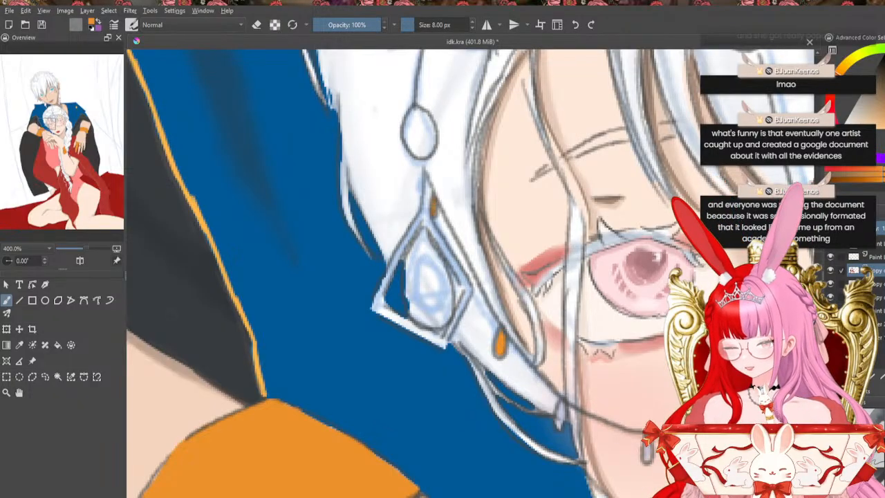
pyautogui.moveTo(557, 403); pyautogui.dragTo(560, 419)
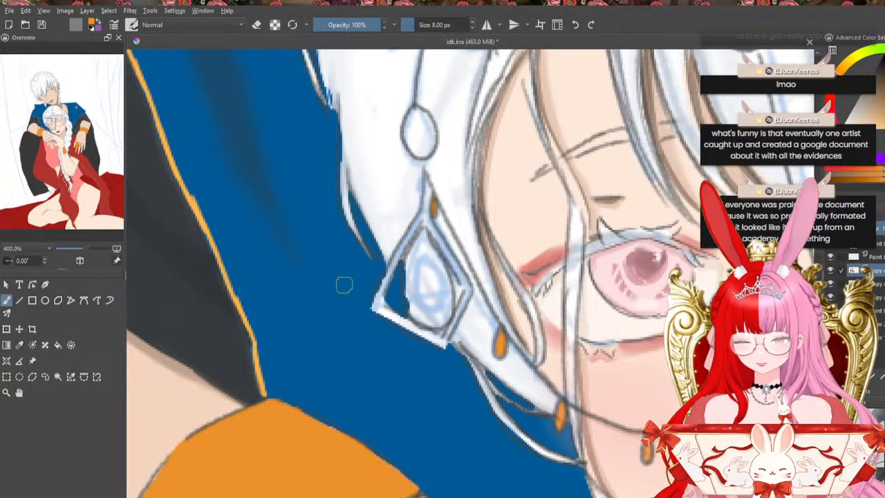
# Paint the three drop pendants hanging under the woman's other glasses lens gold
pyautogui.moveTo(49, 124); pyautogui.dragTo(58, 124)
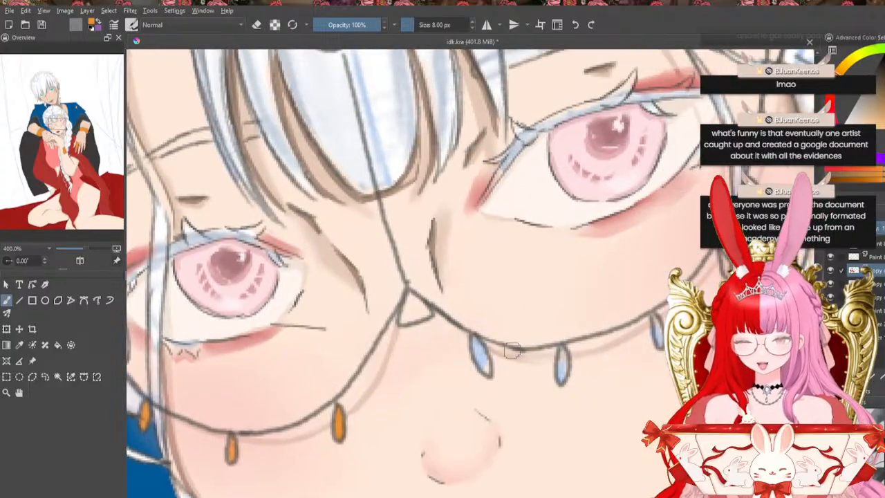
pyautogui.moveTo(474, 340)
pyautogui.mouseDown()
pyautogui.moveTo(487, 370)
pyautogui.moveTo(482, 352)
pyautogui.mouseUp()
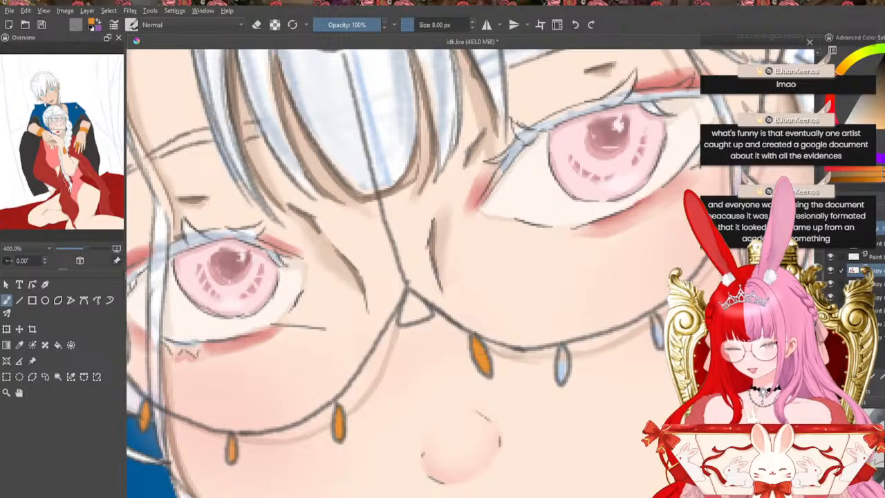
pyautogui.moveTo(562, 357); pyautogui.dragTo(563, 370)
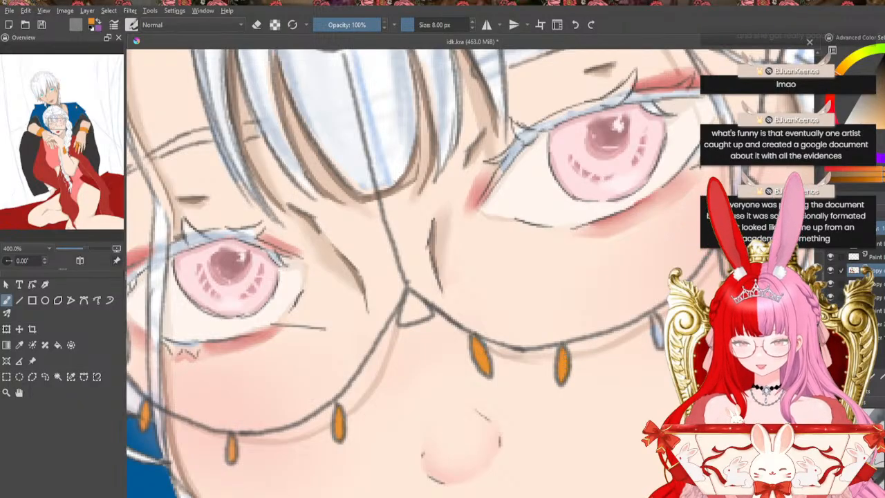
pyautogui.moveTo(657, 321); pyautogui.dragTo(659, 339)
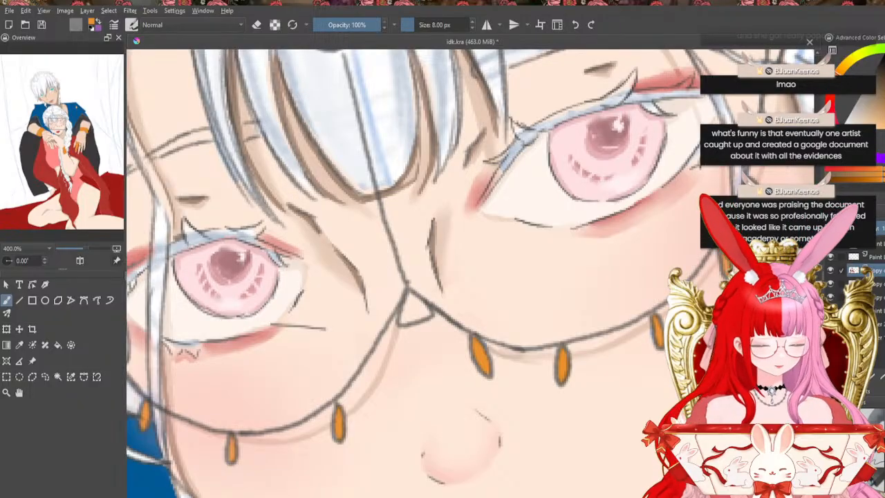
# Paint the drop pendants between the woman's other lens and the square head ornament gold
pyautogui.click(61, 125)
pyautogui.moveTo(60, 125); pyautogui.dragTo(61, 118)
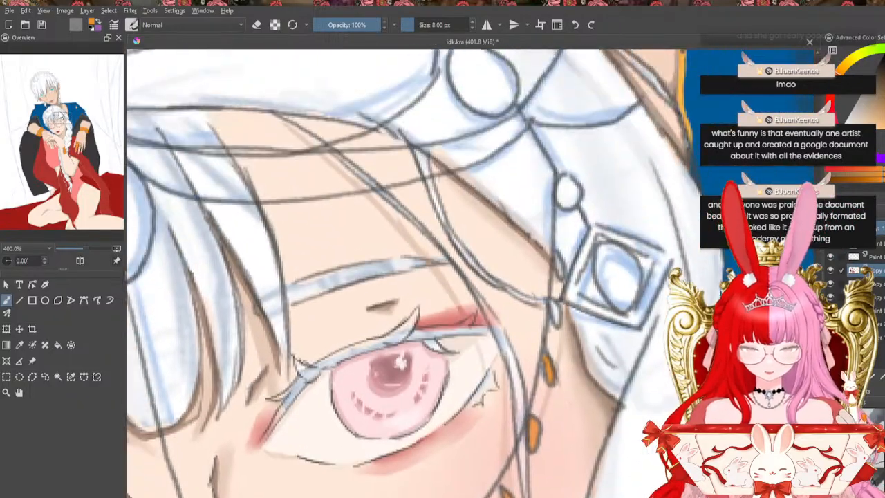
pyautogui.moveTo(555, 311); pyautogui.dragTo(554, 304)
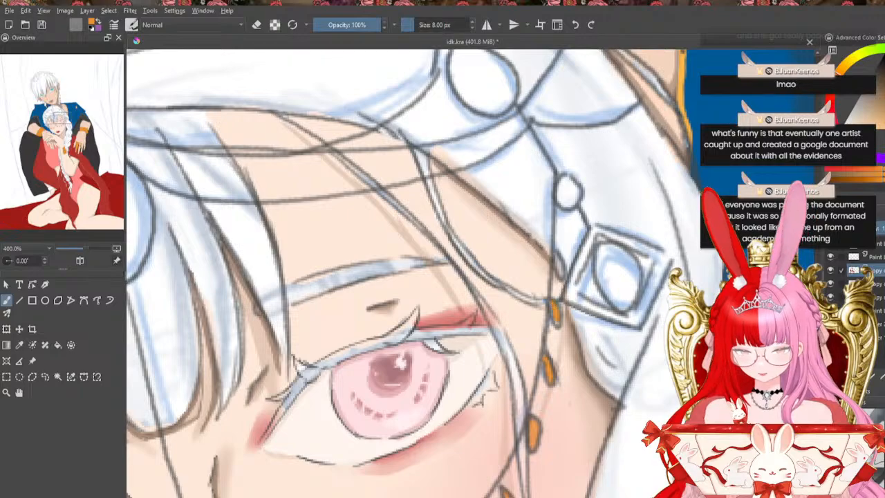
pyautogui.moveTo(562, 253); pyautogui.dragTo(558, 260)
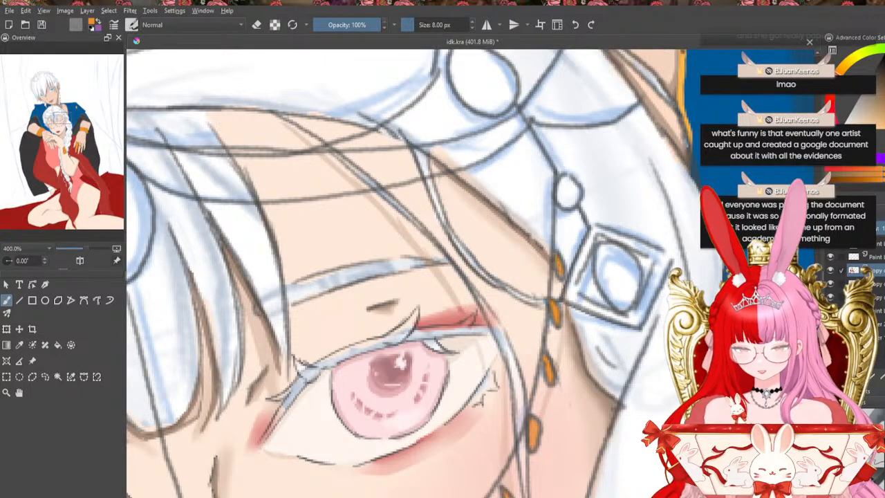
# Look over the whole painting of the couple to check the gold jewellery and the remaining uncoloured parts
pyautogui.press('[')
pyautogui.press('-')
pyautogui.press('-')
pyautogui.press('-')
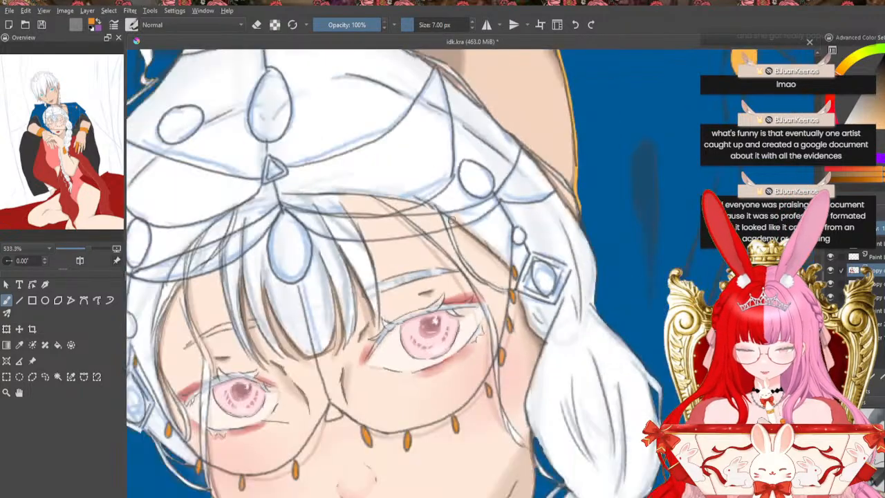
pyautogui.press('[')
pyautogui.press('-')
pyautogui.press('-')
pyautogui.scroll(-5, 401, 273)
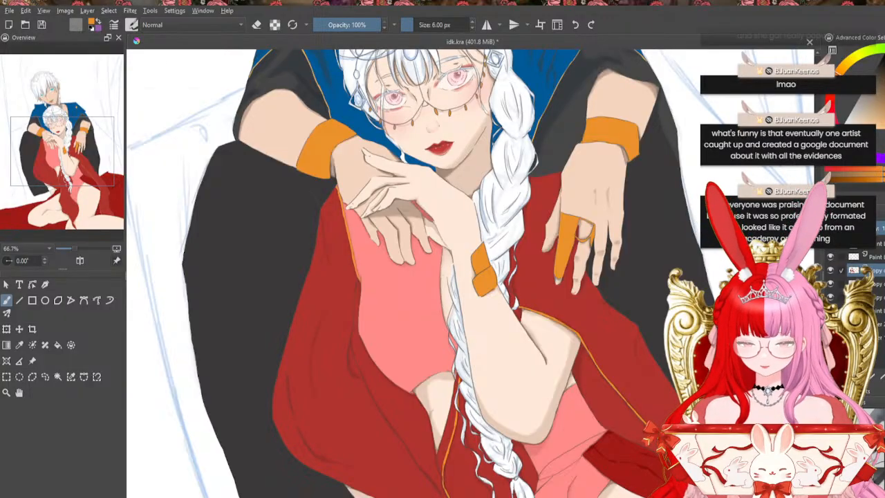
pyautogui.hotkey('ctrl', '-')
pyautogui.hotkey('ctrl', '-')
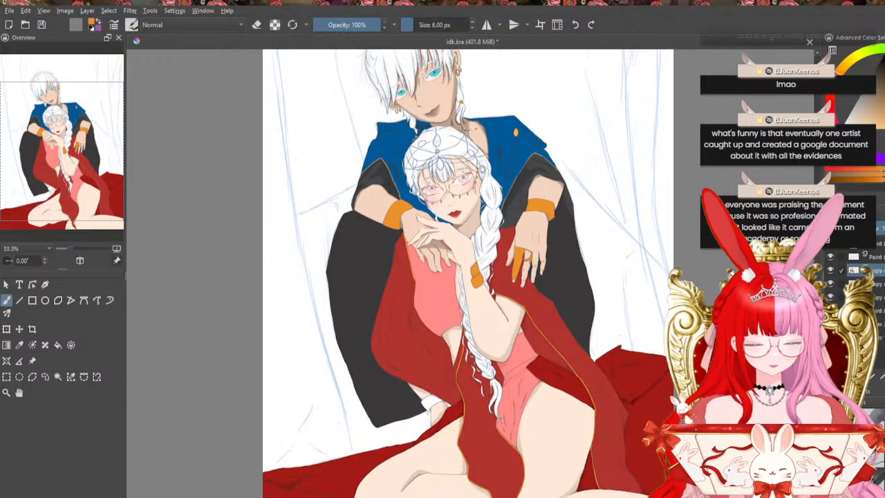
pyautogui.scroll(4, 468, 273)
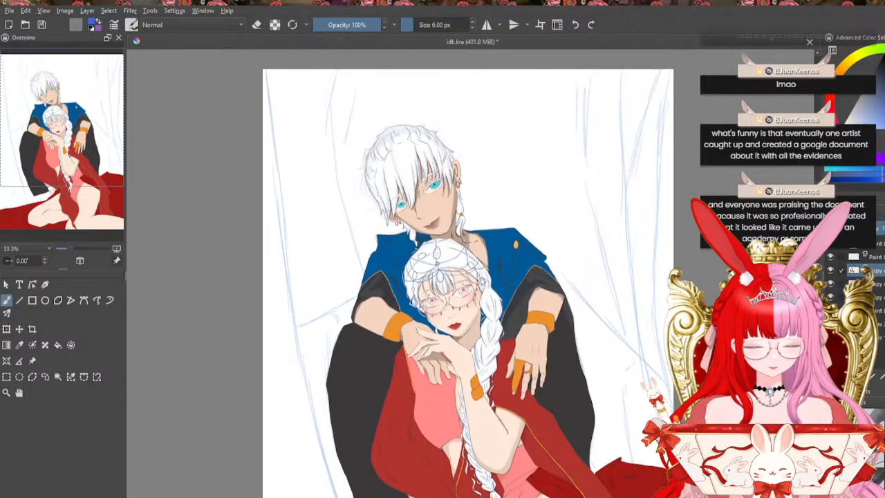
# Paint the loose hair tip below the man's hair tie under his hooped ear muted blue-violet with the 11 px brush
pyautogui.press('x')
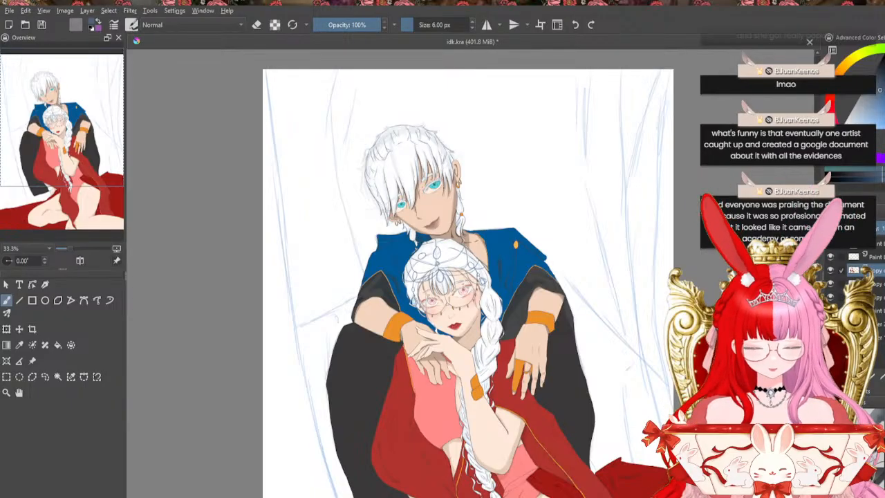
pyautogui.hotkey('ctrl', '+')
pyautogui.hotkey('ctrl', '-')
pyautogui.hotkey('ctrl', '+')
pyautogui.hotkey('ctrl', '+')
pyautogui.hotkey('ctrl', '+')
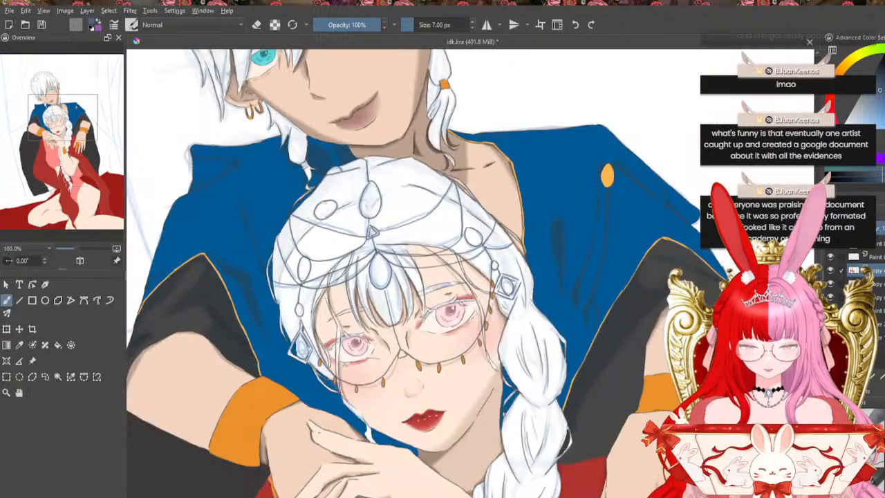
pyautogui.hotkey('ctrl', '-')
pyautogui.hotkey('ctrl', '+')
pyautogui.hotkey('ctrl', '+')
pyautogui.hotkey('ctrl', '+')
pyautogui.hotkey('ctrl', '+')
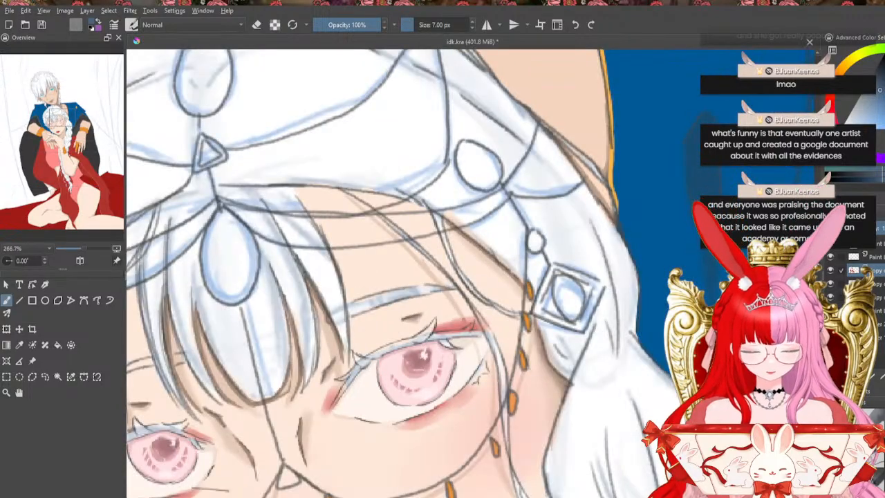
pyautogui.moveTo(208, 276); pyautogui.dragTo(726, 276)
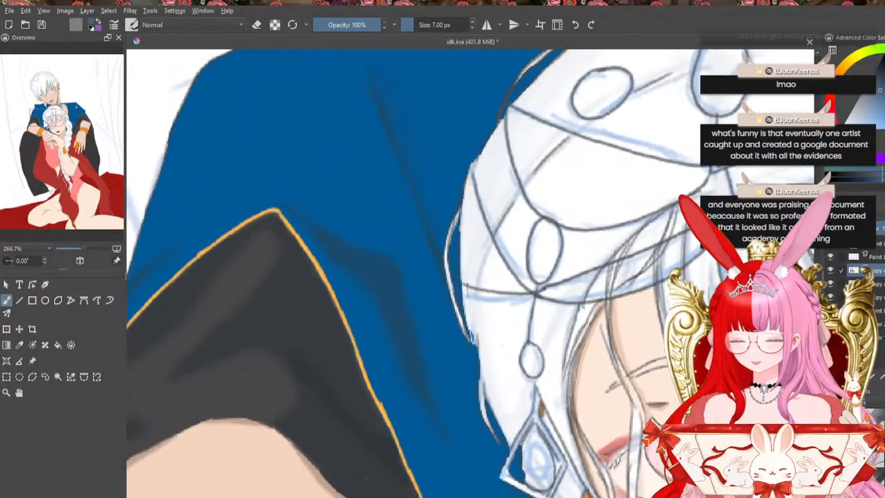
pyautogui.moveTo(381, 104); pyautogui.dragTo(403, 477)
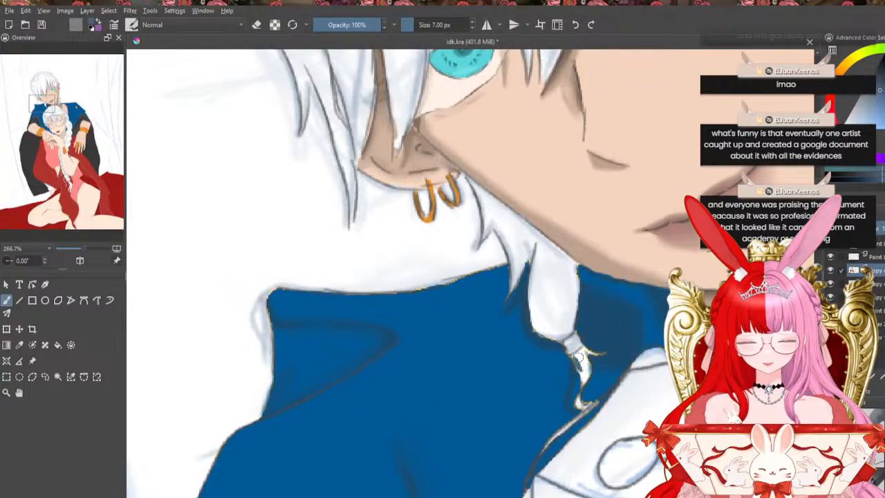
pyautogui.press('[')
pyautogui.press('[')
pyautogui.press(']')
pyautogui.press(']')
pyautogui.press(']')
pyautogui.press(']')
pyautogui.press(']')
pyautogui.press(']')
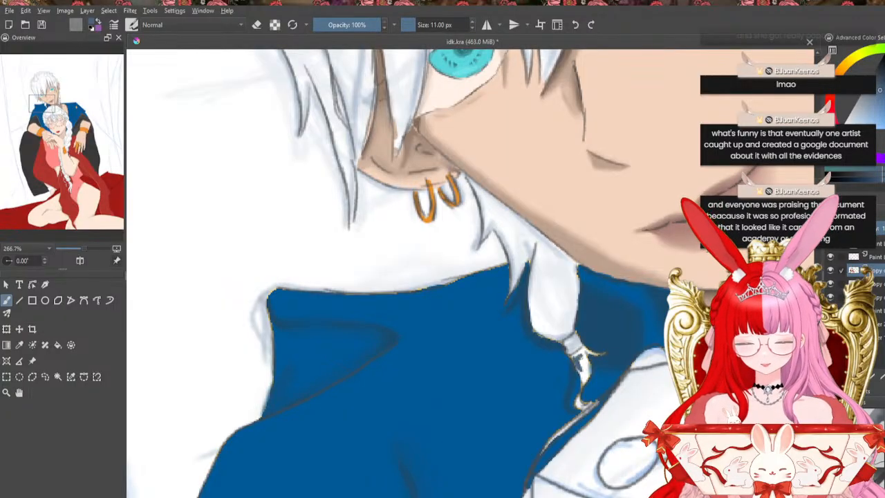
pyautogui.moveTo(578, 357)
pyautogui.mouseDown()
pyautogui.moveTo(582, 382)
pyautogui.moveTo(584, 349)
pyautogui.mouseUp()
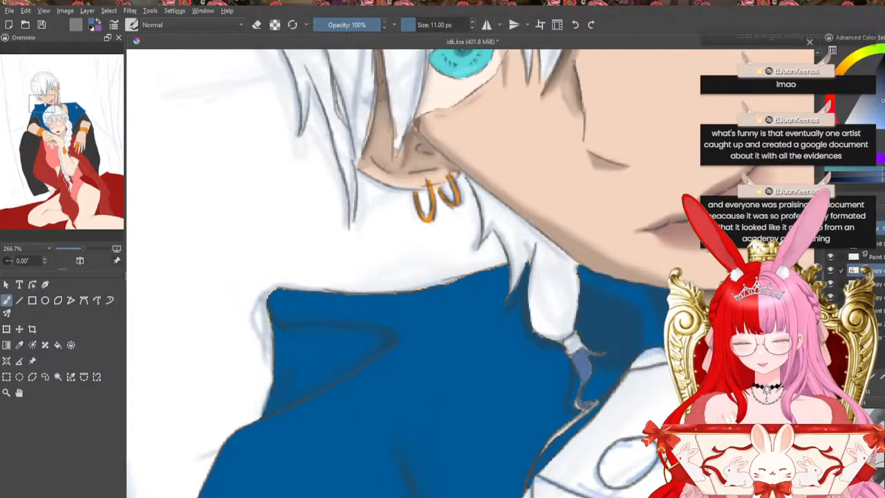
pyautogui.moveTo(584, 403); pyautogui.dragTo(581, 407)
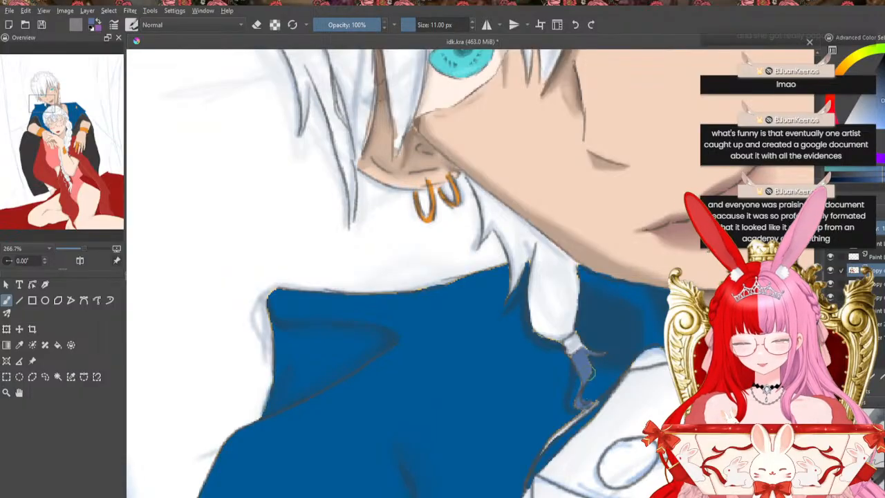
# Paint the man's hair tie gold sampled from his earring and the hair tip below it muted teal, starting from his eye colour
pyautogui.keyDown('ctrl'); pyautogui.click(428, 218); pyautogui.keyUp('ctrl')
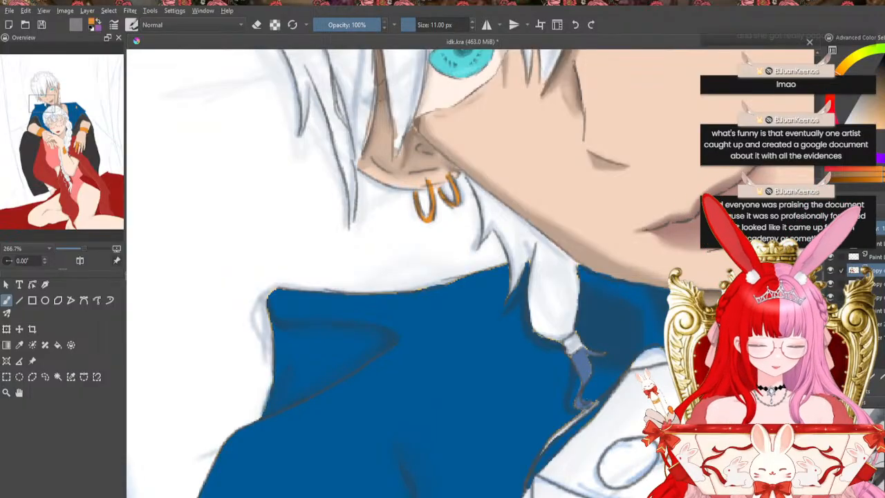
pyautogui.moveTo(569, 339)
pyautogui.mouseDown()
pyautogui.moveTo(578, 337)
pyautogui.moveTo(572, 350)
pyautogui.moveTo(579, 348)
pyautogui.mouseUp()
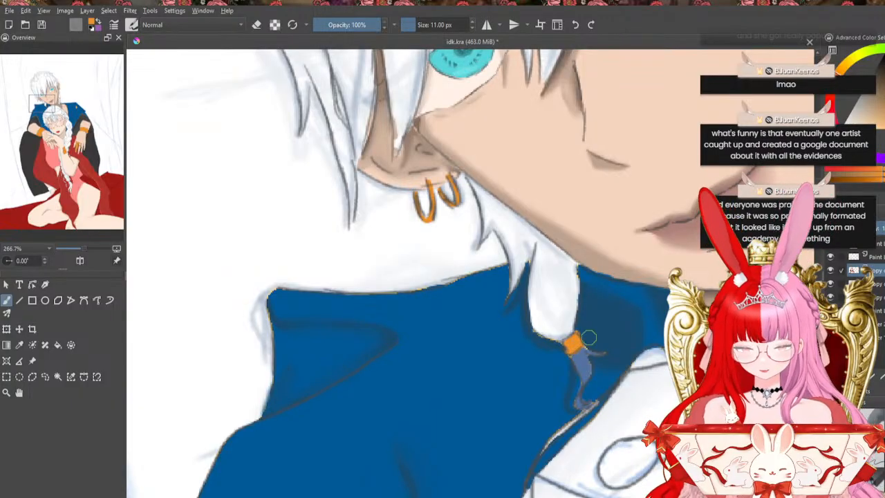
pyautogui.click(21, 344)
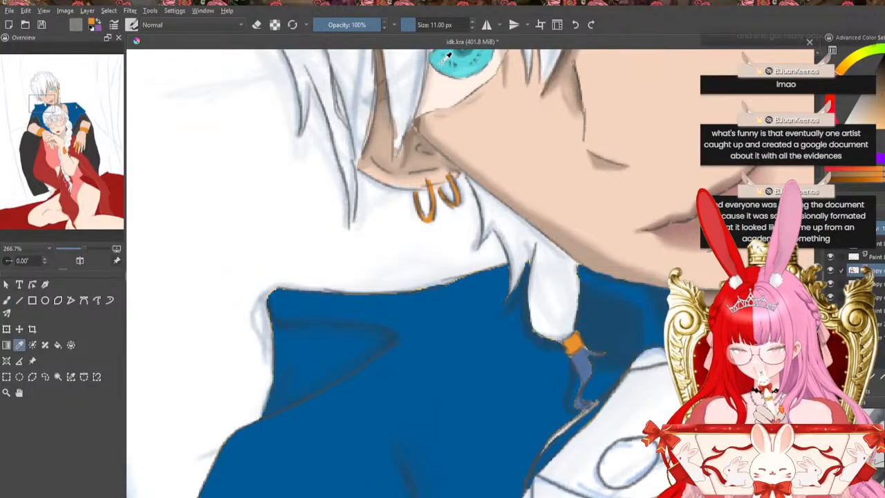
pyautogui.click(446, 56)
pyautogui.click(7, 301)
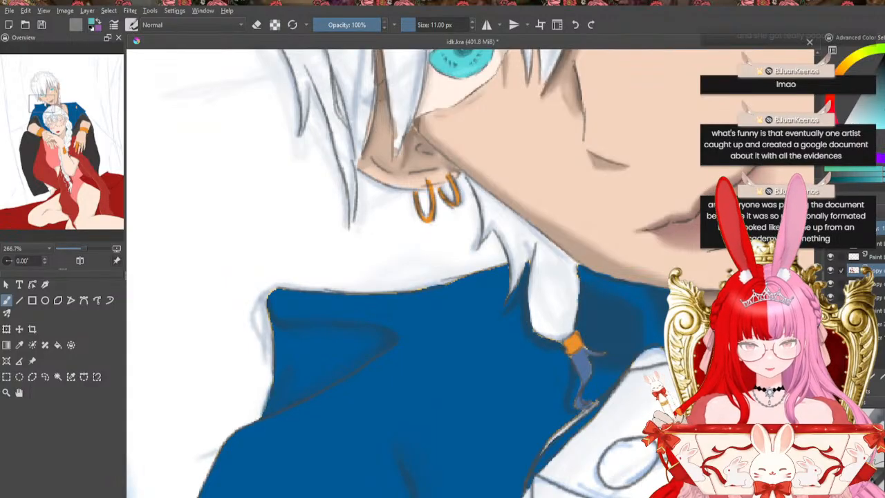
pyautogui.moveTo(580, 357)
pyautogui.mouseDown()
pyautogui.moveTo(581, 366)
pyautogui.moveTo(583, 357)
pyautogui.mouseUp()
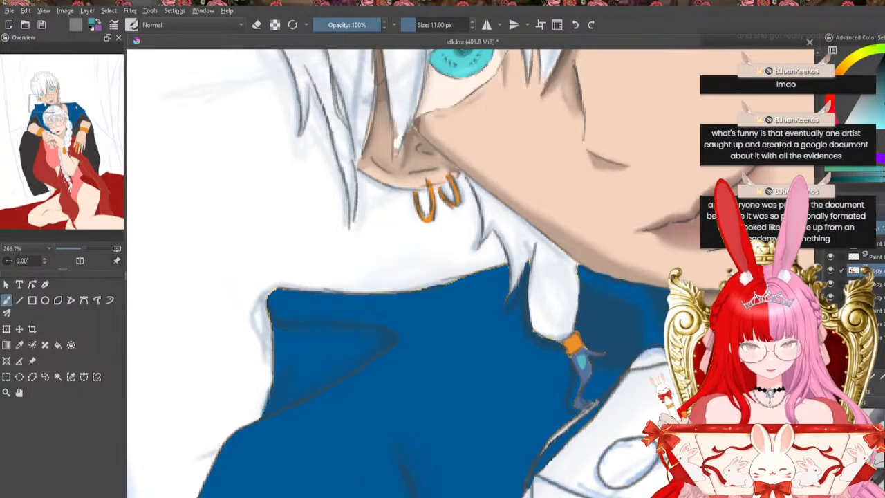
pyautogui.moveTo(583, 358)
pyautogui.mouseDown()
pyautogui.moveTo(582, 366)
pyautogui.moveTo(579, 359)
pyautogui.mouseUp()
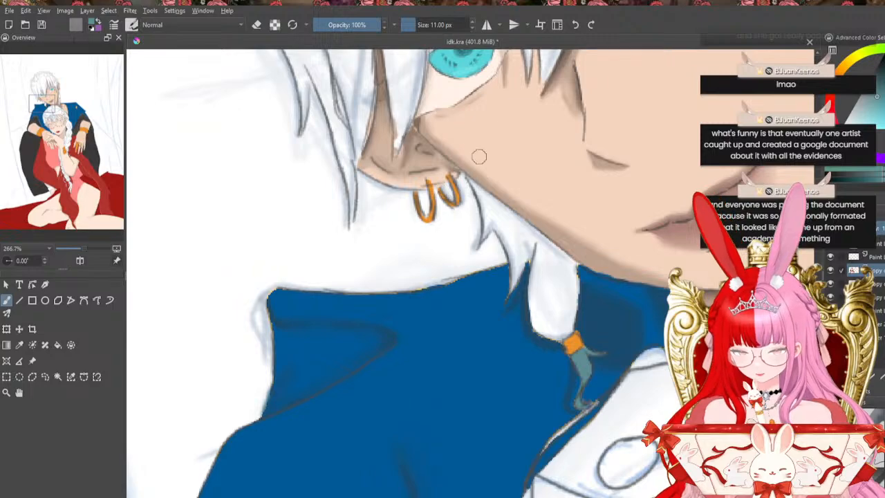
# Enlarge the brush to 22 px and paint light blue along the edge of the hair section above the tie and over the tip
pyautogui.press(']')
pyautogui.press(']')
pyautogui.press(']')
pyautogui.moveTo(539, 259)
pyautogui.mouseDown()
pyautogui.moveTo(535, 284)
pyautogui.moveTo(541, 243)
pyautogui.moveTo(534, 320)
pyautogui.moveTo(534, 310)
pyautogui.moveTo(539, 331)
pyautogui.moveTo(563, 338)
pyautogui.mouseUp()
pyautogui.press(']')
pyautogui.press(']')
pyautogui.press(']')
pyautogui.press(']')
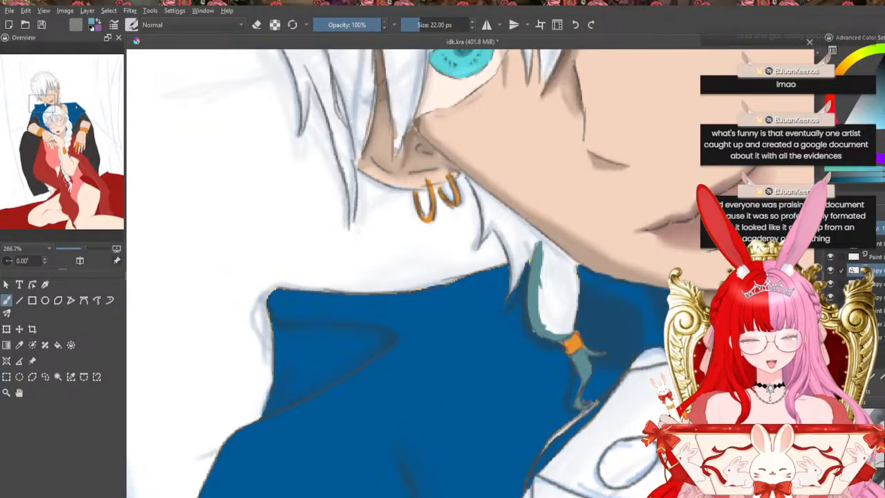
pyautogui.moveTo(540, 242); pyautogui.dragTo(535, 294)
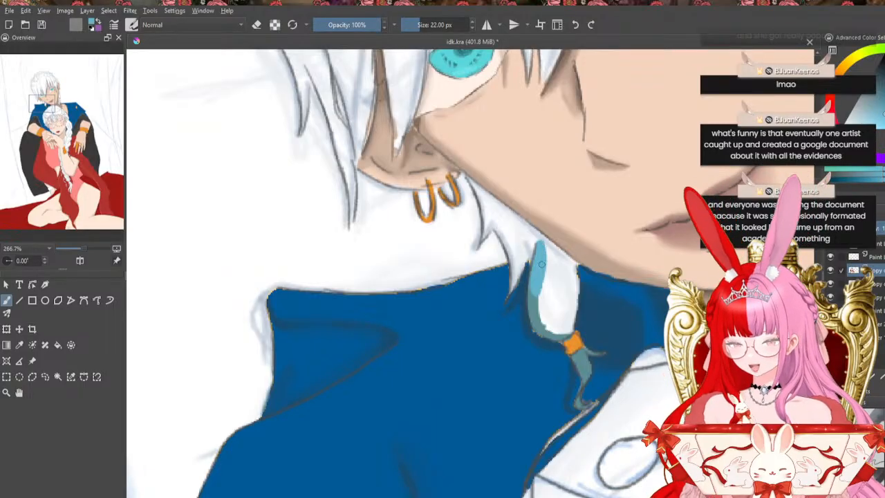
pyautogui.moveTo(542, 265)
pyautogui.mouseDown()
pyautogui.moveTo(541, 324)
pyautogui.moveTo(533, 318)
pyautogui.moveTo(566, 337)
pyautogui.moveTo(571, 318)
pyautogui.mouseUp()
pyautogui.moveTo(572, 361)
pyautogui.mouseDown()
pyautogui.moveTo(578, 355)
pyautogui.moveTo(584, 373)
pyautogui.moveTo(585, 347)
pyautogui.mouseUp()
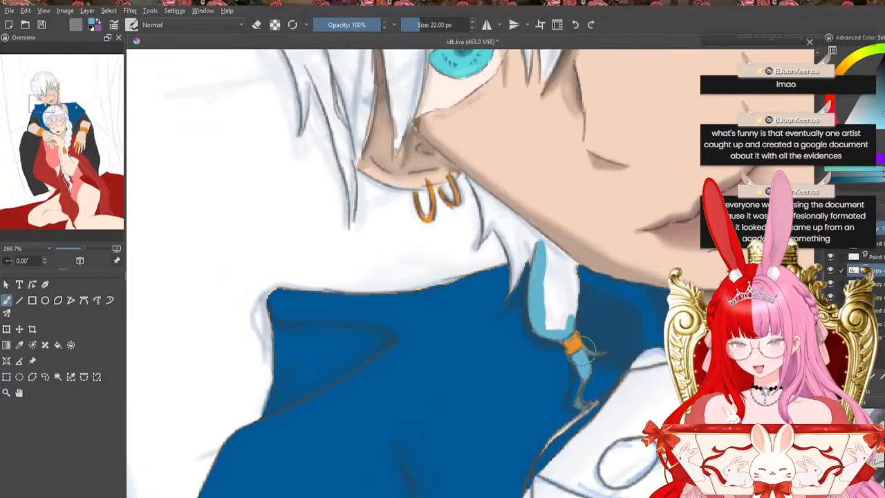
# Reduce the brush to 11 px and finish the loose hair tip below the gold tie in light blue
pyautogui.press('[')
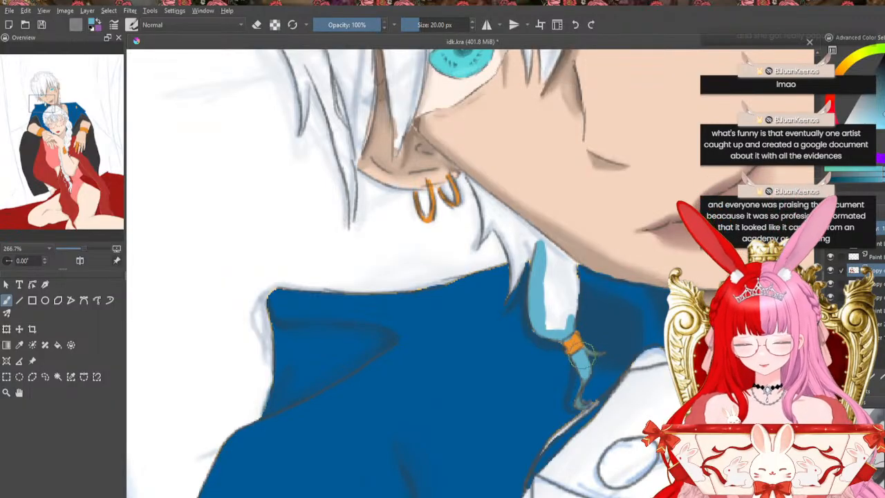
pyautogui.press('[')
pyautogui.press('[')
pyautogui.press('[')
pyautogui.press('[')
pyautogui.press('[')
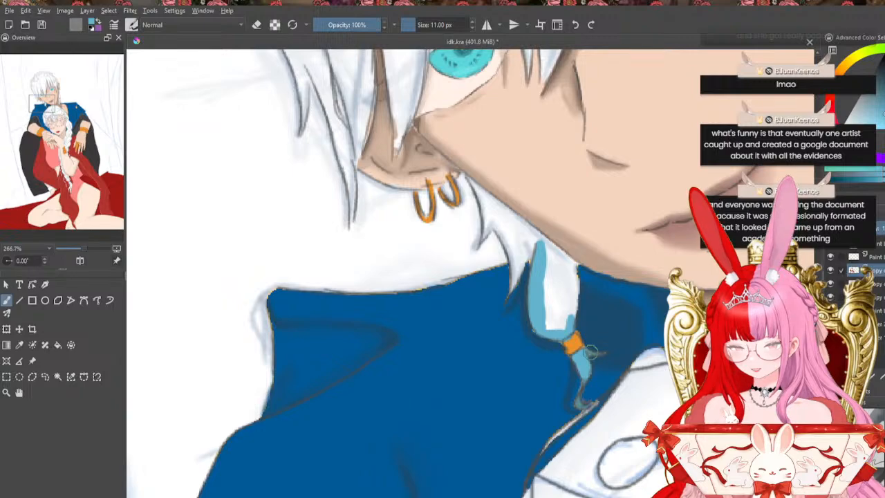
pyautogui.moveTo(589, 348)
pyautogui.mouseDown()
pyautogui.moveTo(600, 353)
pyautogui.moveTo(585, 385)
pyautogui.mouseUp()
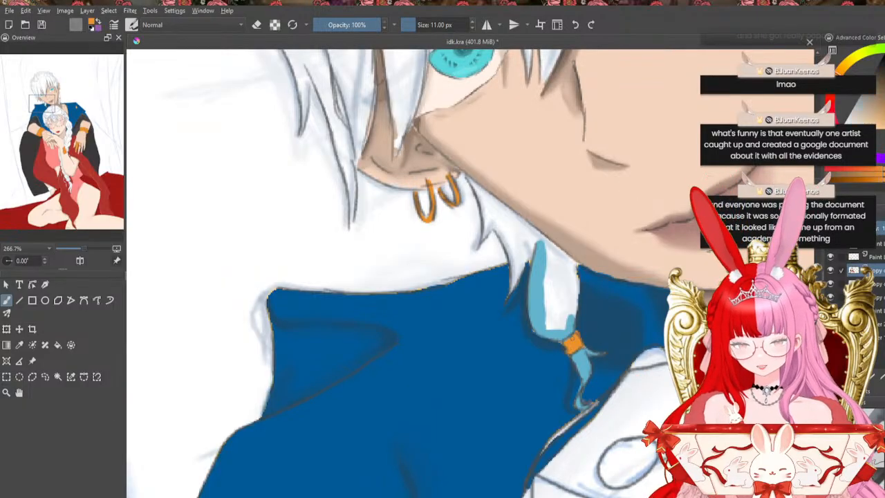
pyautogui.click(258, 26)
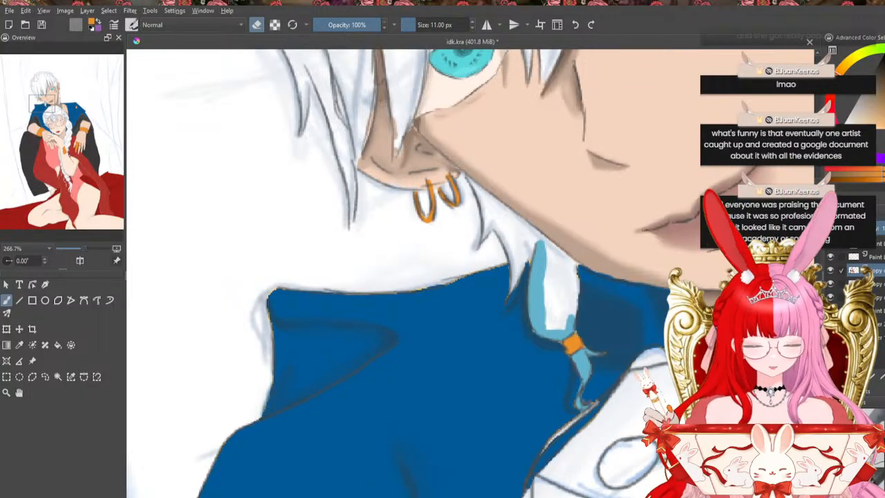
pyautogui.press('e')
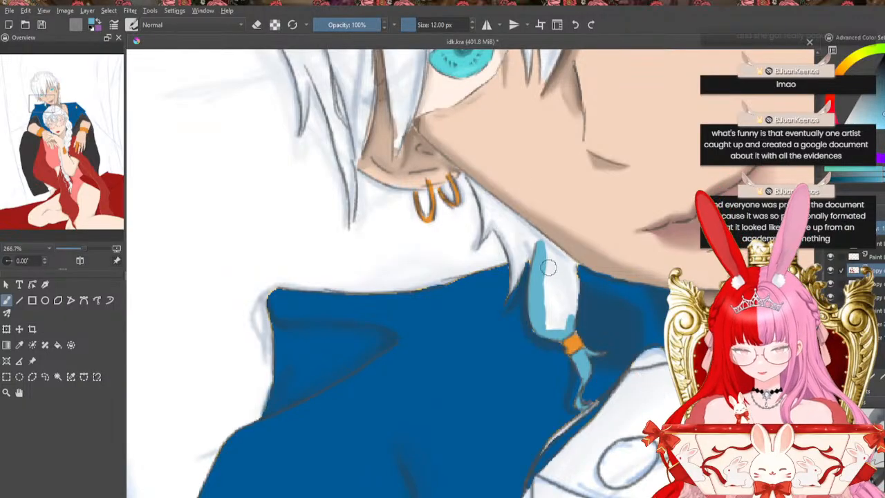
# Fill the hair section above the gold tie and the strand along the man's jaw light blue with the 18 px brush
pyautogui.press(']')
pyautogui.press(']')
pyautogui.press(']')
pyautogui.press(']')
pyautogui.press(']')
pyautogui.moveTo(545, 272); pyautogui.dragTo(554, 325)
pyautogui.moveTo(551, 271)
pyautogui.mouseDown()
pyautogui.moveTo(551, 328)
pyautogui.moveTo(551, 318)
pyautogui.mouseUp()
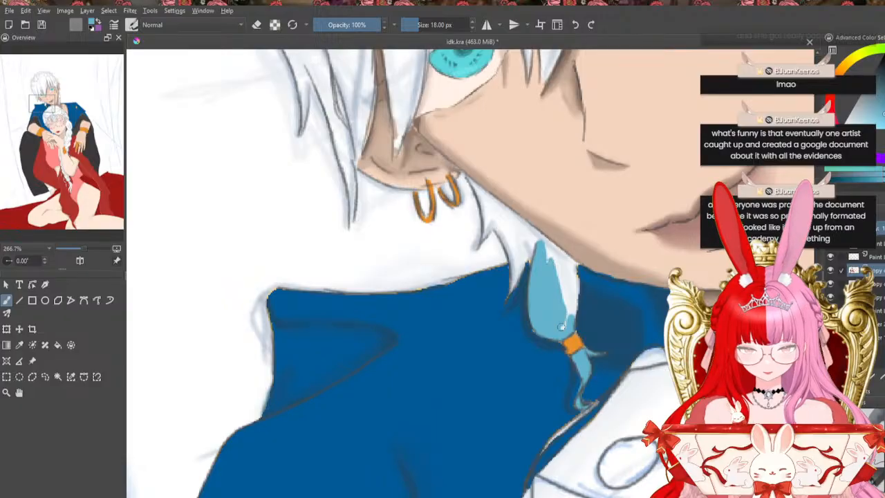
pyautogui.moveTo(562, 326)
pyautogui.mouseDown()
pyautogui.moveTo(573, 277)
pyautogui.moveTo(570, 285)
pyautogui.mouseUp()
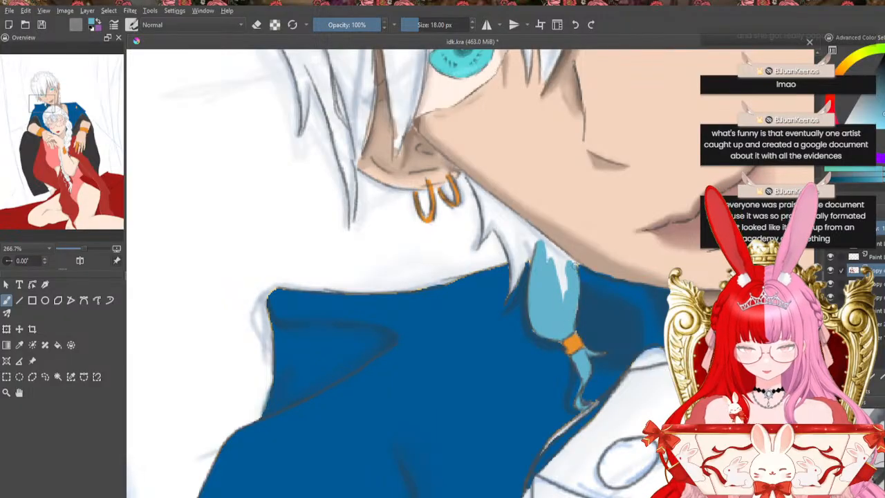
pyautogui.moveTo(522, 238)
pyautogui.mouseDown()
pyautogui.moveTo(516, 222)
pyautogui.moveTo(550, 253)
pyautogui.moveTo(526, 223)
pyautogui.mouseUp()
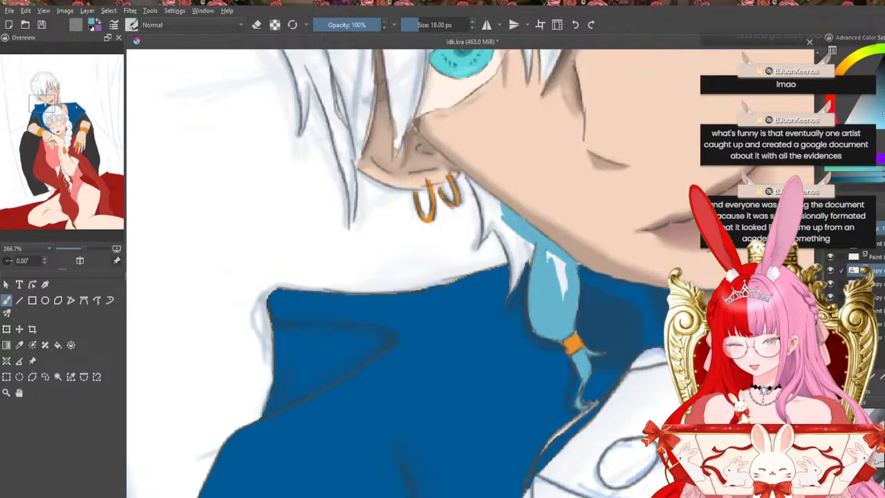
pyautogui.moveTo(555, 289); pyautogui.dragTo(561, 262)
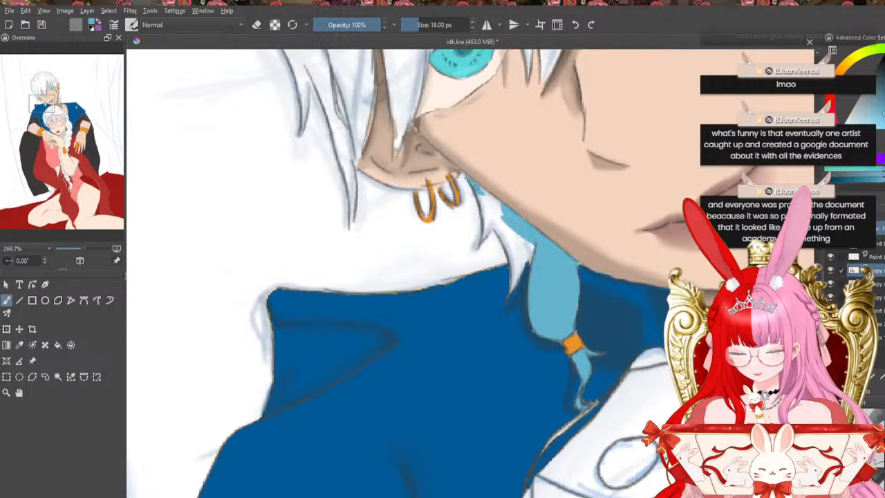
# Paint the remaining hair strands below the man's earrings light blue and erase the paint spilled outside them
pyautogui.moveTo(484, 195)
pyautogui.mouseDown()
pyautogui.moveTo(492, 201)
pyautogui.moveTo(486, 218)
pyautogui.mouseUp()
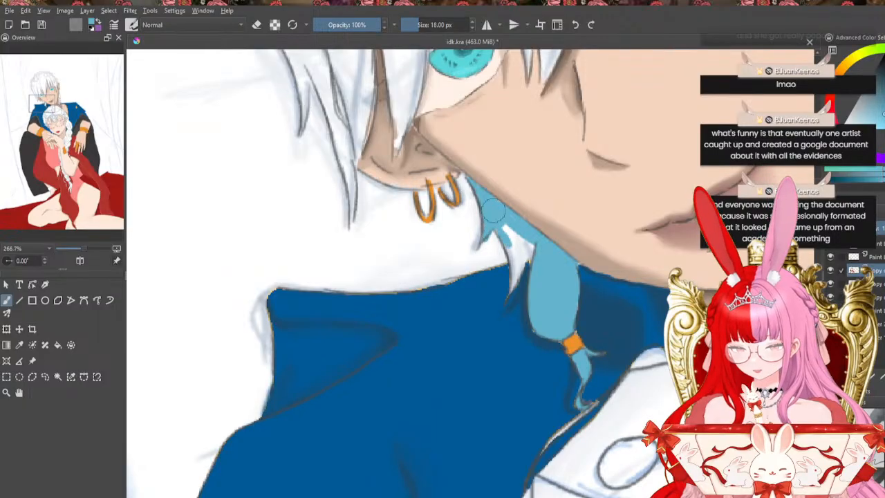
pyautogui.press('e')
pyautogui.moveTo(518, 253); pyautogui.dragTo(491, 240)
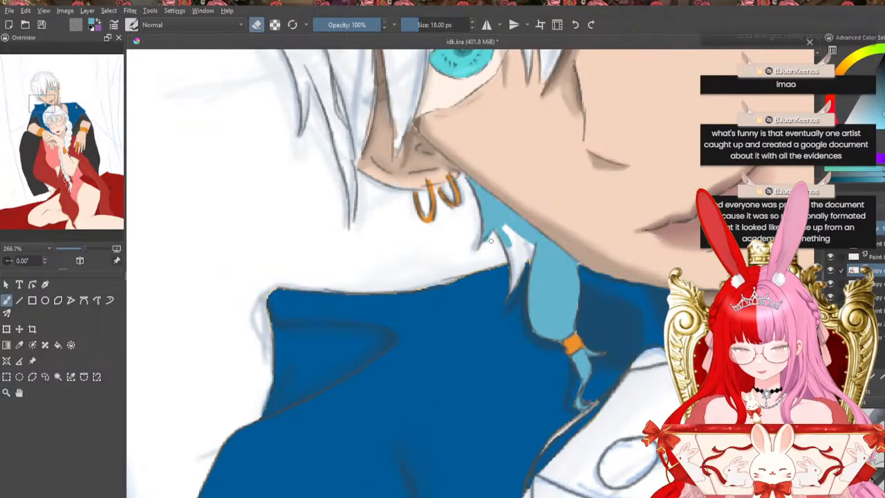
pyautogui.click(257, 24)
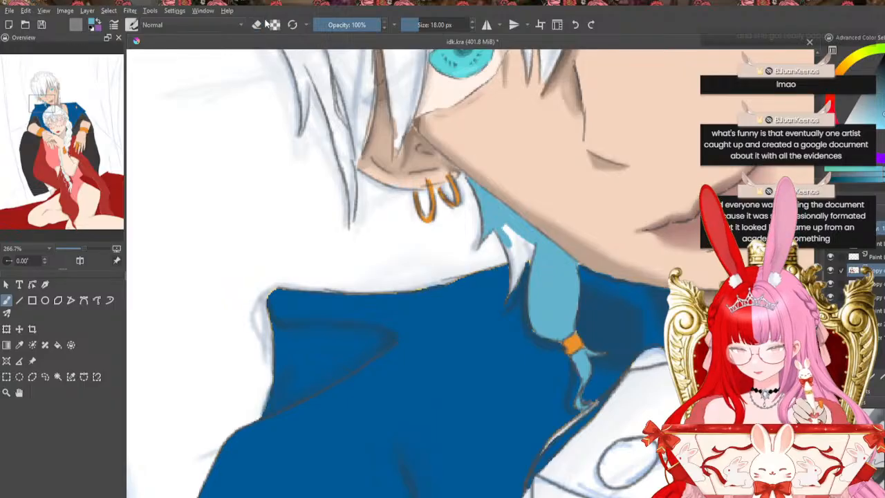
pyautogui.moveTo(513, 229); pyautogui.dragTo(522, 235)
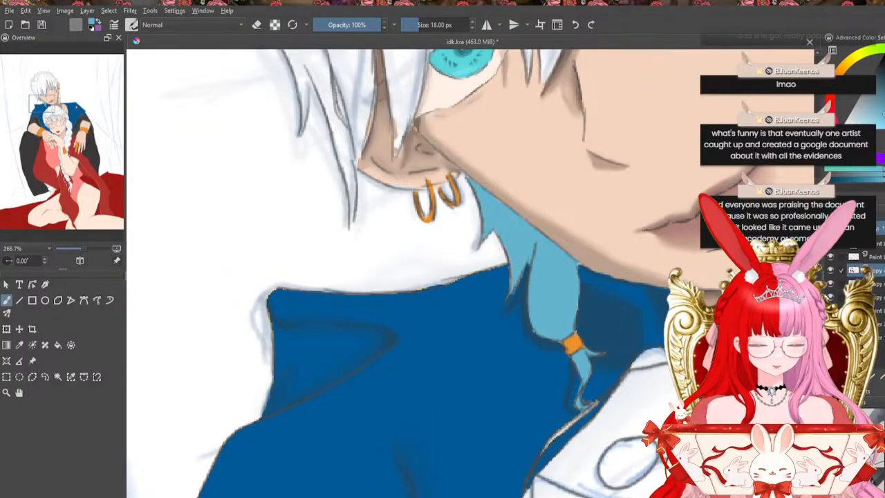
pyautogui.press('-')
pyautogui.press('-')
pyautogui.press('-')
pyautogui.press('-')
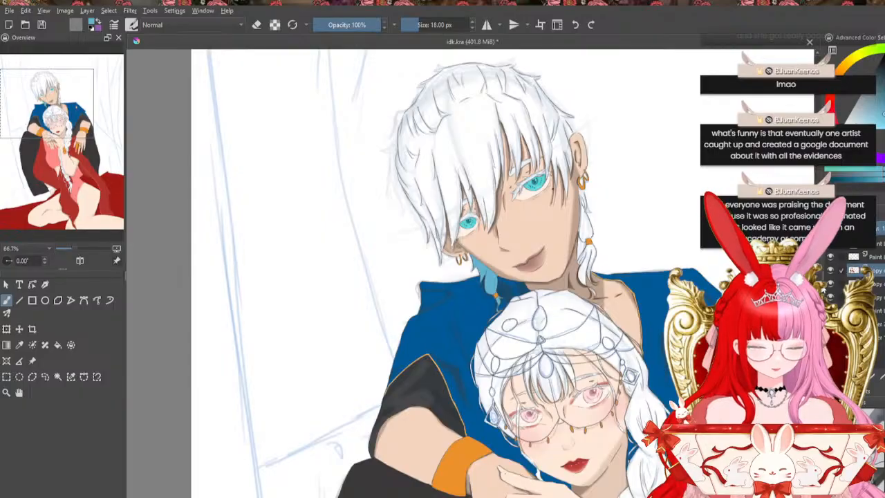
# Paint the tips of the man's hair strands just beside his ear light blue with the 18 px brush
pyautogui.press('+')
pyautogui.press('+')
pyautogui.press('+')
pyautogui.press('+')
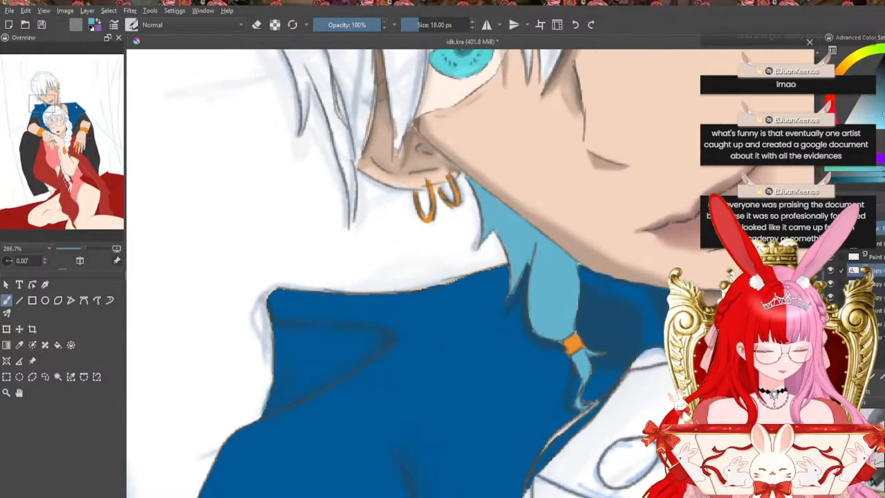
pyautogui.scroll(3, 512, 331)
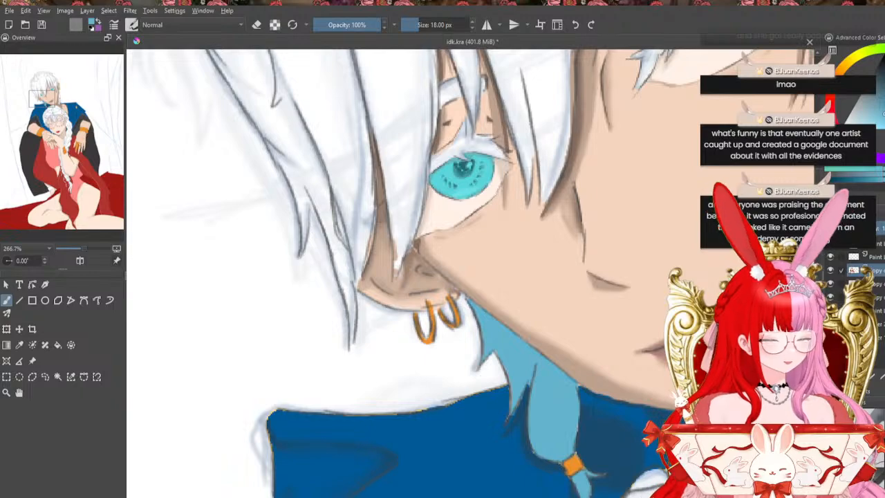
pyautogui.scroll(3, 423, 299)
pyautogui.moveTo(332, 315)
pyautogui.mouseDown()
pyautogui.moveTo(338, 365)
pyautogui.moveTo(342, 345)
pyautogui.mouseUp()
pyautogui.moveTo(341, 377); pyautogui.dragTo(350, 414)
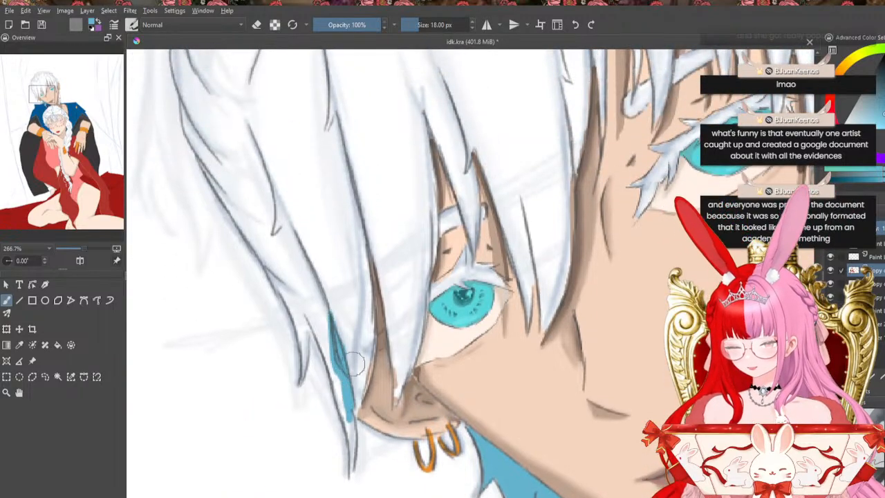
pyautogui.moveTo(353, 363)
pyautogui.mouseDown()
pyautogui.moveTo(358, 414)
pyautogui.moveTo(369, 345)
pyautogui.moveTo(357, 391)
pyautogui.mouseUp()
pyautogui.moveTo(351, 360)
pyautogui.mouseDown()
pyautogui.moveTo(338, 408)
pyautogui.moveTo(349, 429)
pyautogui.moveTo(351, 416)
pyautogui.mouseUp()
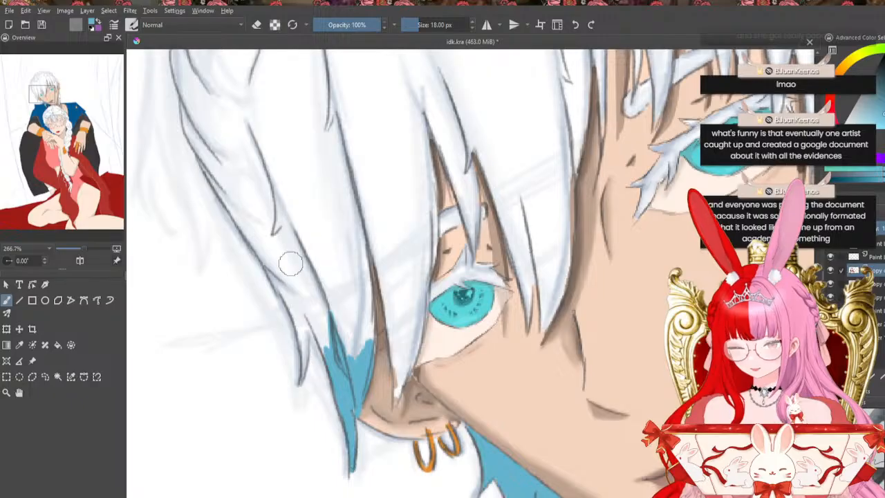
pyautogui.moveTo(297, 298)
pyautogui.mouseDown()
pyautogui.moveTo(321, 342)
pyautogui.moveTo(315, 308)
pyautogui.moveTo(327, 332)
pyautogui.mouseUp()
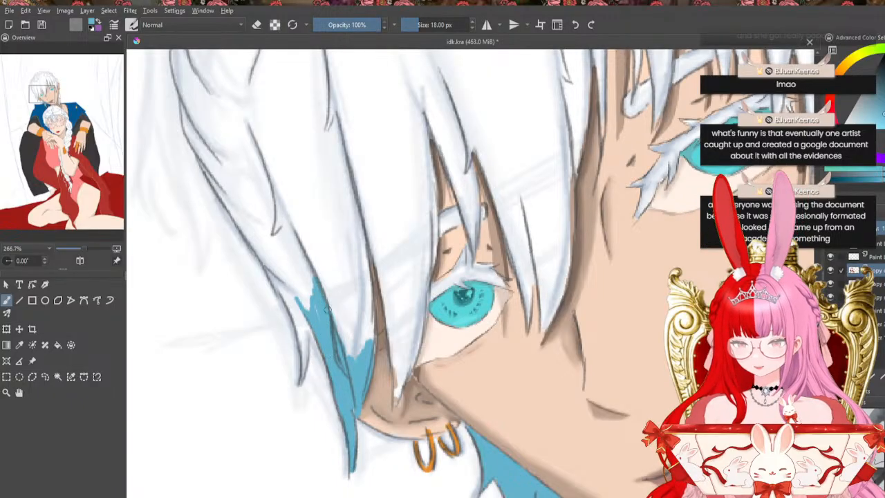
pyautogui.moveTo(309, 282)
pyautogui.mouseDown()
pyautogui.moveTo(298, 298)
pyautogui.moveTo(290, 277)
pyautogui.moveTo(266, 260)
pyautogui.moveTo(303, 338)
pyautogui.moveTo(298, 317)
pyautogui.mouseUp()
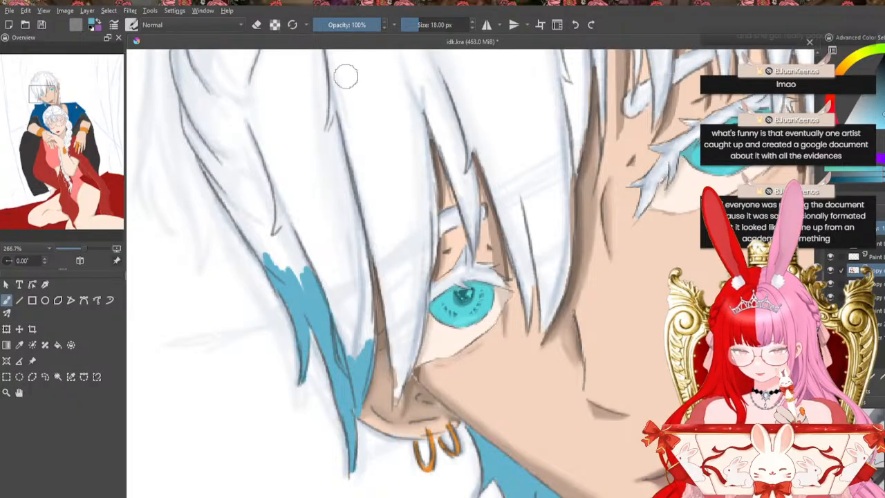
pyautogui.click(575, 26)
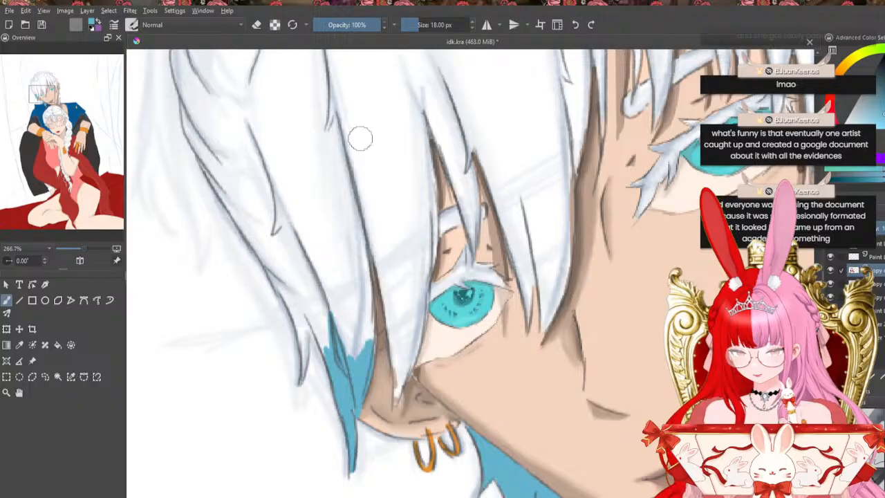
# Paint the outermost side hair tip light blue and carry the colour up into the strands above it
pyautogui.moveTo(298, 315); pyautogui.dragTo(304, 365)
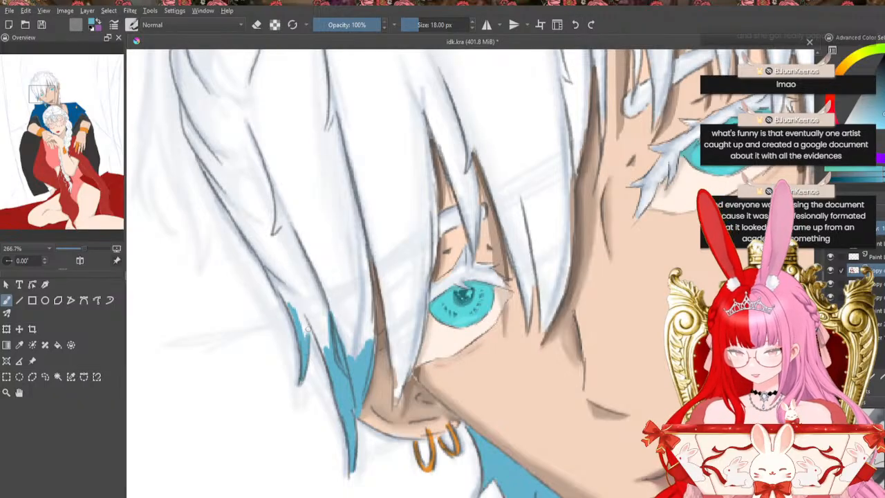
pyautogui.moveTo(305, 309)
pyautogui.mouseDown()
pyautogui.moveTo(306, 368)
pyautogui.moveTo(303, 337)
pyautogui.mouseUp()
pyautogui.moveTo(292, 303)
pyautogui.mouseDown()
pyautogui.moveTo(261, 250)
pyautogui.moveTo(280, 303)
pyautogui.moveTo(303, 311)
pyautogui.moveTo(319, 339)
pyautogui.mouseUp()
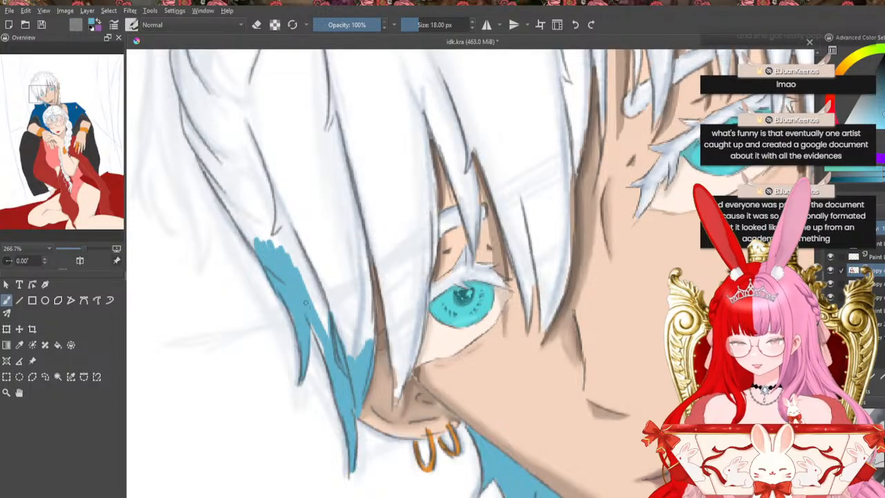
pyautogui.moveTo(304, 288)
pyautogui.mouseDown()
pyautogui.moveTo(325, 334)
pyautogui.moveTo(310, 281)
pyautogui.moveTo(345, 346)
pyautogui.mouseUp()
# Enlarge the brush to 32 px and paint light blue up the outer edge of the man's side hair and along its inner strand line
pyautogui.press(']')
pyautogui.press(']')
pyautogui.press(']')
pyautogui.press(']')
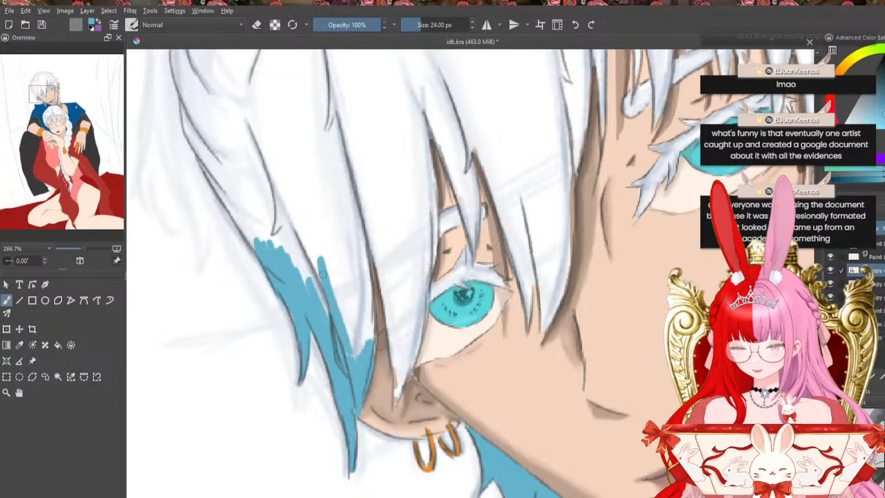
pyautogui.press(']')
pyautogui.press(']')
pyautogui.press(']')
pyautogui.moveTo(324, 309)
pyautogui.mouseDown()
pyautogui.moveTo(298, 246)
pyautogui.moveTo(241, 214)
pyautogui.mouseUp()
pyautogui.moveTo(184, 84)
pyautogui.mouseDown()
pyautogui.moveTo(195, 144)
pyautogui.moveTo(240, 225)
pyautogui.moveTo(260, 235)
pyautogui.mouseUp()
pyautogui.moveTo(271, 155); pyautogui.dragTo(302, 270)
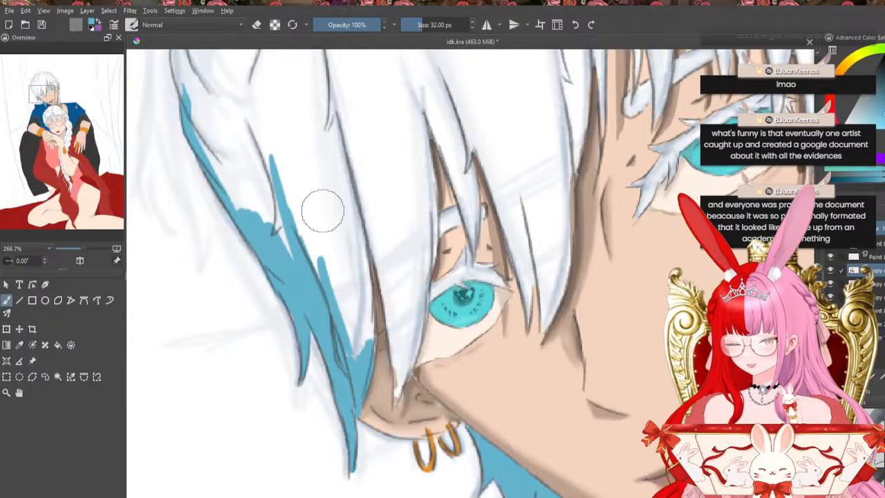
# Fill the side hair section above the ear light blue and extend the colour up the outer edge of the hair
pyautogui.moveTo(339, 134)
pyautogui.mouseDown()
pyautogui.moveTo(367, 301)
pyautogui.moveTo(353, 331)
pyautogui.mouseUp()
pyautogui.moveTo(332, 120)
pyautogui.mouseDown()
pyautogui.moveTo(334, 265)
pyautogui.moveTo(341, 336)
pyautogui.moveTo(336, 146)
pyautogui.moveTo(353, 372)
pyautogui.moveTo(362, 352)
pyautogui.moveTo(353, 256)
pyautogui.mouseUp()
pyautogui.moveTo(323, 104)
pyautogui.mouseDown()
pyautogui.moveTo(290, 266)
pyautogui.moveTo(308, 181)
pyautogui.moveTo(318, 245)
pyautogui.moveTo(328, 247)
pyautogui.mouseUp()
pyautogui.moveTo(324, 116)
pyautogui.mouseDown()
pyautogui.moveTo(256, 211)
pyautogui.moveTo(307, 151)
pyautogui.moveTo(283, 232)
pyautogui.mouseUp()
pyautogui.moveTo(325, 113)
pyautogui.mouseDown()
pyautogui.moveTo(234, 200)
pyautogui.moveTo(270, 168)
pyautogui.mouseUp()
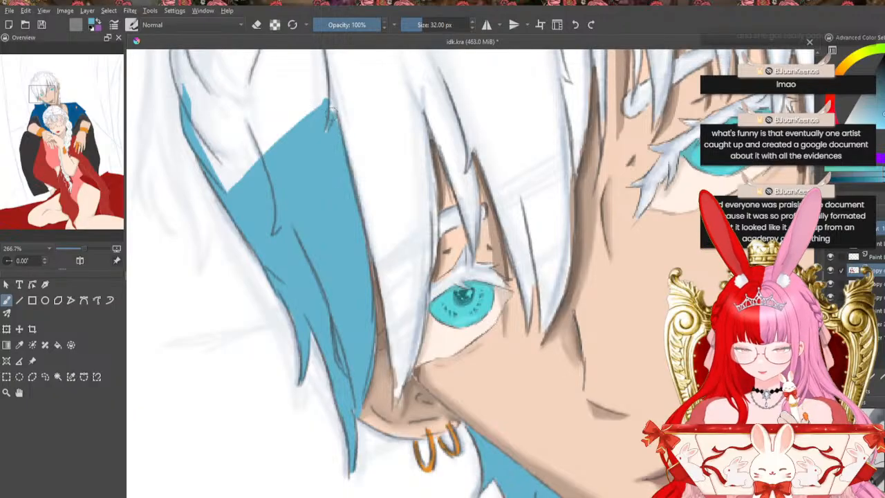
pyautogui.moveTo(178, 58)
pyautogui.mouseDown()
pyautogui.moveTo(185, 101)
pyautogui.moveTo(177, 51)
pyautogui.moveTo(206, 145)
pyautogui.moveTo(245, 205)
pyautogui.mouseUp()
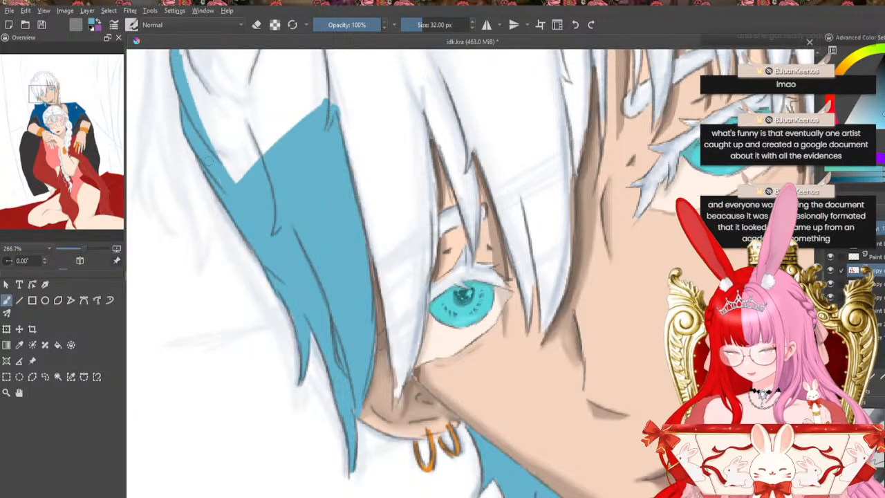
pyautogui.moveTo(181, 58)
pyautogui.mouseDown()
pyautogui.moveTo(209, 124)
pyautogui.moveTo(259, 200)
pyautogui.moveTo(198, 115)
pyautogui.moveTo(239, 185)
pyautogui.mouseUp()
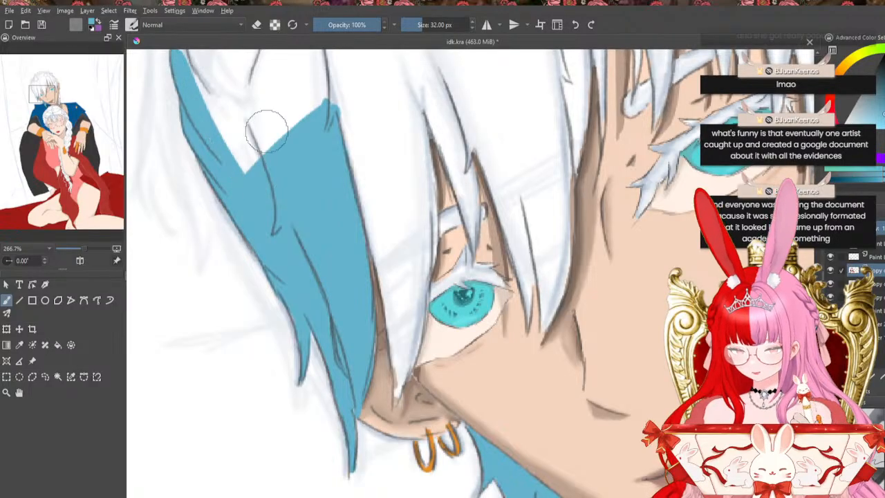
# Paint the lock falling between the man's ear and eye light blue, reducing the brush to 24 px for its tip and inner edge
pyautogui.moveTo(340, 99)
pyautogui.mouseDown()
pyautogui.moveTo(393, 301)
pyautogui.moveTo(372, 237)
pyautogui.moveTo(394, 310)
pyautogui.moveTo(398, 409)
pyautogui.mouseUp()
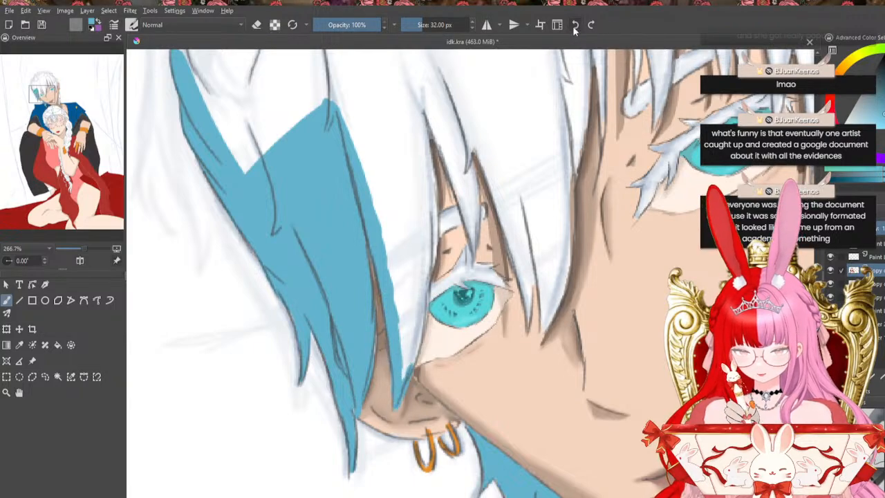
pyautogui.press(']')
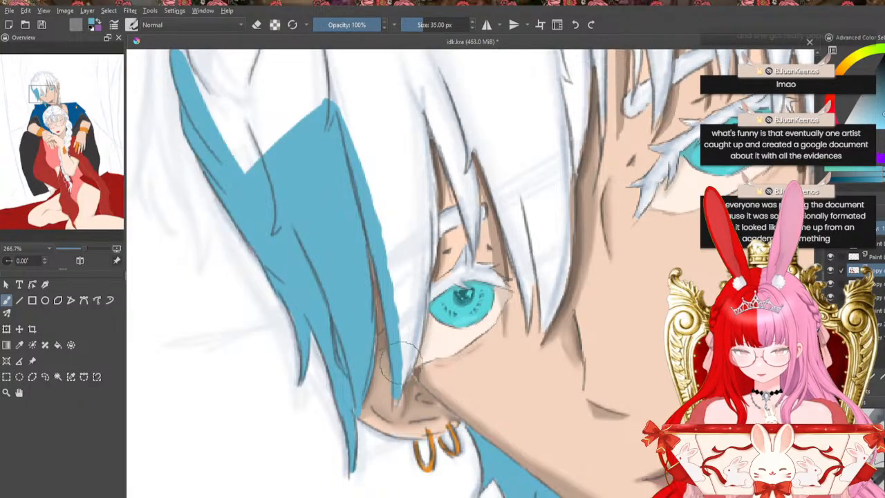
pyautogui.press('[')
pyautogui.press('[')
pyautogui.press('[')
pyautogui.press('[')
pyautogui.press('[')
pyautogui.moveTo(404, 357); pyautogui.dragTo(397, 403)
pyautogui.moveTo(408, 373); pyautogui.dragTo(403, 385)
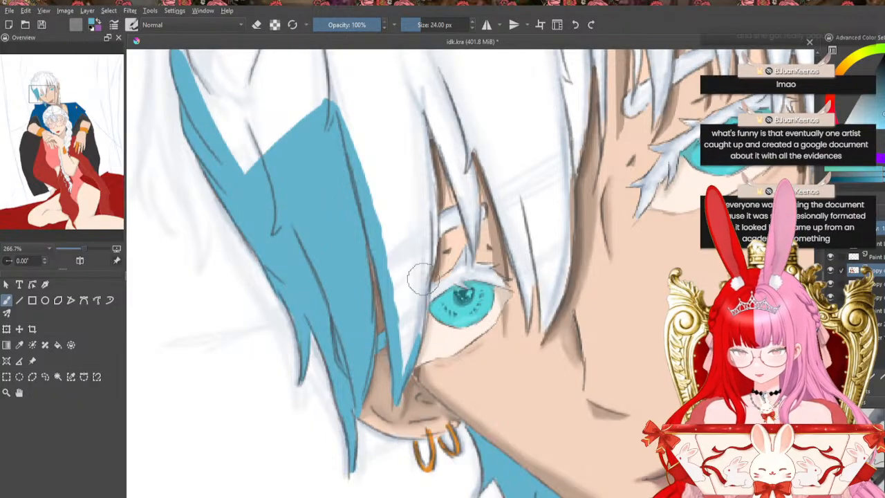
pyautogui.moveTo(419, 289)
pyautogui.mouseDown()
pyautogui.moveTo(416, 340)
pyautogui.moveTo(433, 206)
pyautogui.moveTo(427, 273)
pyautogui.mouseUp()
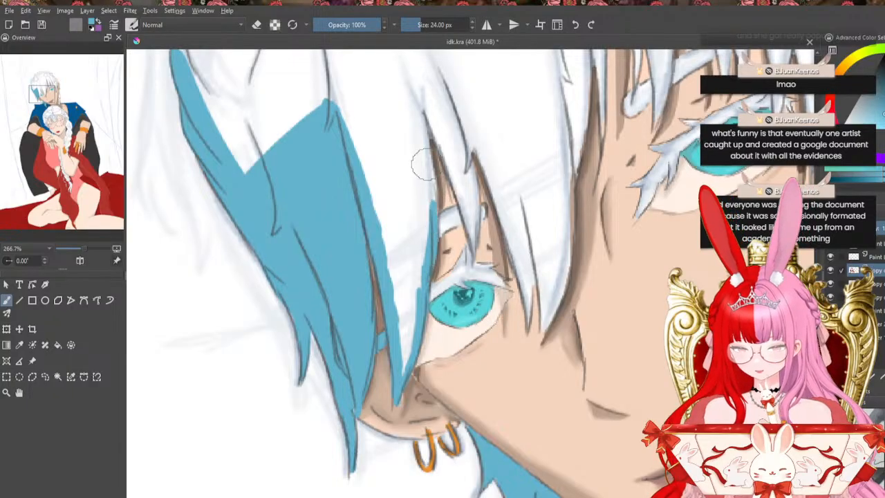
pyautogui.moveTo(424, 110)
pyautogui.mouseDown()
pyautogui.moveTo(434, 209)
pyautogui.moveTo(409, 336)
pyautogui.moveTo(384, 194)
pyautogui.moveTo(415, 115)
pyautogui.moveTo(391, 176)
pyautogui.moveTo(417, 122)
pyautogui.moveTo(418, 269)
pyautogui.moveTo(430, 222)
pyautogui.moveTo(477, 216)
pyautogui.mouseUp()
pyautogui.click(575, 26)
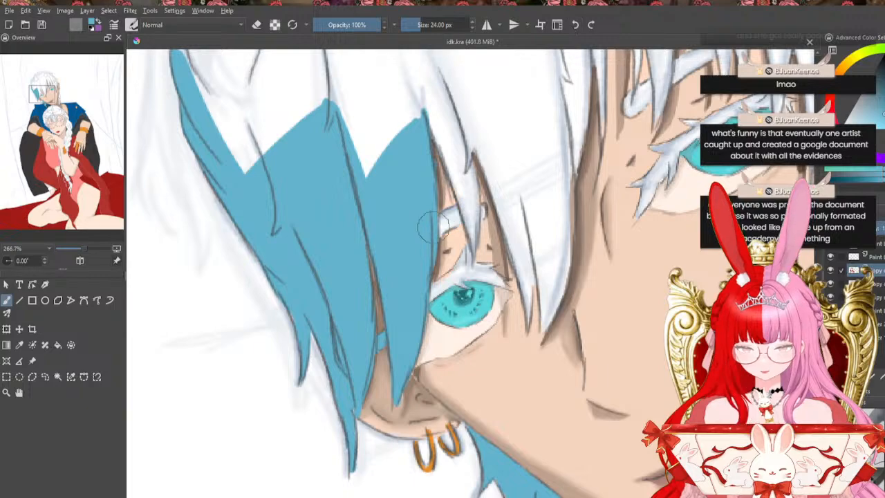
# Paint the man's eyebrow, the strand tip crossing it and the upper lashes below light blue with the 24 px brush
pyautogui.moveTo(427, 228)
pyautogui.mouseDown()
pyautogui.moveTo(471, 209)
pyautogui.moveTo(469, 218)
pyautogui.moveTo(456, 220)
pyautogui.moveTo(467, 203)
pyautogui.moveTo(481, 207)
pyautogui.moveTo(470, 214)
pyautogui.moveTo(474, 261)
pyautogui.mouseUp()
pyautogui.moveTo(475, 200)
pyautogui.mouseDown()
pyautogui.moveTo(467, 234)
pyautogui.moveTo(473, 230)
pyautogui.moveTo(448, 231)
pyautogui.moveTo(466, 263)
pyautogui.moveTo(465, 253)
pyautogui.moveTo(449, 281)
pyautogui.moveTo(459, 273)
pyautogui.moveTo(431, 296)
pyautogui.moveTo(462, 269)
pyautogui.mouseUp()
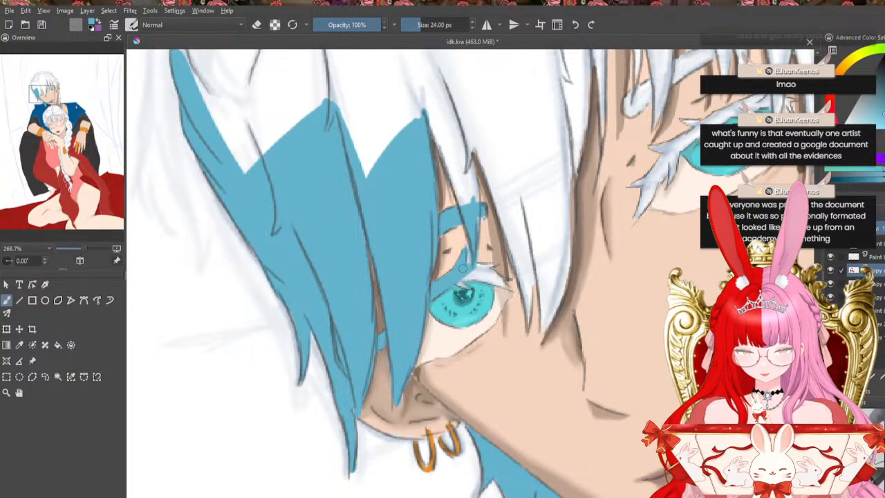
pyautogui.click(577, 25)
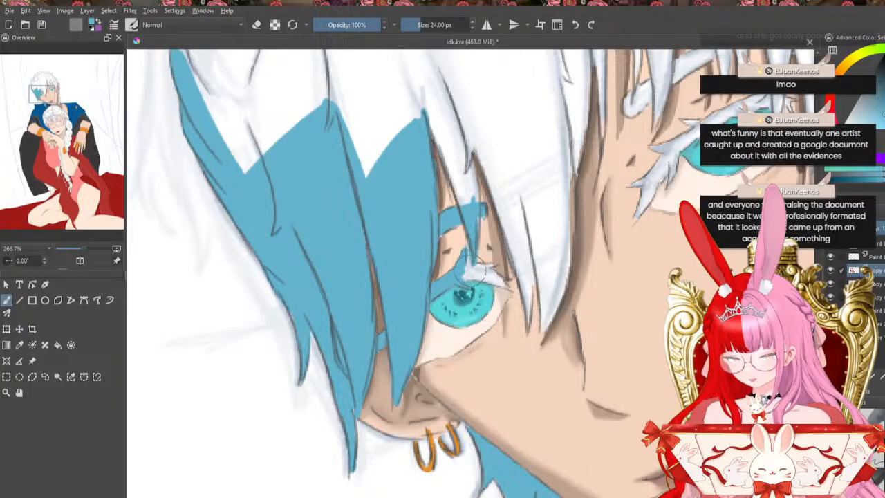
pyautogui.moveTo(483, 275)
pyautogui.mouseDown()
pyautogui.moveTo(461, 272)
pyautogui.moveTo(490, 268)
pyautogui.mouseUp()
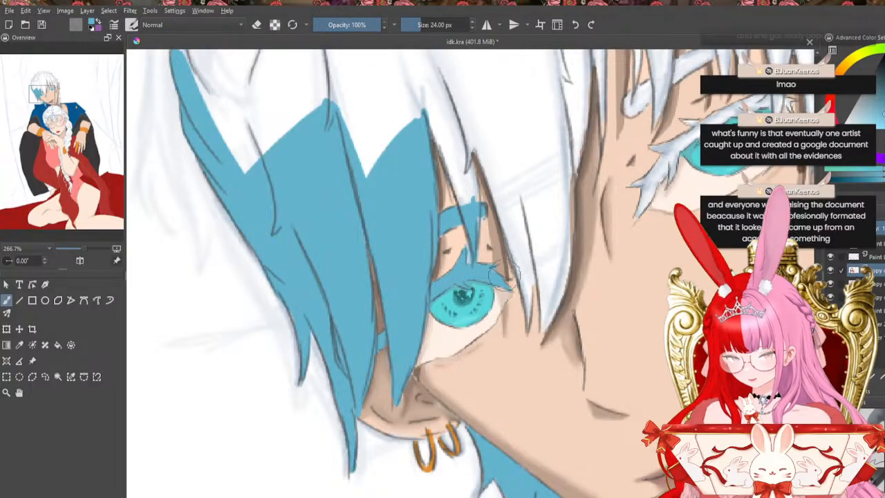
pyautogui.moveTo(500, 280); pyautogui.dragTo(512, 279)
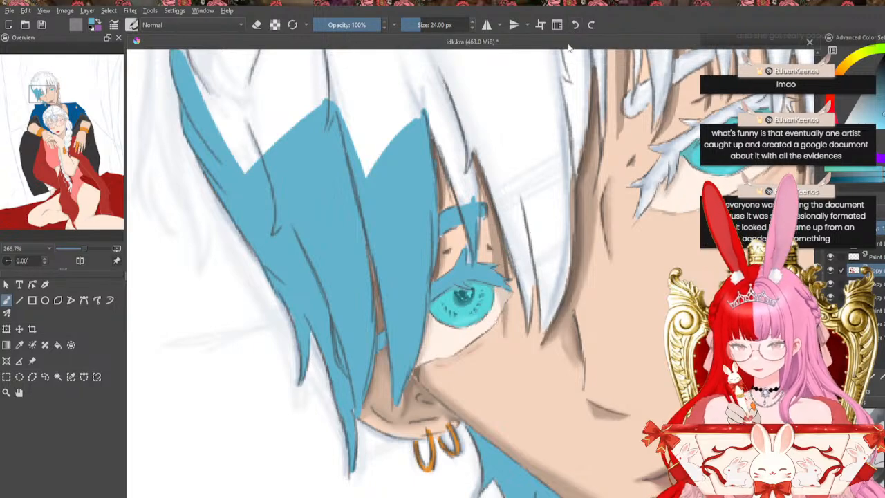
# Set the brush to 22 px, paint the thin strand over the eyebrow light blue and extend the fill higher across the fringe
pyautogui.press('[')
pyautogui.press('[')
pyautogui.press('[')
pyautogui.press('[')
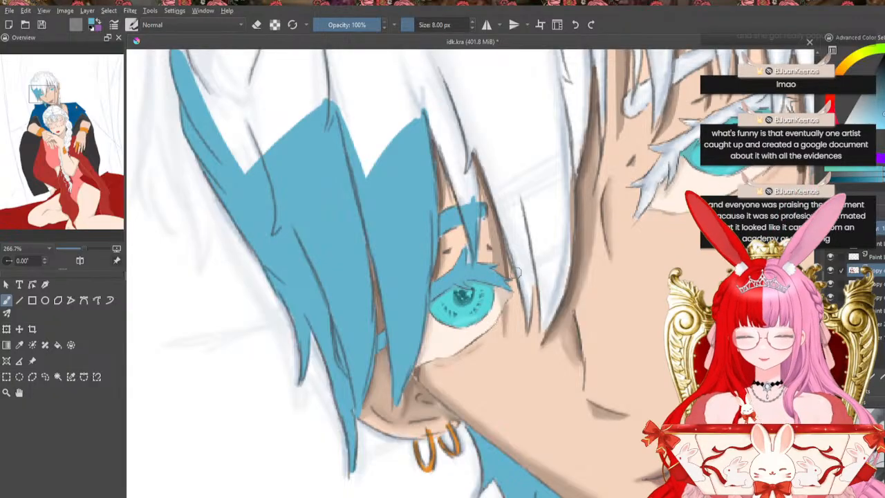
pyautogui.press(']')
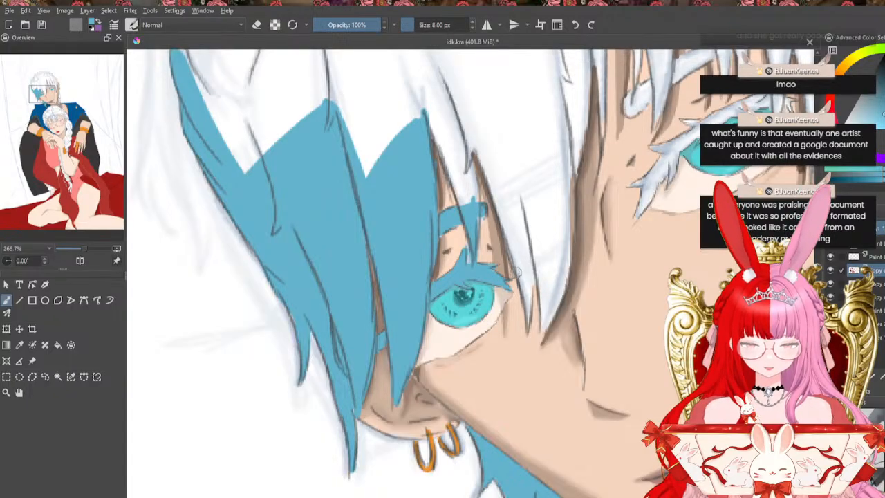
pyautogui.press(']')
pyautogui.press(']')
pyautogui.press(']')
pyautogui.press(']')
pyautogui.press(']')
pyautogui.press(']')
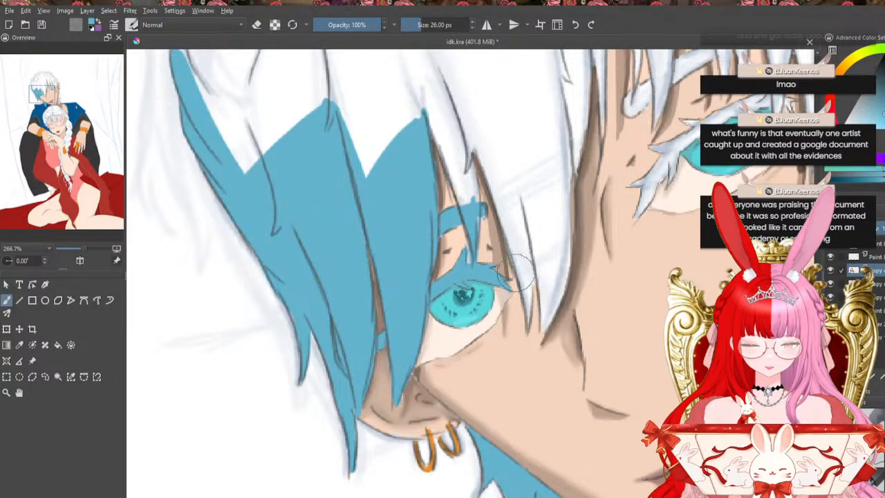
pyautogui.moveTo(484, 142)
pyautogui.mouseDown()
pyautogui.moveTo(443, 114)
pyautogui.moveTo(462, 185)
pyautogui.moveTo(443, 149)
pyautogui.moveTo(455, 155)
pyautogui.moveTo(462, 131)
pyautogui.moveTo(450, 97)
pyautogui.moveTo(453, 134)
pyautogui.moveTo(440, 119)
pyautogui.mouseUp()
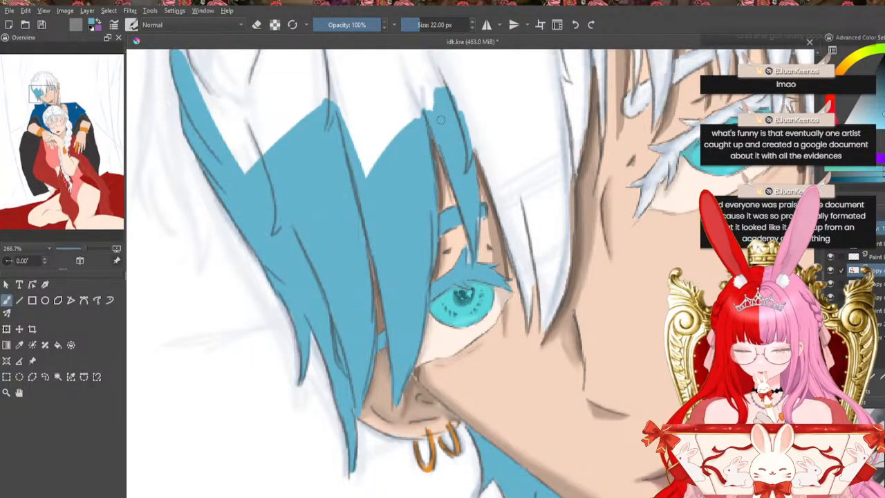
pyautogui.moveTo(444, 85); pyautogui.dragTo(377, 167)
pyautogui.moveTo(395, 132); pyautogui.dragTo(374, 158)
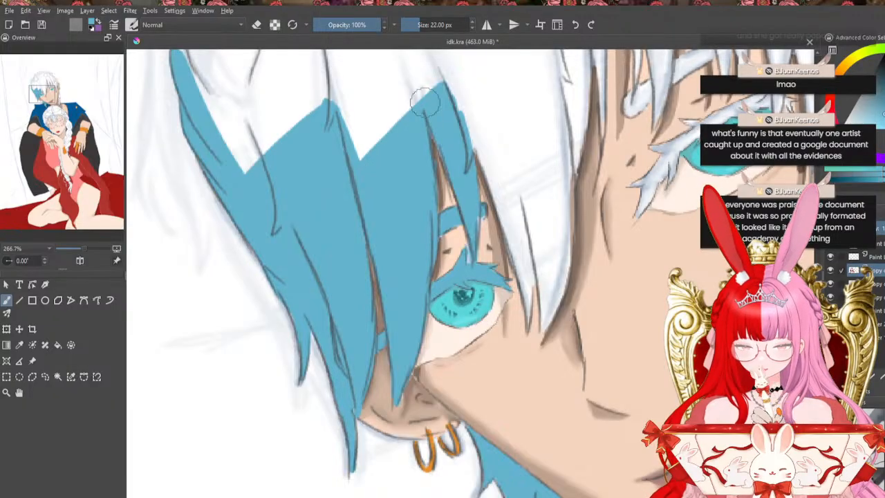
pyautogui.moveTo(342, 101)
pyautogui.mouseDown()
pyautogui.moveTo(440, 62)
pyautogui.moveTo(443, 86)
pyautogui.moveTo(388, 90)
pyautogui.moveTo(377, 106)
pyautogui.moveTo(418, 85)
pyautogui.moveTo(434, 64)
pyautogui.mouseUp()
pyautogui.moveTo(363, 111)
pyautogui.mouseDown()
pyautogui.moveTo(373, 90)
pyautogui.moveTo(346, 104)
pyautogui.moveTo(380, 72)
pyautogui.moveTo(396, 90)
pyautogui.moveTo(365, 152)
pyautogui.mouseUp()
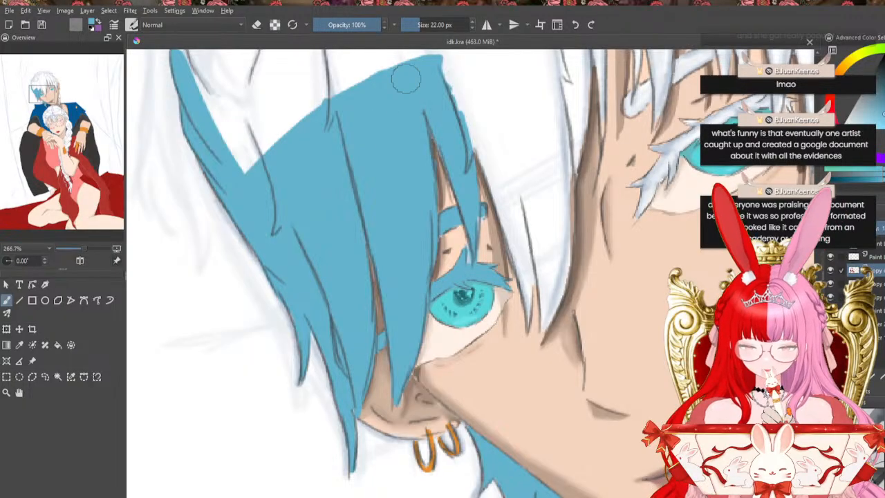
# Paint the fringe edge beside the eye and the adjoining pointed lock tips light blue, undoing and redrawing the last tip strokes
pyautogui.moveTo(447, 67)
pyautogui.mouseDown()
pyautogui.moveTo(474, 147)
pyautogui.moveTo(474, 138)
pyautogui.mouseUp()
pyautogui.moveTo(498, 200)
pyautogui.mouseDown()
pyautogui.moveTo(527, 294)
pyautogui.moveTo(517, 252)
pyautogui.mouseUp()
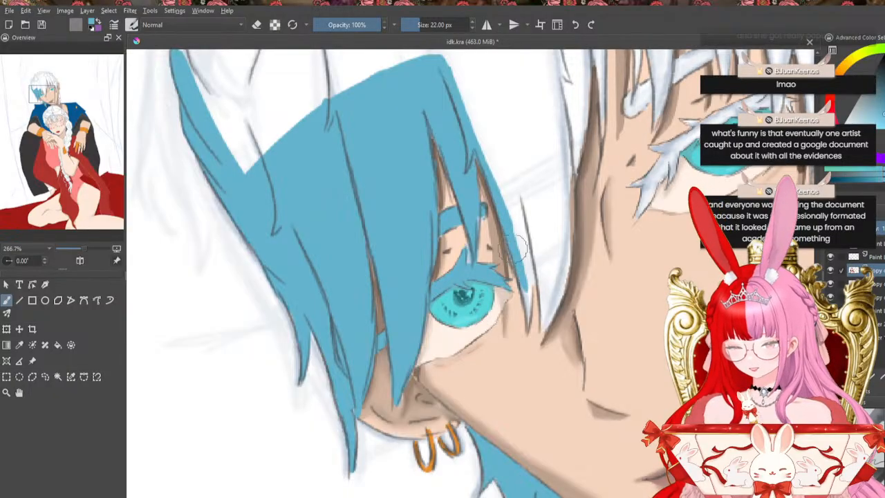
pyautogui.moveTo(519, 305)
pyautogui.mouseDown()
pyautogui.moveTo(529, 265)
pyautogui.moveTo(533, 284)
pyautogui.moveTo(525, 278)
pyautogui.moveTo(526, 293)
pyautogui.moveTo(536, 274)
pyautogui.moveTo(541, 340)
pyautogui.mouseUp()
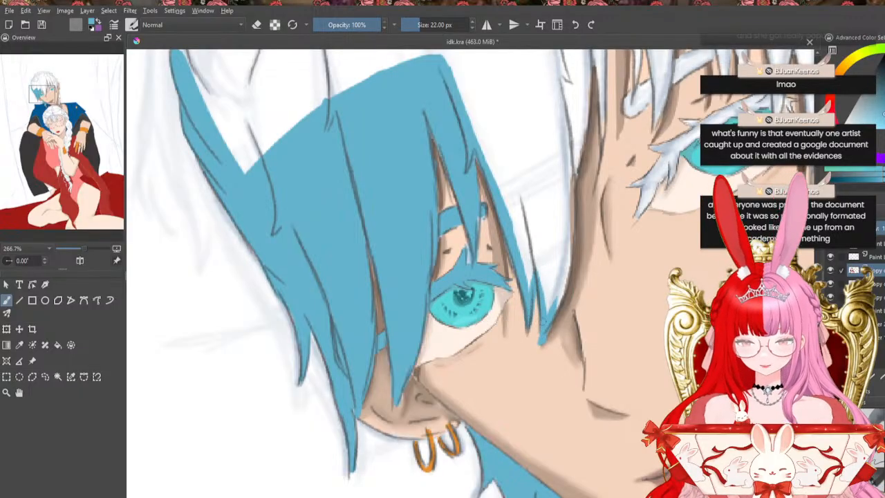
pyautogui.click(576, 25)
pyautogui.click(576, 25)
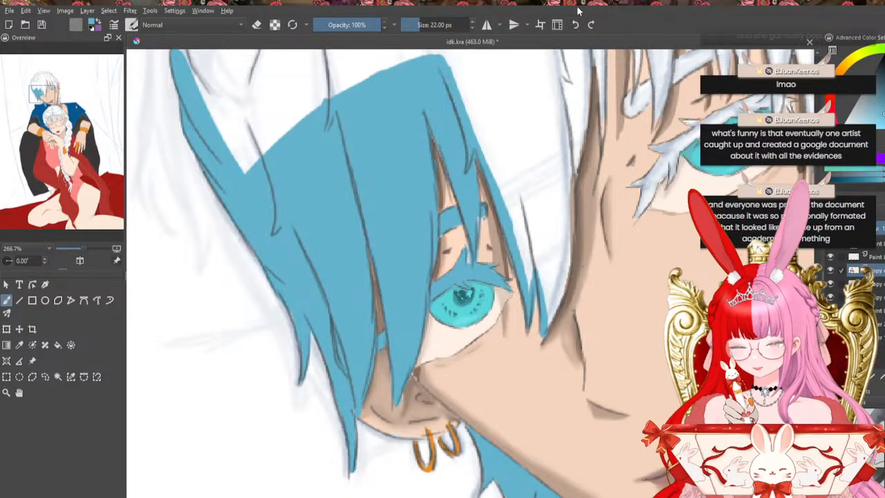
pyautogui.moveTo(530, 228); pyautogui.dragTo(543, 296)
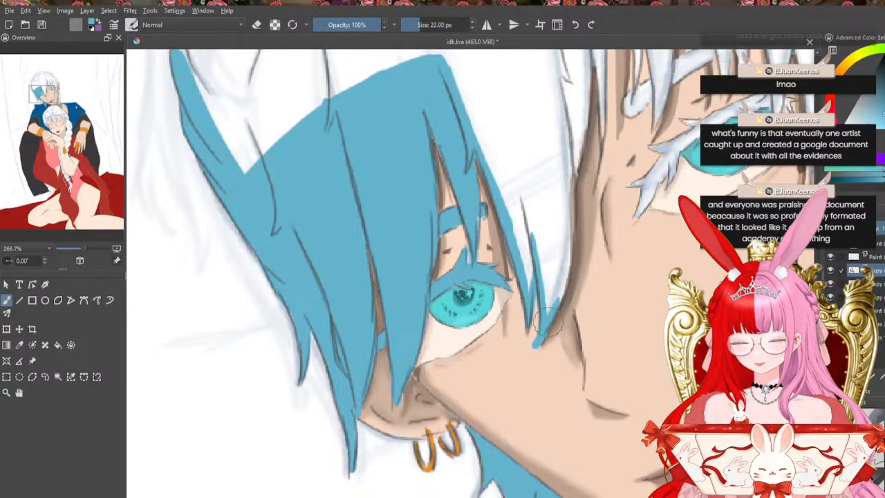
pyautogui.click(257, 25)
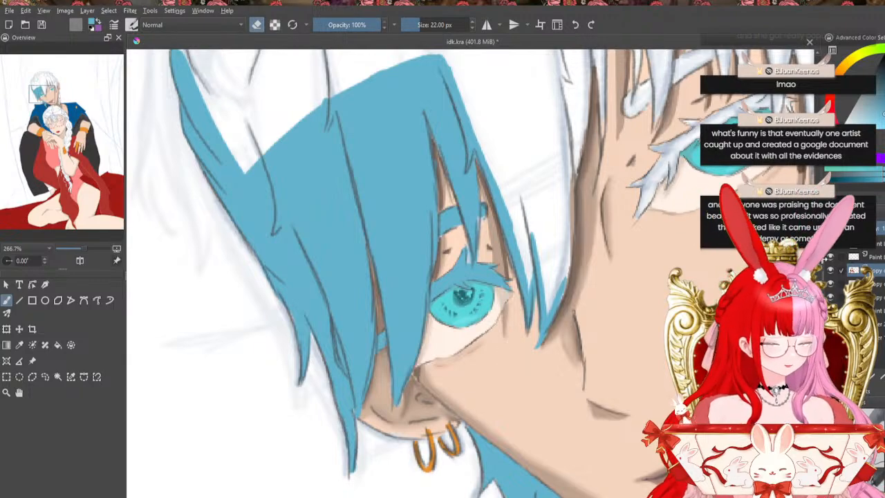
pyautogui.scroll(5, 420, 188)
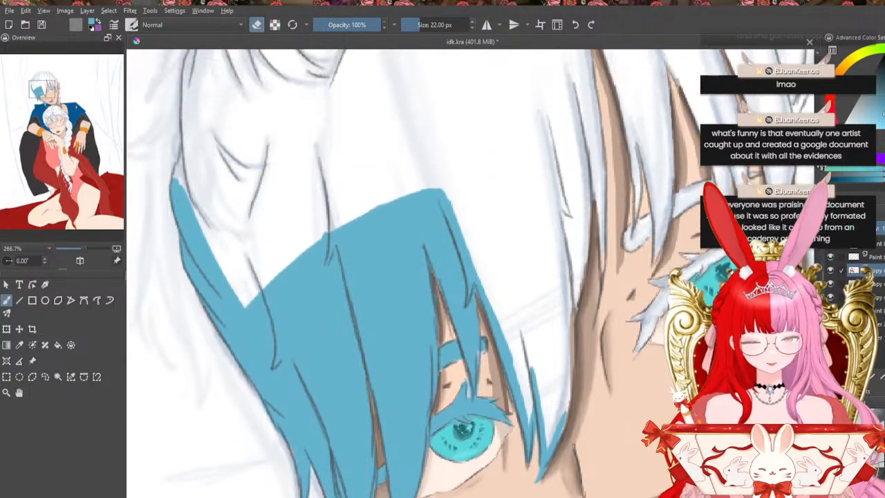
pyautogui.click(256, 24)
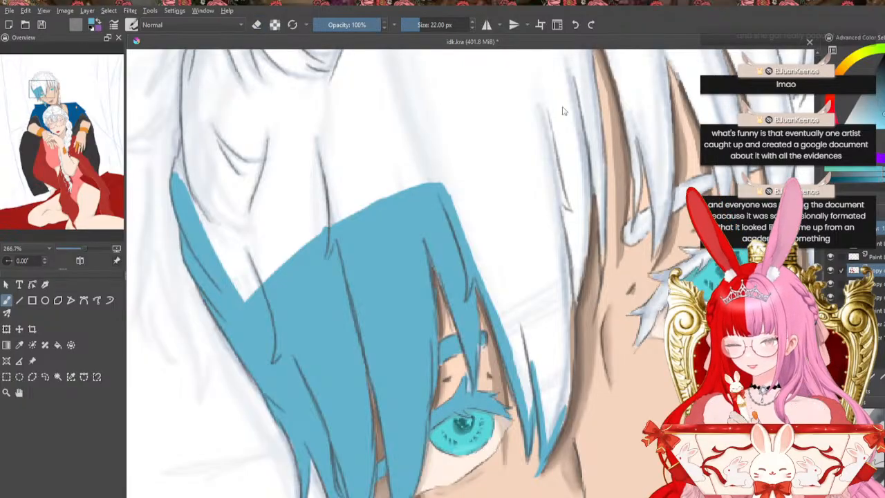
# Paint the pointed lock beside the nose bridge light blue and extend its outer edge and thin side strand up the forehead
pyautogui.moveTo(575, 274)
pyautogui.mouseDown()
pyautogui.moveTo(580, 242)
pyautogui.moveTo(567, 315)
pyautogui.moveTo(565, 297)
pyautogui.moveTo(569, 374)
pyautogui.moveTo(573, 341)
pyautogui.mouseUp()
pyautogui.moveTo(567, 379); pyautogui.dragTo(551, 440)
pyautogui.moveTo(569, 352); pyautogui.dragTo(557, 419)
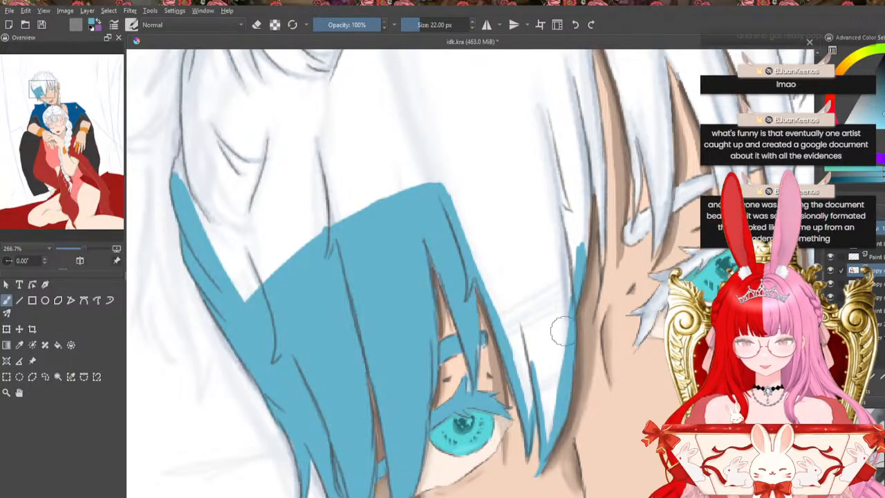
pyautogui.moveTo(561, 332)
pyautogui.mouseDown()
pyautogui.moveTo(555, 394)
pyautogui.moveTo(538, 376)
pyautogui.moveTo(537, 351)
pyautogui.moveTo(569, 297)
pyautogui.moveTo(543, 338)
pyautogui.mouseUp()
pyautogui.moveTo(551, 385)
pyautogui.mouseDown()
pyautogui.moveTo(565, 306)
pyautogui.moveTo(544, 332)
pyautogui.moveTo(529, 391)
pyautogui.mouseUp()
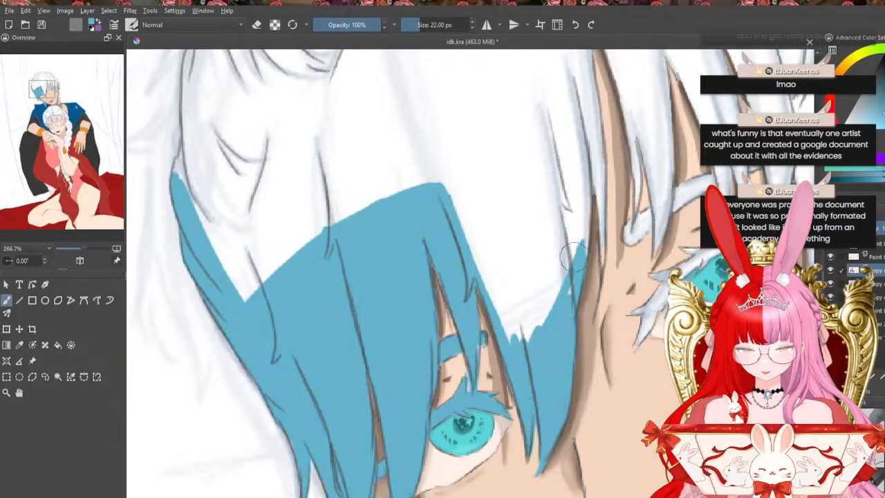
pyautogui.moveTo(597, 181); pyautogui.dragTo(580, 268)
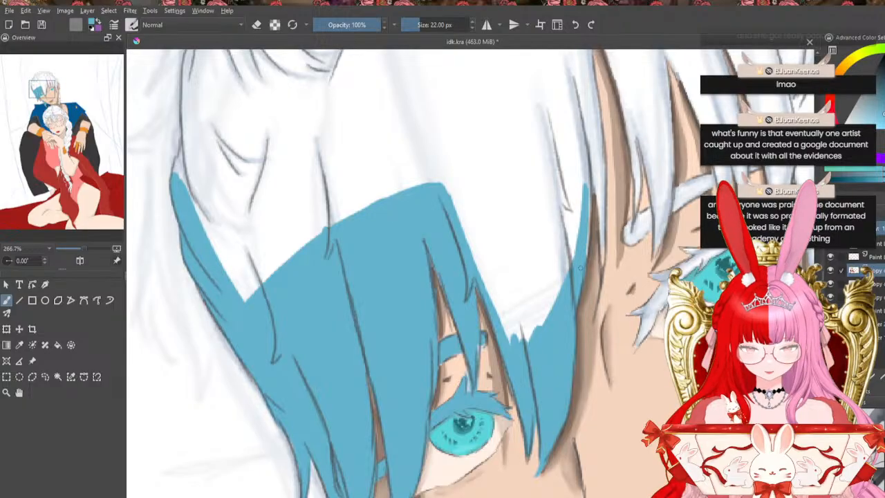
pyautogui.moveTo(587, 174)
pyautogui.mouseDown()
pyautogui.moveTo(590, 144)
pyautogui.moveTo(601, 240)
pyautogui.mouseUp()
pyautogui.moveTo(600, 211); pyautogui.dragTo(603, 265)
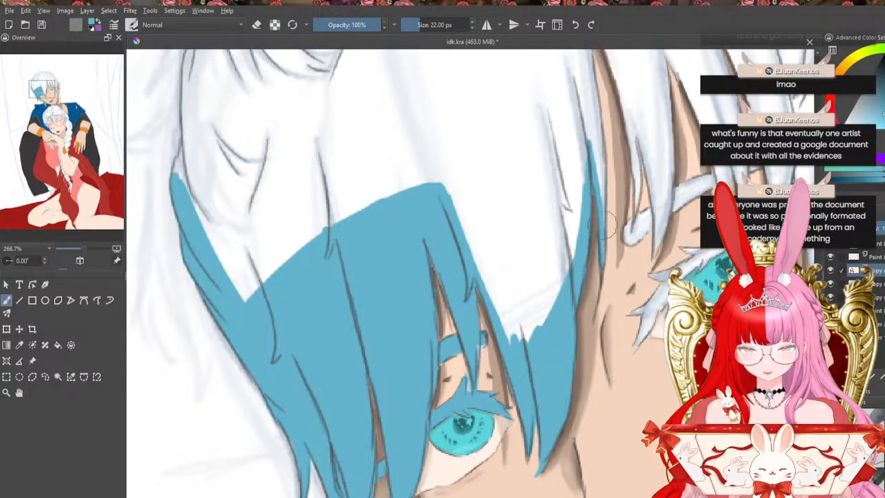
# Close off the white central fringe area with a light blue line, bucket-fill it and paint over the leftover seams
pyautogui.moveTo(600, 138)
pyautogui.mouseDown()
pyautogui.moveTo(601, 166)
pyautogui.moveTo(597, 114)
pyautogui.moveTo(602, 222)
pyautogui.moveTo(596, 104)
pyautogui.moveTo(596, 130)
pyautogui.moveTo(542, 105)
pyautogui.moveTo(459, 168)
pyautogui.moveTo(428, 179)
pyautogui.mouseUp()
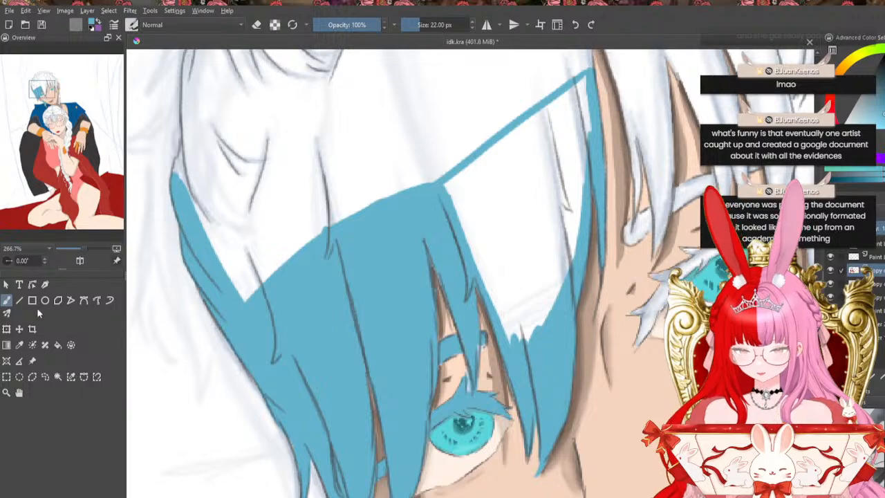
pyautogui.click(57, 344)
pyautogui.click(490, 205)
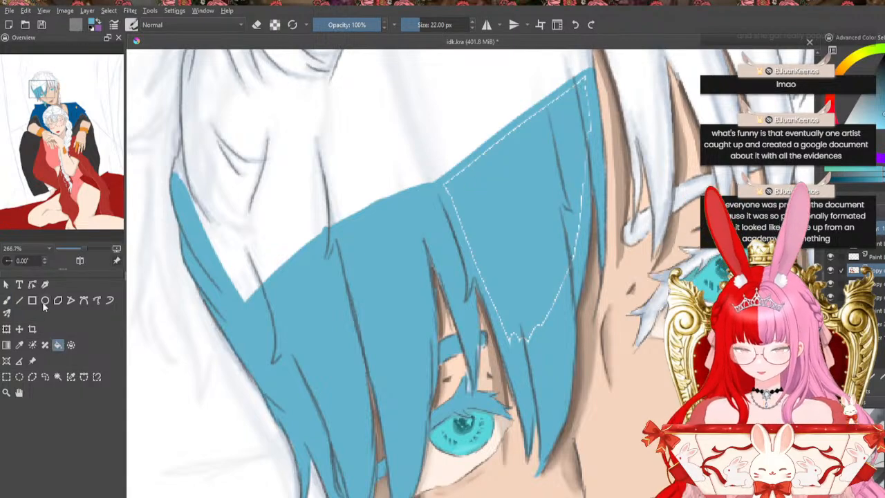
pyautogui.click(6, 301)
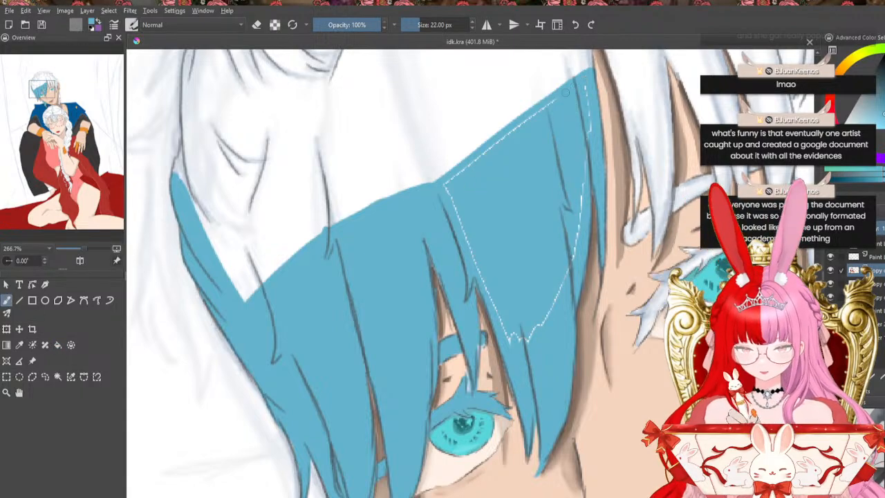
pyautogui.moveTo(565, 92); pyautogui.dragTo(447, 179)
pyautogui.moveTo(464, 221)
pyautogui.mouseDown()
pyautogui.moveTo(516, 351)
pyautogui.moveTo(509, 330)
pyautogui.moveTo(519, 319)
pyautogui.moveTo(530, 345)
pyautogui.moveTo(541, 342)
pyautogui.moveTo(533, 337)
pyautogui.moveTo(583, 245)
pyautogui.moveTo(582, 193)
pyautogui.mouseUp()
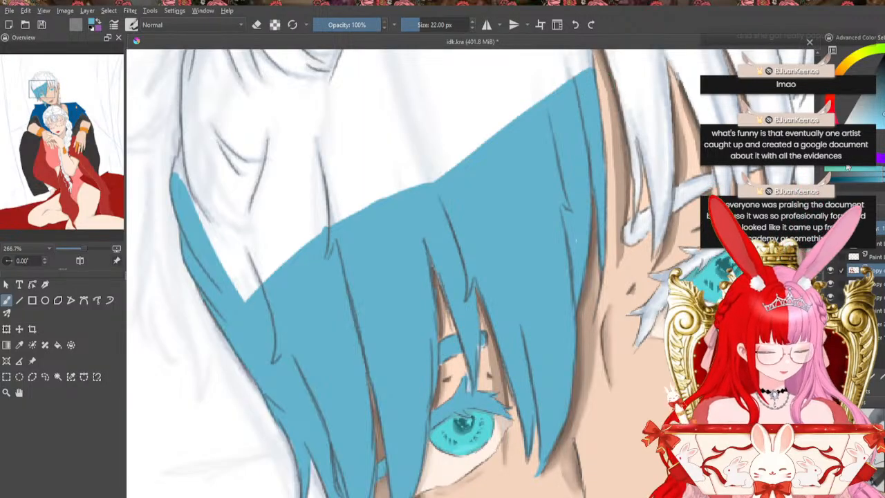
# Outline the white upper hair in light blue along the outer head edge and the parting, closing it with a line across the crown
pyautogui.scroll(5, 429, 273)
pyautogui.scroll(-2, 428, 273)
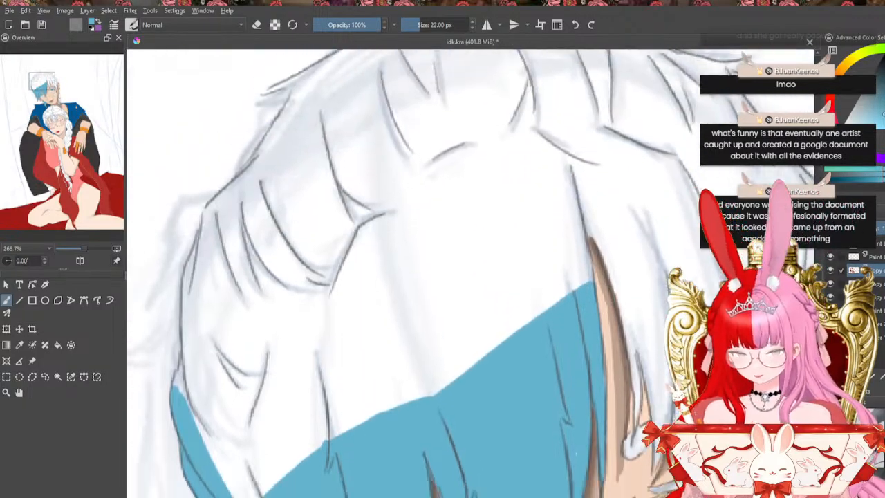
pyautogui.scroll(-1, 429, 274)
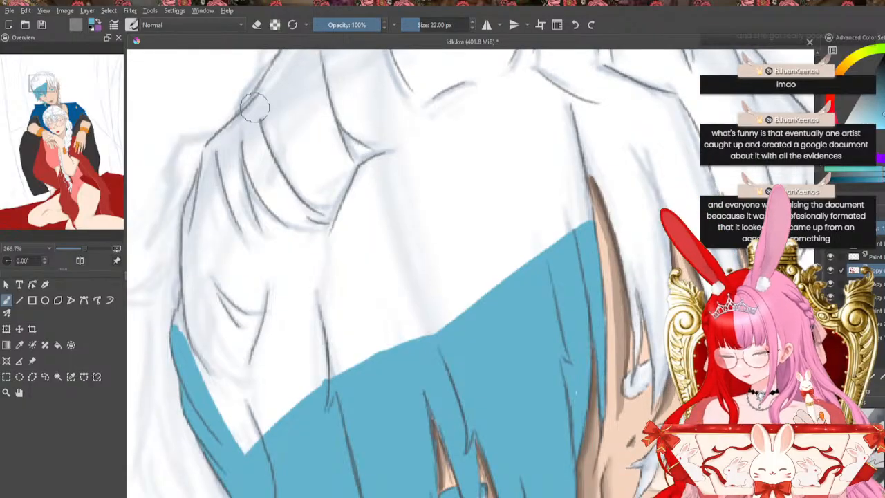
pyautogui.moveTo(256, 102)
pyautogui.mouseDown()
pyautogui.moveTo(204, 157)
pyautogui.moveTo(188, 209)
pyautogui.moveTo(178, 305)
pyautogui.mouseUp()
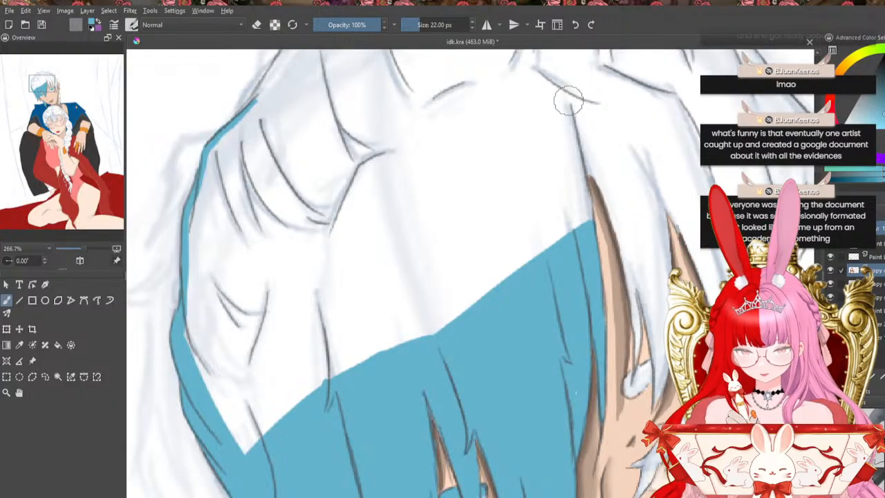
pyautogui.moveTo(543, 76); pyautogui.dragTo(573, 126)
pyautogui.moveTo(563, 97); pyautogui.dragTo(591, 221)
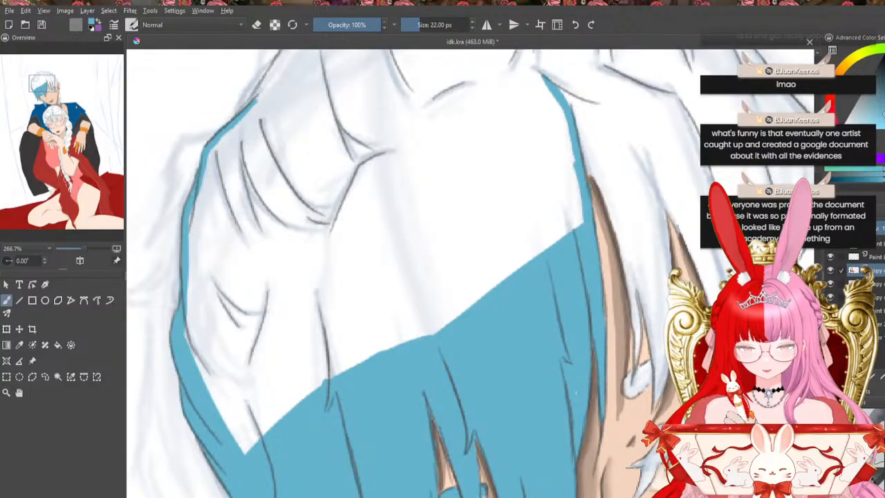
pyautogui.moveTo(256, 101); pyautogui.dragTo(560, 97)
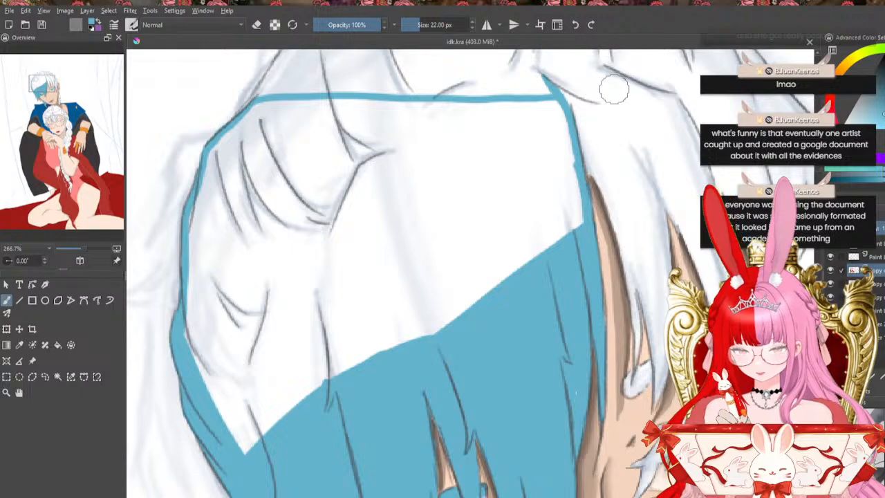
# Bucket-fill the outlined upper hair light blue and brush over the white seams along its borders
pyautogui.press('f')
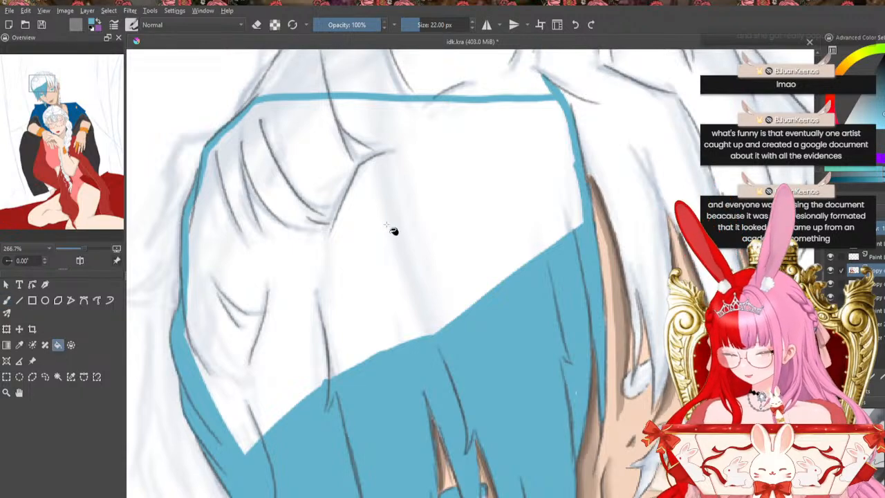
pyautogui.click(393, 230)
pyautogui.click(10, 300)
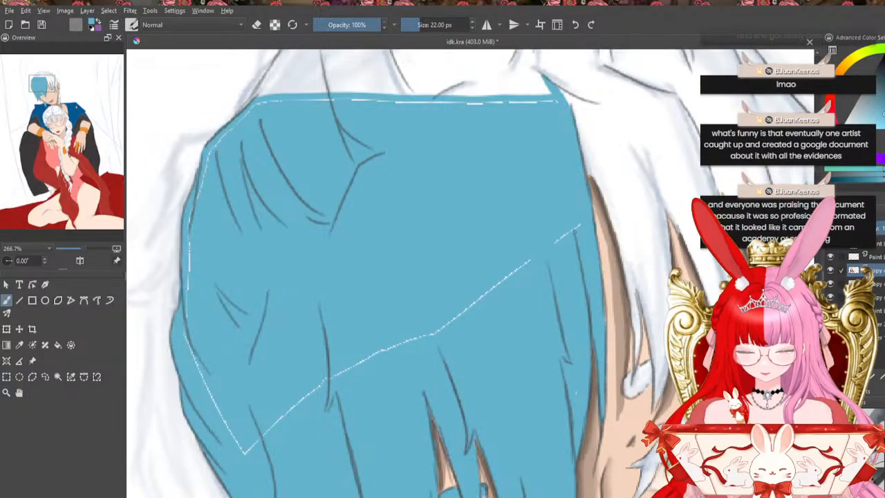
pyautogui.moveTo(530, 261); pyautogui.dragTo(435, 333)
pyautogui.moveTo(387, 350)
pyautogui.mouseDown()
pyautogui.moveTo(289, 409)
pyautogui.moveTo(257, 449)
pyautogui.moveTo(217, 395)
pyautogui.mouseUp()
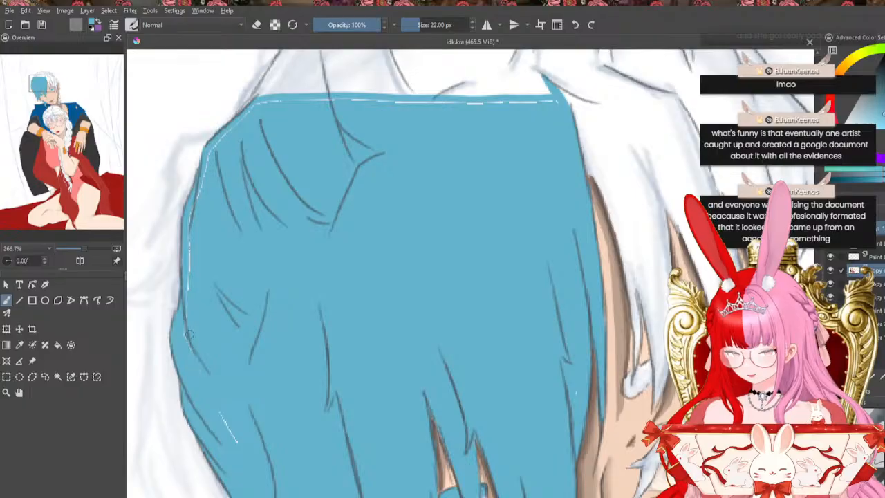
pyautogui.moveTo(190, 334); pyautogui.dragTo(219, 412)
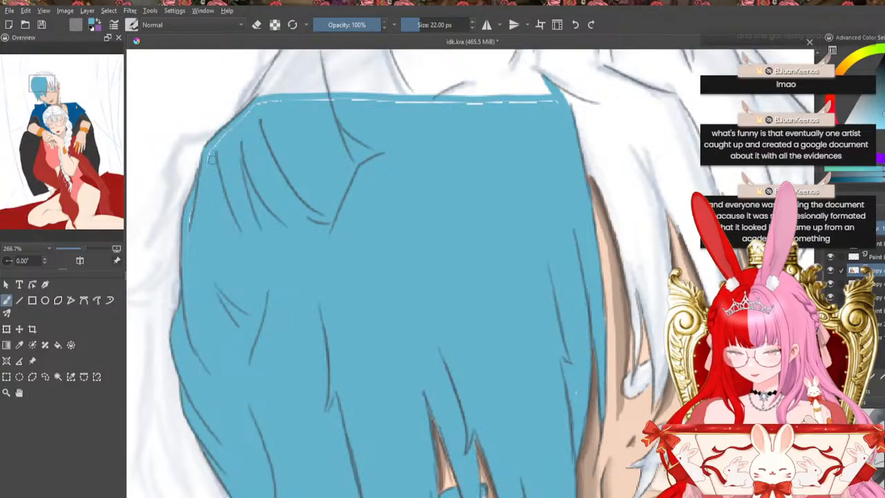
pyautogui.moveTo(261, 105); pyautogui.dragTo(264, 103)
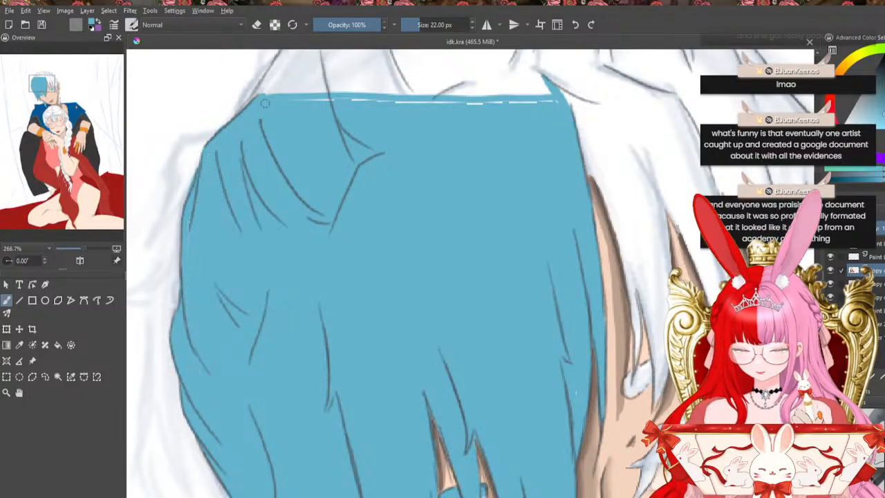
pyautogui.moveTo(364, 100)
pyautogui.mouseDown()
pyautogui.moveTo(498, 112)
pyautogui.moveTo(435, 104)
pyautogui.moveTo(573, 101)
pyautogui.moveTo(552, 85)
pyautogui.moveTo(596, 132)
pyautogui.moveTo(561, 96)
pyautogui.moveTo(595, 105)
pyautogui.mouseUp()
# Paint the fringe strands across the parting, over the second eyebrow, light blue and extend the colour up between them
pyautogui.moveTo(583, 106)
pyautogui.mouseDown()
pyautogui.moveTo(590, 171)
pyautogui.moveTo(581, 149)
pyautogui.moveTo(617, 205)
pyautogui.moveTo(637, 357)
pyautogui.moveTo(636, 333)
pyautogui.moveTo(639, 356)
pyautogui.mouseUp()
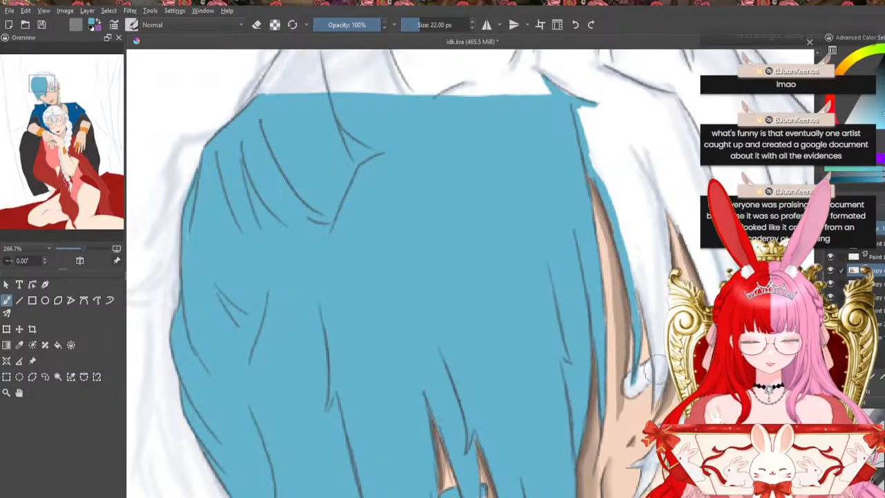
pyautogui.moveTo(659, 362)
pyautogui.mouseDown()
pyautogui.moveTo(628, 388)
pyautogui.moveTo(649, 376)
pyautogui.mouseUp()
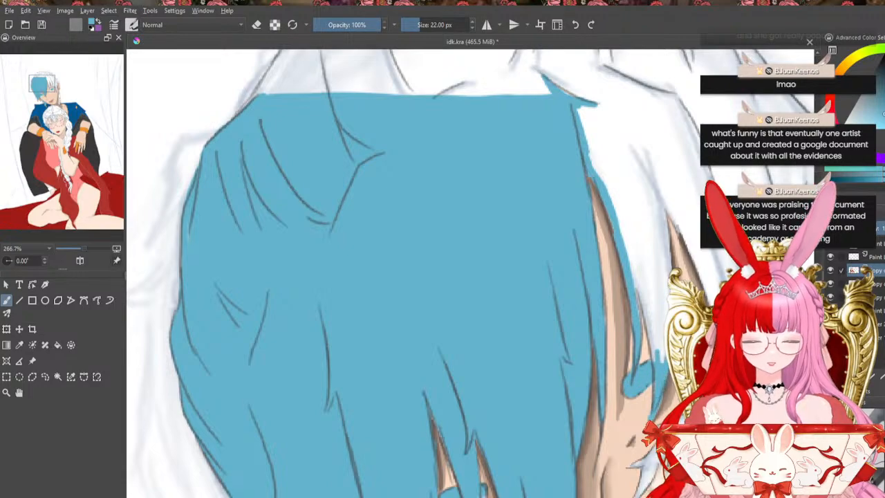
pyautogui.moveTo(664, 367); pyautogui.dragTo(668, 311)
pyautogui.moveTo(631, 268)
pyautogui.mouseDown()
pyautogui.moveTo(644, 309)
pyautogui.moveTo(633, 274)
pyautogui.moveTo(662, 359)
pyautogui.moveTo(665, 230)
pyautogui.mouseUp()
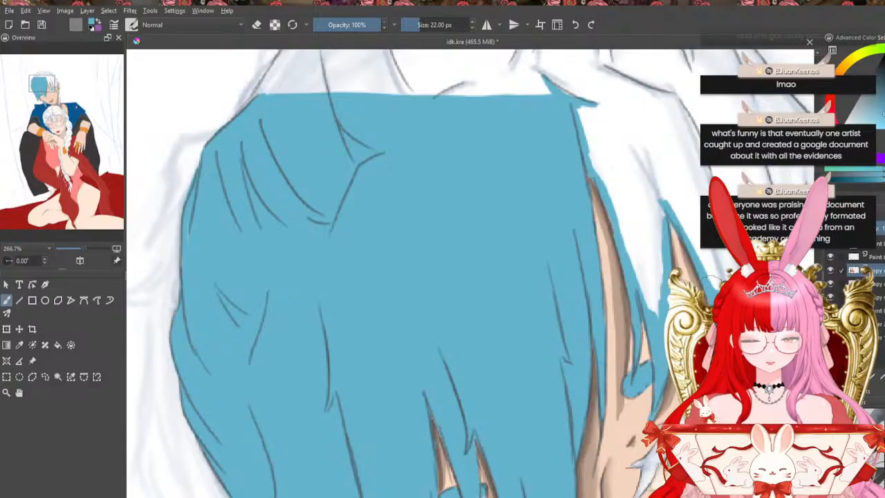
pyautogui.moveTo(680, 215)
pyautogui.mouseDown()
pyautogui.moveTo(661, 235)
pyautogui.moveTo(657, 330)
pyautogui.mouseUp()
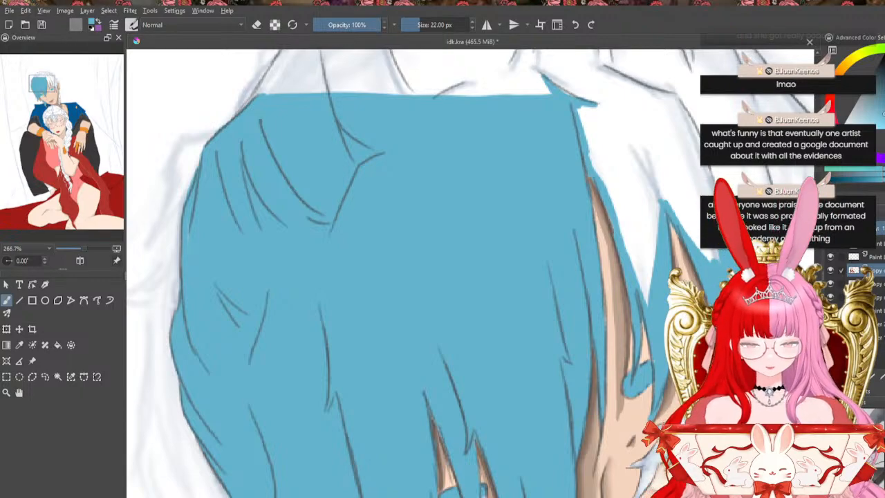
pyautogui.hscroll(3, 415, 274)
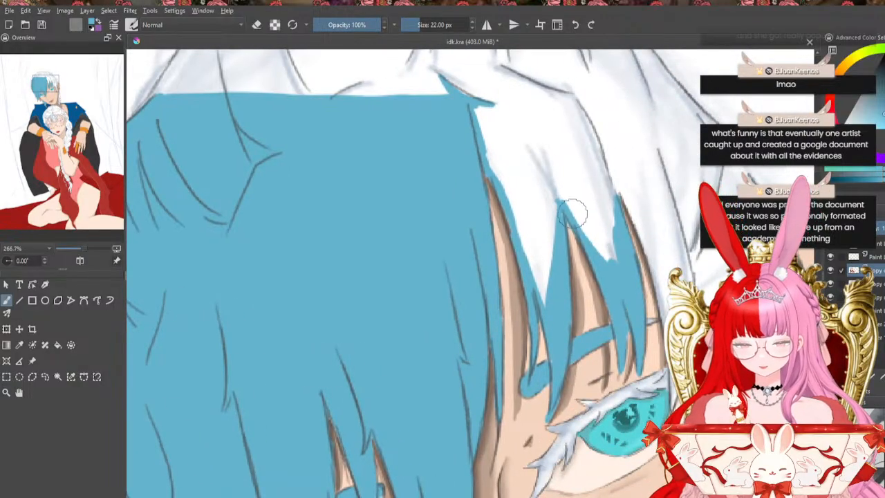
pyautogui.moveTo(561, 202)
pyautogui.mouseDown()
pyautogui.moveTo(615, 187)
pyautogui.moveTo(609, 221)
pyautogui.moveTo(616, 216)
pyautogui.moveTo(603, 195)
pyautogui.moveTo(600, 218)
pyautogui.moveTo(597, 200)
pyautogui.moveTo(584, 235)
pyautogui.moveTo(561, 205)
pyautogui.moveTo(523, 260)
pyautogui.moveTo(548, 267)
pyautogui.moveTo(555, 240)
pyautogui.mouseUp()
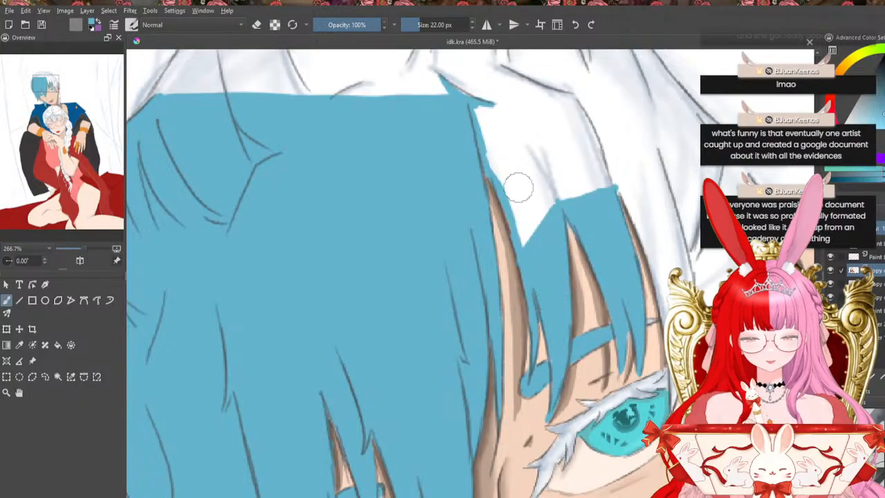
# Outline the fringe section across the parting and its outer strand in light blue, bucket-fill the enclosed white area and cover the seams
pyautogui.moveTo(469, 100); pyautogui.dragTo(524, 110)
pyautogui.moveTo(469, 101)
pyautogui.mouseDown()
pyautogui.moveTo(511, 108)
pyautogui.moveTo(507, 116)
pyautogui.moveTo(598, 128)
pyautogui.moveTo(600, 154)
pyautogui.moveTo(619, 174)
pyautogui.moveTo(651, 249)
pyautogui.moveTo(635, 219)
pyautogui.moveTo(664, 303)
pyautogui.mouseUp()
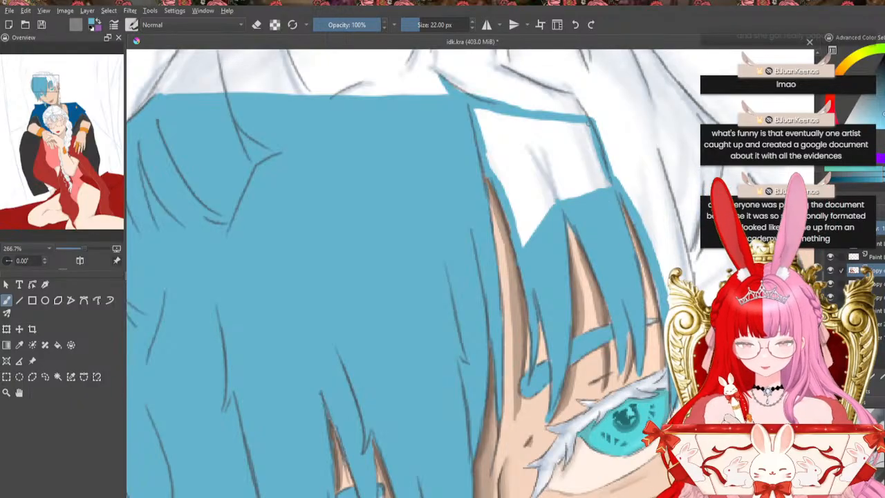
pyautogui.click(58, 345)
pyautogui.click(554, 163)
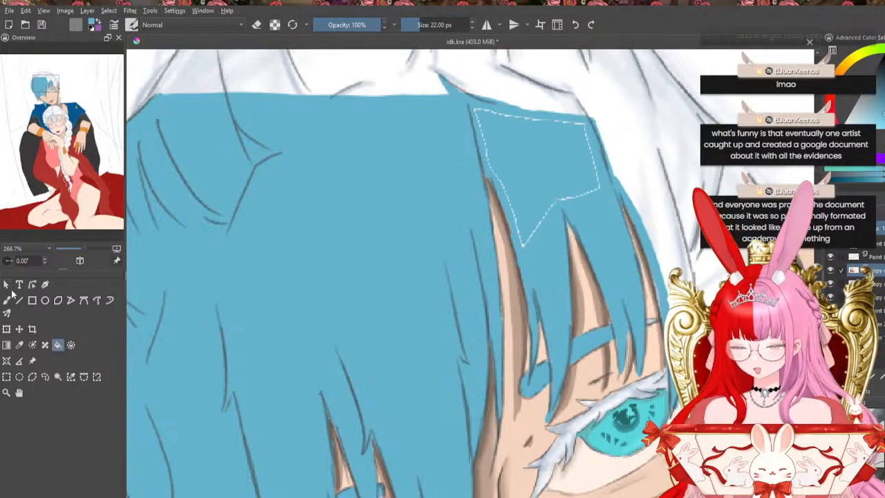
pyautogui.click(7, 300)
pyautogui.moveTo(488, 110)
pyautogui.mouseDown()
pyautogui.moveTo(483, 148)
pyautogui.moveTo(530, 245)
pyautogui.moveTo(534, 210)
pyautogui.moveTo(584, 187)
pyautogui.mouseUp()
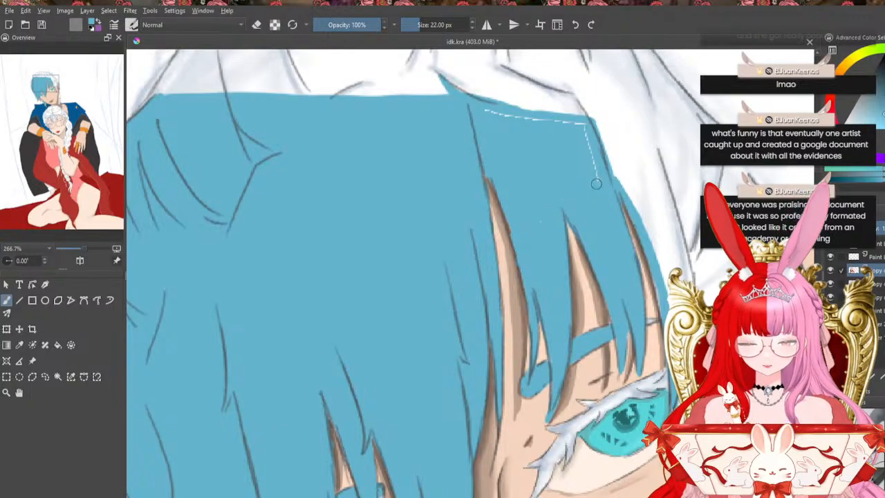
pyautogui.moveTo(570, 124); pyautogui.dragTo(523, 122)
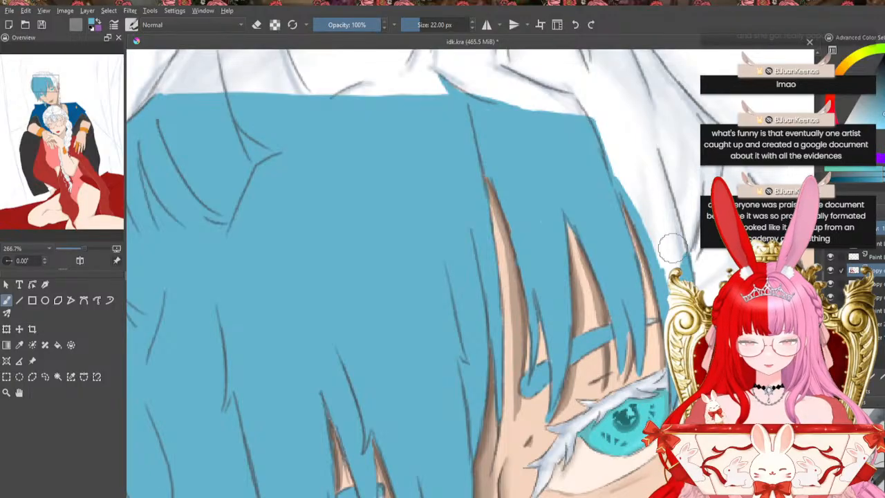
# Outline and fill the white hair section beside the outer fringe in light blue, and paint the second eye's upper lashes the same colour
pyautogui.moveTo(595, 125)
pyautogui.mouseDown()
pyautogui.moveTo(657, 142)
pyautogui.moveTo(669, 204)
pyautogui.mouseUp()
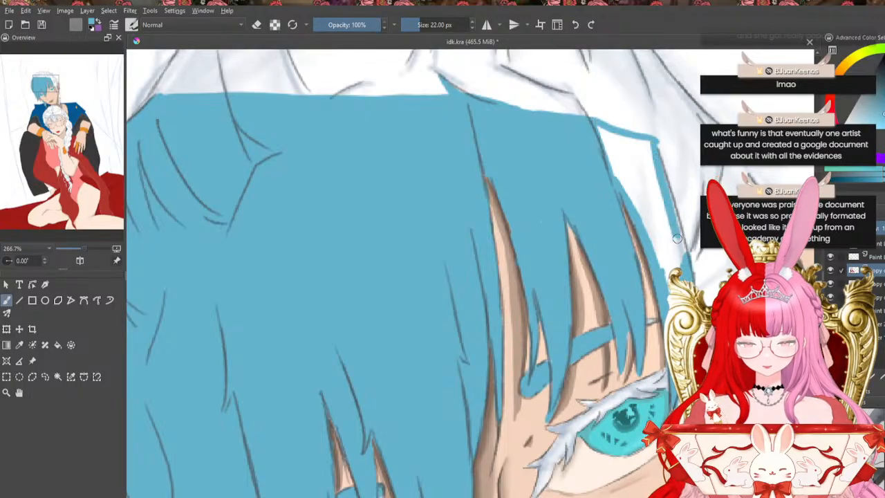
pyautogui.moveTo(677, 239)
pyautogui.mouseDown()
pyautogui.moveTo(654, 148)
pyautogui.moveTo(667, 239)
pyautogui.moveTo(623, 184)
pyautogui.moveTo(602, 128)
pyautogui.moveTo(606, 141)
pyautogui.moveTo(613, 129)
pyautogui.moveTo(640, 147)
pyautogui.moveTo(625, 141)
pyautogui.moveTo(620, 166)
pyautogui.moveTo(655, 259)
pyautogui.mouseUp()
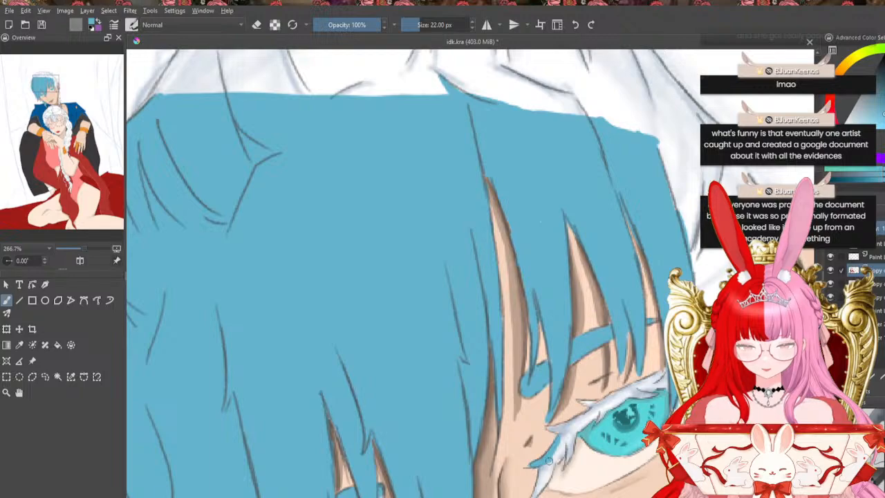
pyautogui.moveTo(548, 460); pyautogui.dragTo(536, 491)
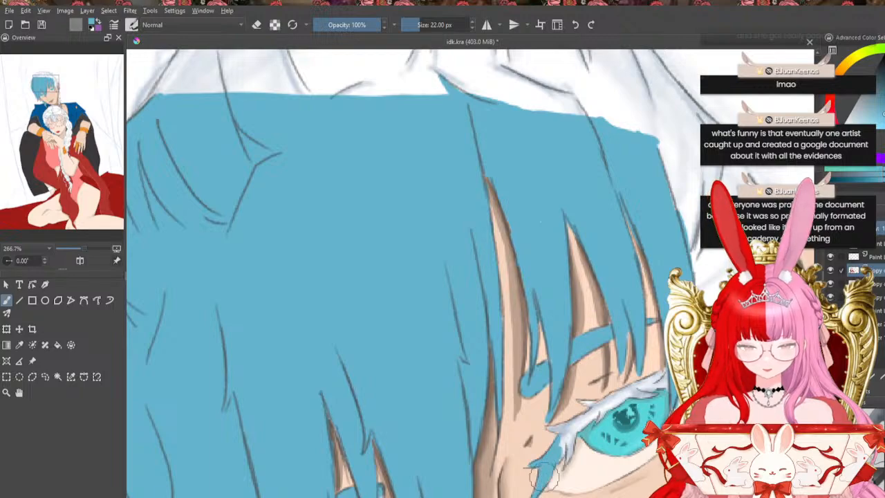
pyautogui.moveTo(532, 468)
pyautogui.mouseDown()
pyautogui.moveTo(561, 456)
pyautogui.moveTo(566, 441)
pyautogui.mouseUp()
pyautogui.moveTo(609, 401); pyautogui.dragTo(556, 429)
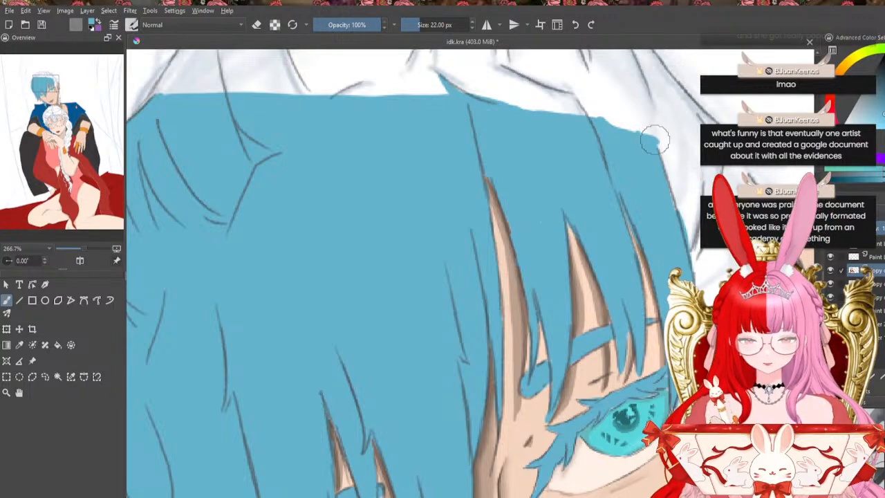
# Outline the white hair above the far ear in light blue along the outer strands, closing it with a line across to the fringe
pyautogui.moveTo(658, 148); pyautogui.dragTo(693, 253)
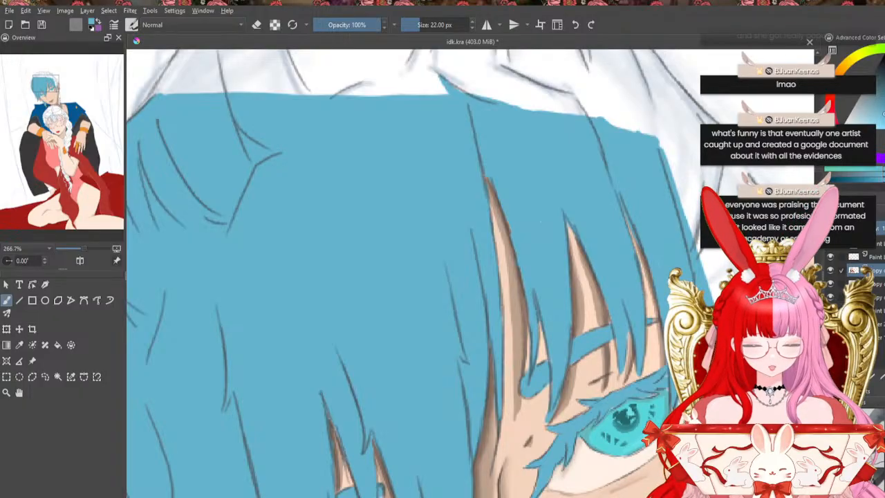
pyautogui.click(576, 28)
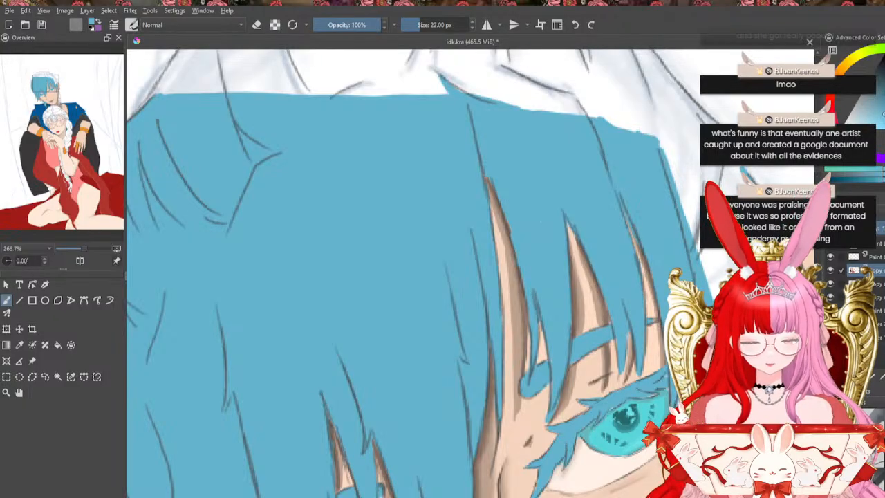
pyautogui.click(47, 102)
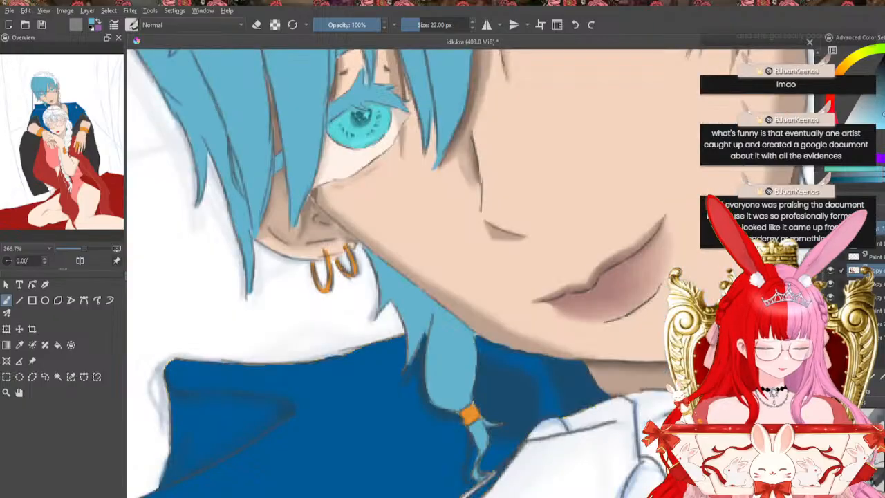
pyautogui.moveTo(47, 102); pyautogui.dragTo(53, 78)
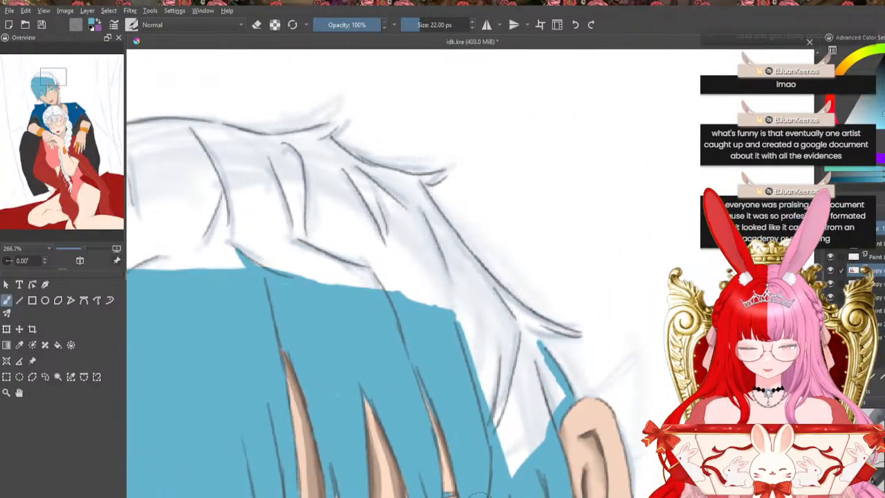
pyautogui.moveTo(498, 290)
pyautogui.mouseDown()
pyautogui.moveTo(542, 324)
pyautogui.moveTo(580, 337)
pyautogui.mouseUp()
pyautogui.moveTo(525, 316)
pyautogui.mouseDown()
pyautogui.moveTo(534, 334)
pyautogui.moveTo(515, 305)
pyautogui.moveTo(538, 325)
pyautogui.mouseUp()
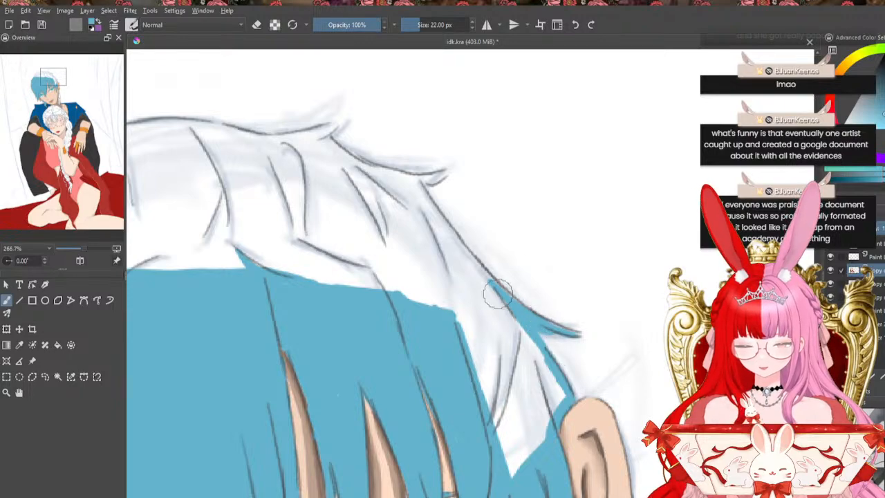
pyautogui.moveTo(498, 294)
pyautogui.mouseDown()
pyautogui.moveTo(560, 398)
pyautogui.moveTo(546, 381)
pyautogui.mouseUp()
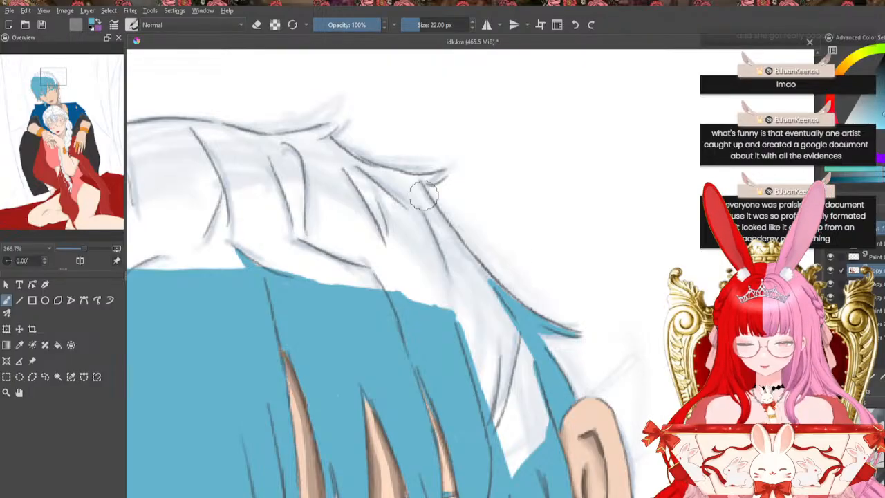
pyautogui.moveTo(421, 185); pyautogui.dragTo(470, 263)
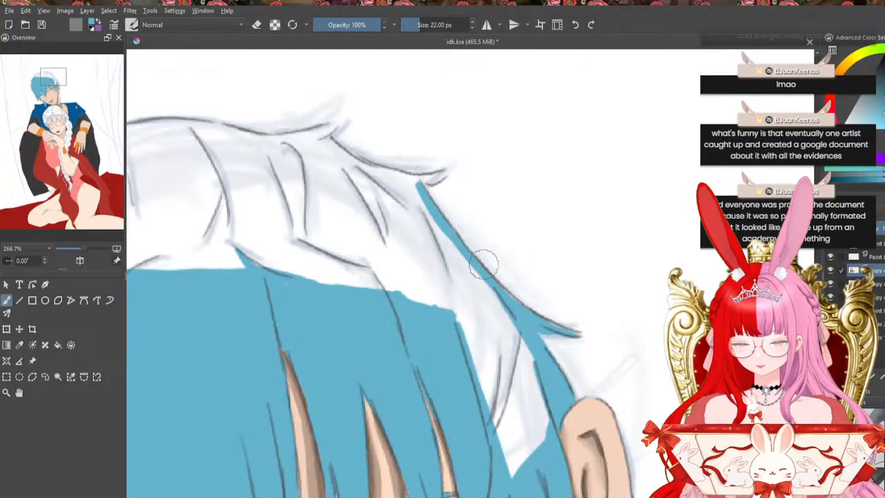
pyautogui.moveTo(450, 311); pyautogui.dragTo(511, 316)
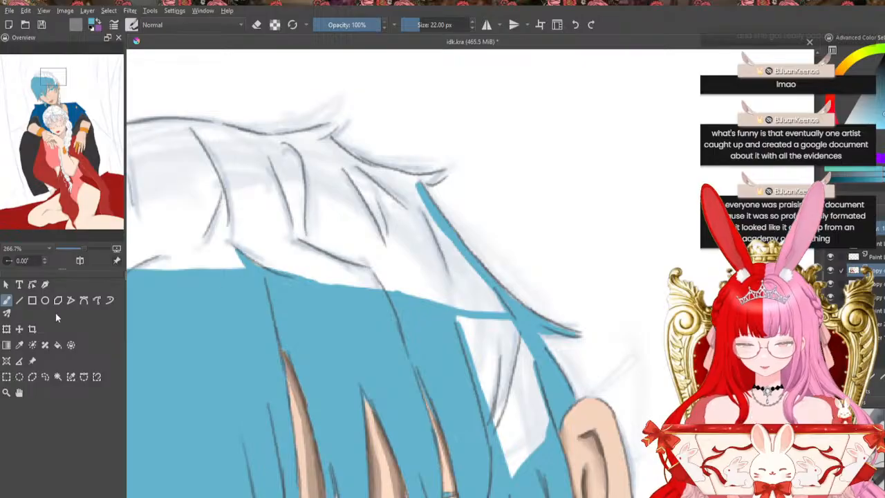
# Bucket-fill the enclosed hair section above the far ear light blue and brush over the white seams around it
pyautogui.click(58, 345)
pyautogui.click(474, 355)
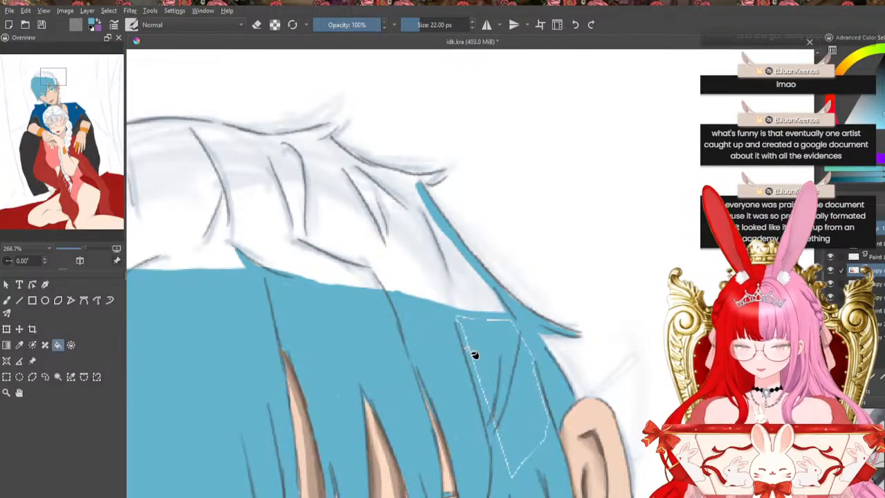
pyautogui.click(7, 301)
pyautogui.moveTo(462, 318)
pyautogui.mouseDown()
pyautogui.moveTo(478, 383)
pyautogui.moveTo(507, 446)
pyautogui.mouseUp()
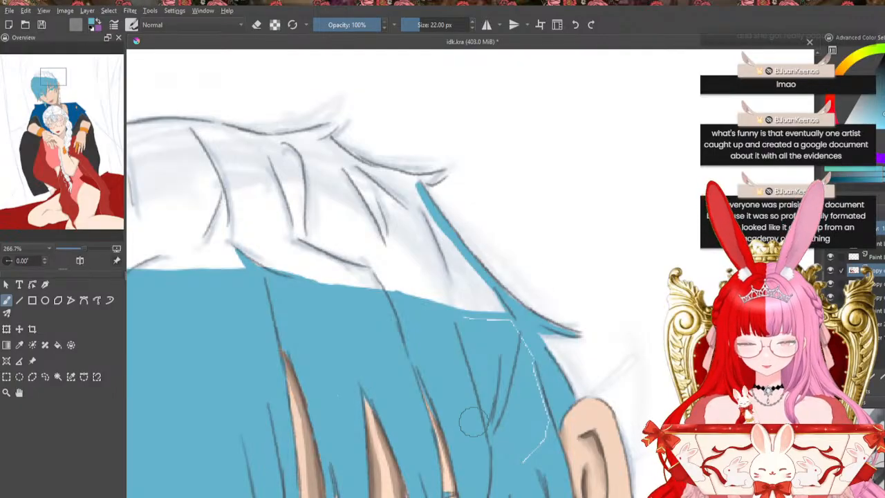
pyautogui.moveTo(522, 337); pyautogui.dragTo(530, 363)
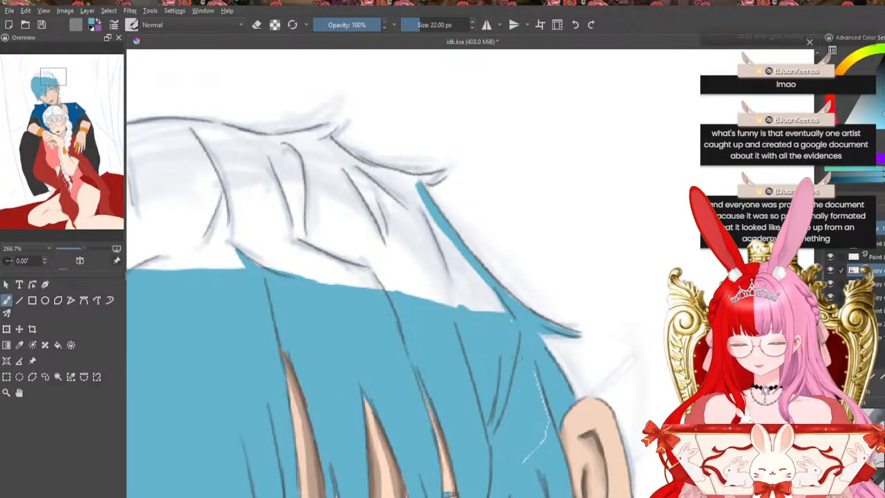
pyautogui.moveTo(540, 408); pyautogui.dragTo(551, 429)
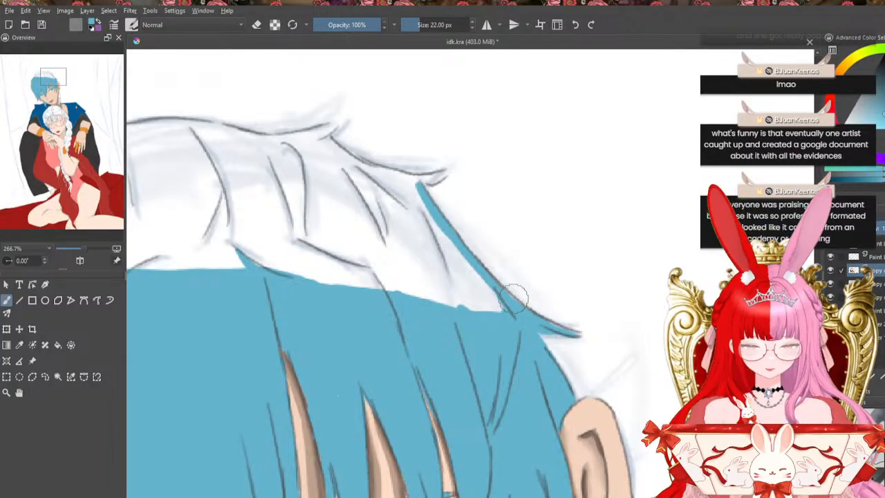
# Outline the white crown in light blue along the whole outer head edge, including the pointed hair tips
pyautogui.moveTo(451, 497); pyautogui.dragTo(405, 497)
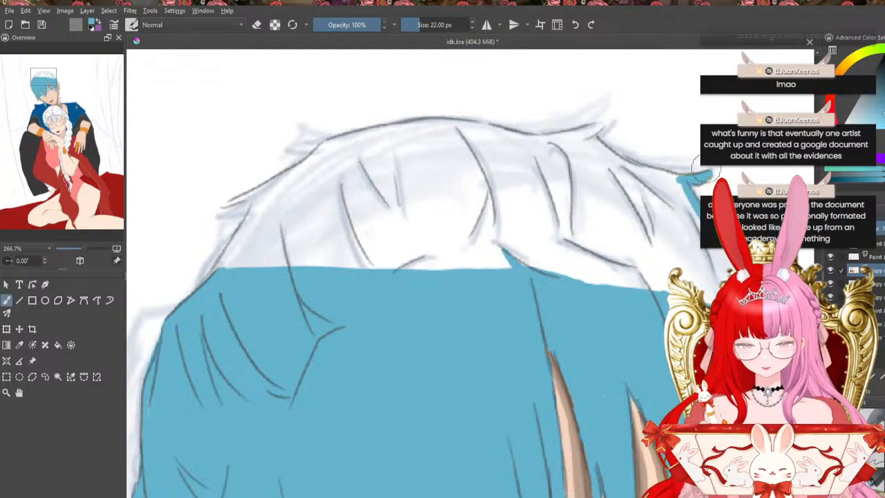
pyautogui.moveTo(398, 126)
pyautogui.mouseDown()
pyautogui.moveTo(328, 142)
pyautogui.moveTo(276, 181)
pyautogui.moveTo(226, 202)
pyautogui.moveTo(259, 197)
pyautogui.moveTo(224, 257)
pyautogui.moveTo(192, 283)
pyautogui.mouseUp()
pyautogui.moveTo(599, 122)
pyautogui.mouseDown()
pyautogui.moveTo(548, 139)
pyautogui.moveTo(391, 124)
pyautogui.mouseUp()
pyautogui.moveTo(584, 131); pyautogui.dragTo(610, 112)
pyautogui.moveTo(609, 112)
pyautogui.mouseDown()
pyautogui.moveTo(588, 135)
pyautogui.moveTo(564, 141)
pyautogui.mouseUp()
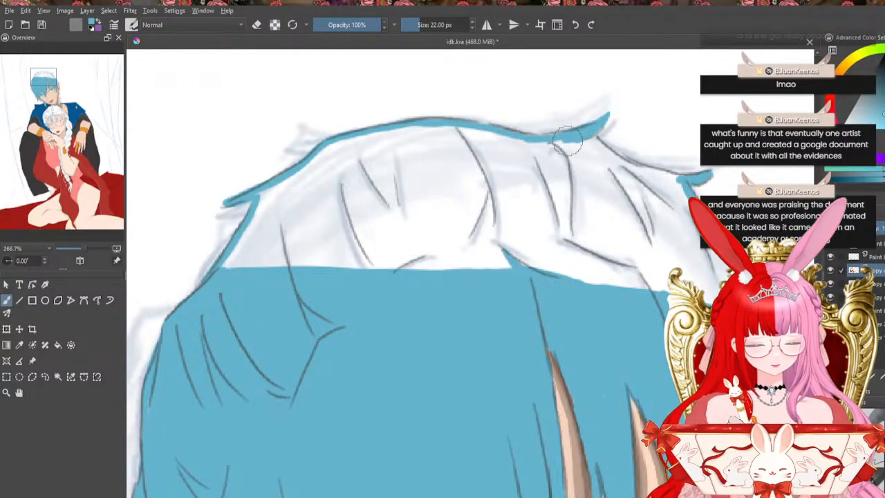
pyautogui.click(257, 24)
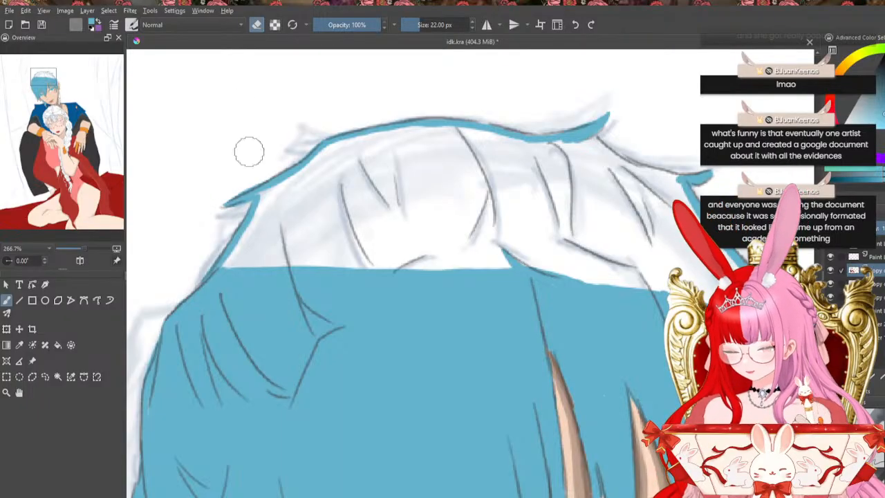
pyautogui.click(260, 25)
pyautogui.moveTo(601, 137)
pyautogui.mouseDown()
pyautogui.moveTo(661, 175)
pyautogui.moveTo(628, 166)
pyautogui.moveTo(683, 178)
pyautogui.mouseUp()
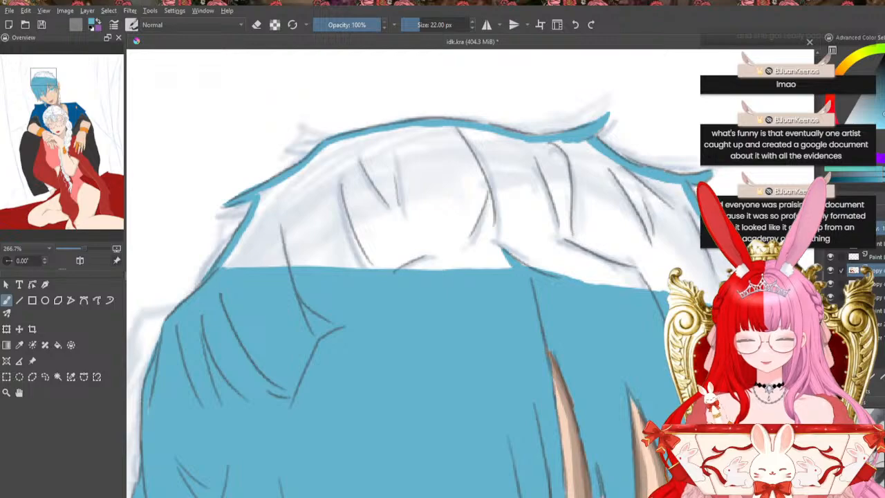
# Bucket-fill the outlined crown light blue and brush over the white seams along its outer edge and lower border
pyautogui.click(58, 345)
pyautogui.click(395, 216)
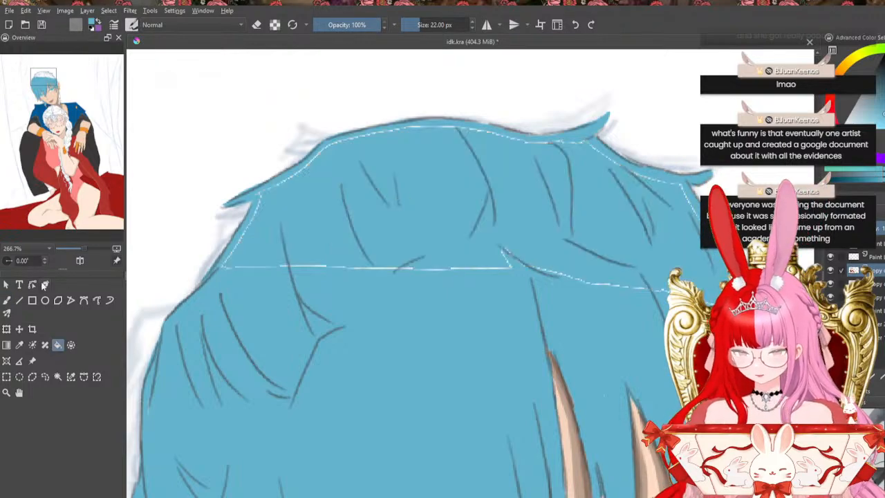
pyautogui.press('b')
pyautogui.moveTo(406, 128)
pyautogui.mouseDown()
pyautogui.moveTo(331, 144)
pyautogui.moveTo(259, 191)
pyautogui.moveTo(235, 258)
pyautogui.moveTo(217, 278)
pyautogui.mouseUp()
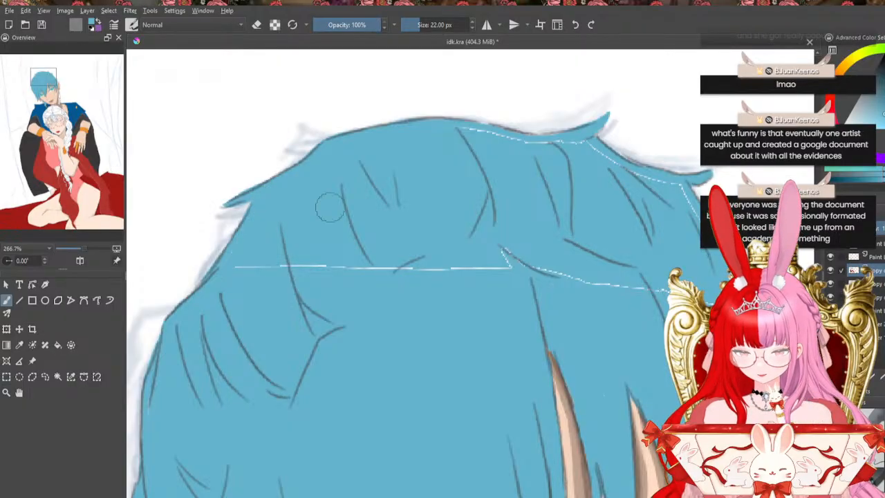
pyautogui.moveTo(458, 128)
pyautogui.mouseDown()
pyautogui.moveTo(574, 143)
pyautogui.moveTo(684, 191)
pyautogui.mouseUp()
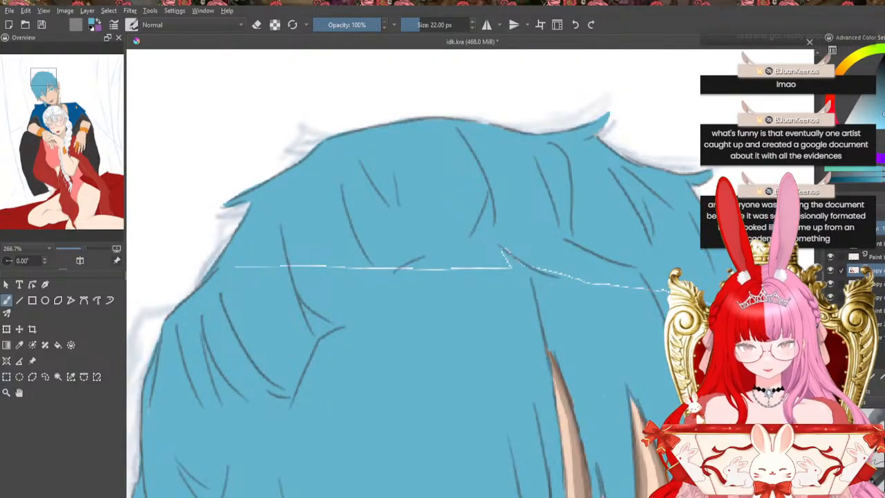
pyautogui.moveTo(667, 291)
pyautogui.mouseDown()
pyautogui.moveTo(527, 270)
pyautogui.moveTo(504, 254)
pyautogui.mouseUp()
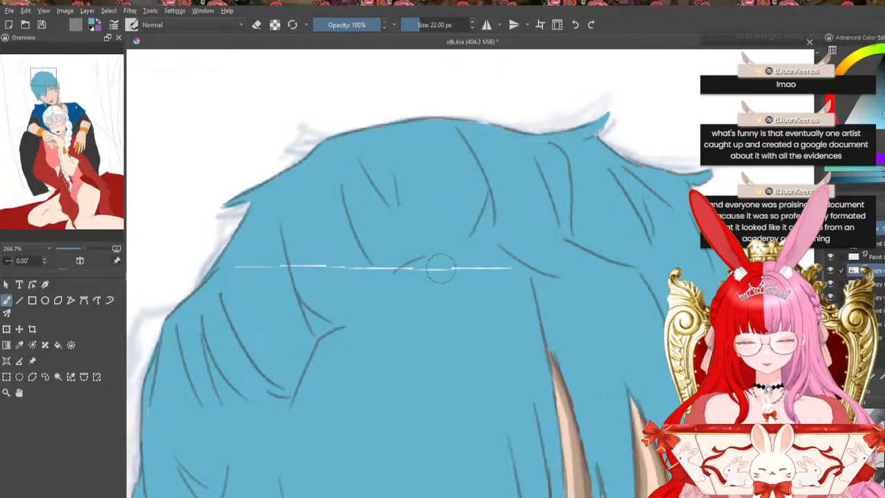
pyautogui.moveTo(237, 267)
pyautogui.mouseDown()
pyautogui.moveTo(449, 262)
pyautogui.moveTo(427, 269)
pyautogui.moveTo(488, 267)
pyautogui.mouseUp()
# Paint the side lock from the earring down to the gold hair tie light blue and add a thin curled strand beside it over the cheek
pyautogui.moveTo(604, 396); pyautogui.dragTo(327, 52)
pyautogui.moveTo(470, 332); pyautogui.dragTo(406, 161)
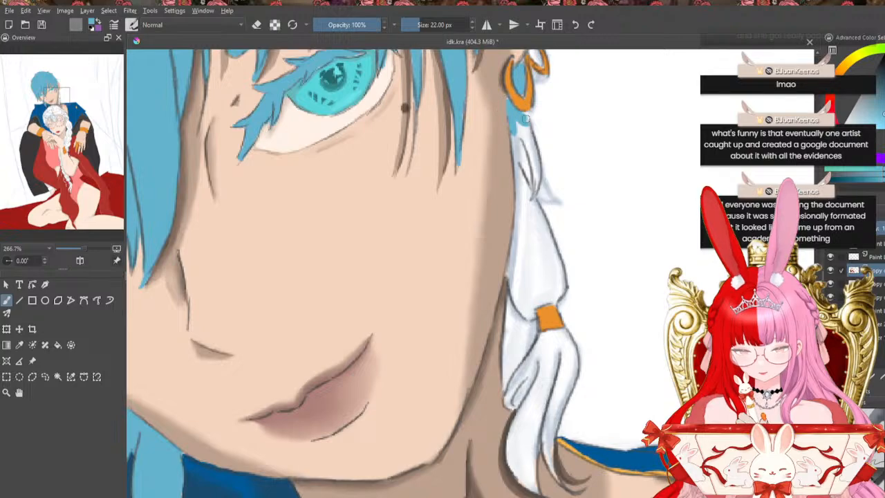
pyautogui.moveTo(515, 110); pyautogui.dragTo(534, 160)
pyautogui.moveTo(514, 111)
pyautogui.mouseDown()
pyautogui.moveTo(536, 165)
pyautogui.moveTo(529, 152)
pyautogui.moveTo(535, 196)
pyautogui.mouseUp()
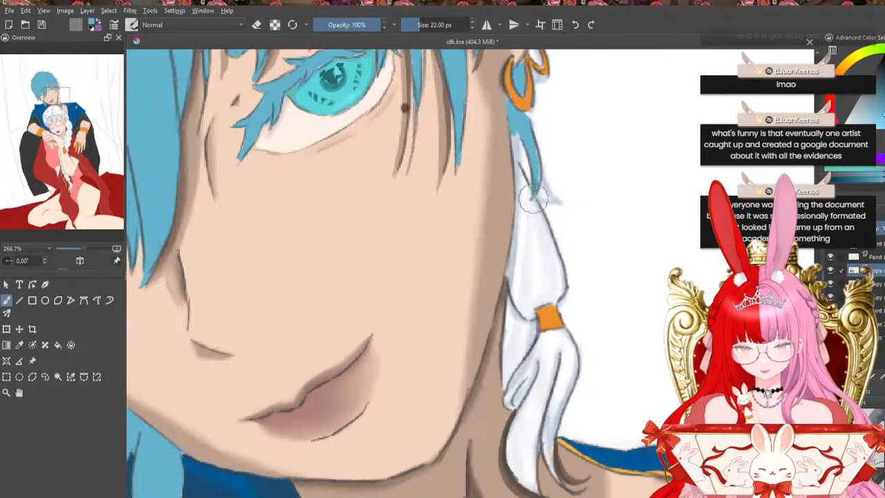
pyautogui.moveTo(515, 122)
pyautogui.mouseDown()
pyautogui.moveTo(520, 200)
pyautogui.moveTo(511, 260)
pyautogui.moveTo(522, 308)
pyautogui.mouseUp()
pyautogui.moveTo(522, 162); pyautogui.dragTo(546, 236)
pyautogui.moveTo(528, 195)
pyautogui.mouseDown()
pyautogui.moveTo(562, 282)
pyautogui.moveTo(534, 309)
pyautogui.moveTo(535, 283)
pyautogui.mouseUp()
pyautogui.moveTo(529, 195)
pyautogui.mouseDown()
pyautogui.moveTo(525, 263)
pyautogui.moveTo(537, 293)
pyautogui.moveTo(543, 278)
pyautogui.moveTo(555, 291)
pyautogui.moveTo(543, 269)
pyautogui.moveTo(563, 287)
pyautogui.mouseUp()
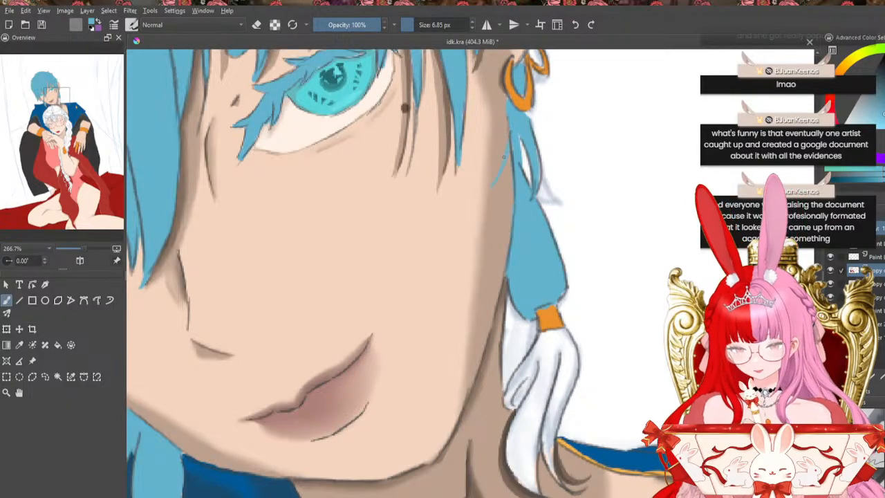
pyautogui.moveTo(487, 187); pyautogui.dragTo(511, 131)
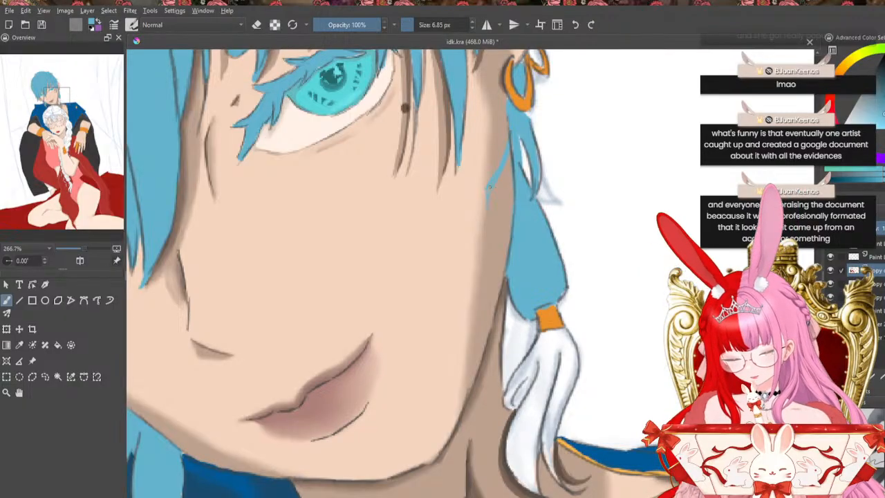
pyautogui.hotkey('ctrl', 'z')
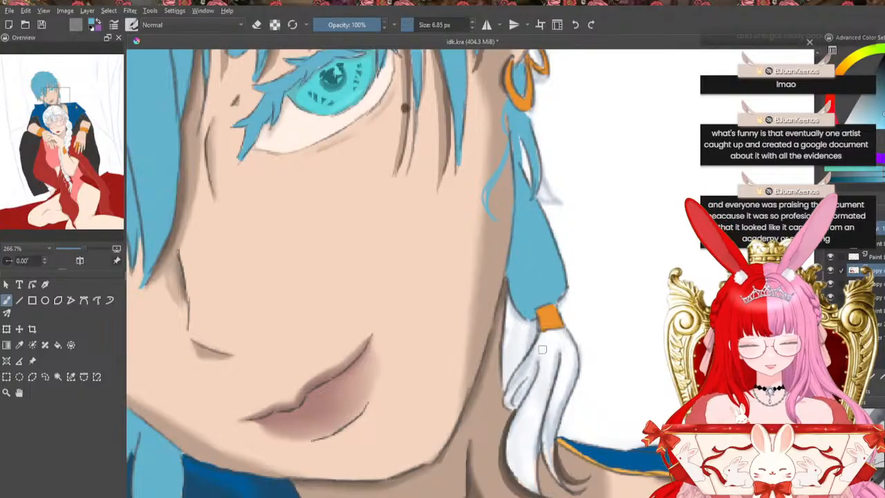
# Enlarge the brush to 14 px and paint the two side strands below the gold hair tie light blue
pyautogui.press(']')
pyautogui.press(']')
pyautogui.press(']')
pyautogui.press(']')
pyautogui.press(']')
pyautogui.press(']')
pyautogui.press(']')
pyautogui.press(']')
pyautogui.moveTo(540, 350)
pyautogui.mouseDown()
pyautogui.moveTo(544, 339)
pyautogui.moveTo(525, 369)
pyautogui.mouseUp()
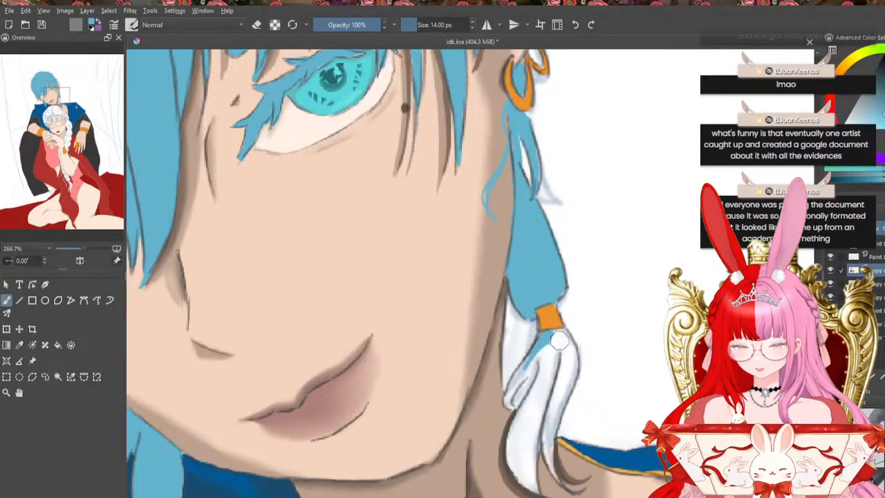
pyautogui.moveTo(523, 370)
pyautogui.mouseDown()
pyautogui.moveTo(508, 405)
pyautogui.moveTo(564, 331)
pyautogui.moveTo(557, 377)
pyautogui.moveTo(567, 338)
pyautogui.moveTo(573, 361)
pyautogui.moveTo(553, 405)
pyautogui.moveTo(563, 361)
pyautogui.moveTo(572, 368)
pyautogui.moveTo(575, 359)
pyautogui.moveTo(552, 434)
pyautogui.mouseUp()
pyautogui.moveTo(558, 393)
pyautogui.mouseDown()
pyautogui.moveTo(548, 440)
pyautogui.moveTo(557, 357)
pyautogui.moveTo(551, 432)
pyautogui.moveTo(561, 407)
pyautogui.mouseUp()
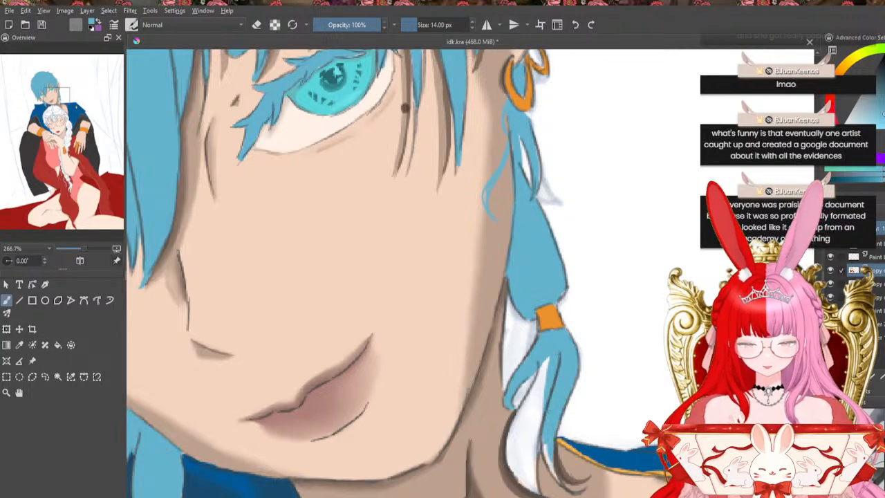
# Paint the middle strand below the hair tie light blue down to its curled tip at the neck
pyautogui.moveTo(542, 365)
pyautogui.mouseDown()
pyautogui.moveTo(534, 441)
pyautogui.moveTo(521, 413)
pyautogui.moveTo(515, 441)
pyautogui.mouseUp()
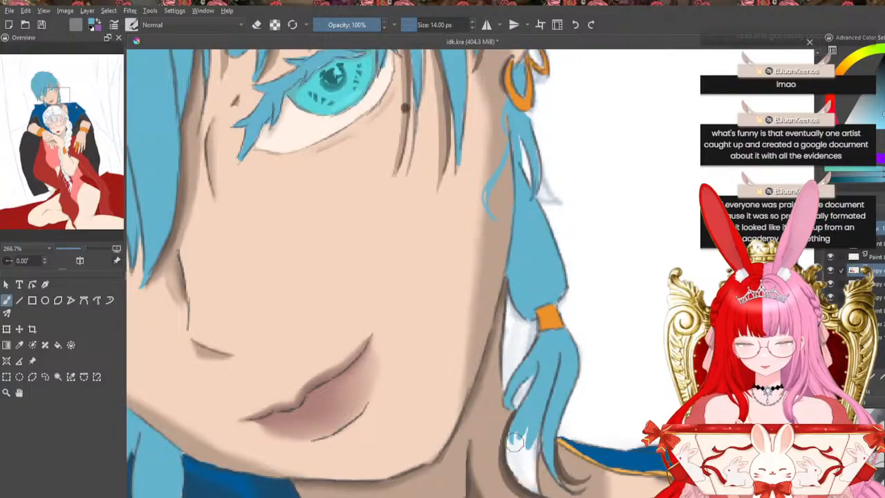
pyautogui.scroll(-3, 519, 343)
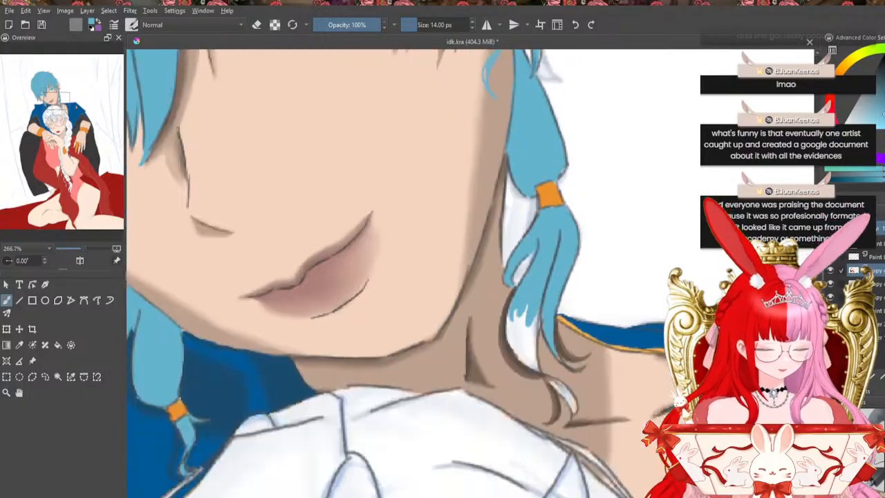
pyautogui.moveTo(518, 344)
pyautogui.mouseDown()
pyautogui.moveTo(526, 364)
pyautogui.moveTo(531, 345)
pyautogui.moveTo(527, 373)
pyautogui.moveTo(550, 381)
pyautogui.moveTo(559, 405)
pyautogui.moveTo(556, 391)
pyautogui.moveTo(576, 415)
pyautogui.mouseUp()
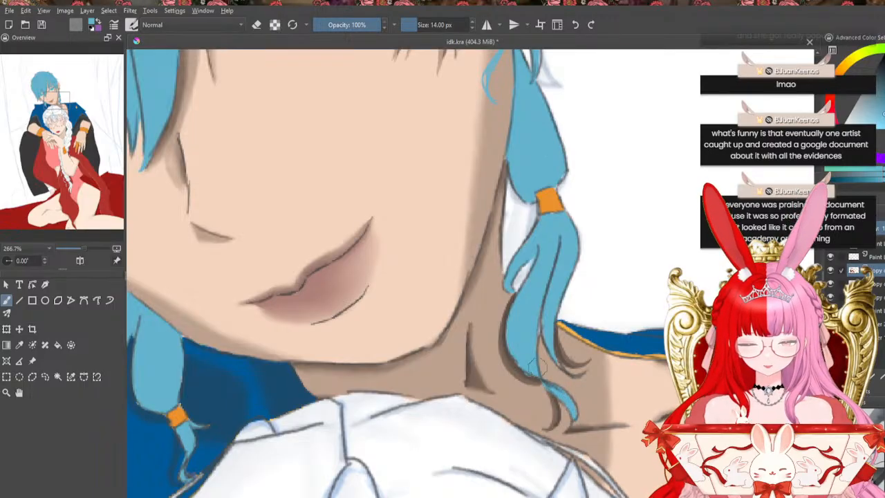
pyautogui.scroll(-4, 554, 334)
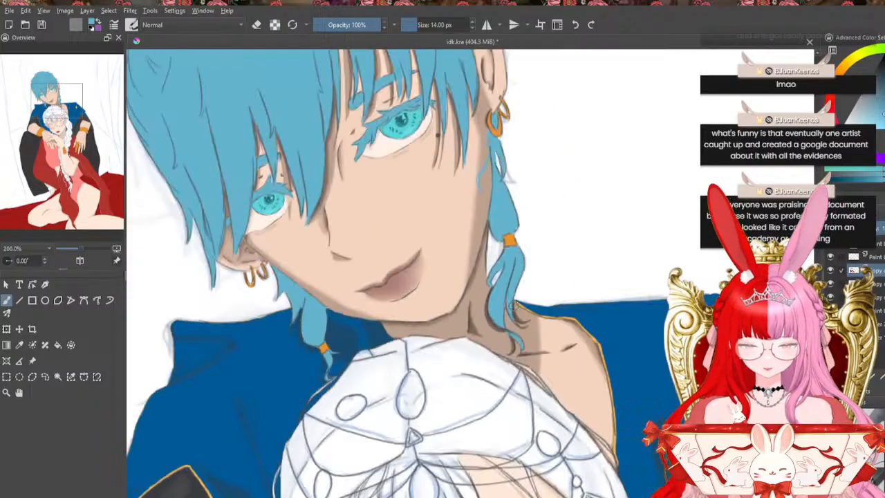
# Sample a dark red from the painting and start brushing fold shading on the red cloth beside the woman's robe at 16 px
pyautogui.moveTo(80, 249); pyautogui.dragTo(72, 254)
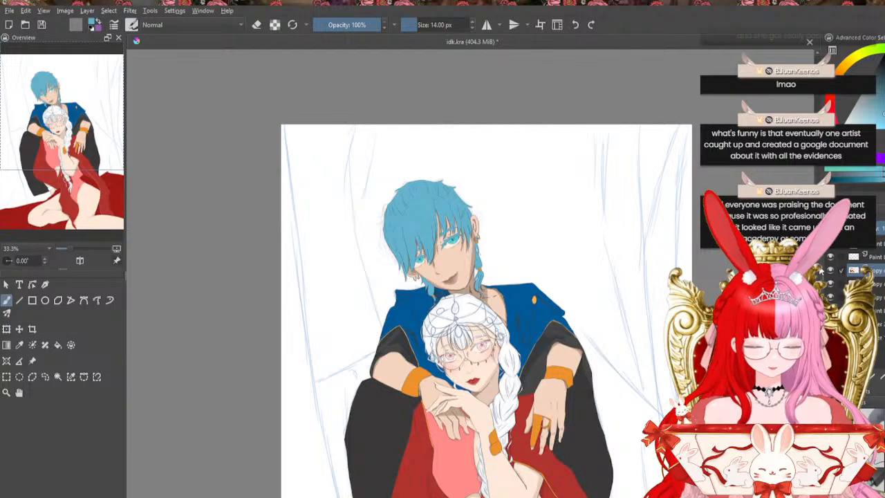
pyautogui.scroll(-3, 484, 276)
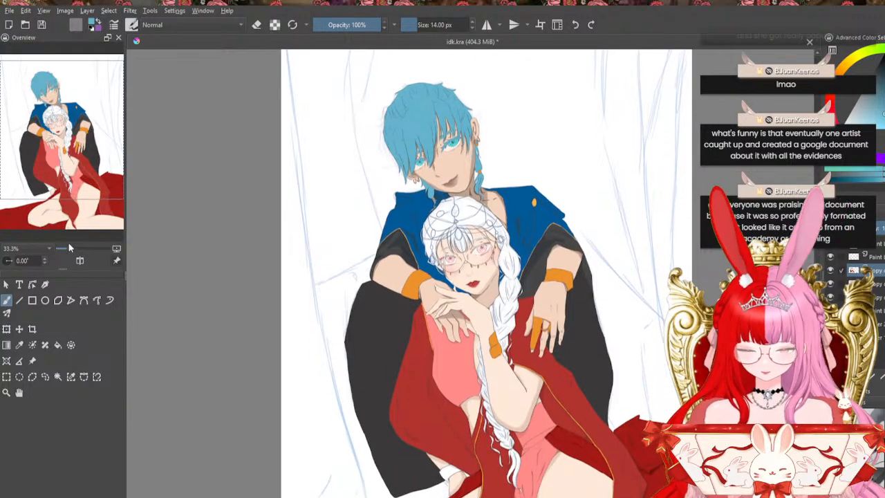
pyautogui.moveTo(68, 247); pyautogui.dragTo(70, 246)
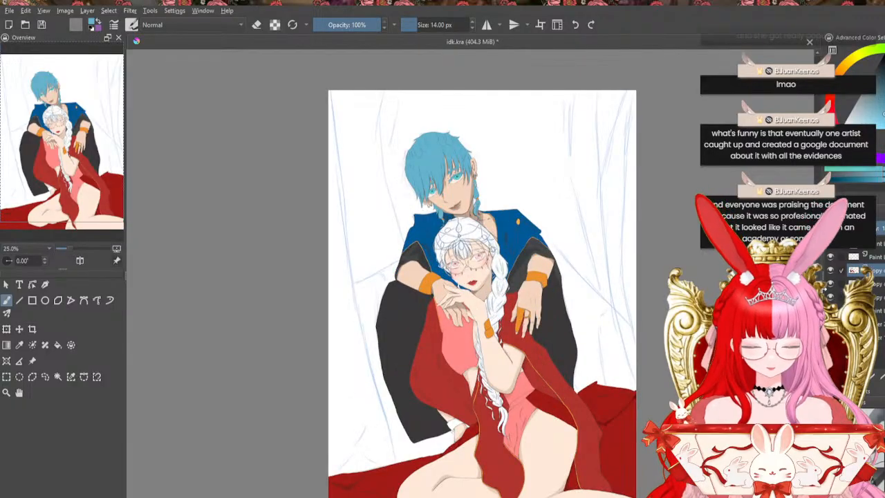
pyautogui.moveTo(822, 291); pyautogui.dragTo(821, 301)
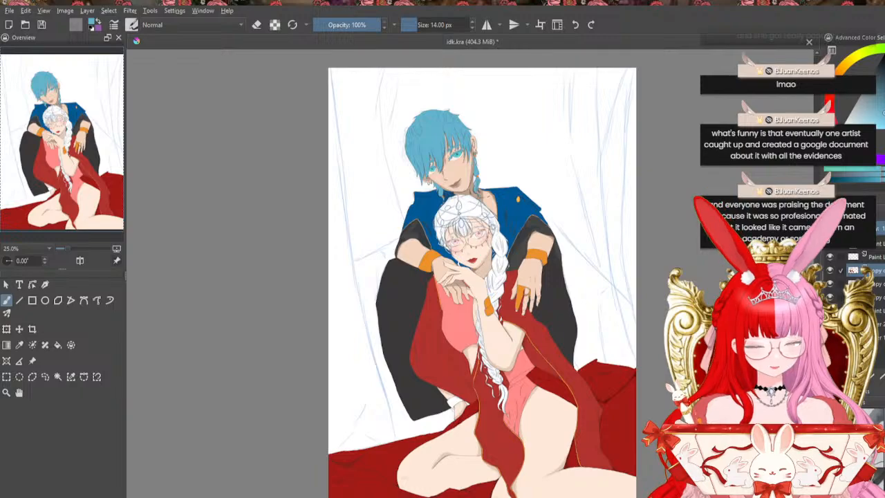
pyautogui.keyDown('ctrl'); pyautogui.click(472, 261); pyautogui.keyUp('ctrl')
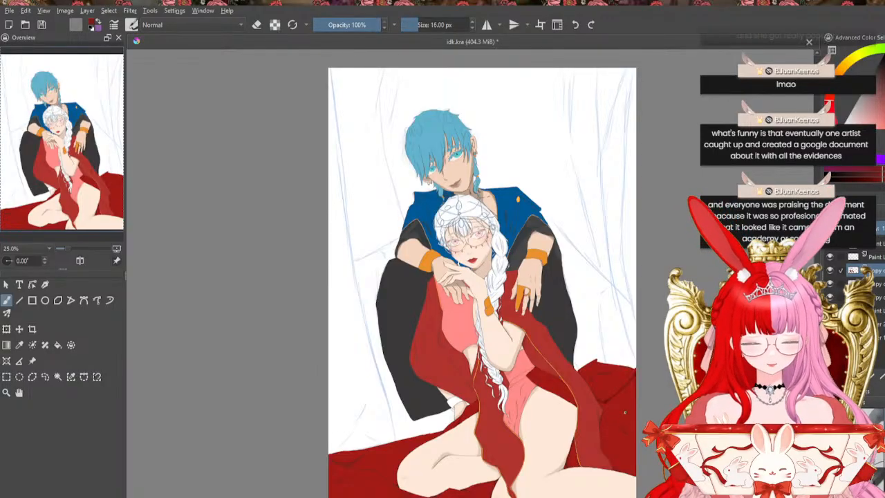
pyautogui.moveTo(623, 424); pyautogui.dragTo(624, 431)
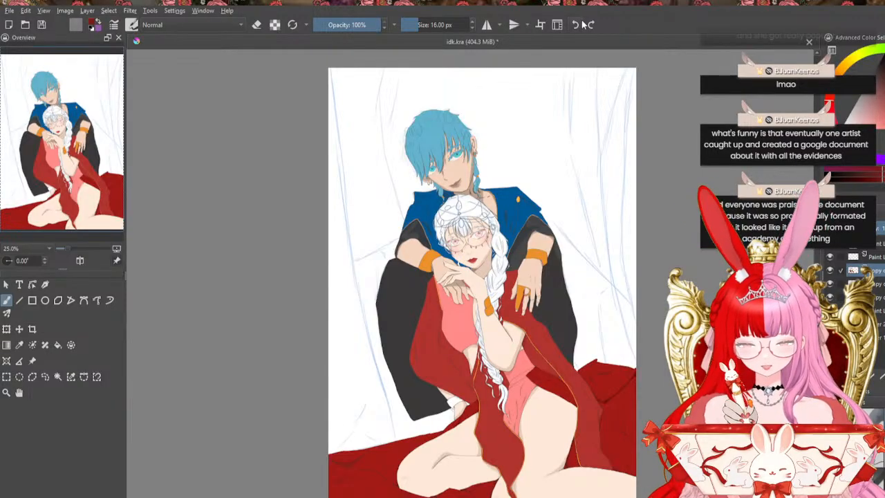
# Enlarge the brush to 28 px and paint broader dark red folds across the cloth next to the robe
pyautogui.press(']')
pyautogui.press(']')
pyautogui.press(']')
pyautogui.press(']')
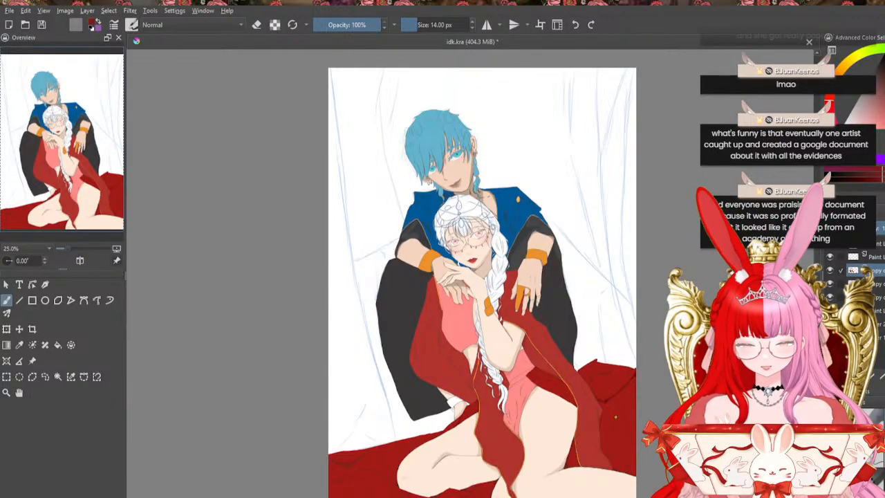
pyautogui.press(']')
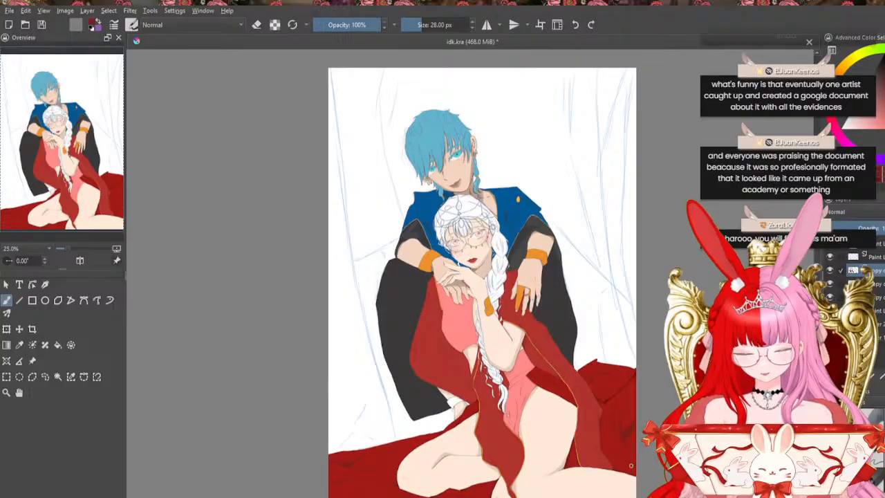
# Switch to the softer brush preset with erasing off, enlarge it to 35 px and work over the red cloth's fold shading
pyautogui.press('e')
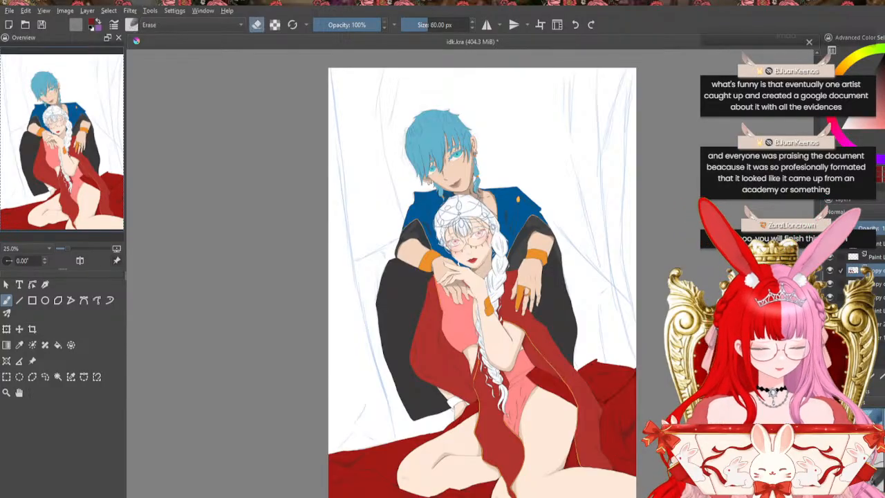
pyautogui.press('e')
pyautogui.press('[')
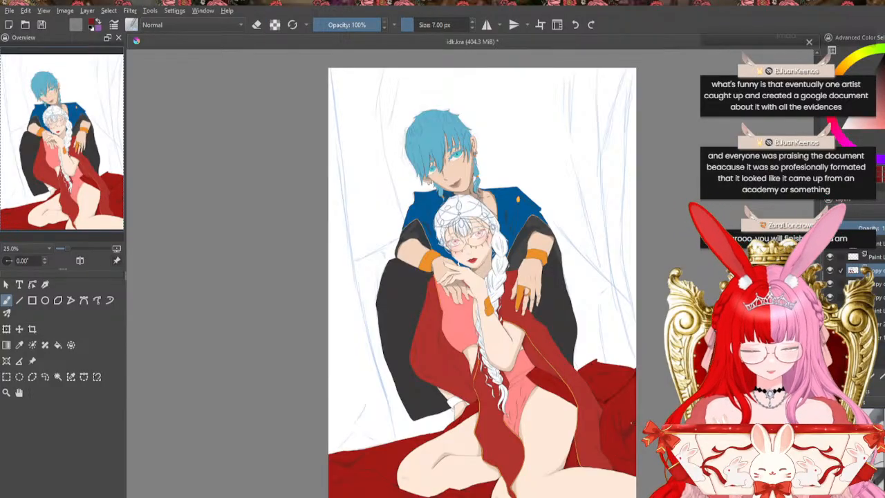
pyautogui.press(']')
pyautogui.press(']')
pyautogui.press(']')
pyautogui.press(']')
pyautogui.press(']')
pyautogui.press(']')
pyautogui.press(']')
pyautogui.press(']')
pyautogui.press(']')
pyautogui.press(']')
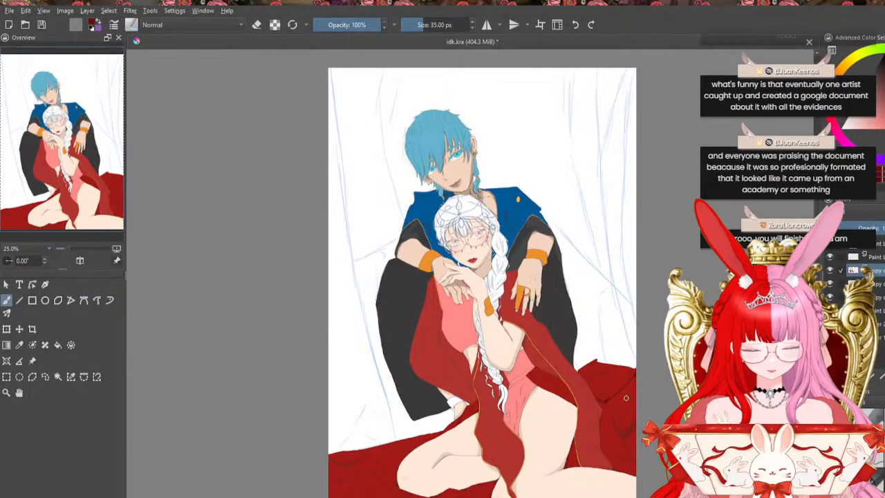
# Return to the 28 px brush for a short fold stroke near the red cloth's raised edge, then resume with the 35 px brush
pyautogui.press('/')
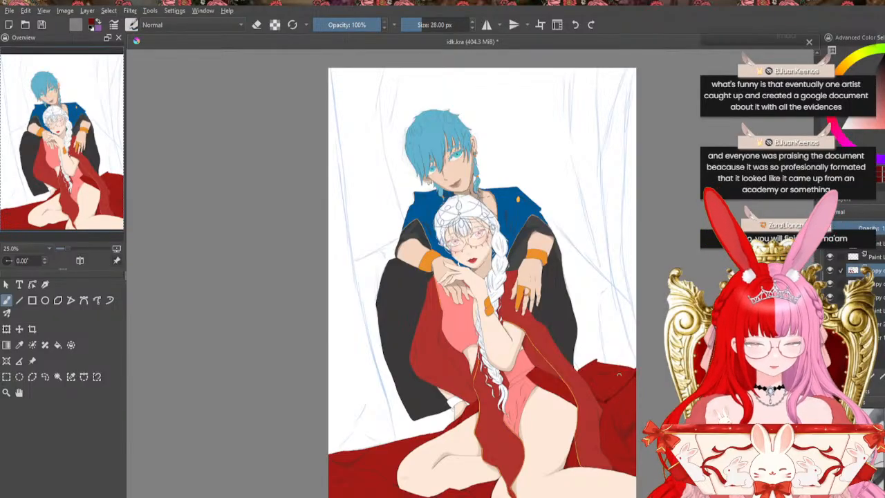
pyautogui.moveTo(625, 393); pyautogui.dragTo(630, 390)
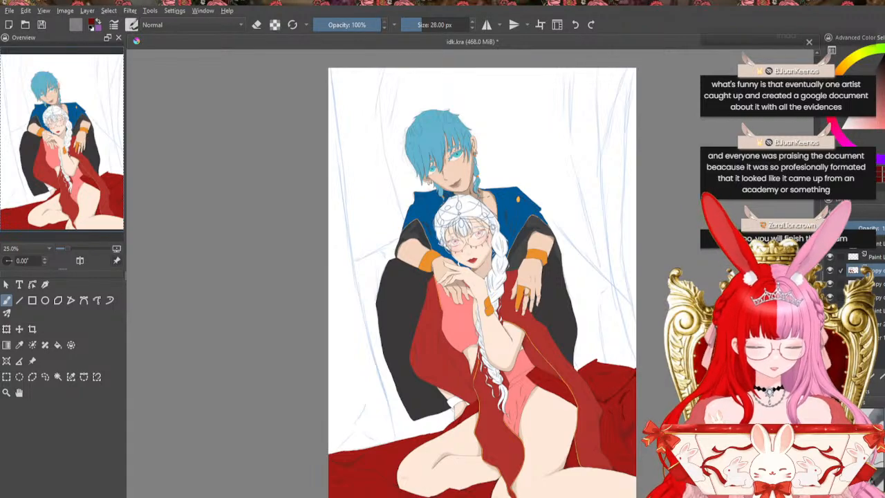
pyautogui.press('/')
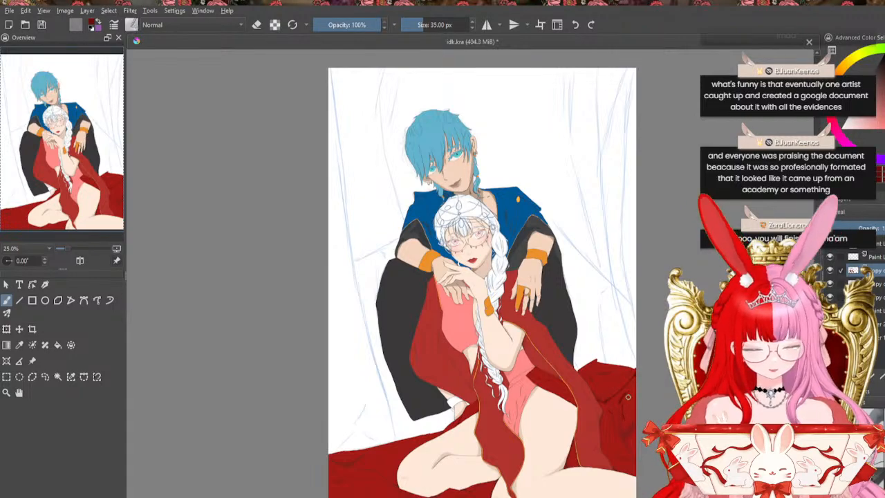